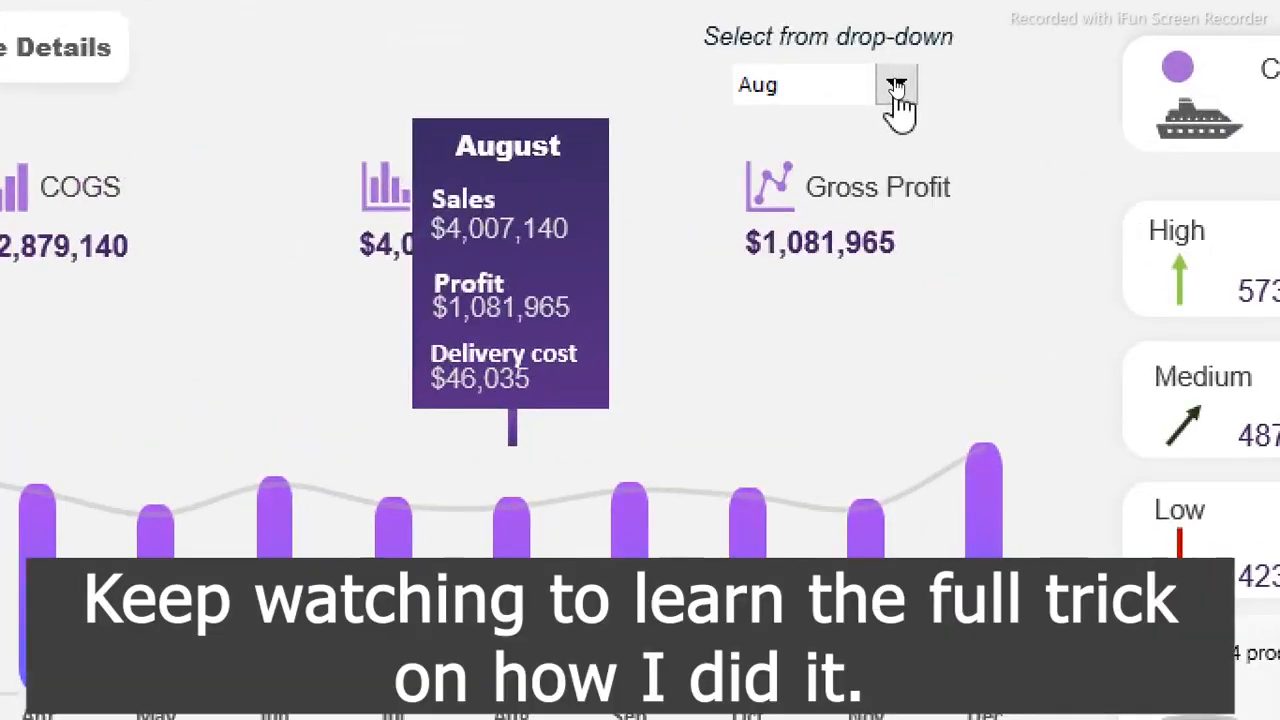
- Set the finished dashboard's month drop-down to the "Sellect month" entry
scroll(699, 363, down, 1)
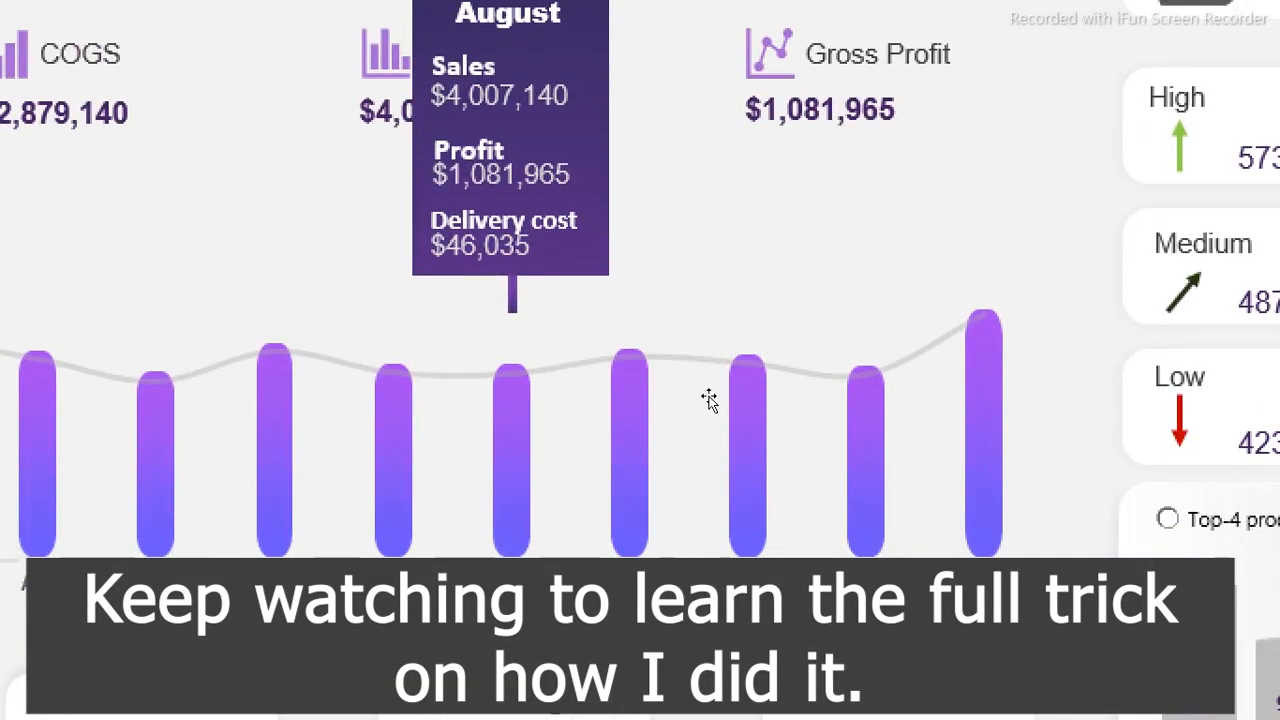
scroll(840, 110, up, 1)
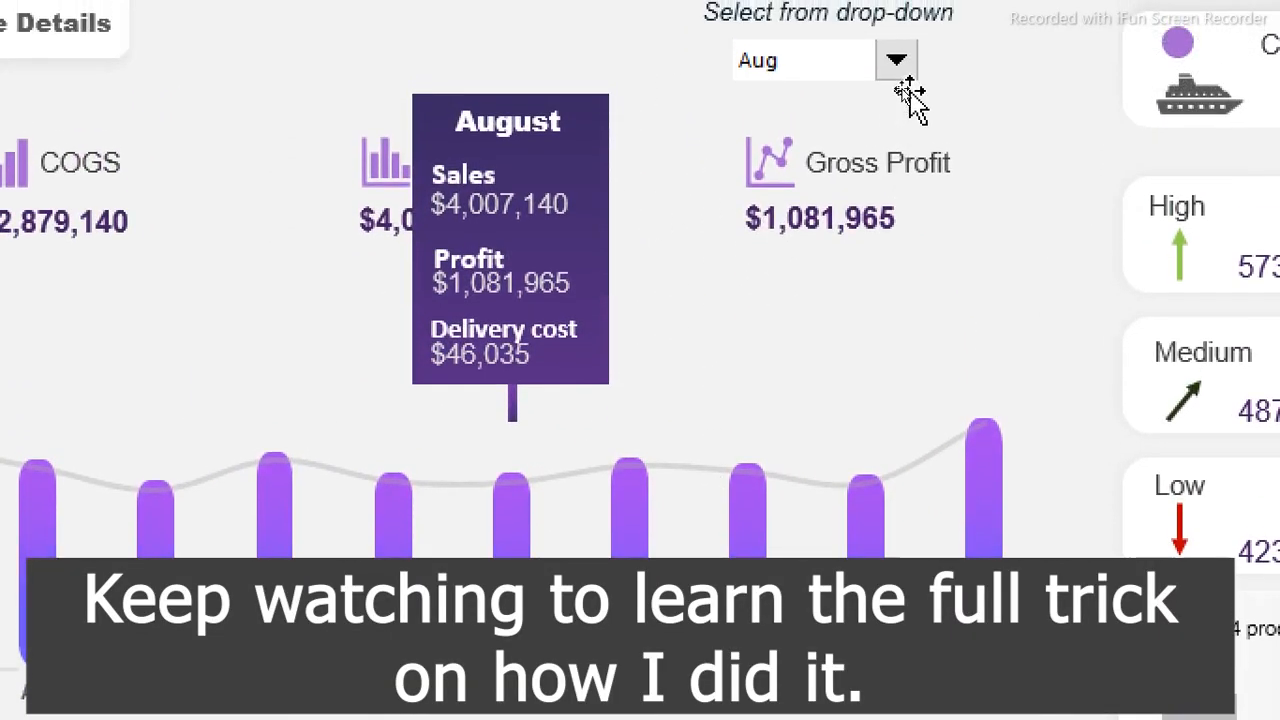
click(897, 90)
scroll(898, 130, up, 2)
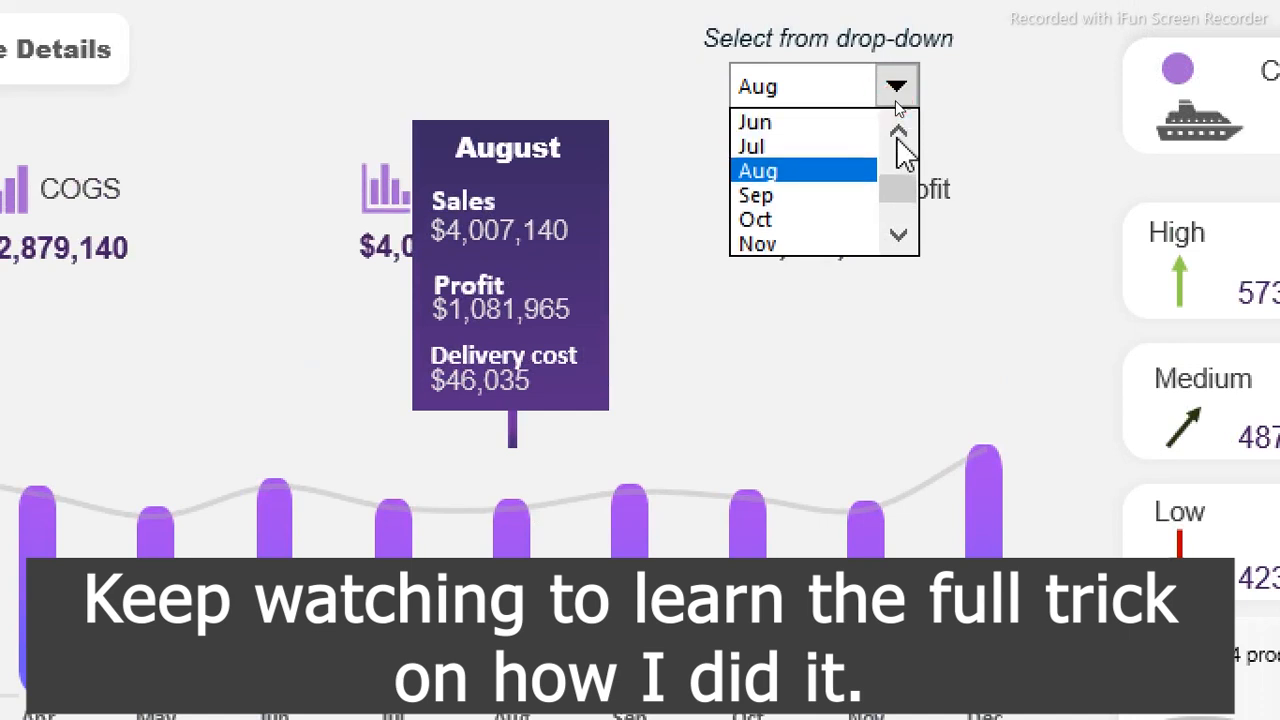
click(755, 172)
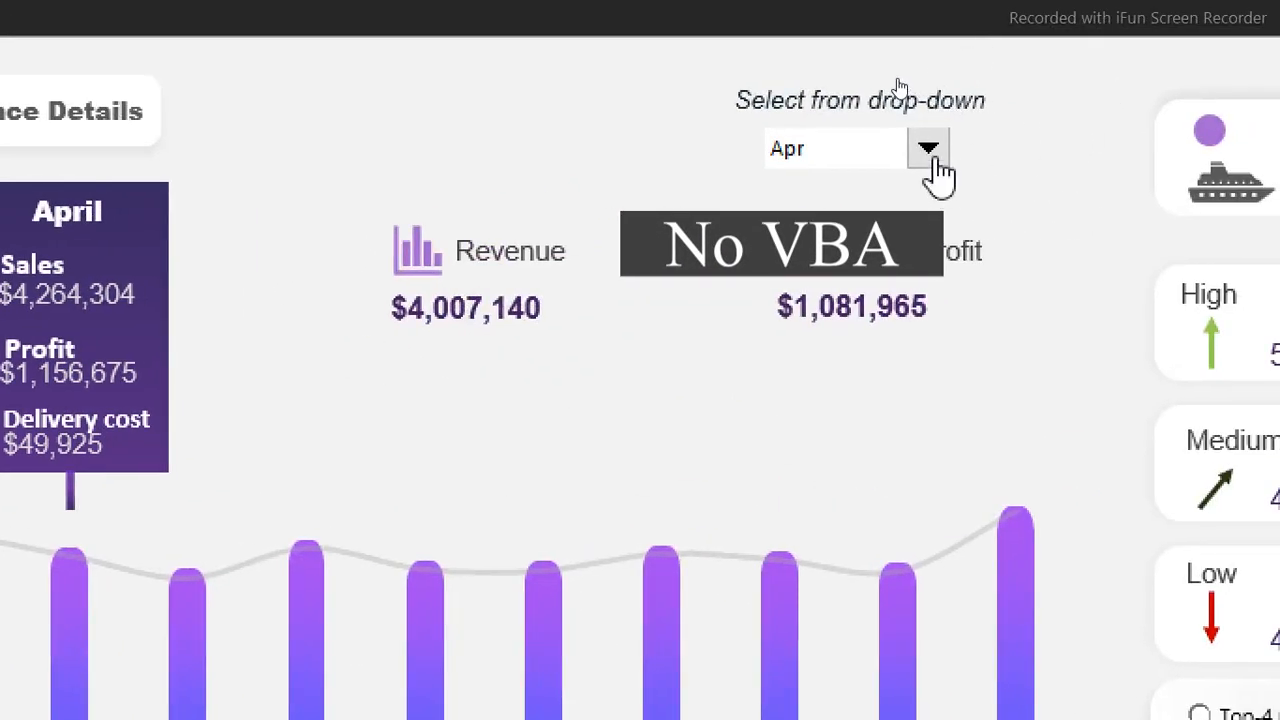
click(929, 150)
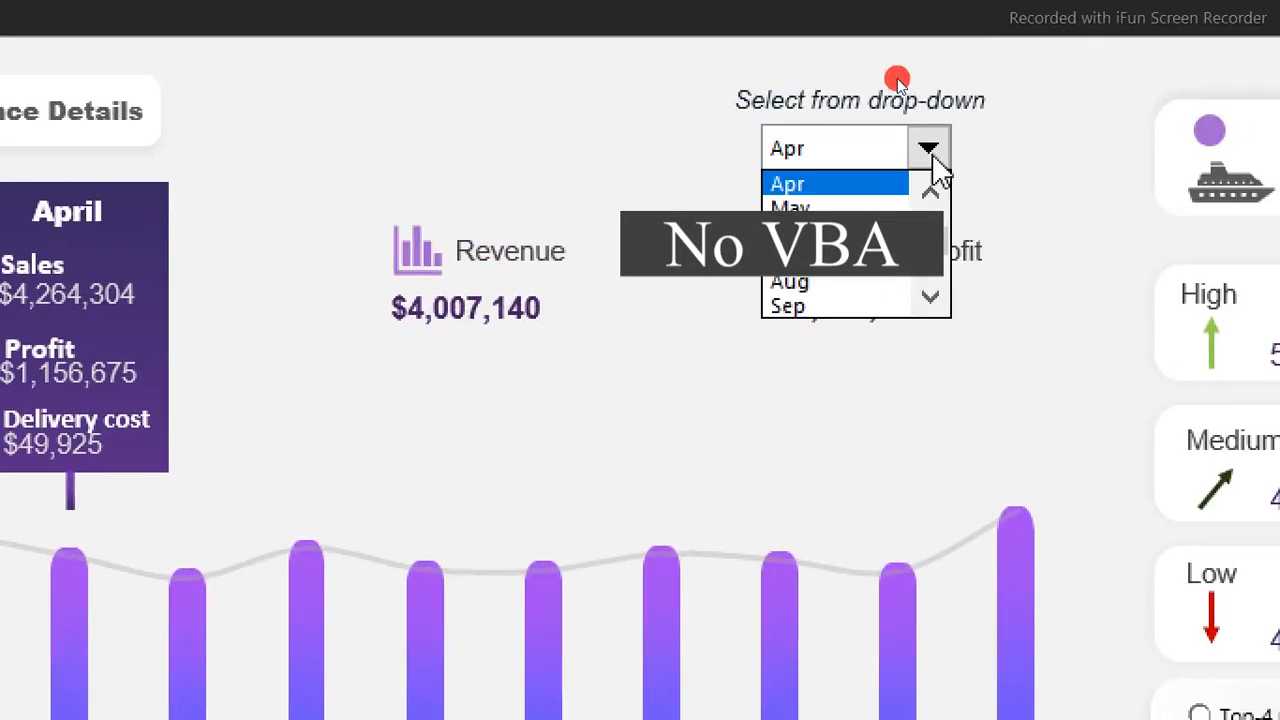
drag(944, 250, 929, 293)
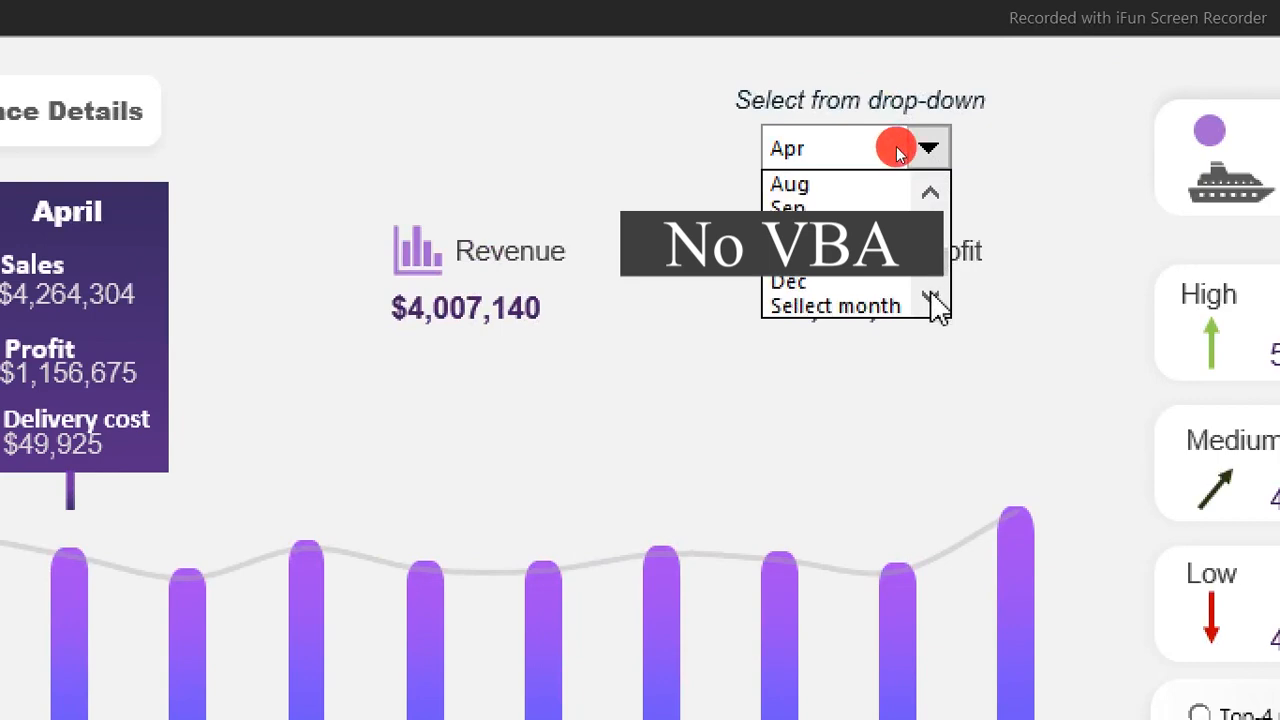
click(875, 308)
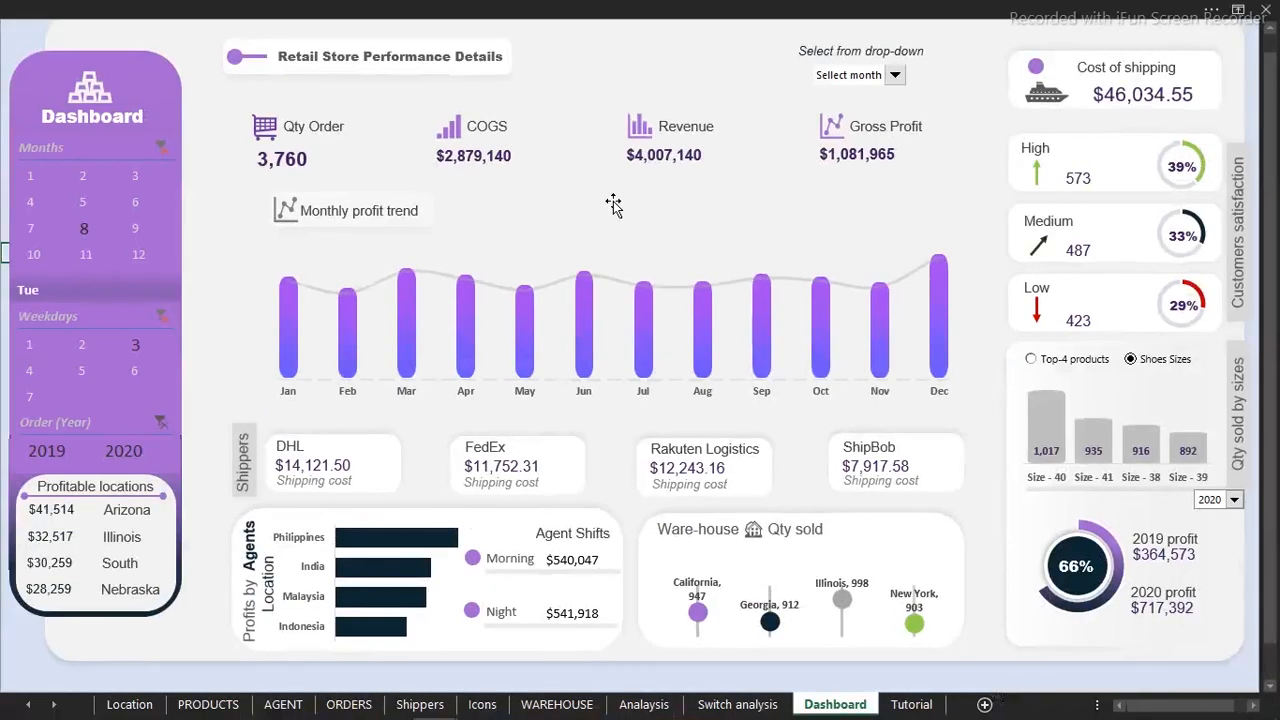
- Filter the dashboard to weekday 5 and show Top-4 products in the quantity-sold chart
click(82, 371)
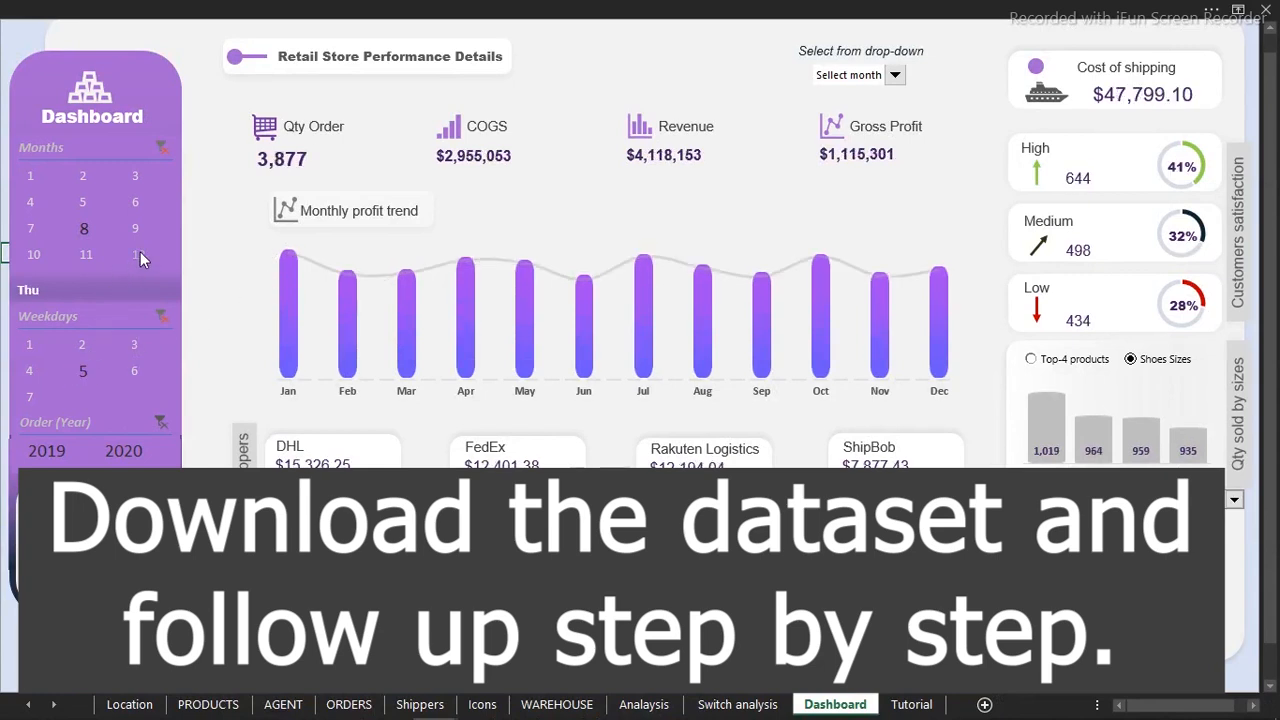
click(1048, 362)
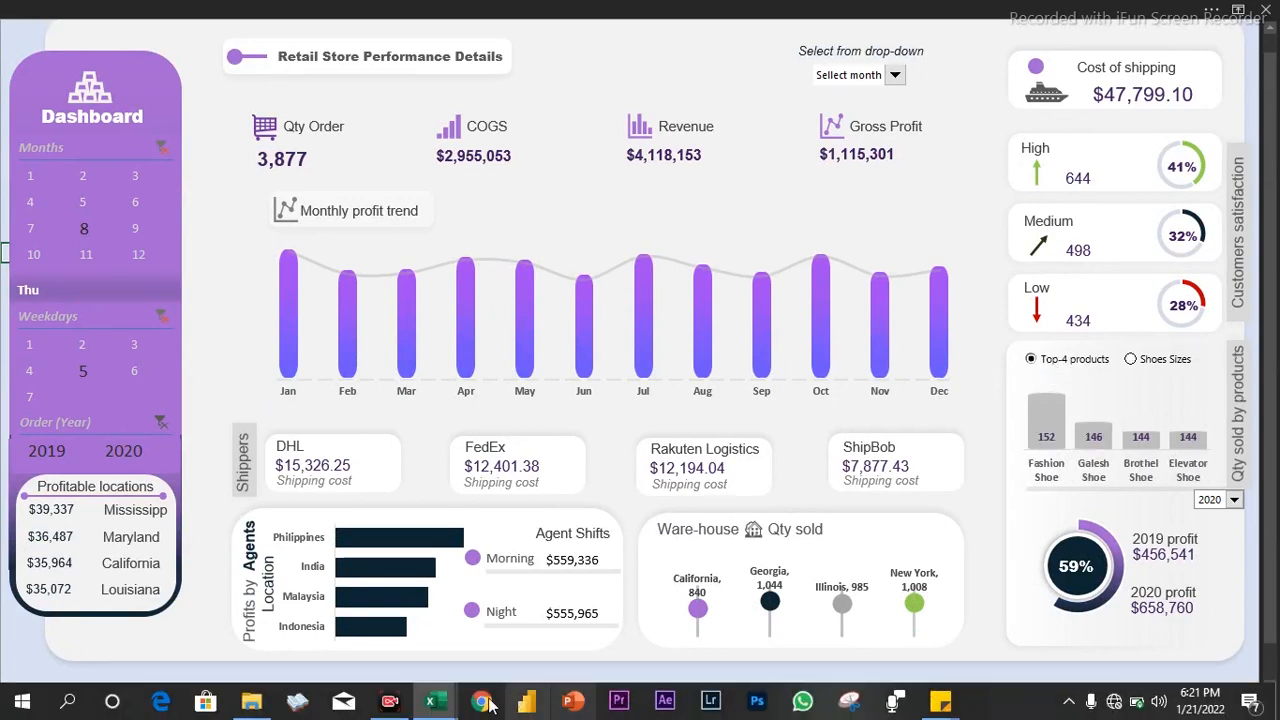
- Bring up the Retail store dashboard workbook and look over its Dashboard and Switch sheets
mouse_move(450, 707)
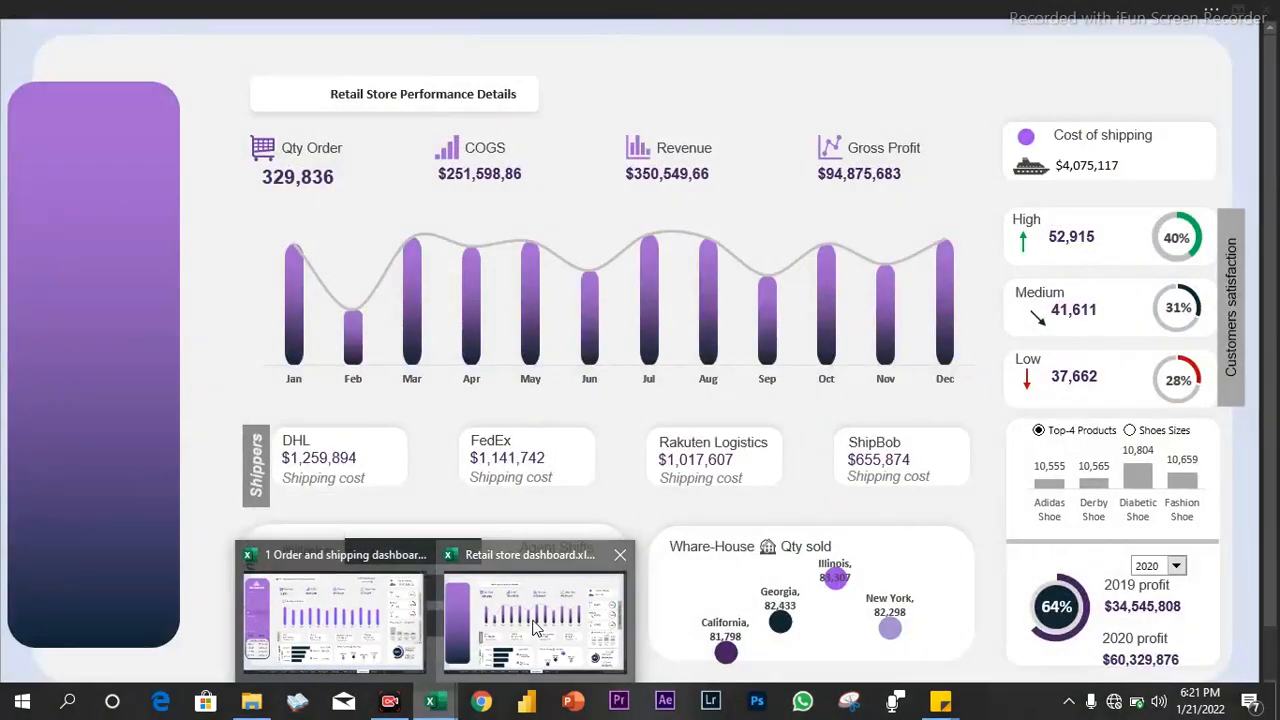
click(380, 605)
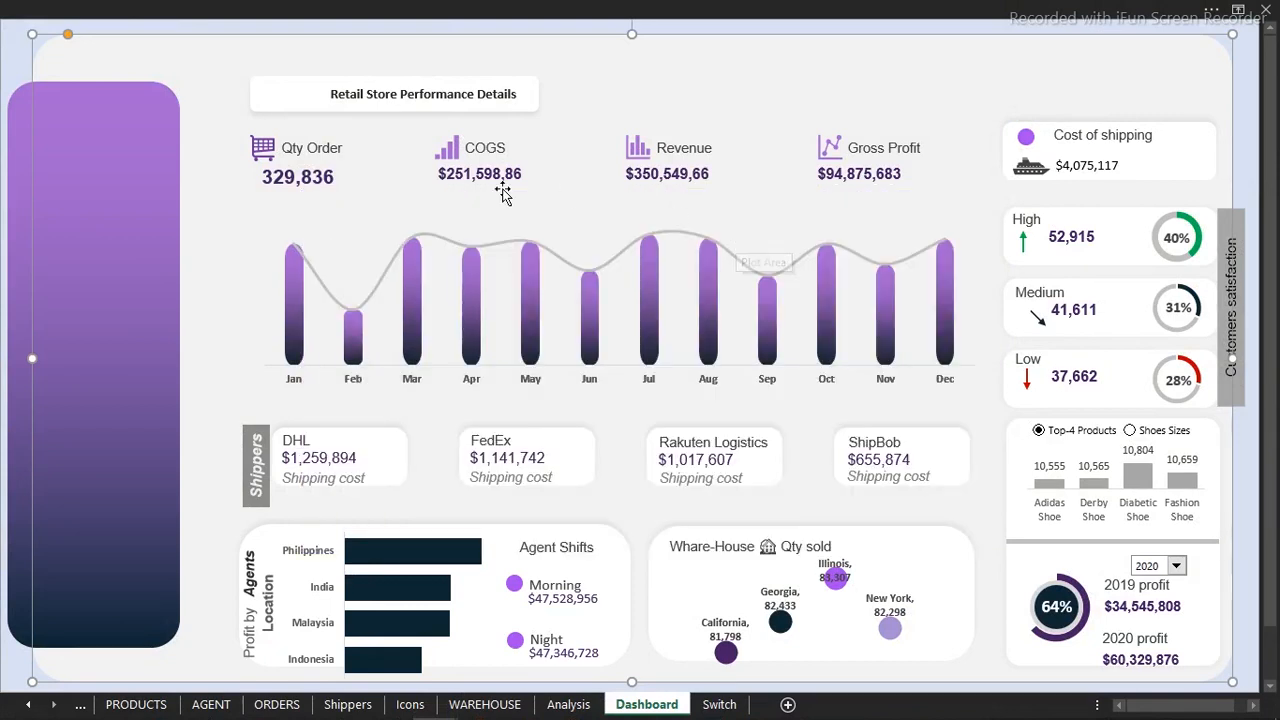
click(4, 90)
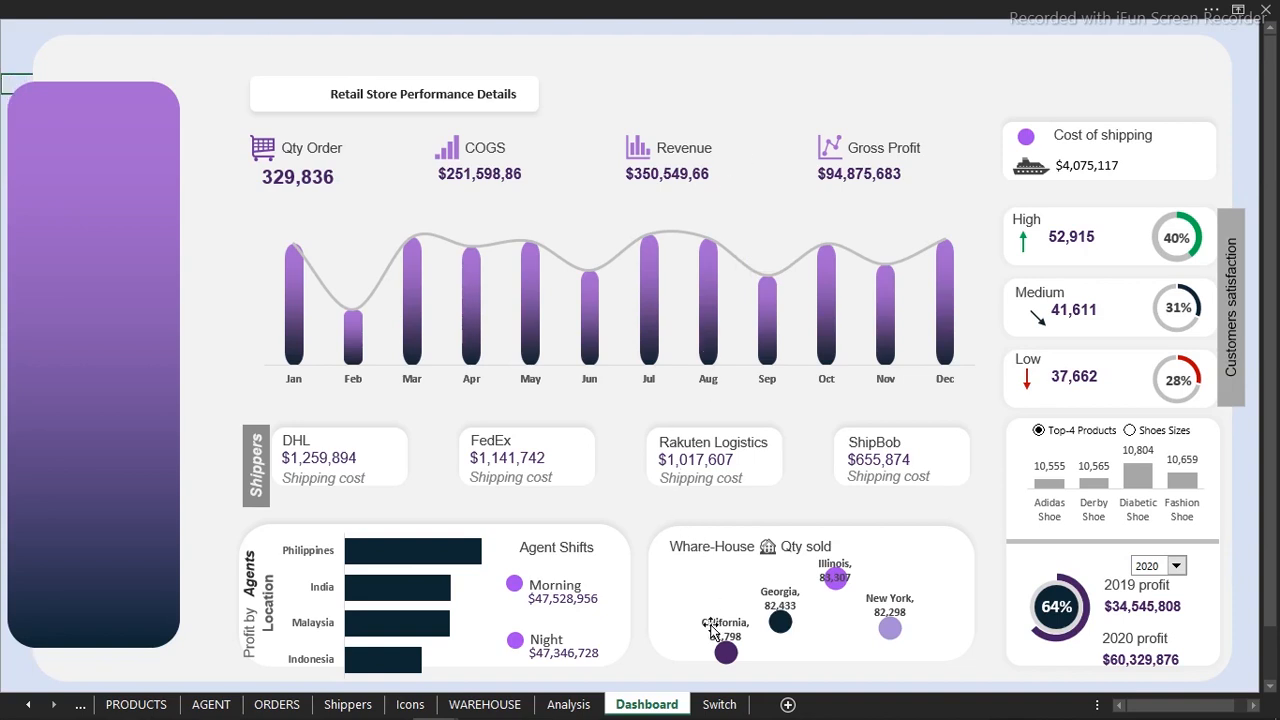
click(716, 705)
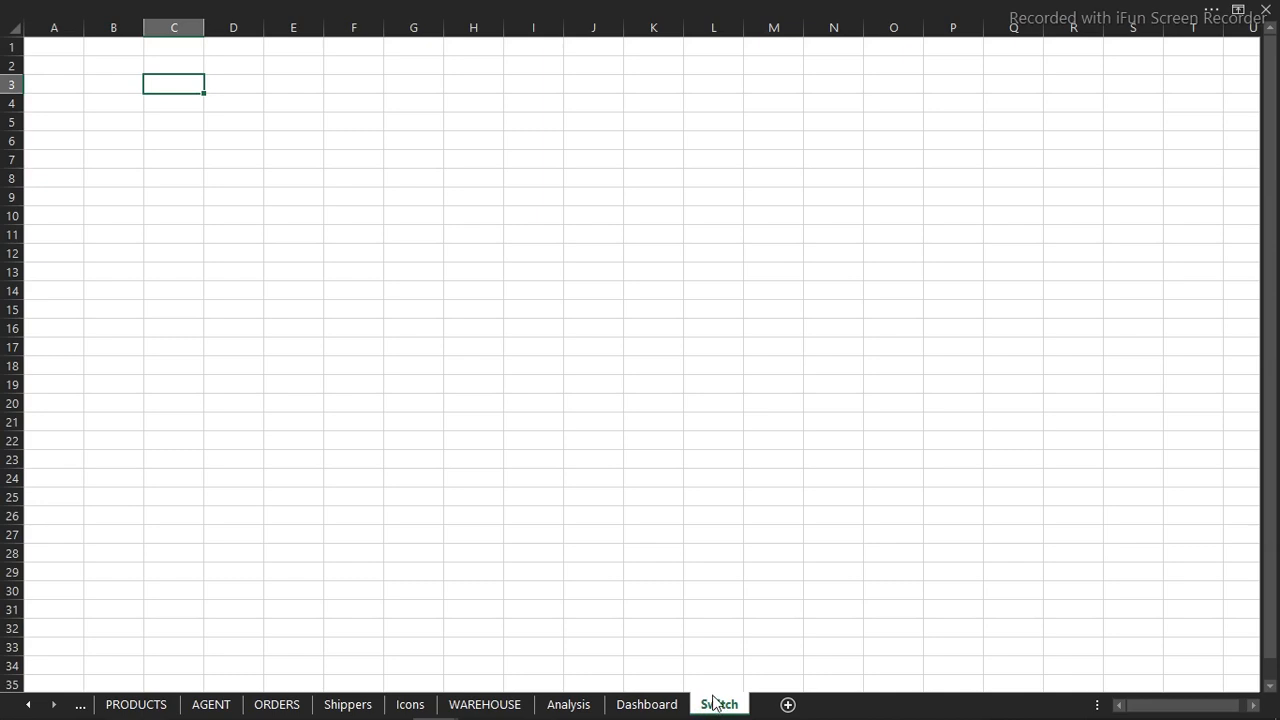
click(646, 704)
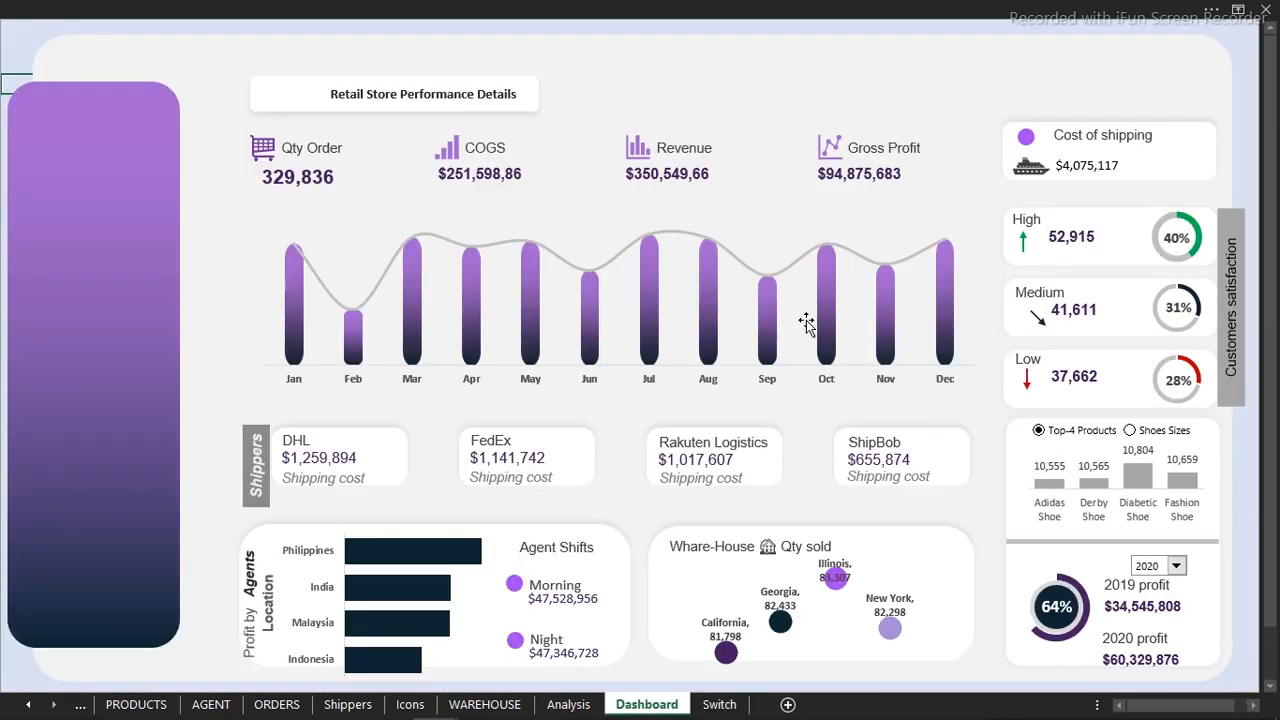
- Add a Form Controls combo box to the Dashboard sheet and position it above the Gross Profit figure
click(736, 8)
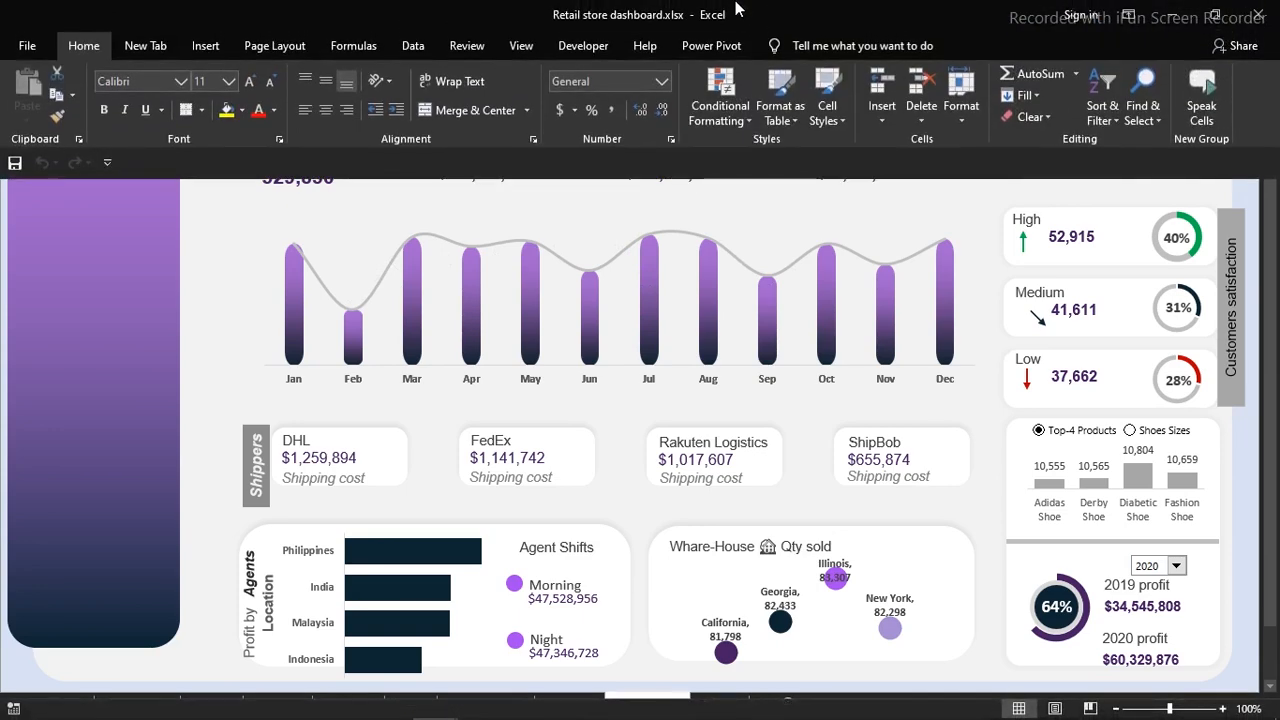
click(588, 48)
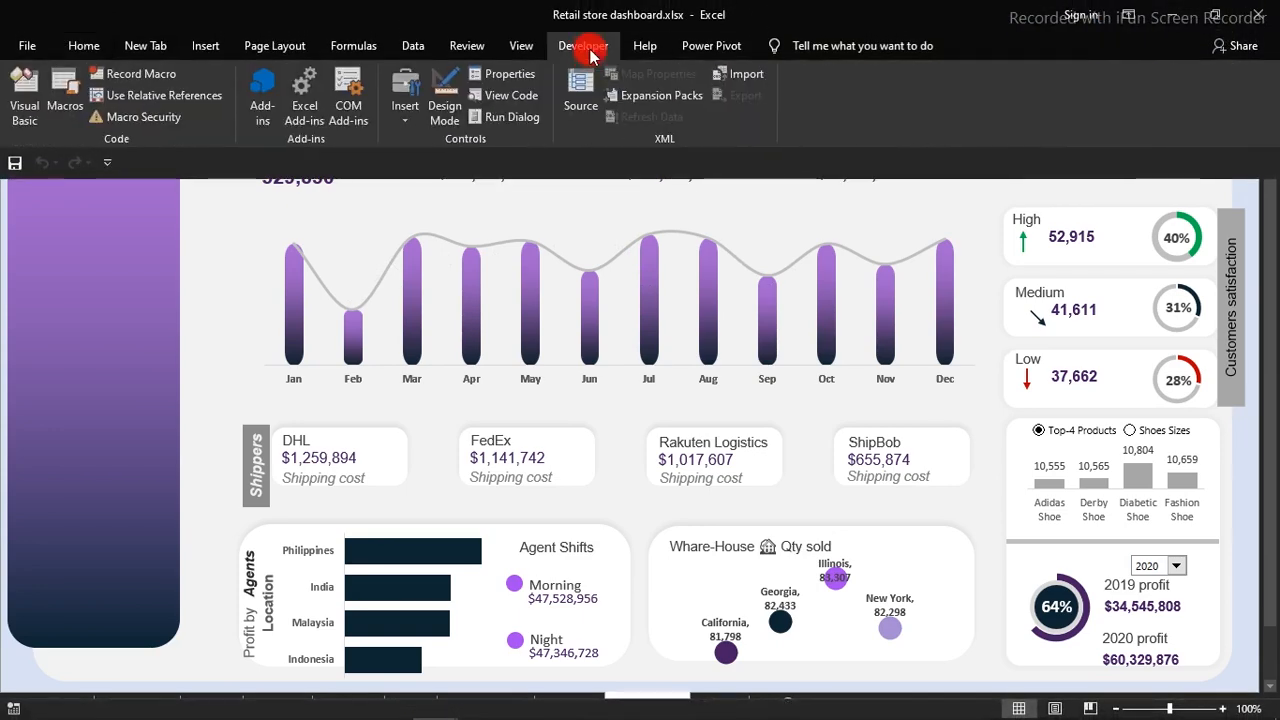
click(410, 122)
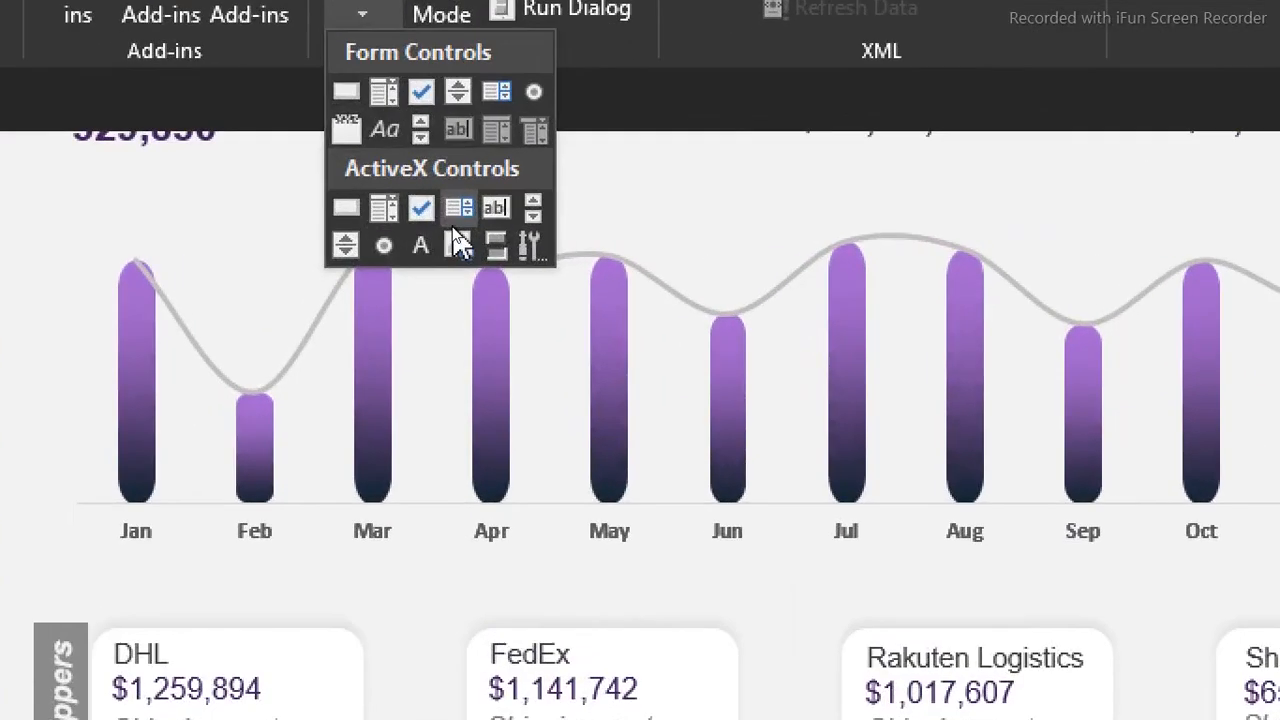
click(384, 93)
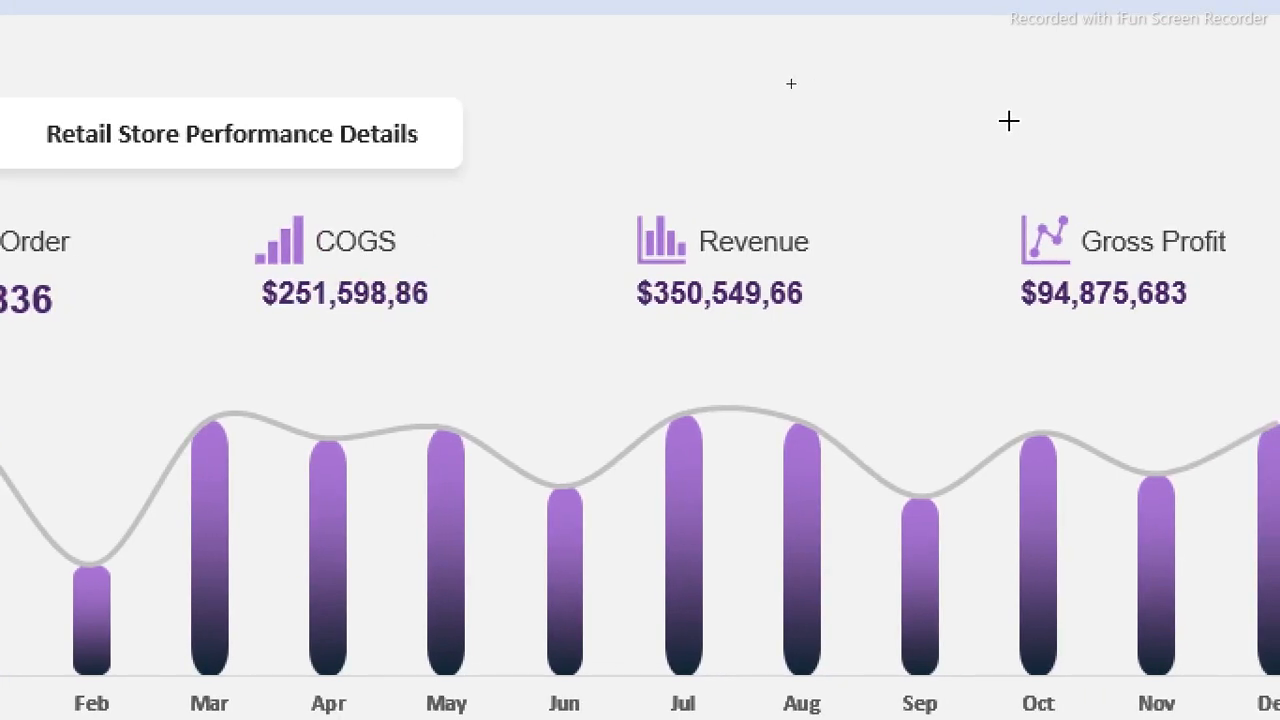
drag(923, 96, 1146, 120)
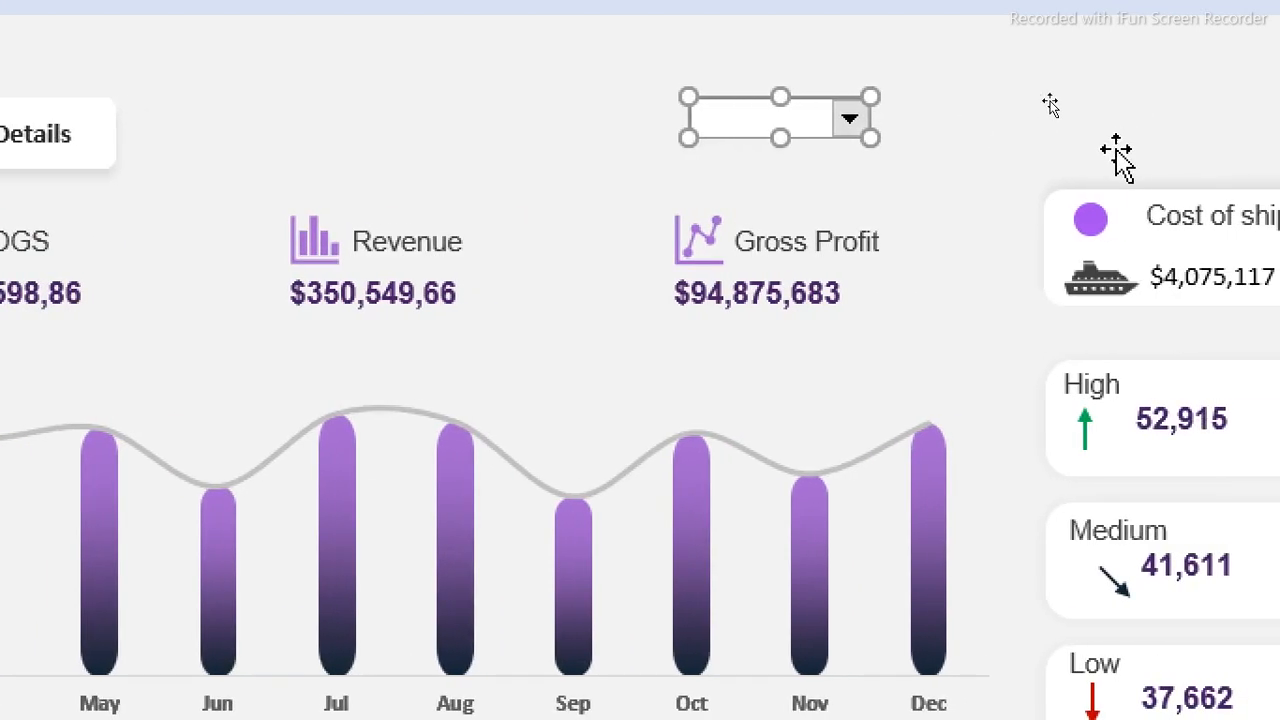
drag(751, 129, 722, 140)
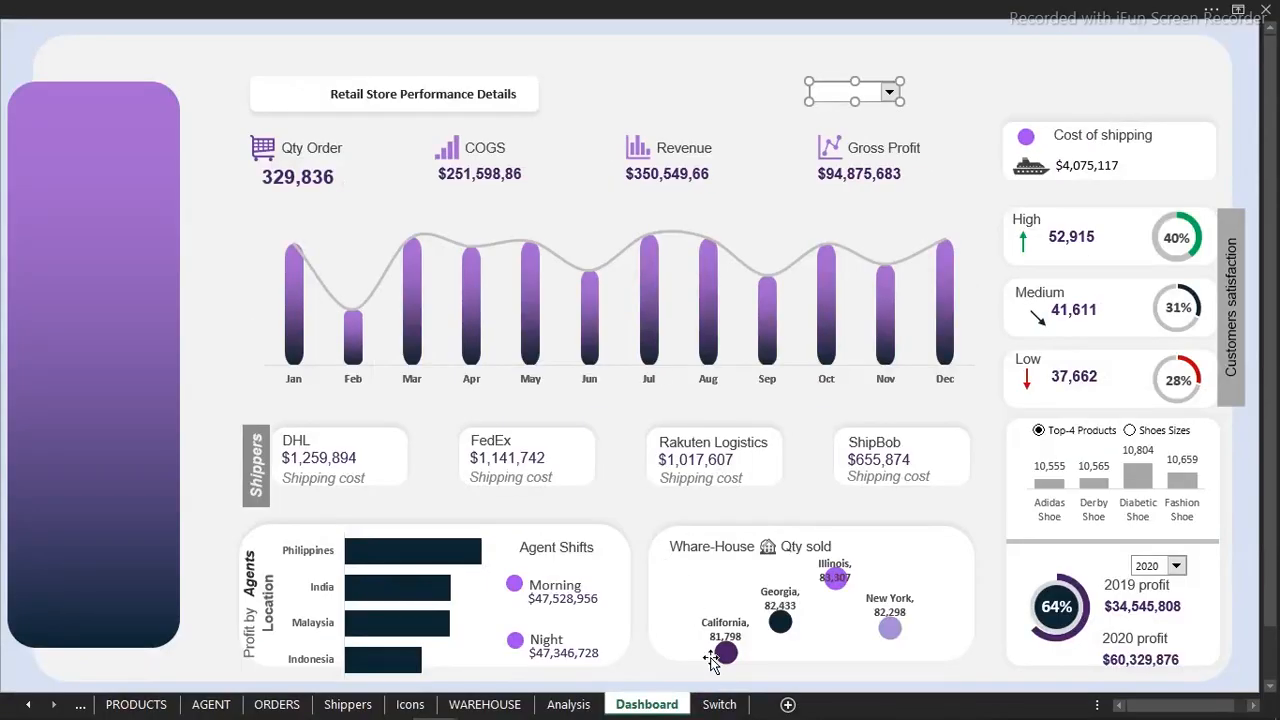
- Copy the yearly profit pivot table AQ4:AS6 from the Analysis sheet into cell D4 of the Switch sheet
click(718, 704)
click(423, 331)
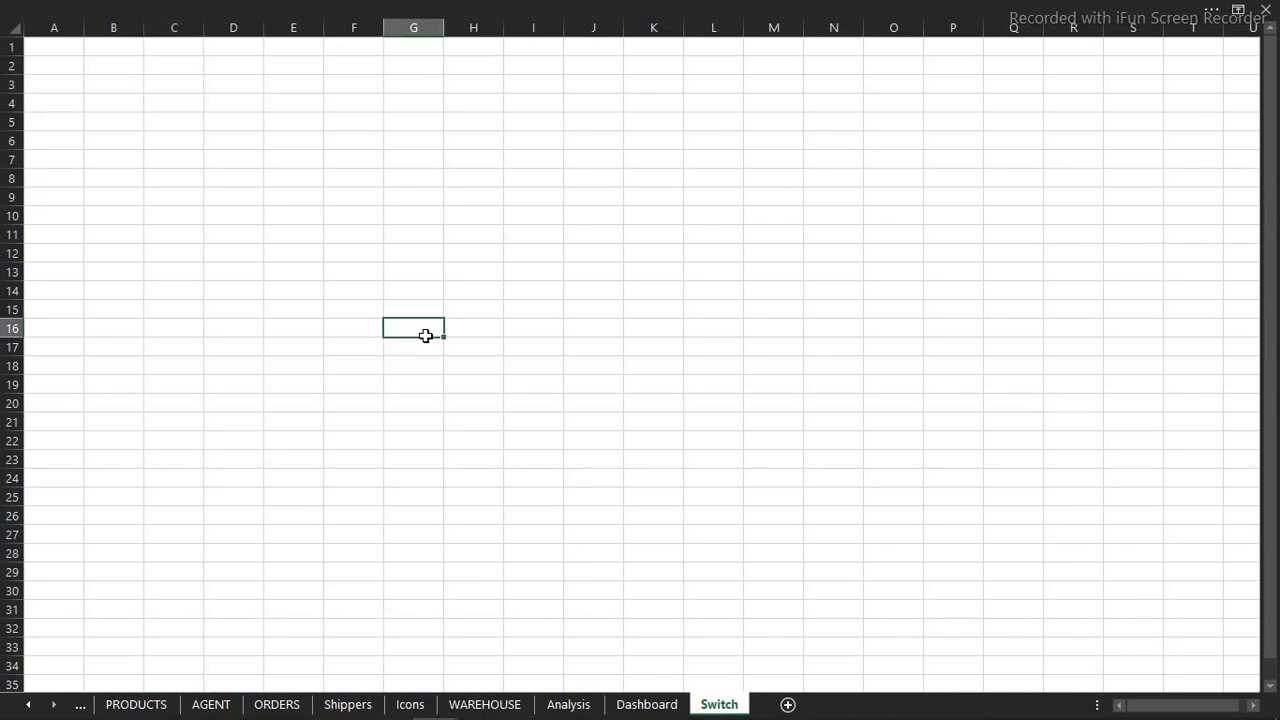
click(568, 704)
drag(370, 104, 571, 138)
key(ctrl+c)
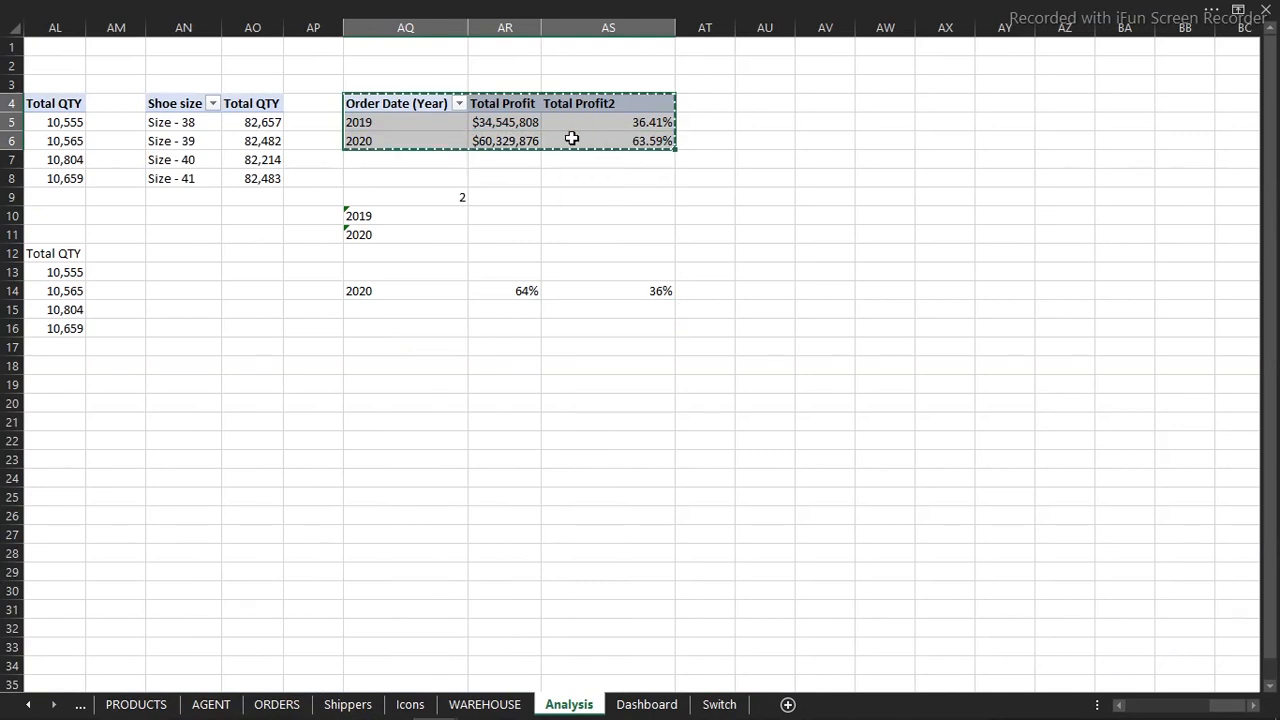
click(718, 704)
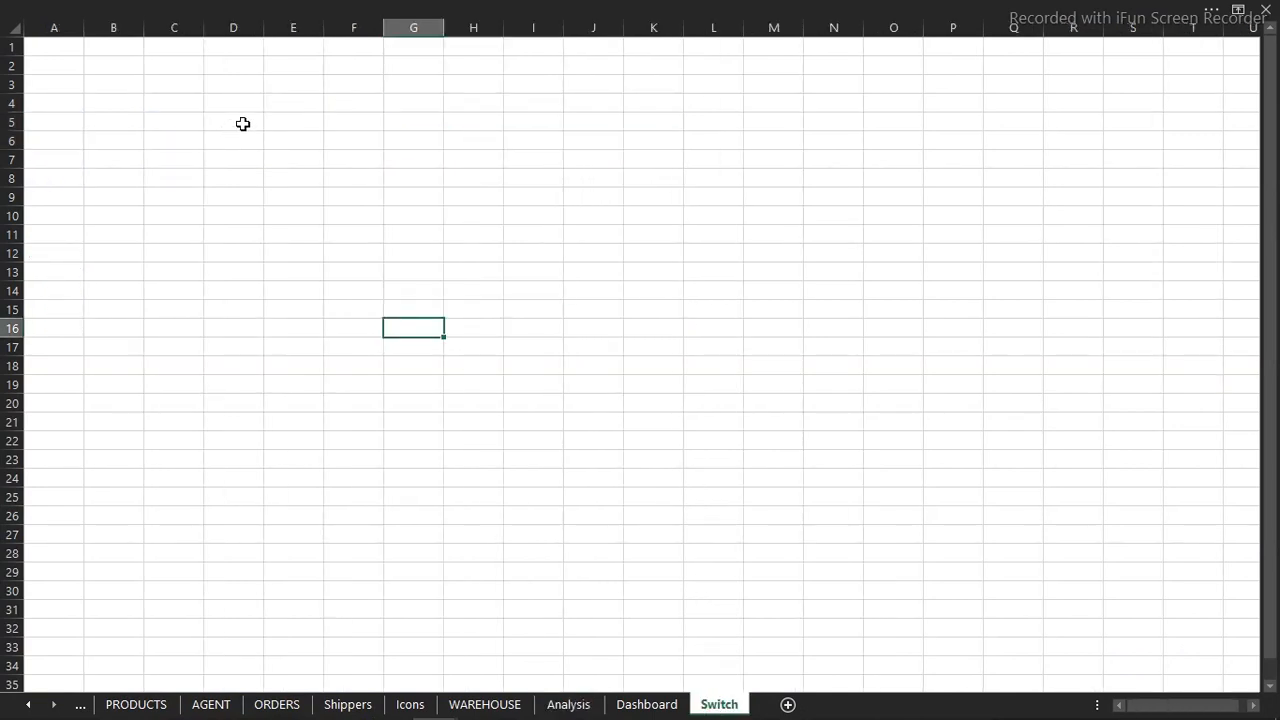
click(243, 124)
click(239, 104)
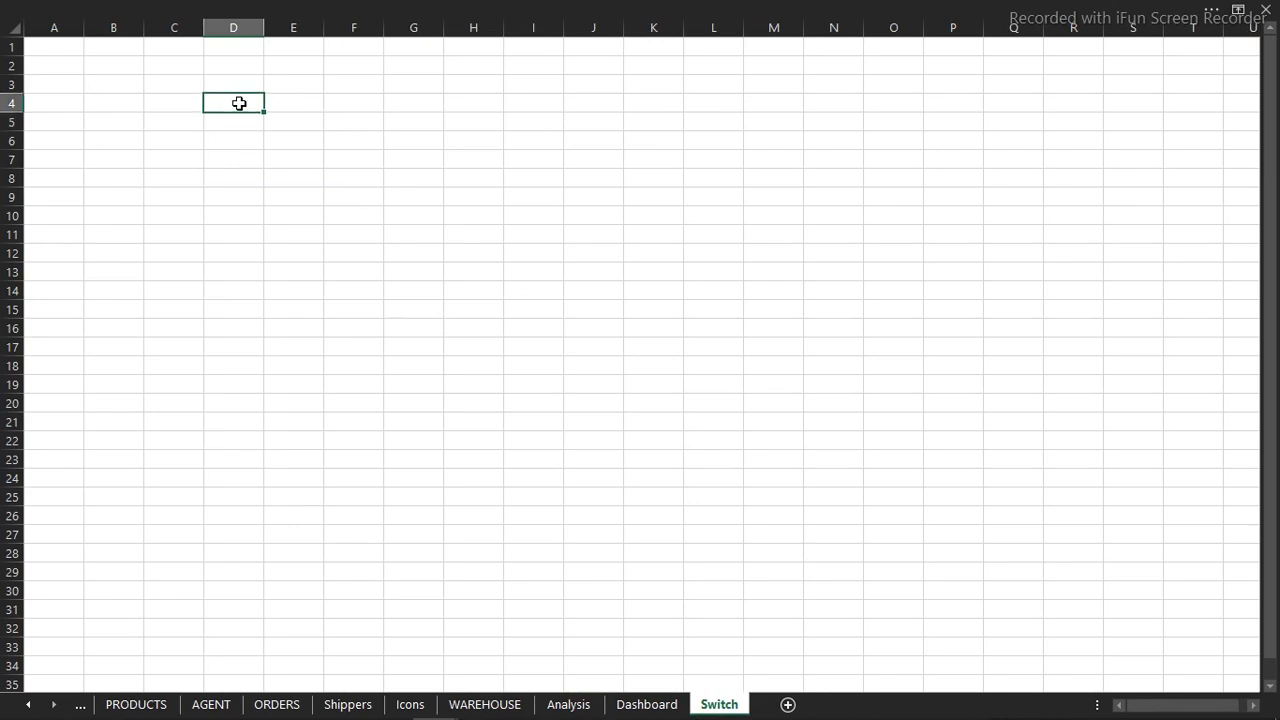
key(ctrl+v)
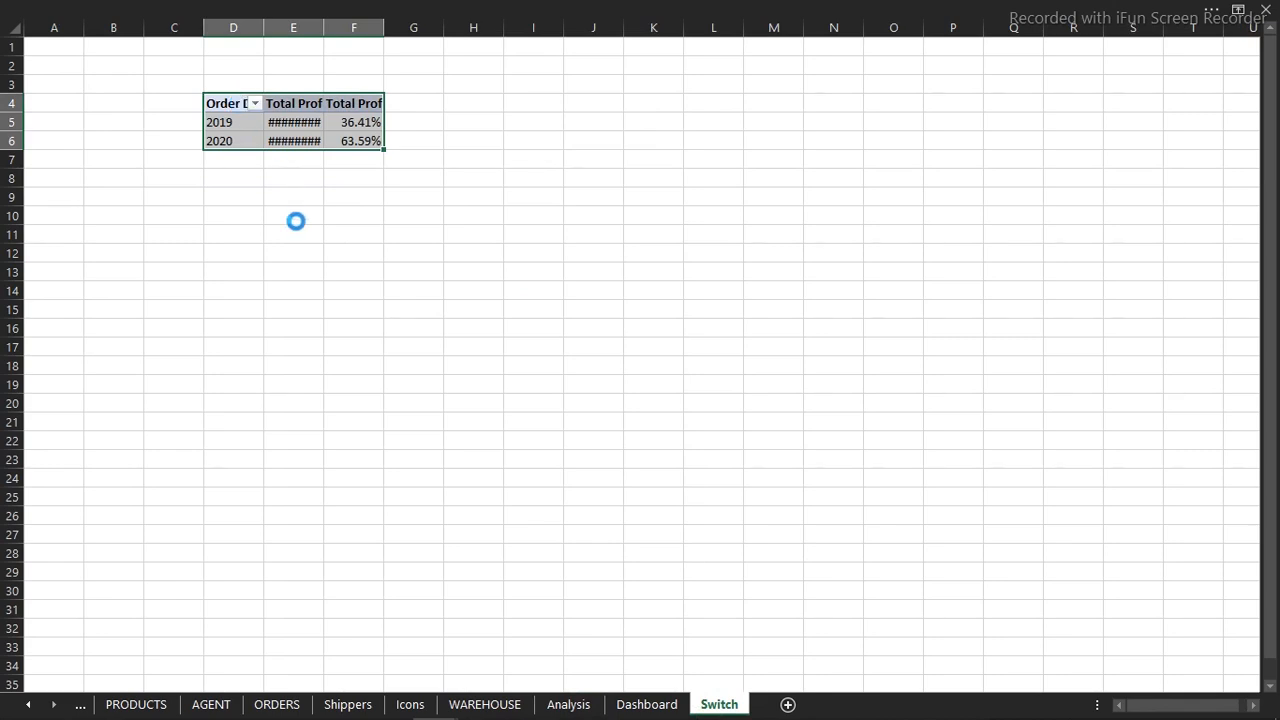
- Replace Order Date (Year) with Order Date (Month) in the rows of the copied pivot table
click(265, 121)
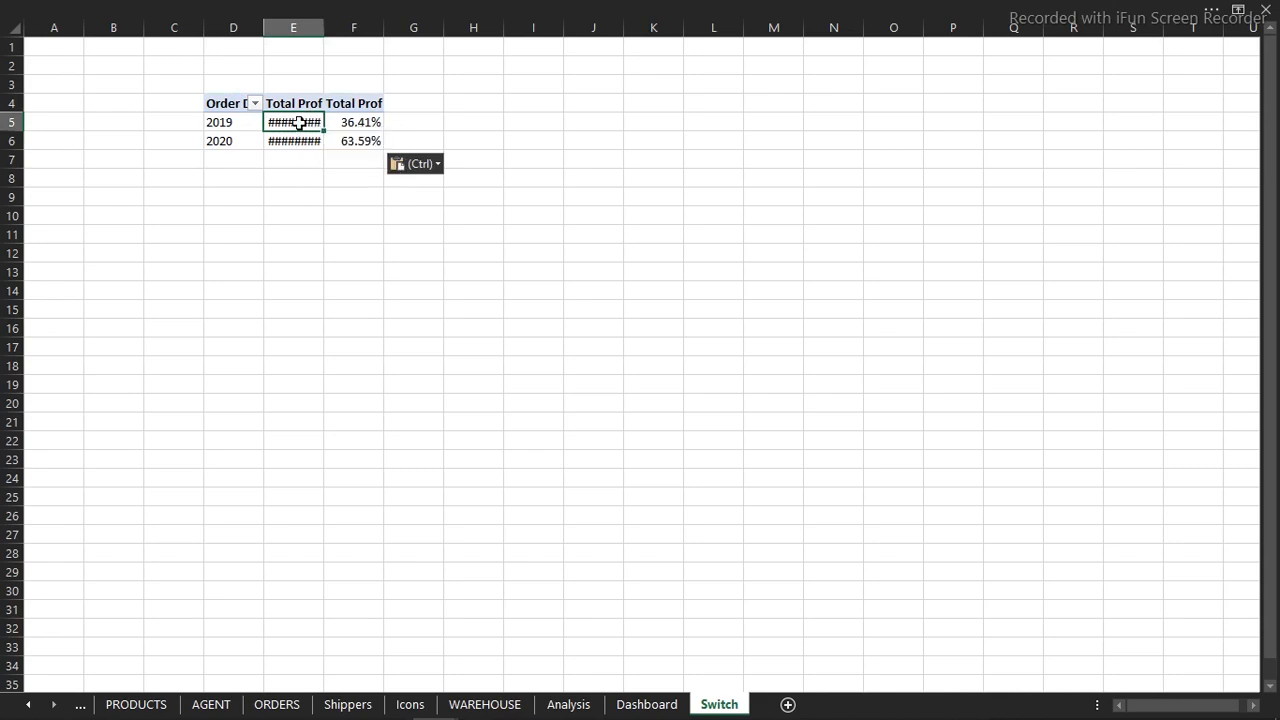
right_click(299, 122)
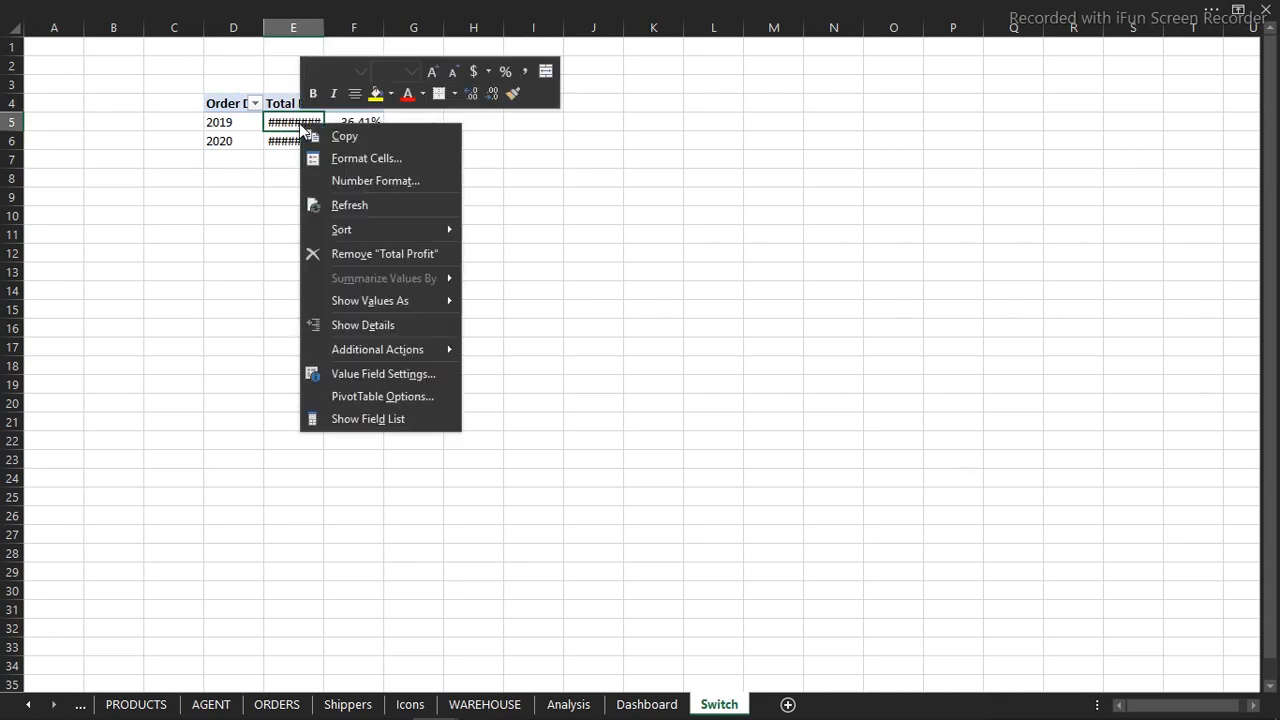
click(359, 419)
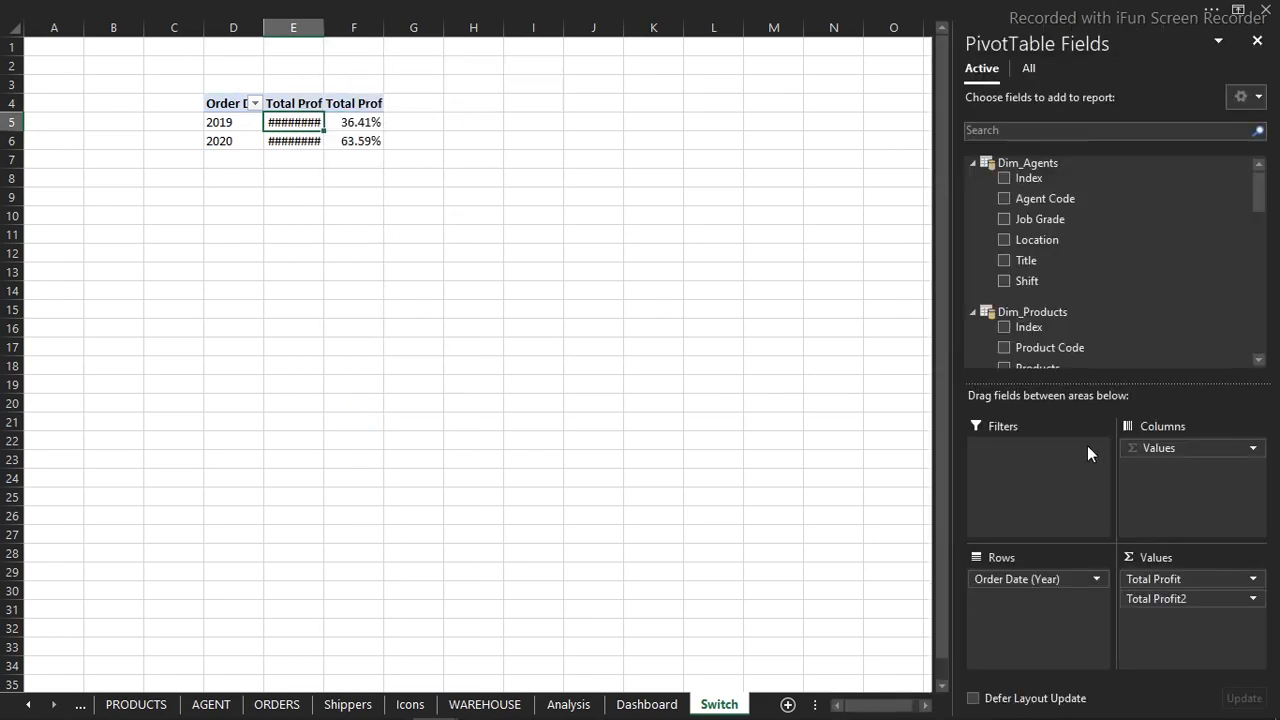
drag(1155, 598, 782, 577)
drag(1260, 191, 1266, 320)
drag(1078, 250, 1045, 605)
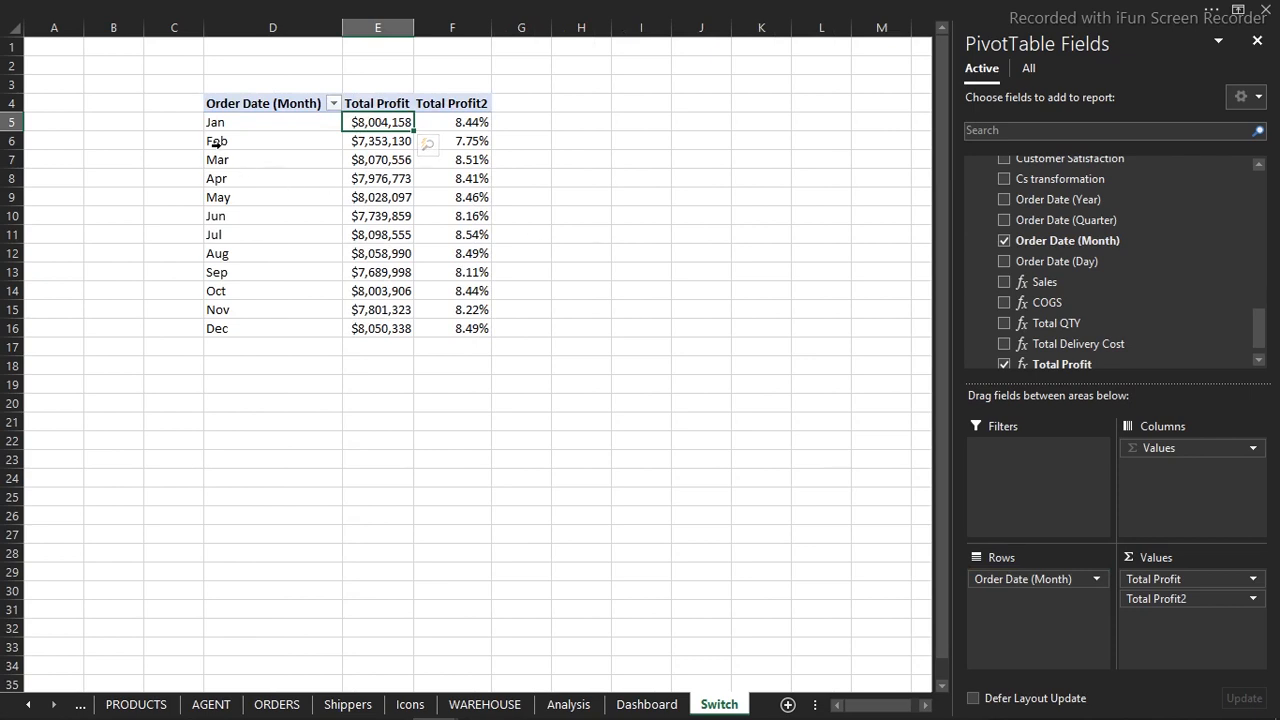
- Copy the month names Jan to Dec from the pivot table and paste them as values into B5:B16
drag(245, 126, 240, 328)
key(ctrl+c)
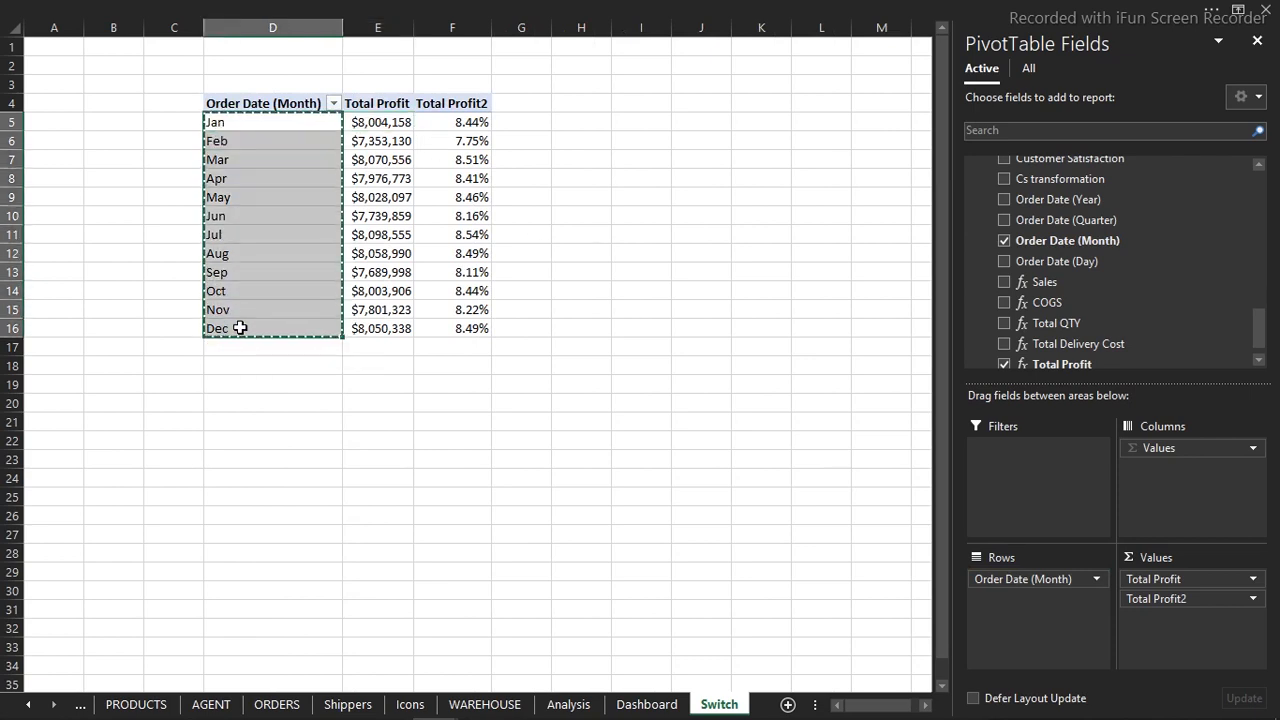
click(94, 123)
key(ctrl+v)
key(ctrl)
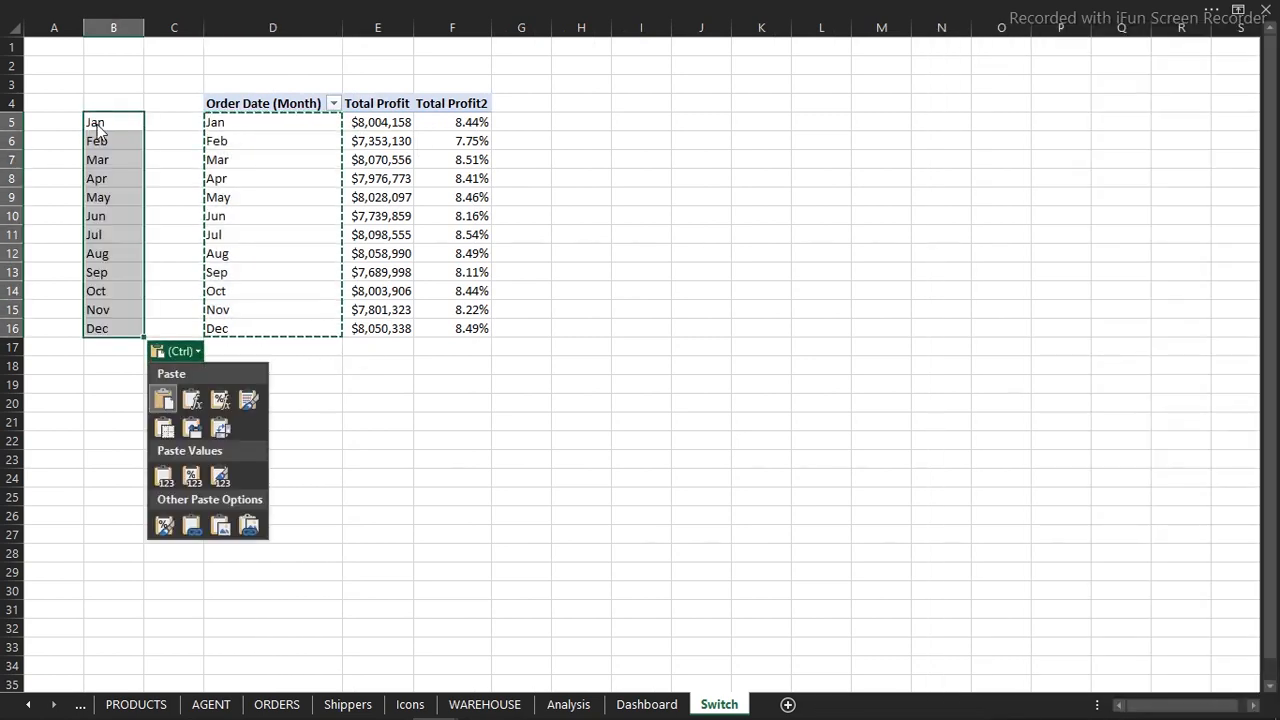
key(ctrl)
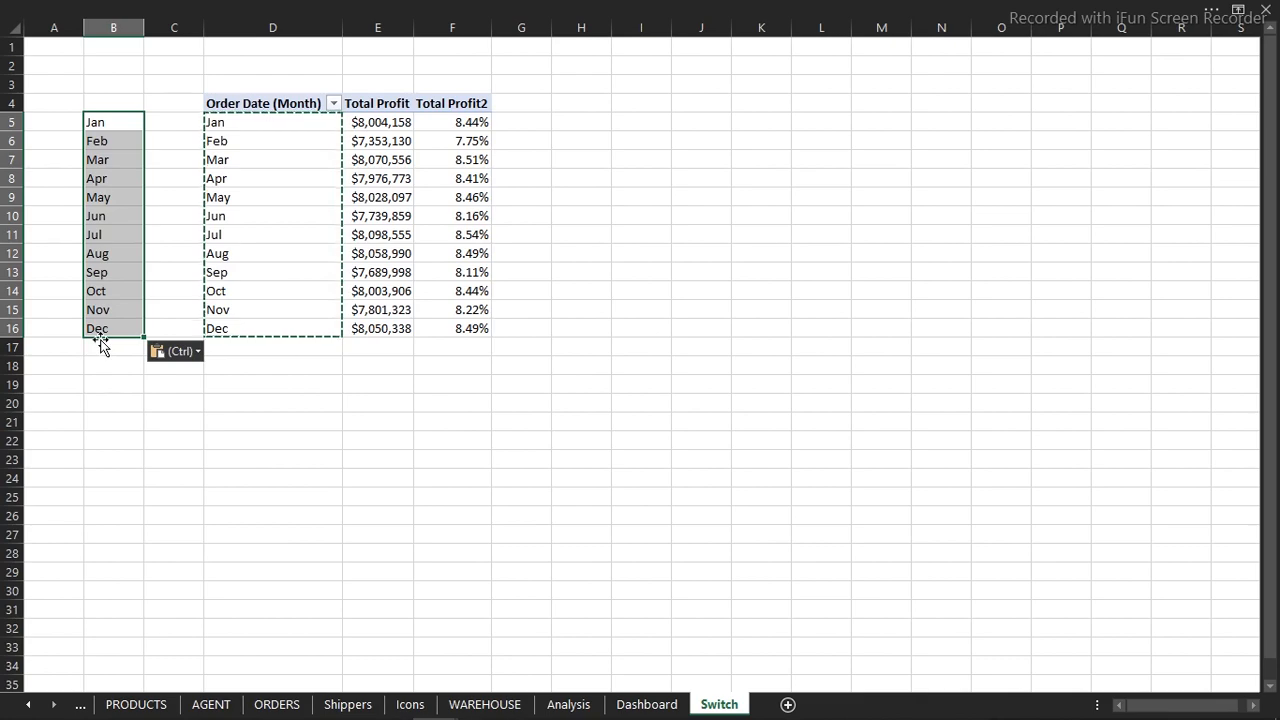
click(100, 345)
key(ctrl)
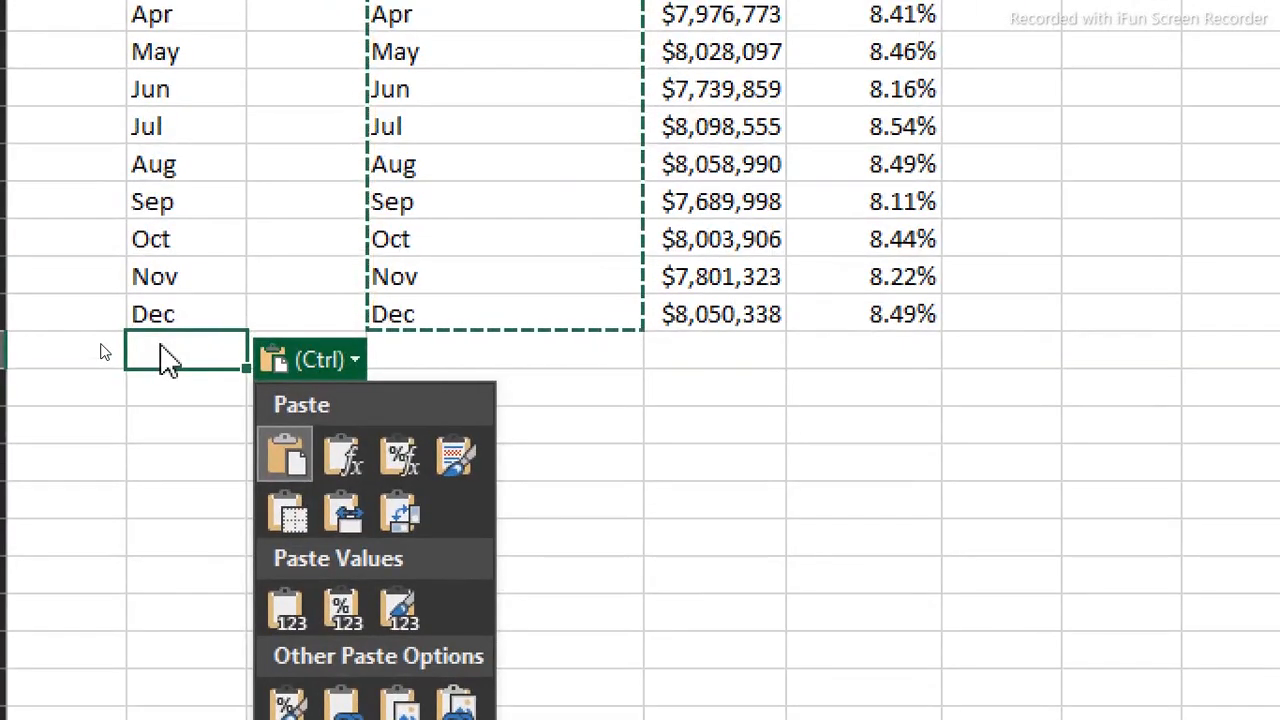
key(v)
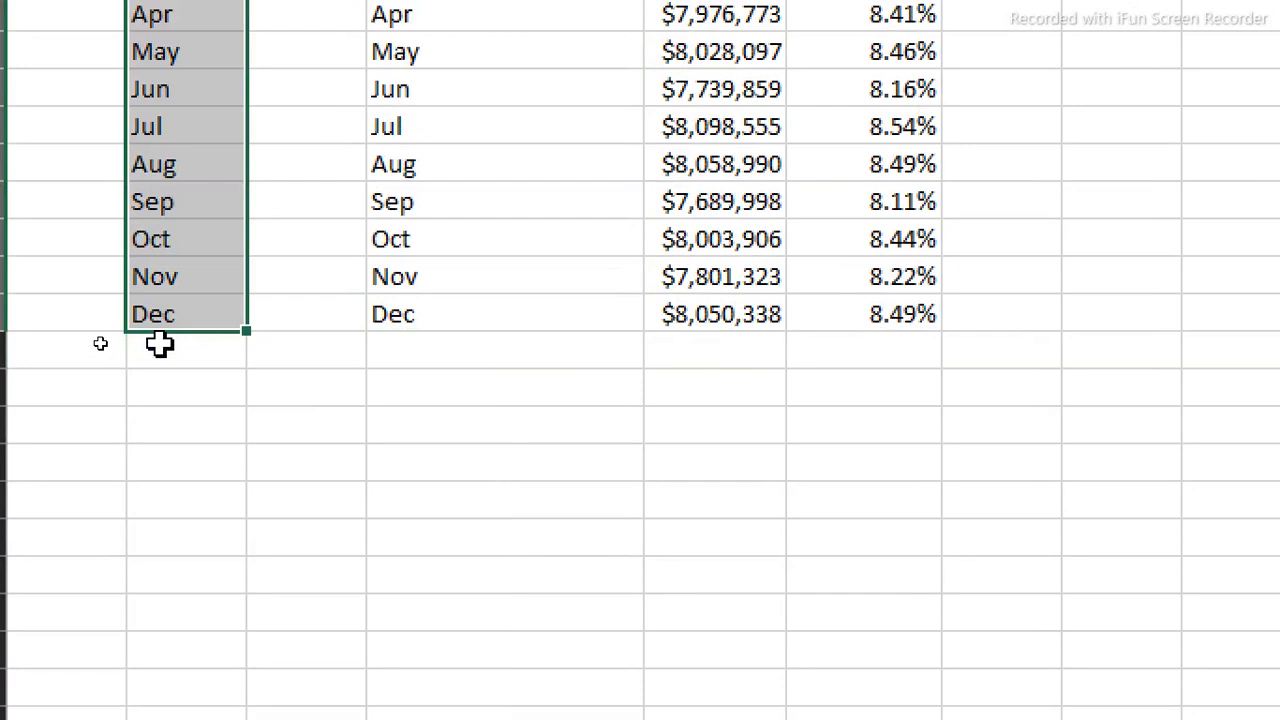
click(161, 352)
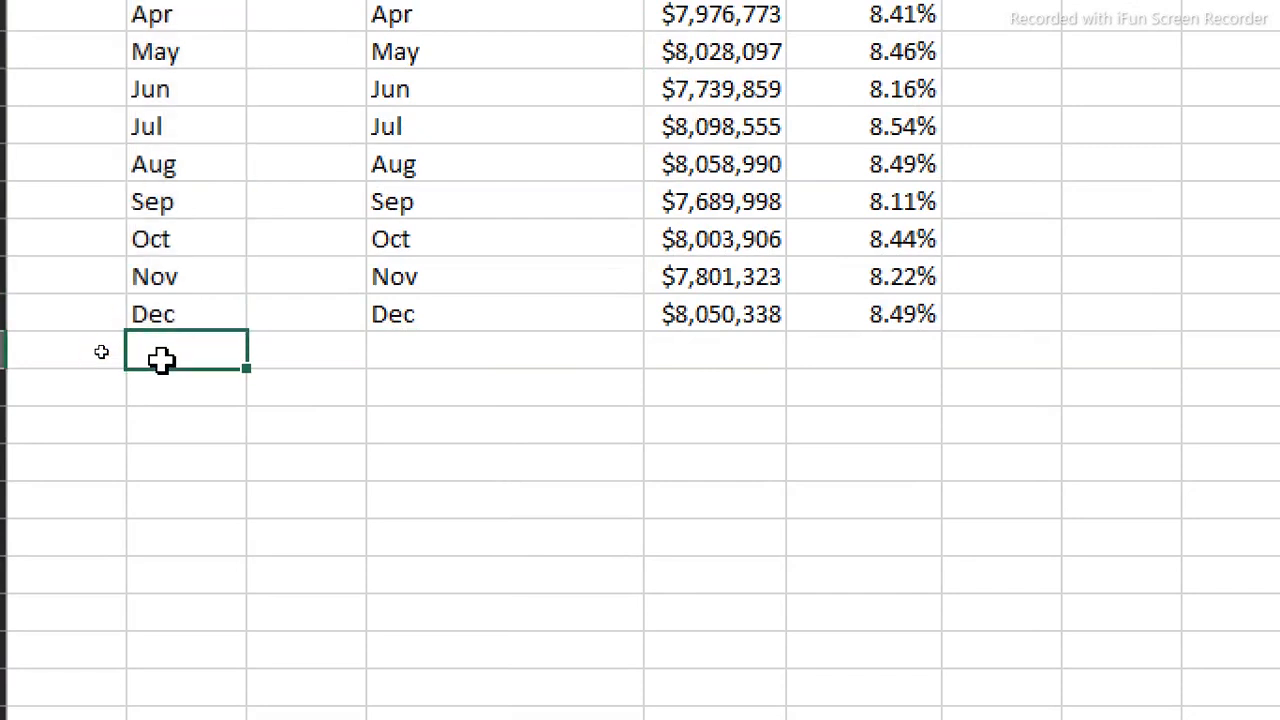
- Enter "Sellect Month" in B17 below Dec and correct the first month name in B5 to Jan
text(S)
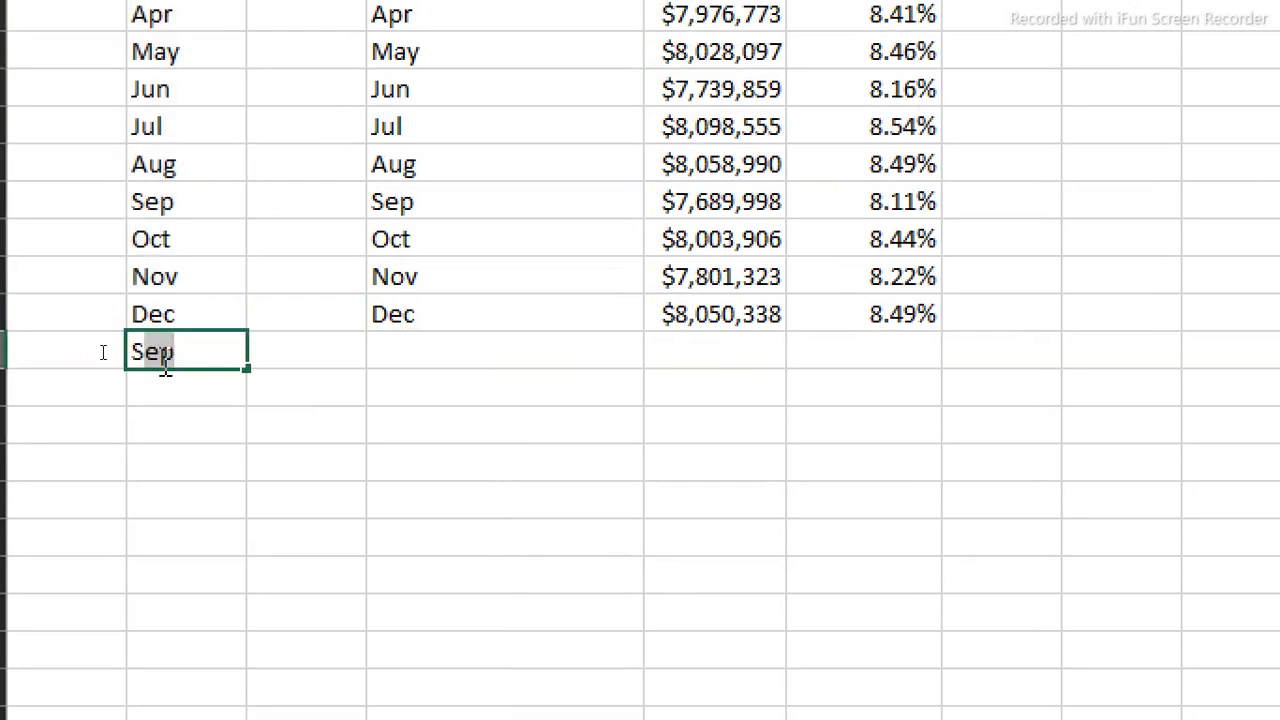
text(e)
key(BackSpace)
text(lec )
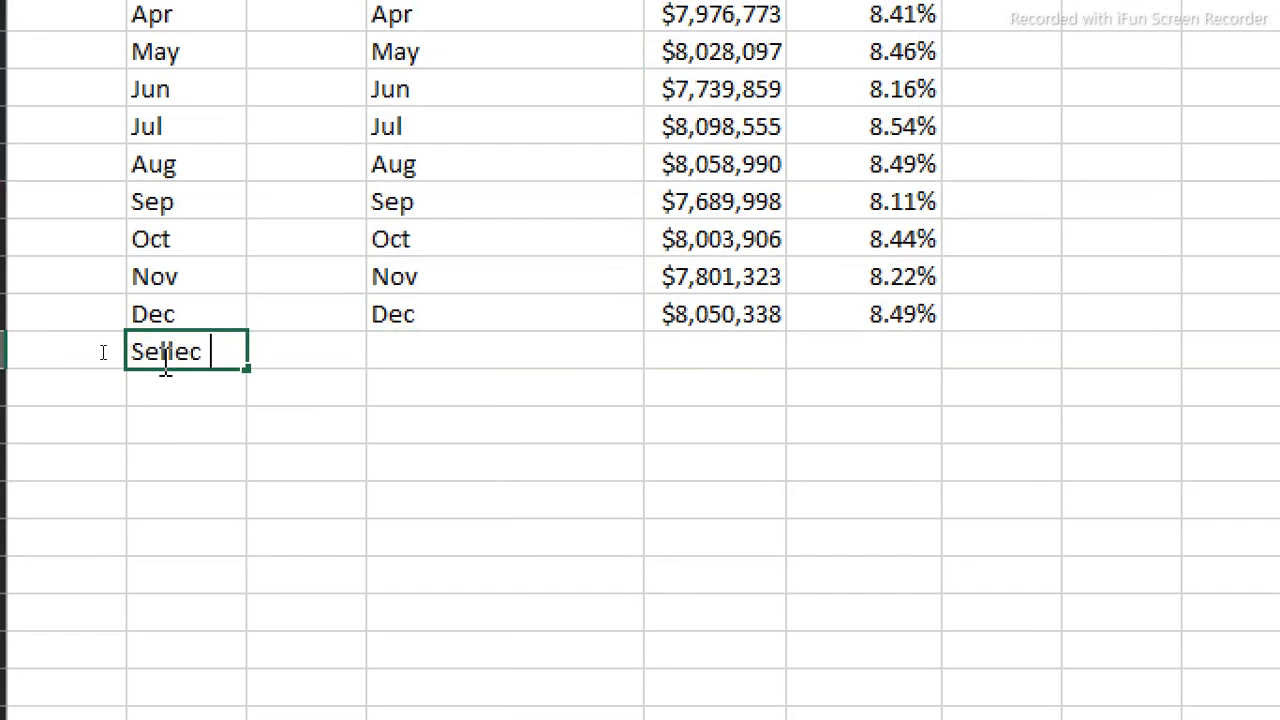
text( Month)
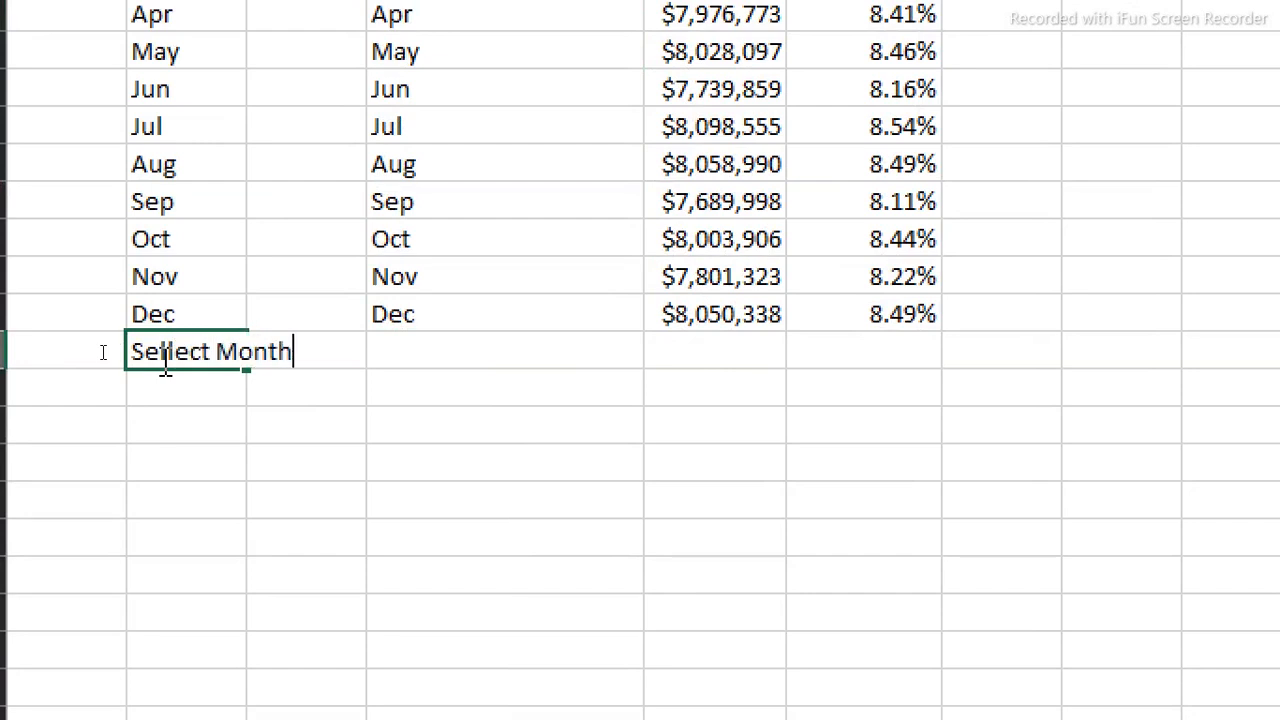
key(Return)
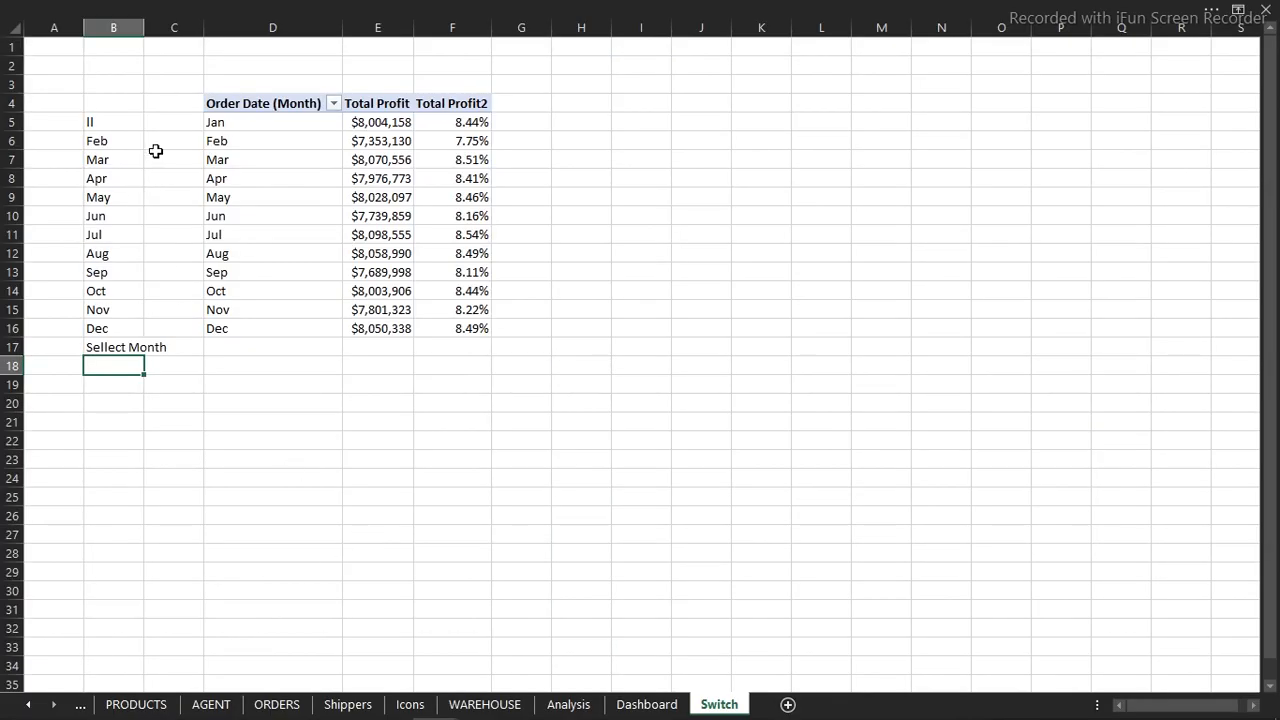
click(116, 121)
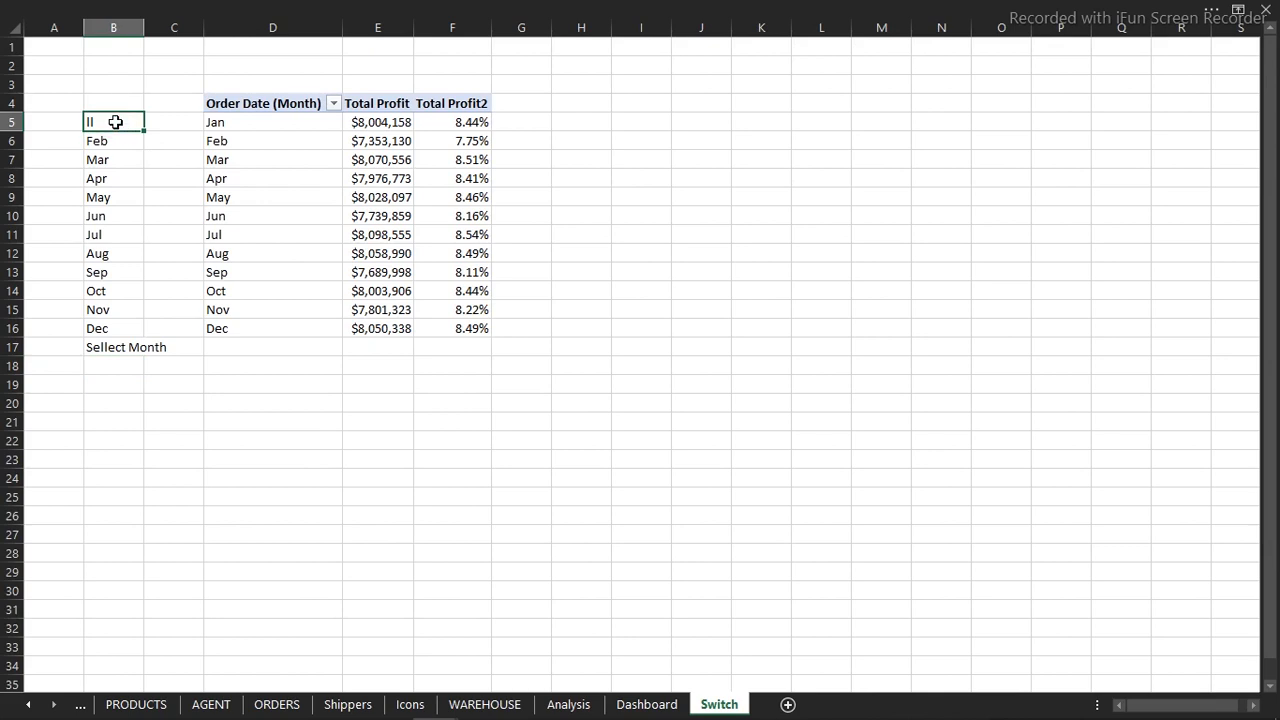
key(Return)
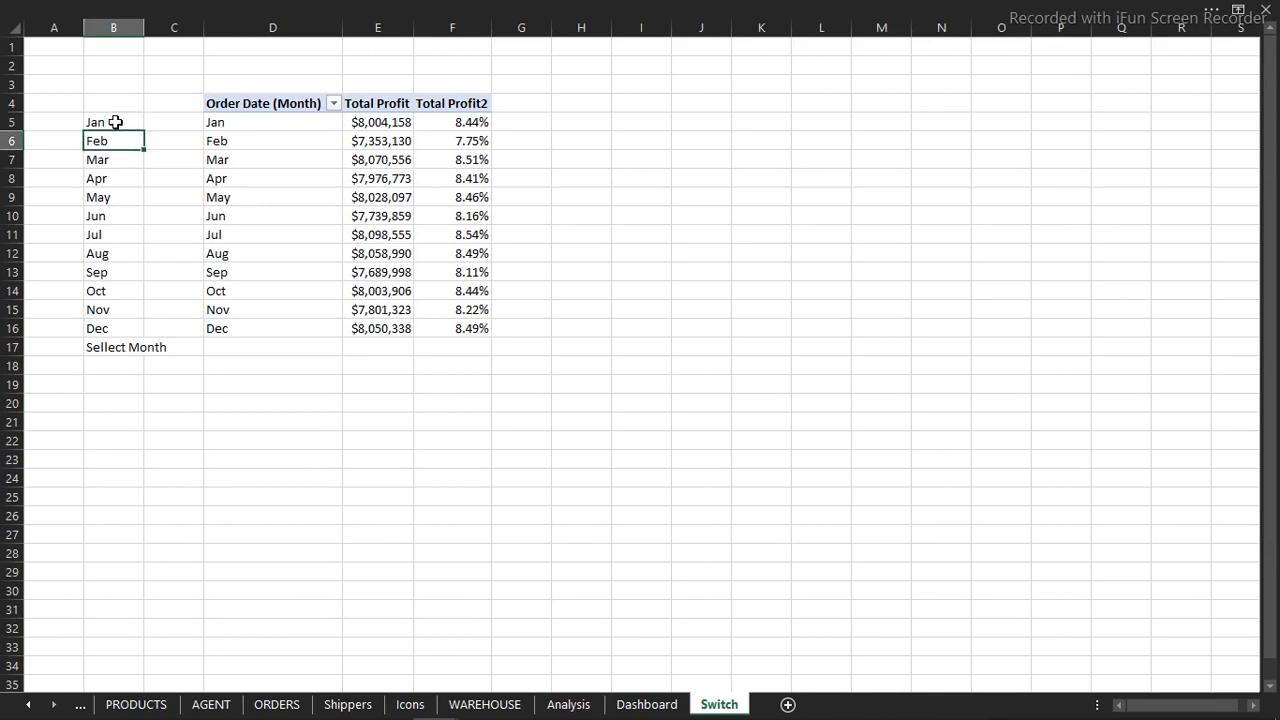
- Set the input range of the Dashboard combo box above Gross Profit to Switch!$B$5:$B$17
click(632, 704)
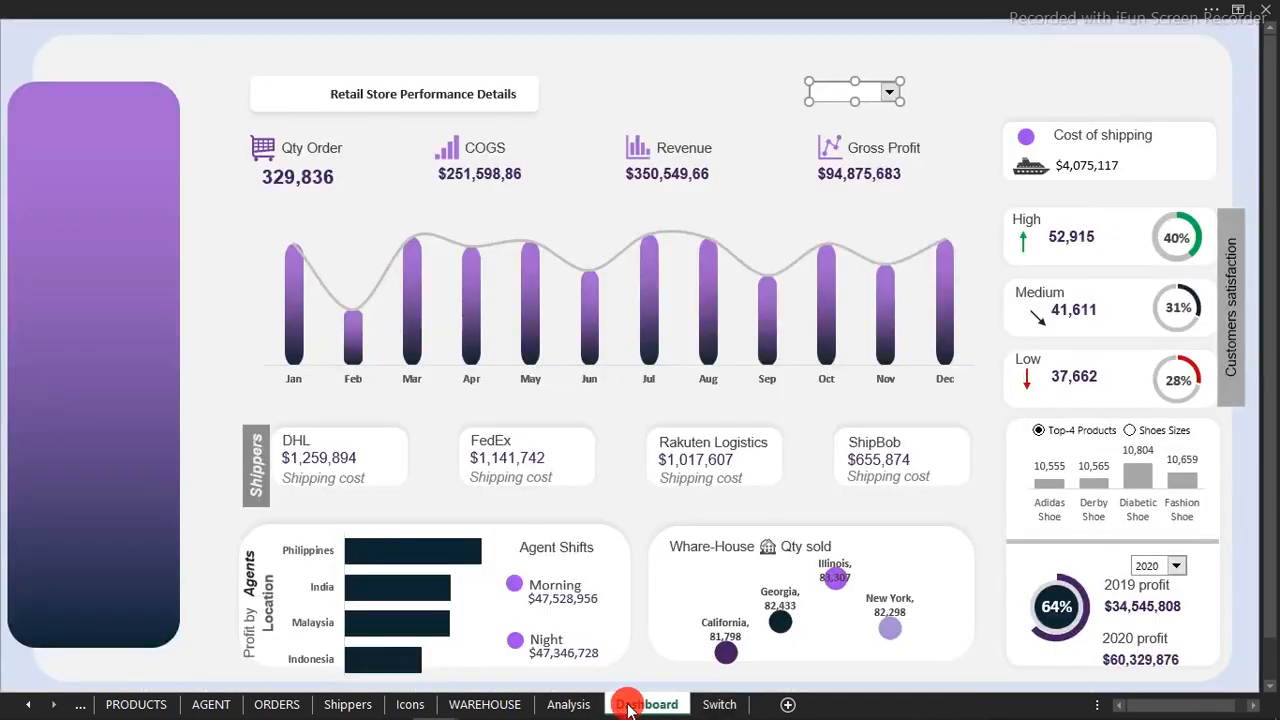
right_click(879, 92)
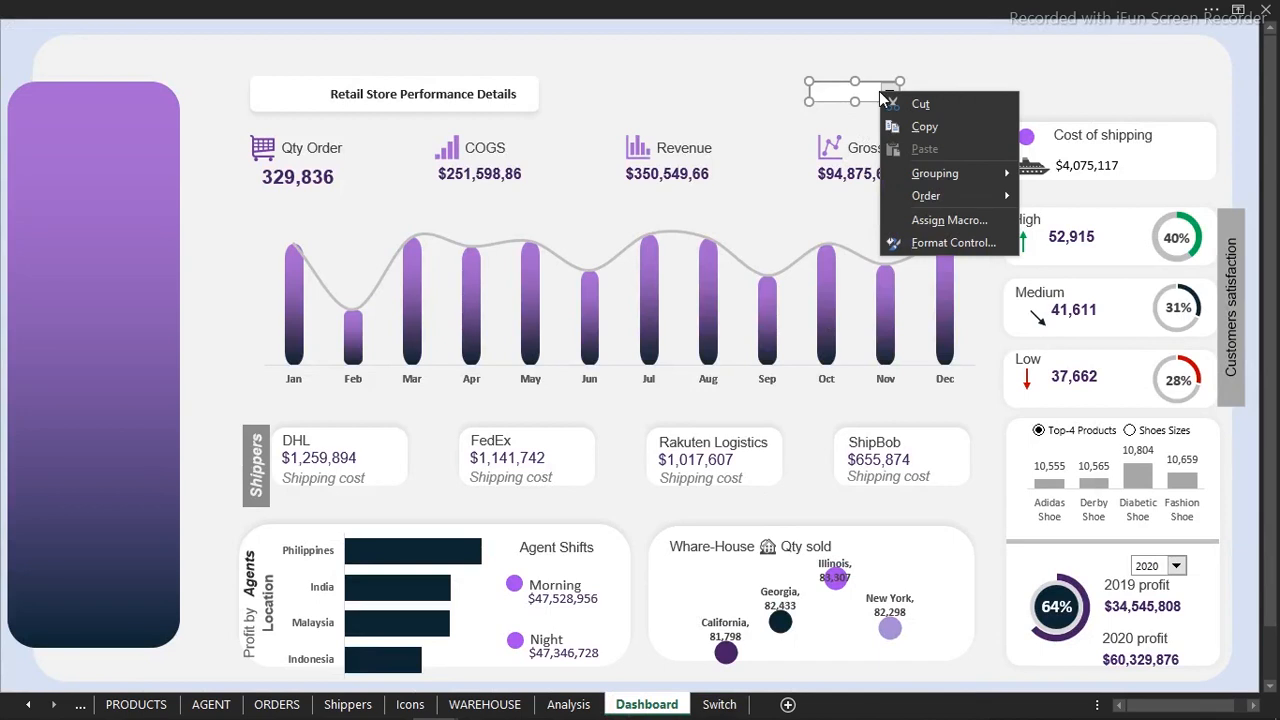
click(953, 243)
drag(510, 288, 708, 63)
click(609, 131)
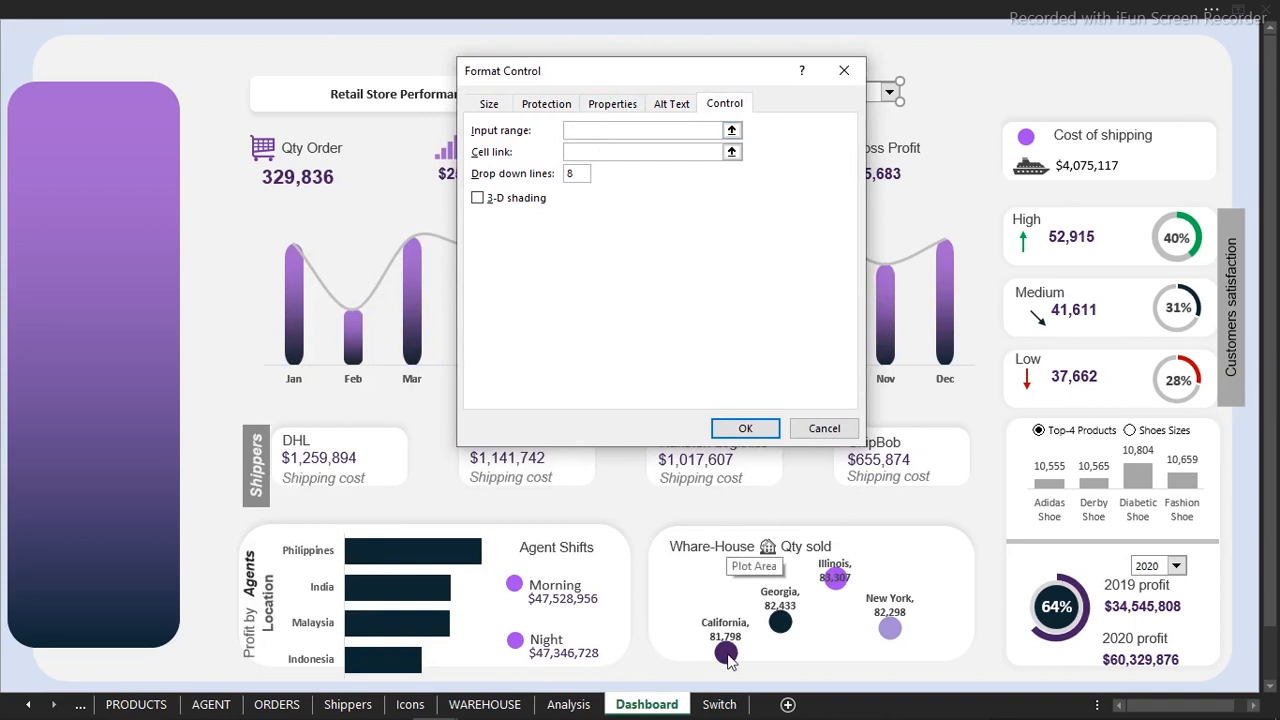
click(722, 705)
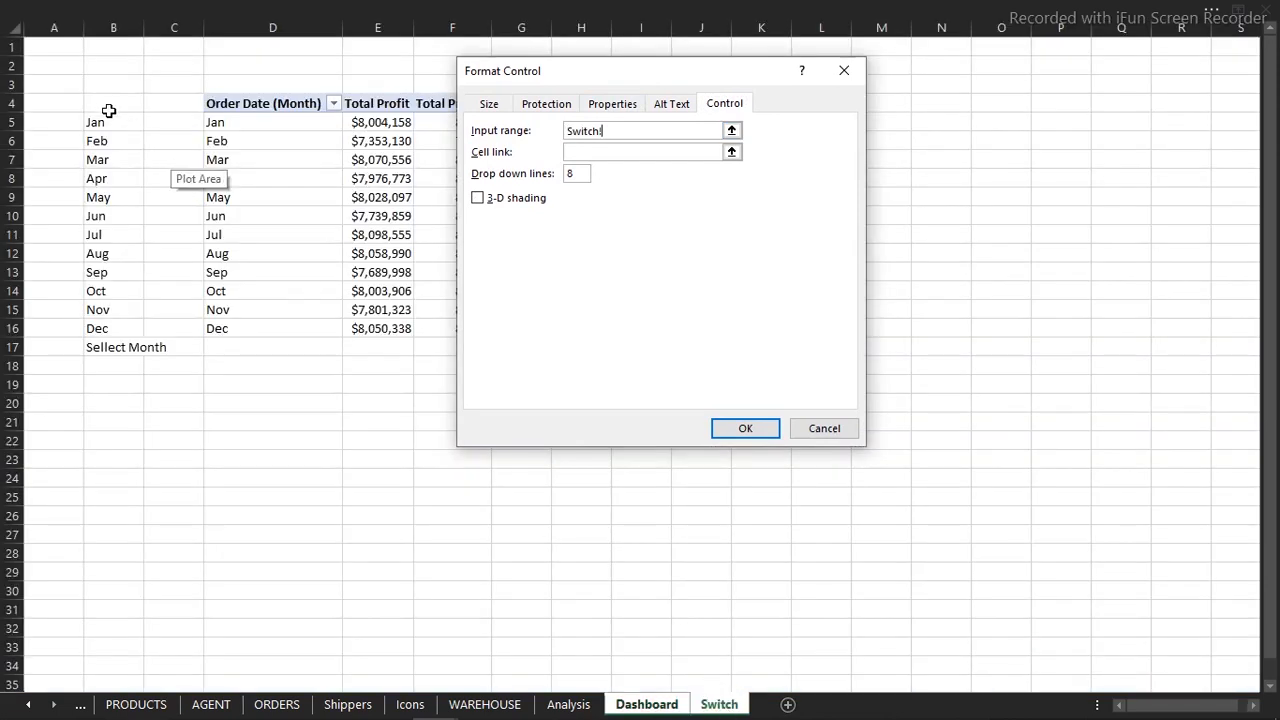
drag(110, 123, 118, 354)
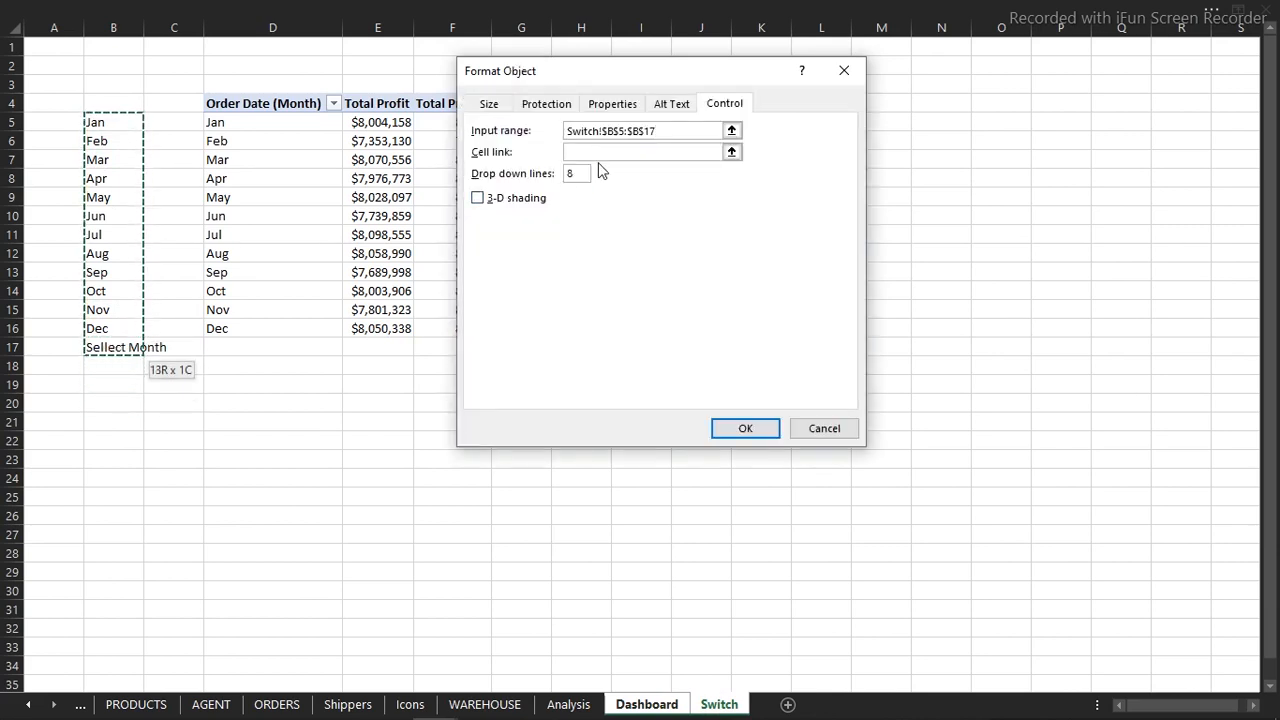
- Set the combo box's drop down lines to 6 and link it to cell Switch!$H$4
click(599, 152)
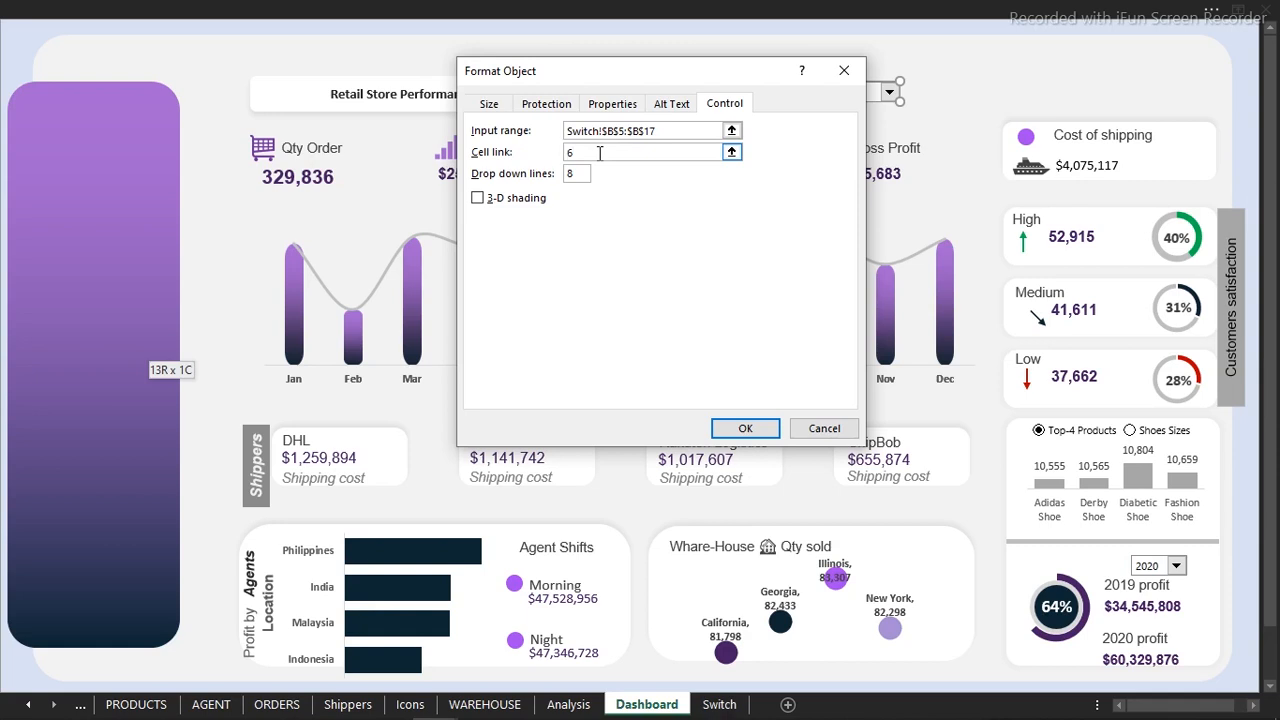
drag(549, 151, 548, 161)
click(719, 704)
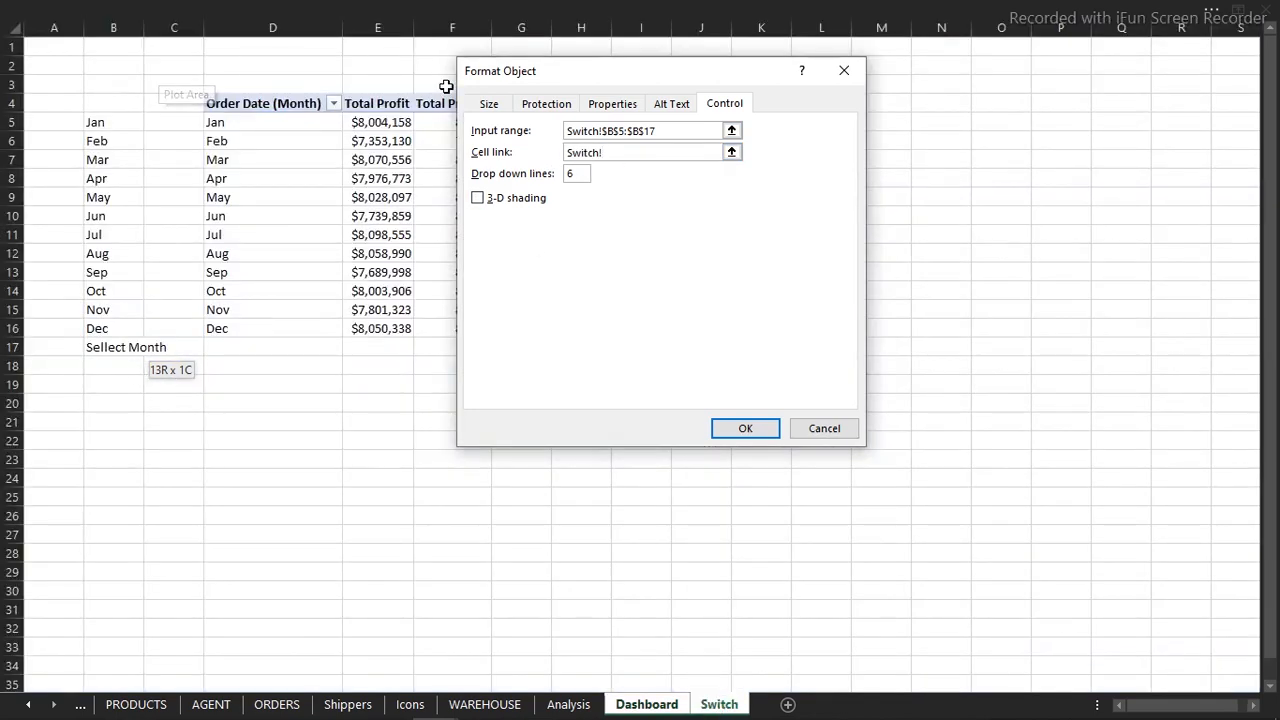
drag(551, 77, 157, 289)
click(589, 103)
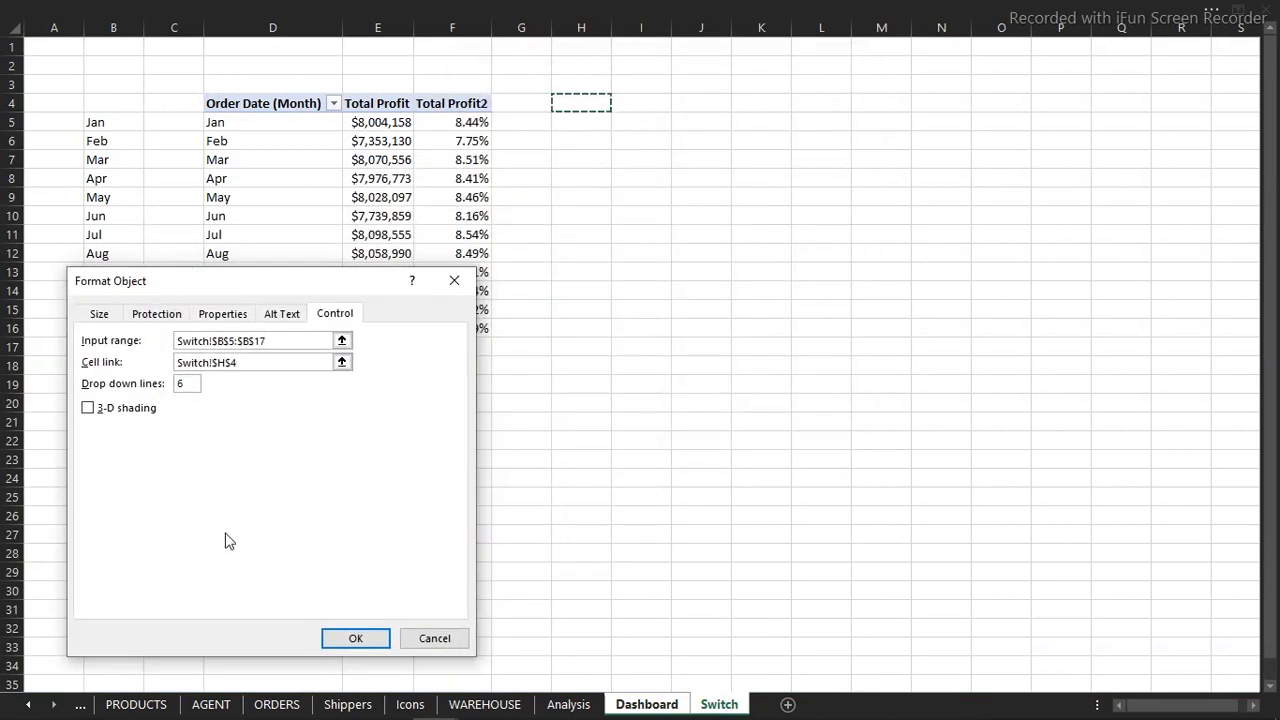
click(355, 640)
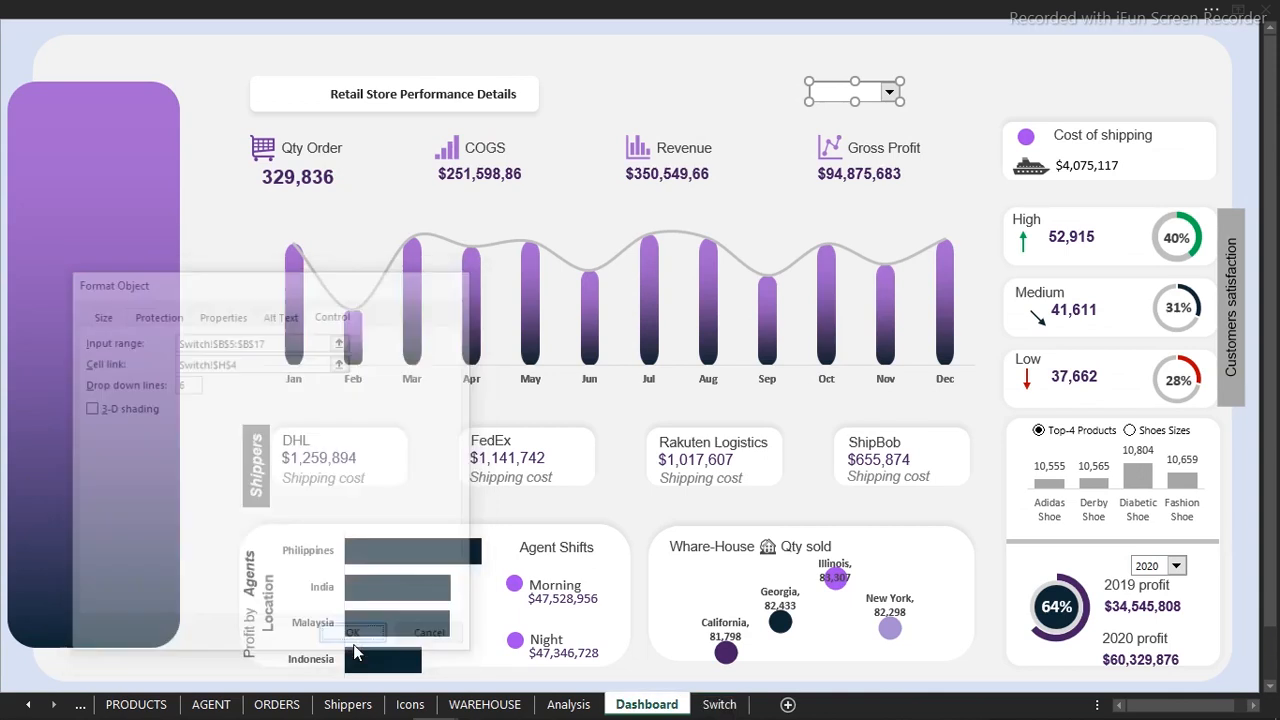
- Choose Mar in the Dashboard month drop-down and check the linked cell H4 on the Switch sheet
click(9, 51)
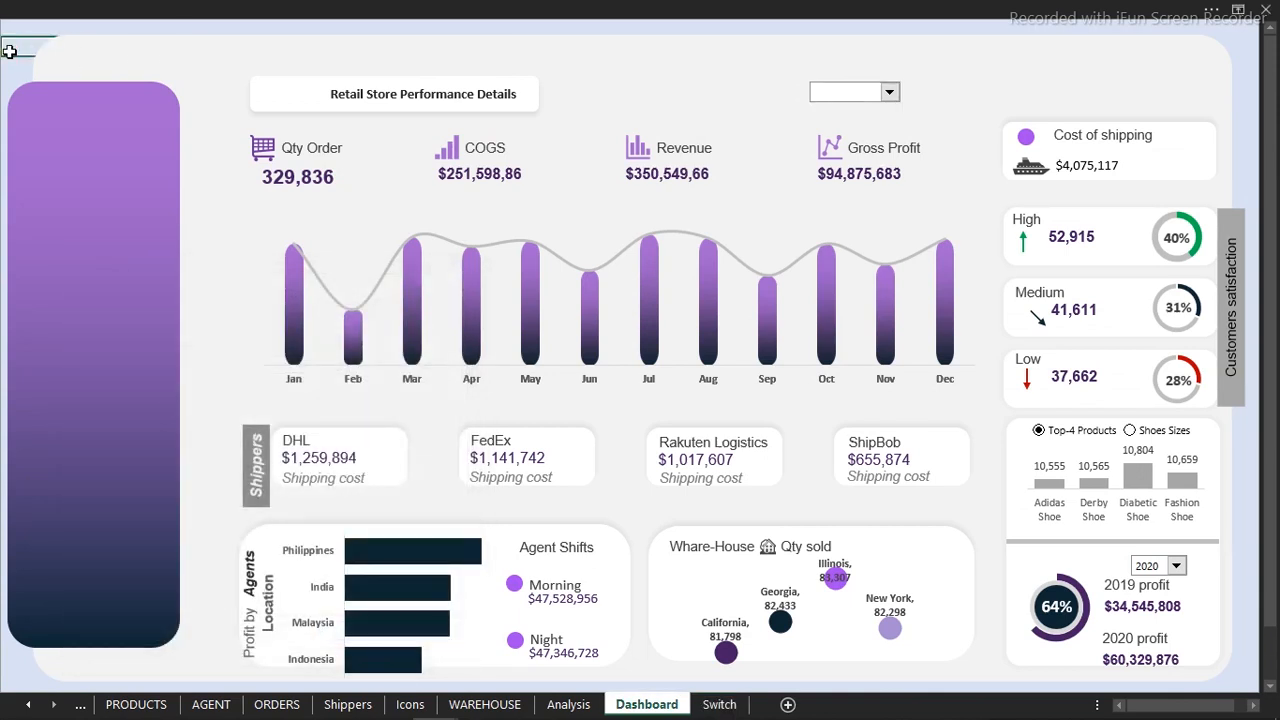
click(889, 93)
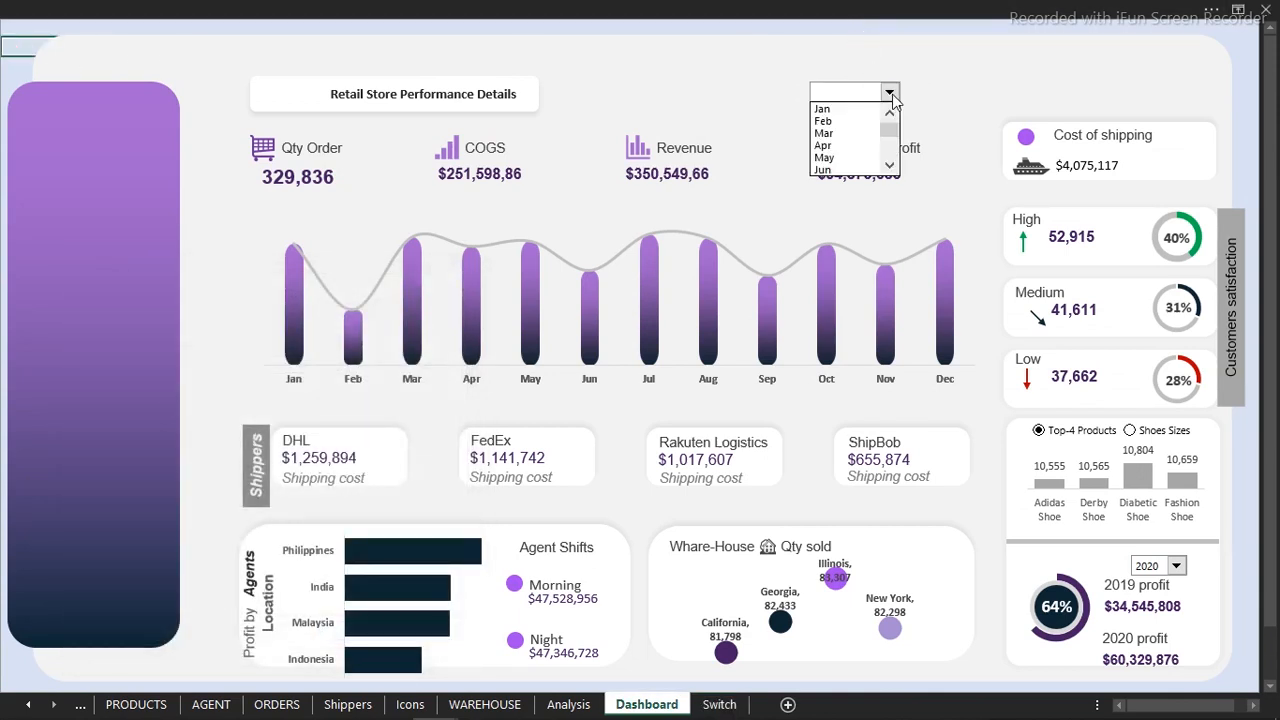
mouse_move(894, 134)
mouse_down()
mouse_move(893, 153)
mouse_move(895, 127)
mouse_up()
click(851, 133)
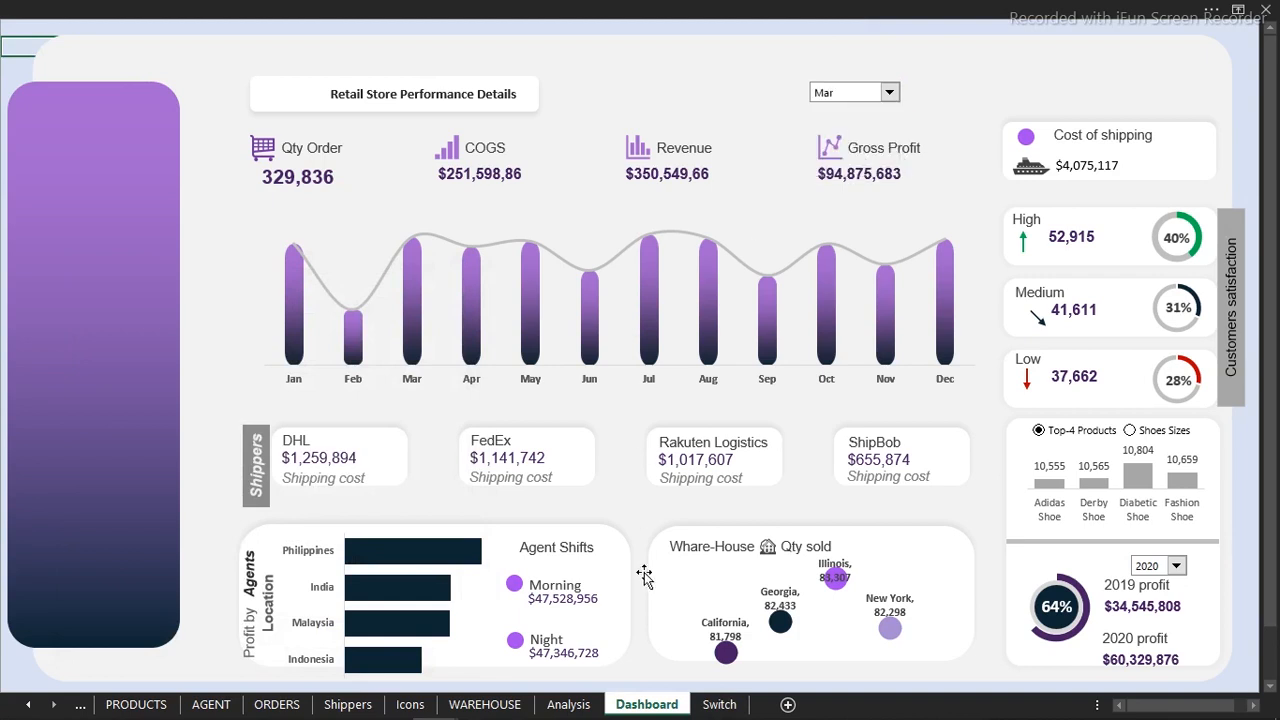
click(716, 706)
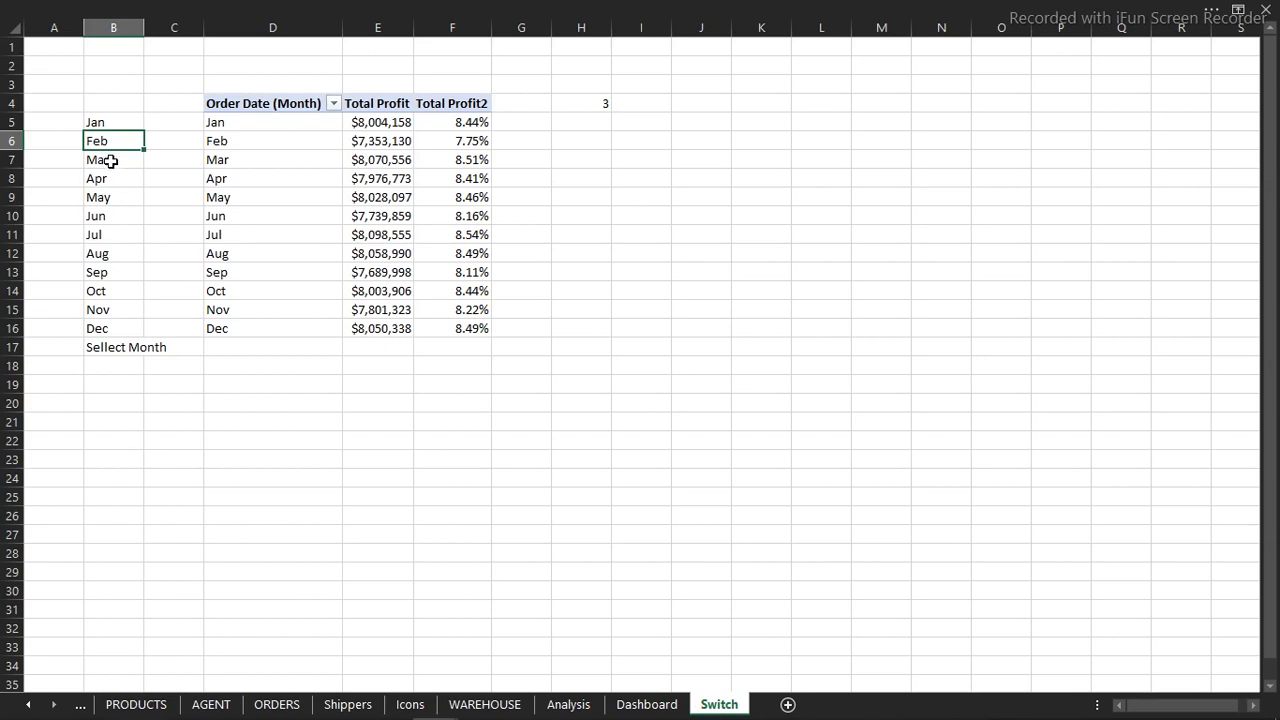
- Clear the header cells K7:N7 beside Month num in the table connected to the pivot table
click(721, 110)
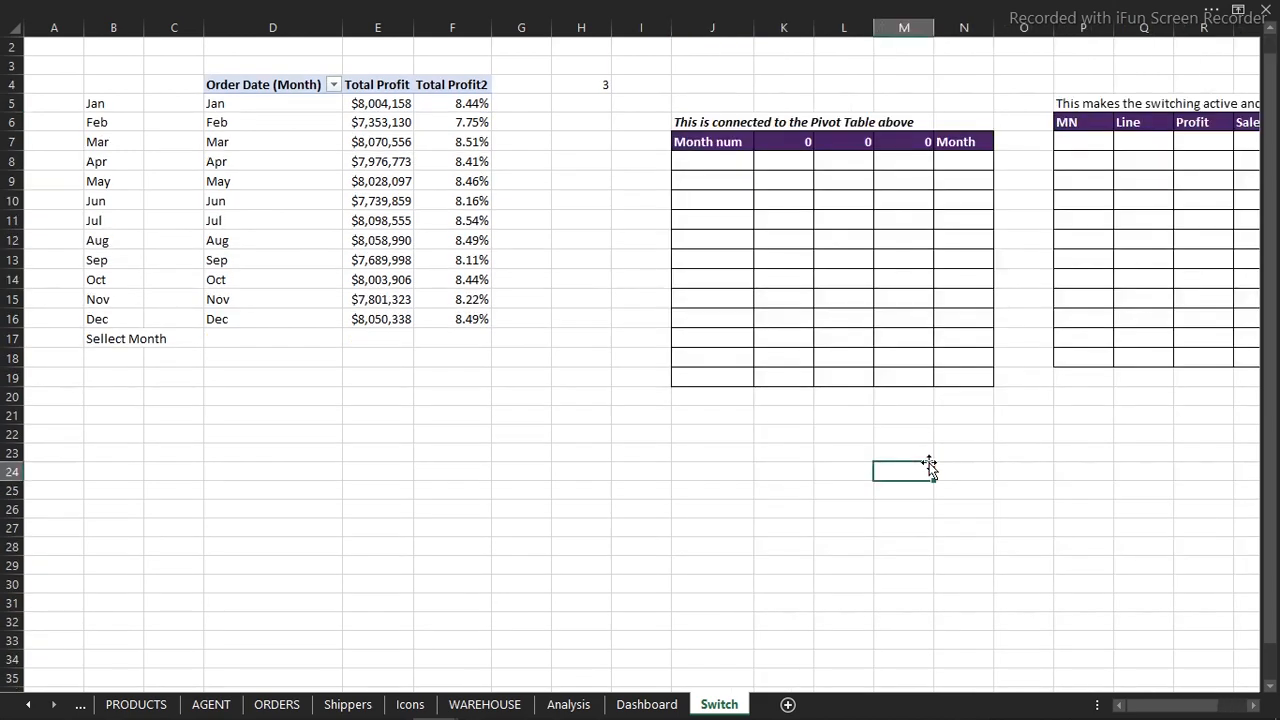
click(856, 372)
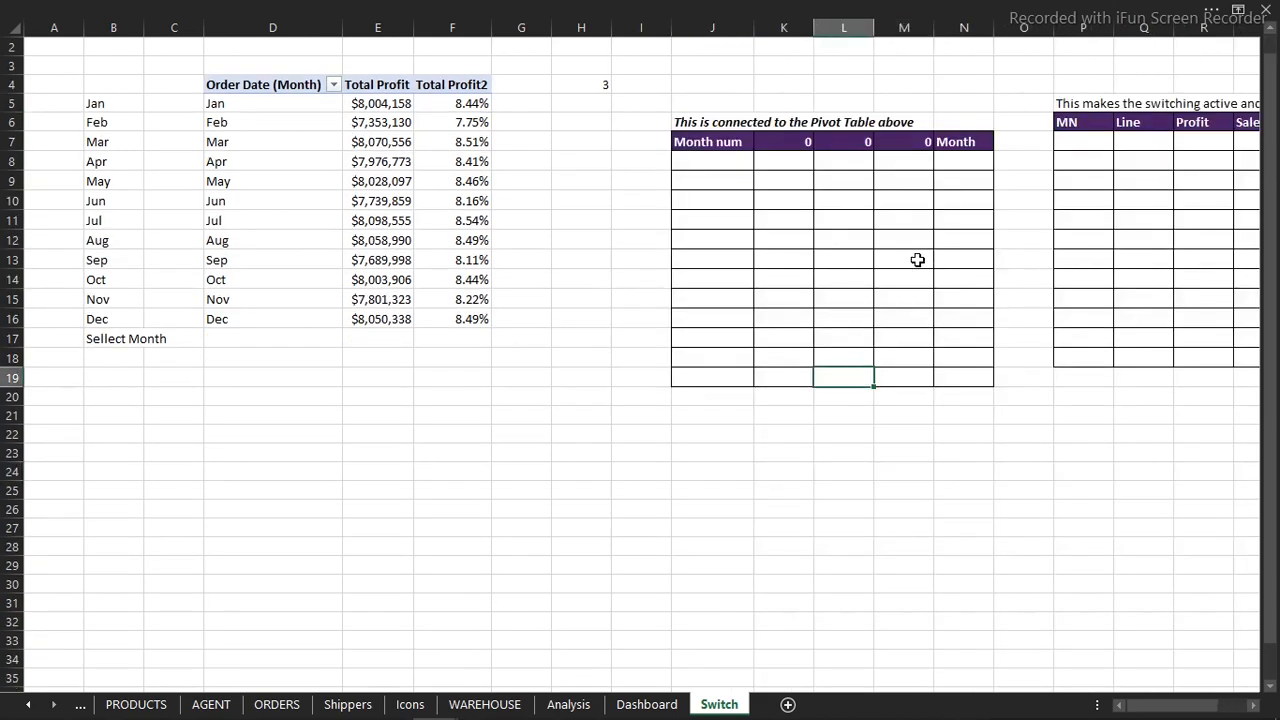
drag(796, 146, 940, 141)
key(Delete)
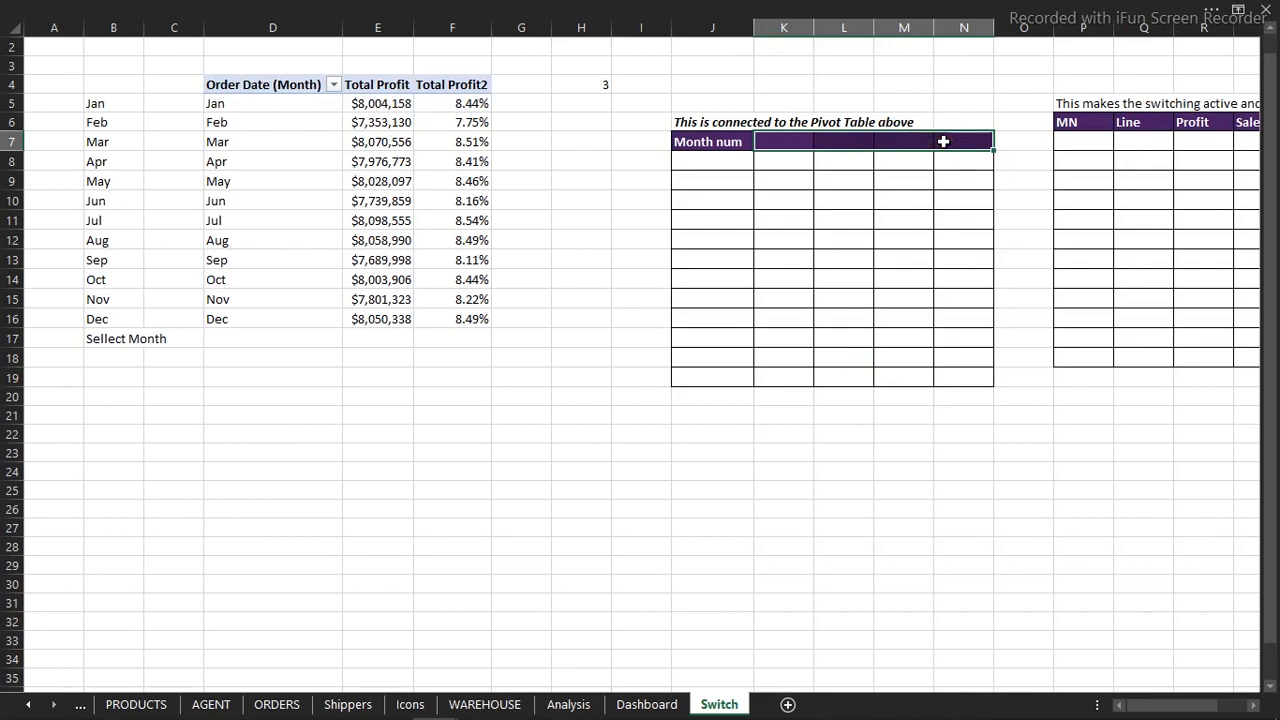
- Examine the layout of the three blank helper tables in columns J to Z of the Switch sheet
click(971, 353)
key(Right)
key(Right)
key(Right)
key(Right)
key(Right)
key(Right)
key(Right)
key(Right)
key(Right)
key(Right)
key(Right)
key(Right)
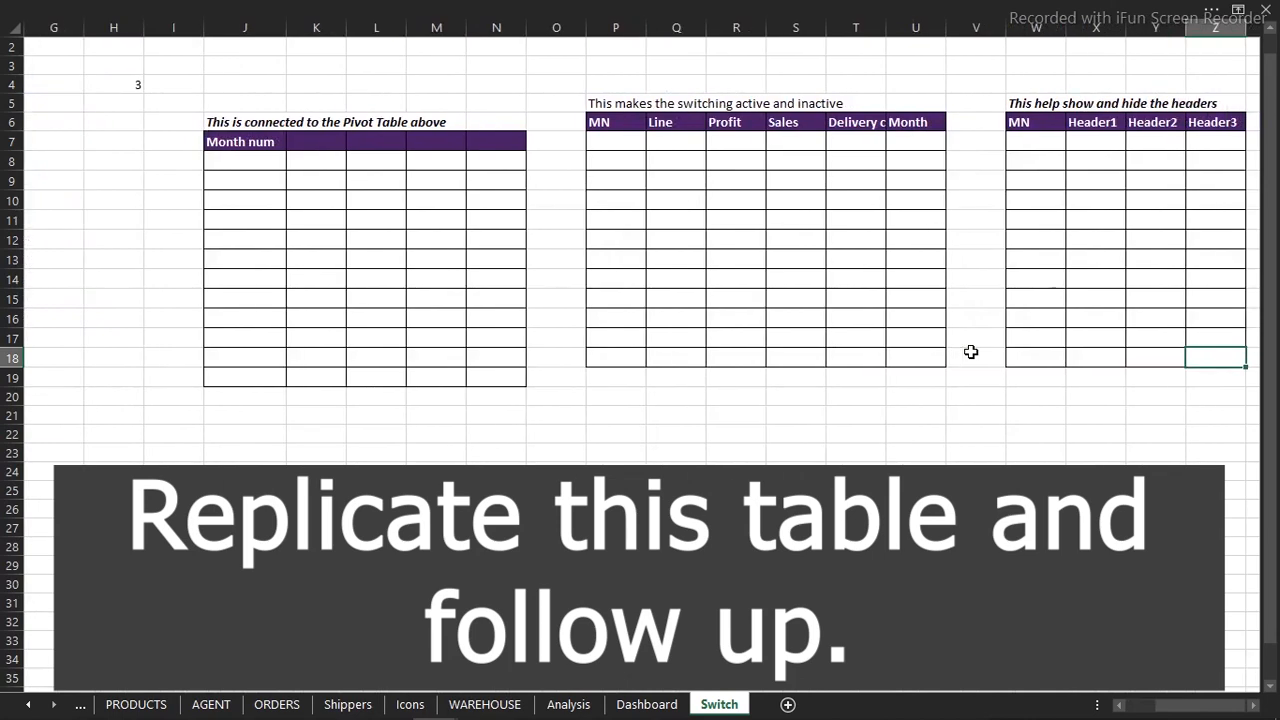
key(Right)
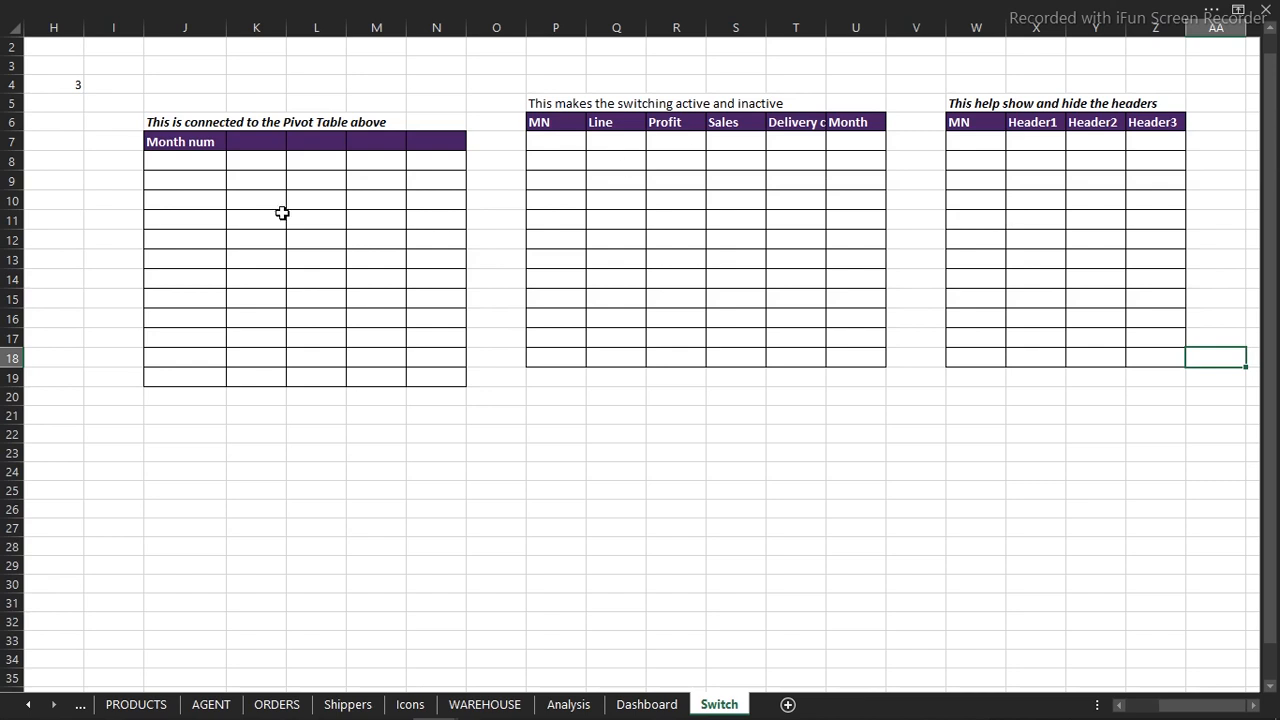
key(Left)
key(Left)
key(Left)
key(Left)
key(Left)
key(Left)
key(Left)
key(Left)
key(Left)
key(Left)
key(Left)
key(Left)
key(Left)
key(Left)
key(Left)
key(Left)
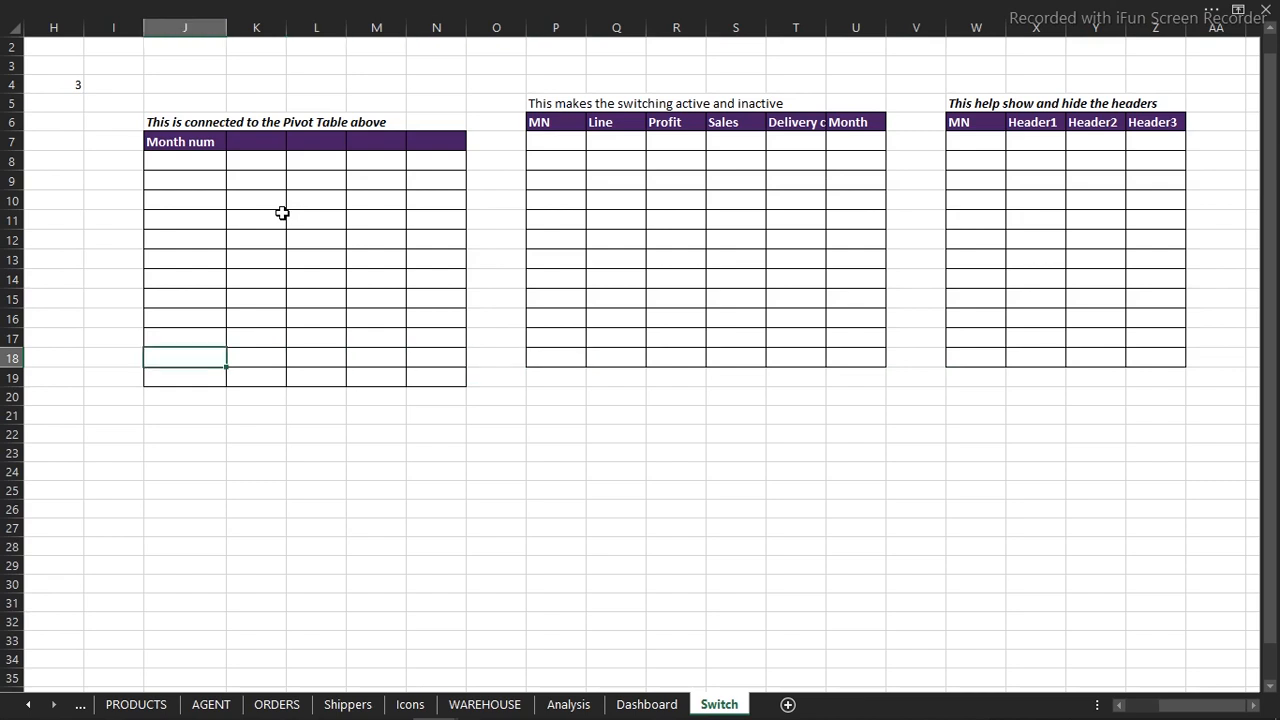
key(Left)
key(Left)
key(Left)
key(Left)
key(Left)
key(Left)
key(Left)
key(Left)
key(Left)
key(Left)
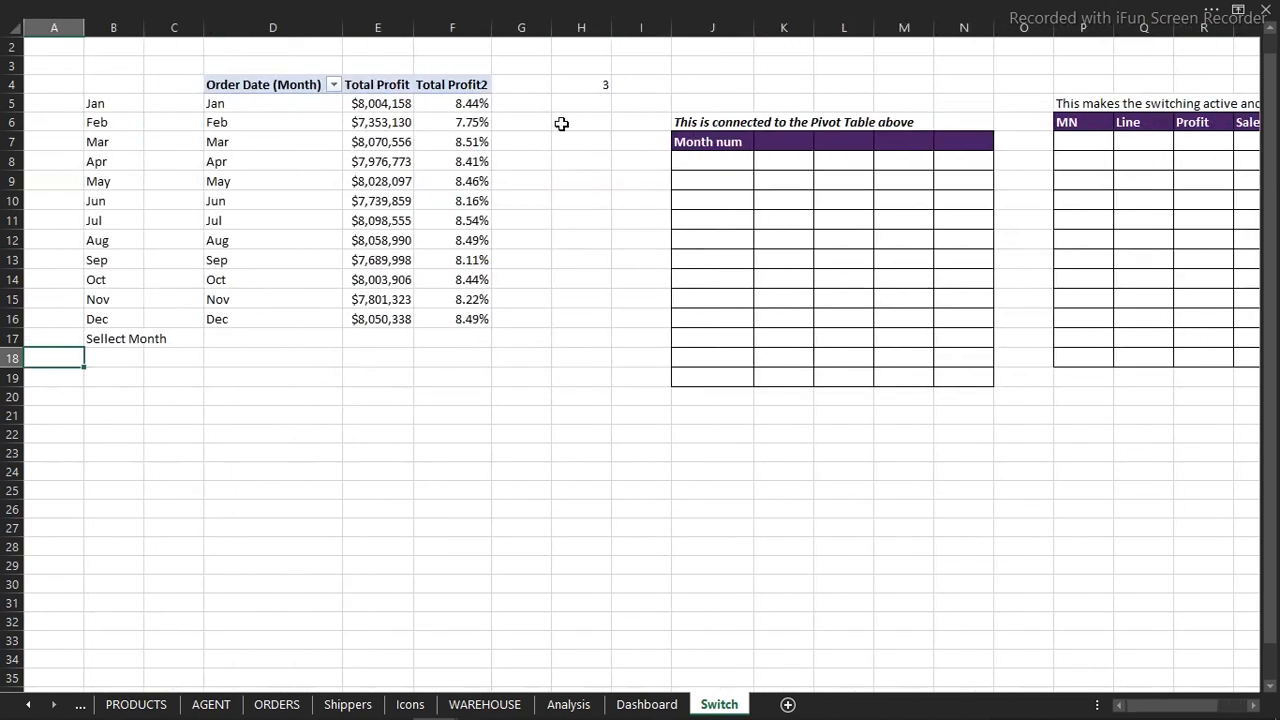
- Fill J8:J19 under Month num with the series 1 to 12
click(713, 154)
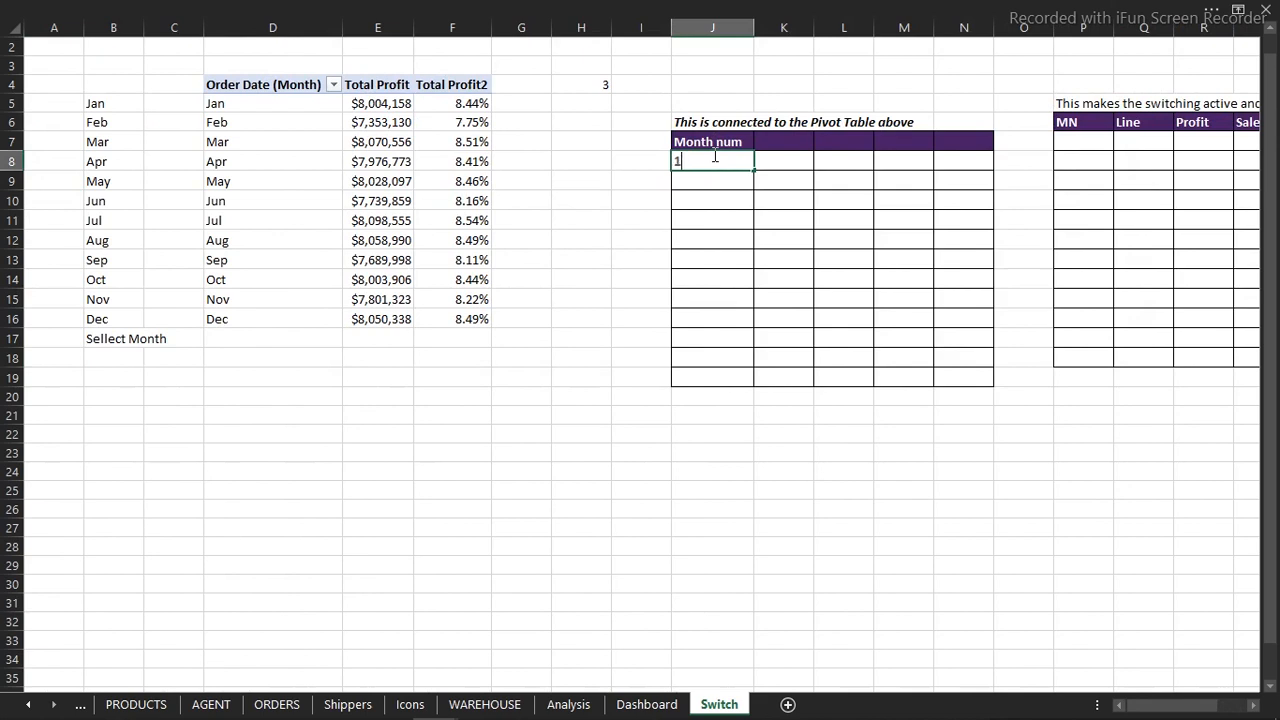
key(Return)
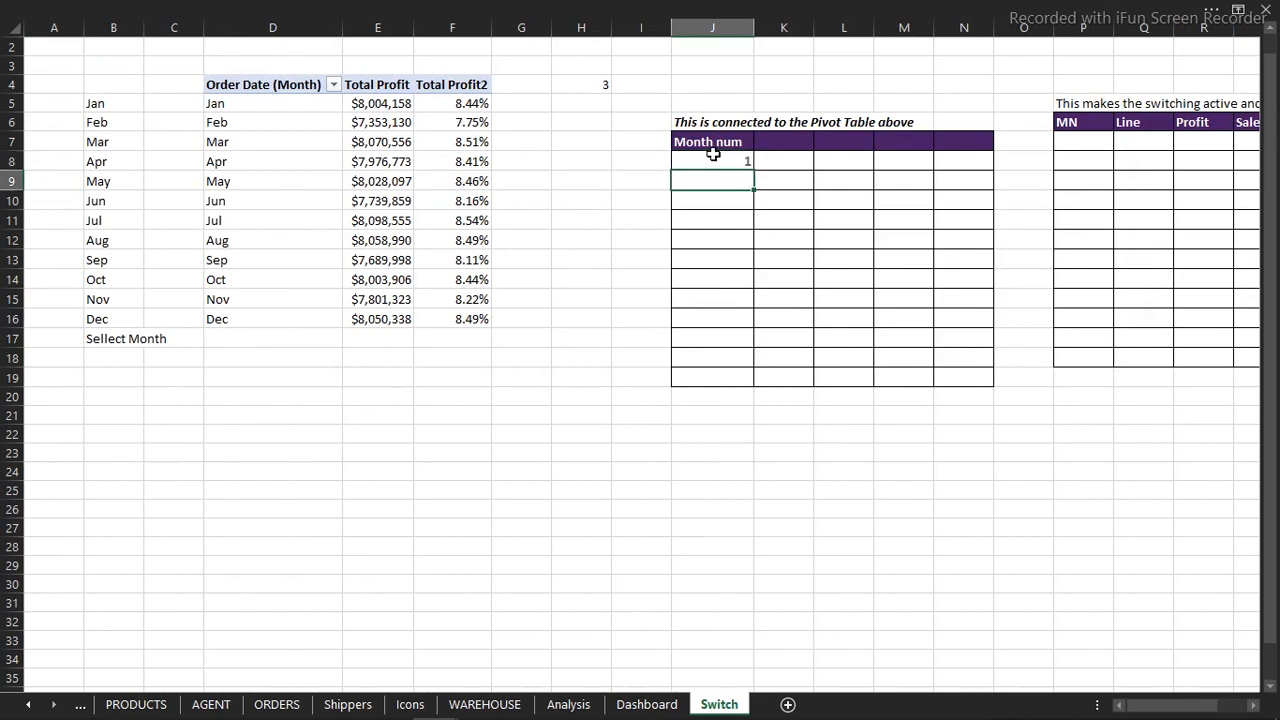
text(2)
key(Return)
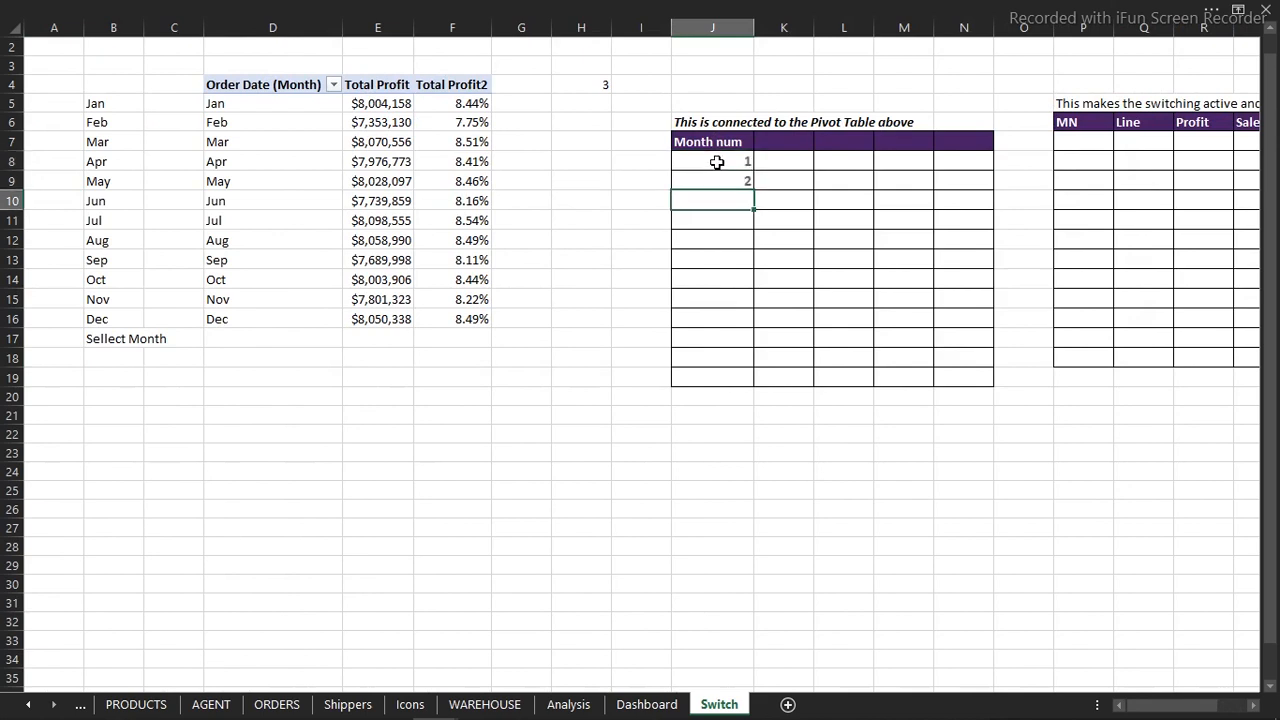
click(718, 164)
drag(728, 164, 737, 178)
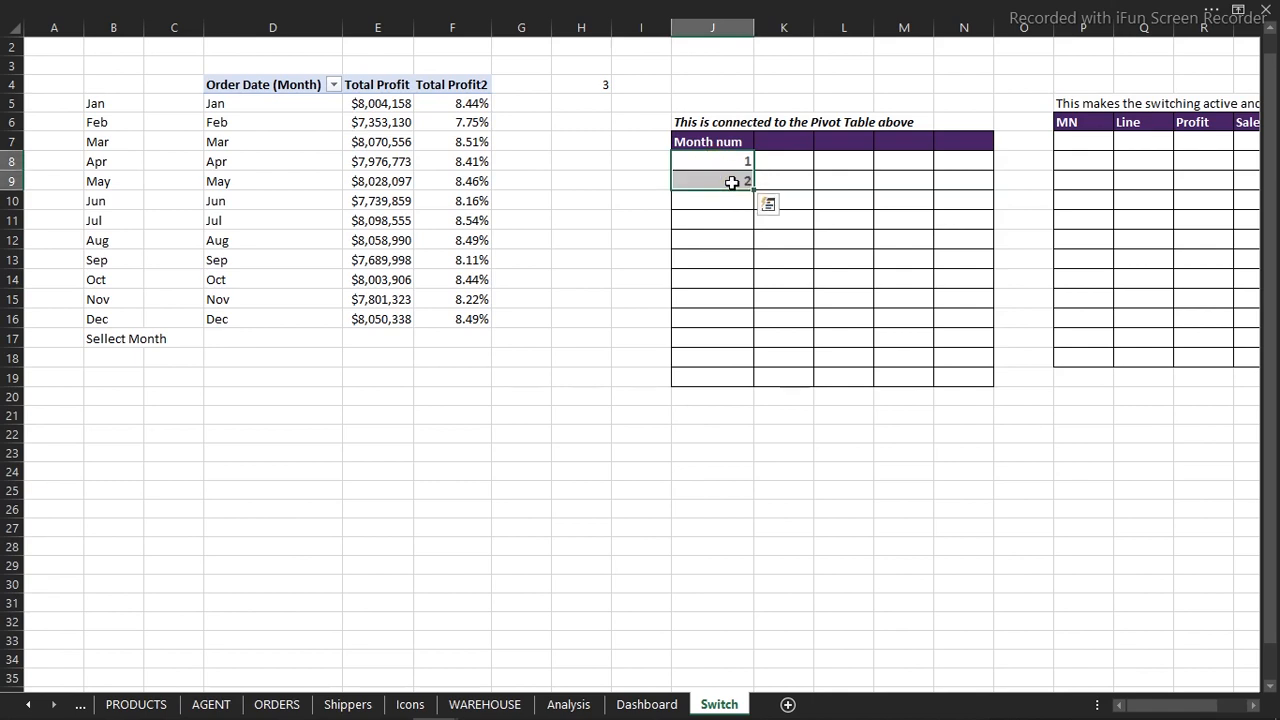
drag(753, 188, 747, 377)
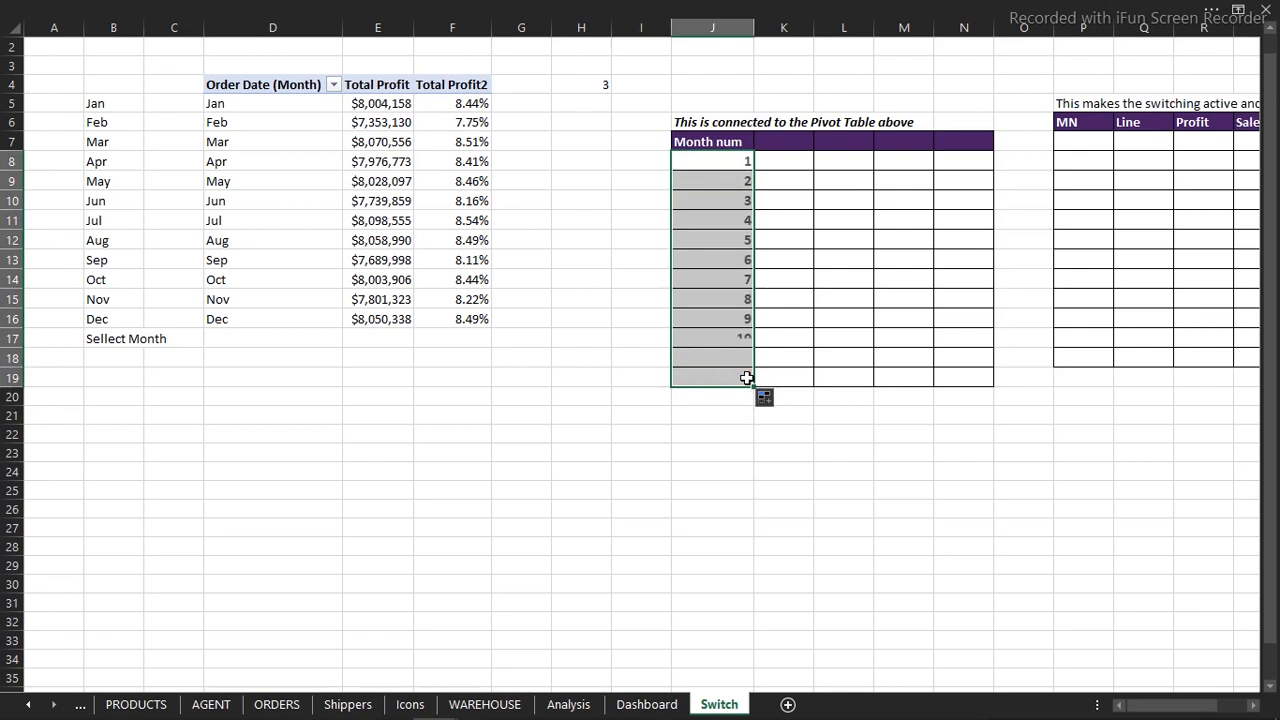
- Remove Total Profit2 from the values of the monthly pivot table on the Switch sheet
click(788, 141)
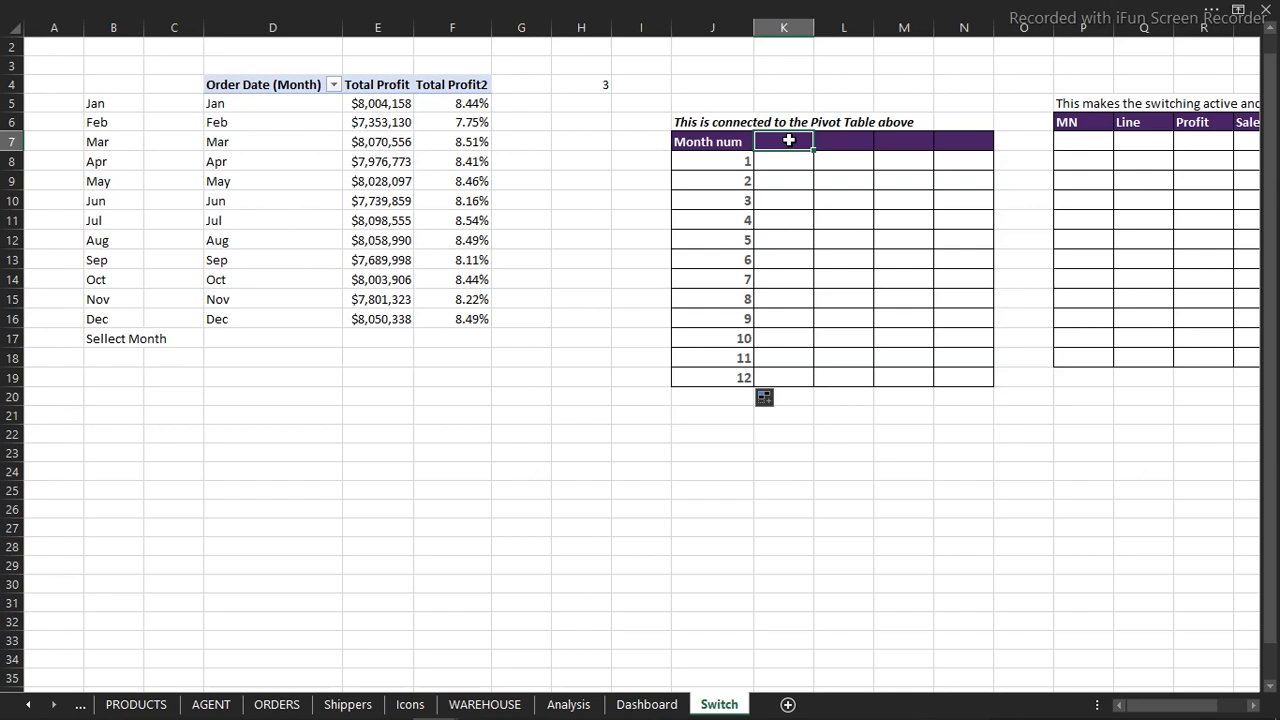
click(374, 168)
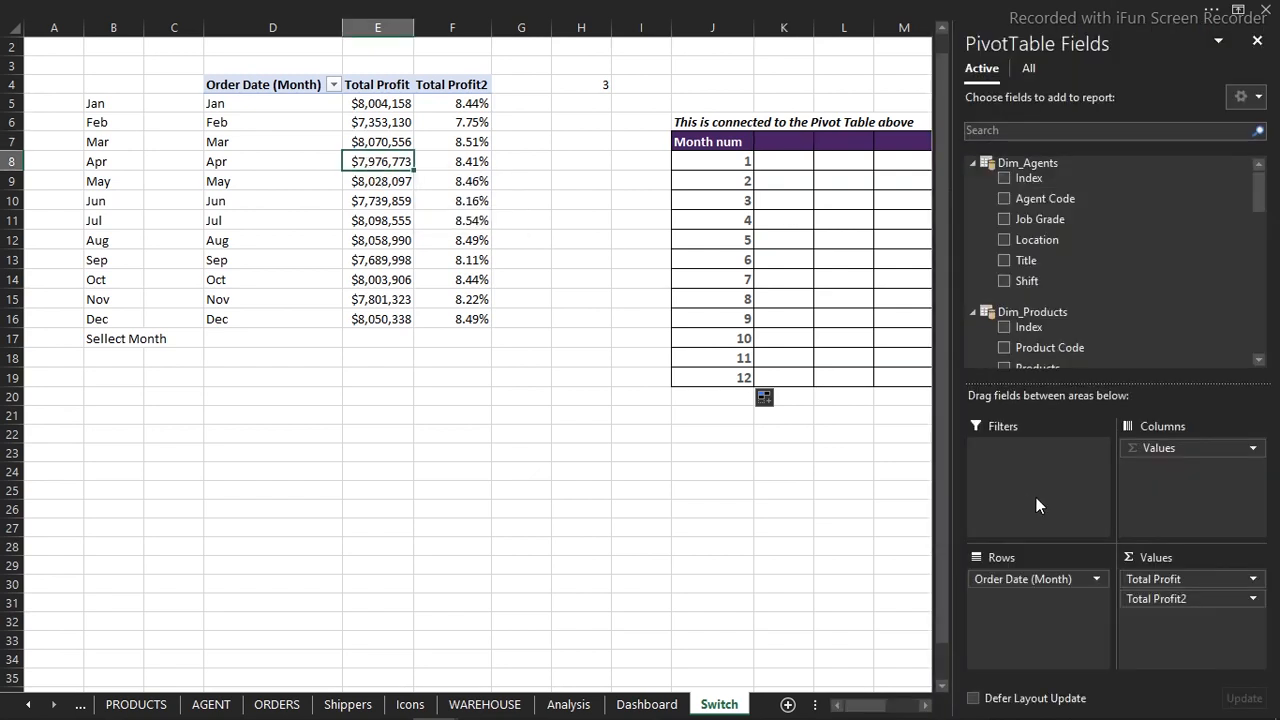
drag(1183, 605, 780, 658)
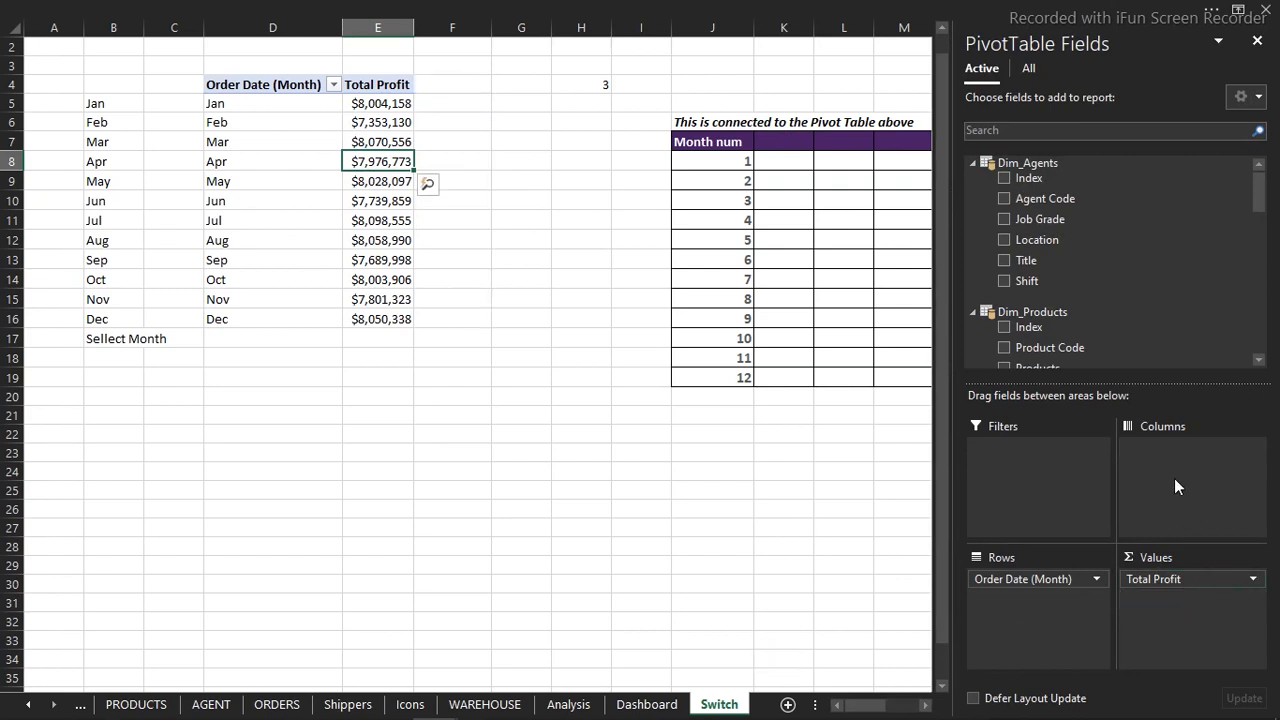
drag(1245, 329, 1170, 645)
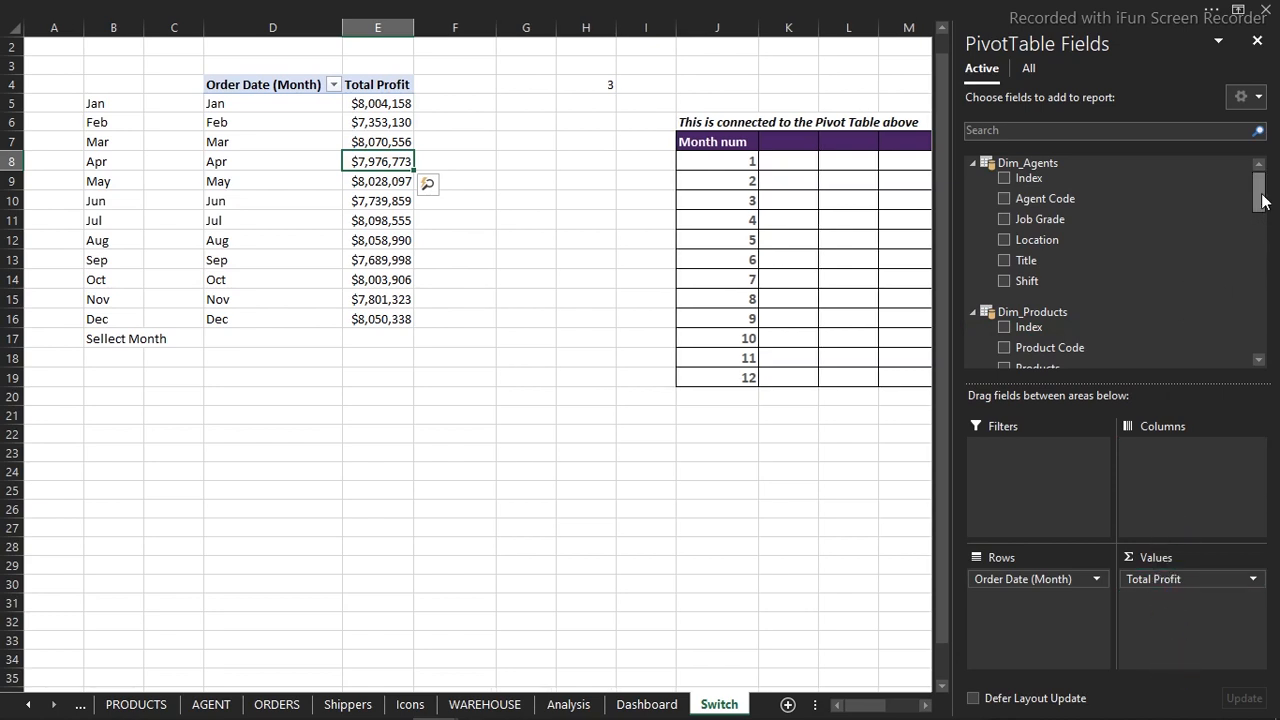
- Add Sales, ahead of Total Profit, and Total Delivery Cost to the values of the monthly pivot table
drag(1259, 224, 1257, 412)
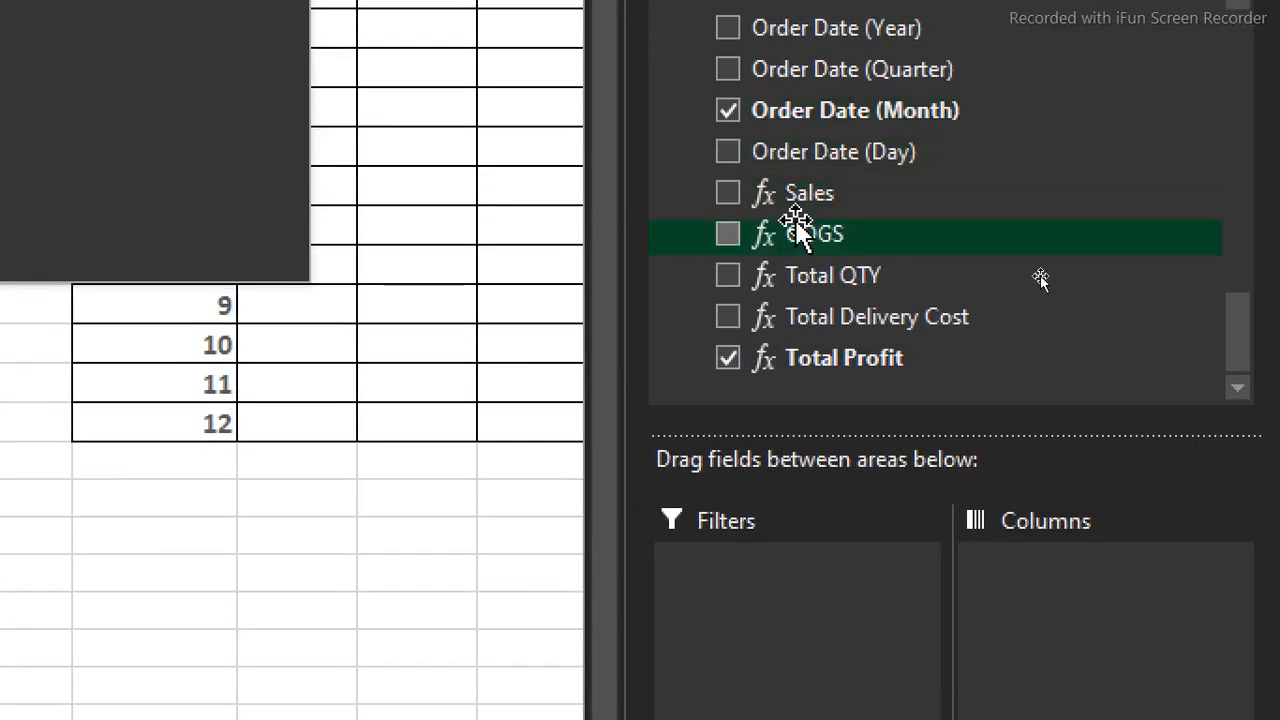
drag(808, 193, 1035, 719)
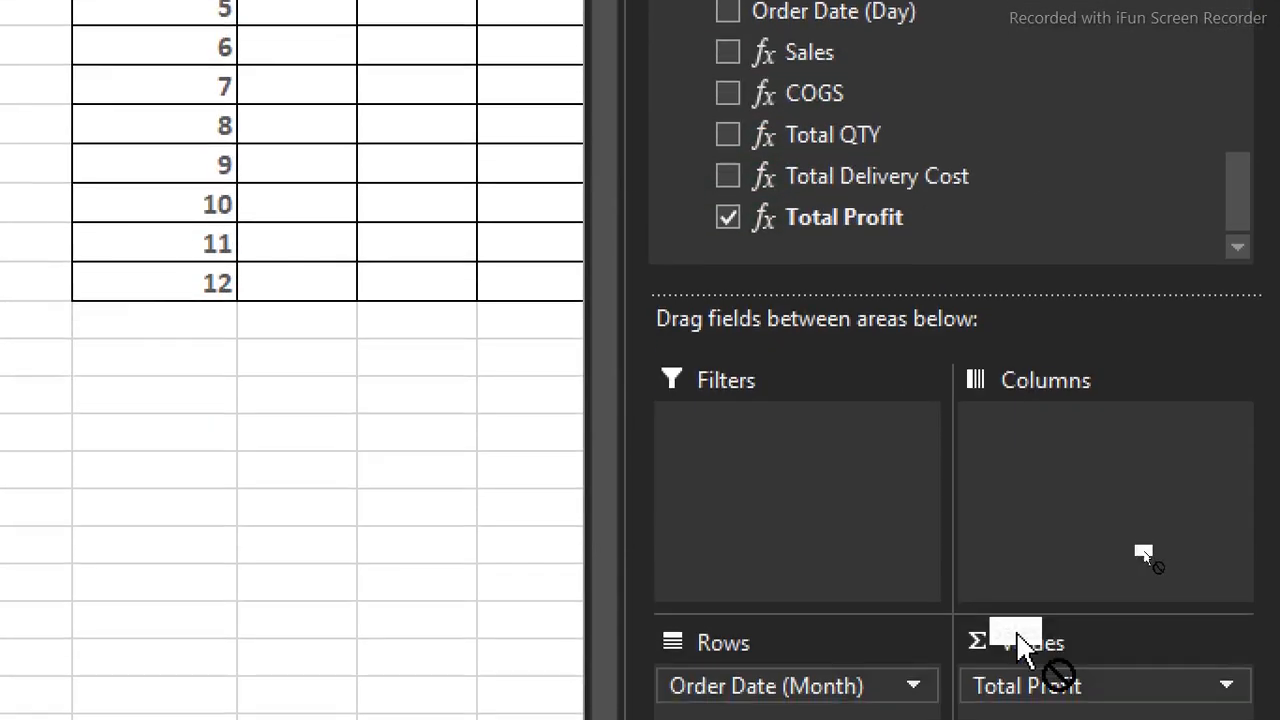
mouse_move(1030, 615)
mouse_down()
mouse_move(1035, 719)
mouse_move(1031, 616)
mouse_move(1029, 638)
mouse_up()
drag(1029, 490, 1029, 490)
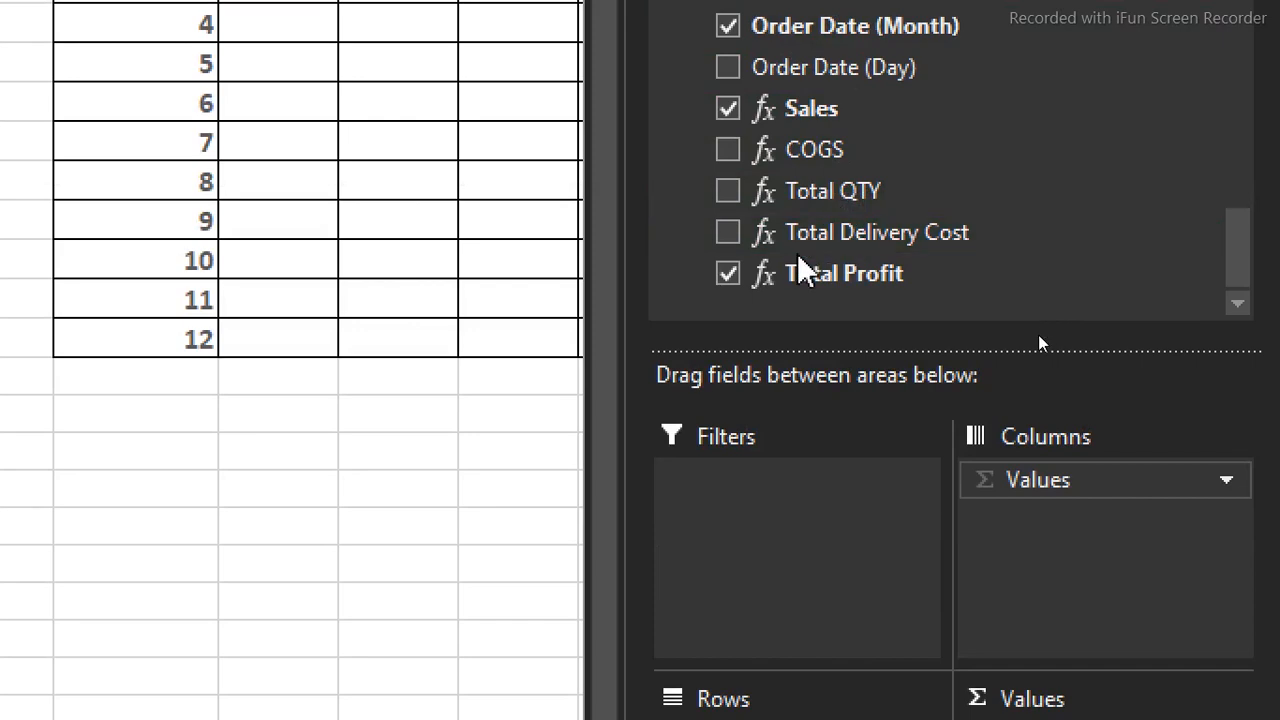
drag(818, 232, 1058, 719)
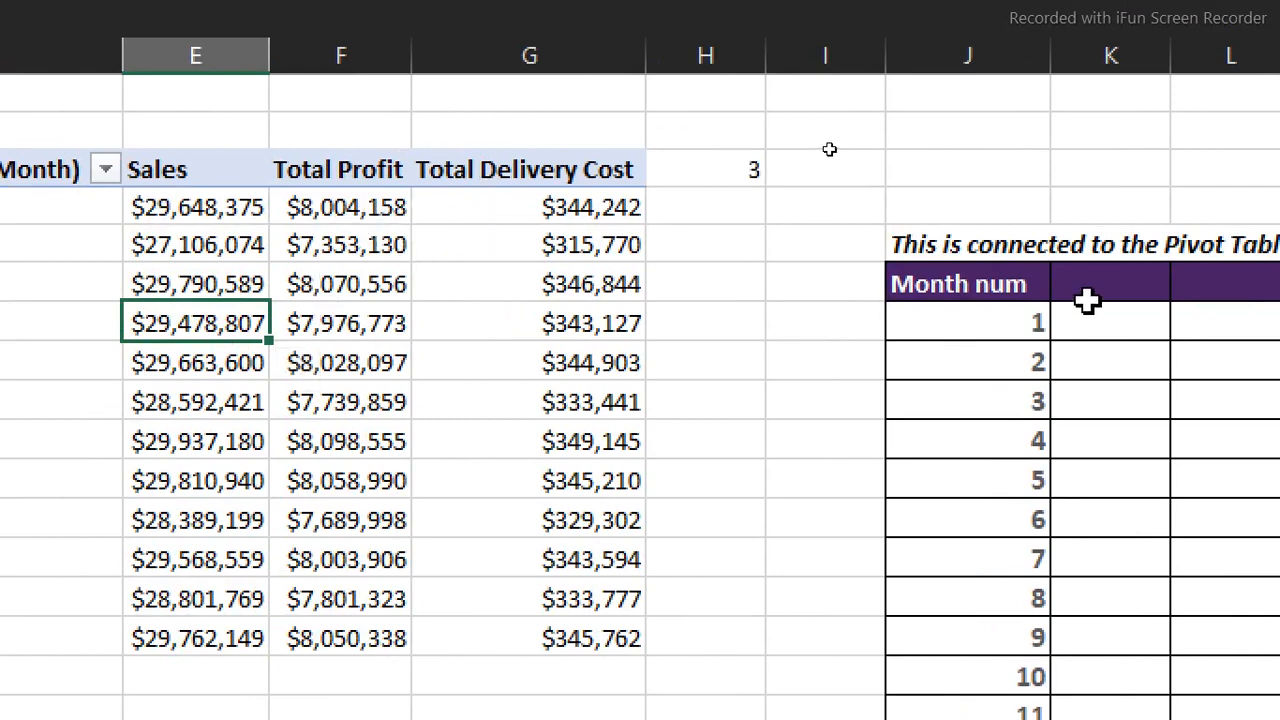
- Link header K7 to the pivot table's Sales header with =E4, then fill the formula across to M7 and down to row 19
click(1030, 282)
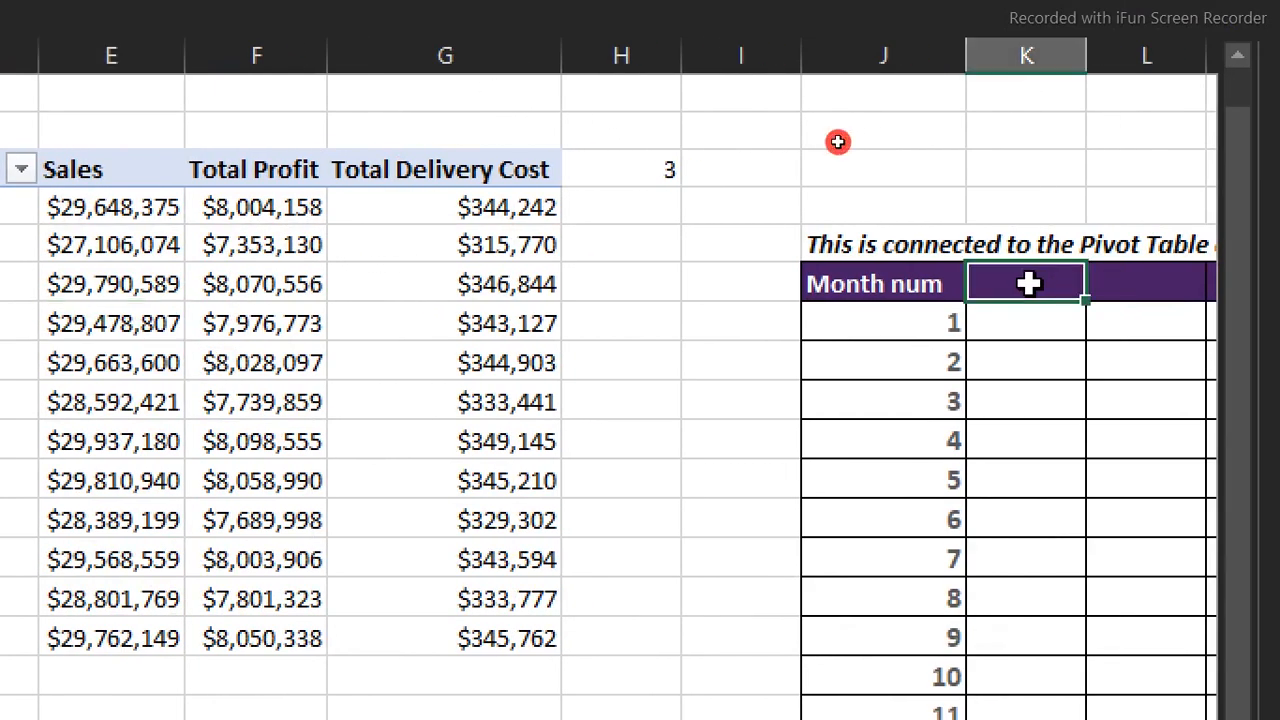
text(=)
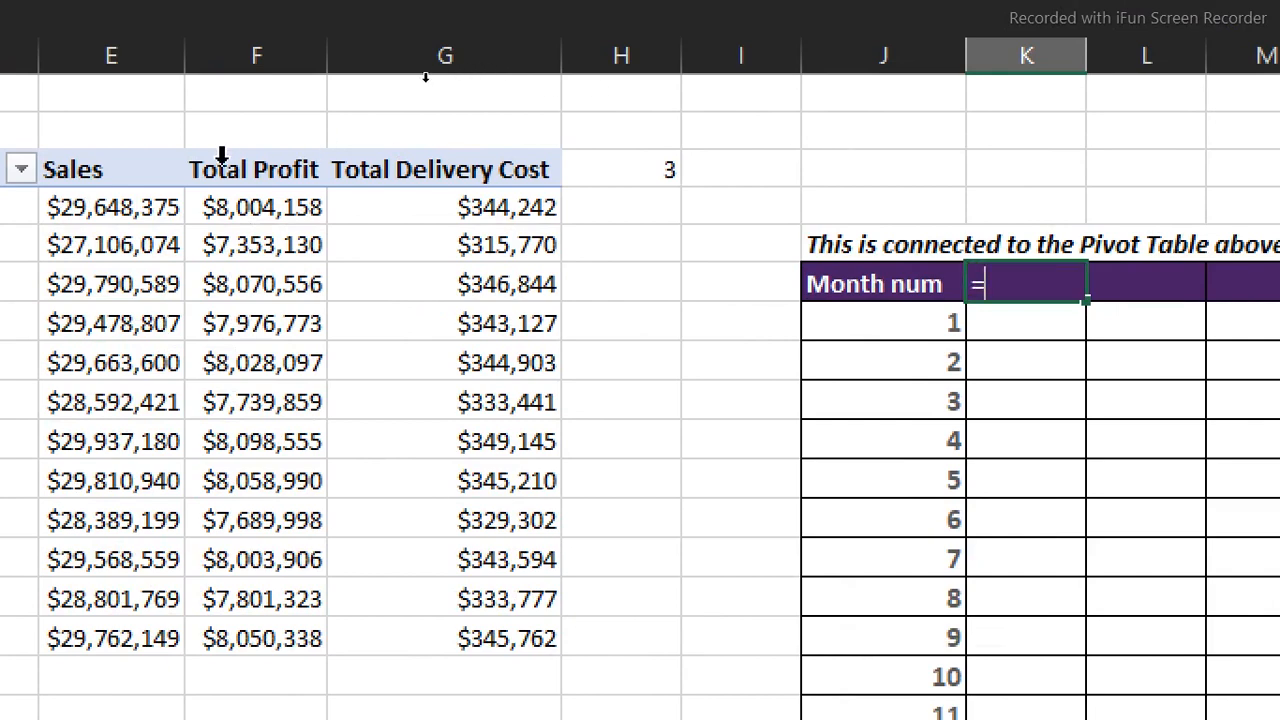
click(119, 170)
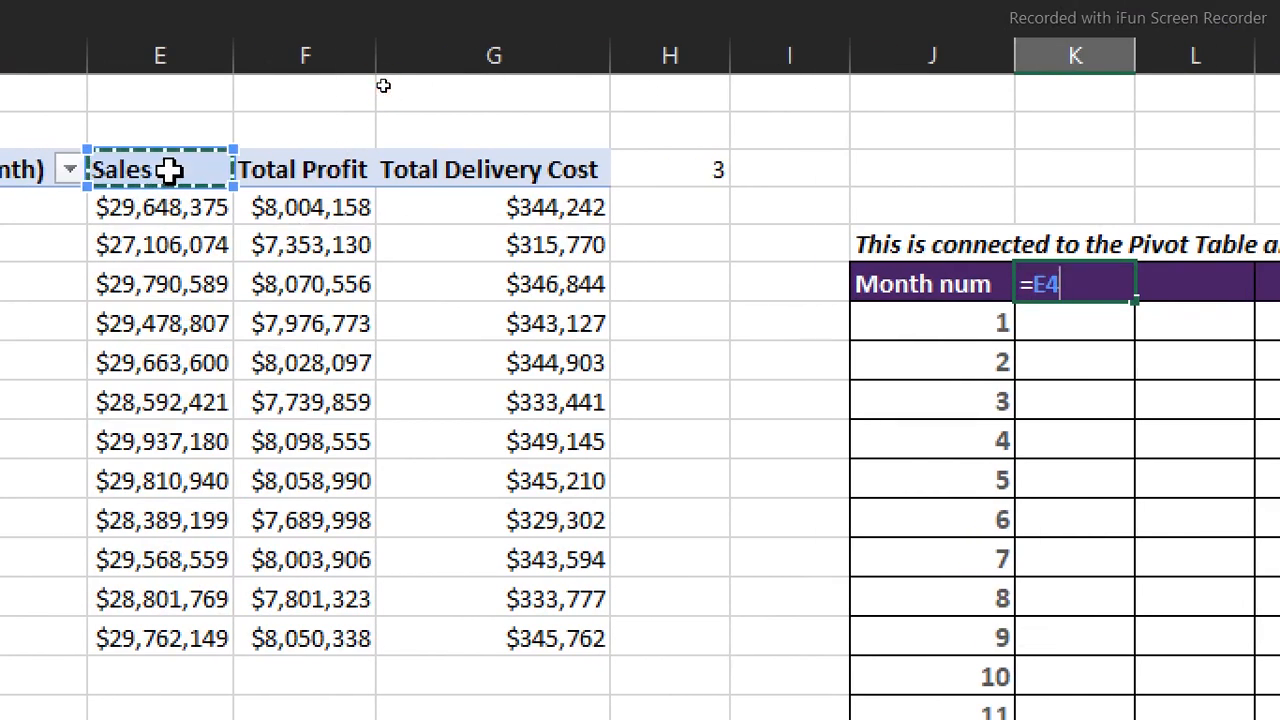
key(Return)
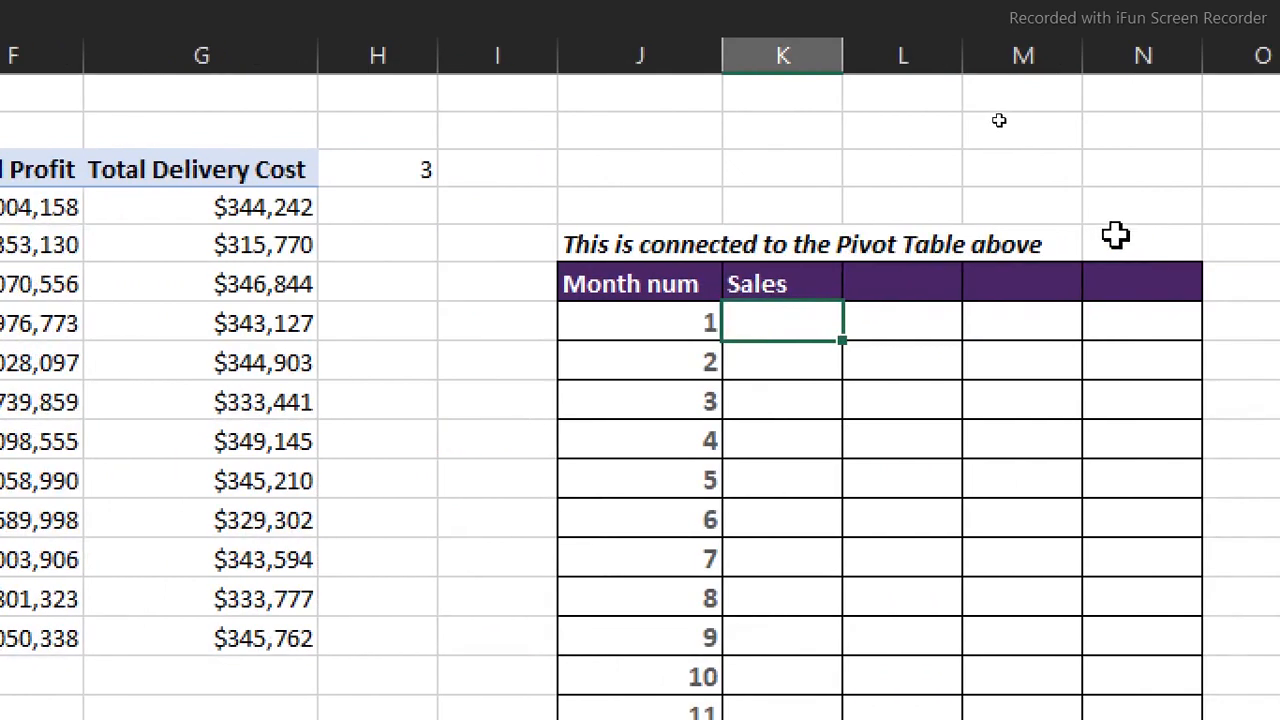
click(1110, 283)
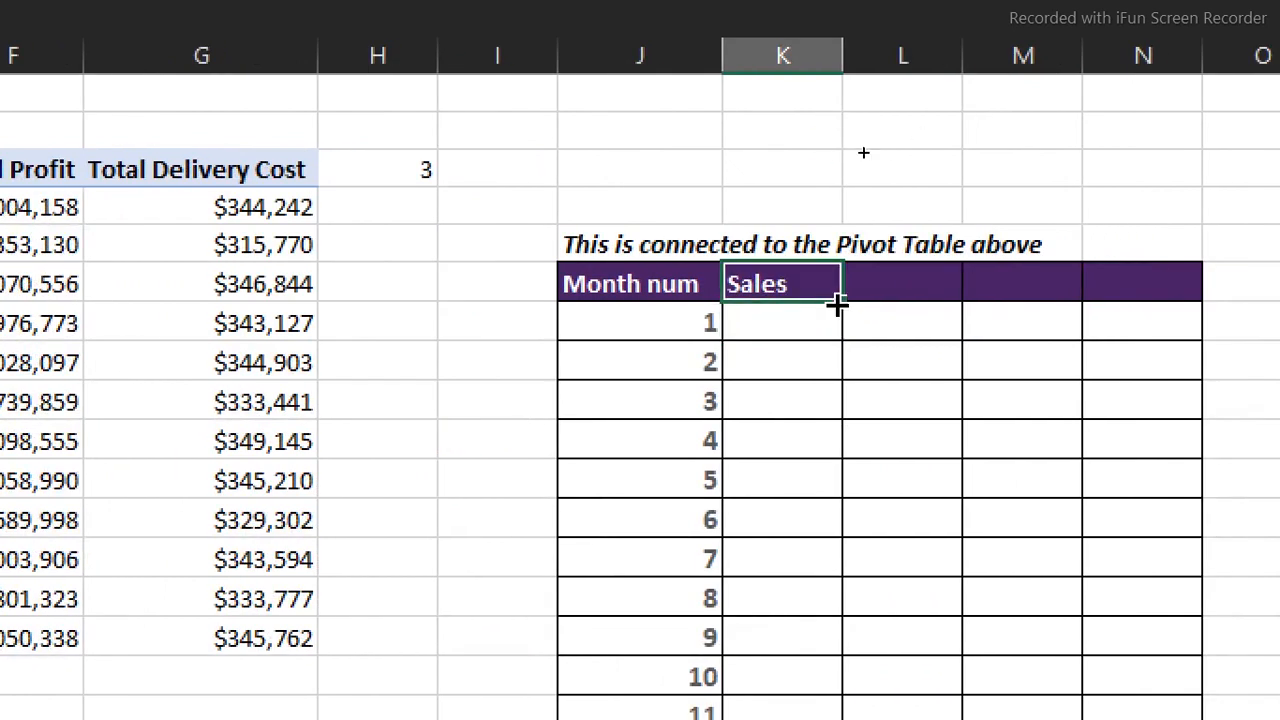
drag(880, 282, 1018, 272)
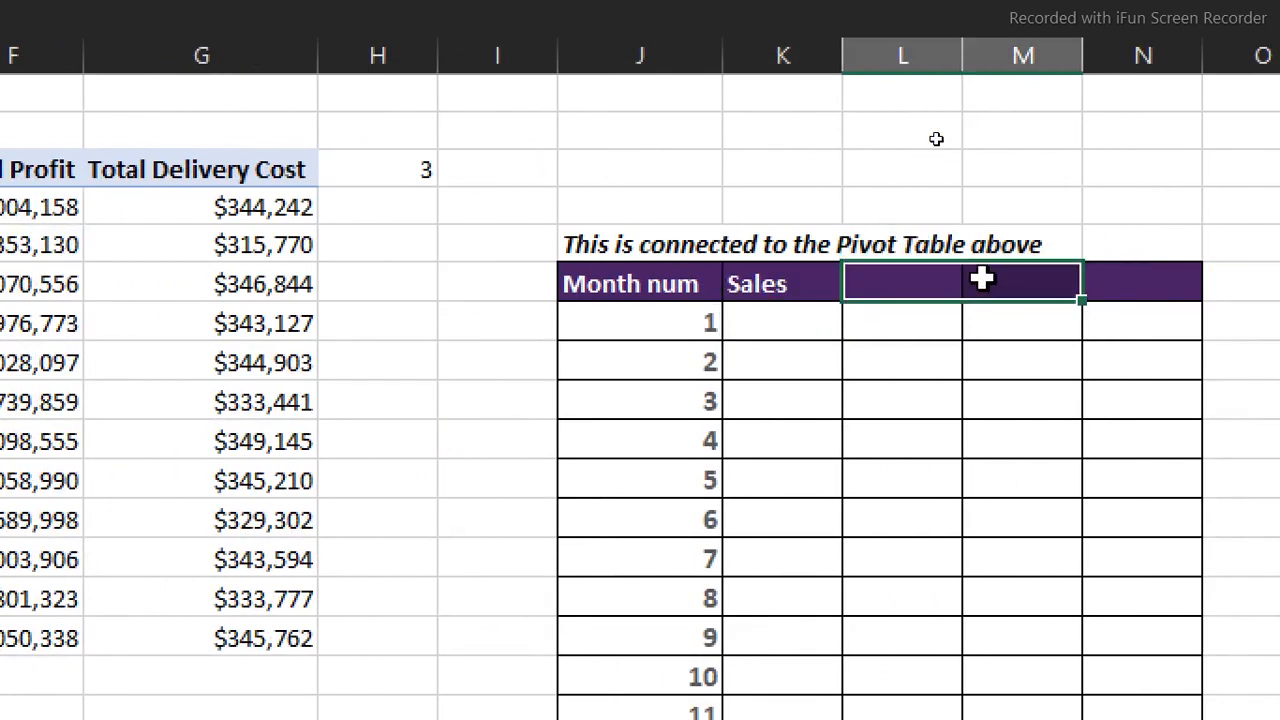
click(759, 292)
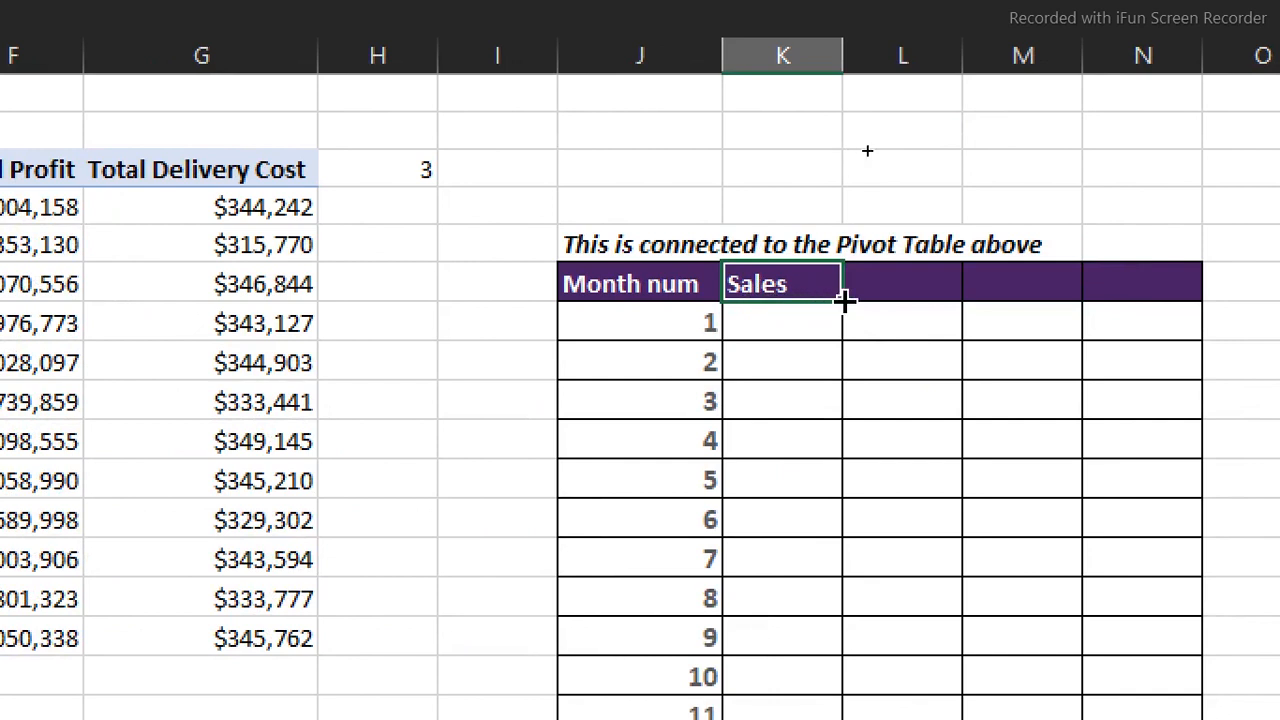
drag(845, 296, 1051, 281)
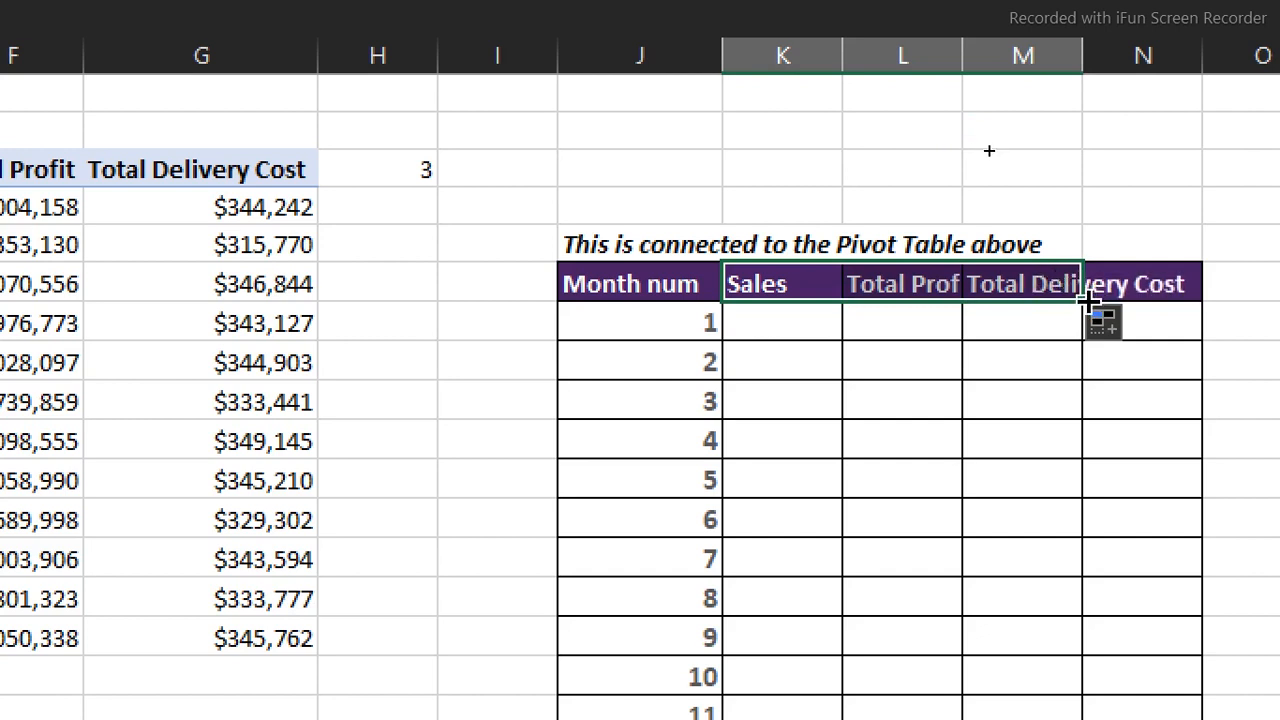
double_click(1081, 299)
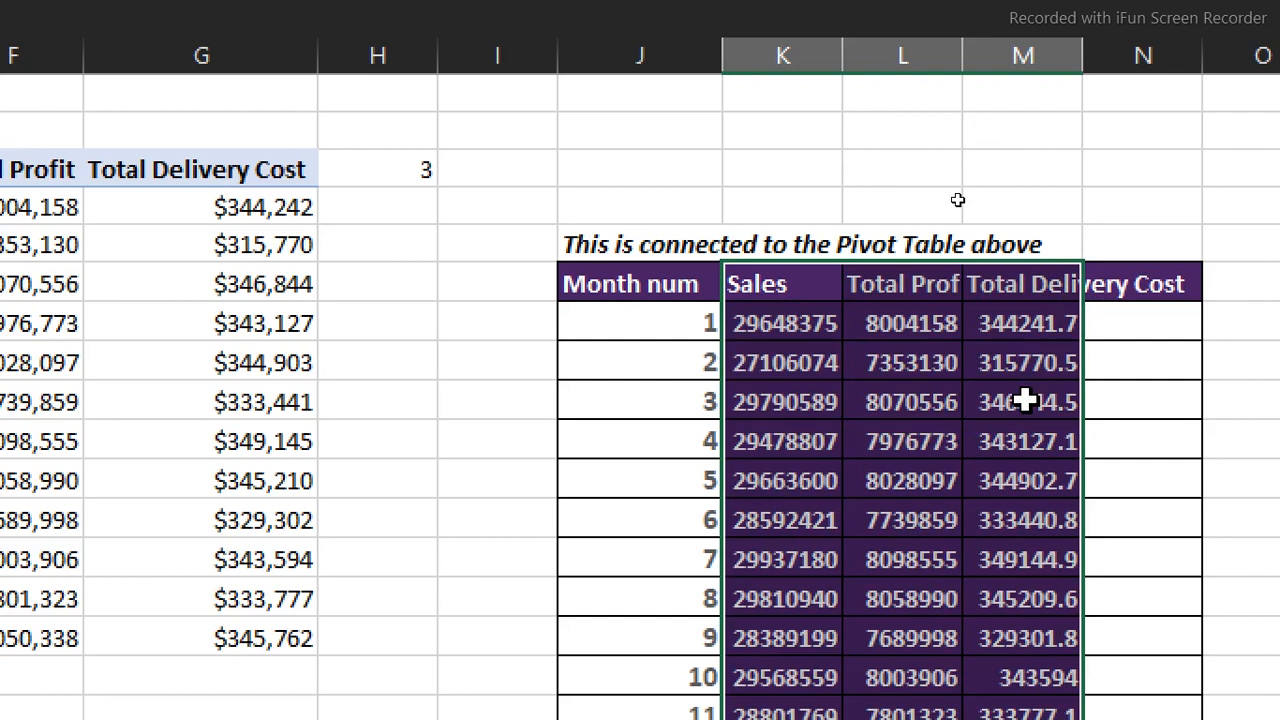
- Apply the Normal cell style to the figures in K8:M19 and autofit the width of column M
drag(773, 322, 1043, 719)
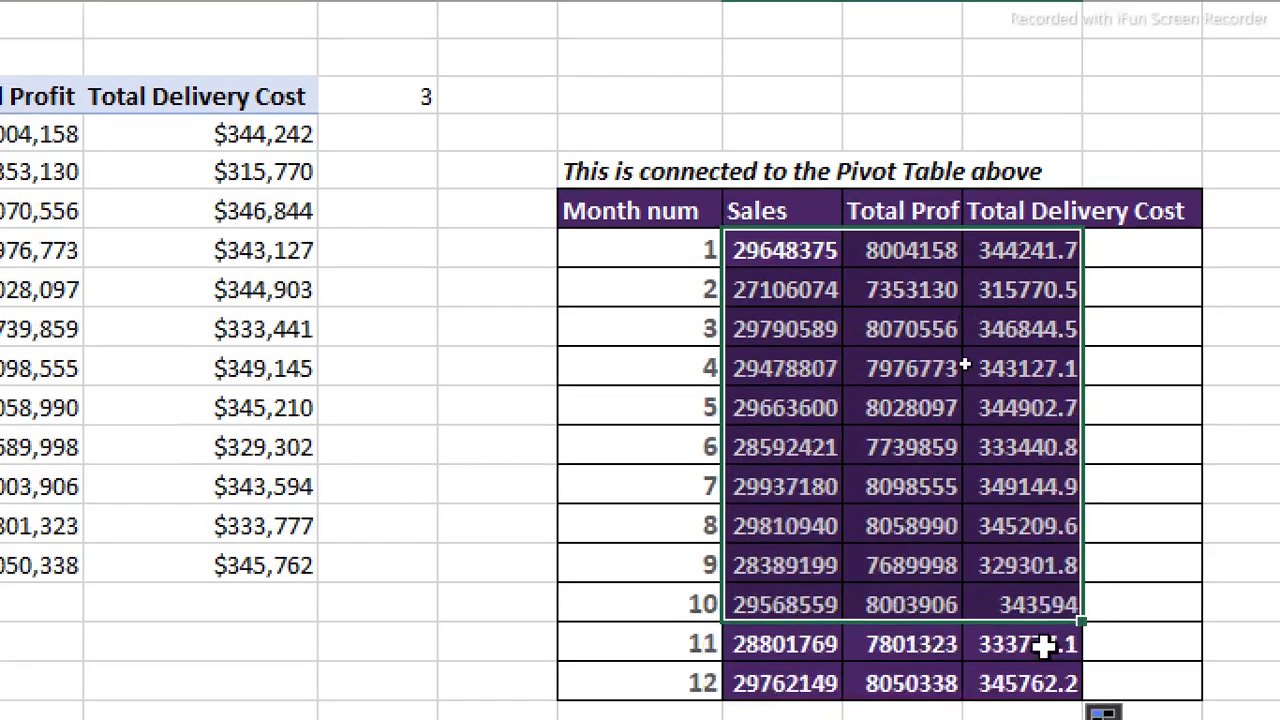
drag(1043, 647, 1027, 481)
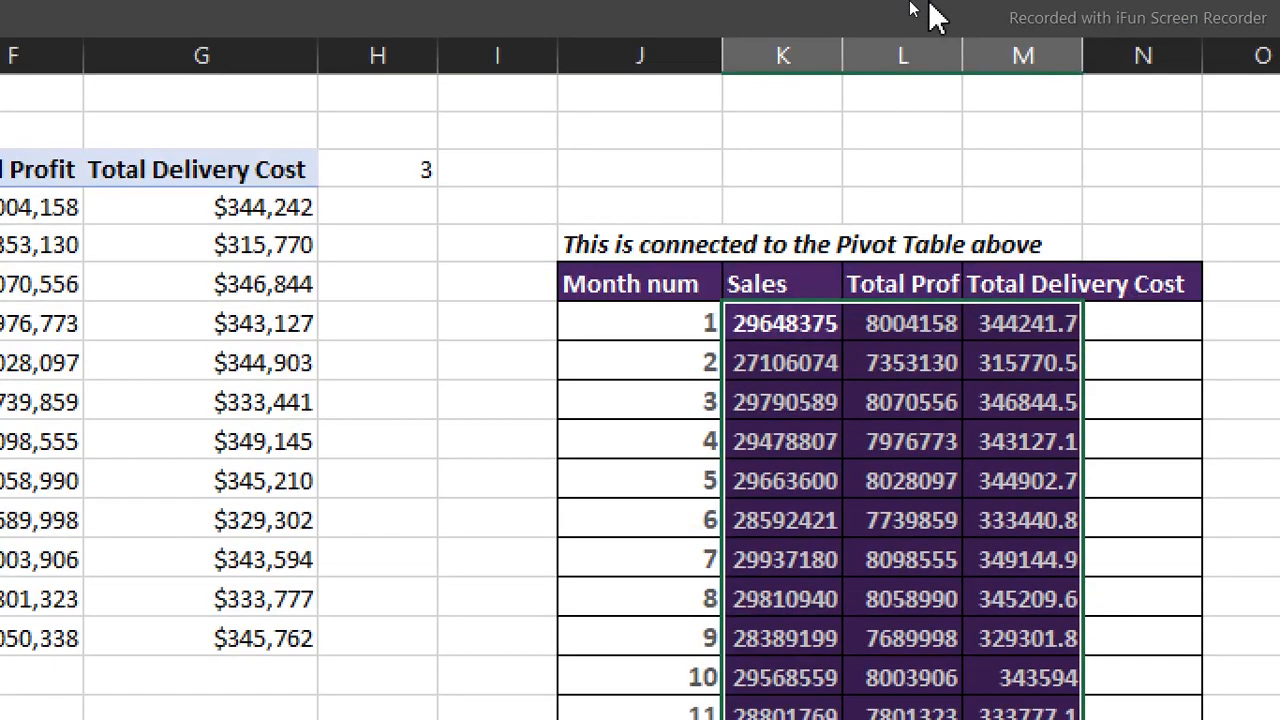
click(928, 6)
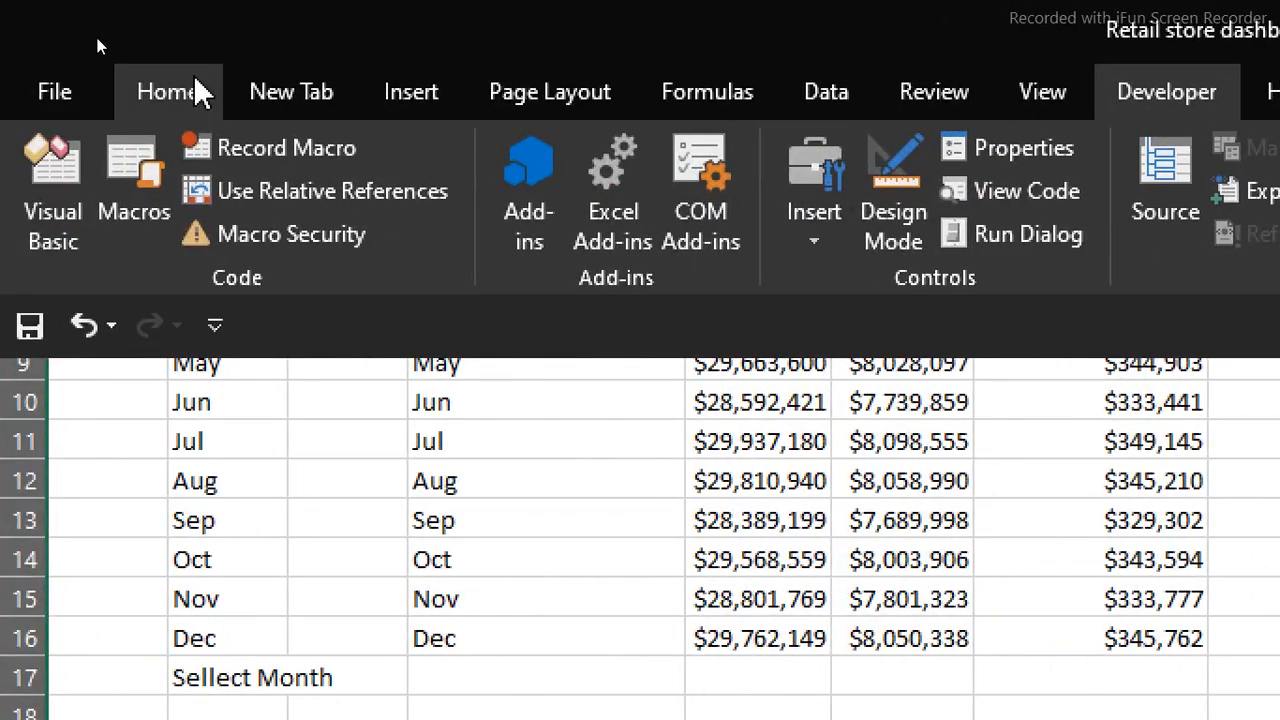
click(185, 88)
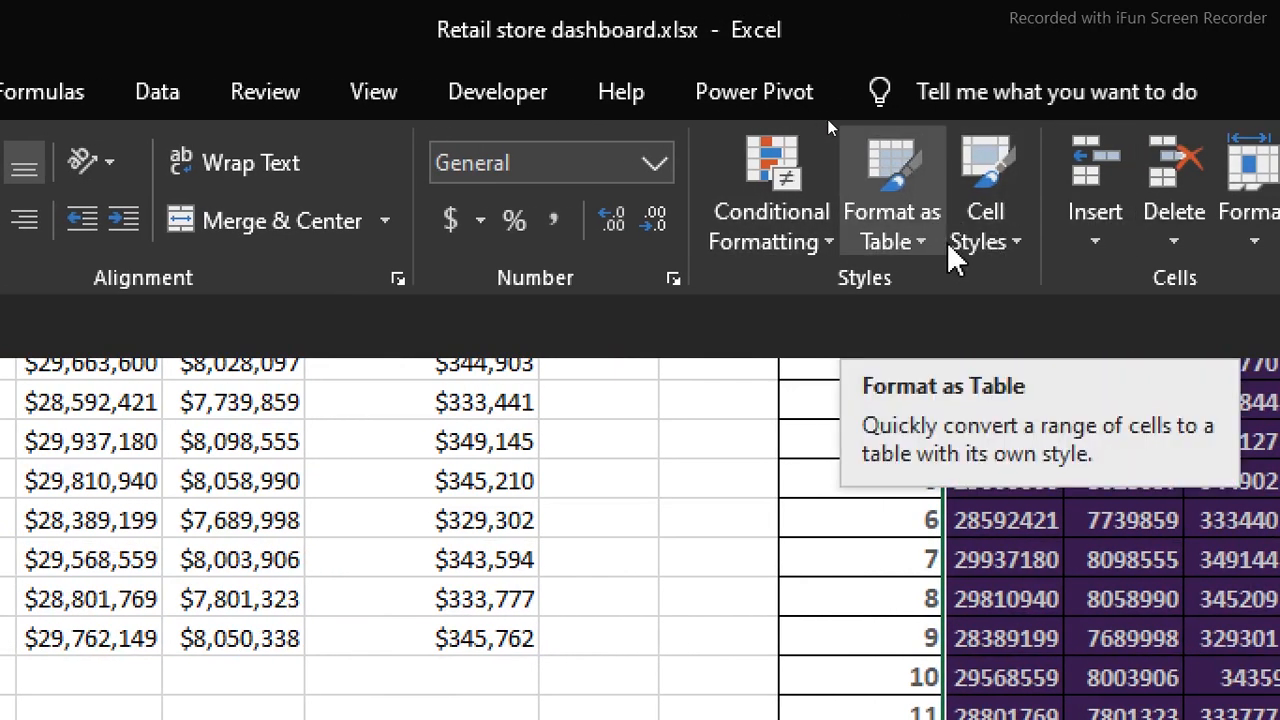
click(1019, 242)
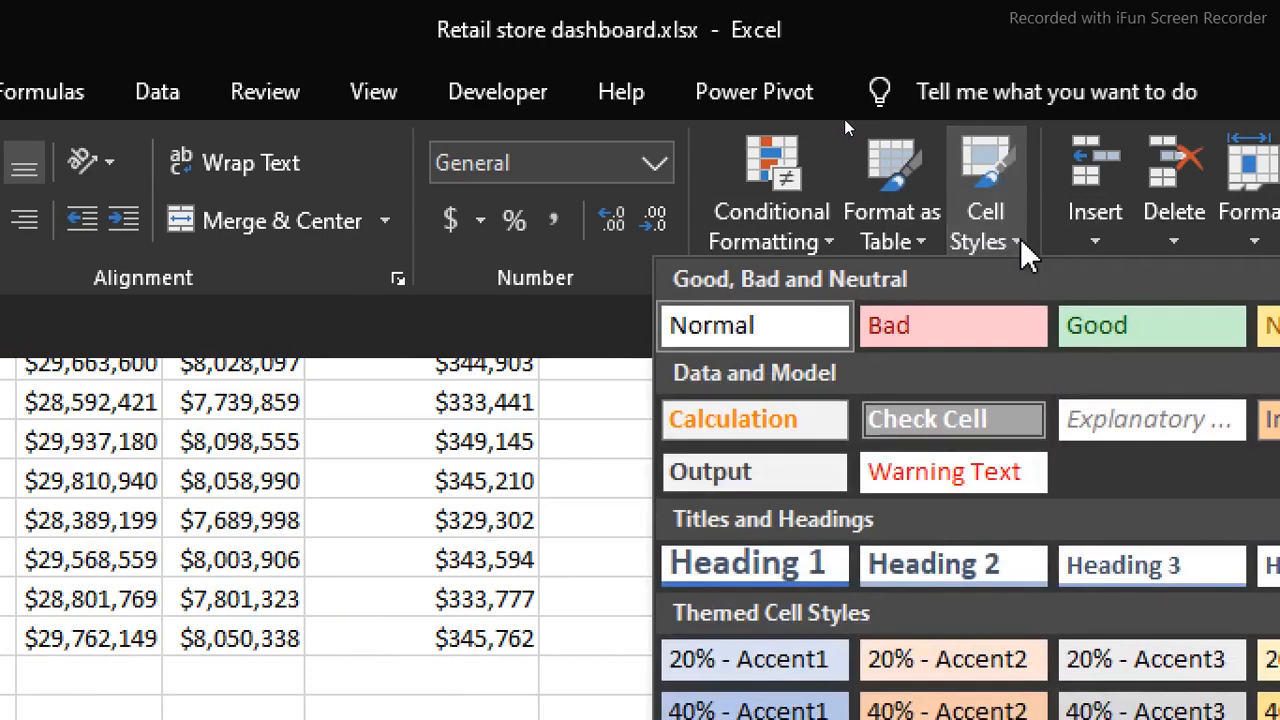
click(780, 330)
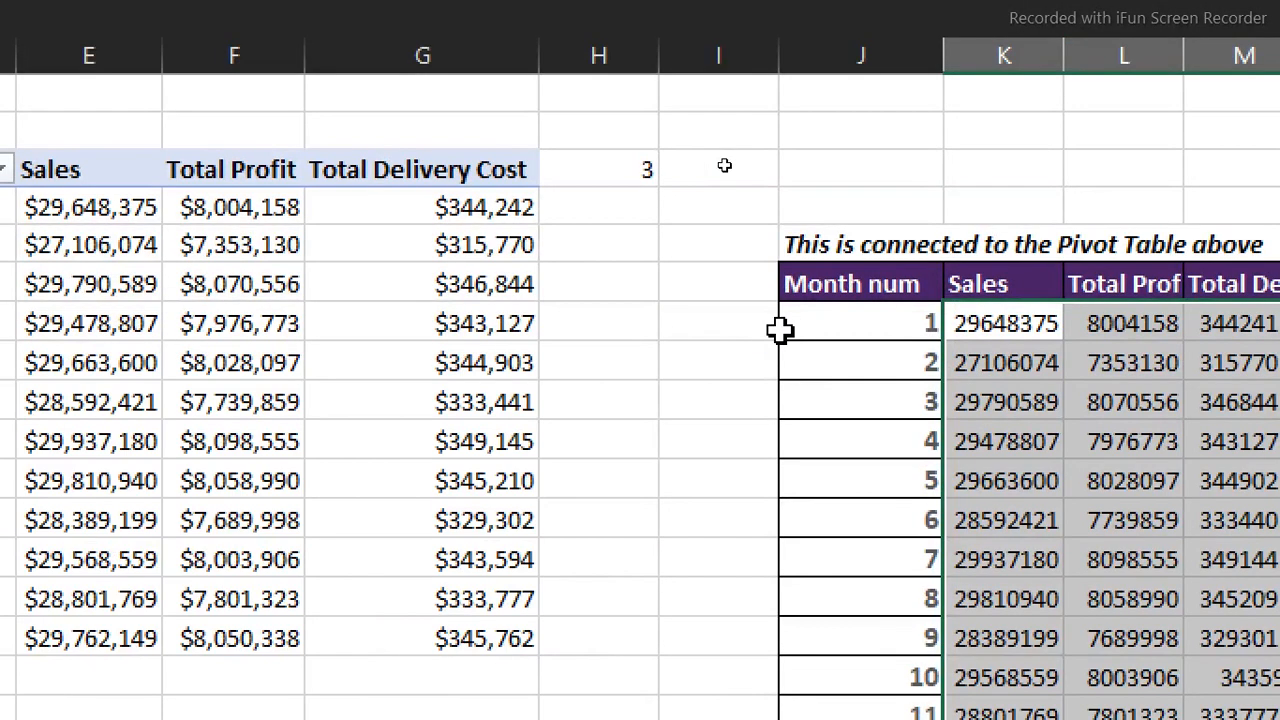
click(1210, 484)
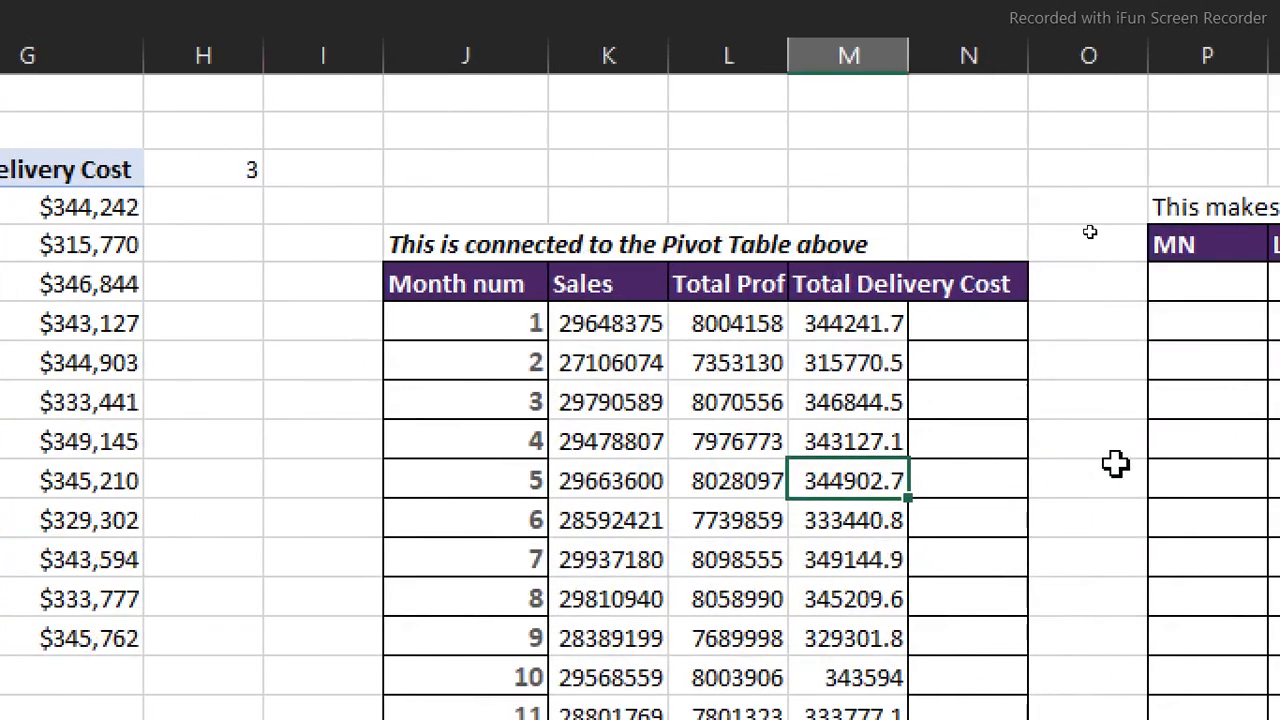
double_click(909, 47)
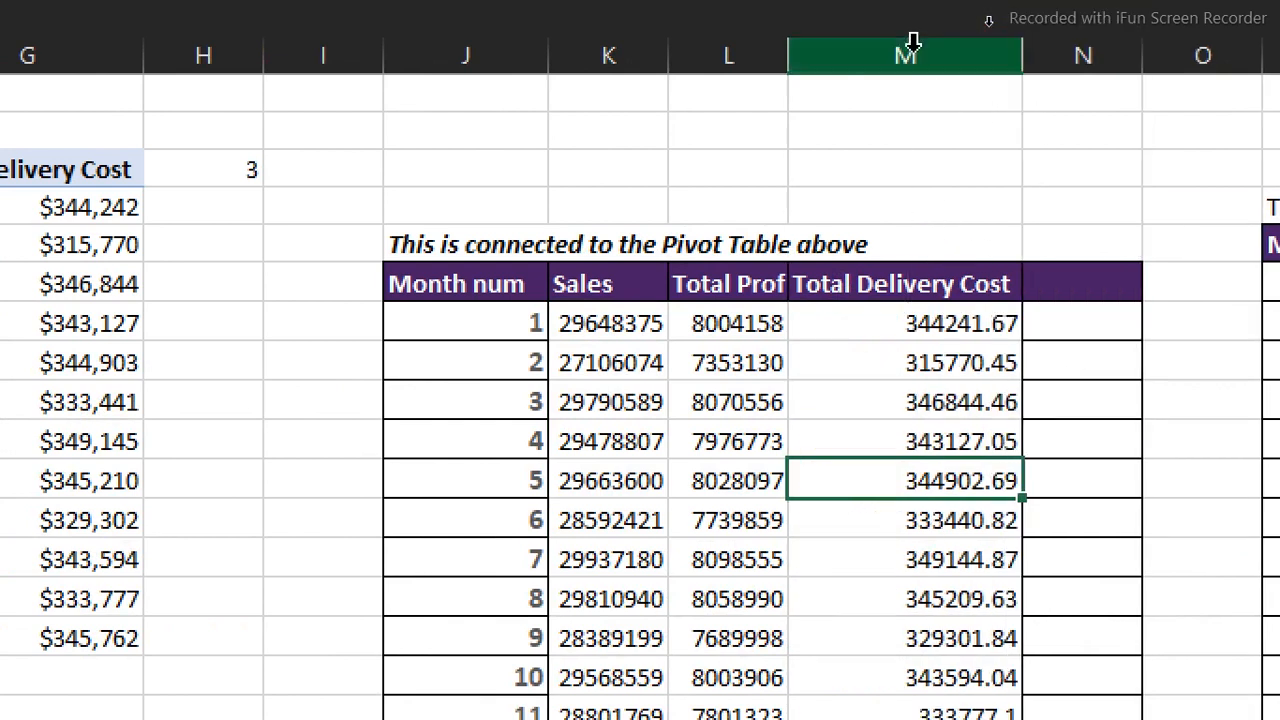
- Enter the header Months in N7 beside Total Delivery Cost
click(1073, 283)
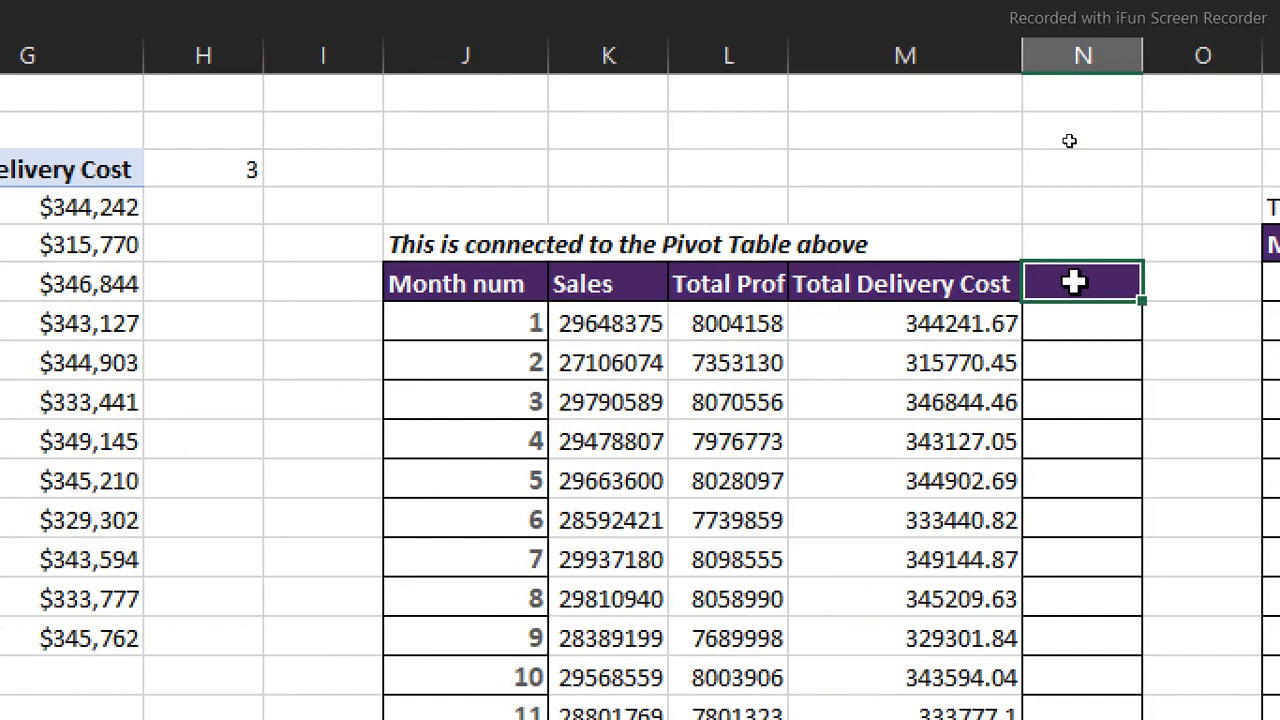
text(Month)
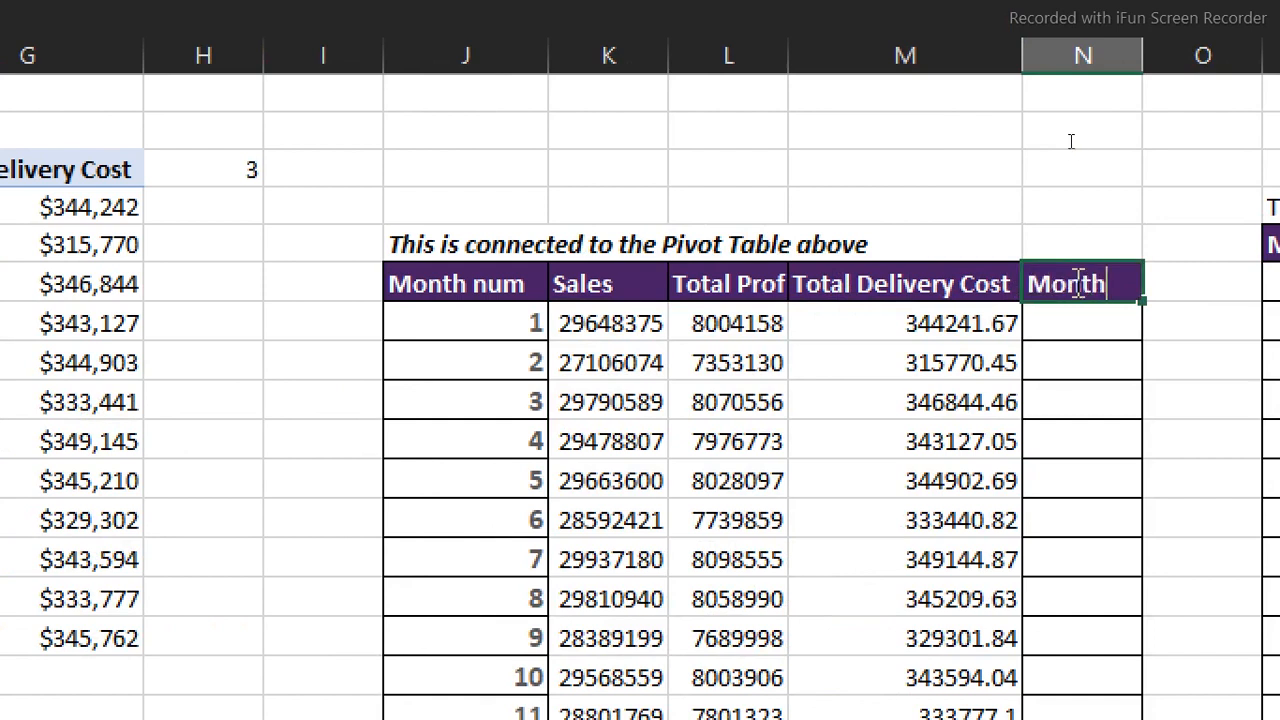
text(s)
key(Return)
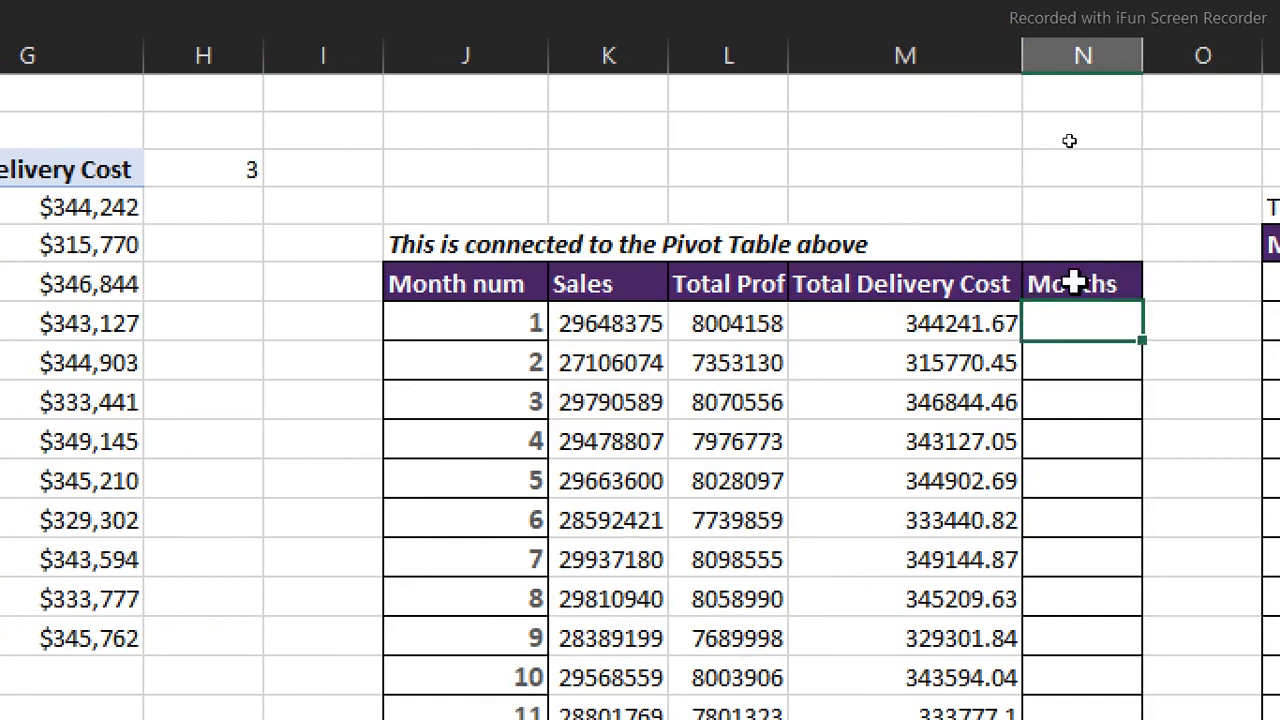
- Link N8 to the pivot table's Jan label in D5 and fill the formula down to N19
text(=)
scroll(1073, 283, left, 5)
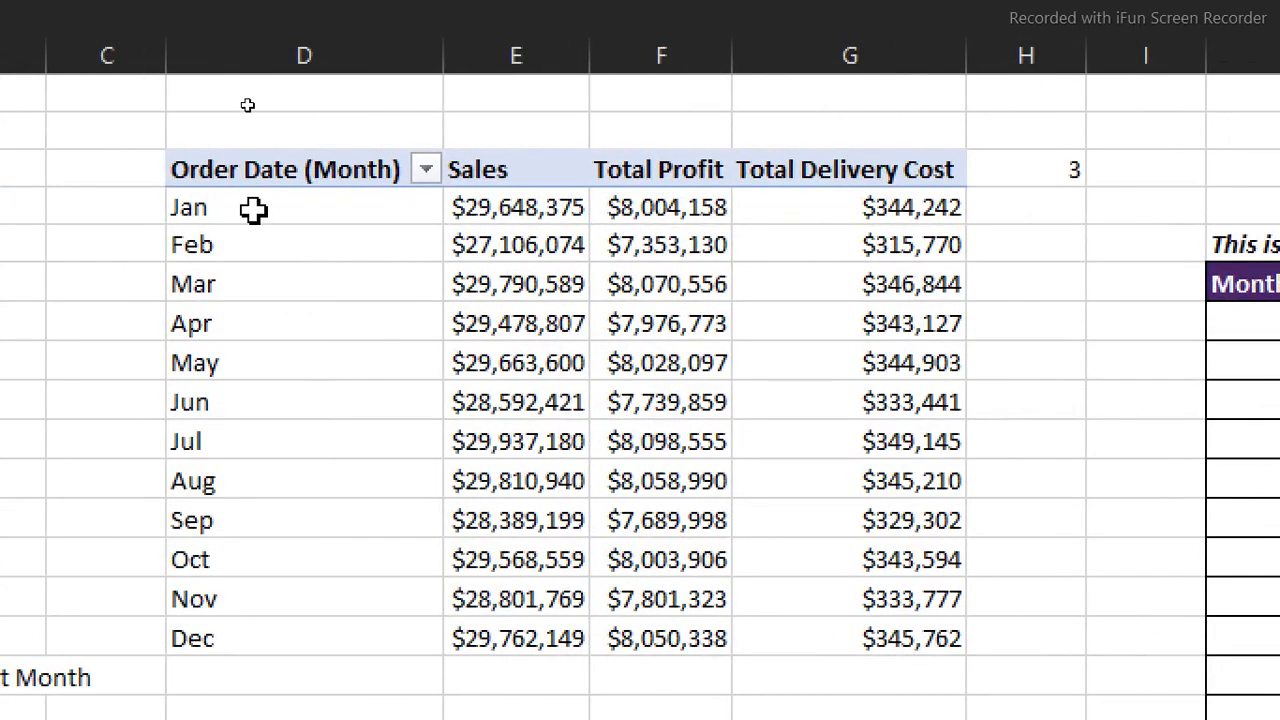
click(253, 208)
key(Return)
click(1090, 318)
scroll(1100, 328, right, 1)
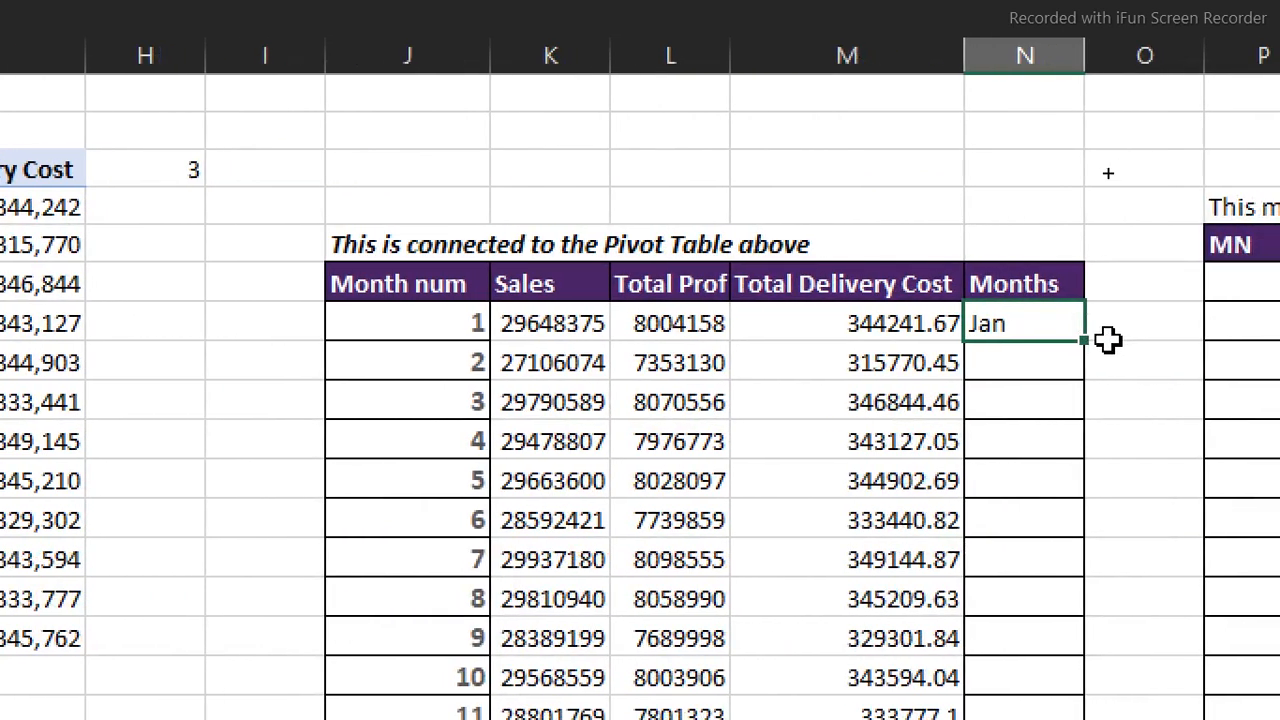
double_click(1085, 341)
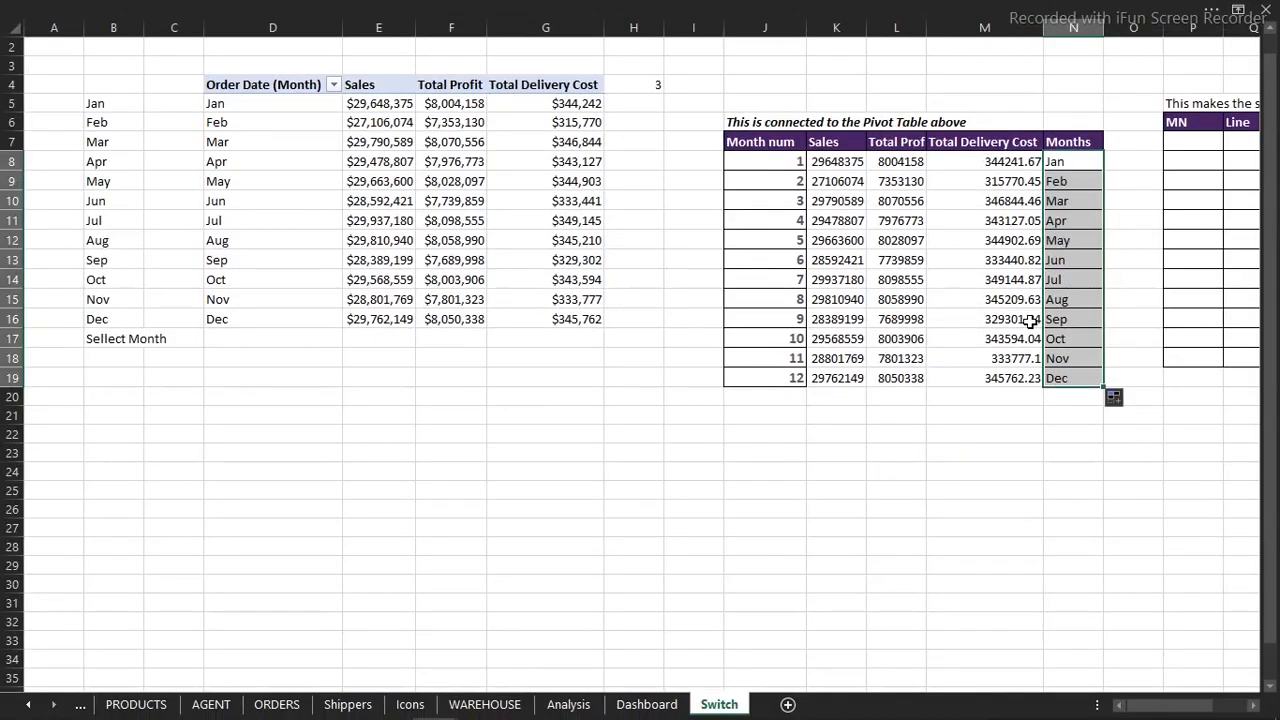
click(1030, 397)
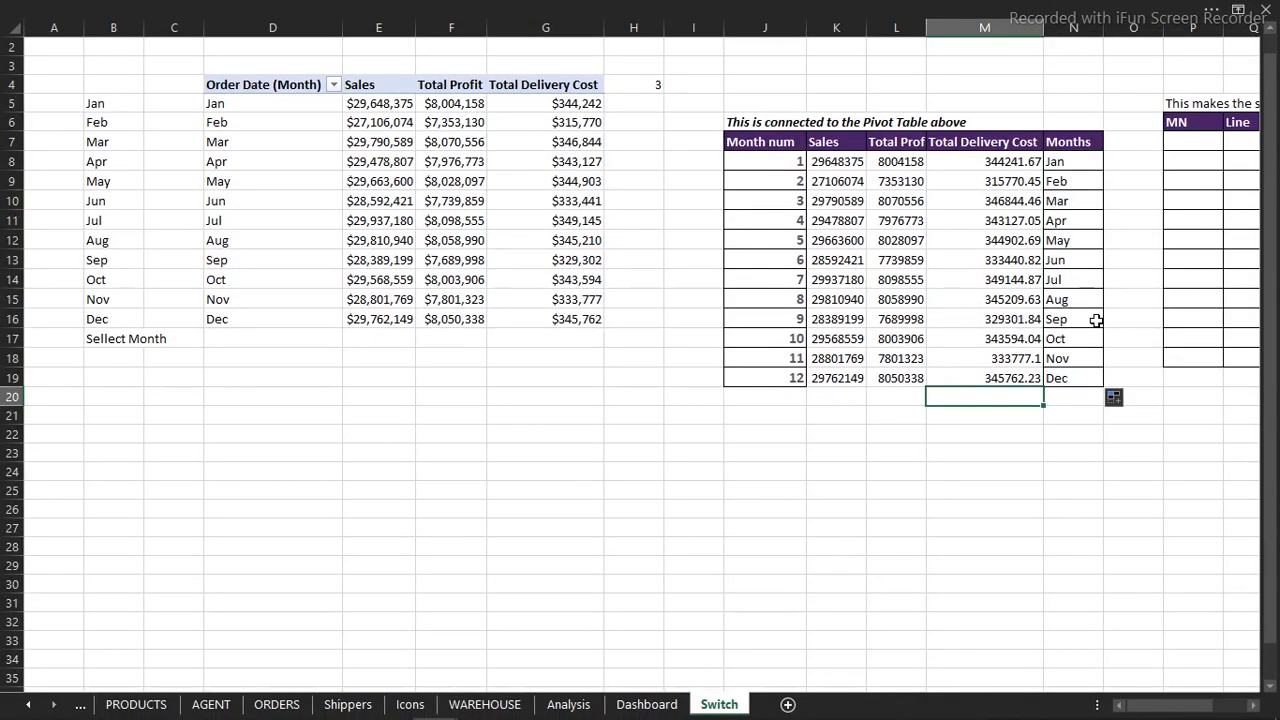
- Paste the full month names over N8:N19, entering May in N12, and autofit the width of column N
click(1068, 162)
key(ctrl+v)
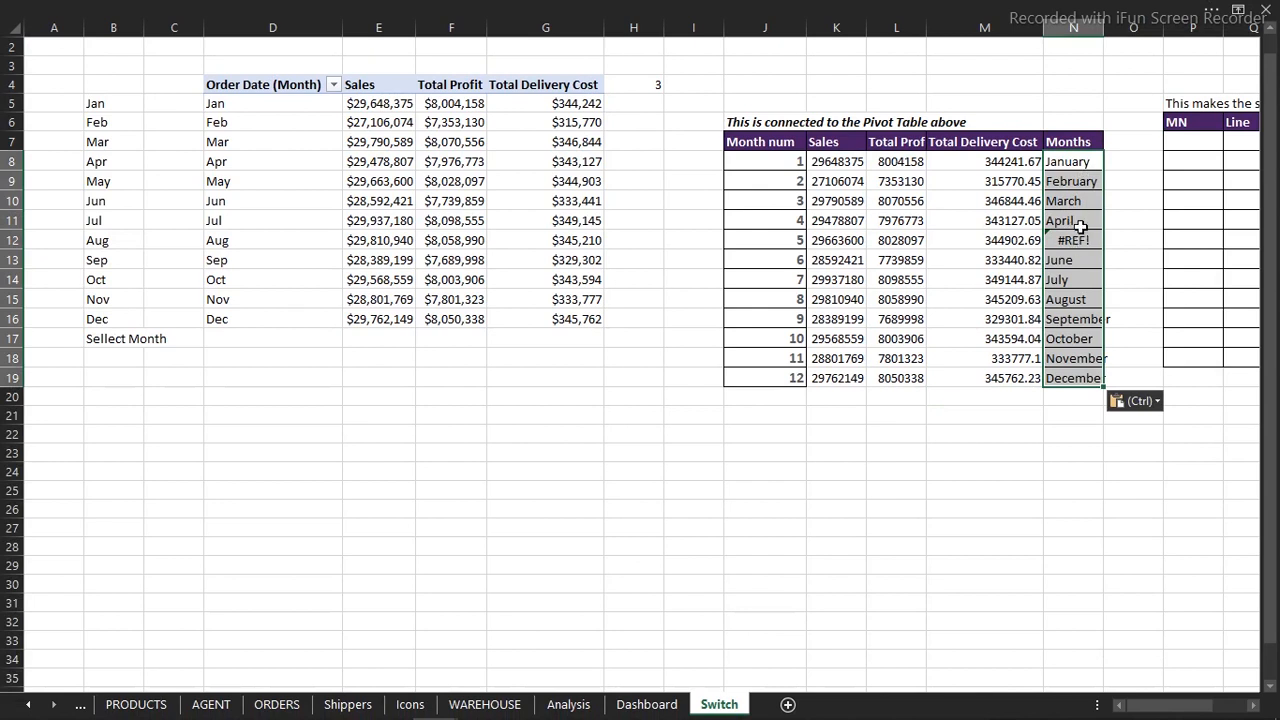
click(1081, 242)
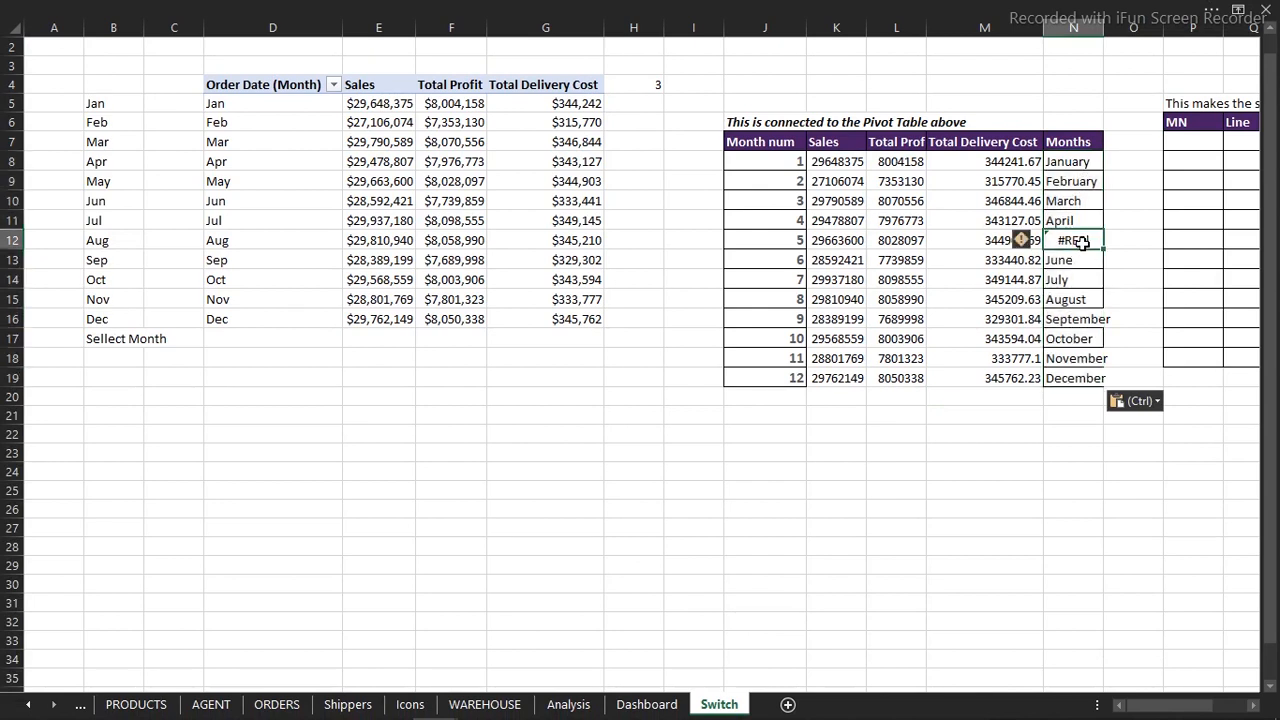
text(M)
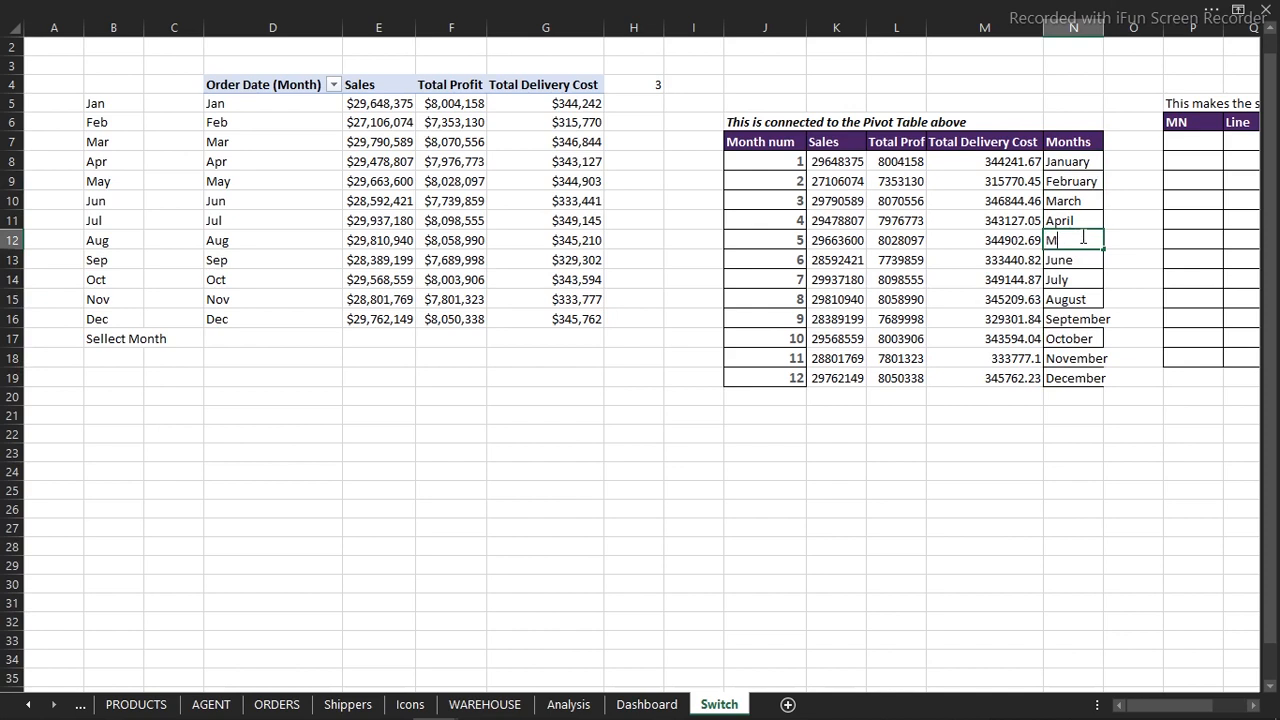
text(ary)
key(Return)
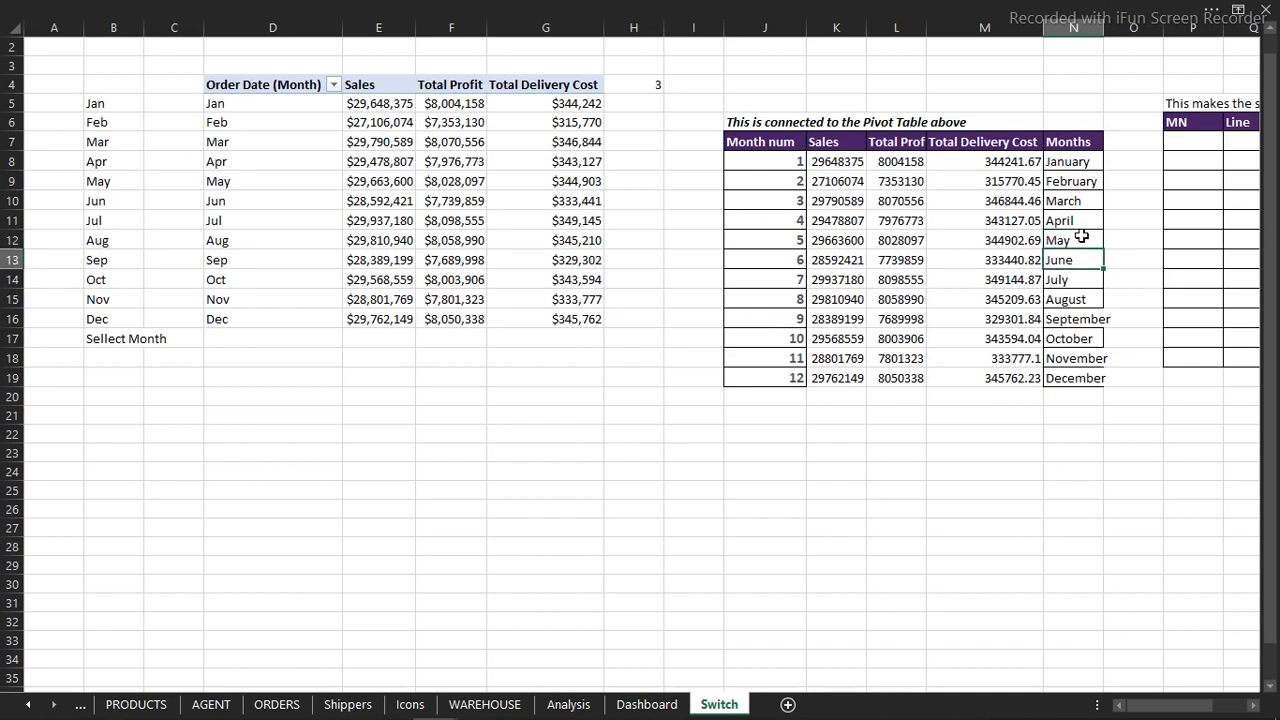
double_click(1104, 30)
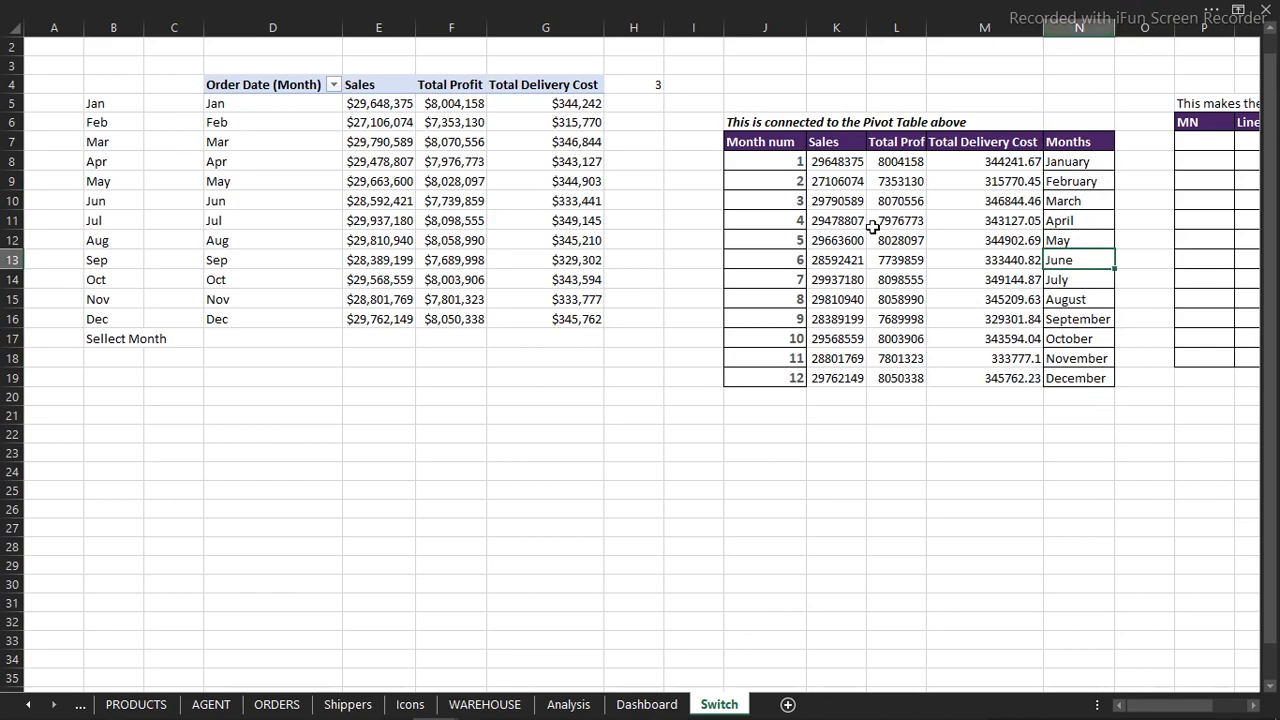
- Apply All Borders to the Sales, Total Profit and Total Delivery Cost figures in K8:M19
drag(823, 165, 905, 203)
drag(957, 278, 935, 372)
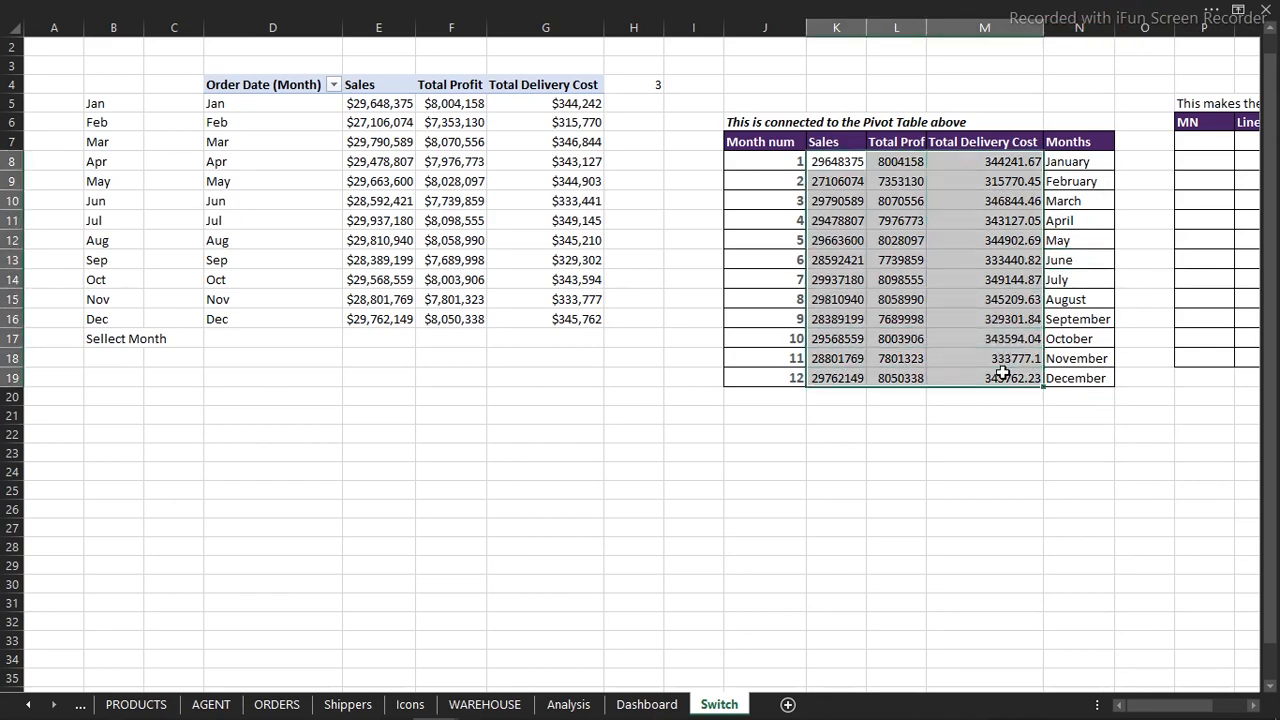
click(686, 7)
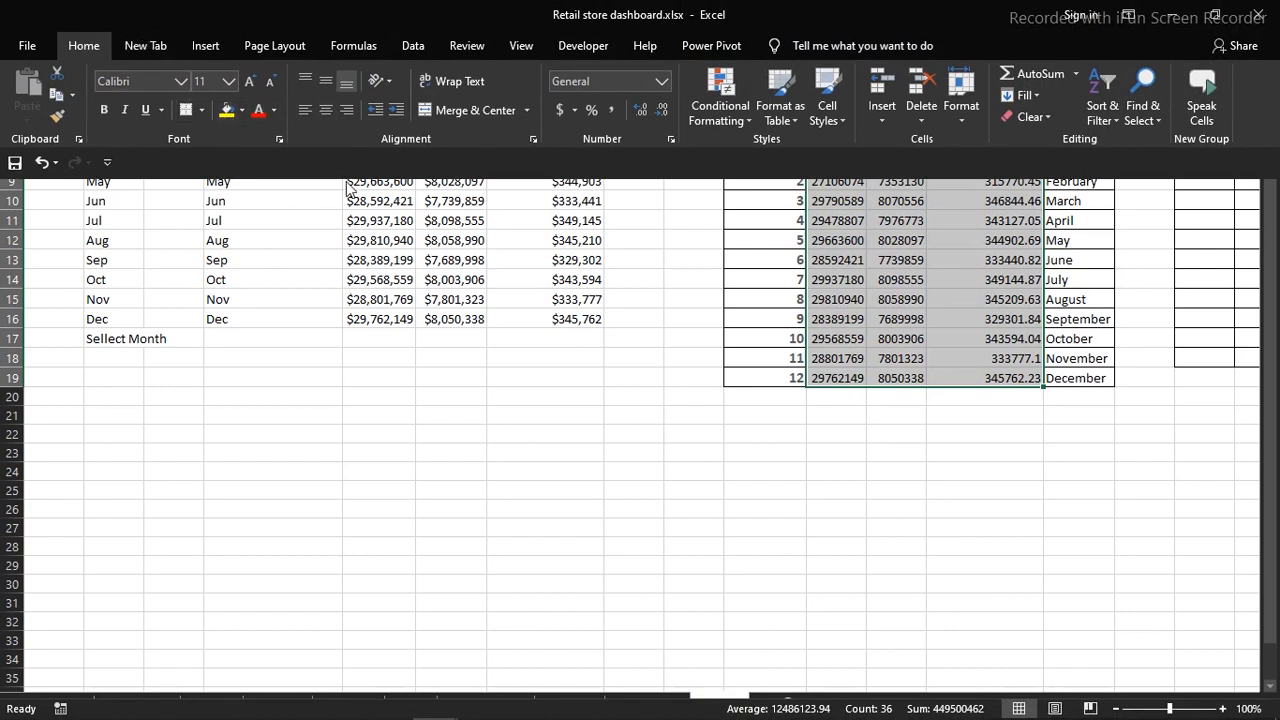
click(206, 46)
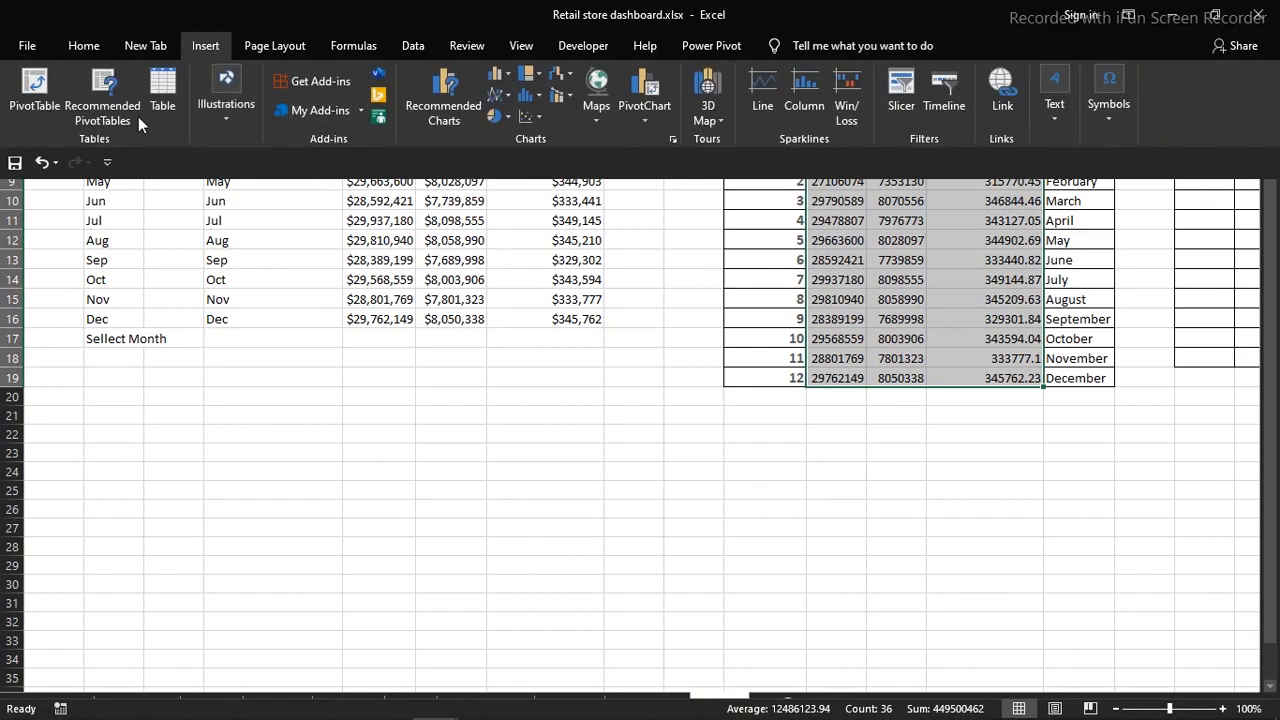
click(85, 44)
click(202, 111)
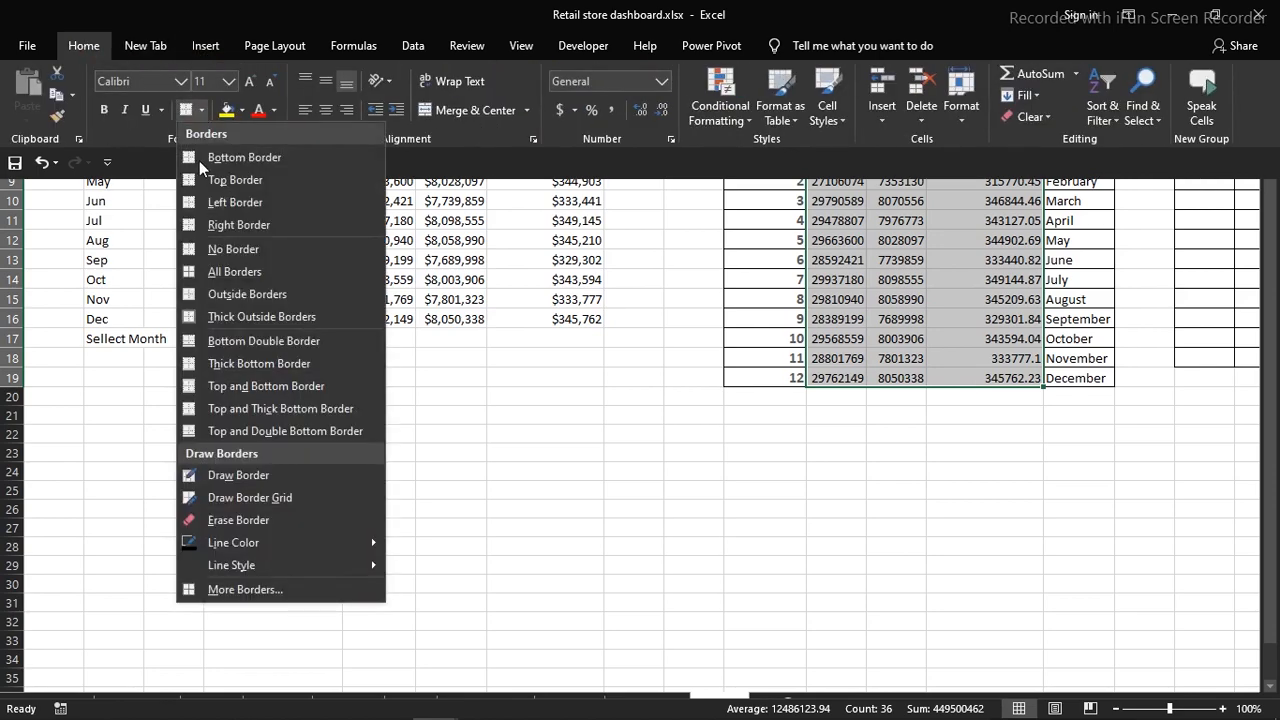
click(234, 272)
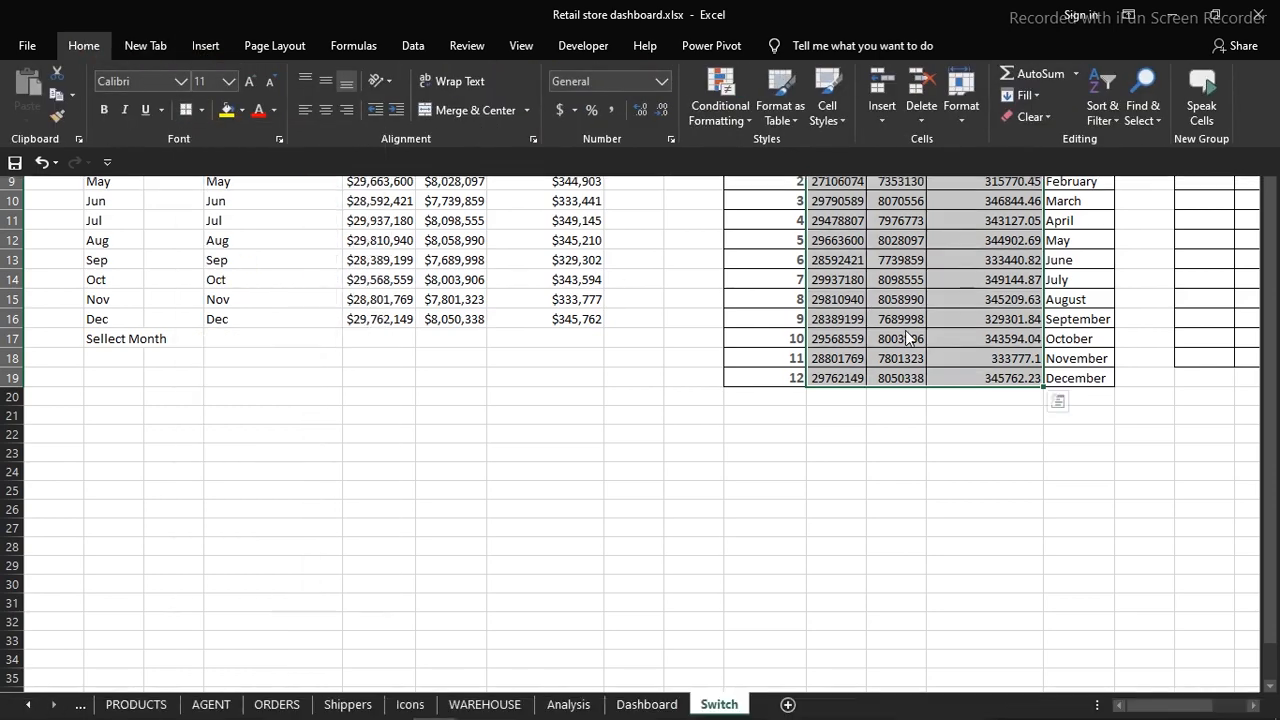
click(903, 330)
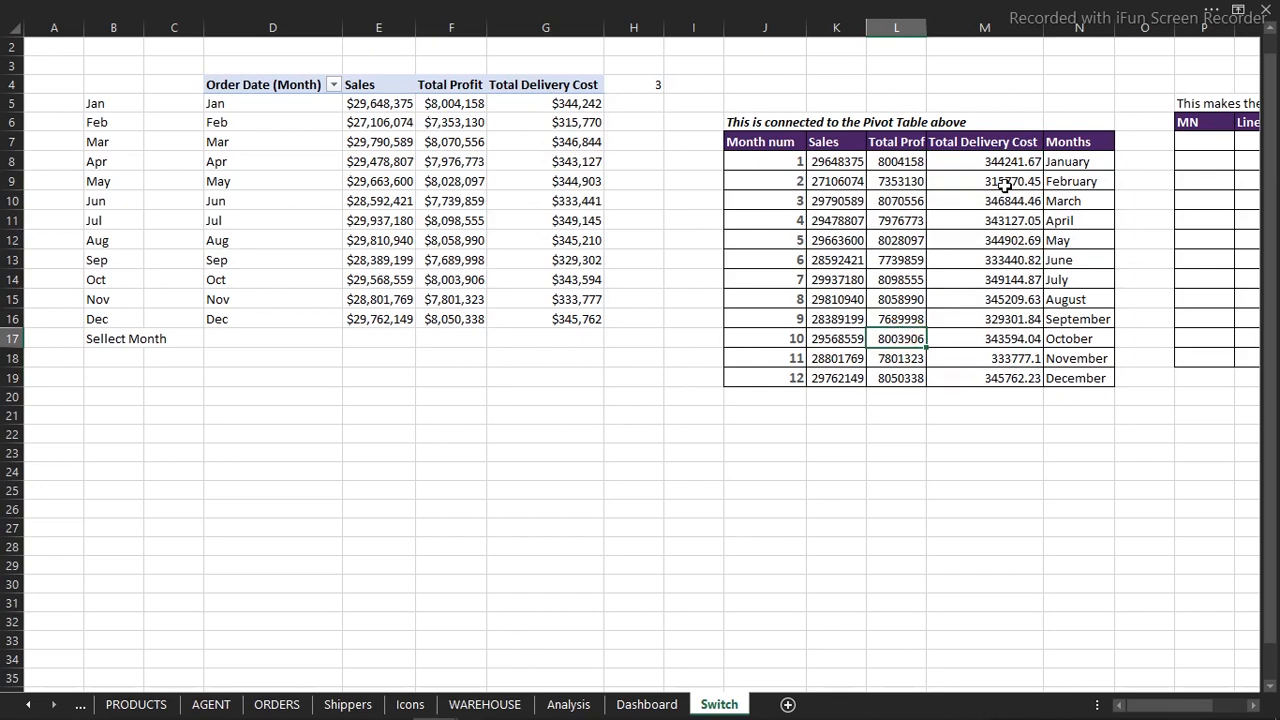
- Enter a vertical bar (|) in P4, above the table that makes the switching active and inactive
click(1117, 169)
key(Right)
key(Right)
key(Right)
key(Right)
key(Right)
key(Right)
key(Right)
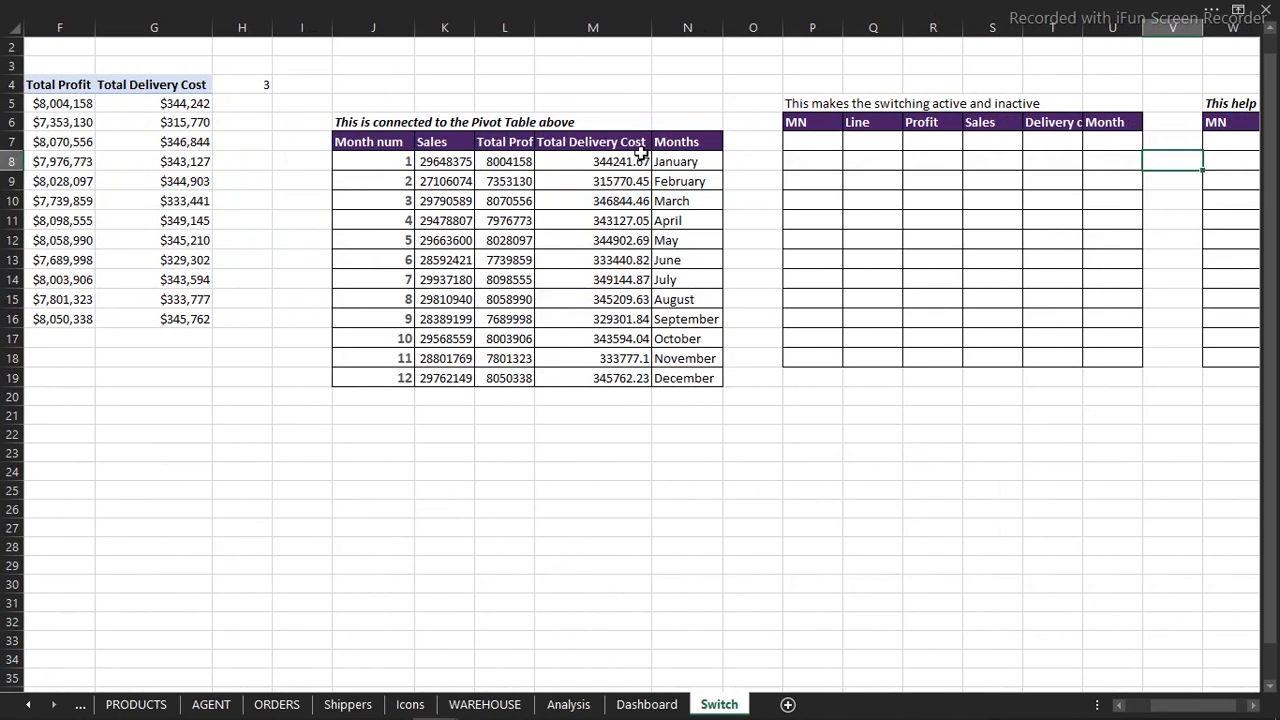
click(805, 137)
click(818, 105)
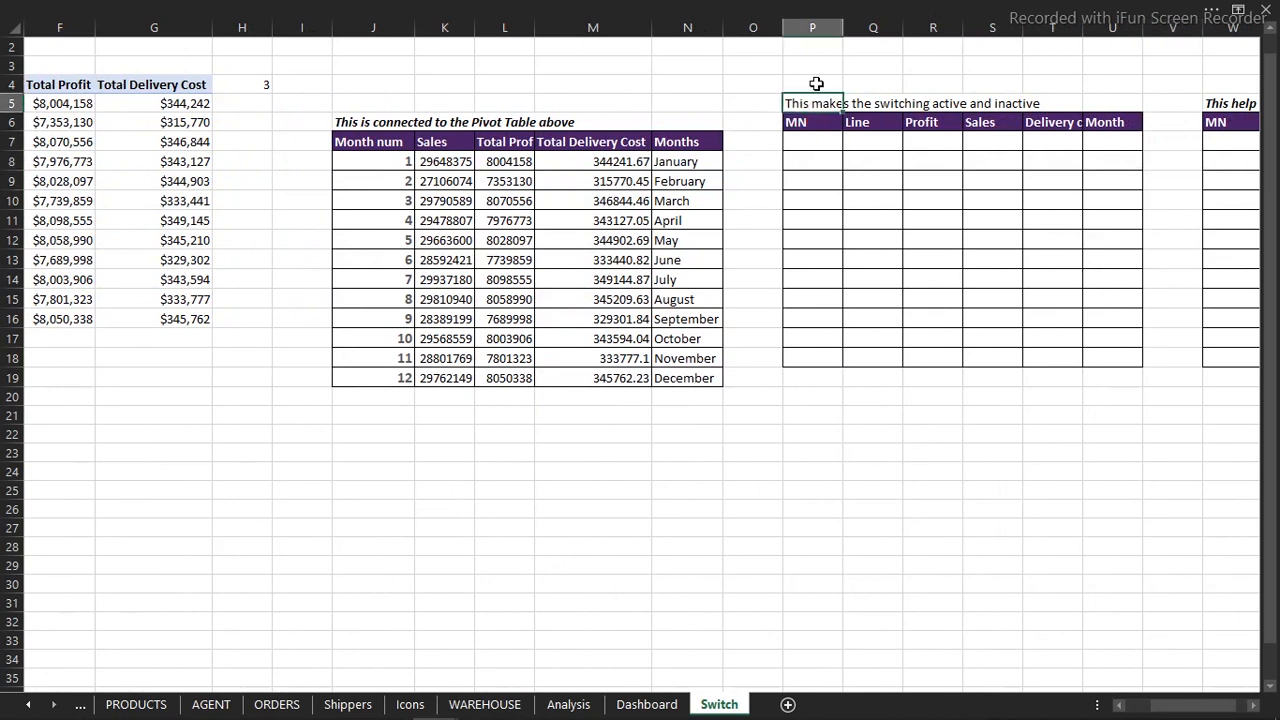
click(816, 84)
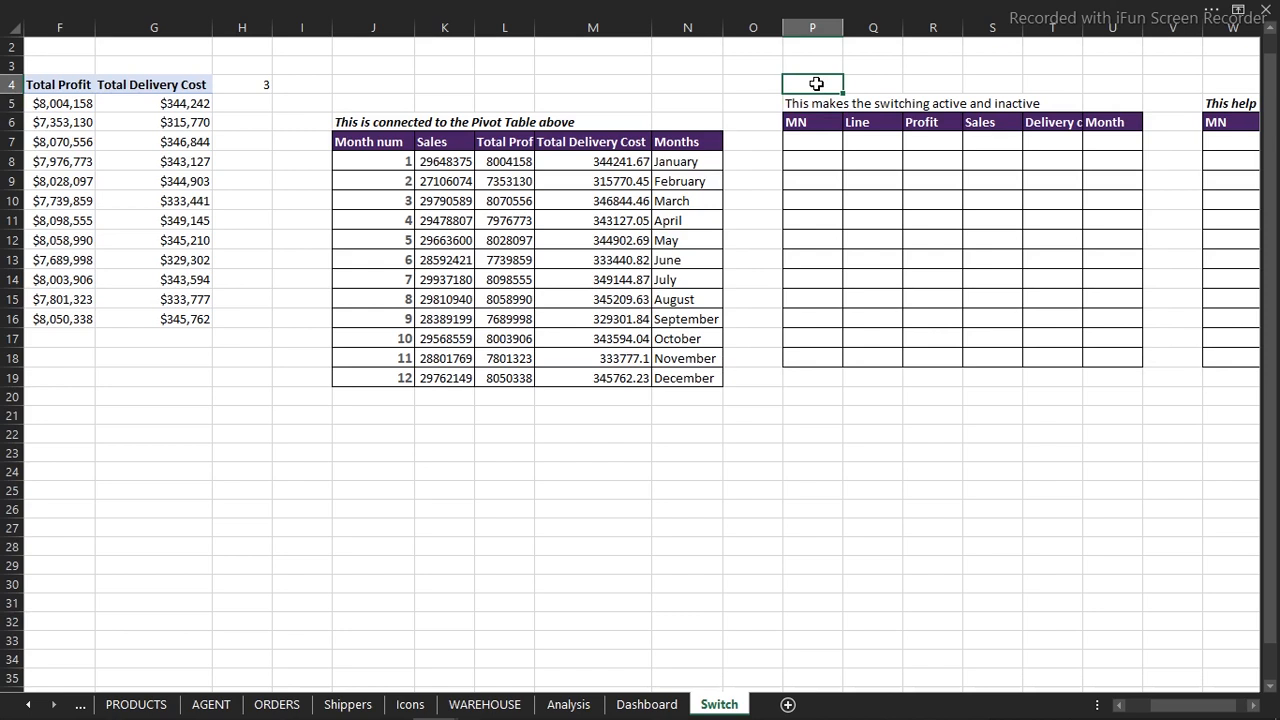
text(|)
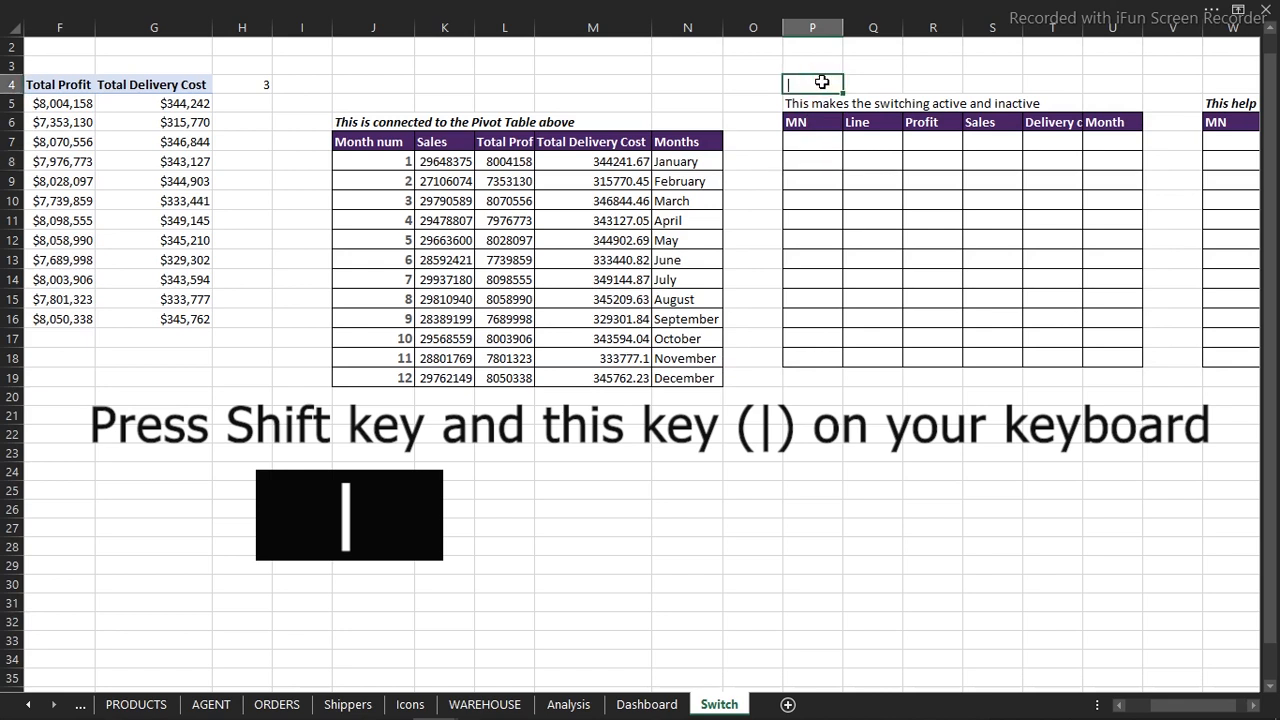
click(838, 158)
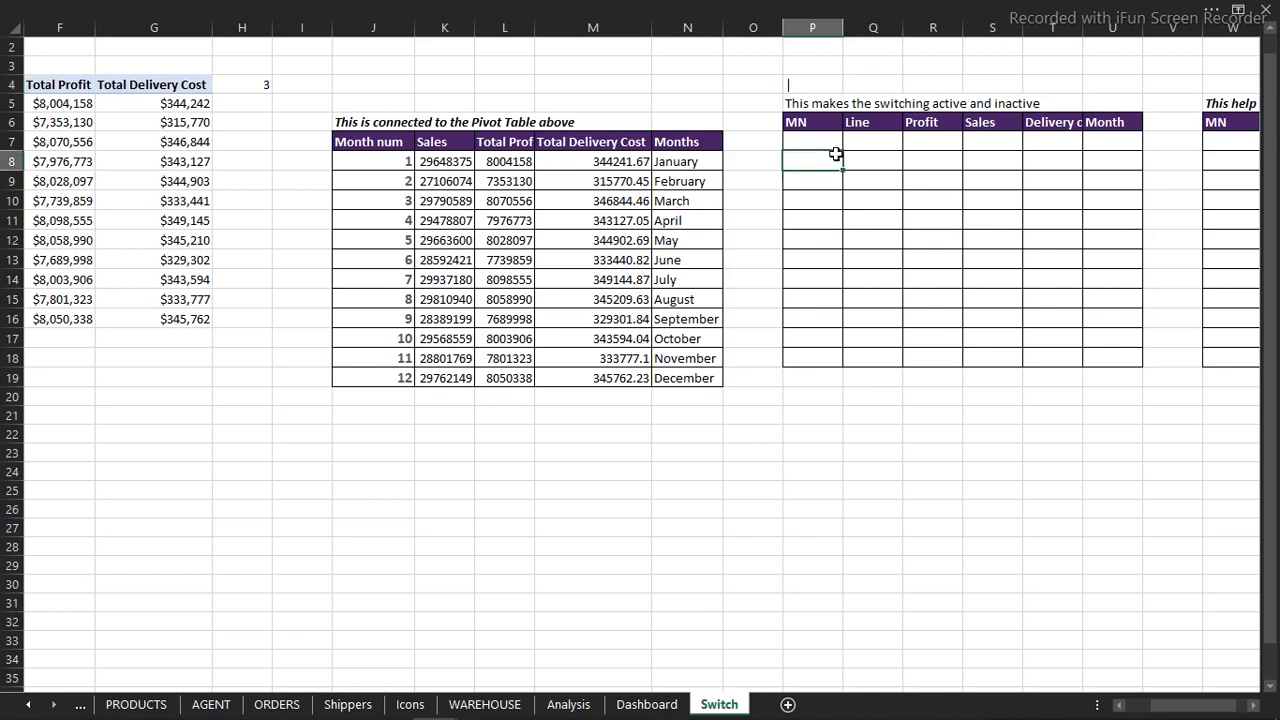
click(809, 86)
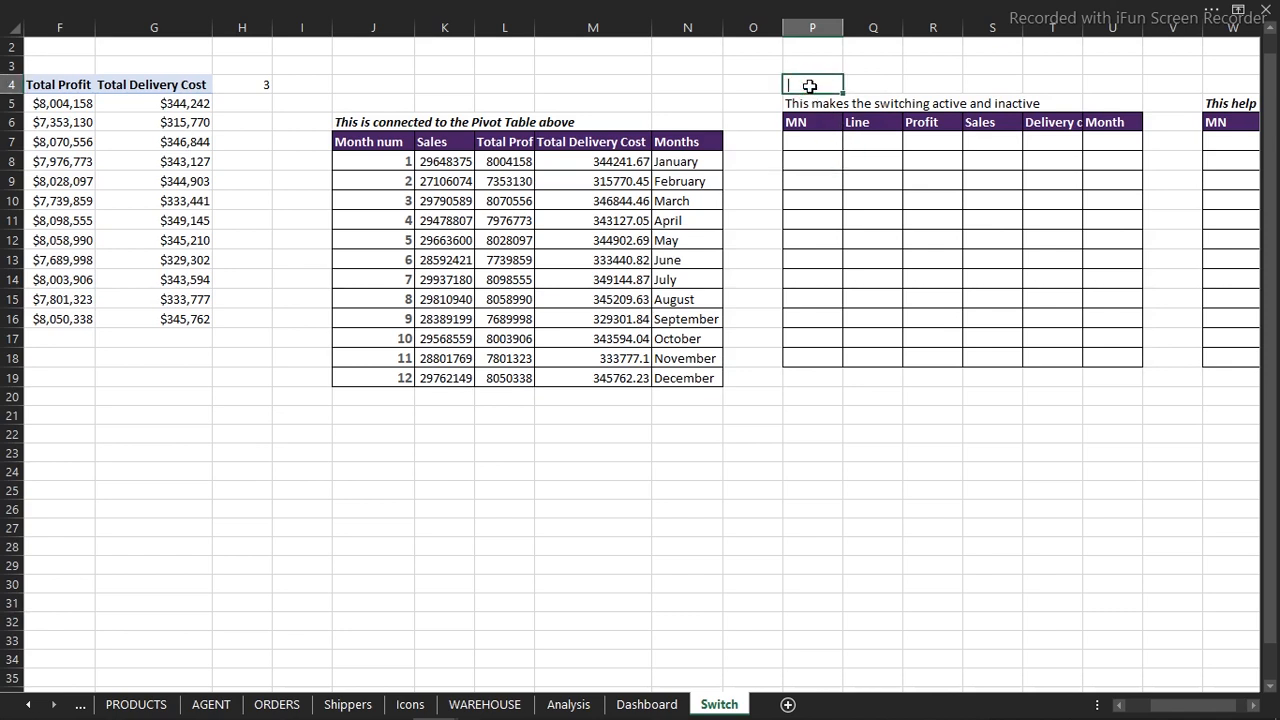
- Number the MN column from 1 to 12 in P7:P18 by filling down the series started with 1 and 2
click(811, 139)
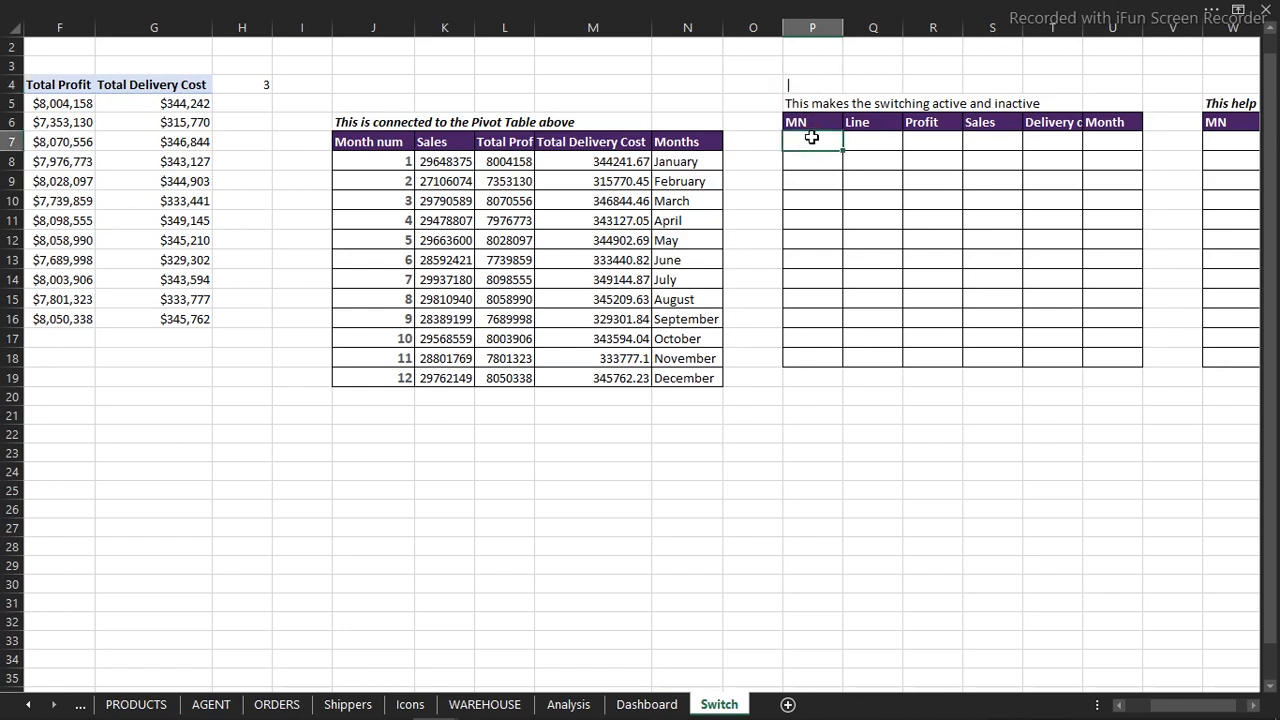
text(1)
key(Return)
key(Return)
click(811, 139)
drag(833, 143, 836, 161)
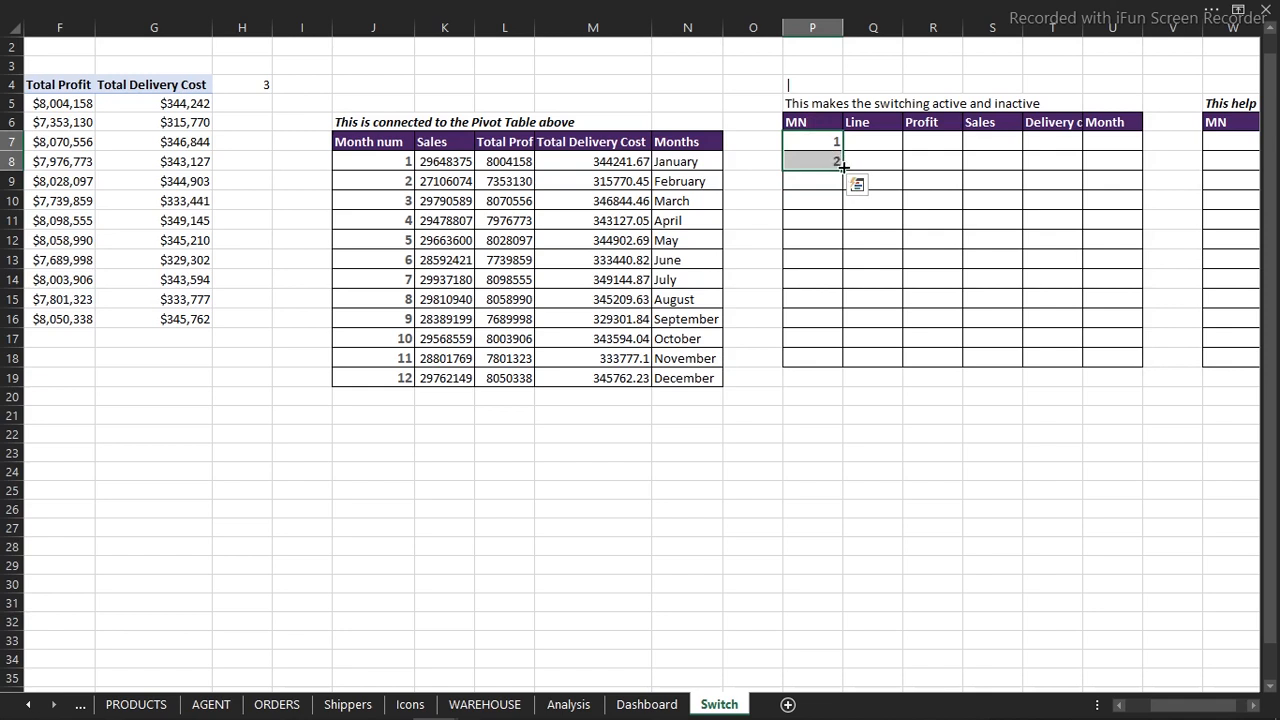
drag(841, 171, 830, 358)
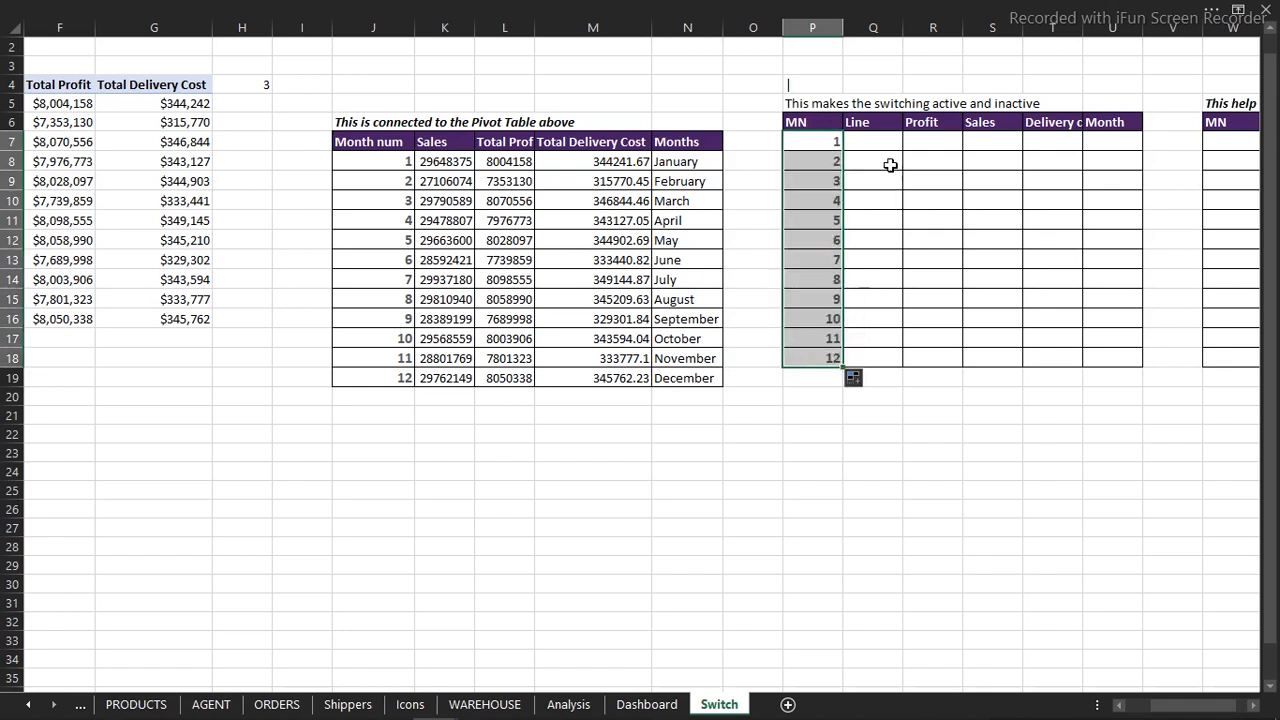
- Move the drop-down's linked month number from H4 to N4, above the Months column
click(877, 139)
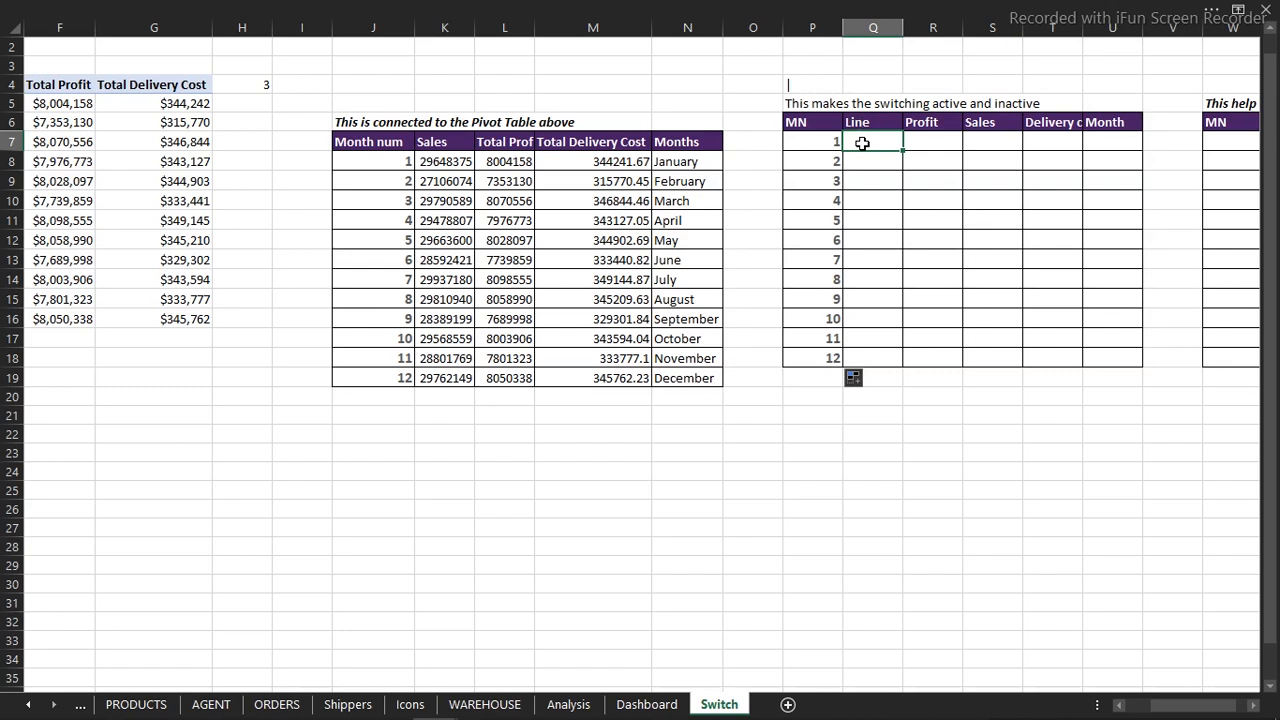
click(258, 86)
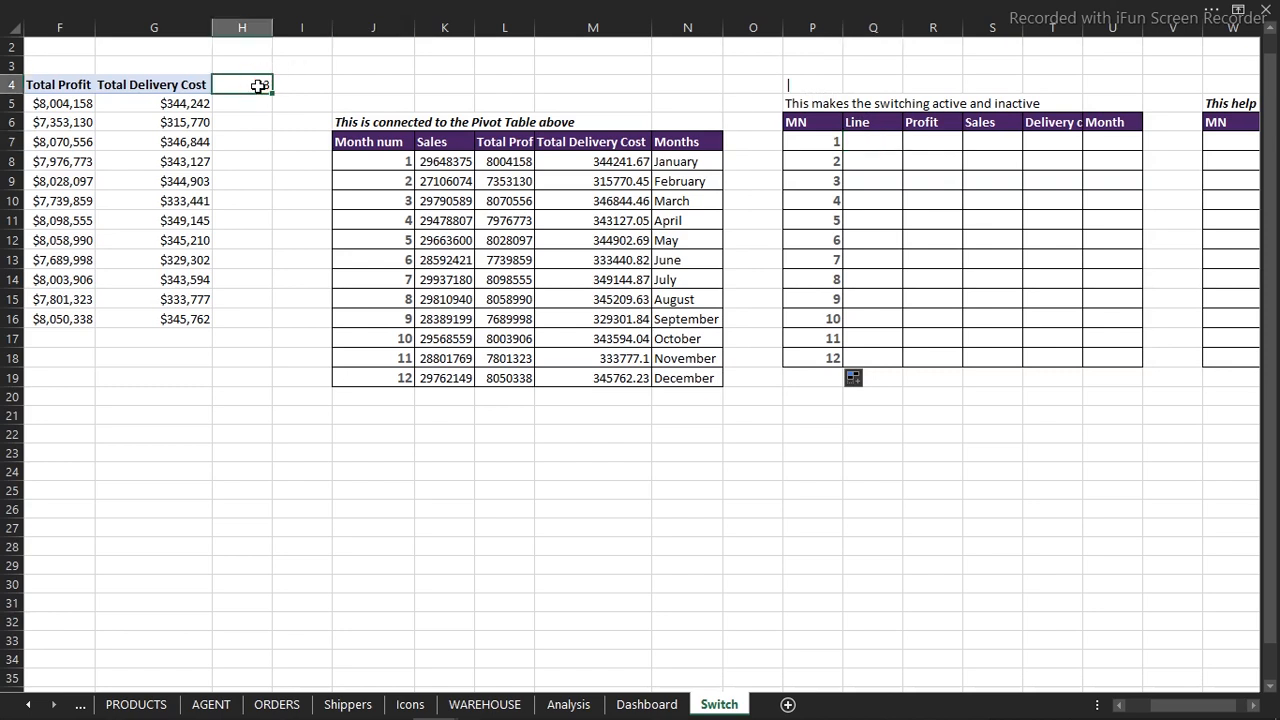
drag(259, 93, 683, 88)
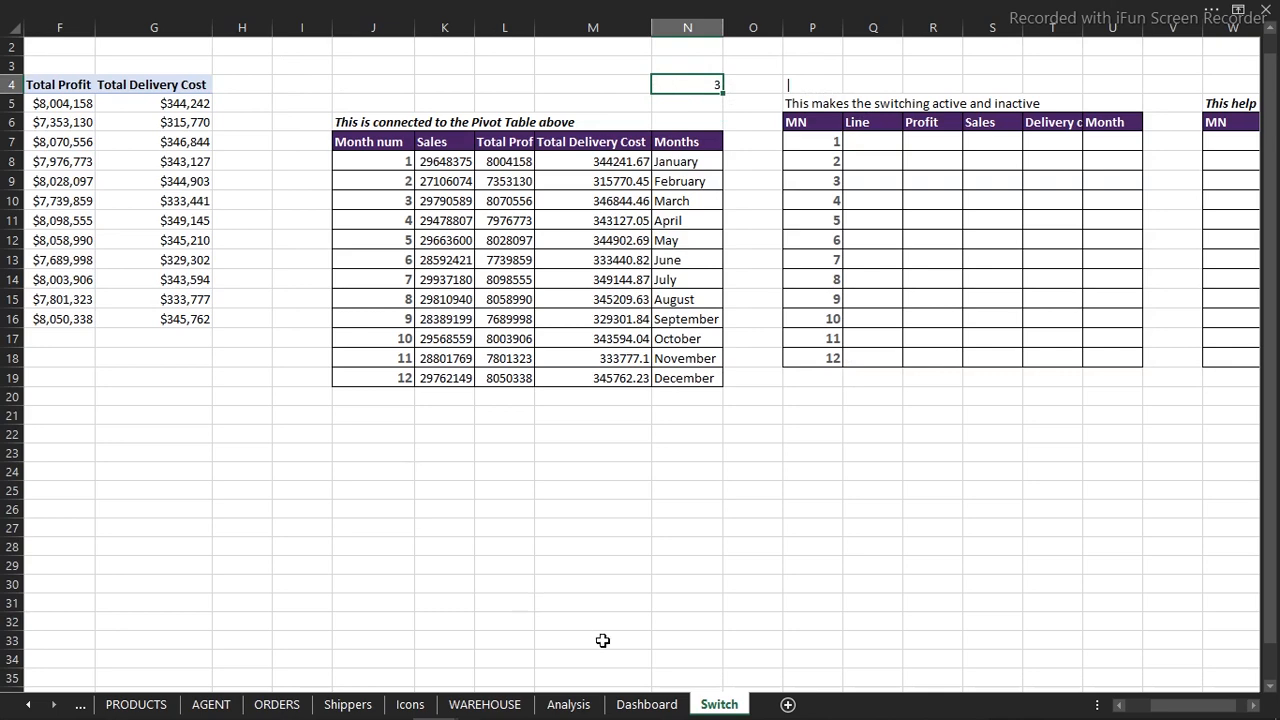
- Choose Jul in the month drop-down on the Dashboard sheet and return to the Switch sheet
click(648, 690)
click(648, 702)
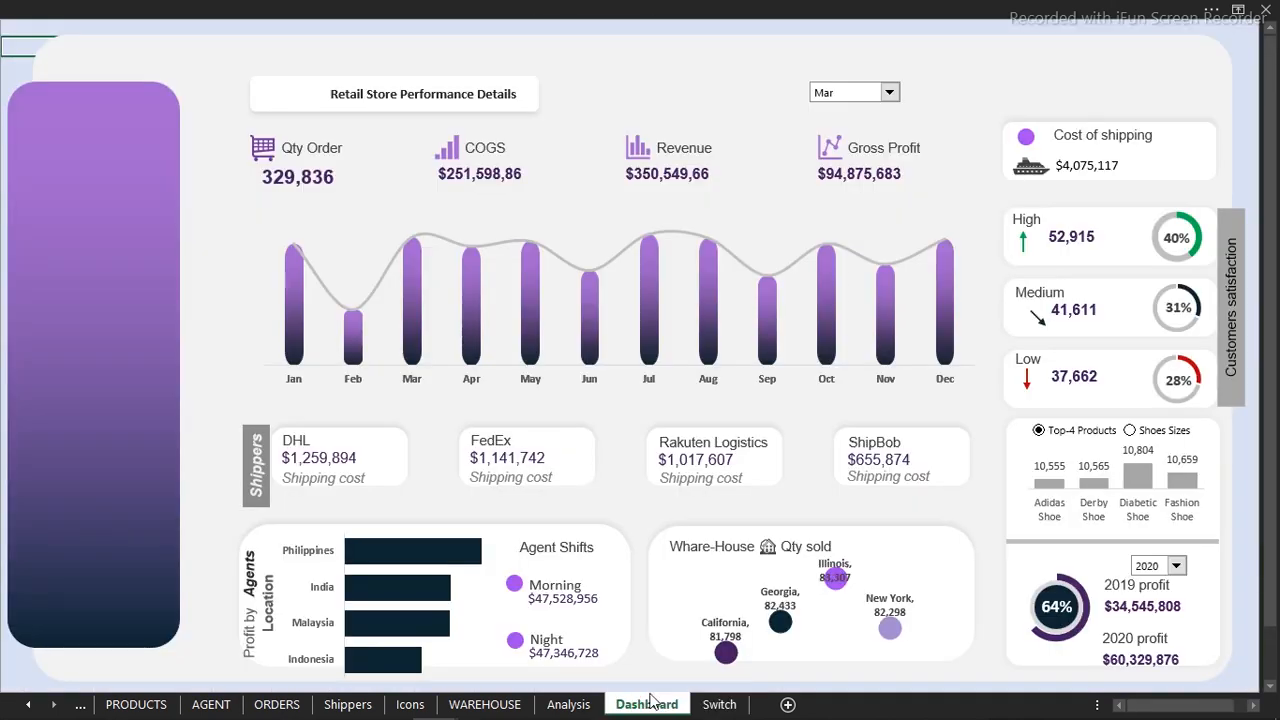
click(890, 93)
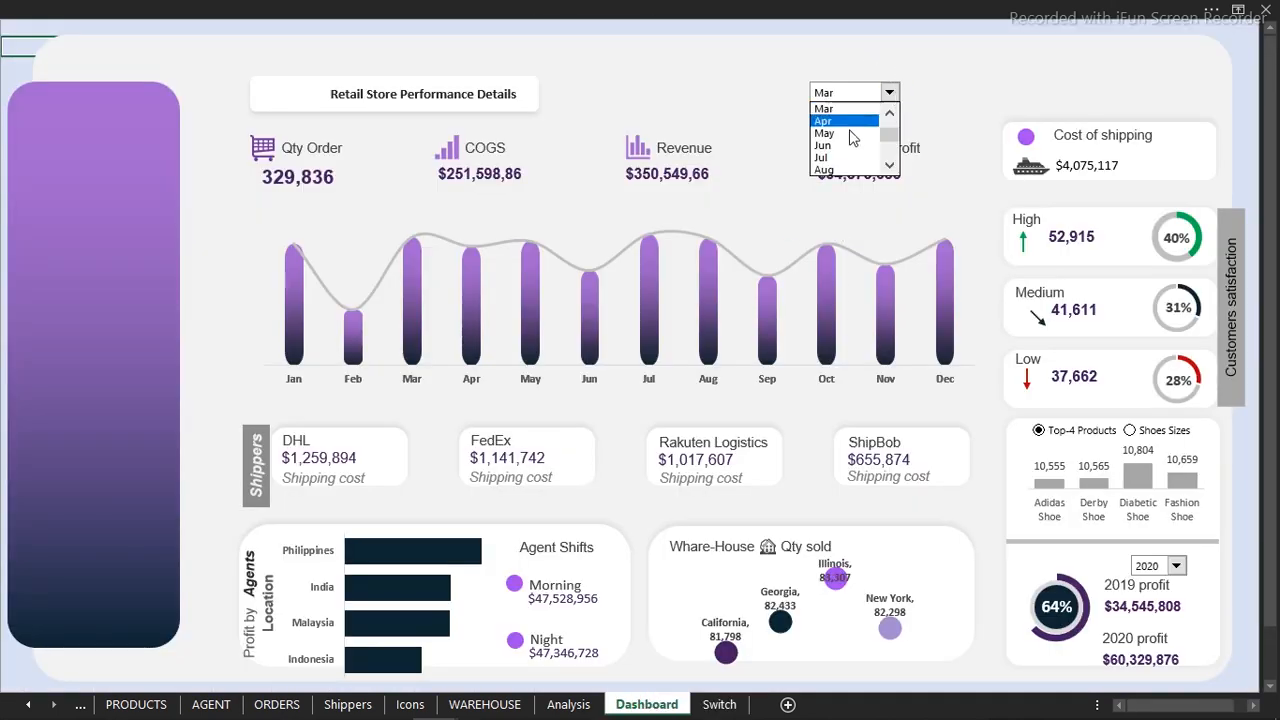
click(833, 158)
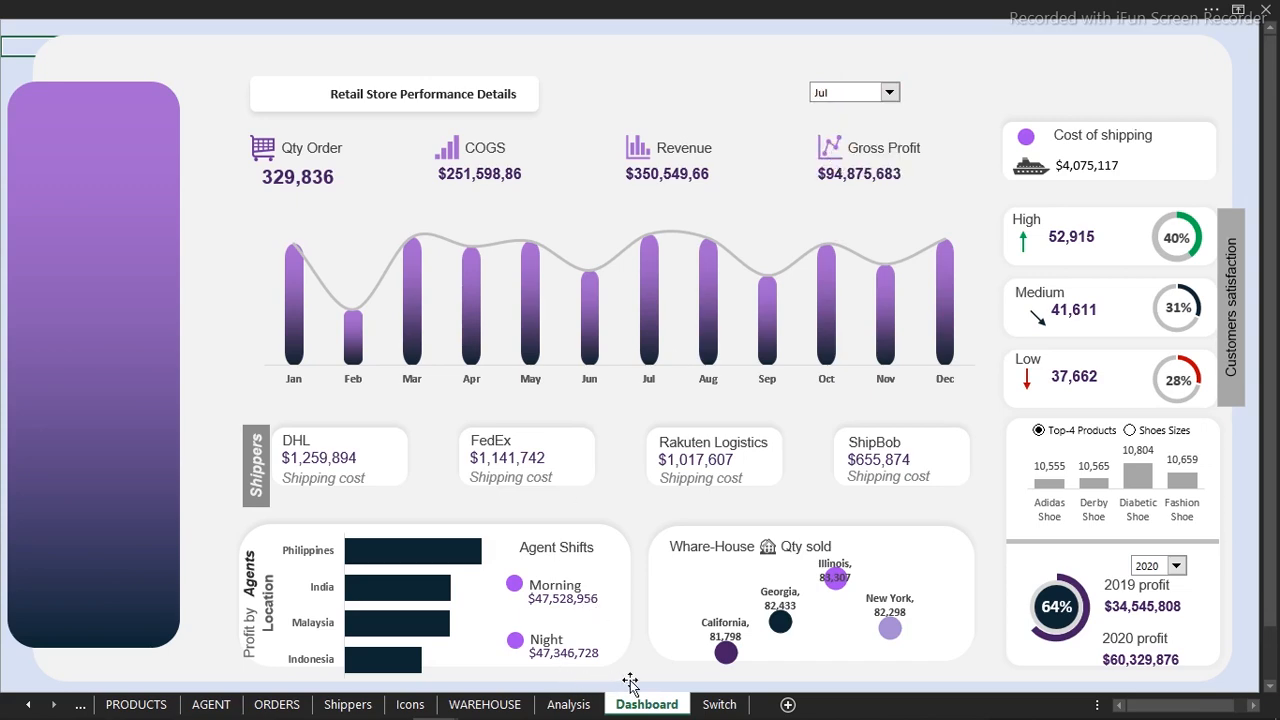
click(715, 706)
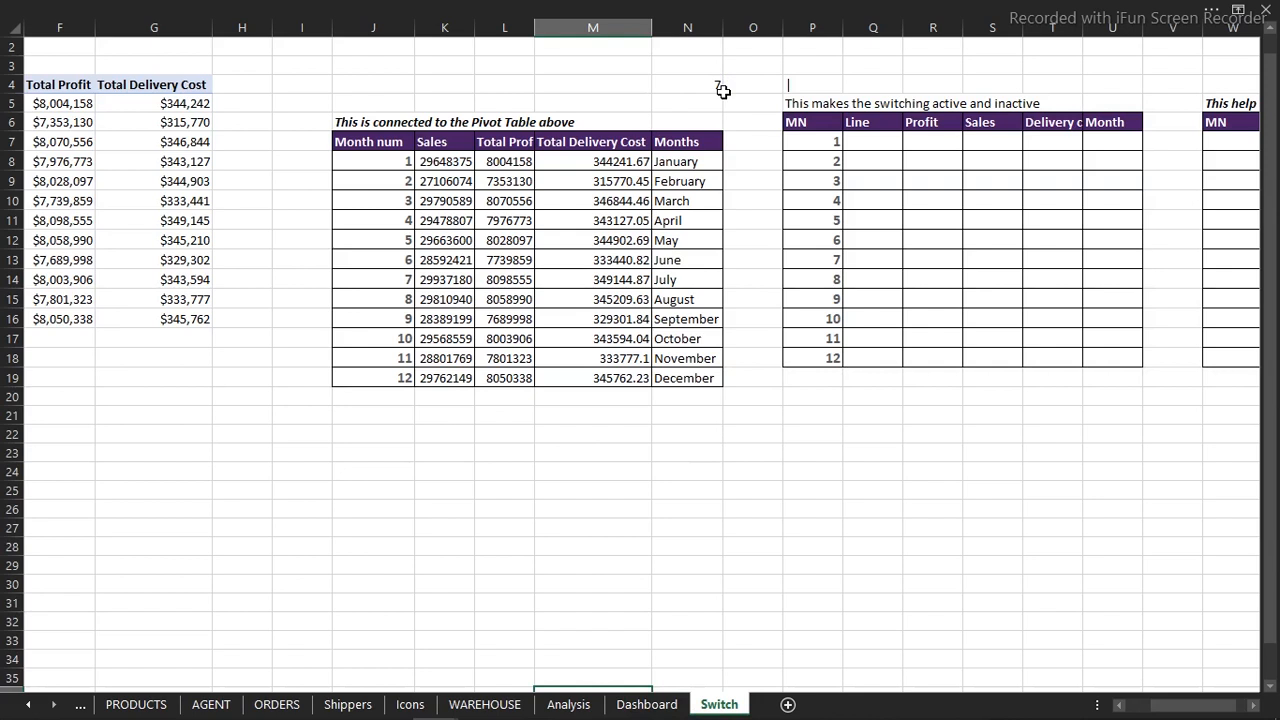
- Begin an IF formula in Q7, the first Line cell, testing whether P7 equals the absolute reference $N$4
click(869, 186)
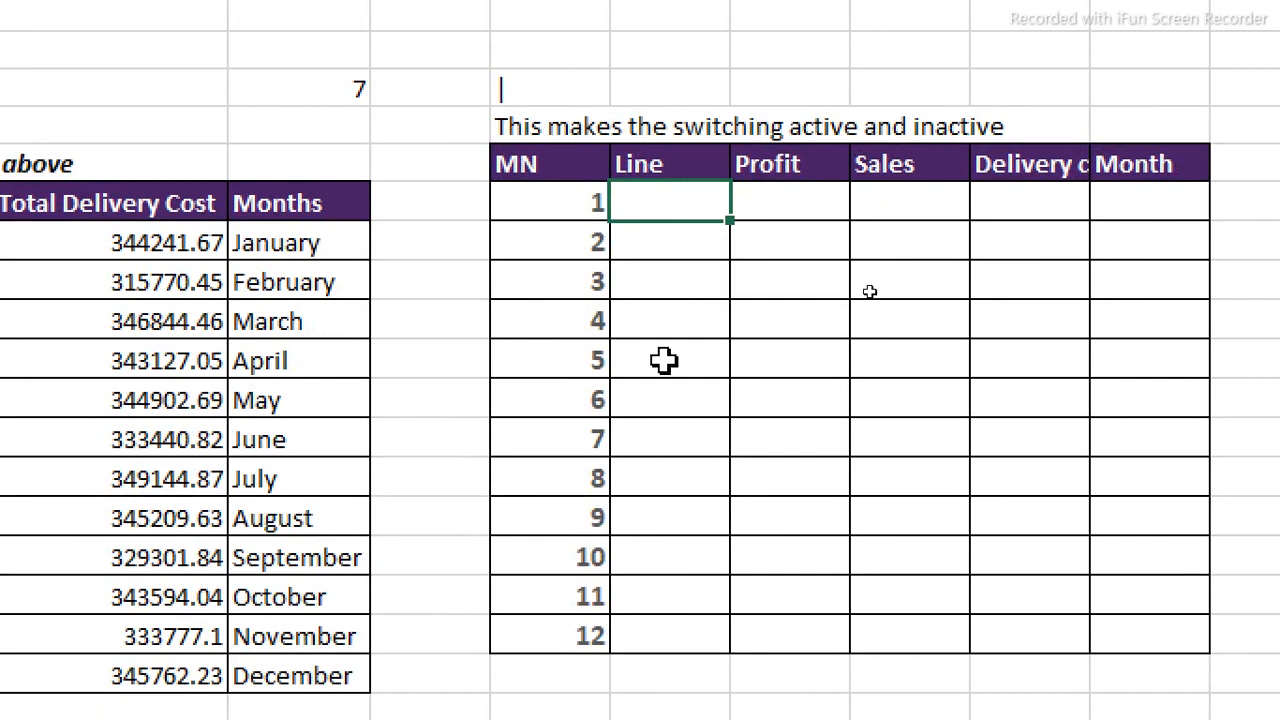
text(=)
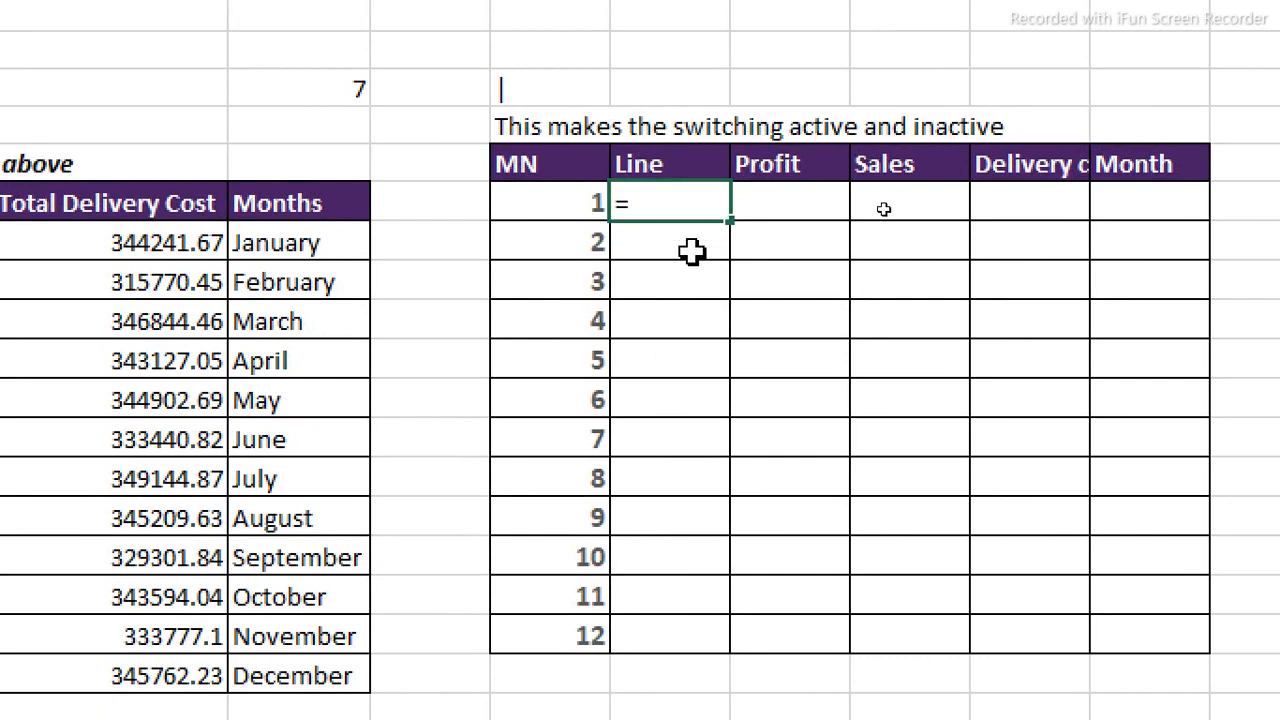
text(if)
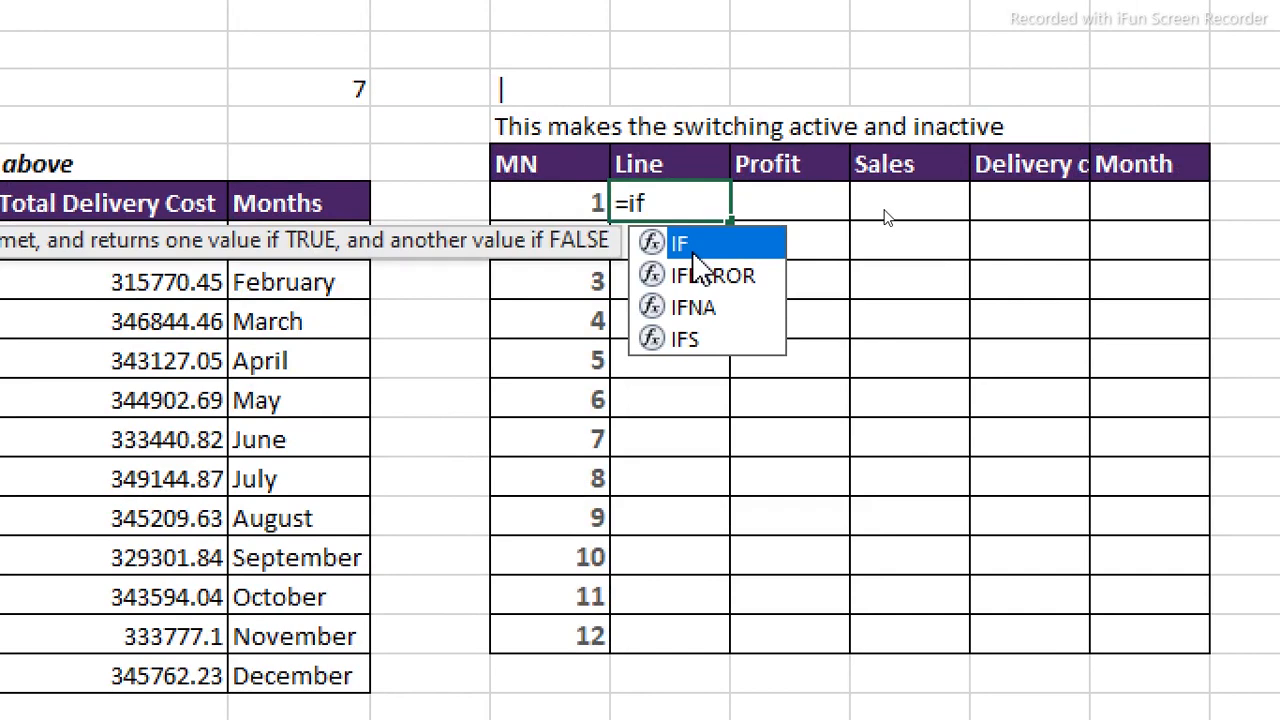
double_click(694, 255)
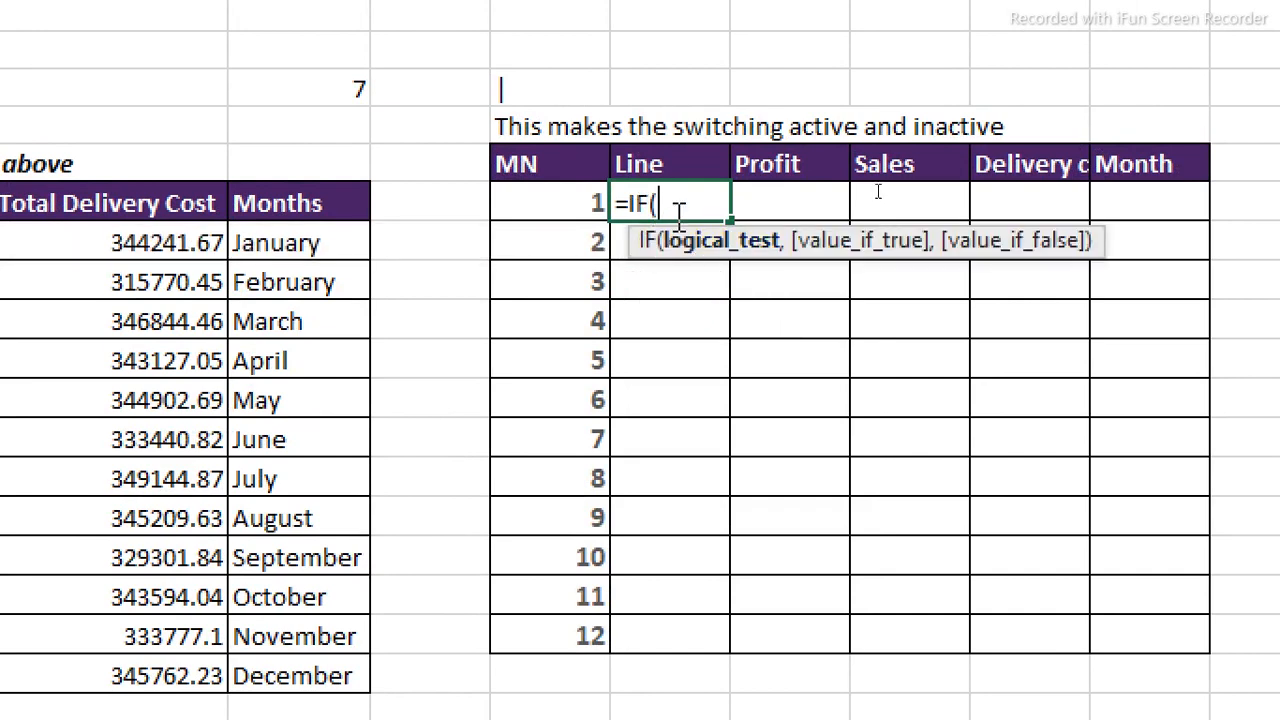
click(578, 201)
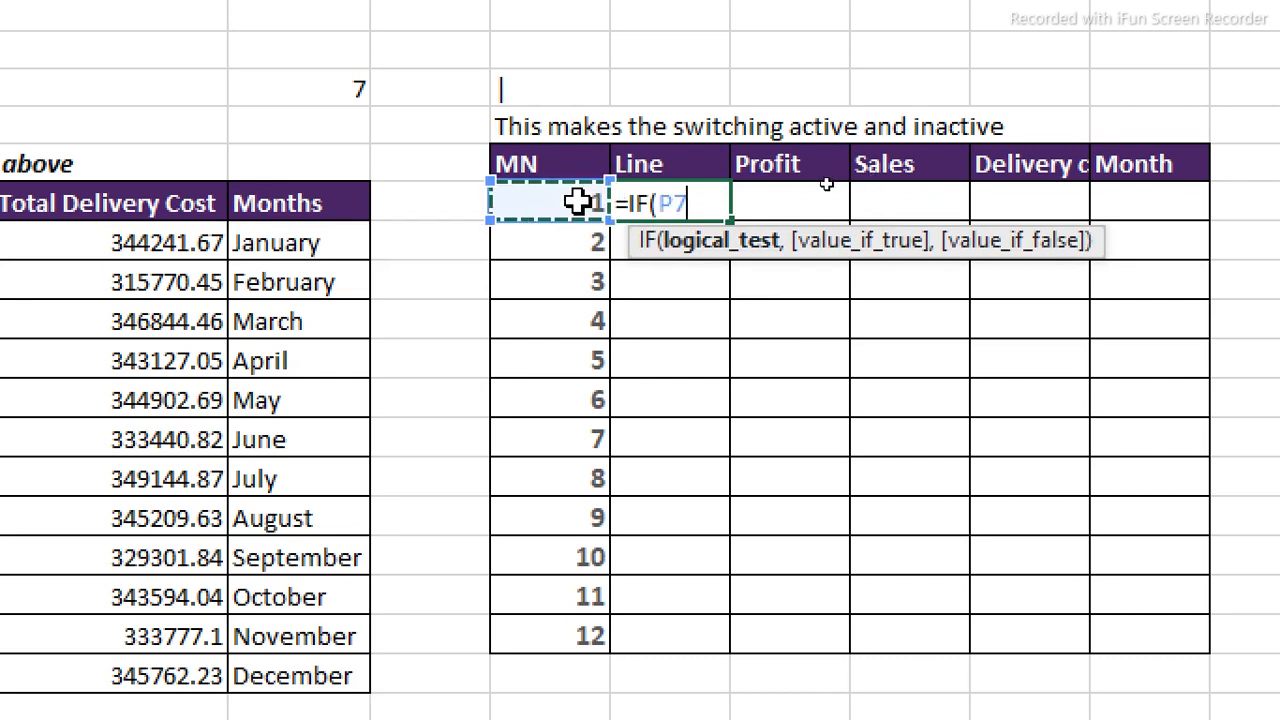
text(=)
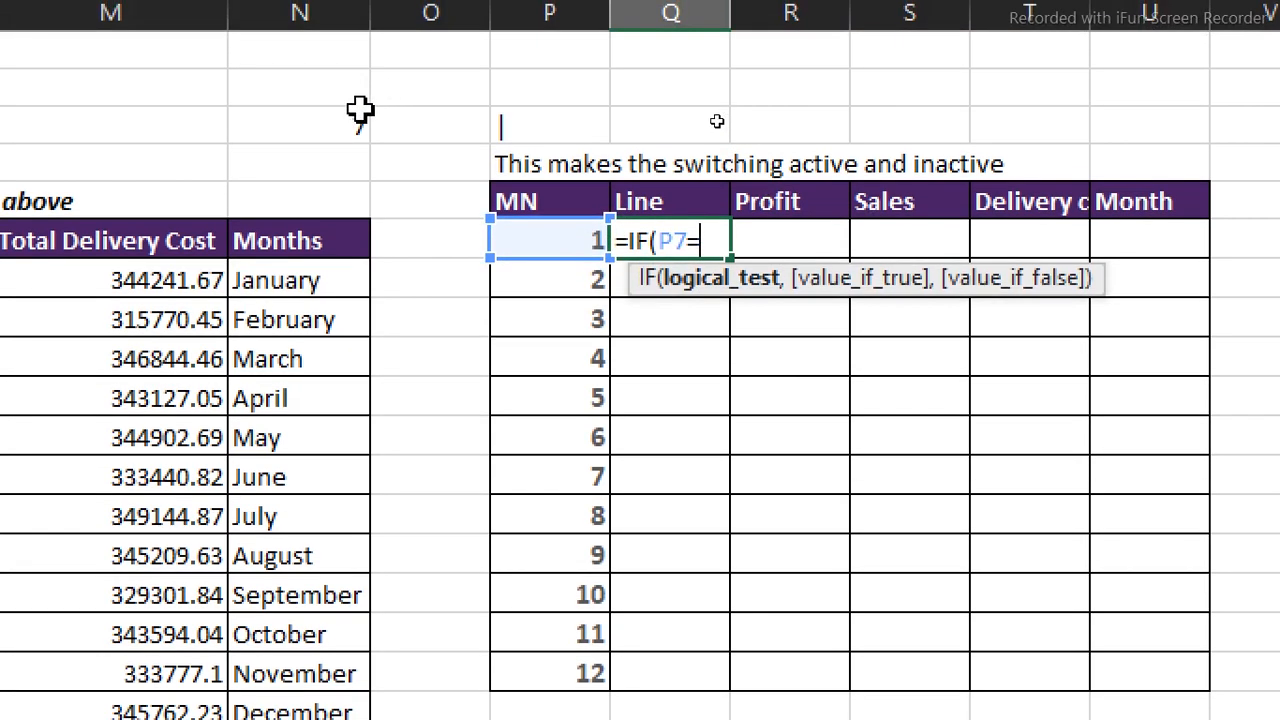
click(356, 120)
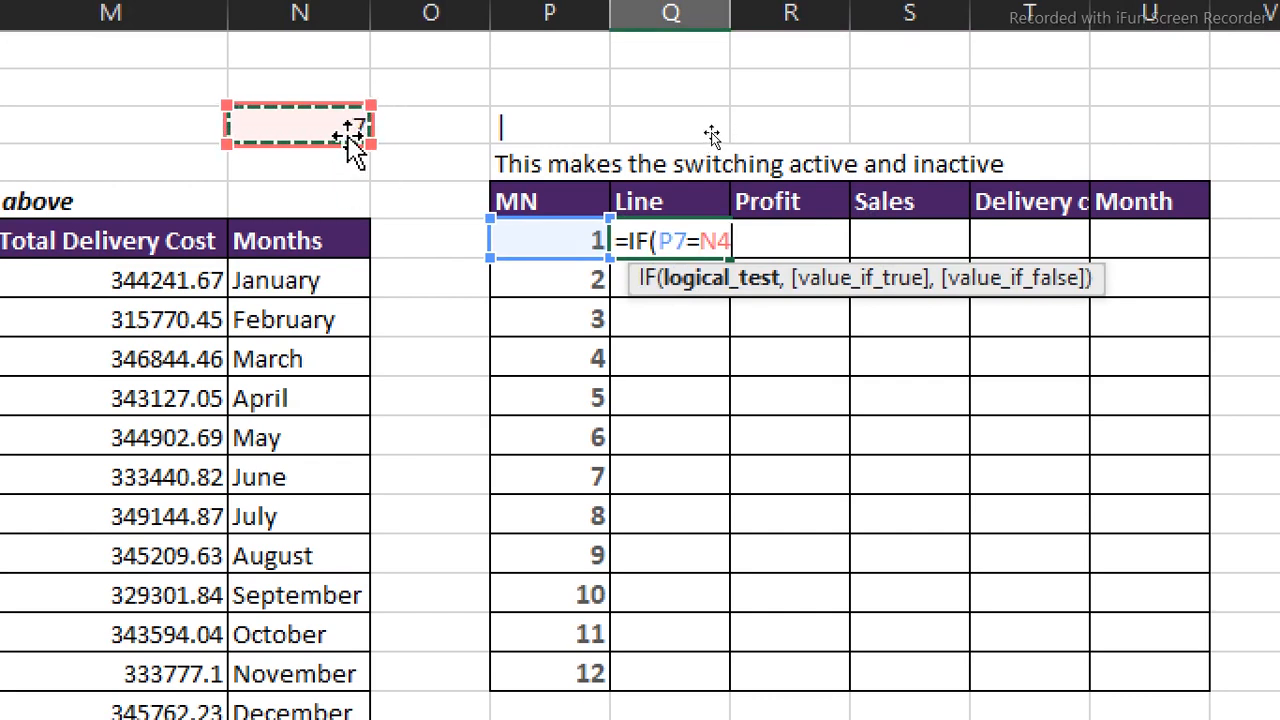
key(F4)
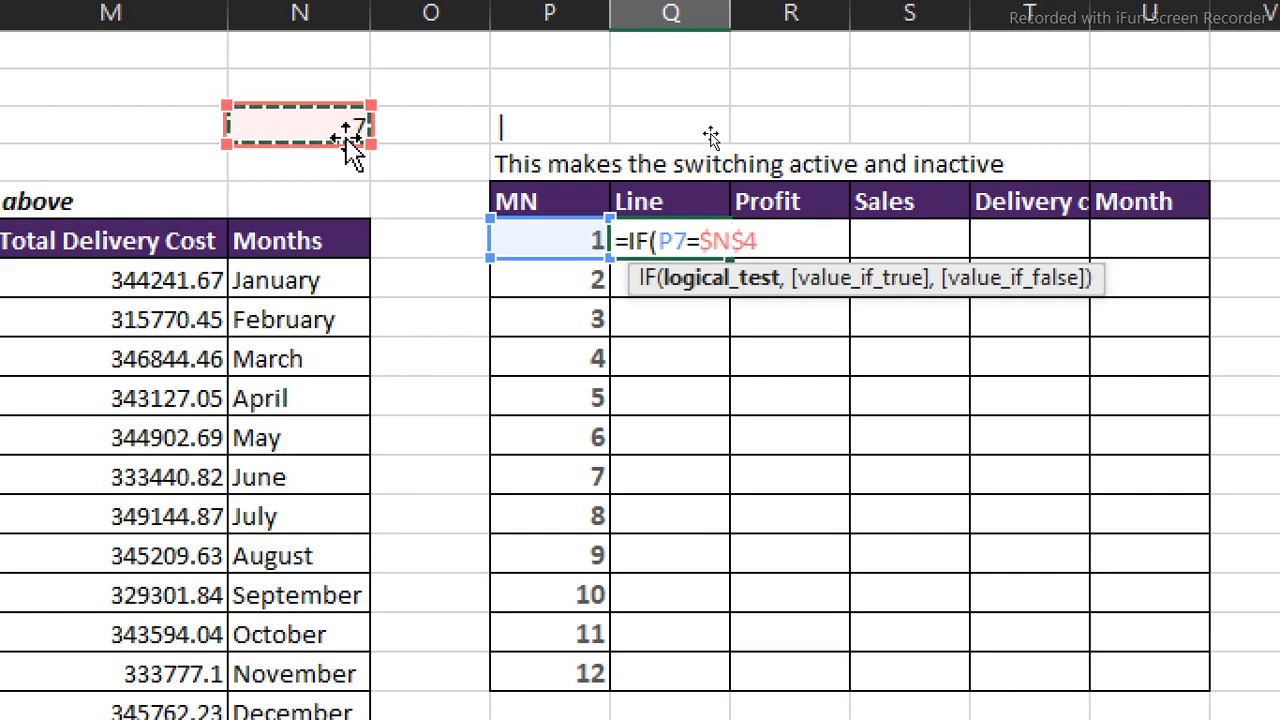
- Try to complete Q7's IF formula with =$P$4 as the true result and empty text ("") as the false result
text(,)
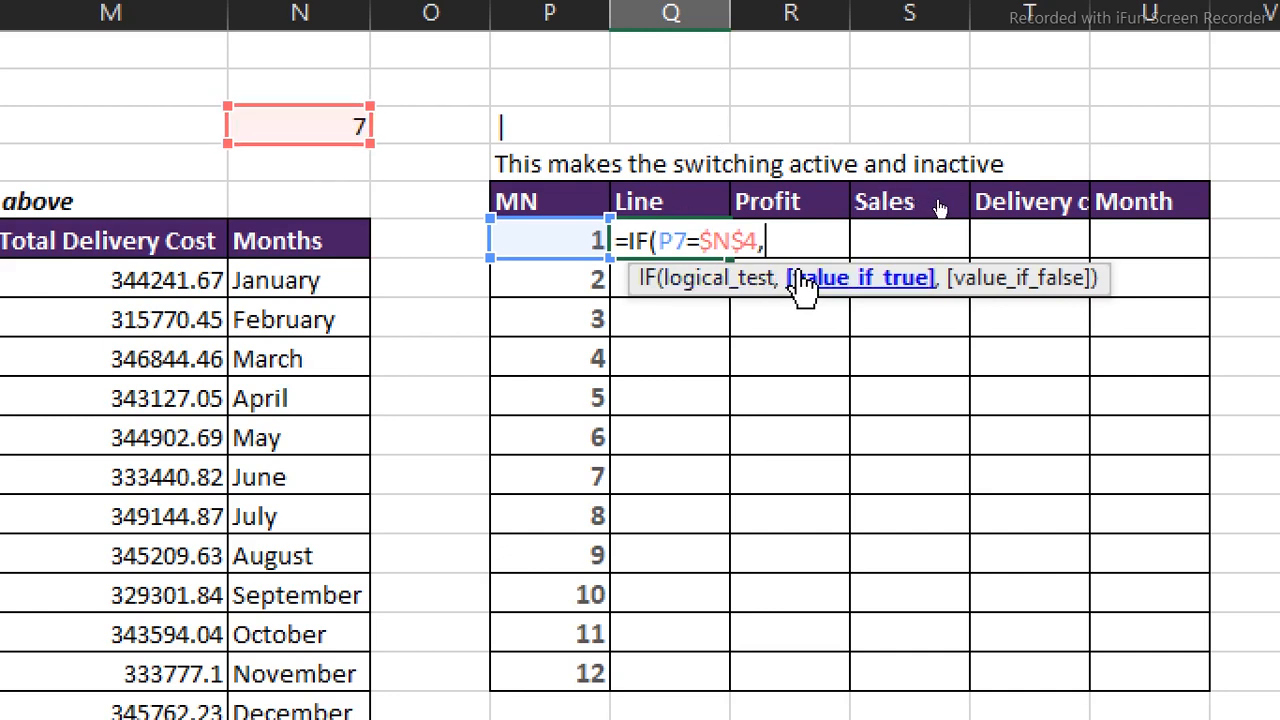
text(=)
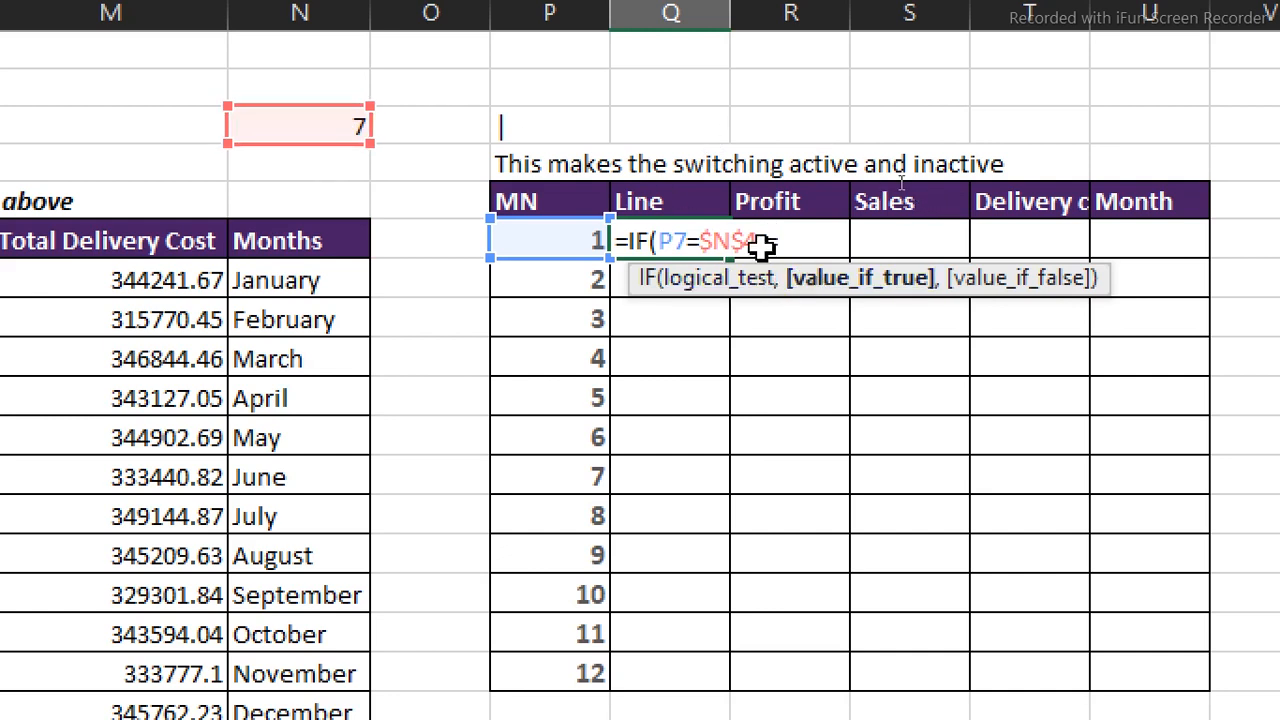
click(566, 128)
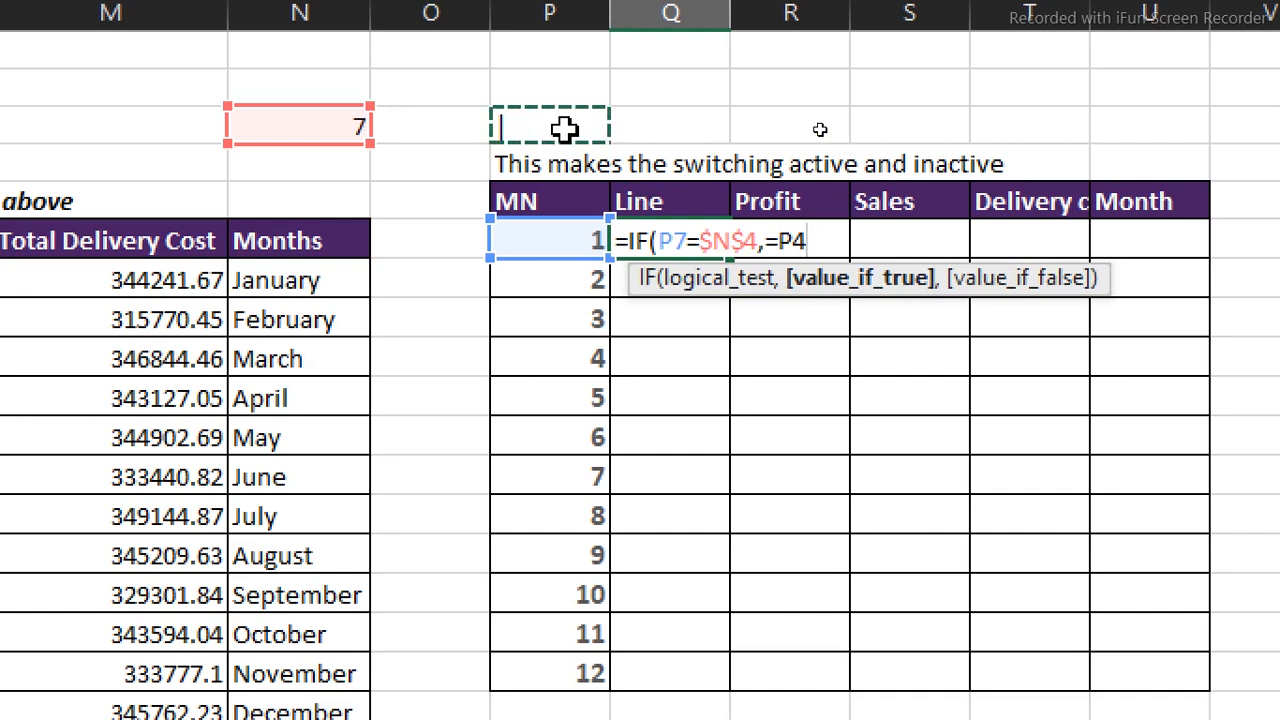
key(F4)
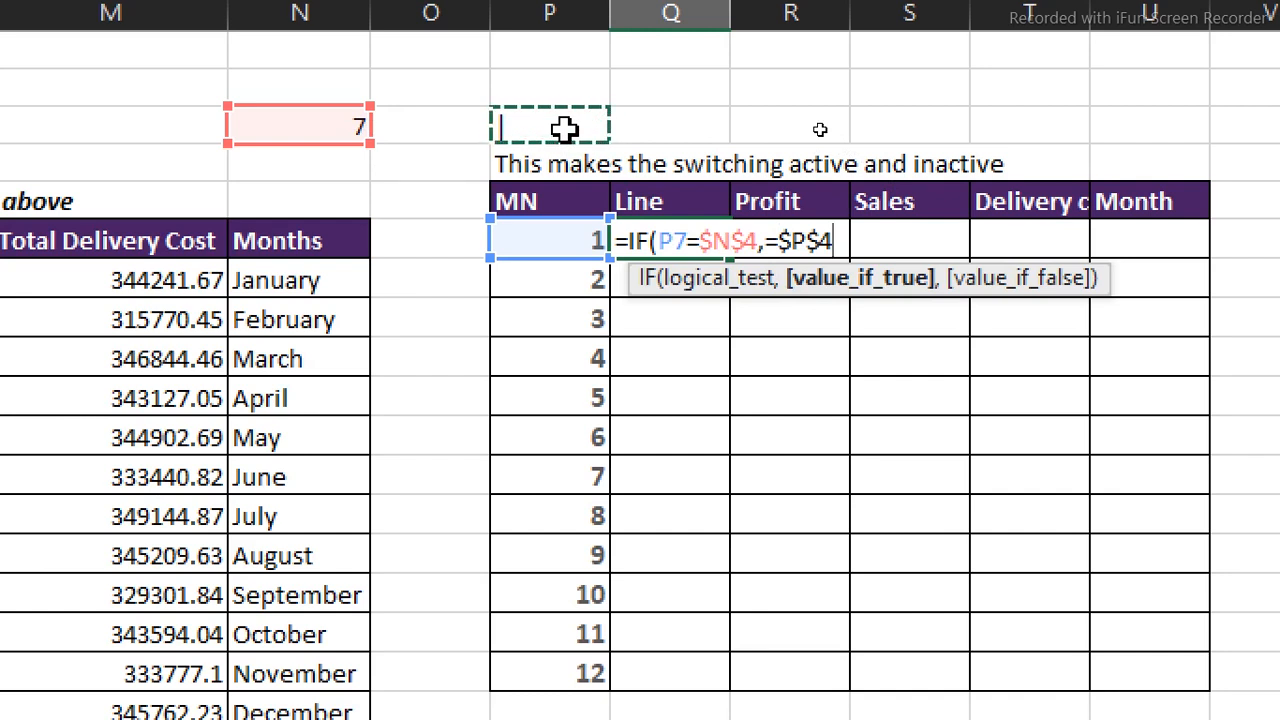
text(,)
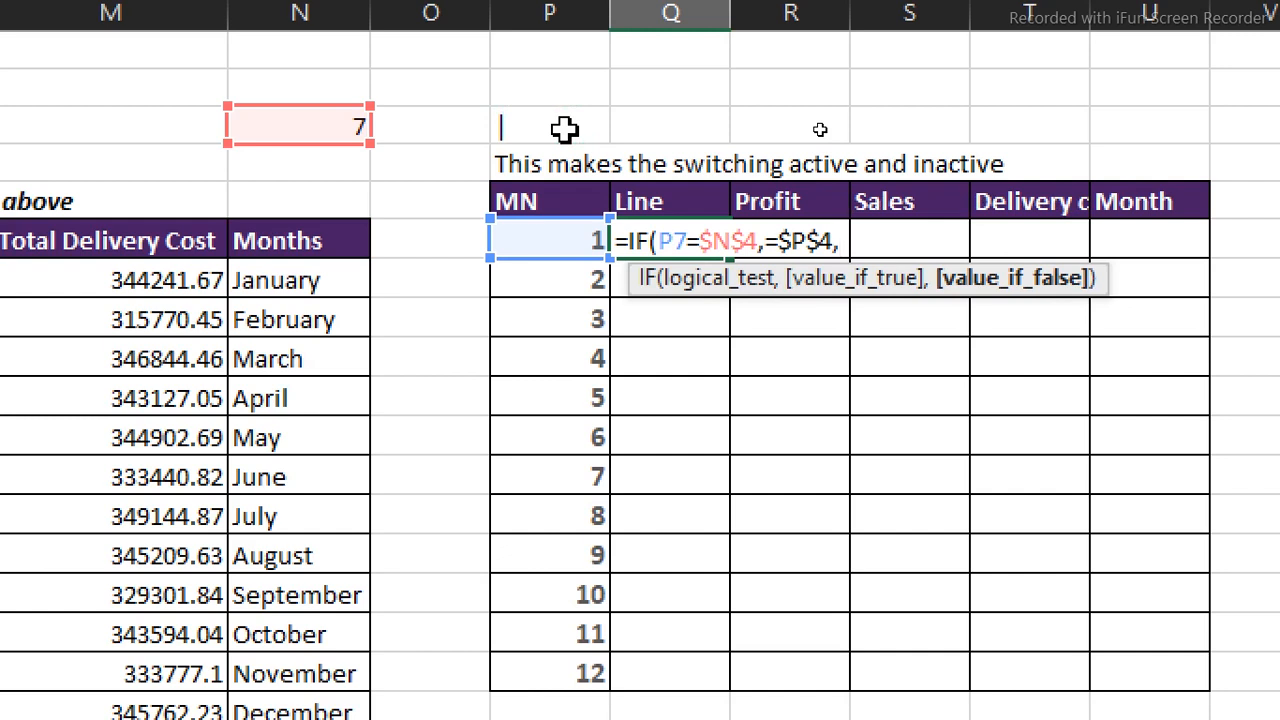
text(""))
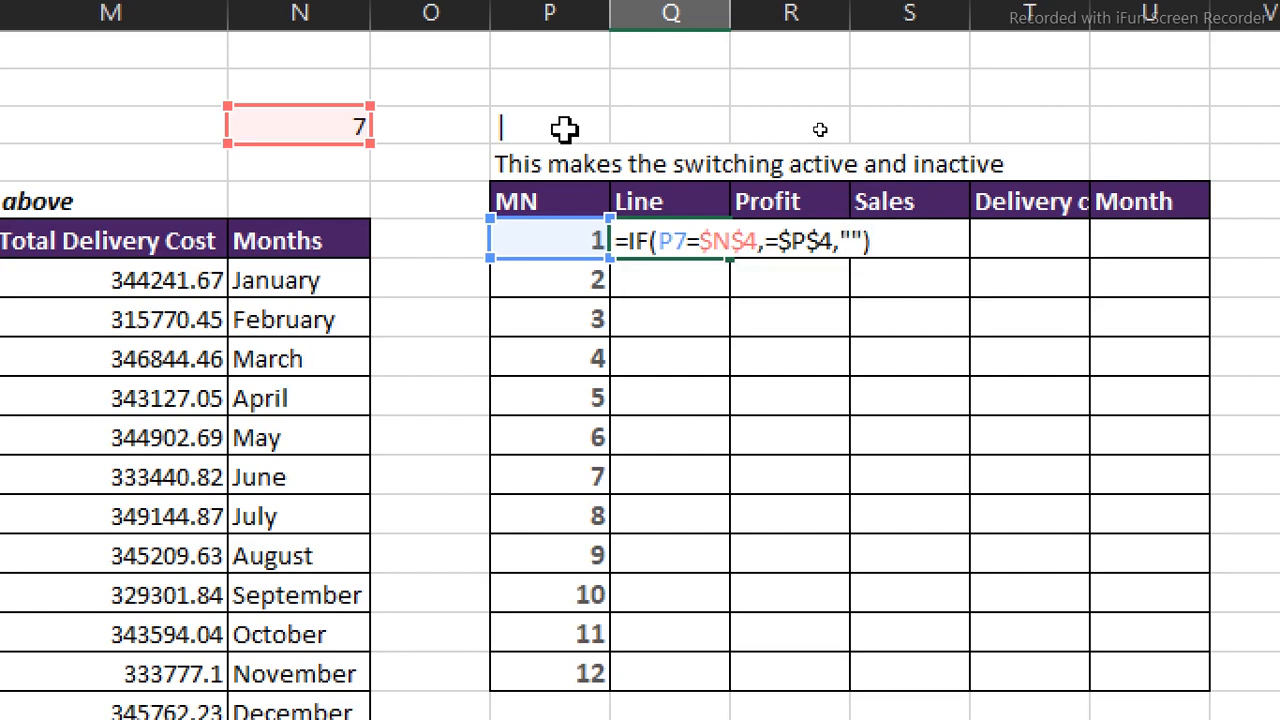
key(Return)
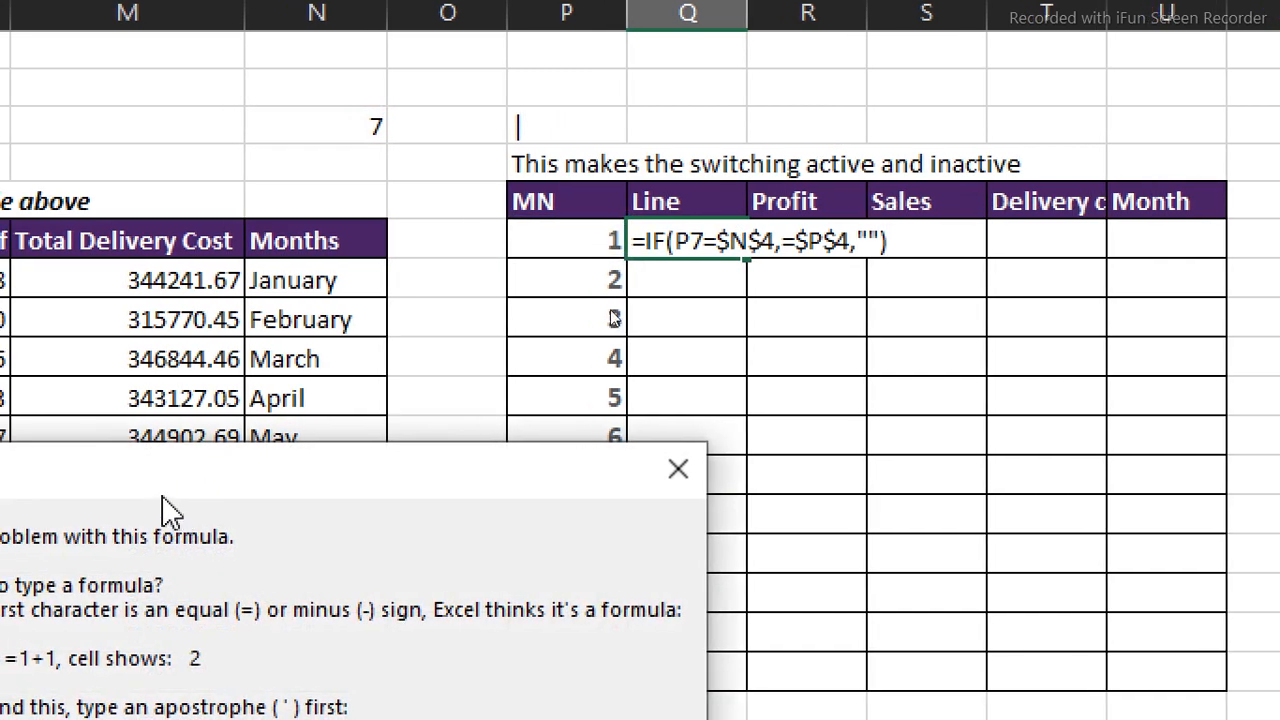
- Correct the Q7 formula to =IF(P7=$N$4,$P$4,"") by removing the extra equals sign before $P$4
drag(169, 486, 544, 180)
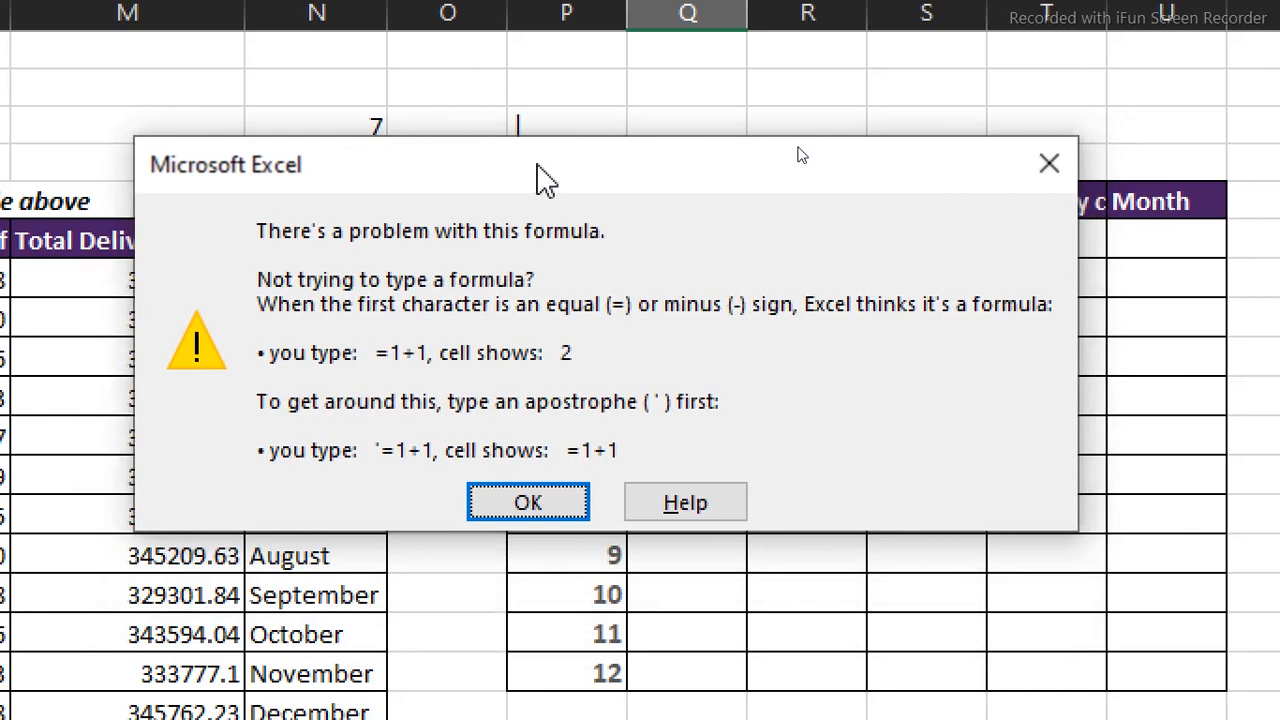
click(1048, 162)
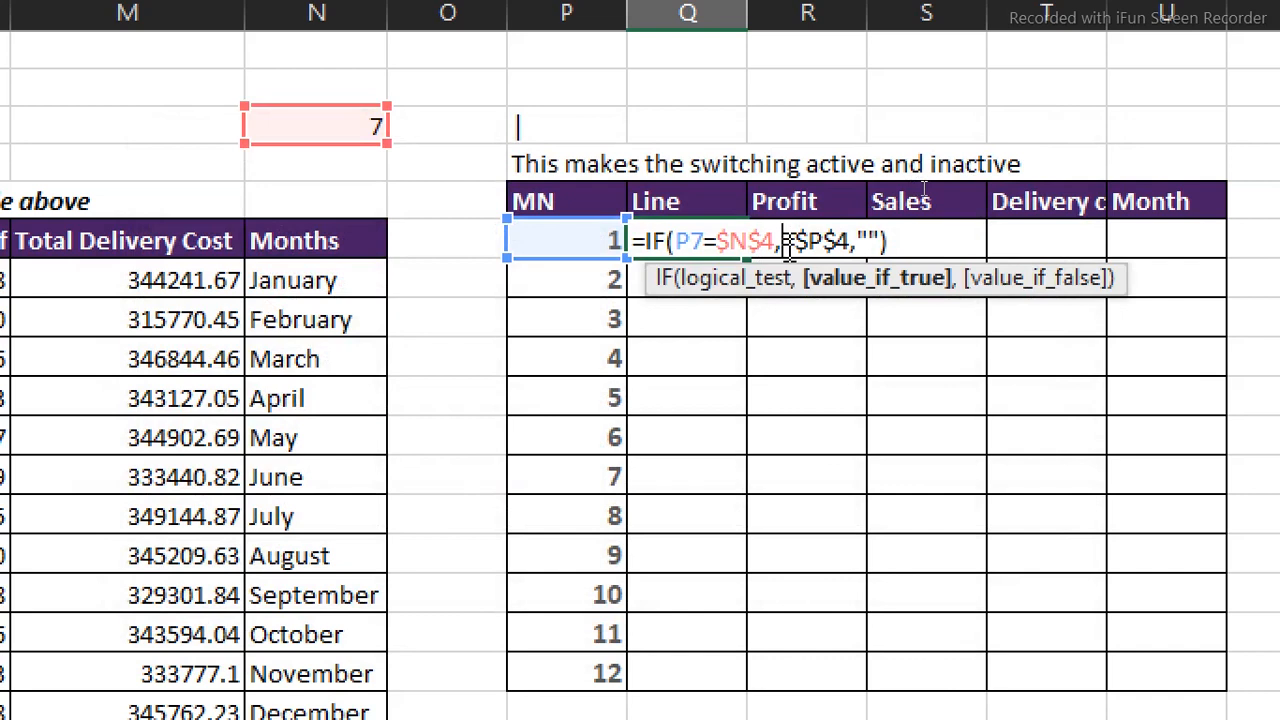
key(Delete)
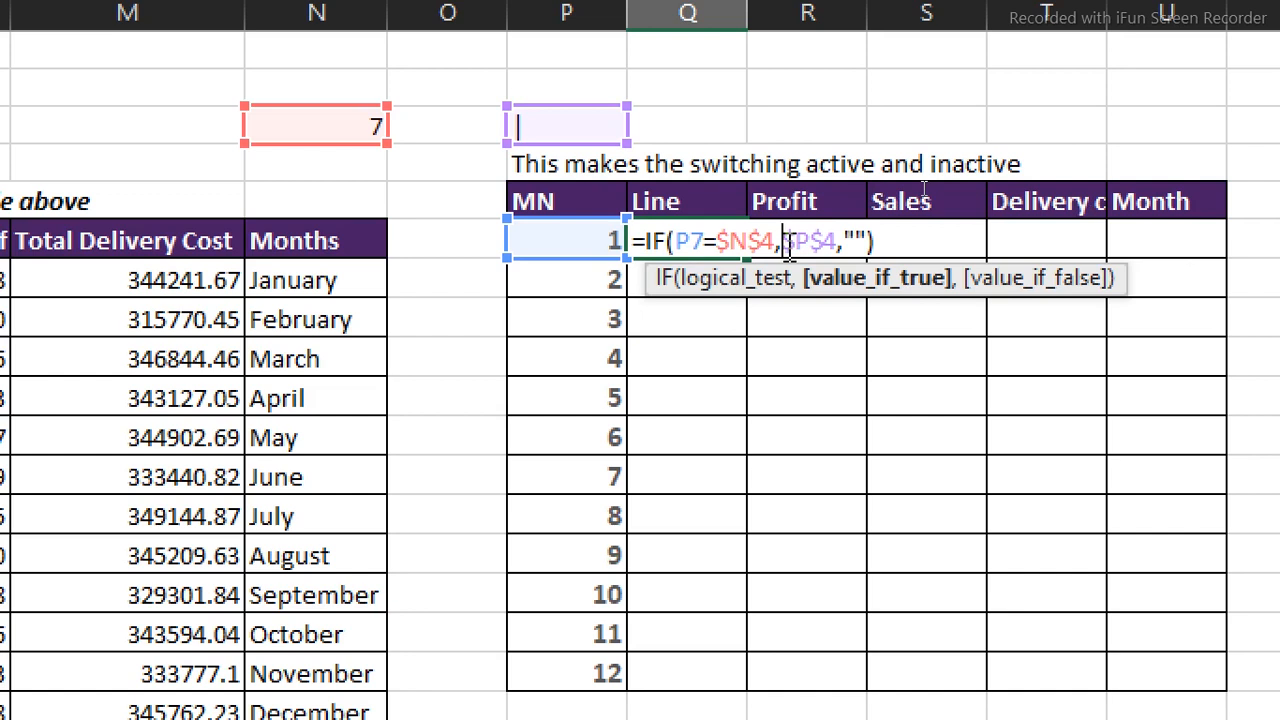
key(Return)
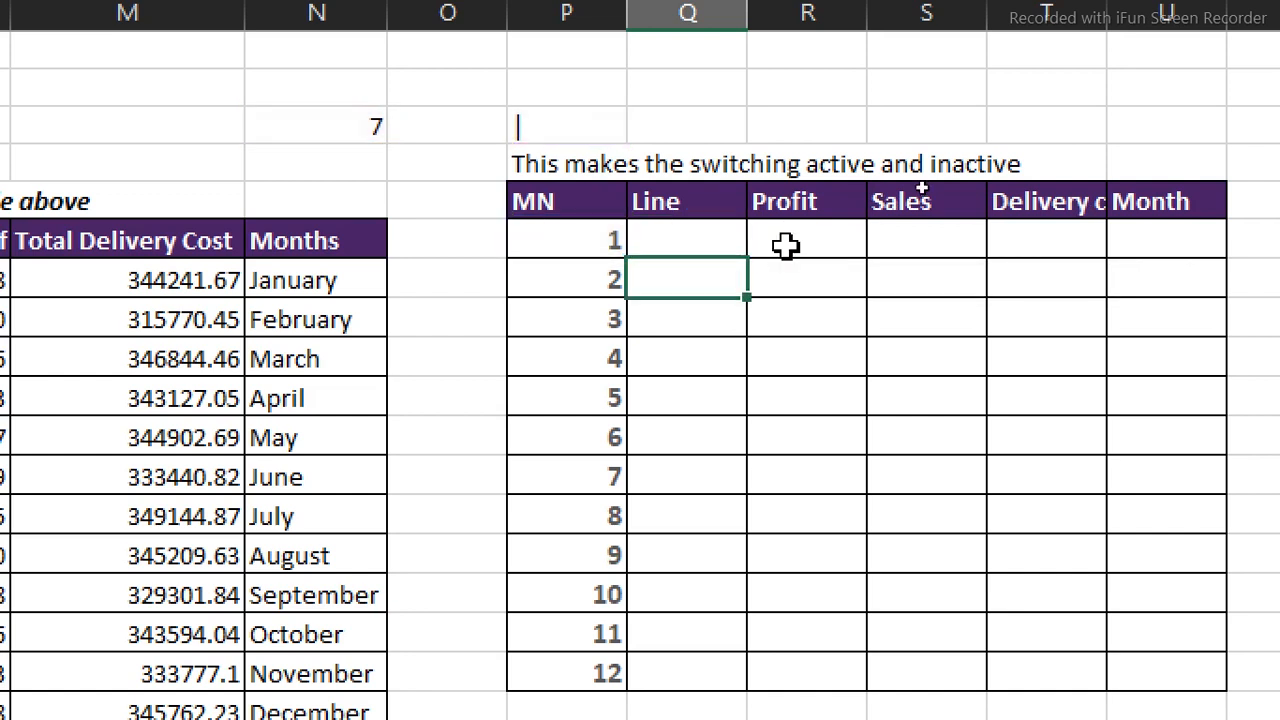
- Fill the Q7 formula down the Line column to Q18, covering all 12 month numbers
click(697, 228)
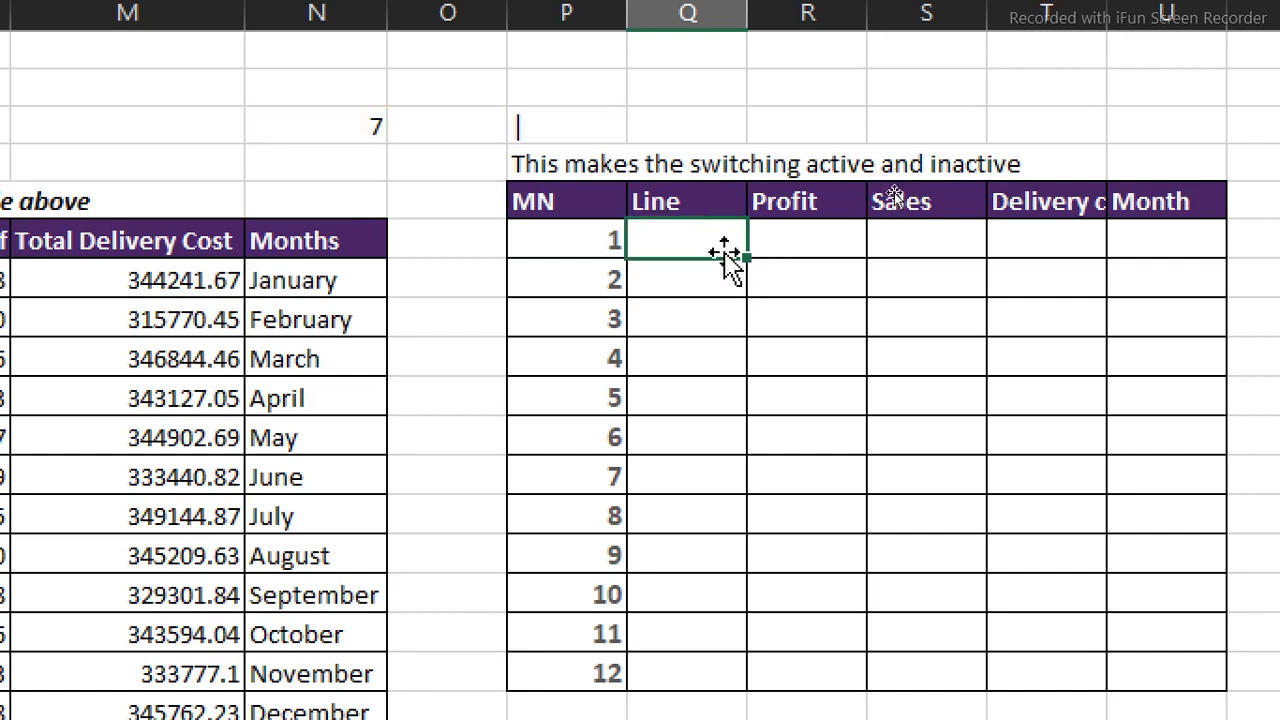
double_click(747, 257)
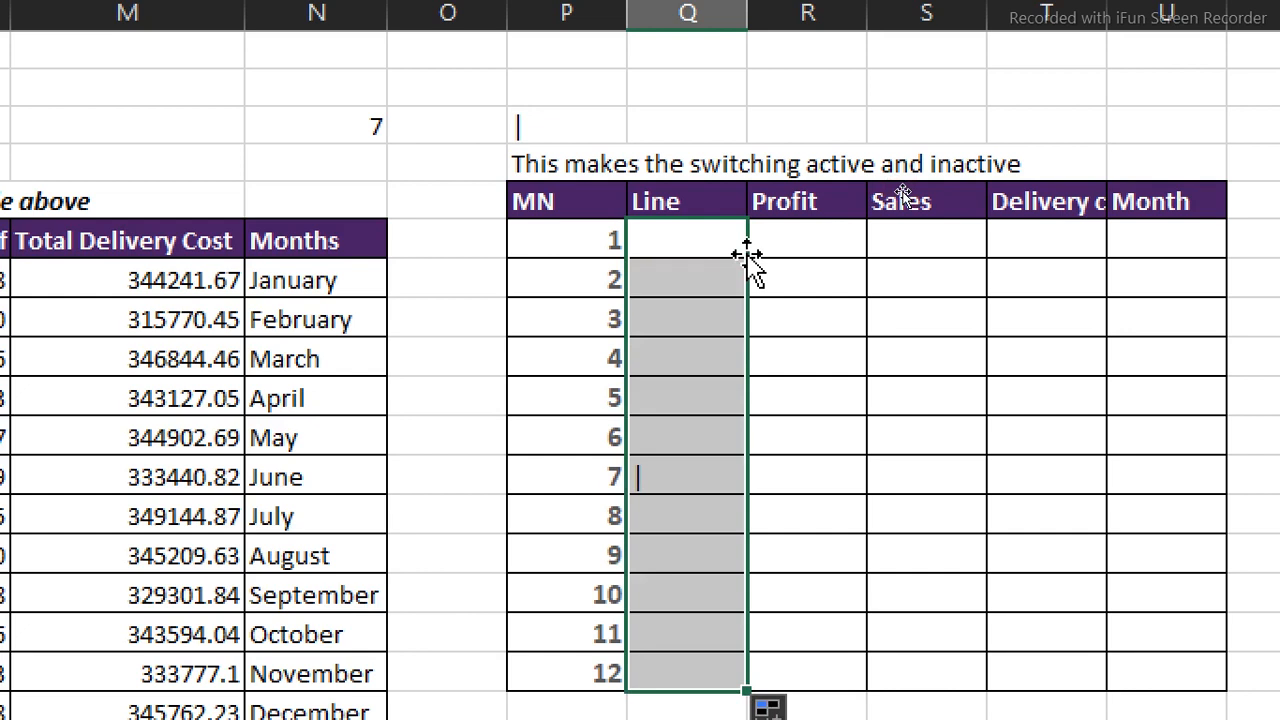
click(664, 490)
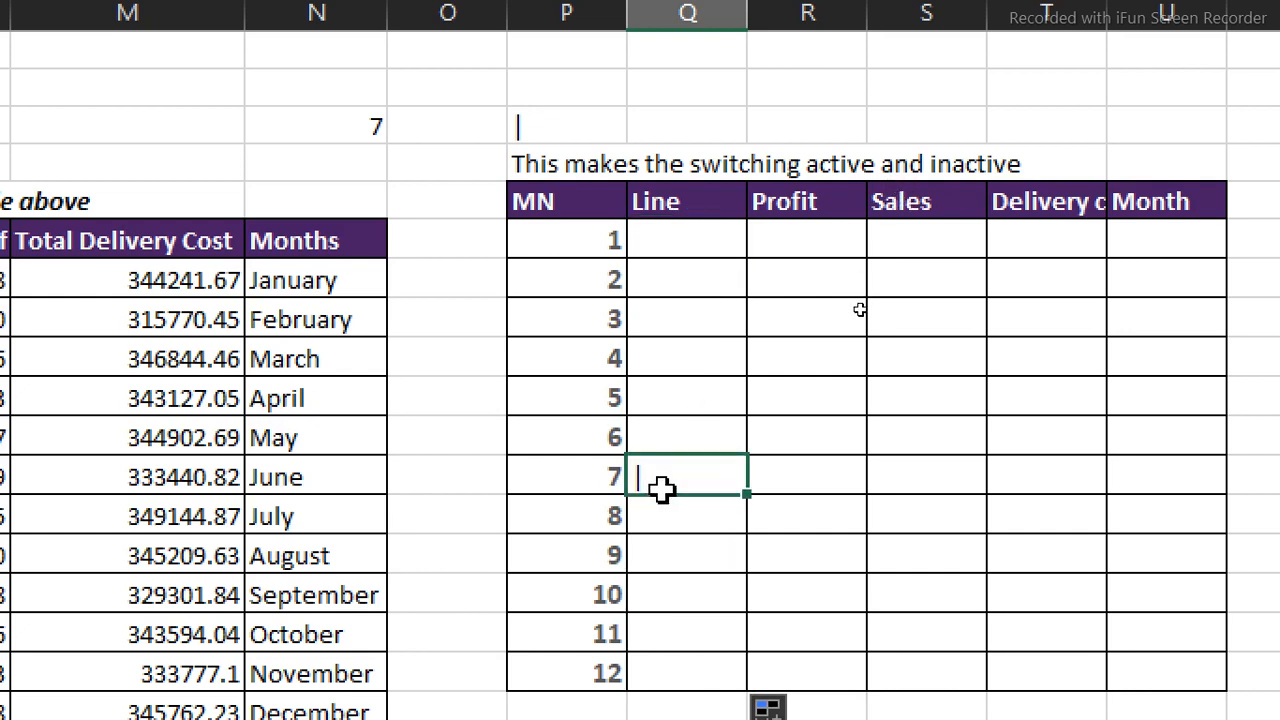
- Test the Line column's switching by setting the month number in N4 to 1 and finally to 2
click(298, 130)
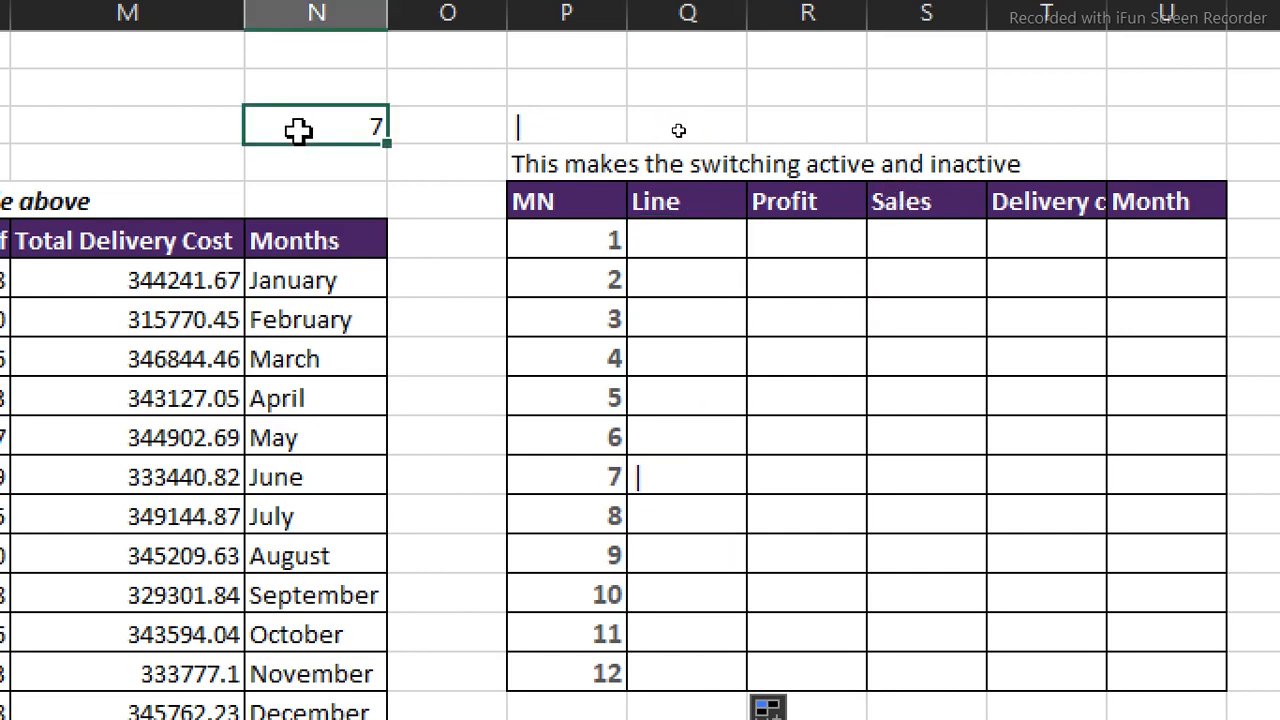
text(1)
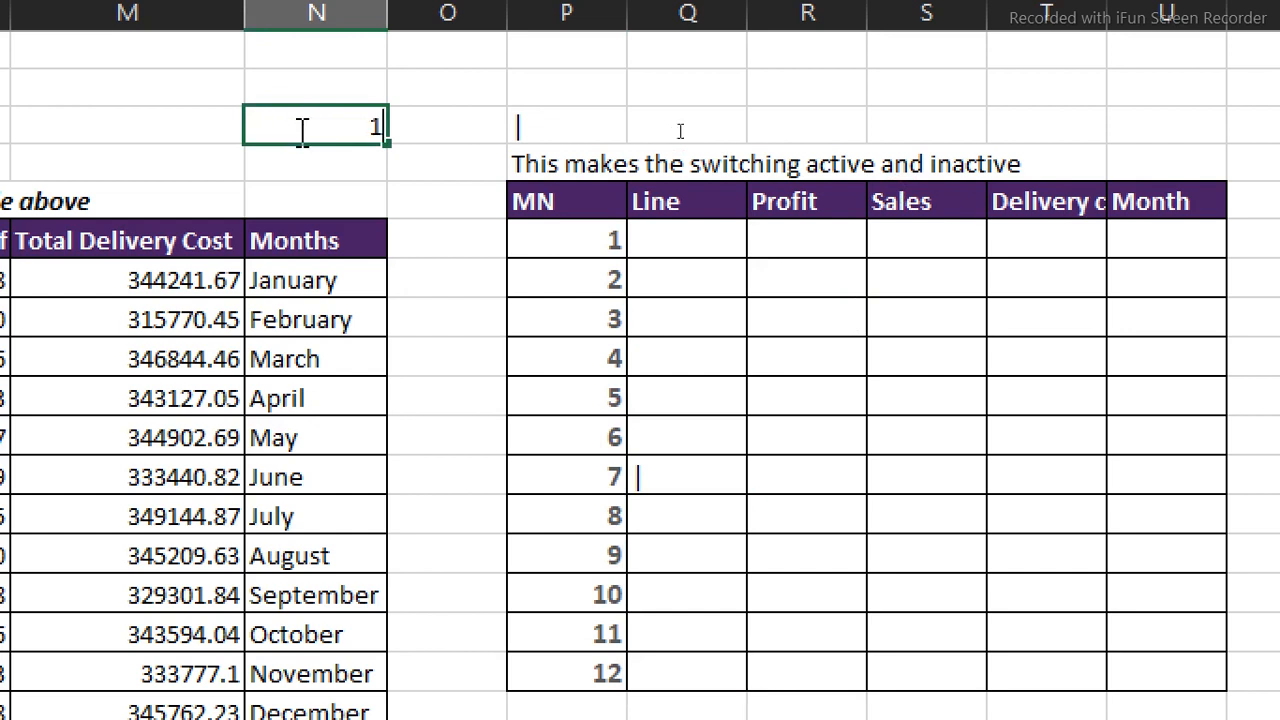
click(407, 187)
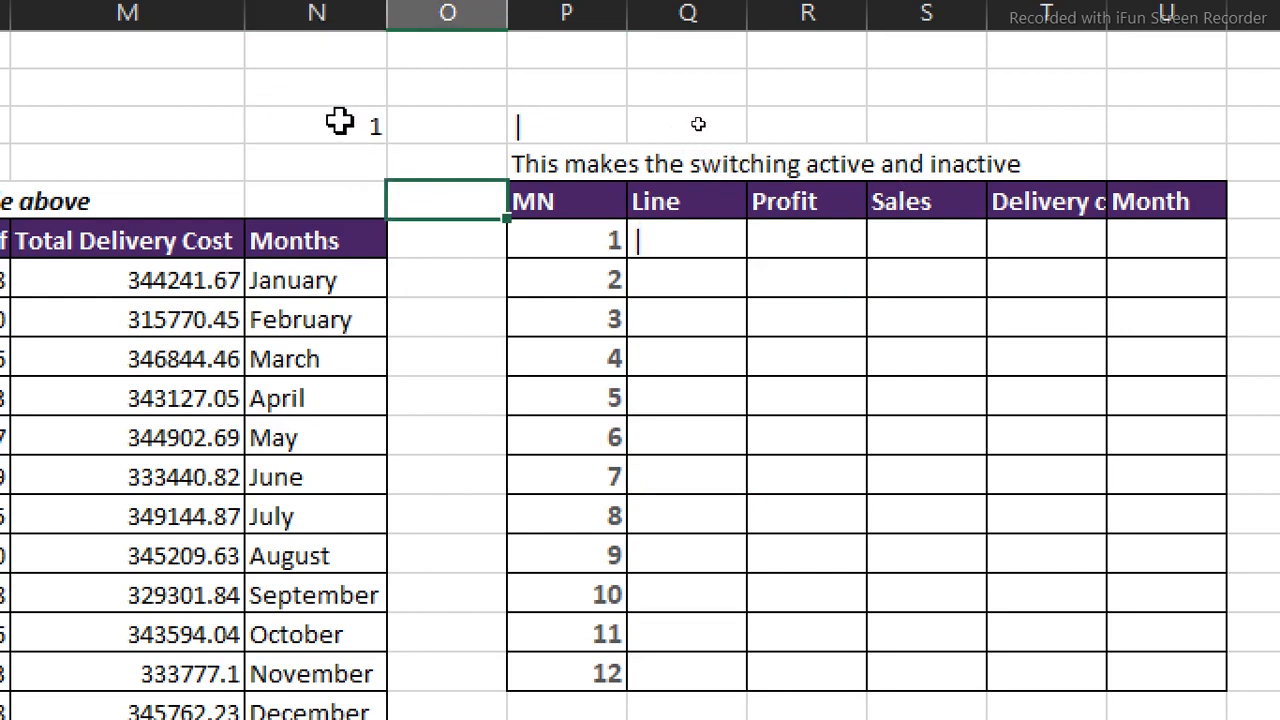
click(338, 120)
text(2)
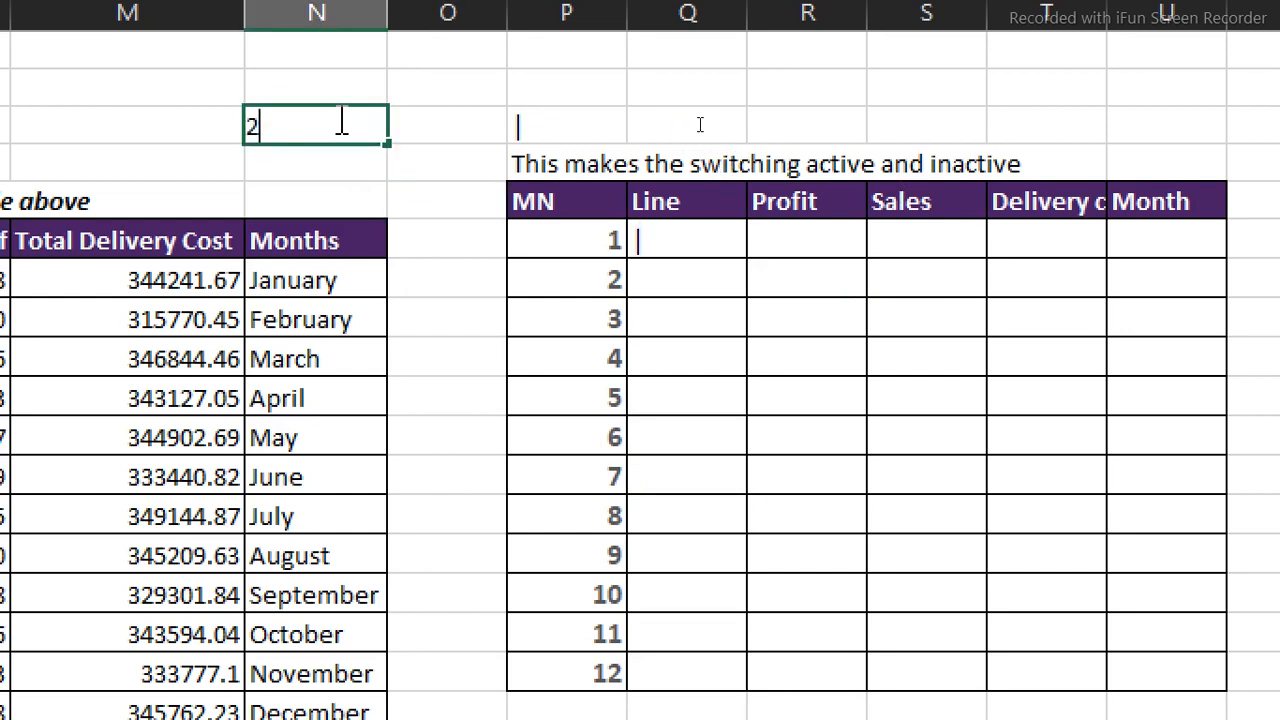
click(422, 204)
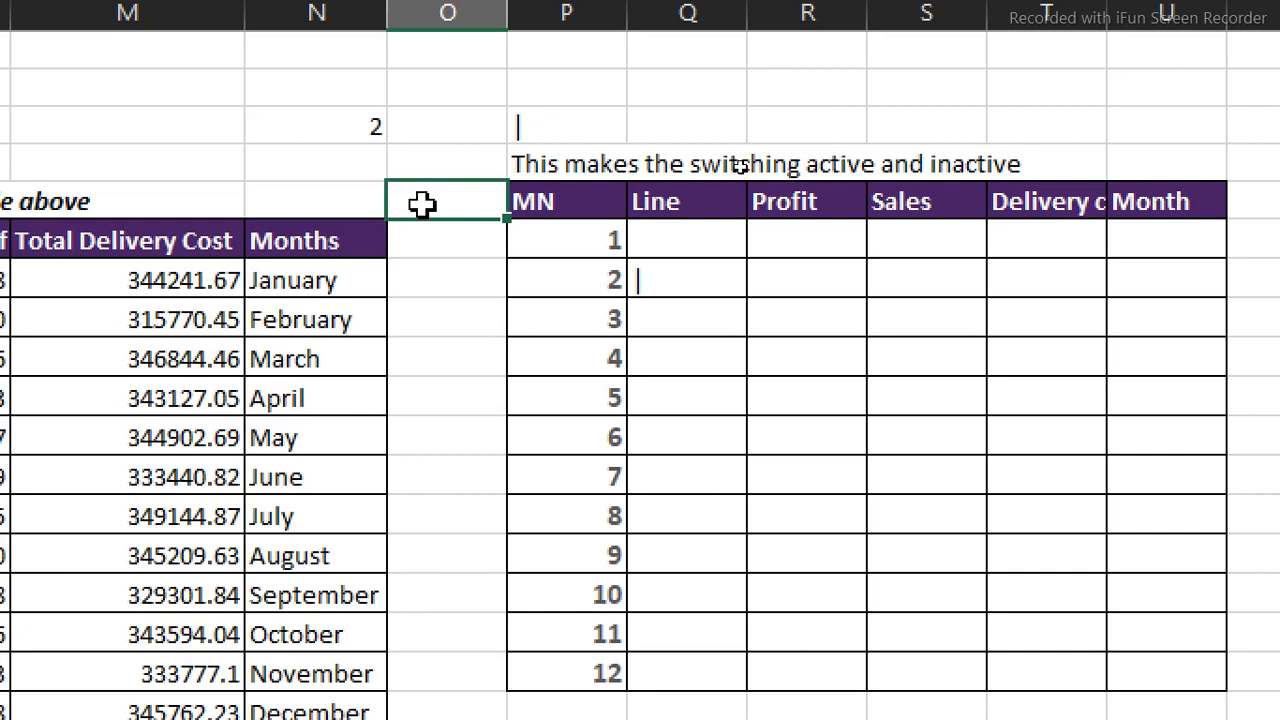
- Start an IF formula in R7 under Profit with the logical test P7=$N$4
click(806, 246)
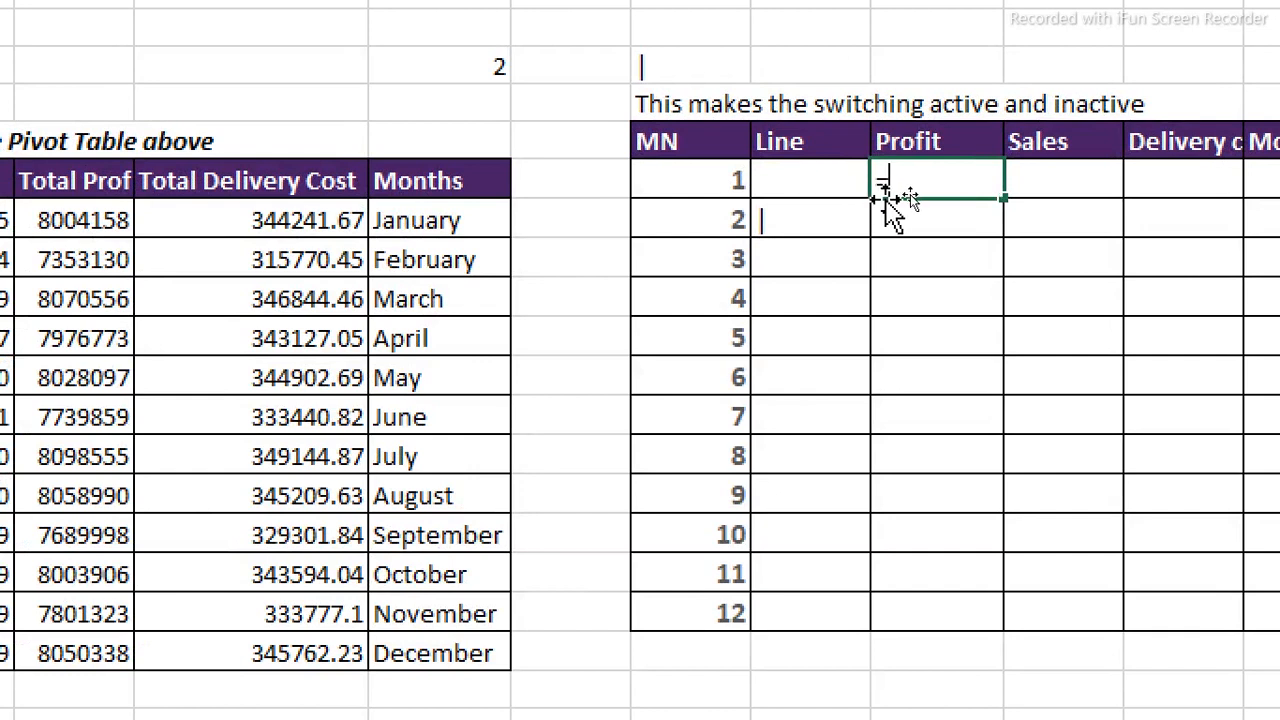
text(if)
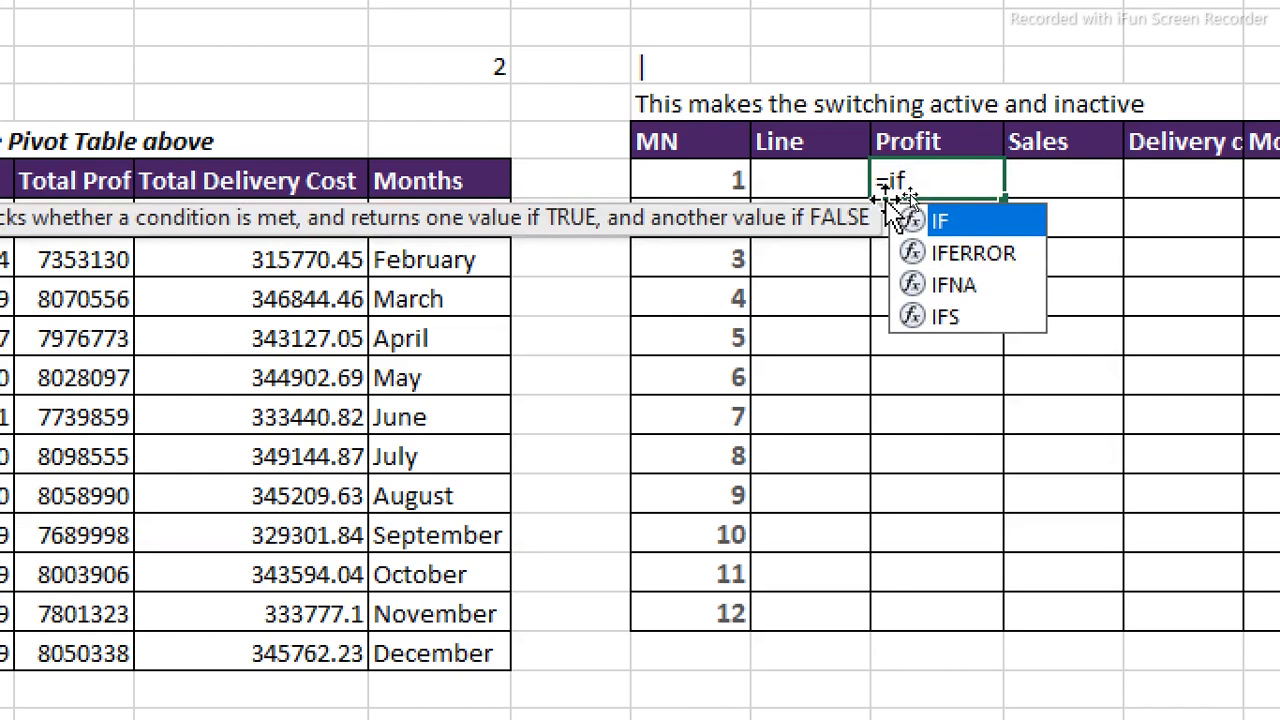
key(Tab)
click(713, 181)
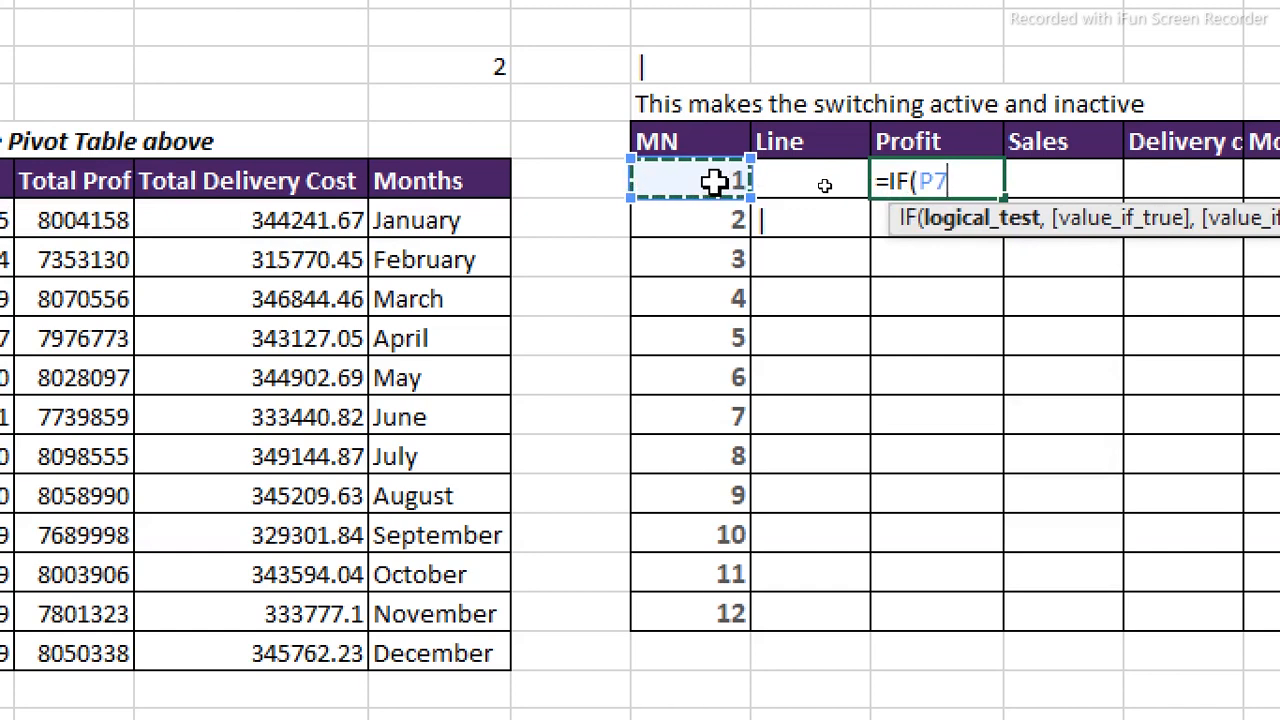
text(=)
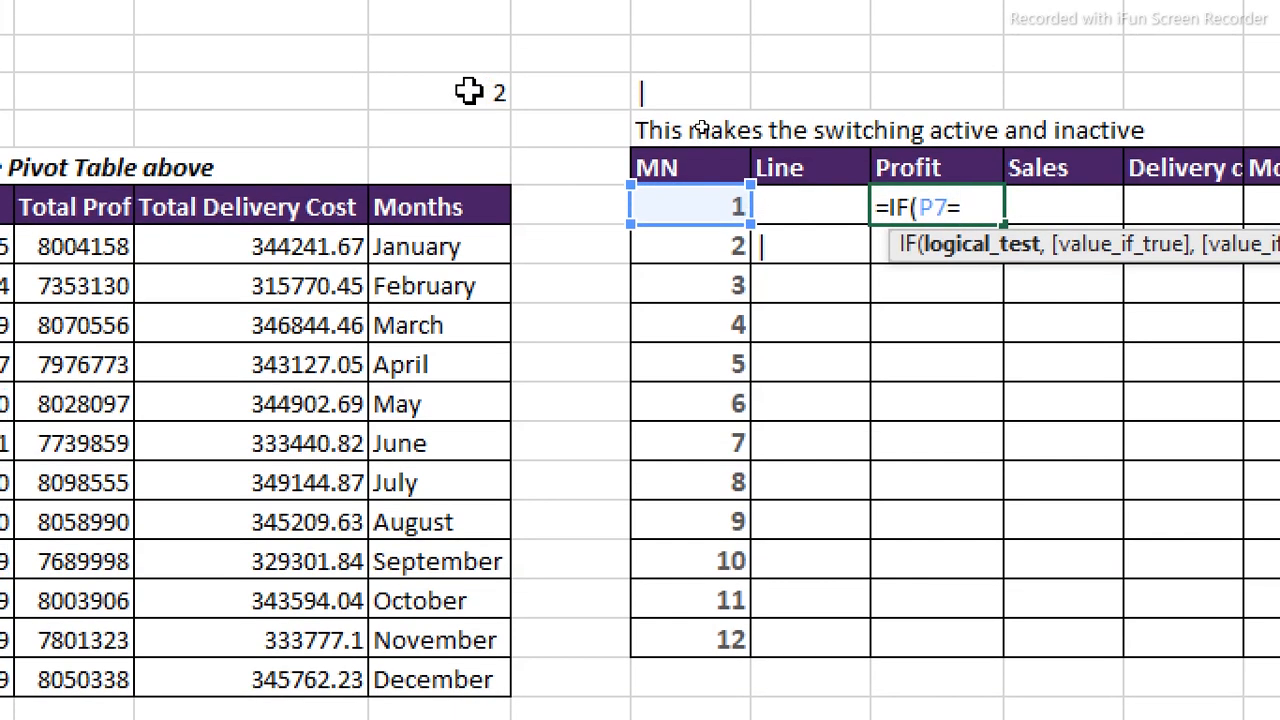
click(469, 92)
key(F4)
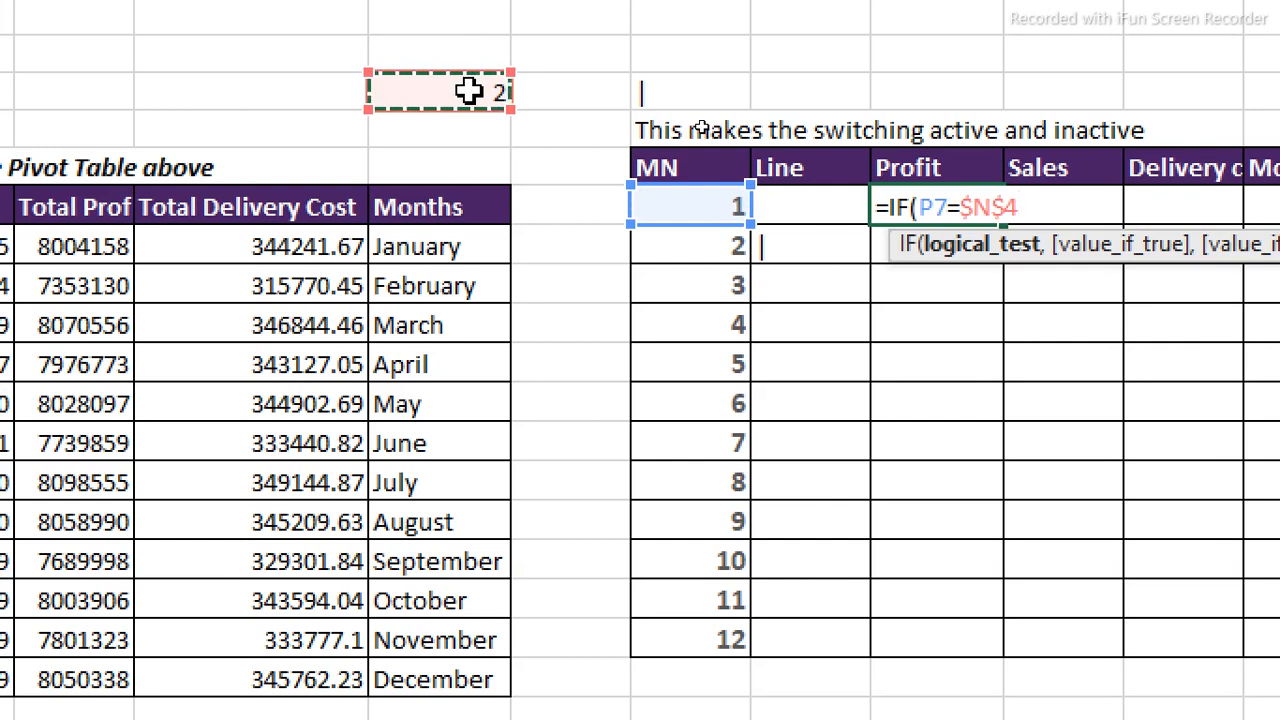
text(,)
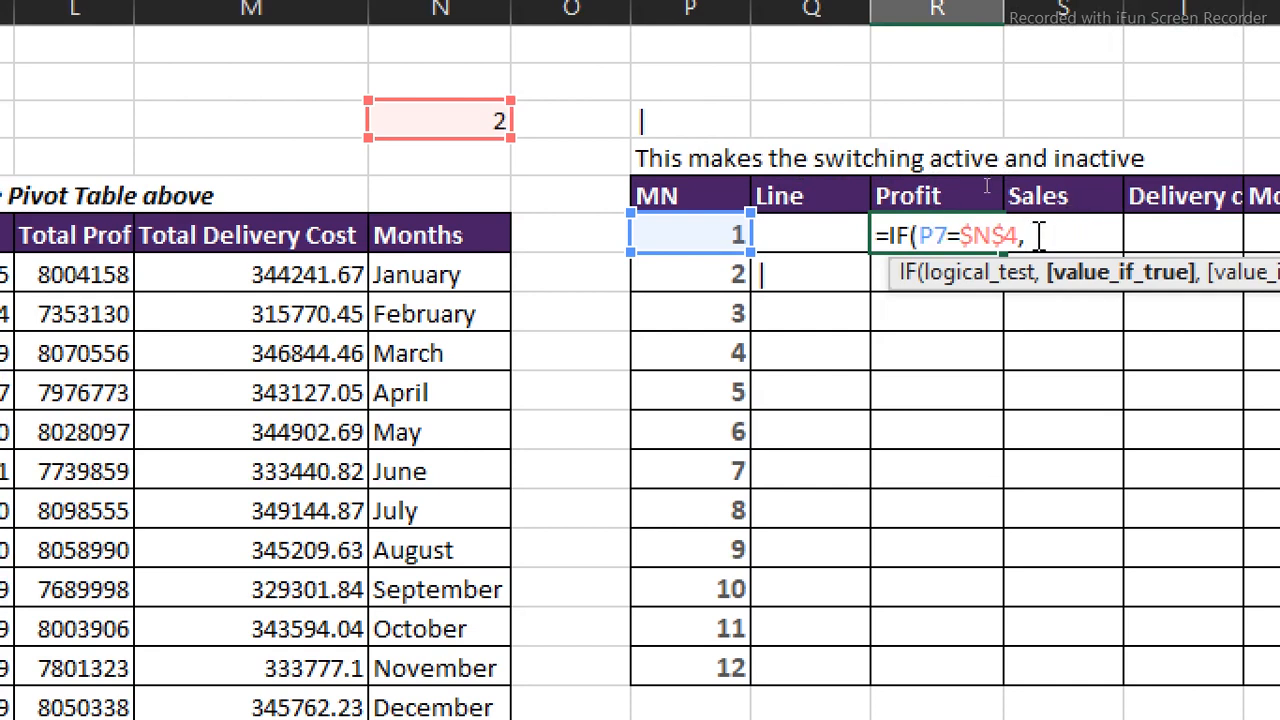
- Add a VLOOKUP as R7's true result, with P7 as the lookup value and J8:N19 as the table array
text(vl)
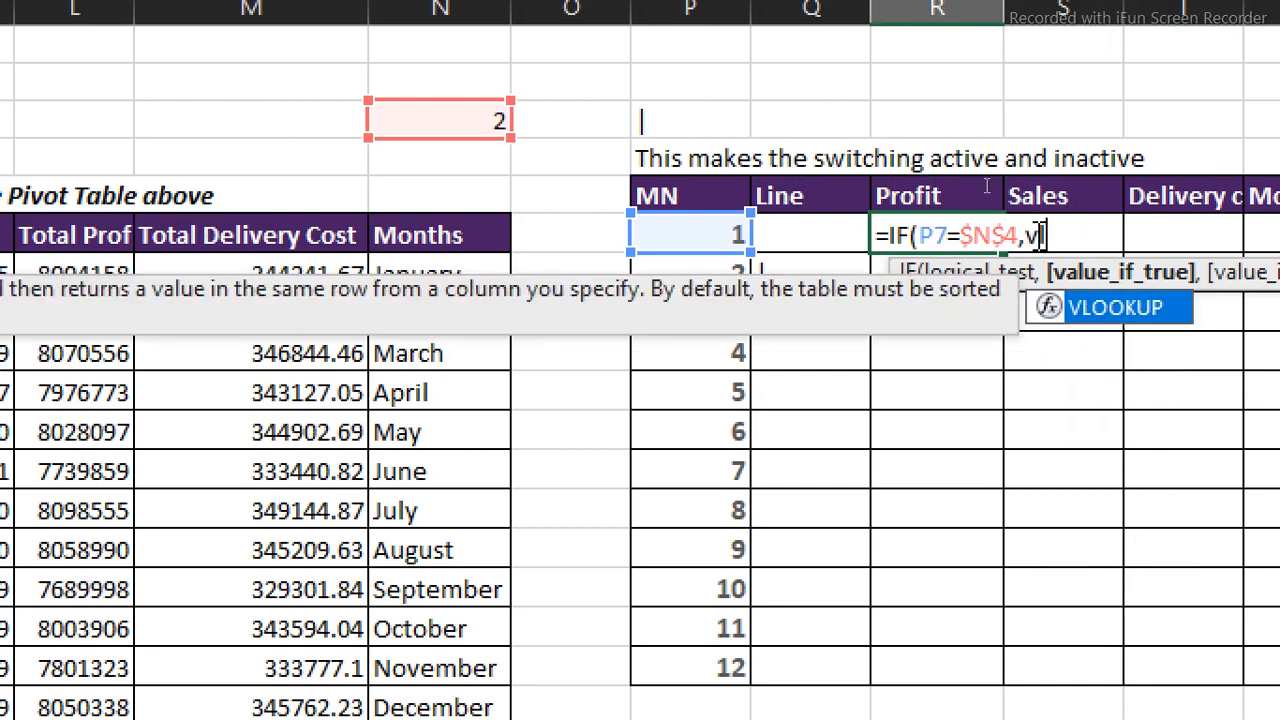
key(Tab)
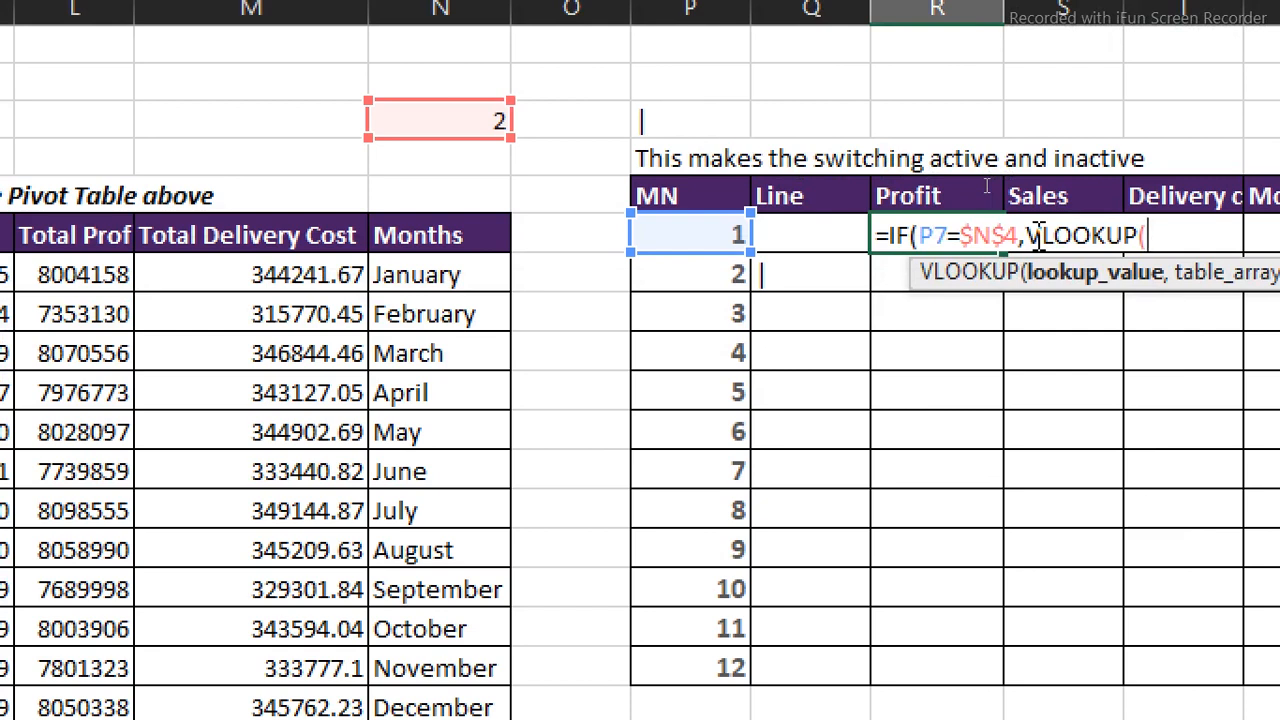
click(706, 235)
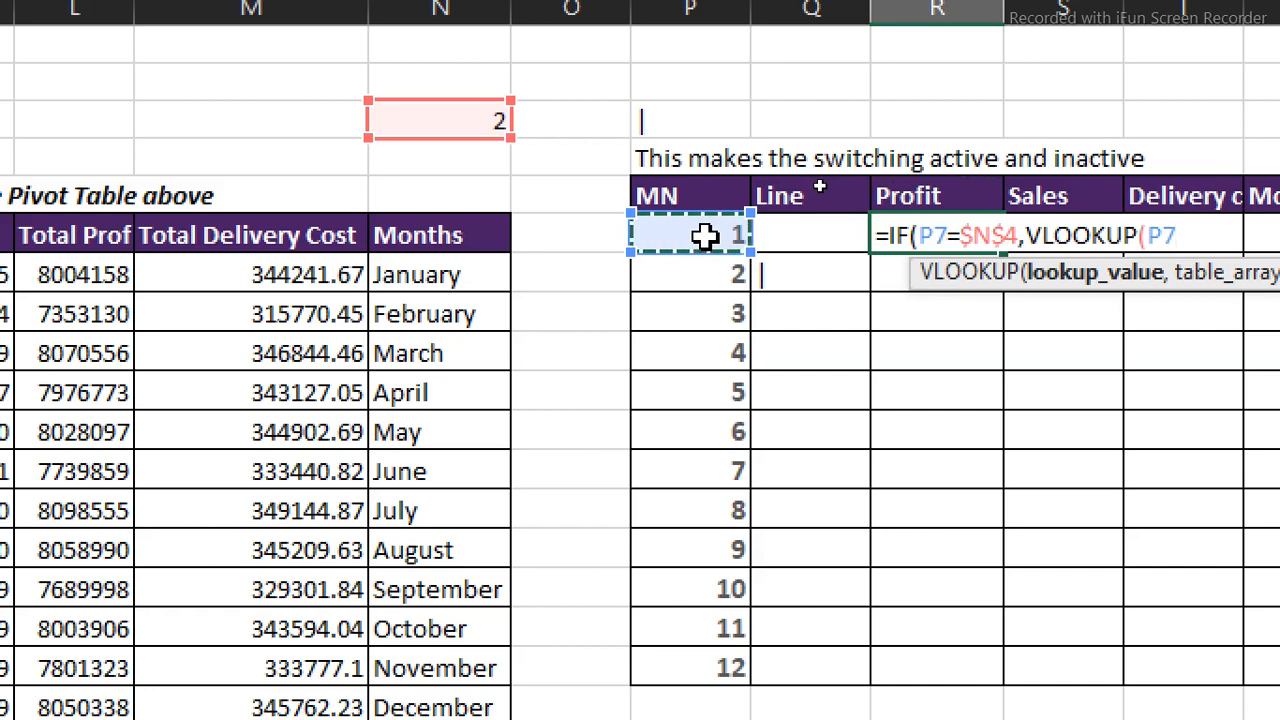
text(,)
scroll(1128, 143, right, 3)
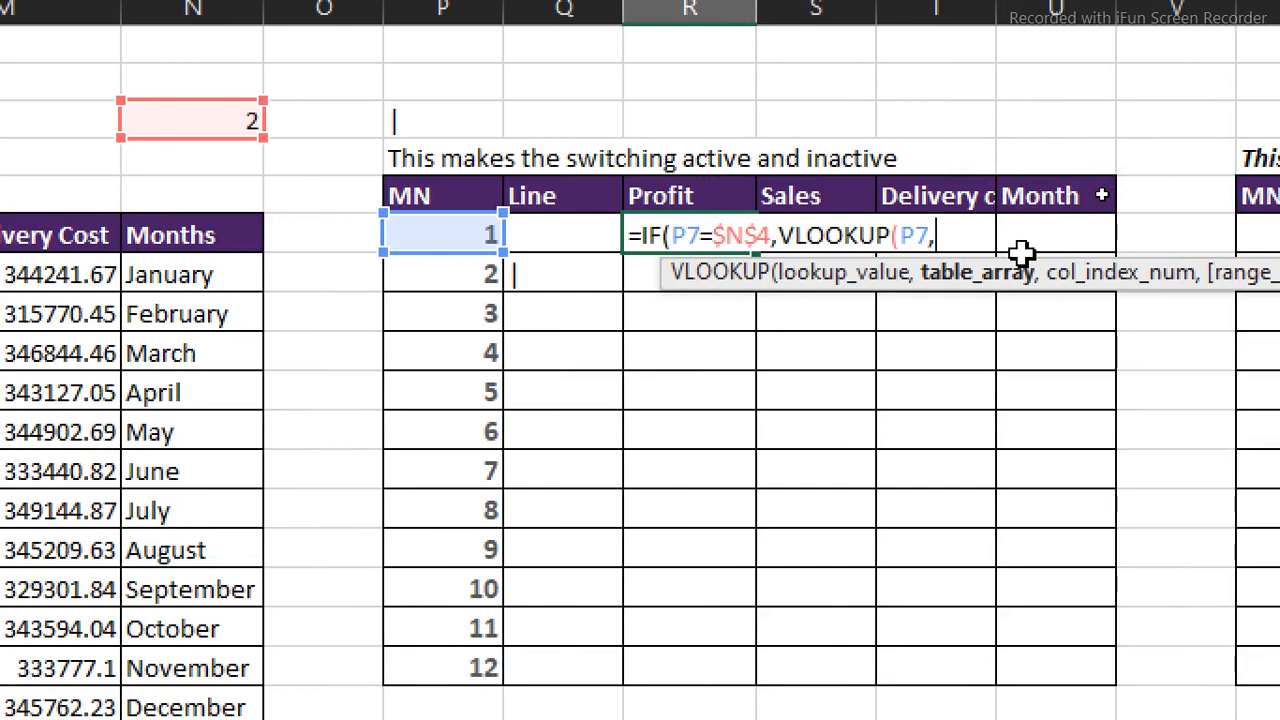
scroll(171, 234, left, 5)
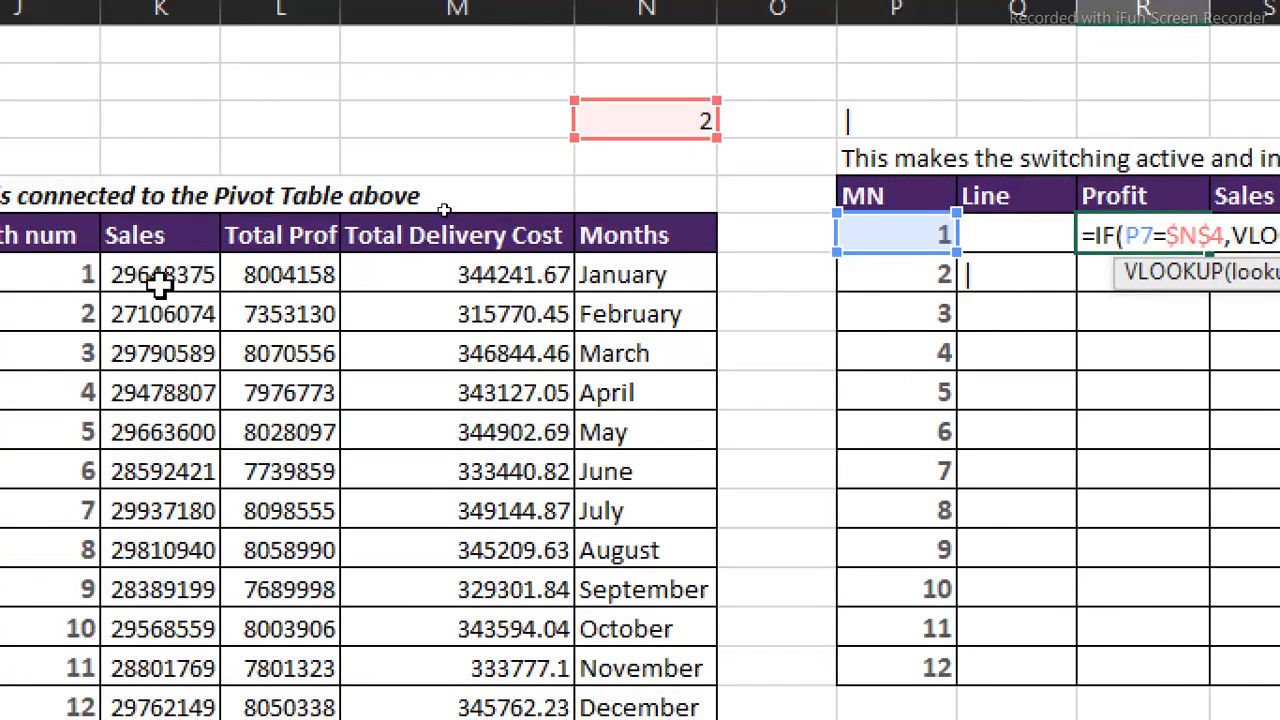
scroll(160, 283, left, 1)
drag(157, 274, 596, 693)
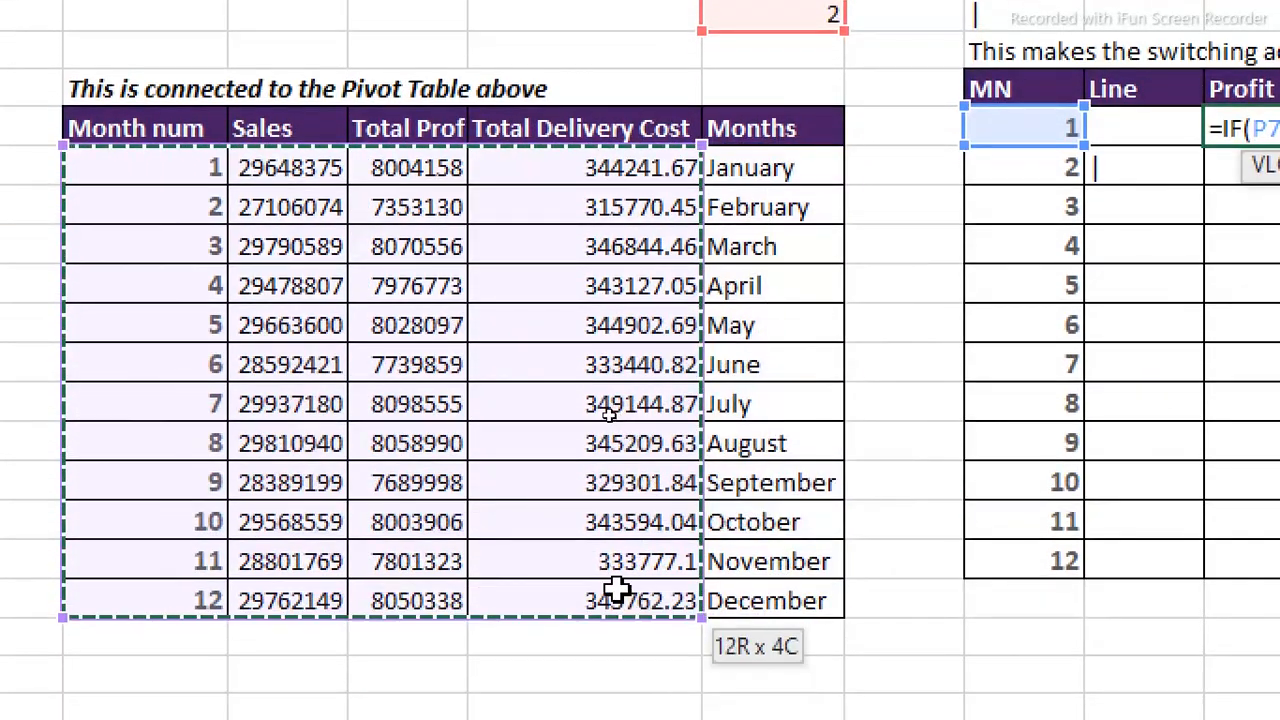
drag(617, 590, 755, 590)
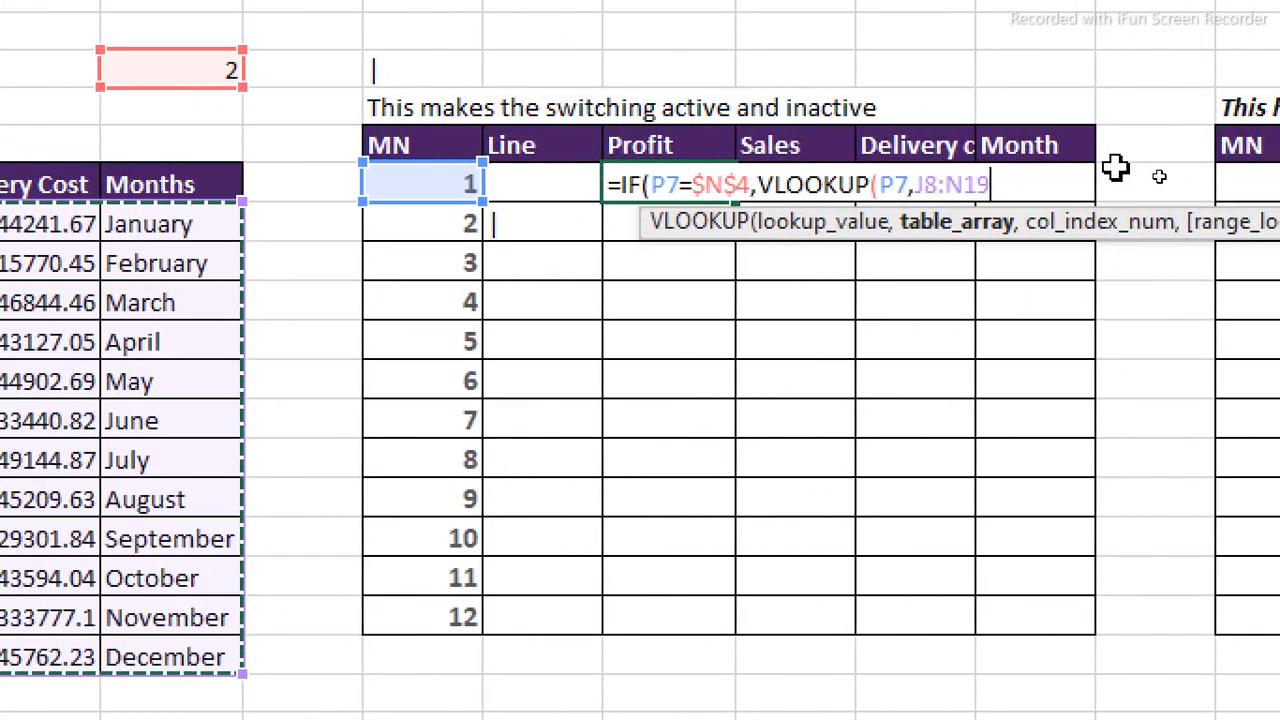
- Complete R7's VLOOKUP with column index 3 and match type 0, and fill the formula down the Profit column to R18
text(,3)
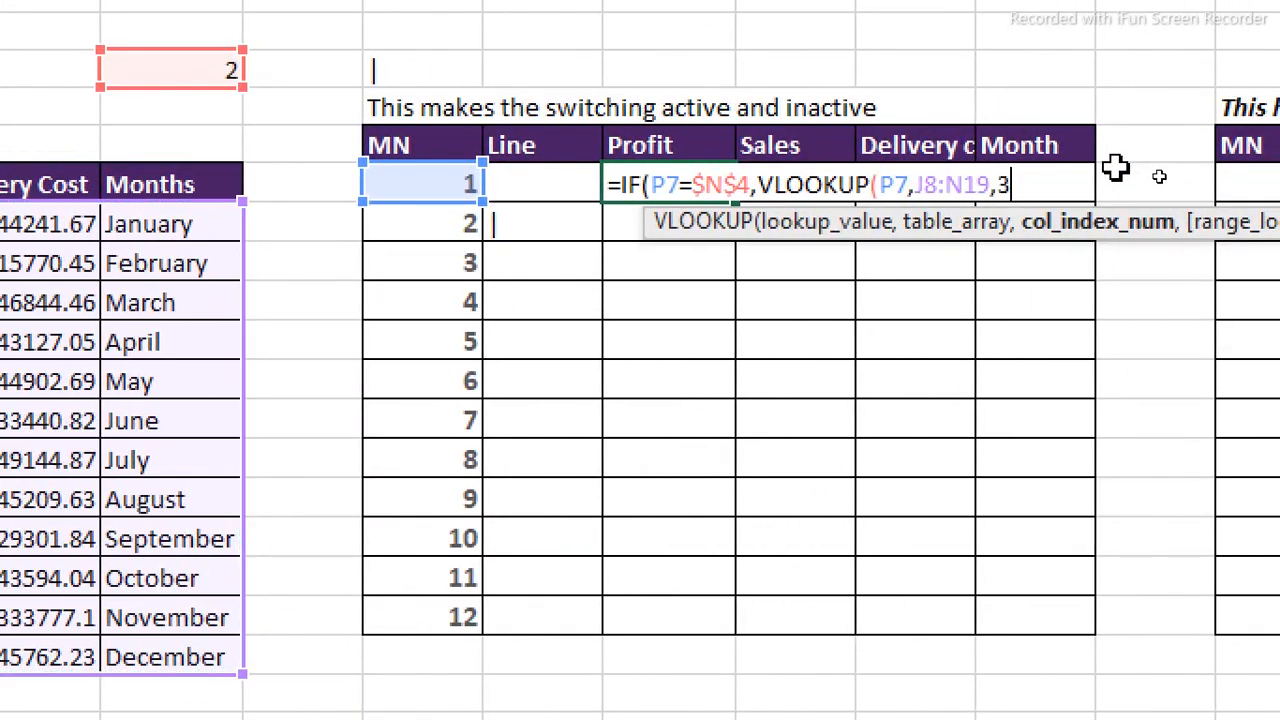
text(,)
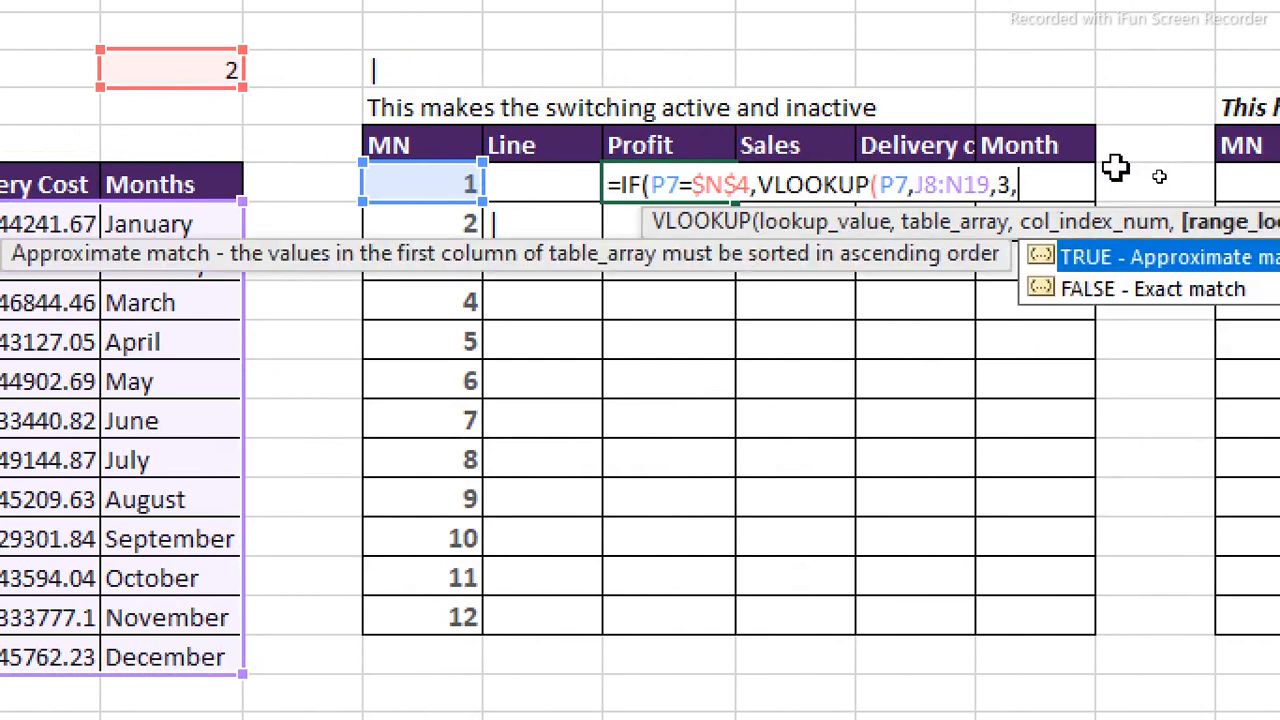
text(0)
text()))
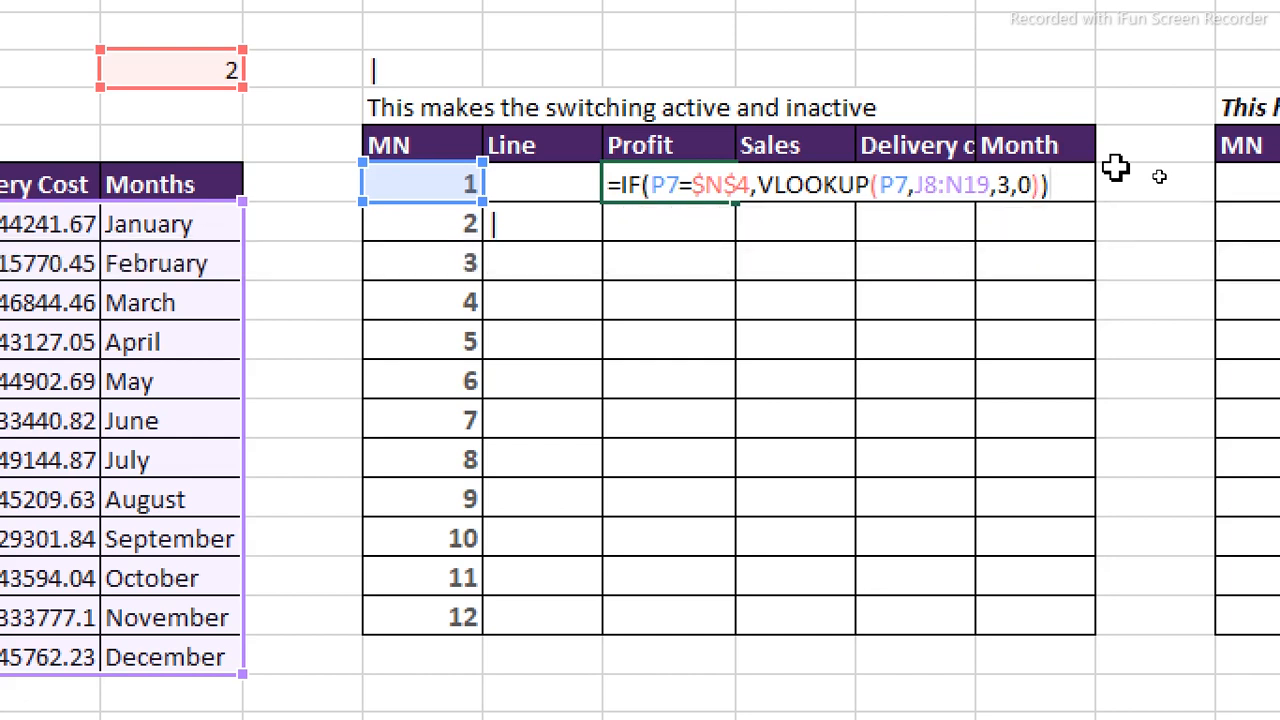
key(Return)
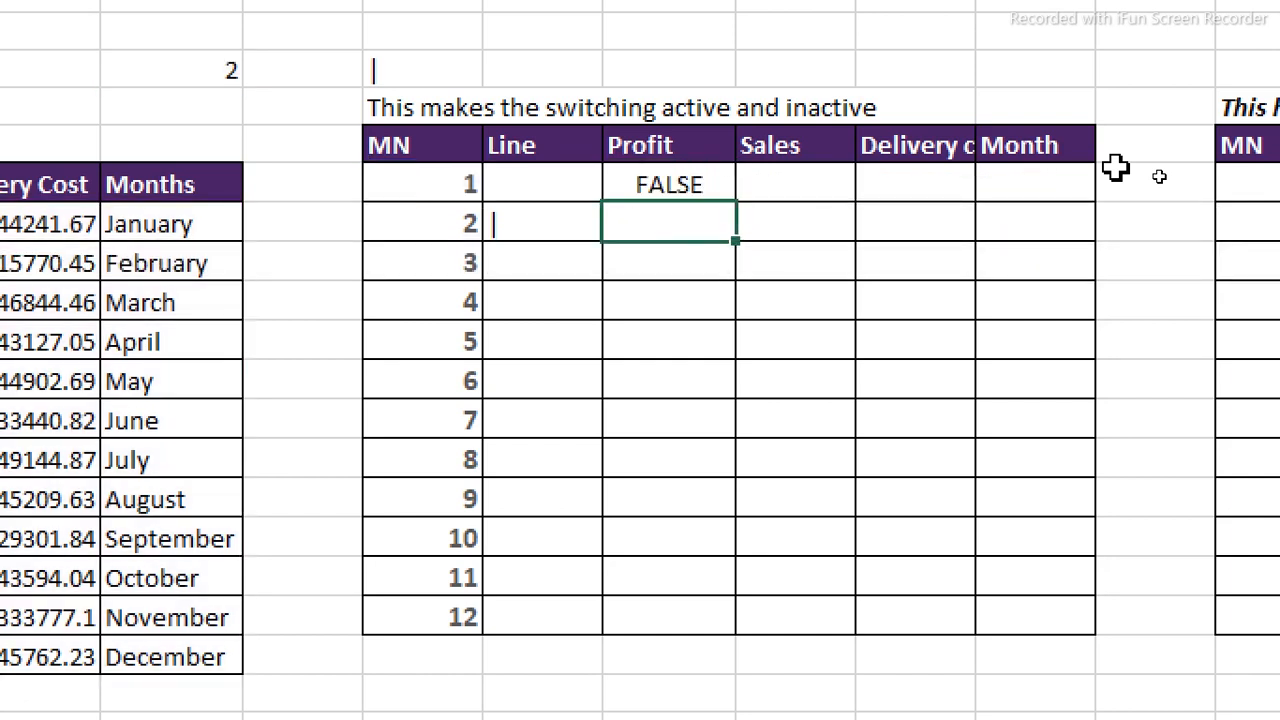
click(689, 178)
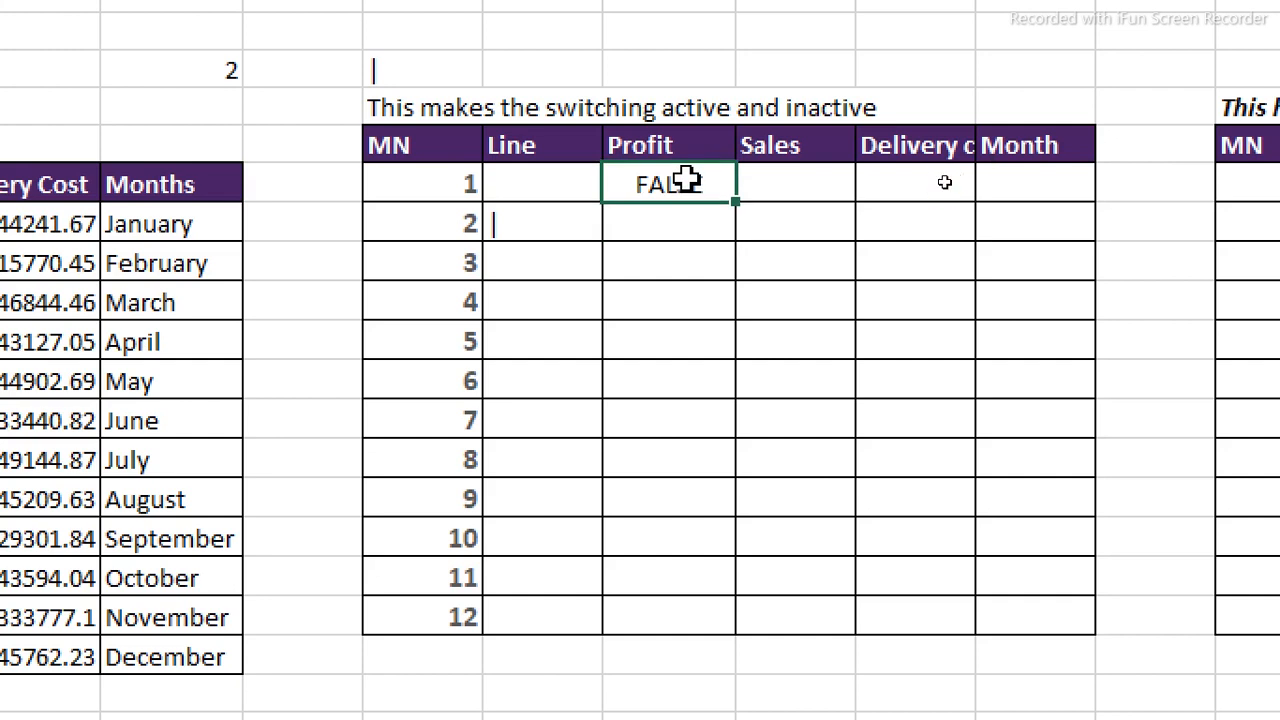
double_click(736, 203)
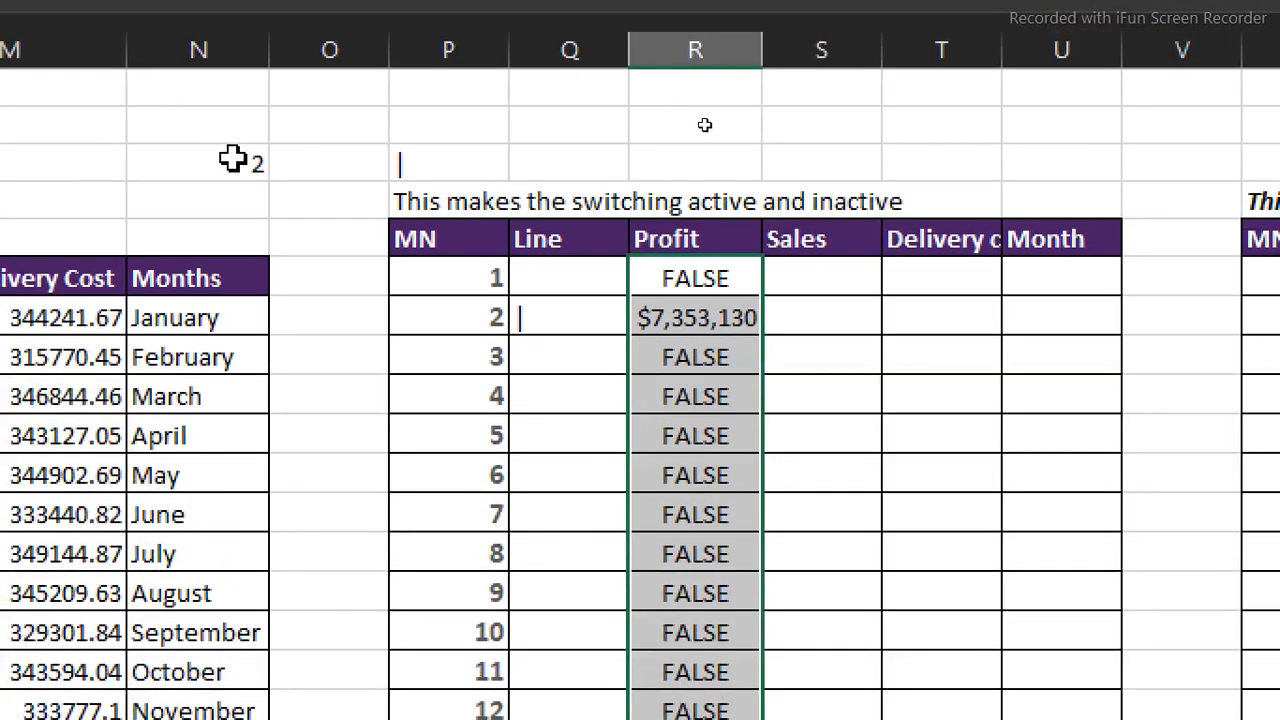
- Set the month number in N4 to 1 to test the Profit column's switching
click(206, 66)
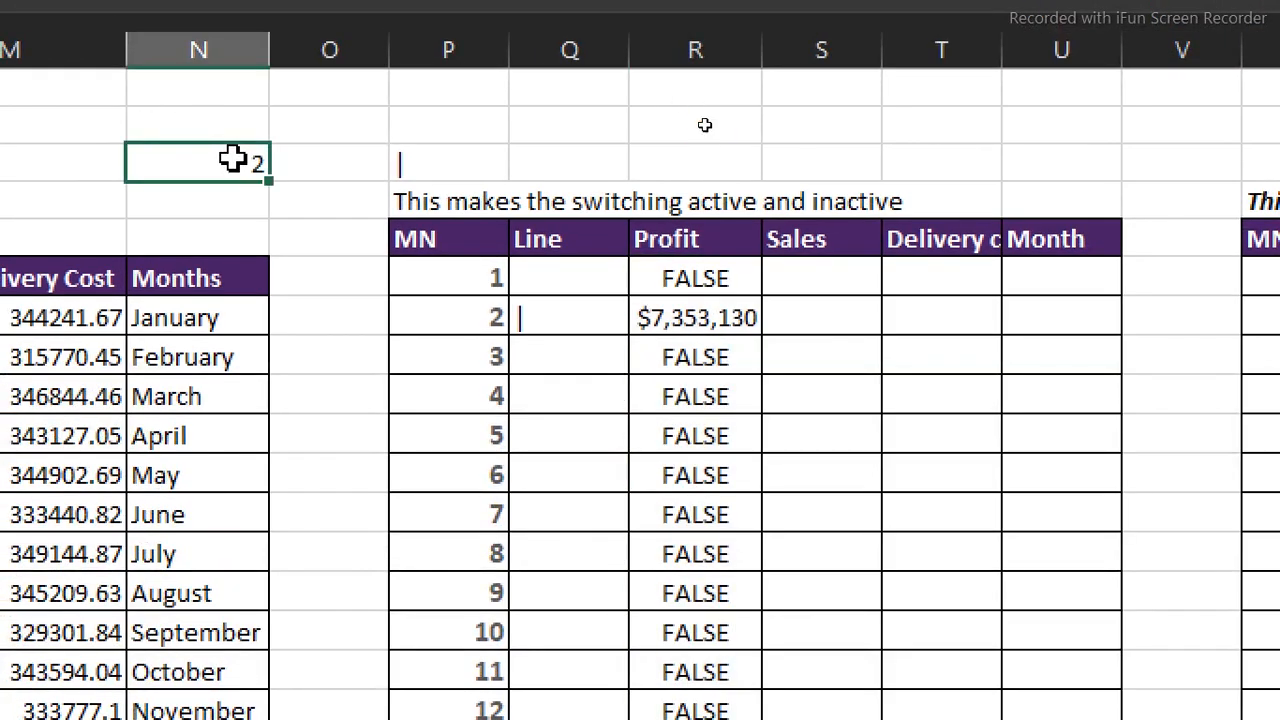
text(1)
key(Return)
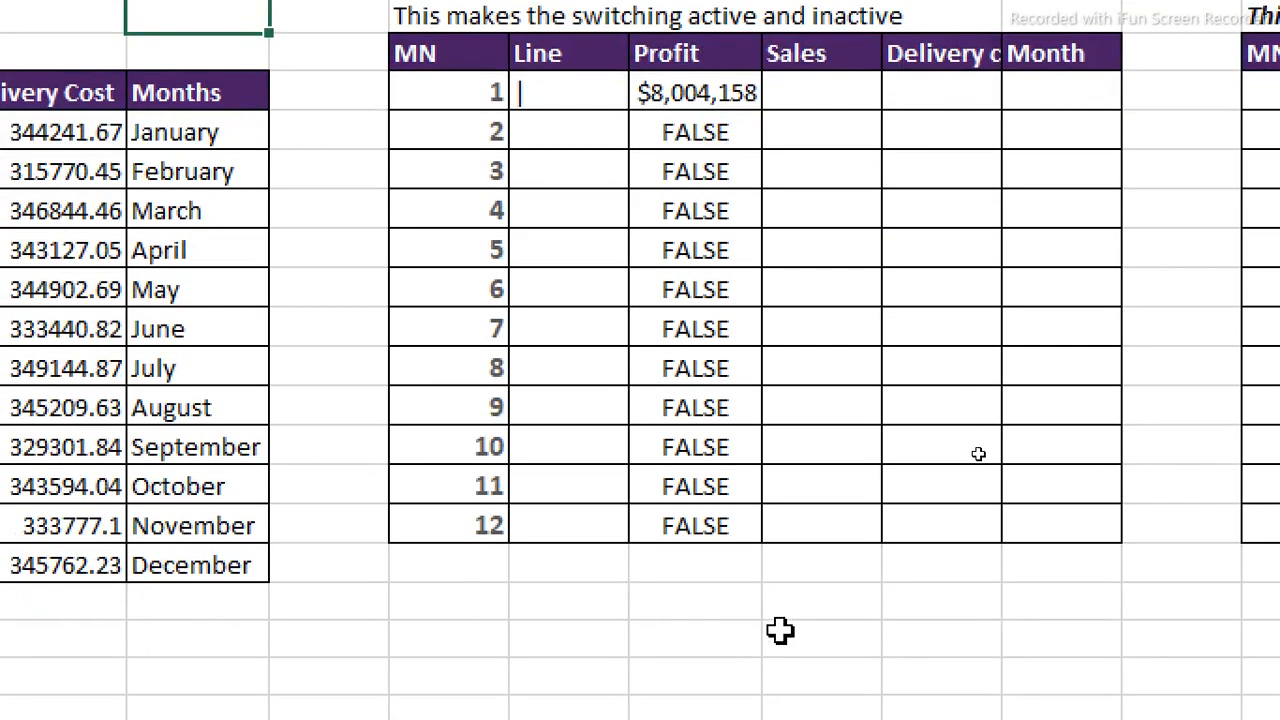
- Add empty text ("") as the false result of R7's IF formula, after the VLOOKUP
click(697, 278)
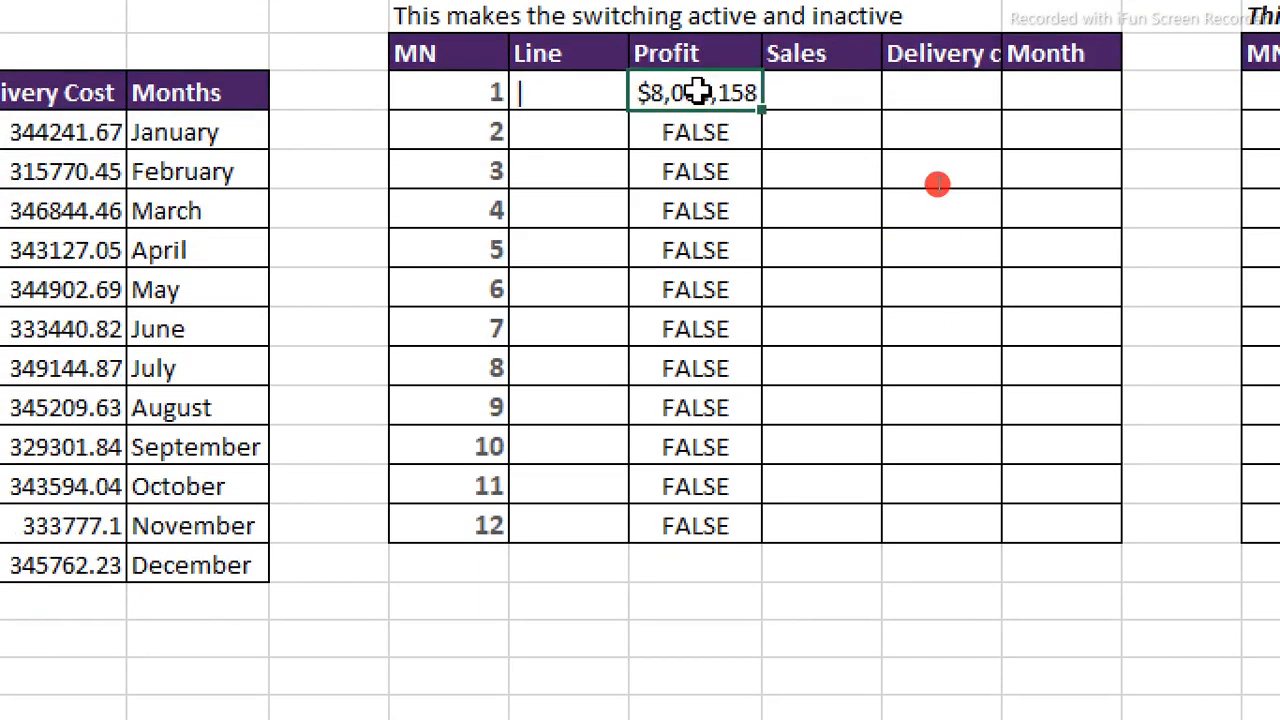
double_click(697, 92)
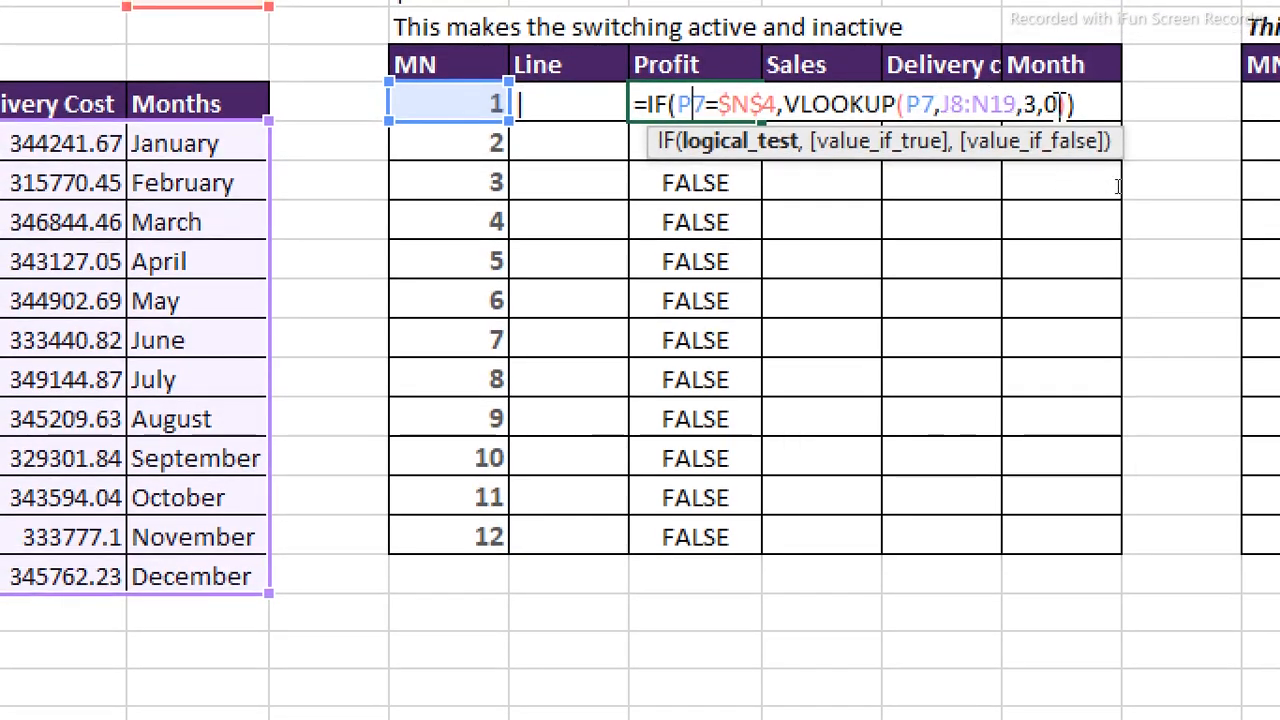
click(1068, 103)
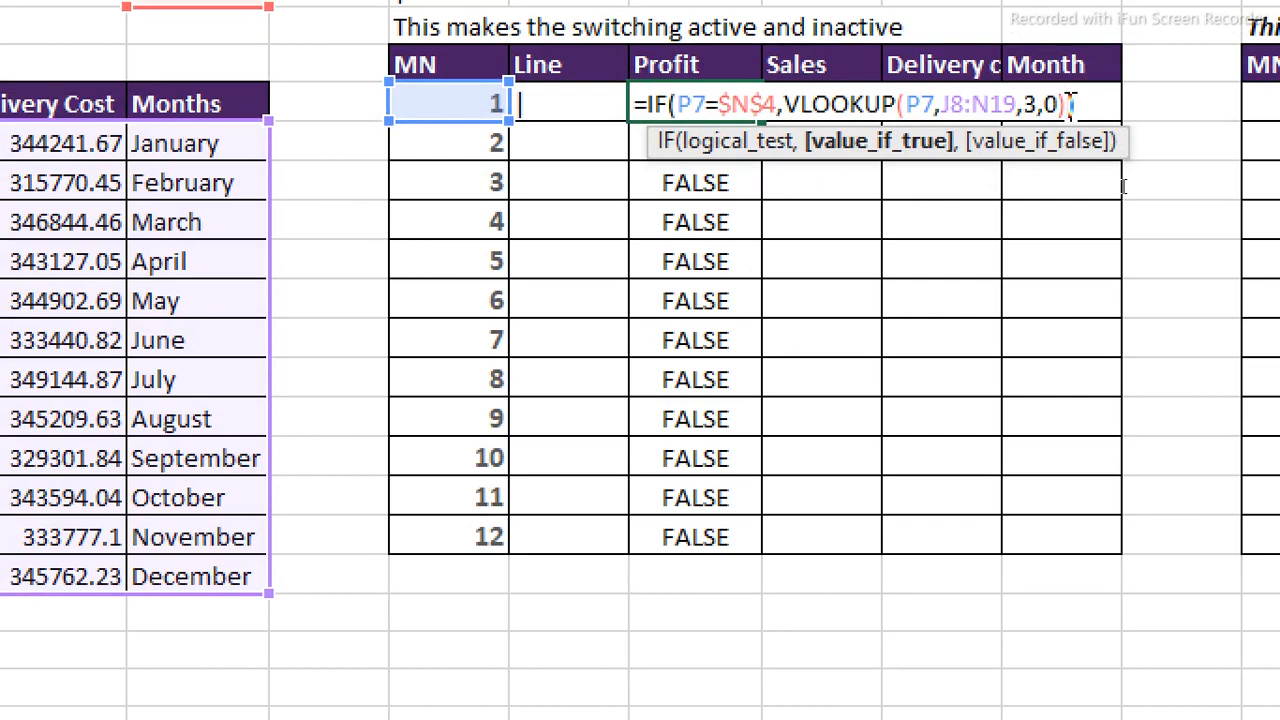
text(,)
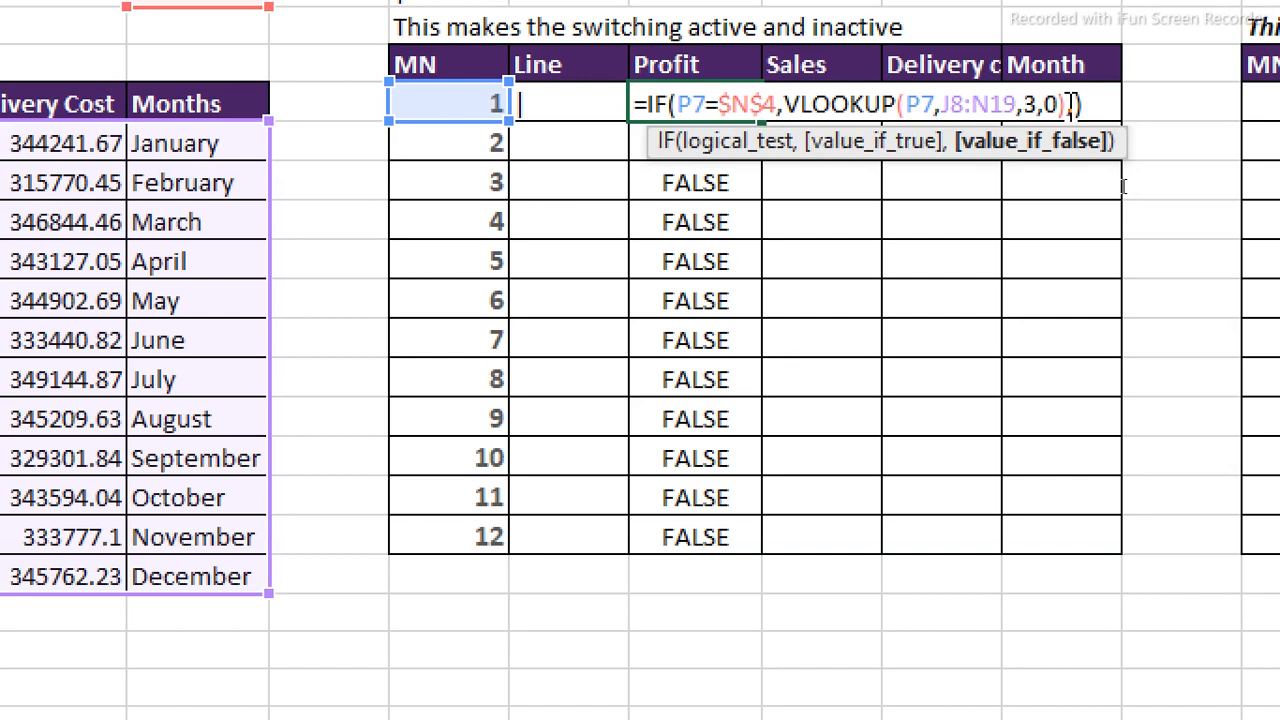
text("")
key(Return)
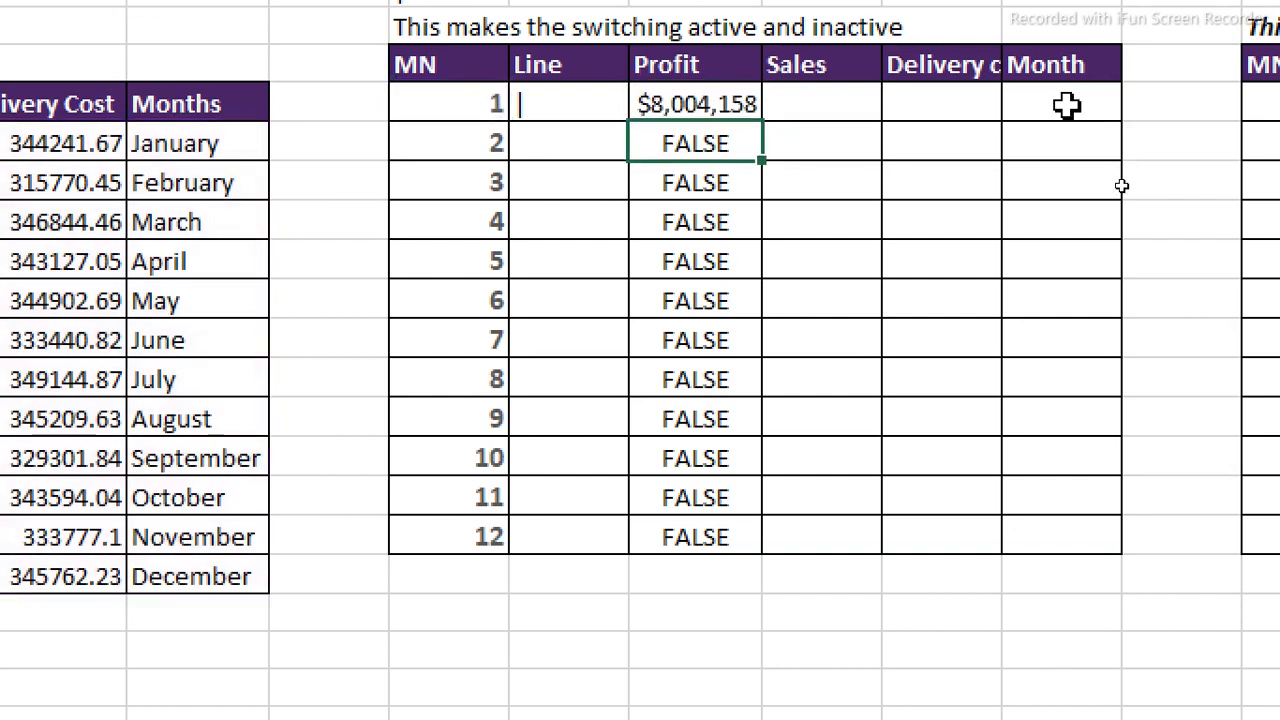
- Fill the corrected R7 formula down the Profit column to R18
scroll(1067, 105, up, 1)
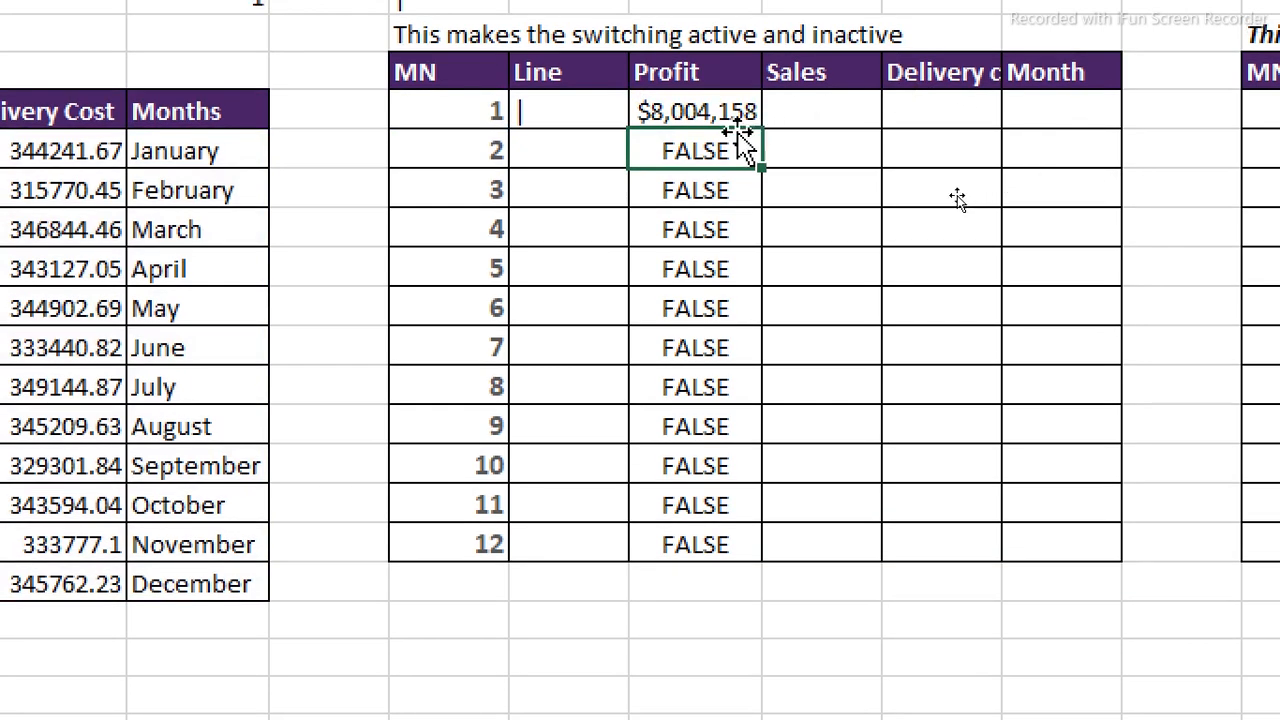
click(735, 105)
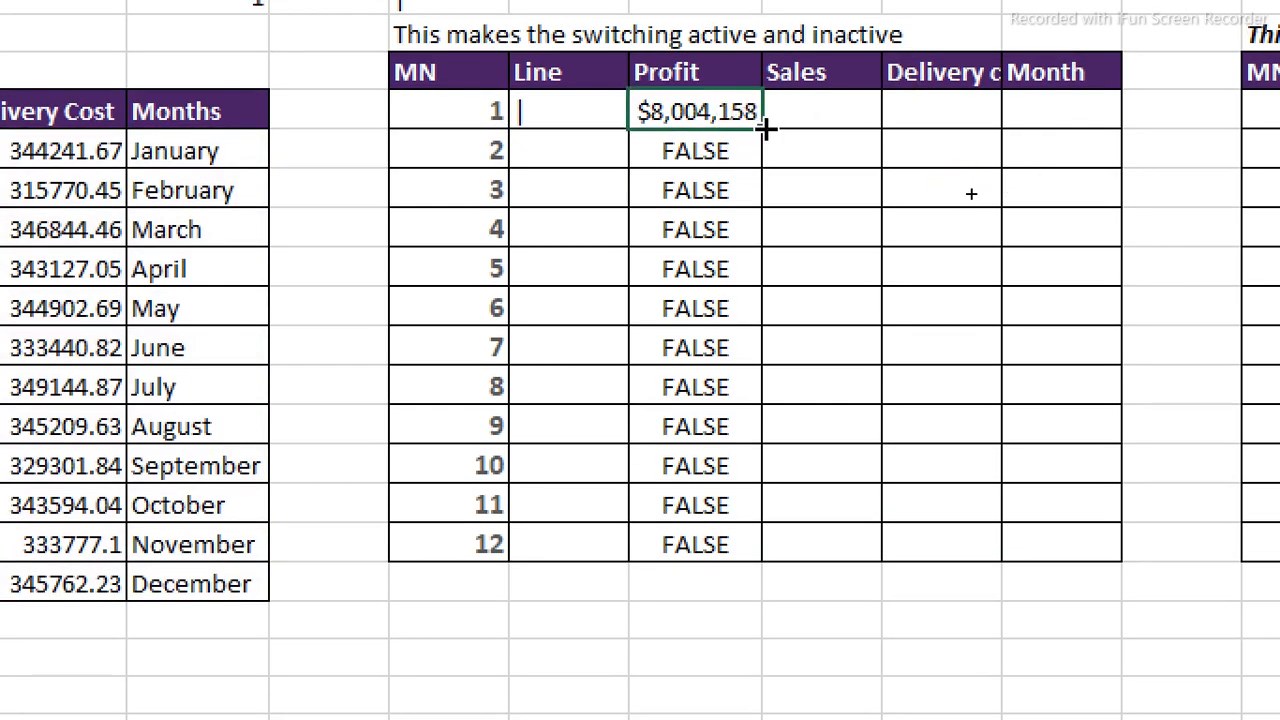
double_click(762, 128)
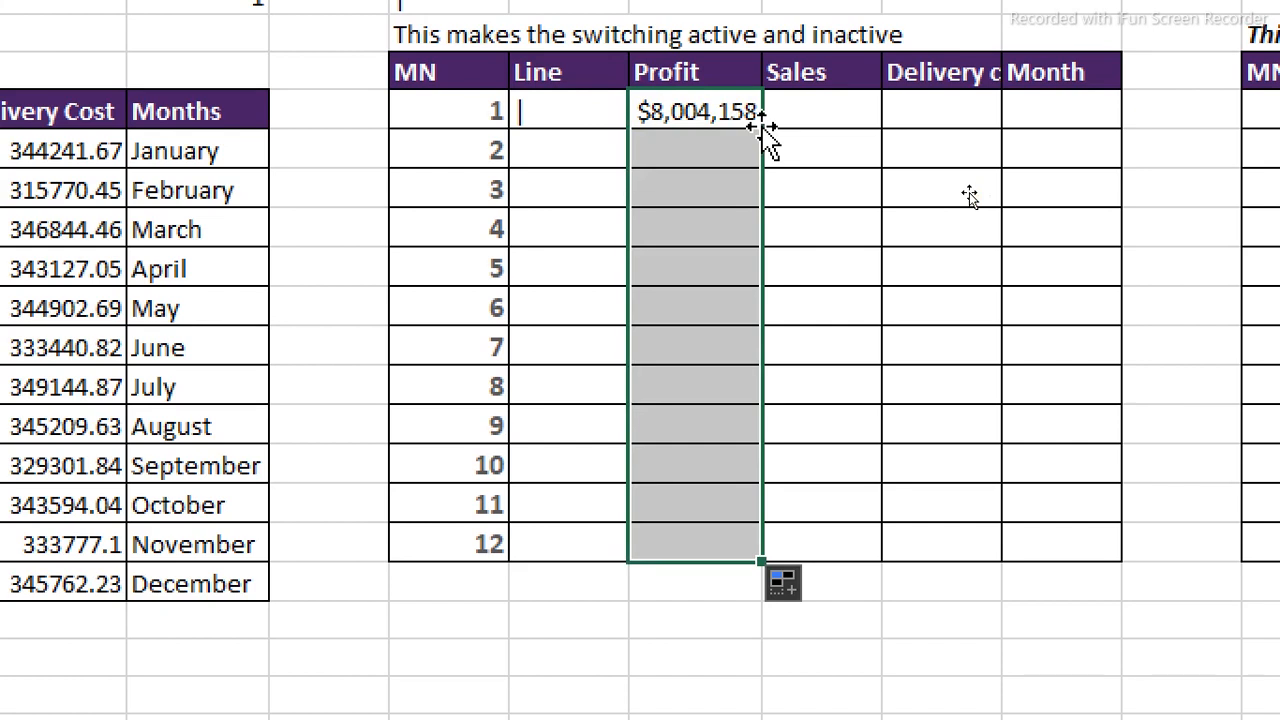
- Copy the full formula text from R7 and paste it unchanged into S7 under Sales and T7 under Delivery cost
click(738, 112)
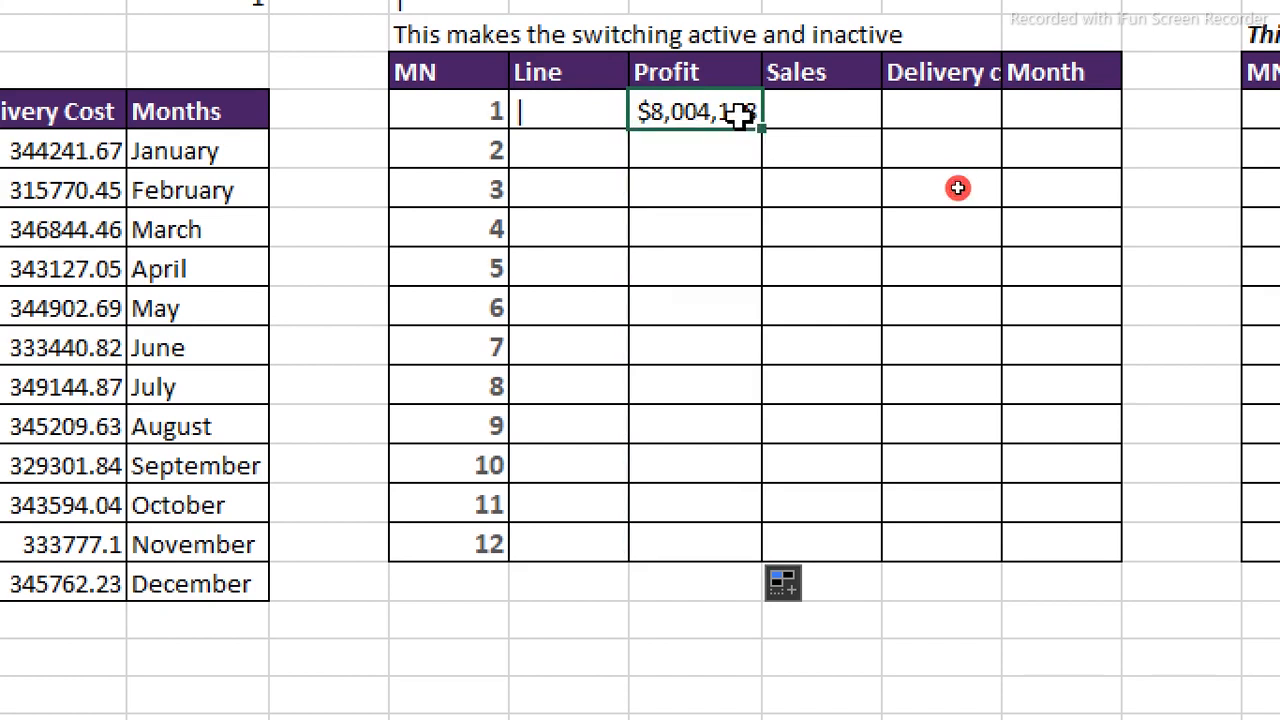
double_click(738, 112)
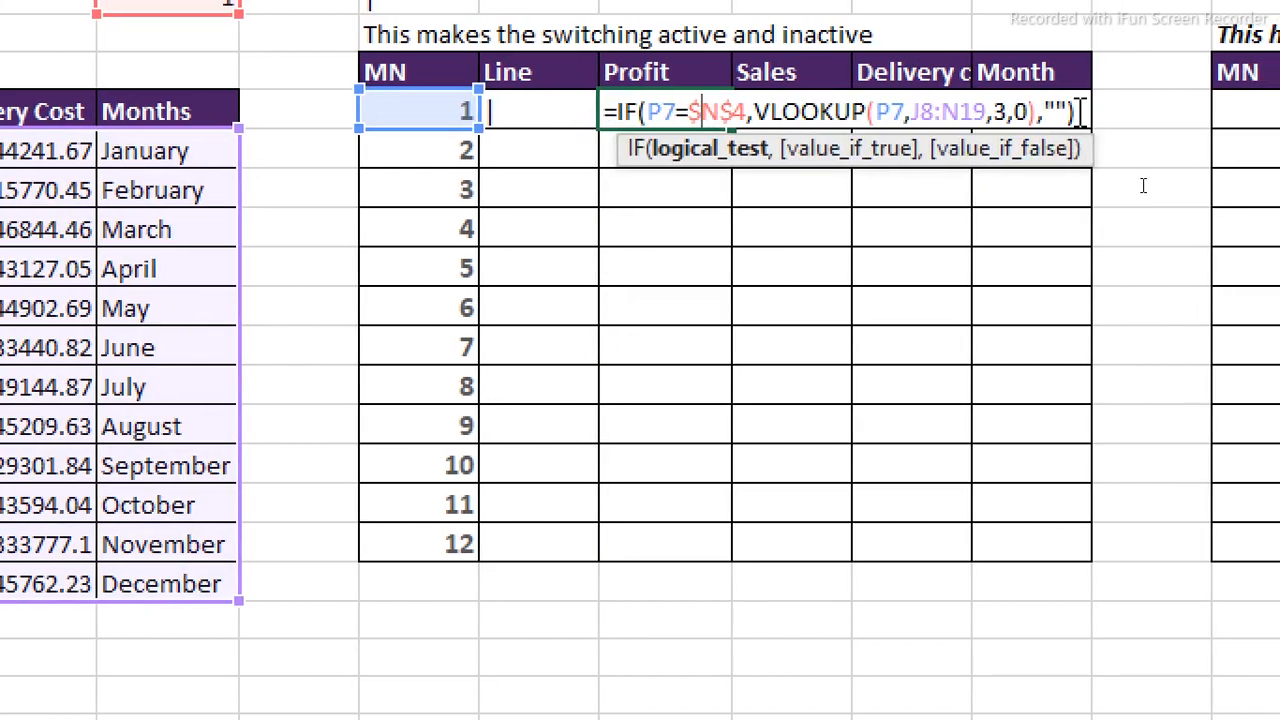
drag(1081, 112, 557, 143)
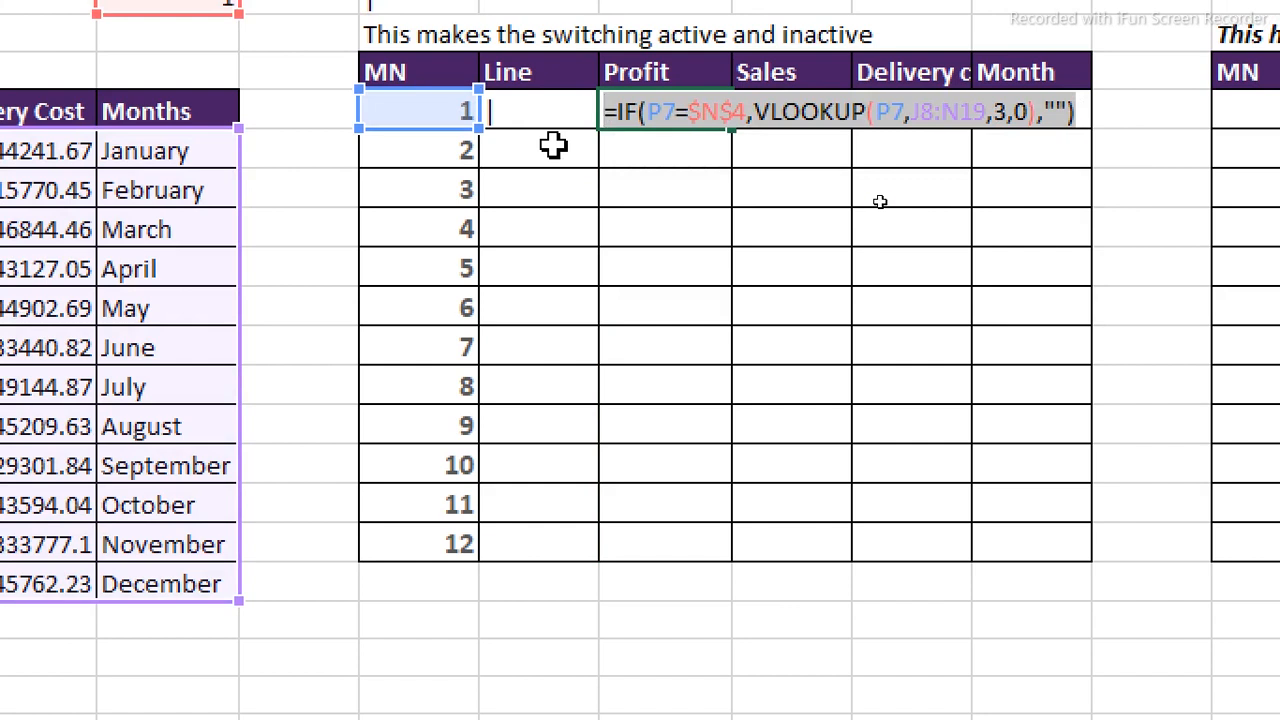
key(Escape)
click(793, 100)
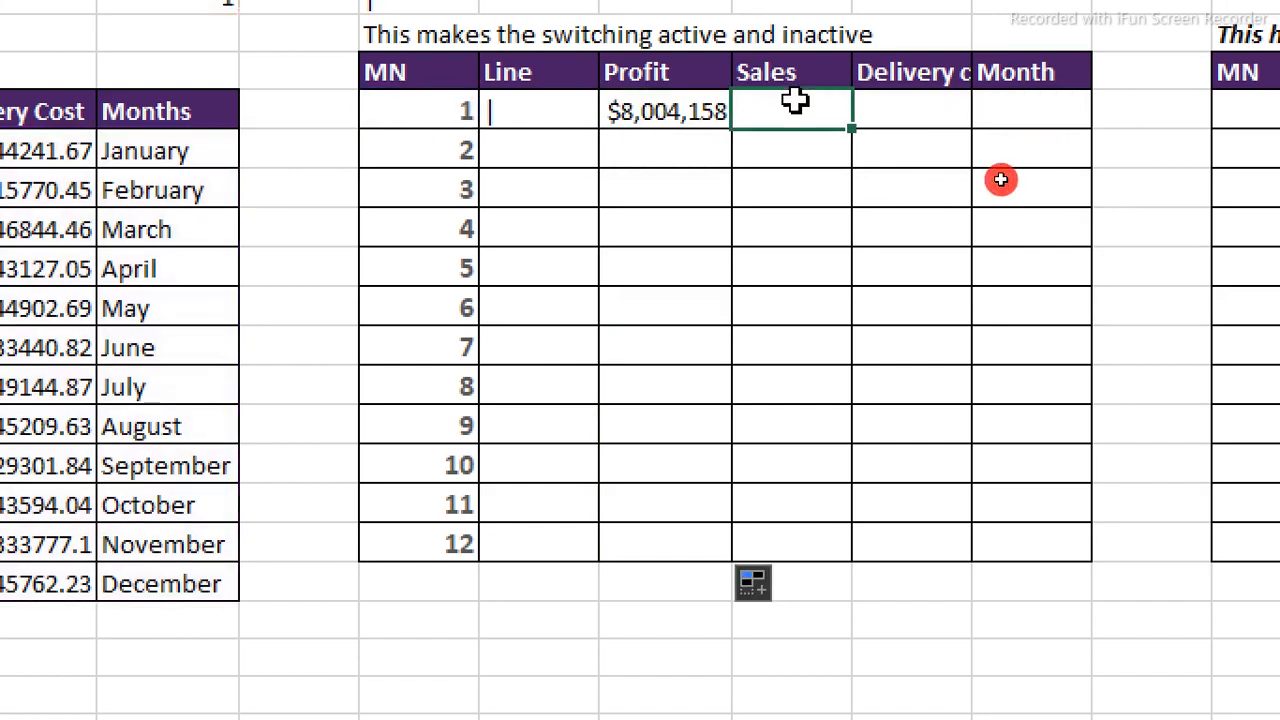
key(ctrl+v)
click(895, 110)
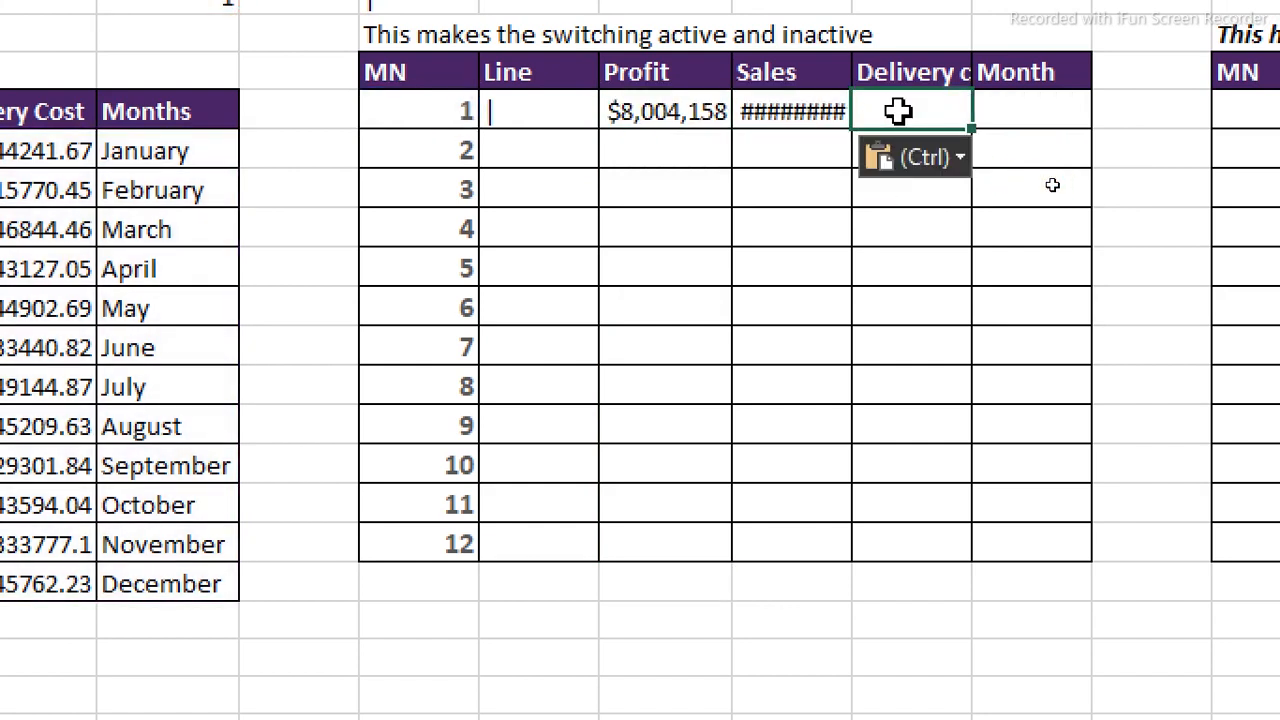
key(ctrl+v)
click(802, 107)
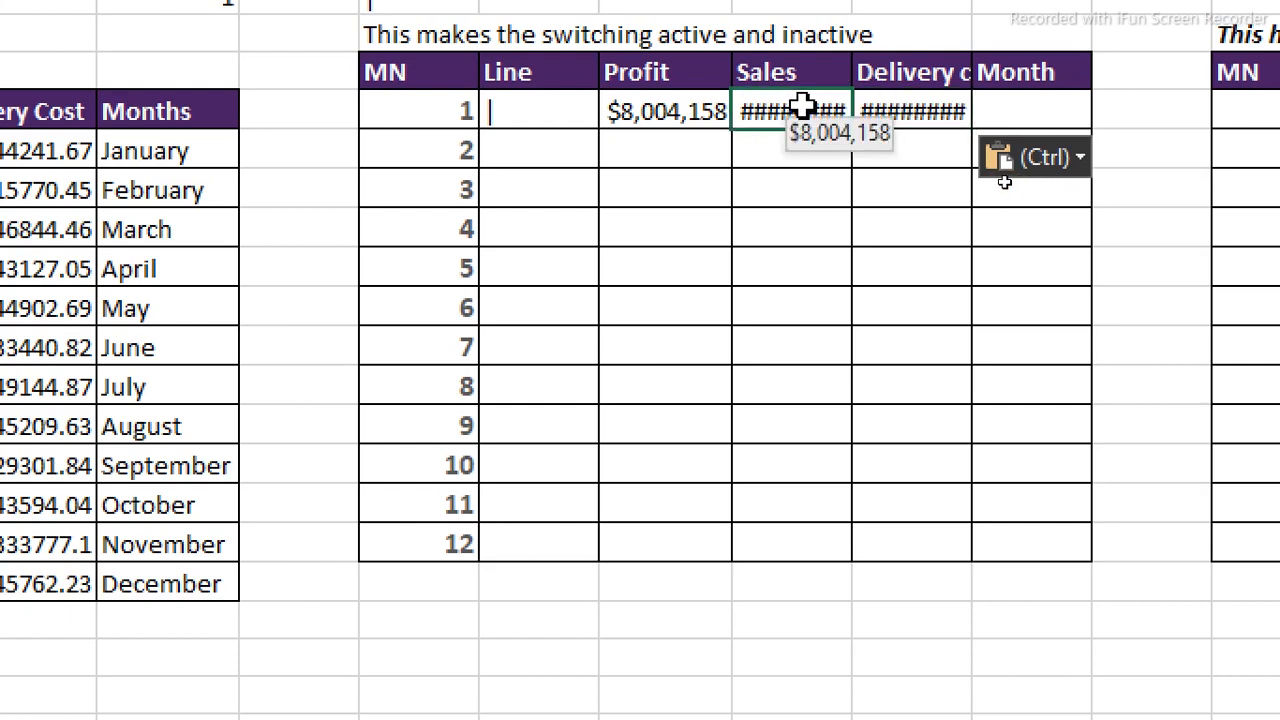
- Change the VLOOKUP column index in S7's formula under Sales to 2
scroll(157, 131, left, 6)
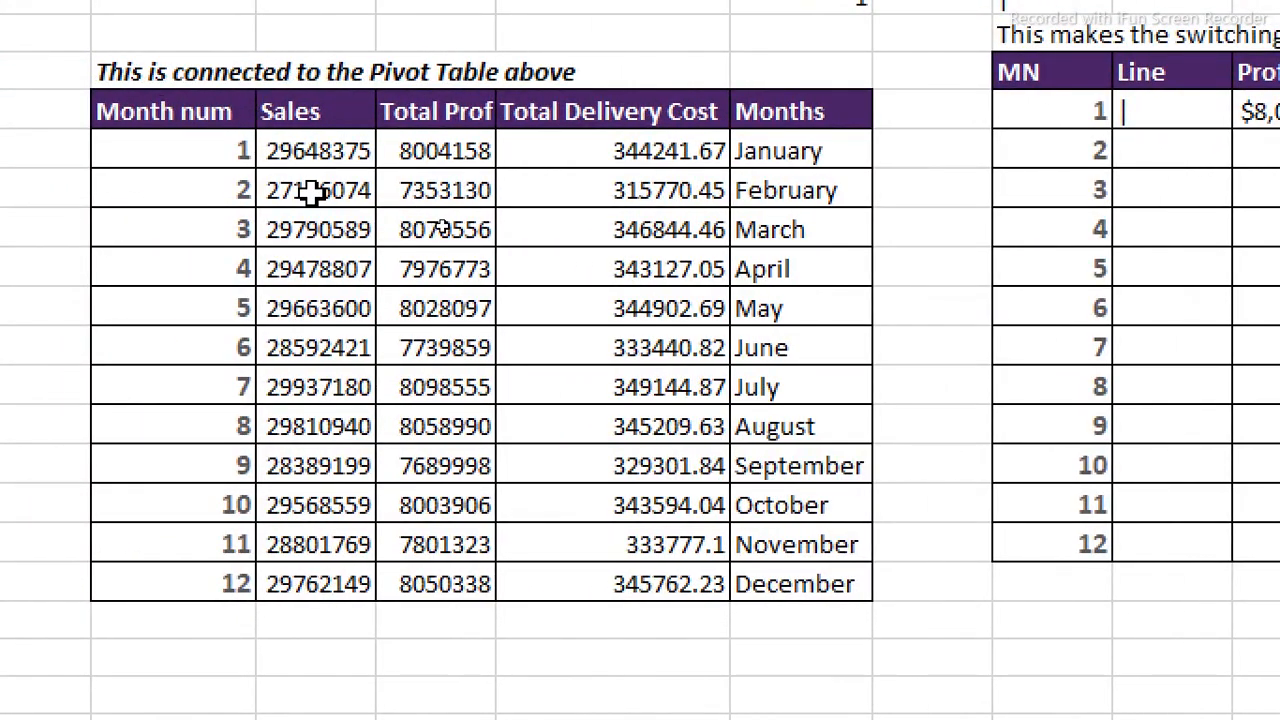
scroll(1119, 99, right, 6)
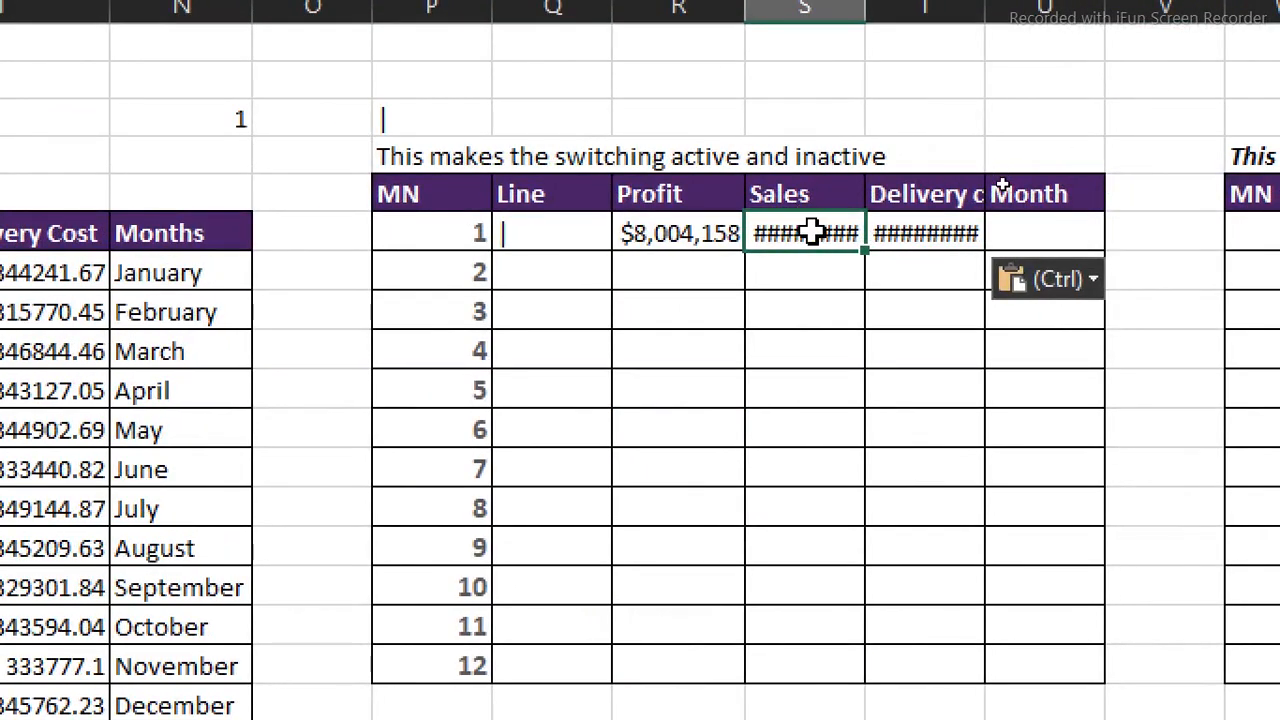
double_click(812, 232)
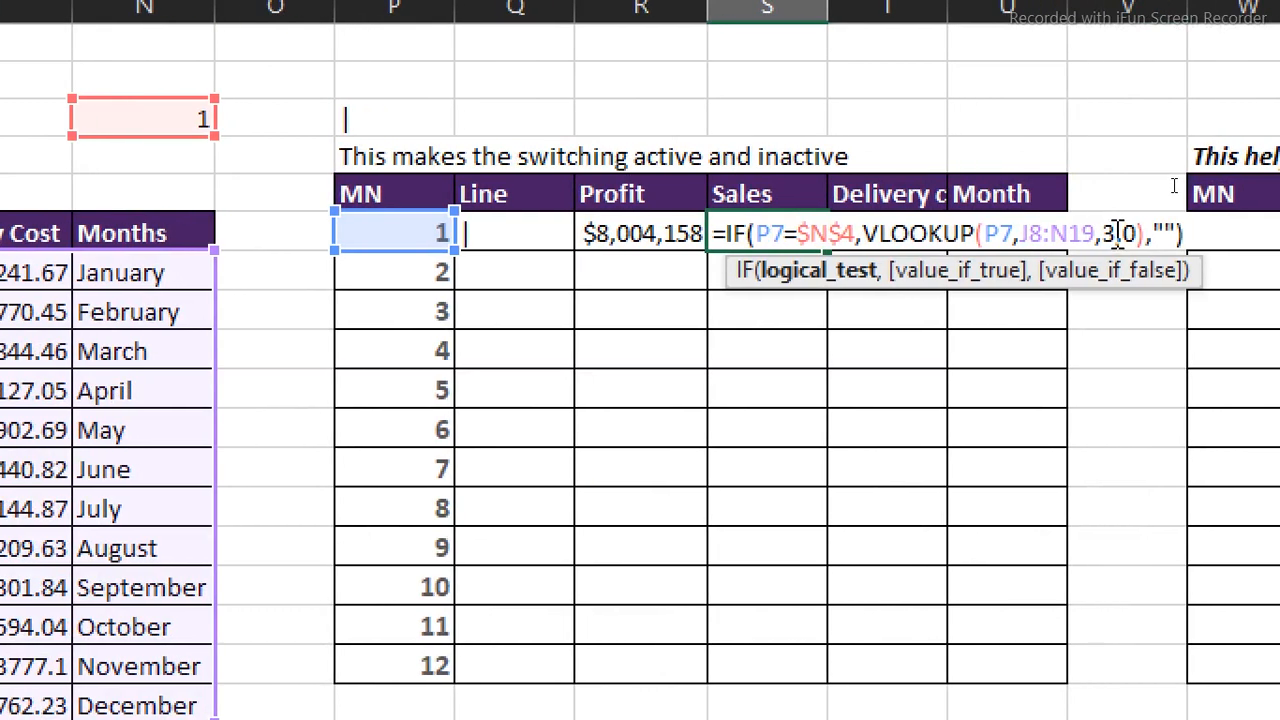
click(1117, 232)
key(BackSpace)
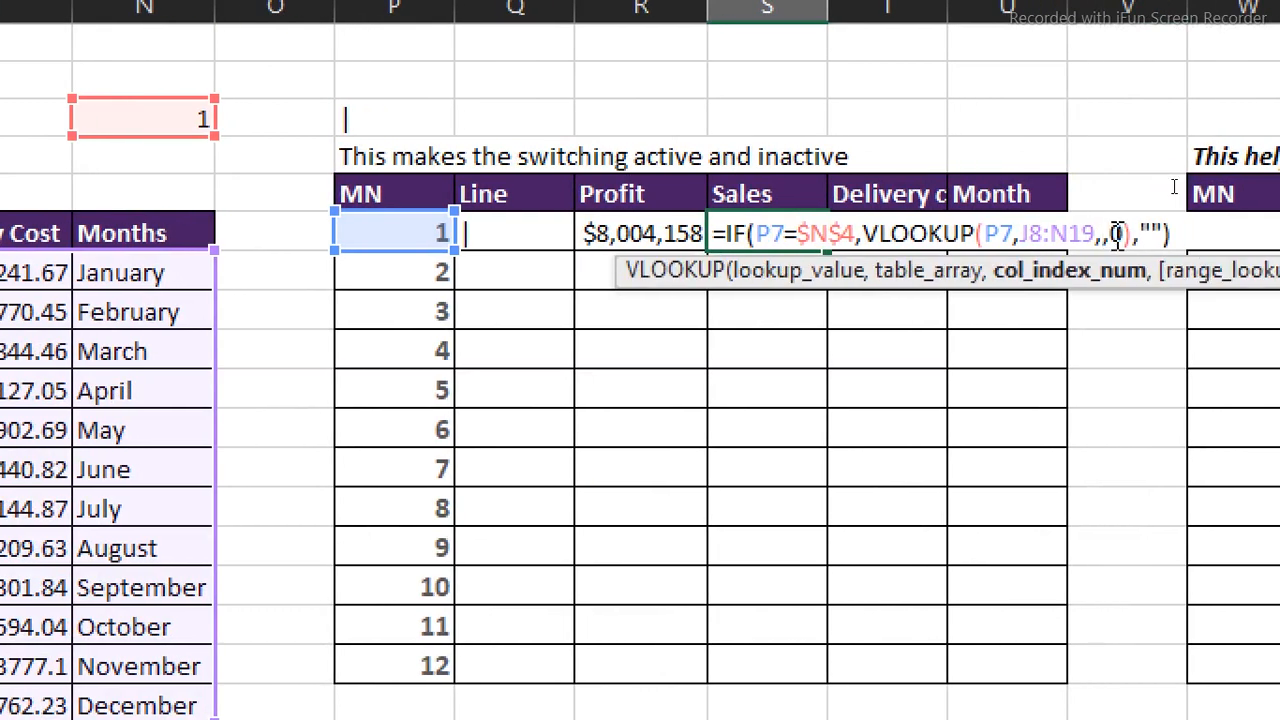
text(2)
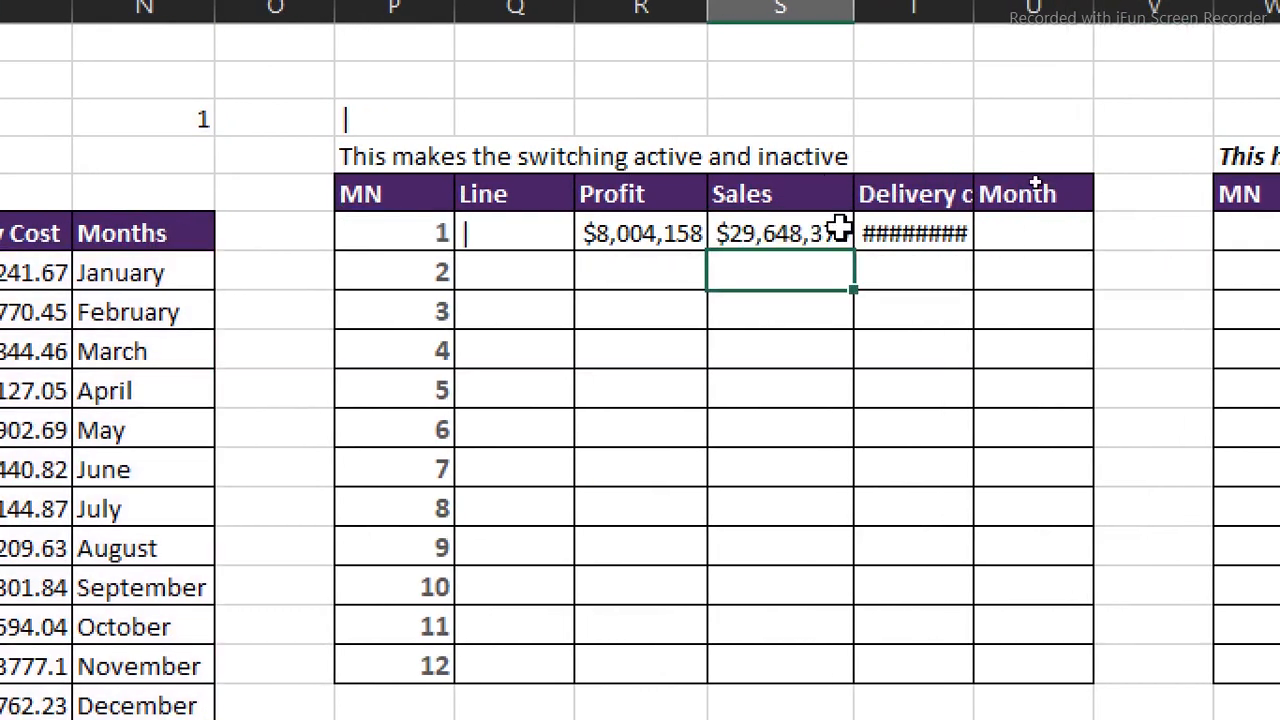
- Change the VLOOKUP column index in T7's formula under Delivery cost to 4
click(897, 234)
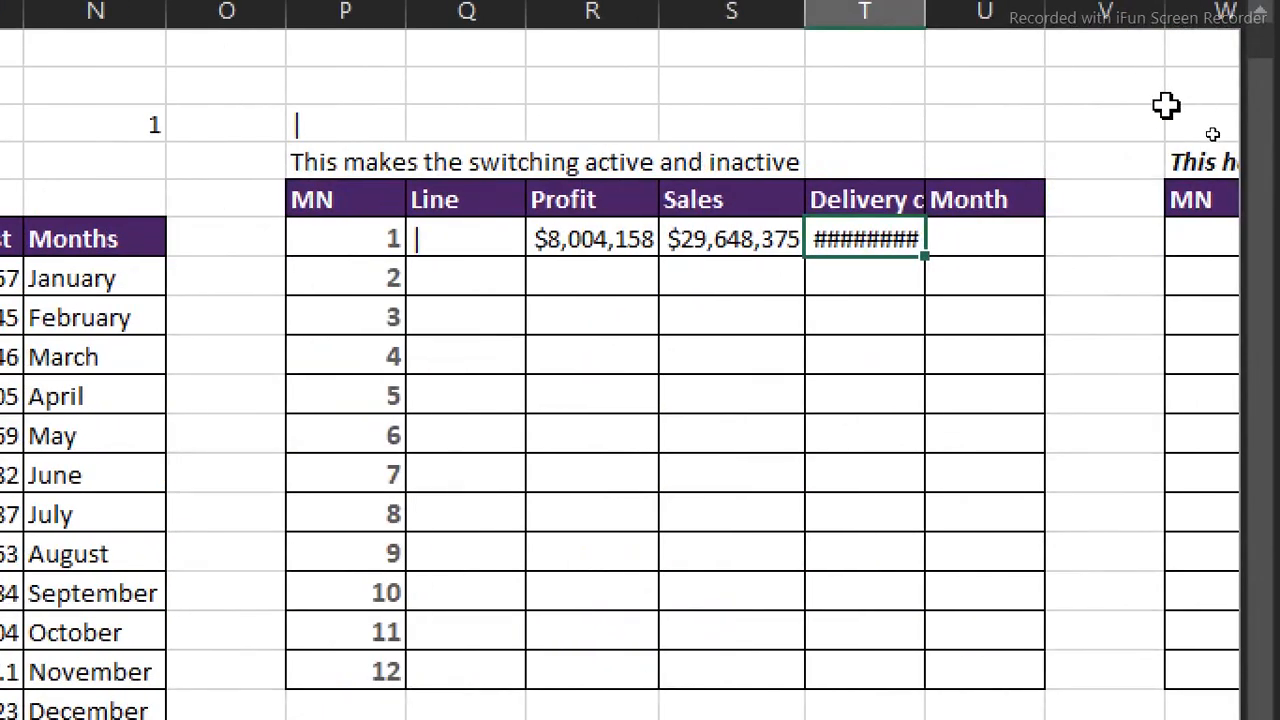
double_click(875, 233)
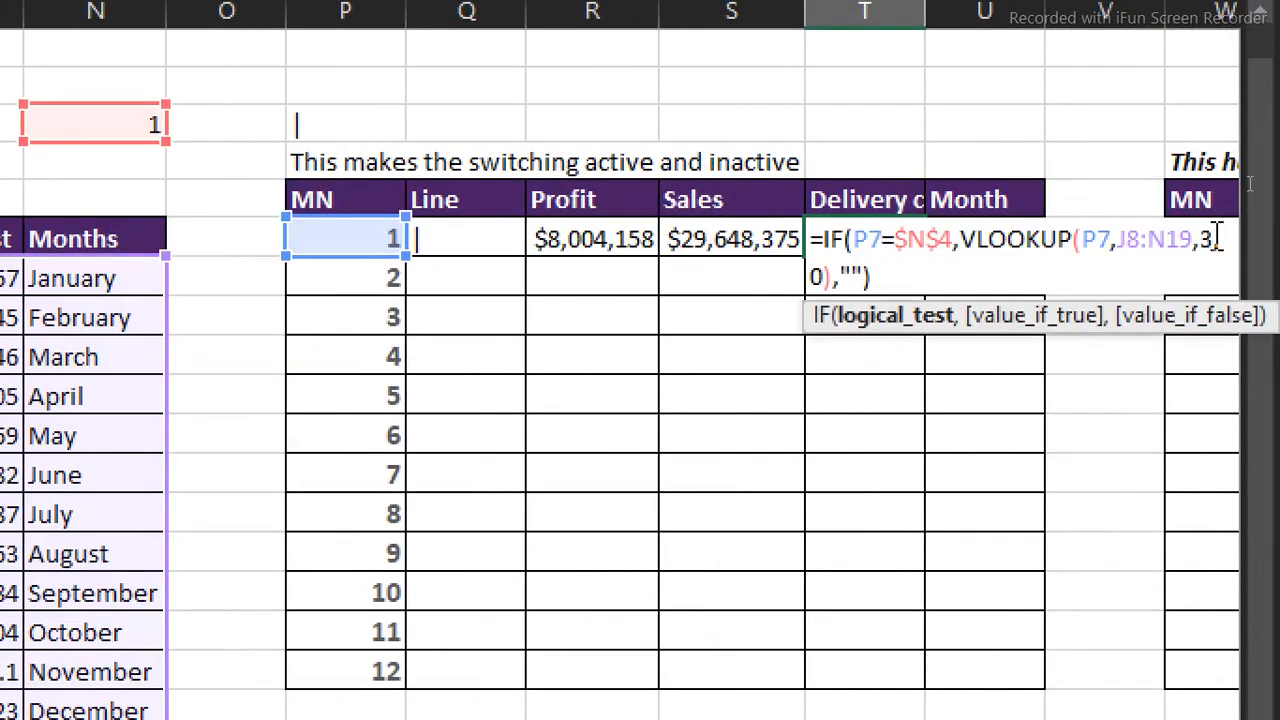
click(1215, 238)
key(BackSpace)
text(4)
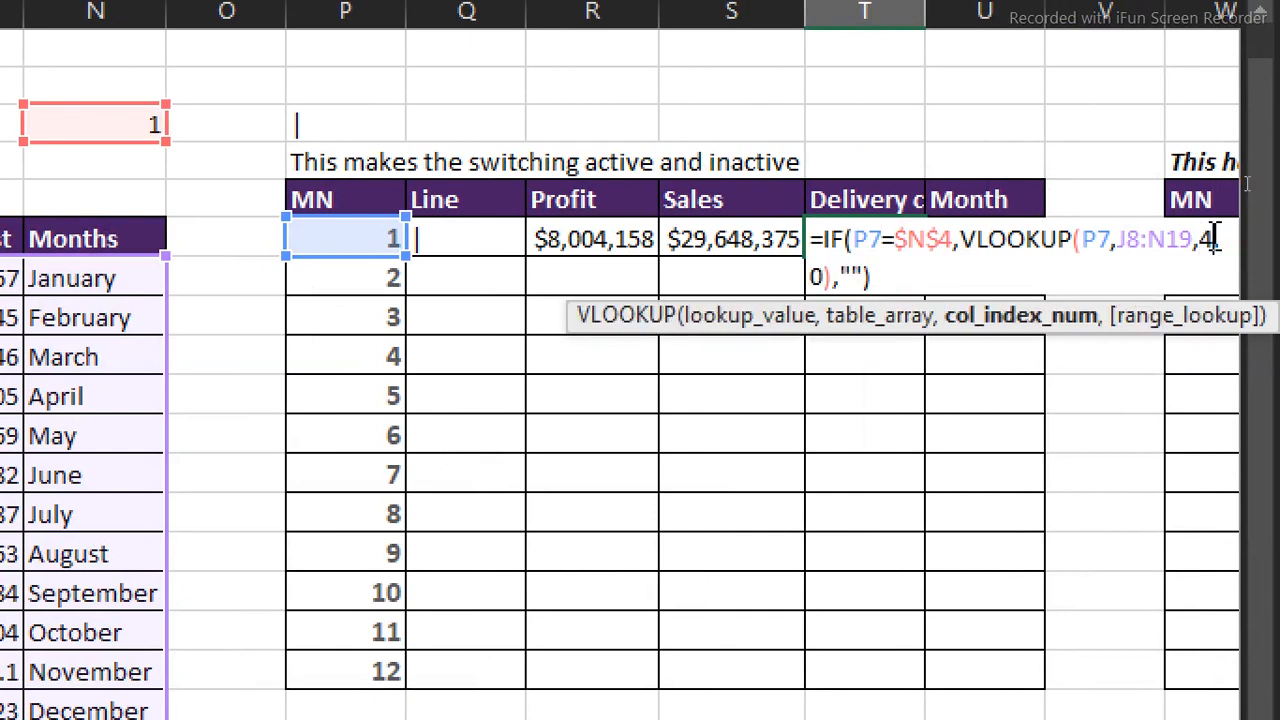
key(Return)
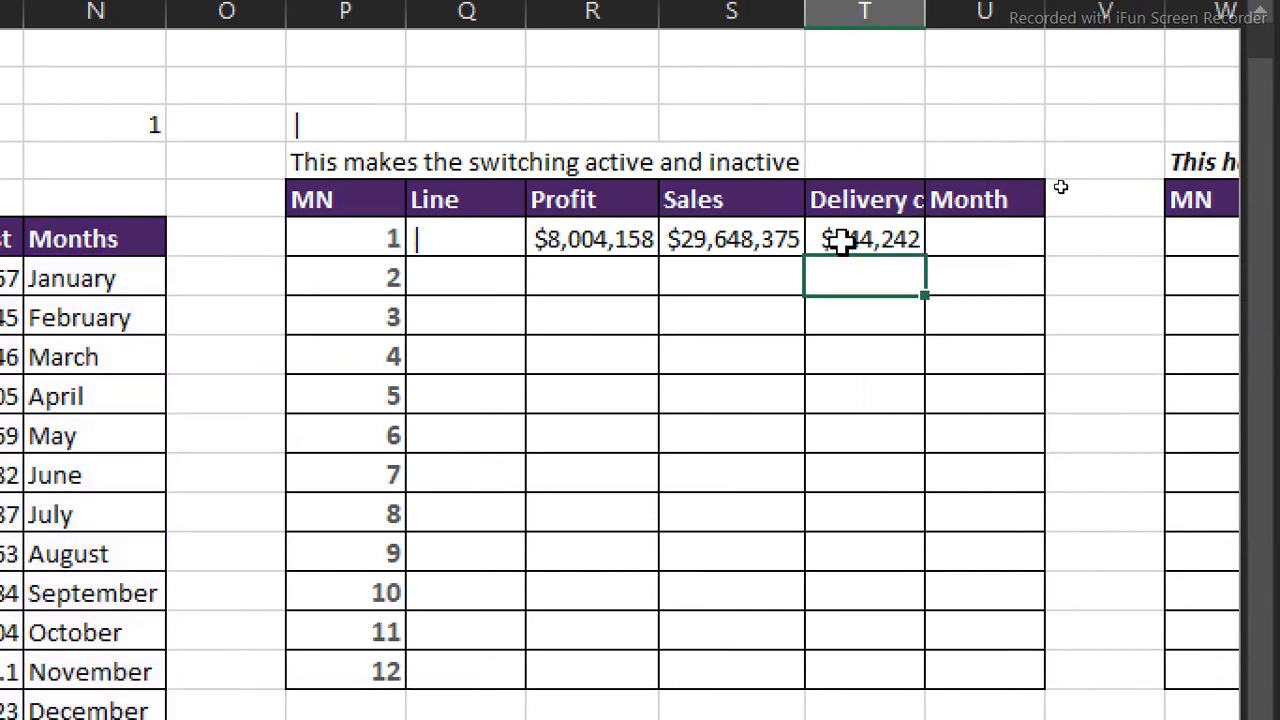
- Set the month number in N4 to 5 to test the Sales and Delivery cost switching
click(156, 121)
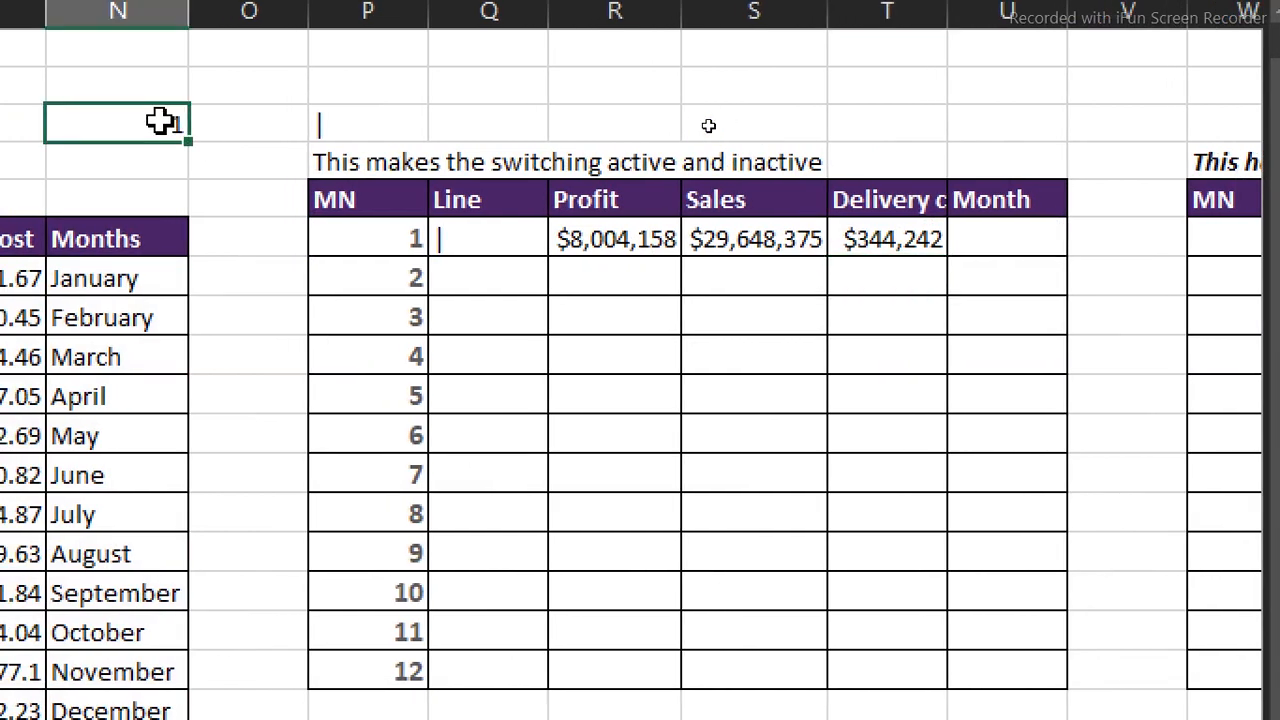
text(5)
key(Return)
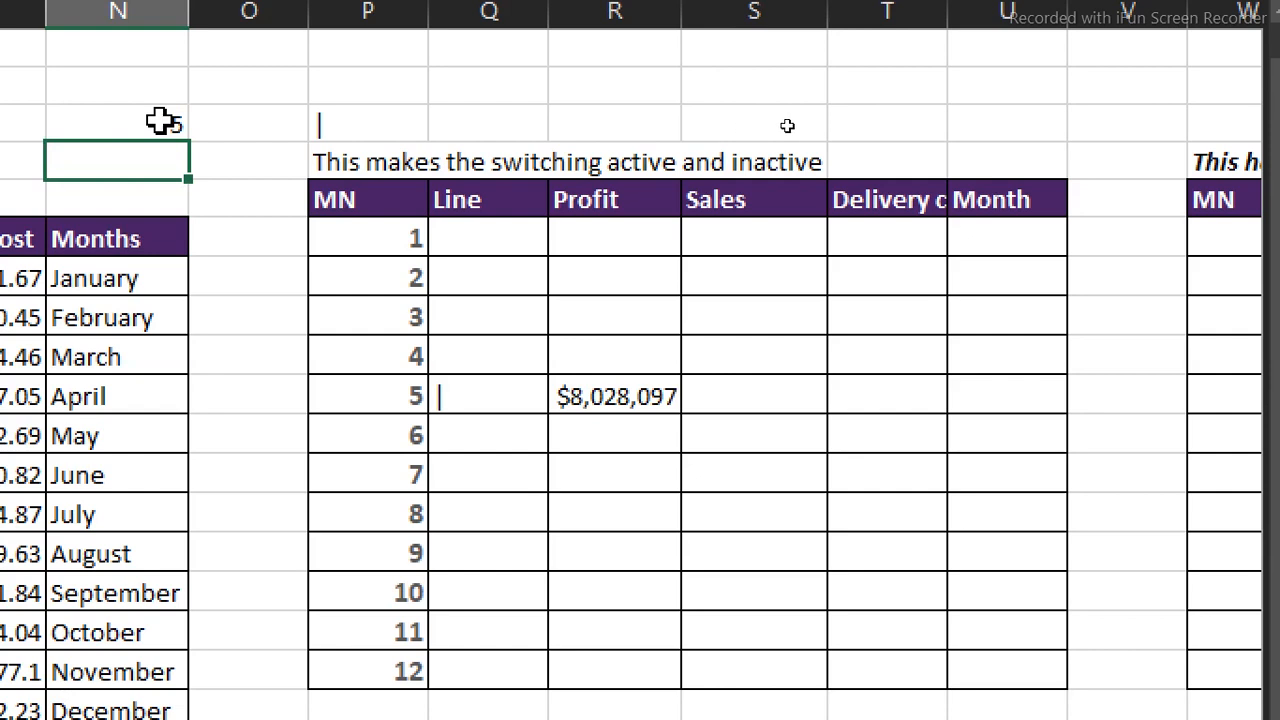
- Fill the S7 and T7 formulas together down the Sales and Delivery cost columns to row 18
click(708, 230)
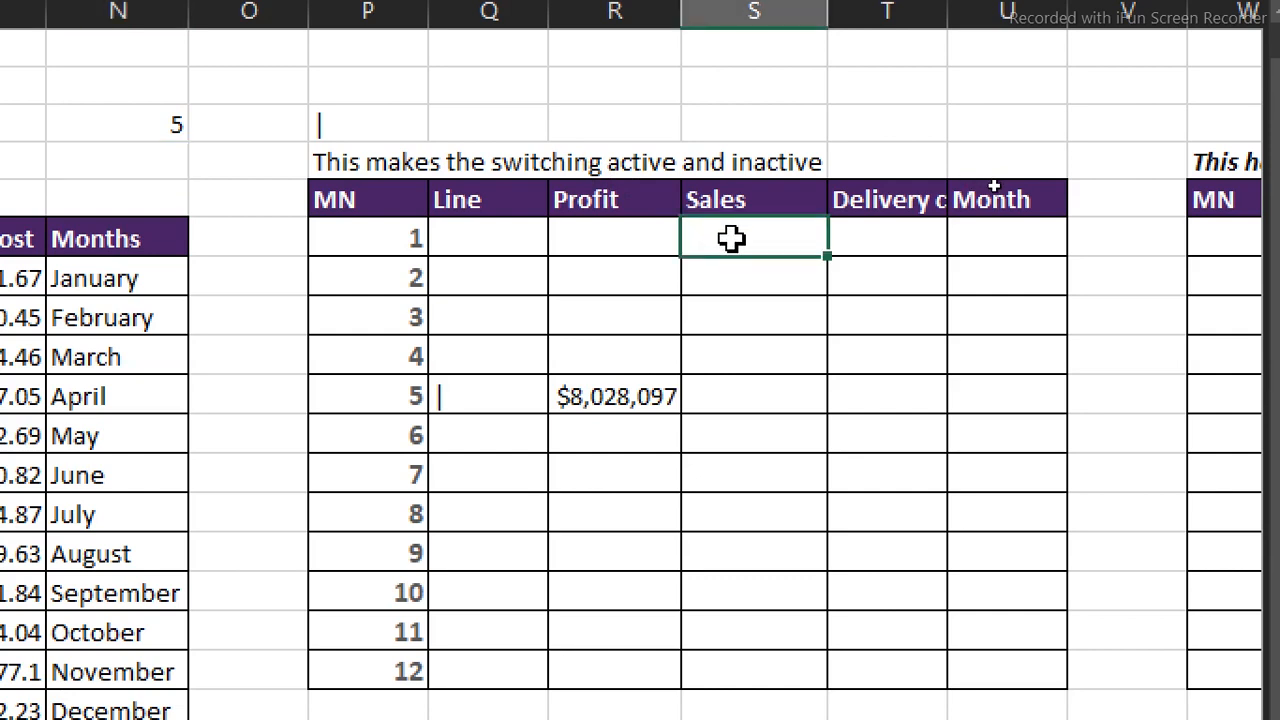
drag(711, 242, 867, 248)
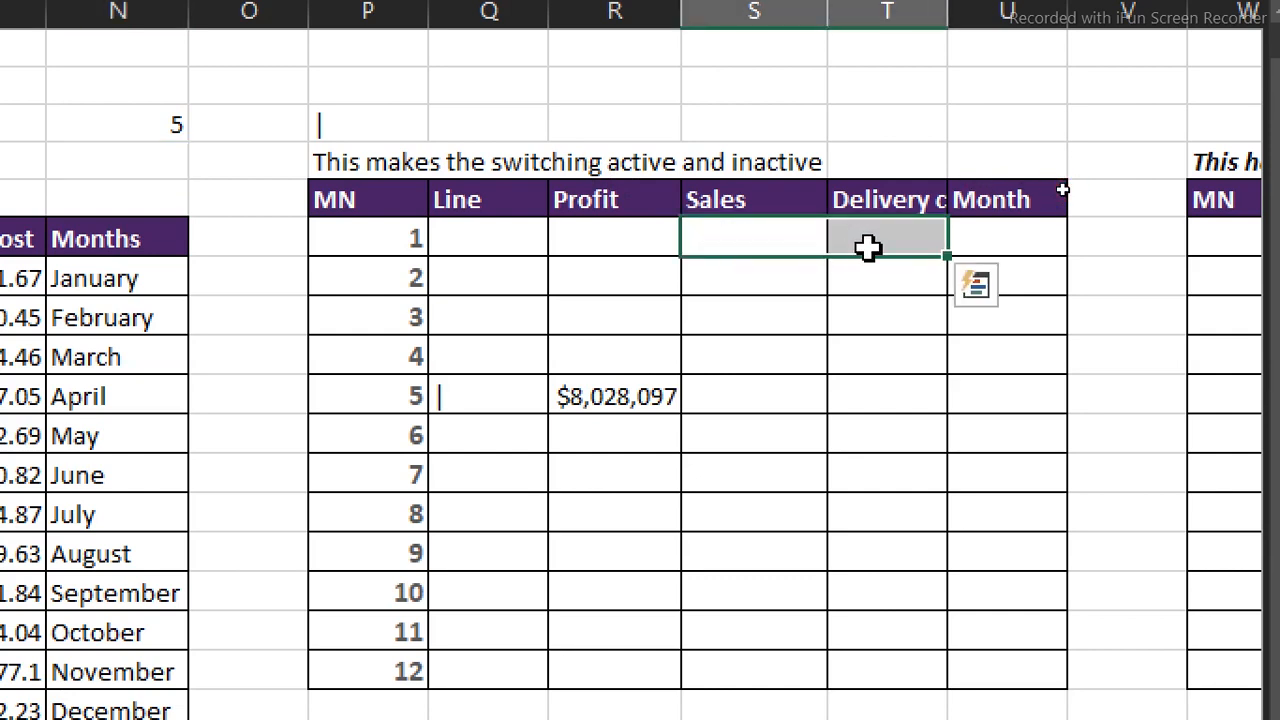
double_click(946, 256)
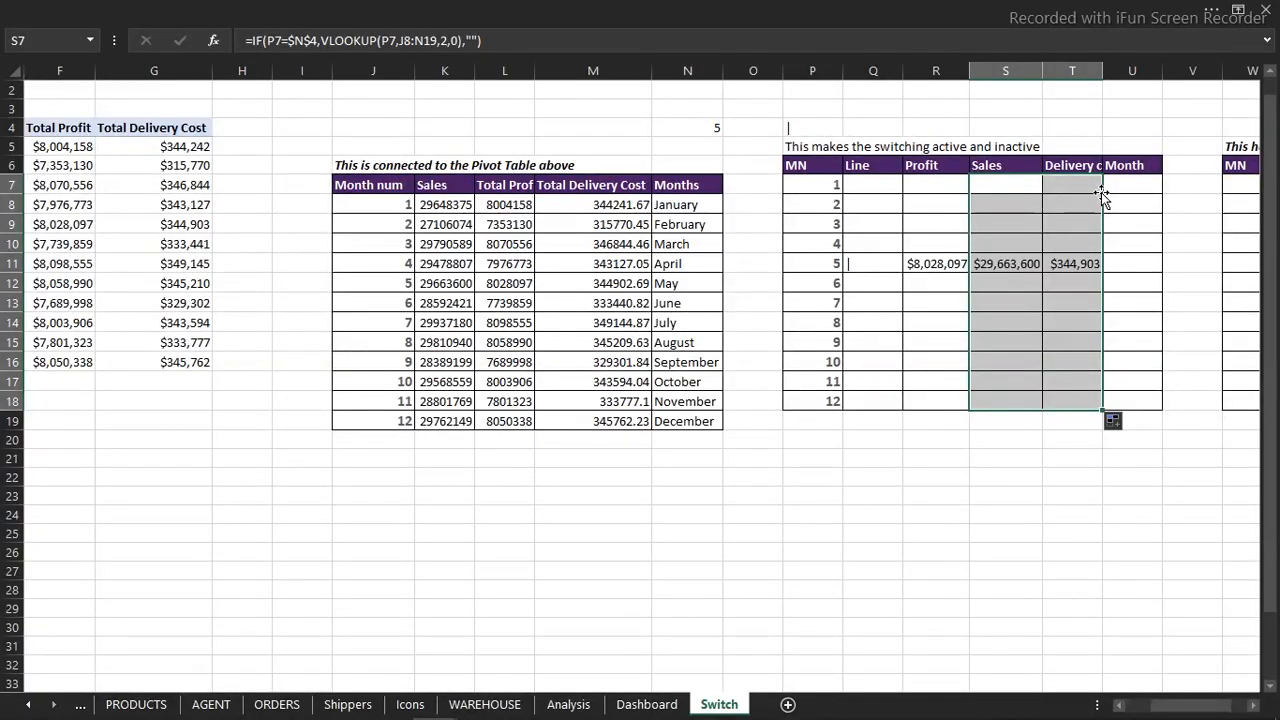
click(1010, 243)
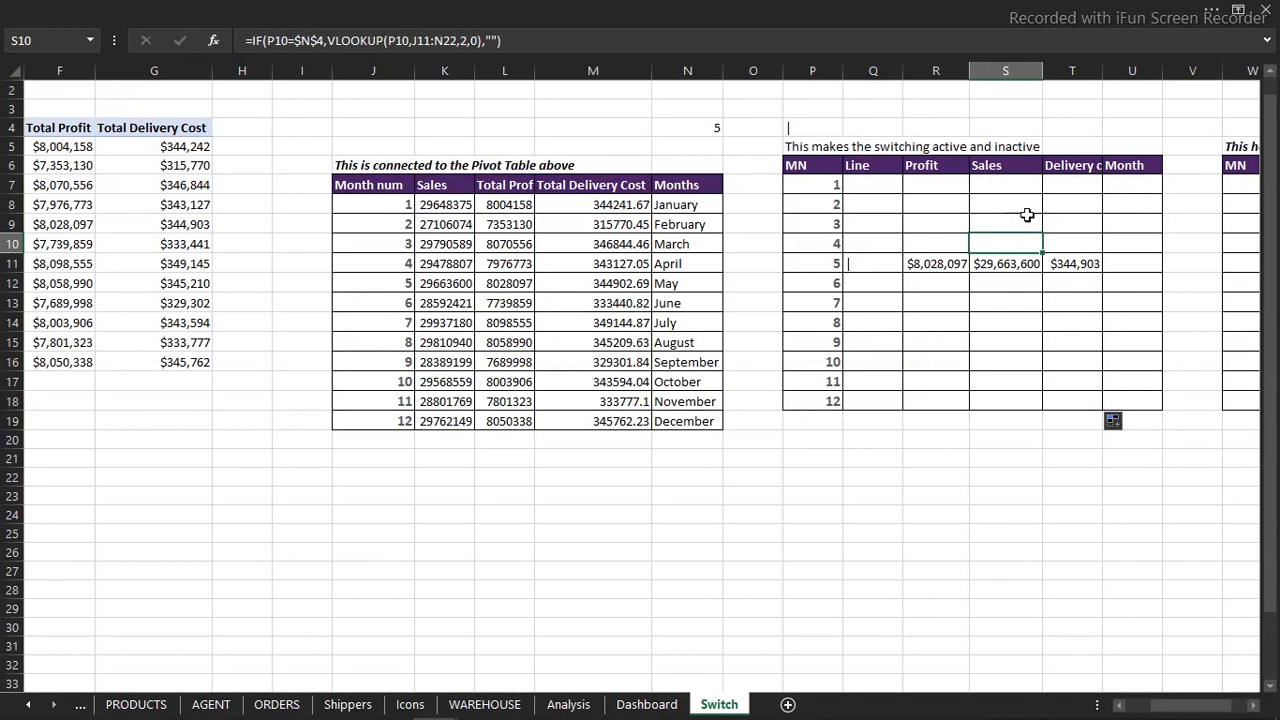
- Paste the copied formula into U7 under Month with VLOOKUP column index 5, and fill it down to U18
click(1136, 181)
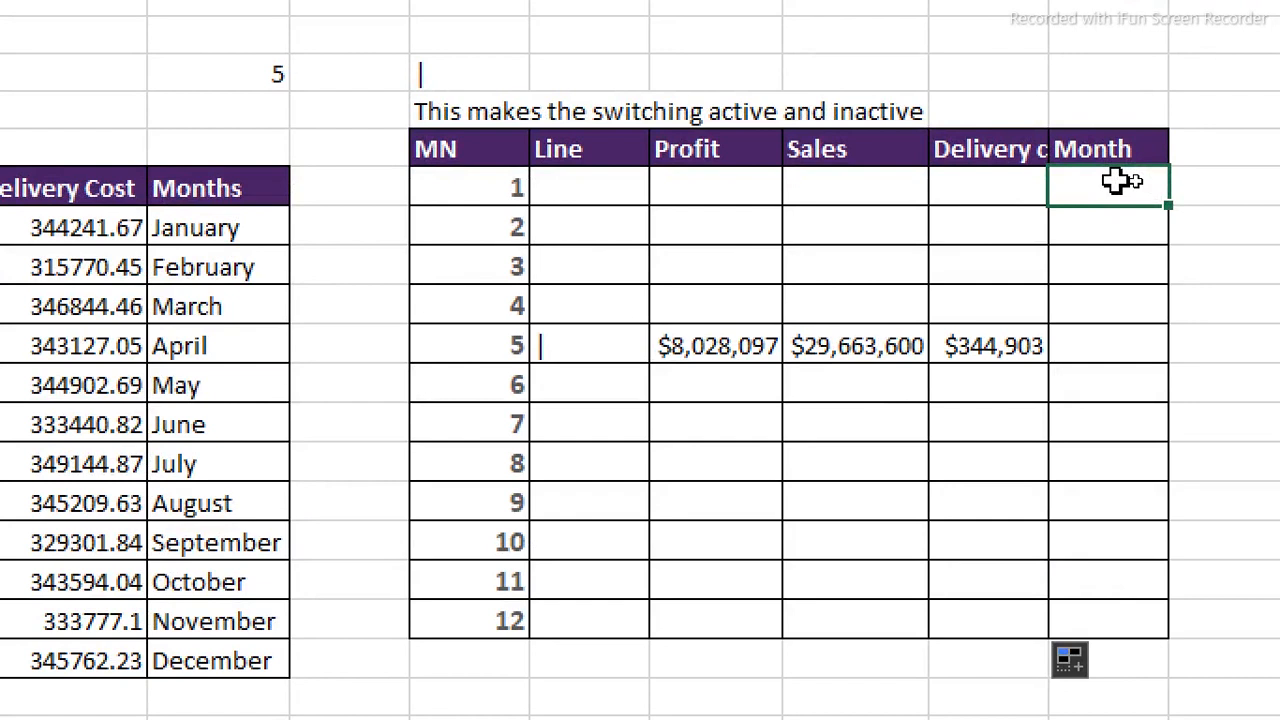
key(ctrl+v)
double_click(1120, 180)
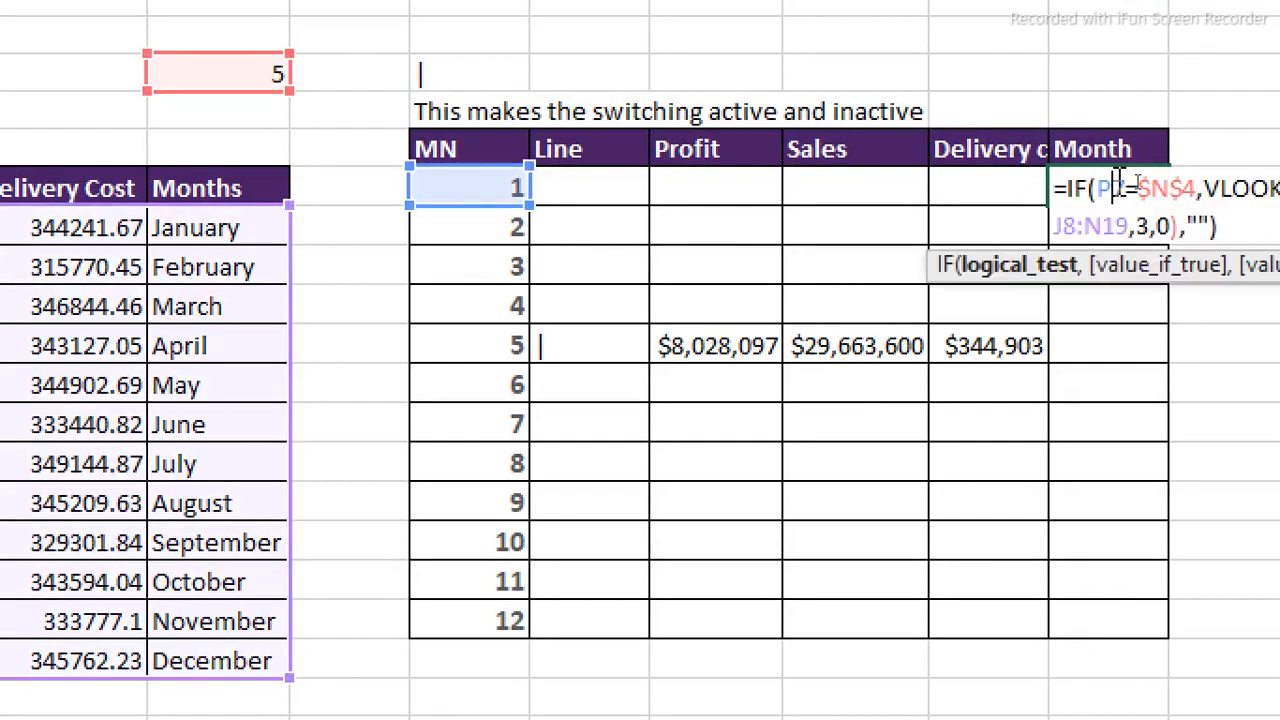
click(1022, 226)
key(BackSpace)
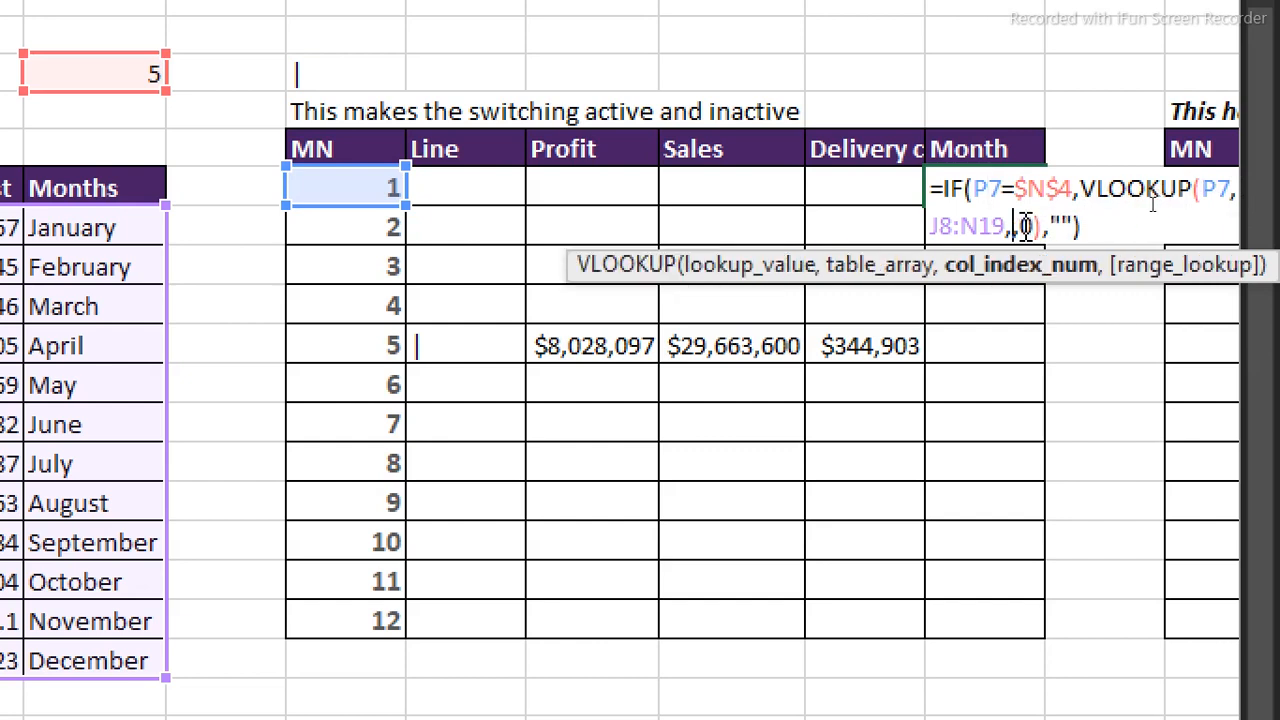
text(5)
key(Return)
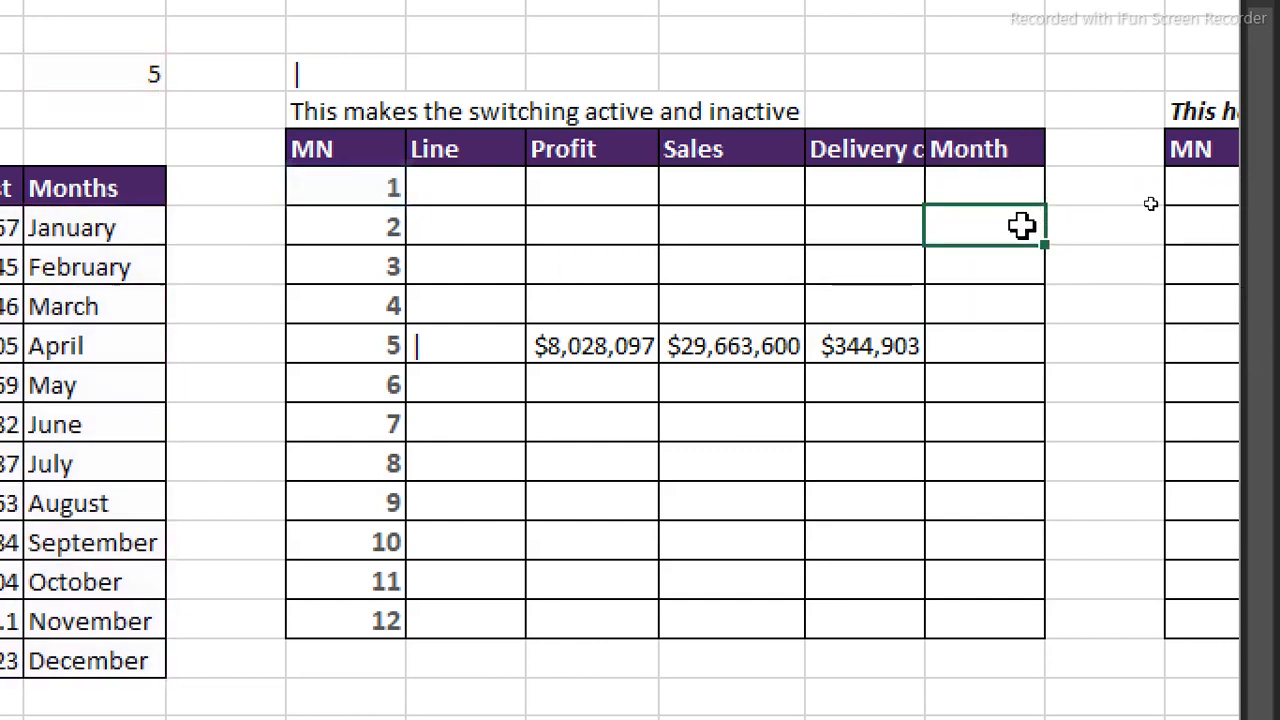
click(1017, 189)
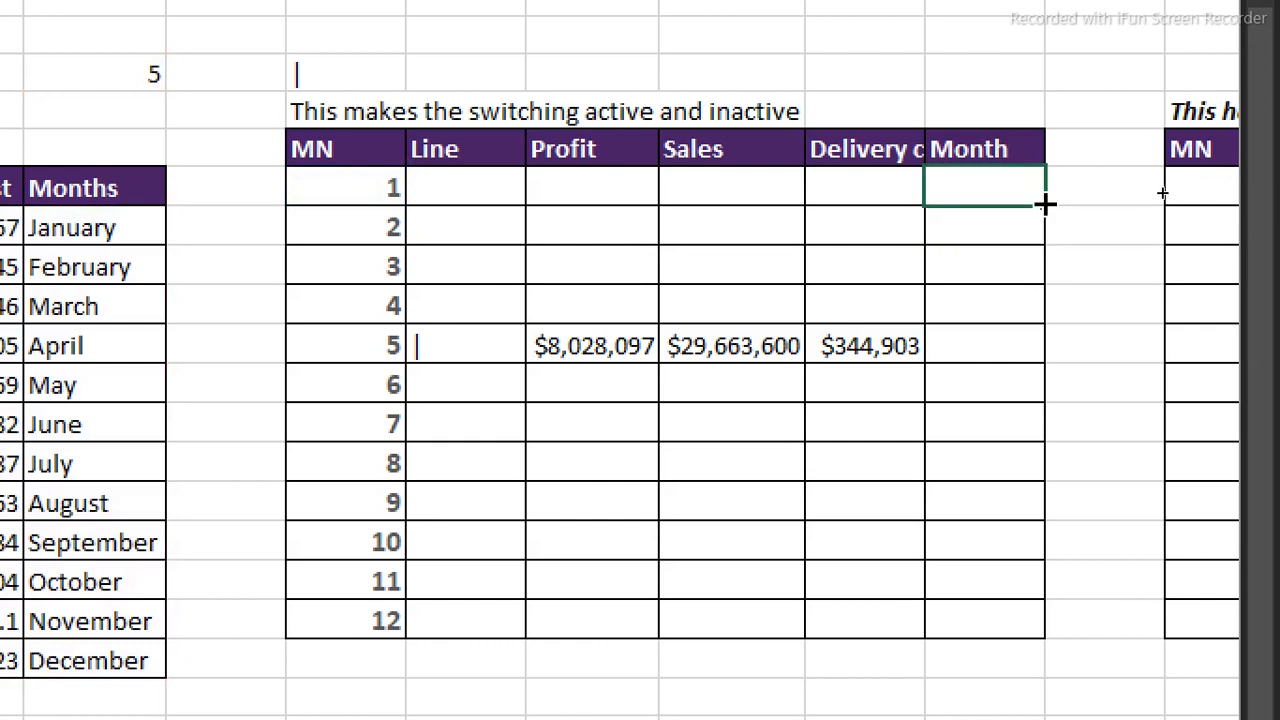
double_click(1045, 205)
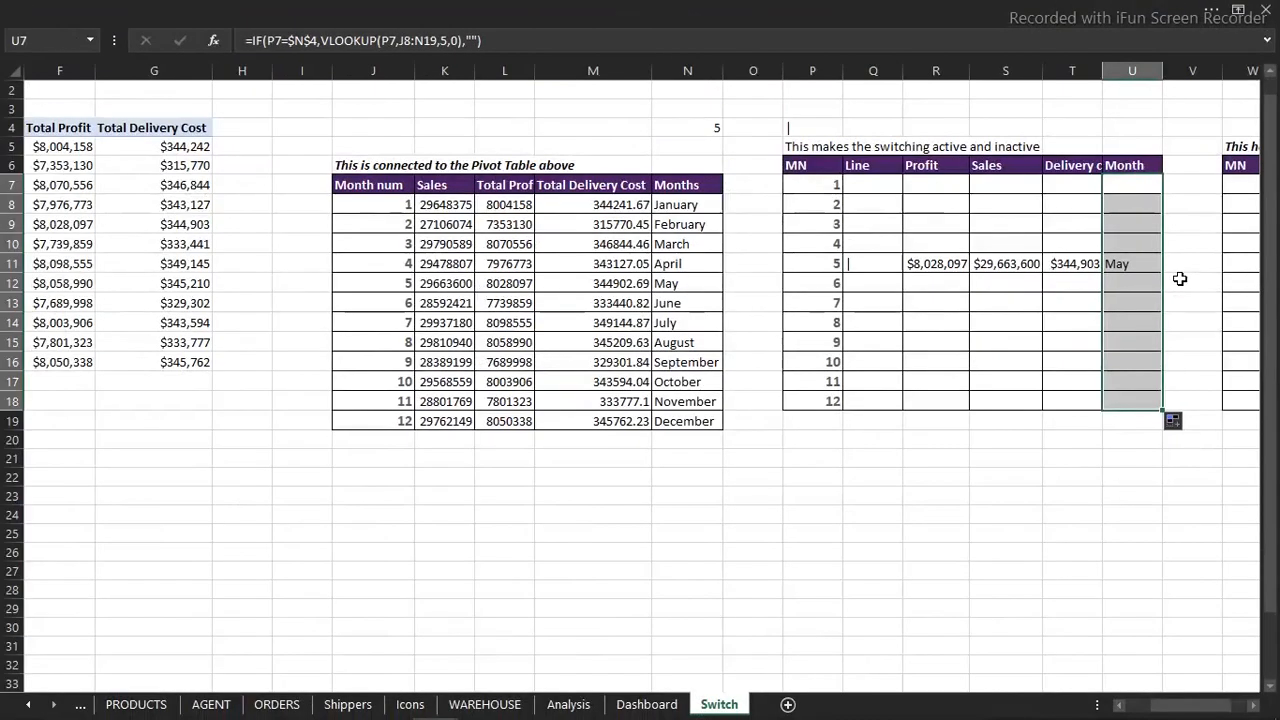
- Examine the Header1, Header2 and Header3 columns of the header show/hide table against the switching table's Profit and Delivery cost headings
key(Right)
key(Right)
key(Right)
key(Right)
key(Right)
key(Right)
key(Right)
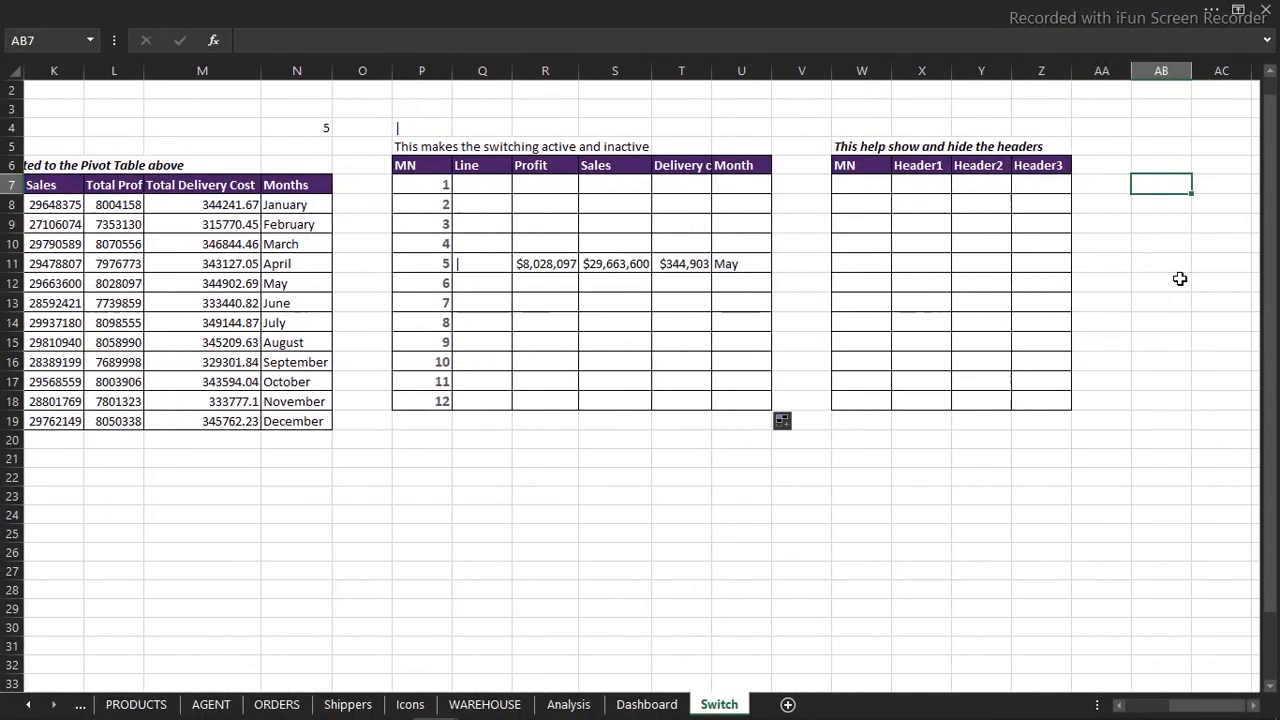
click(973, 187)
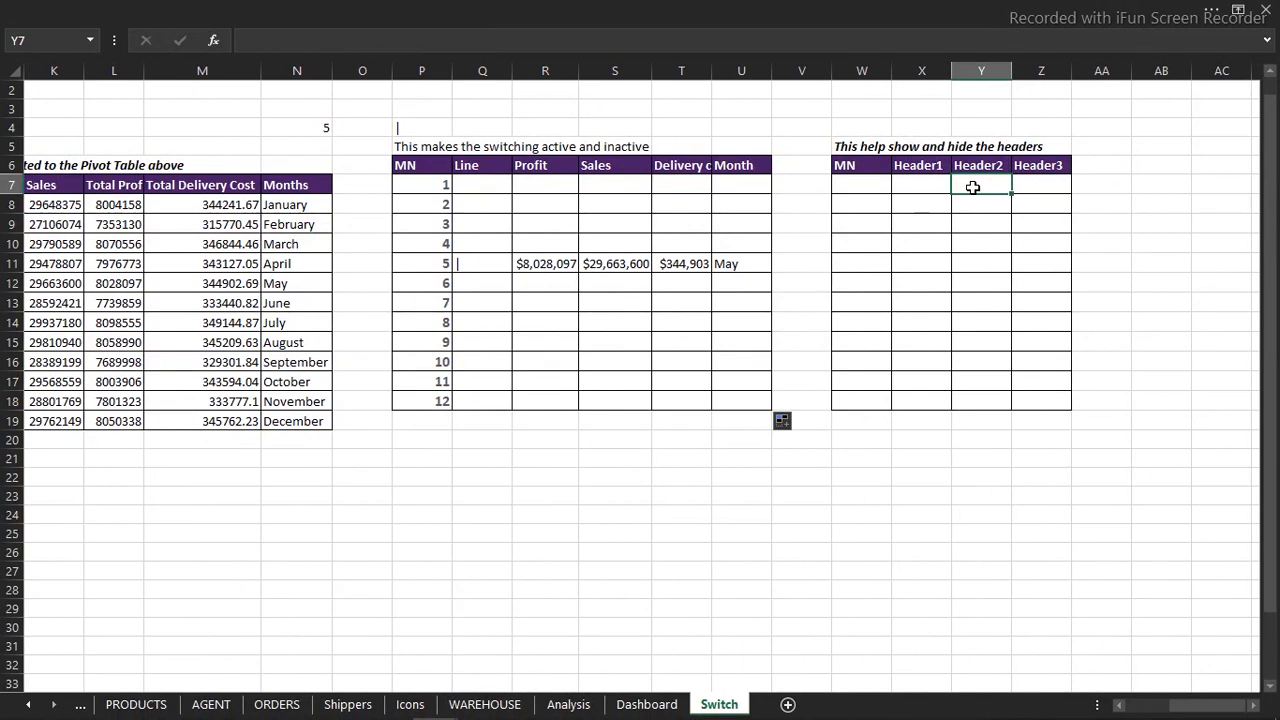
key(Right)
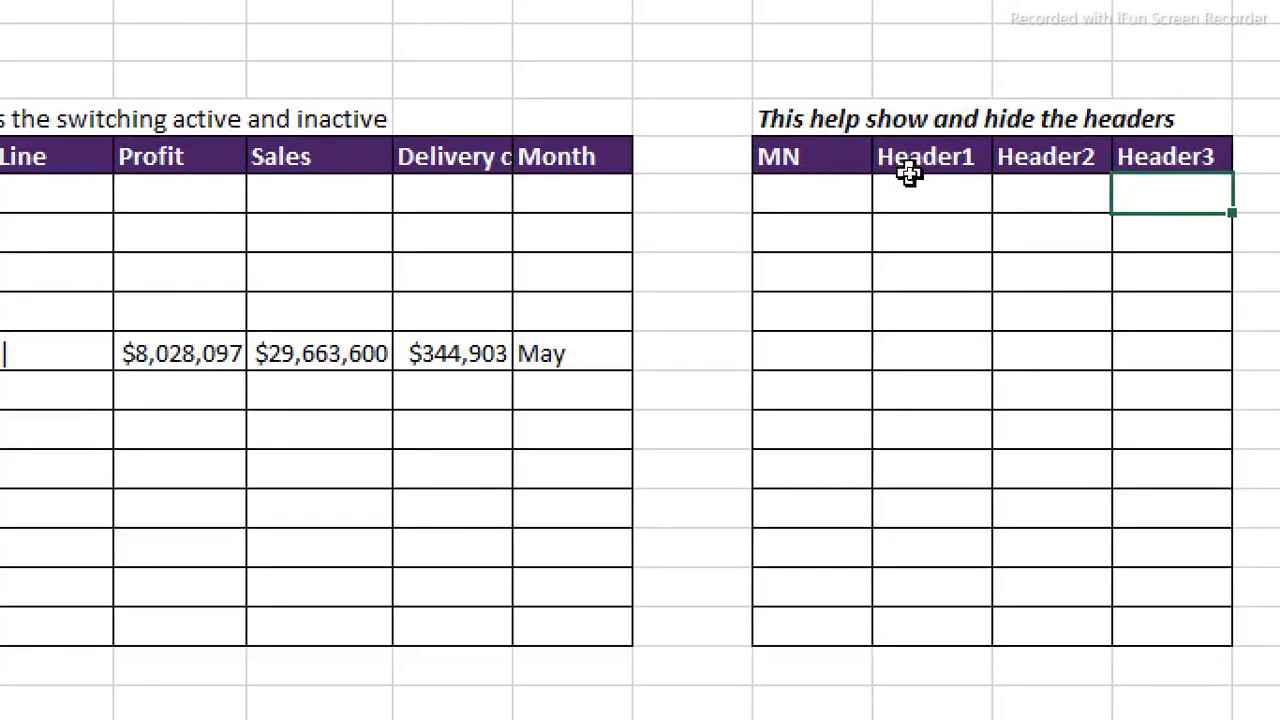
click(908, 172)
click(1054, 153)
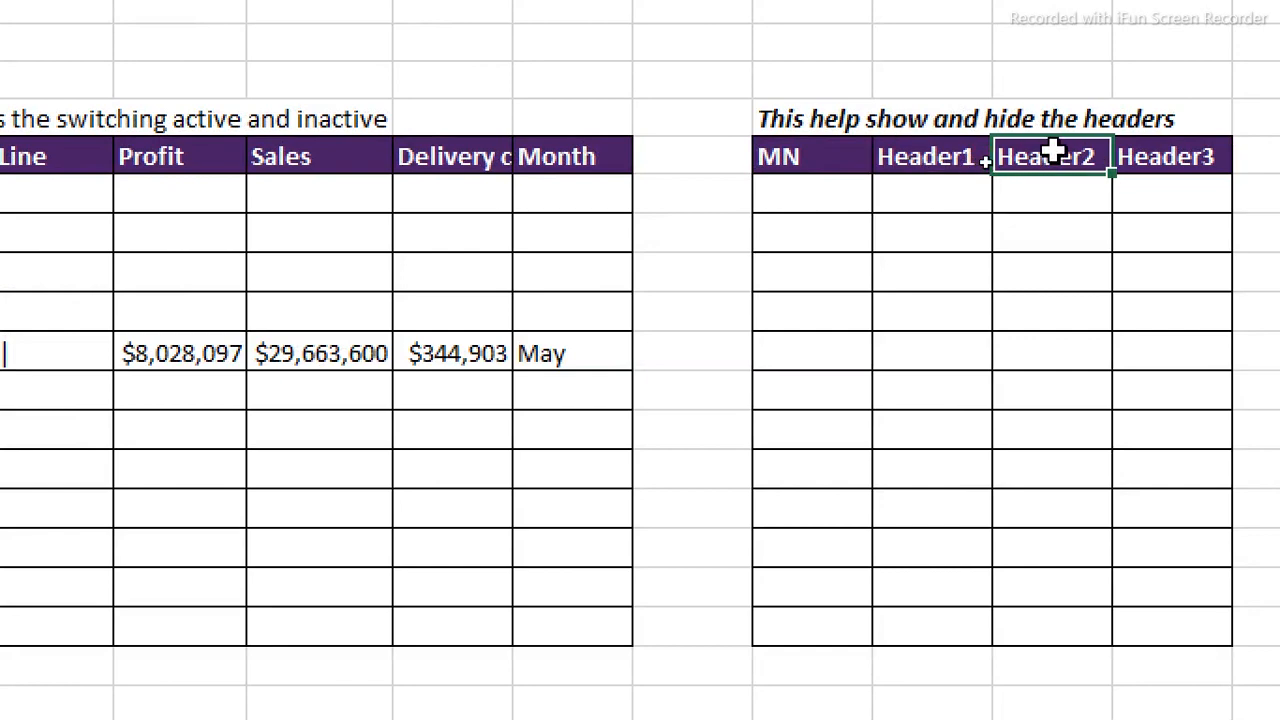
click(1115, 157)
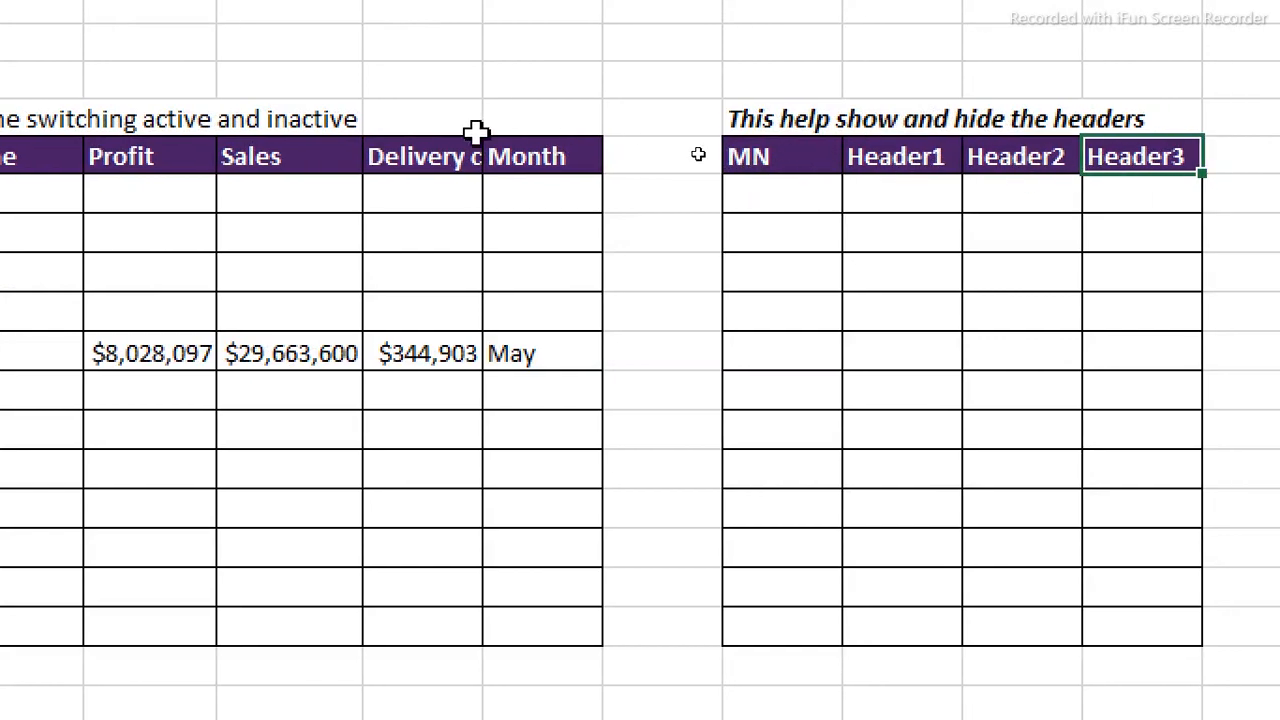
click(113, 156)
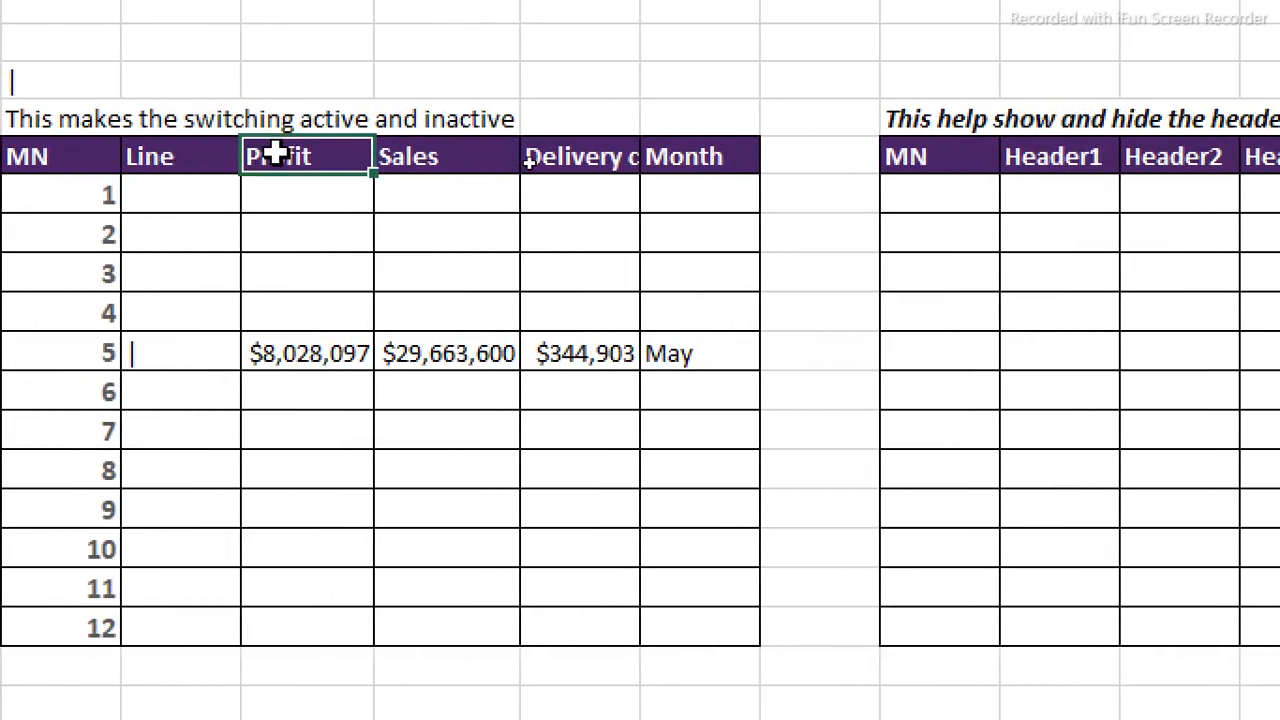
click(565, 165)
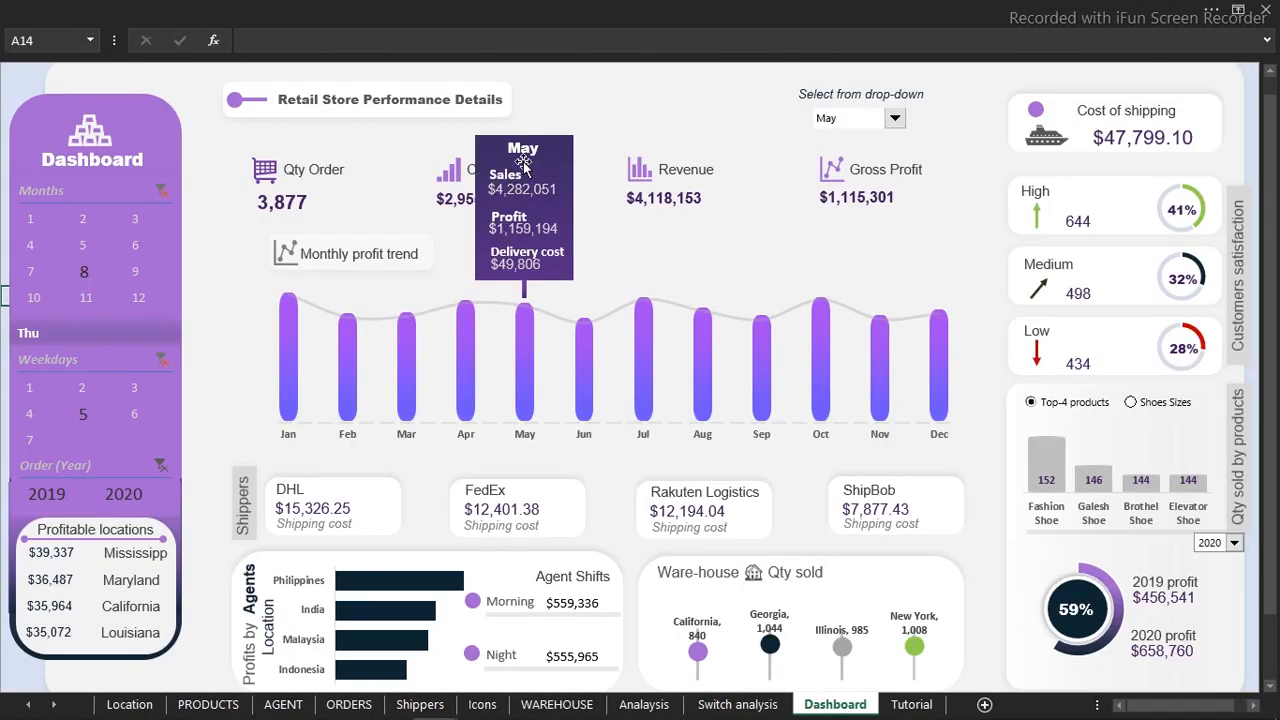
- Test the finished dashboard's month drop-down with Jul and with "Sellect month", and return to the Retail store dashboard.xlsx workbook
click(895, 118)
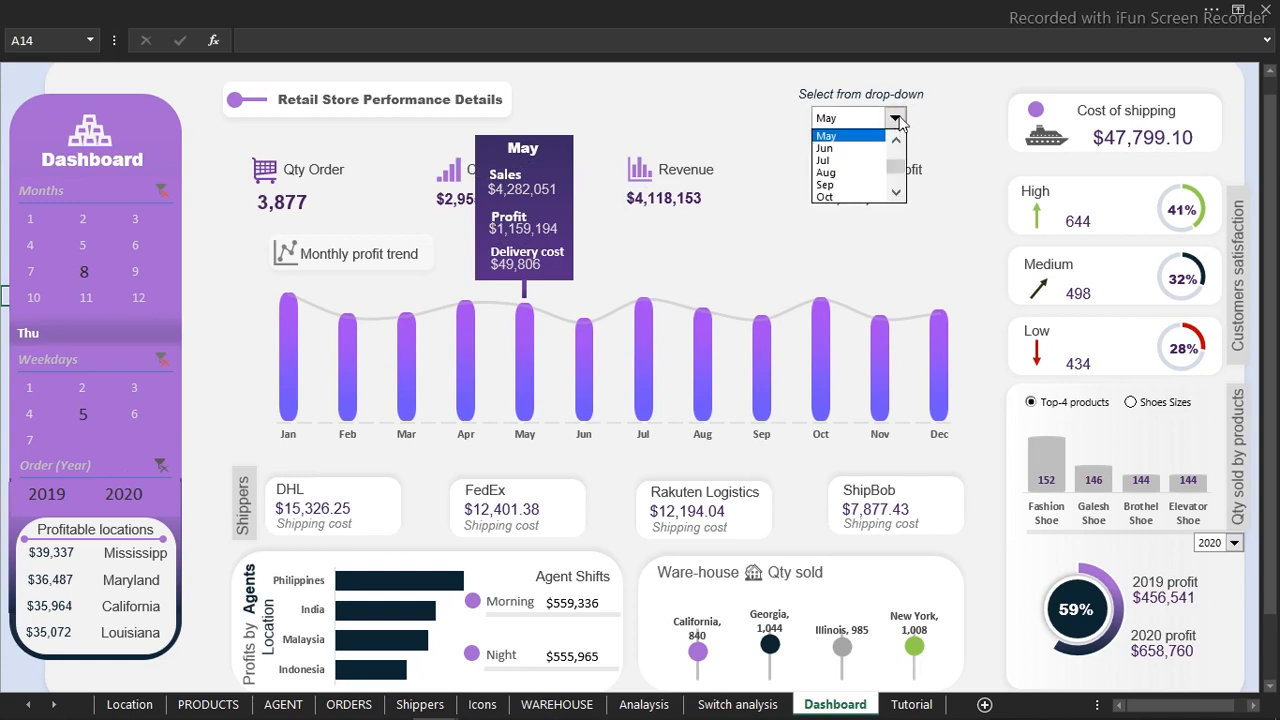
click(840, 160)
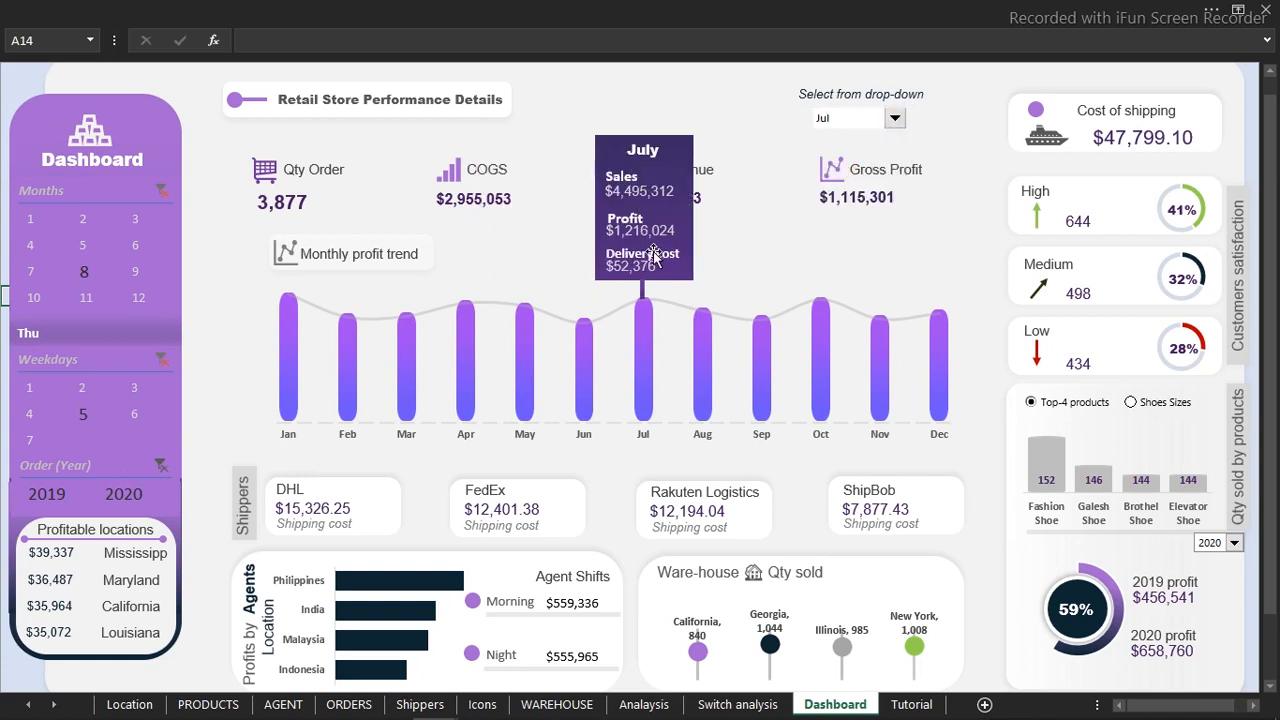
click(895, 118)
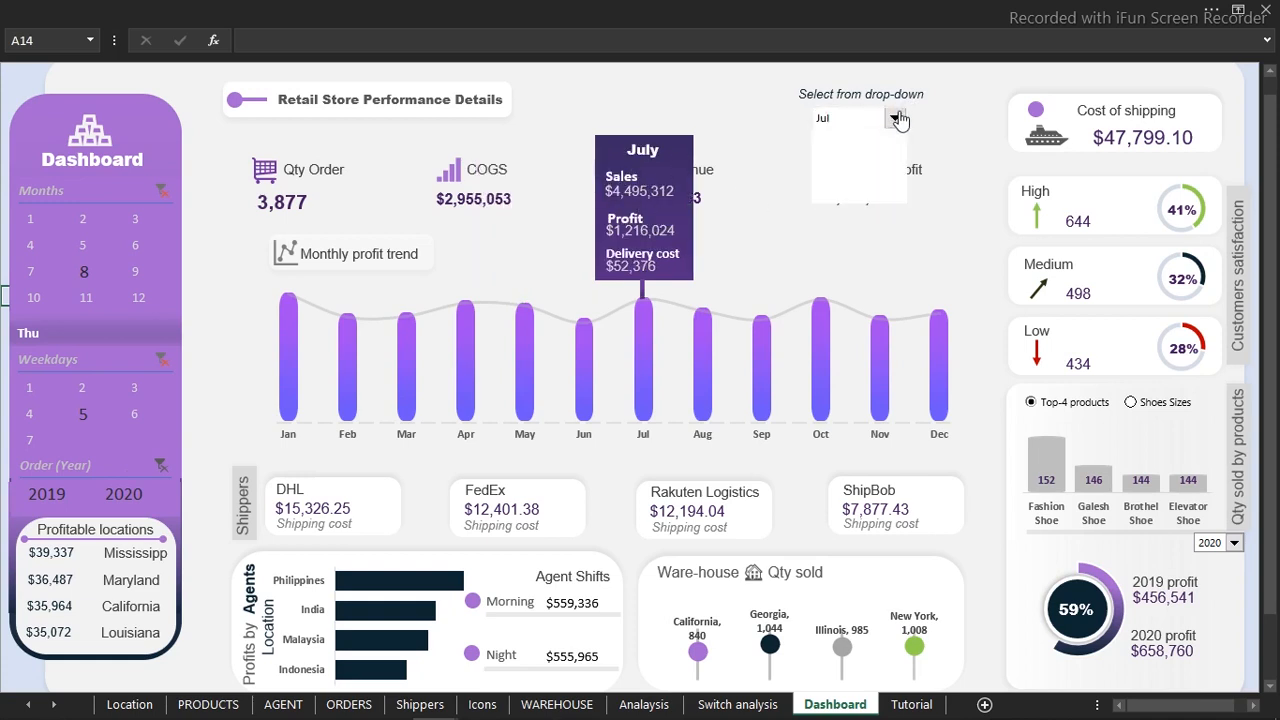
drag(892, 172, 893, 186)
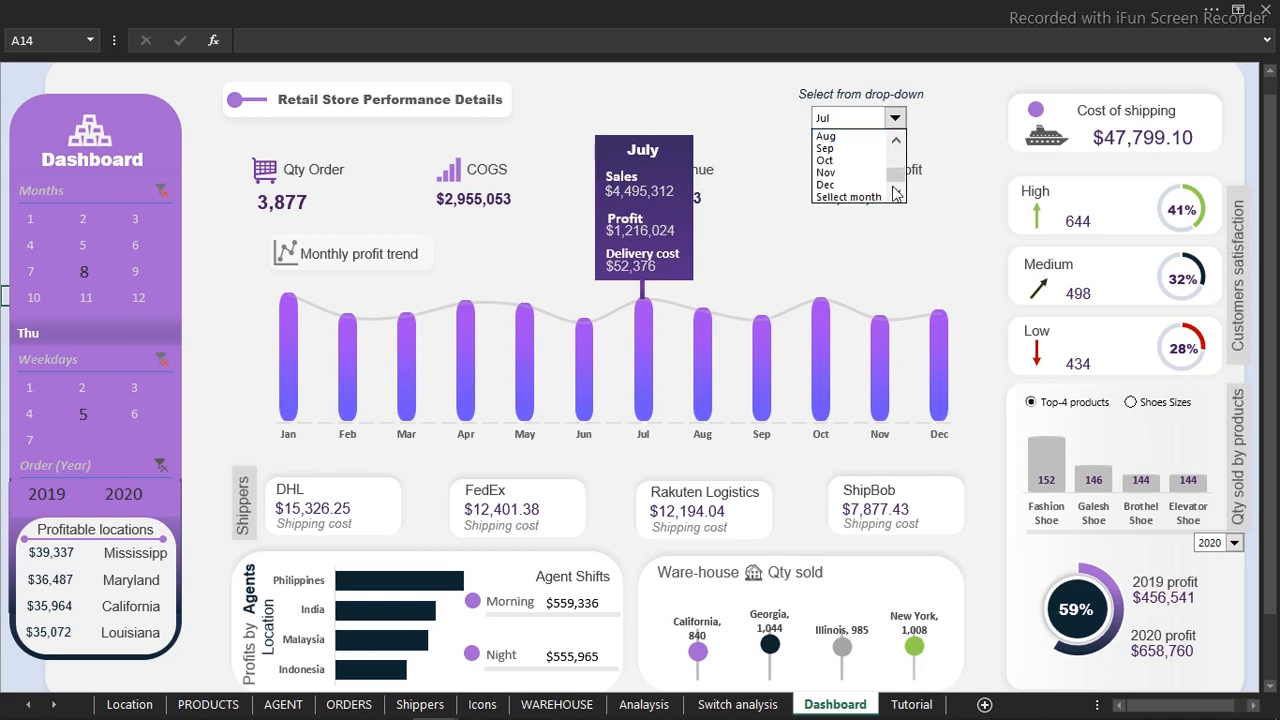
click(873, 199)
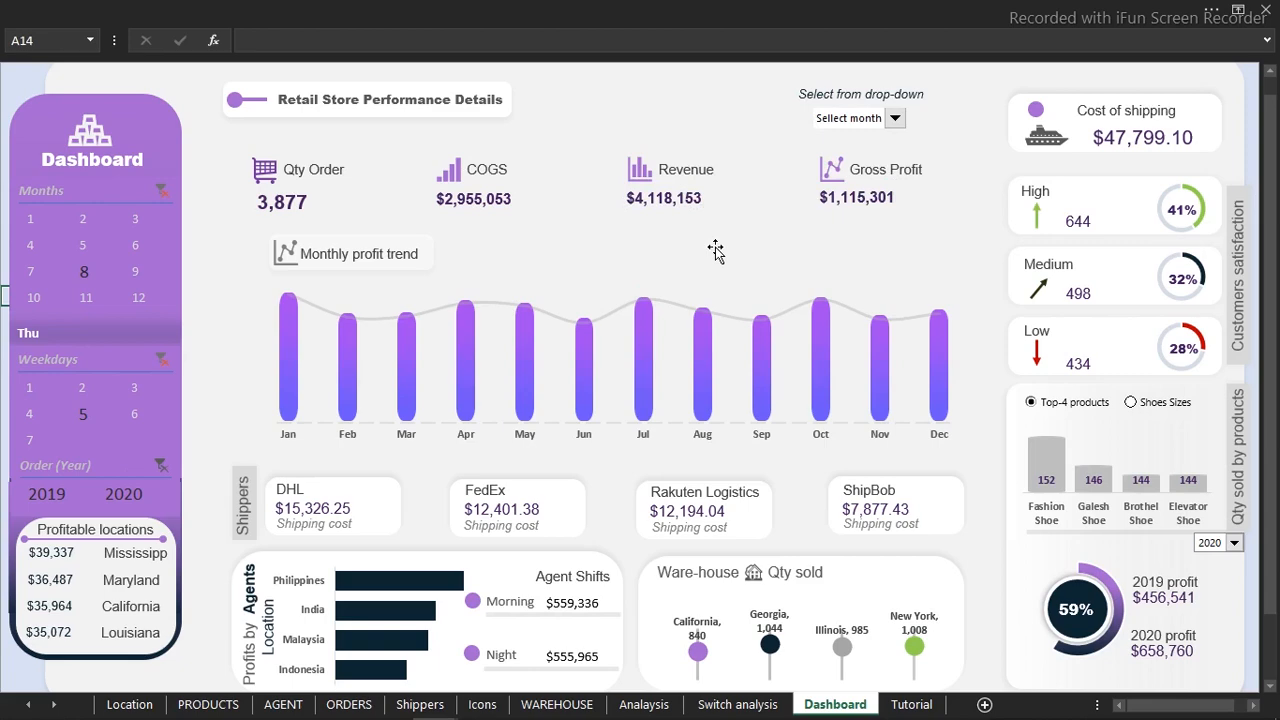
mouse_move(428, 705)
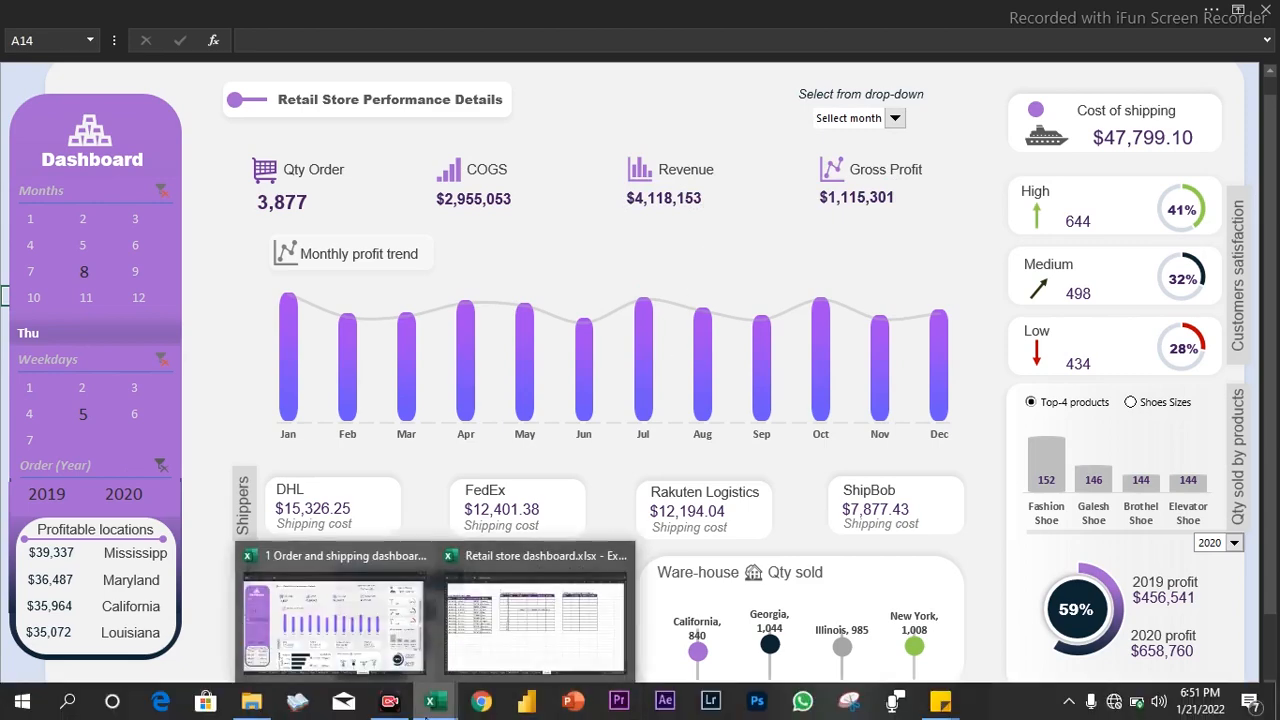
click(520, 650)
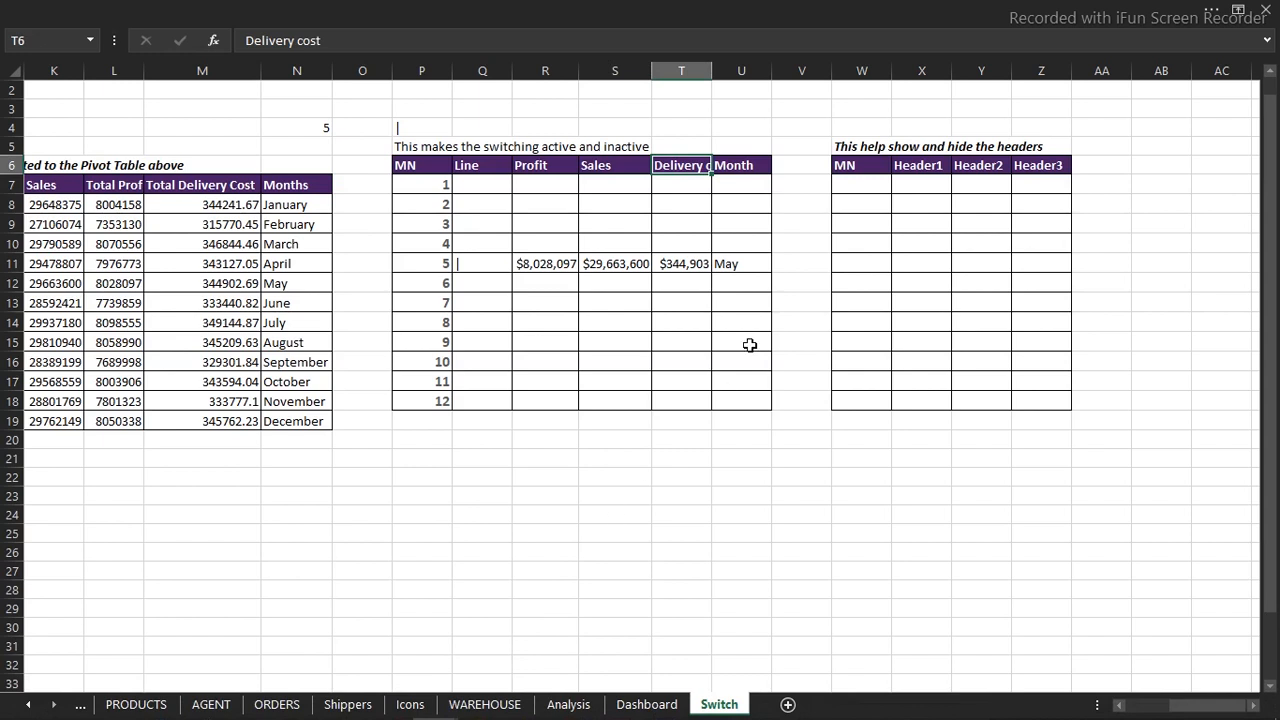
- Number the MN column of the header show/hide table from 1 to 12 in W7:W18
click(912, 220)
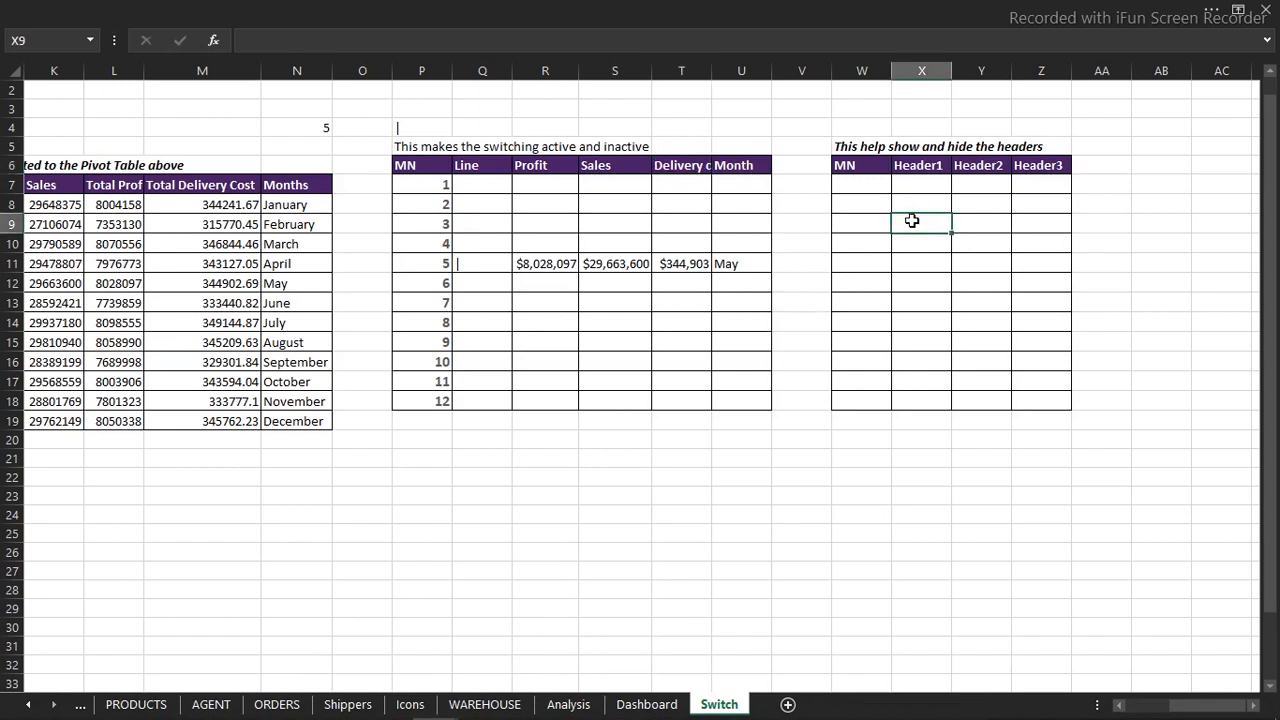
click(870, 190)
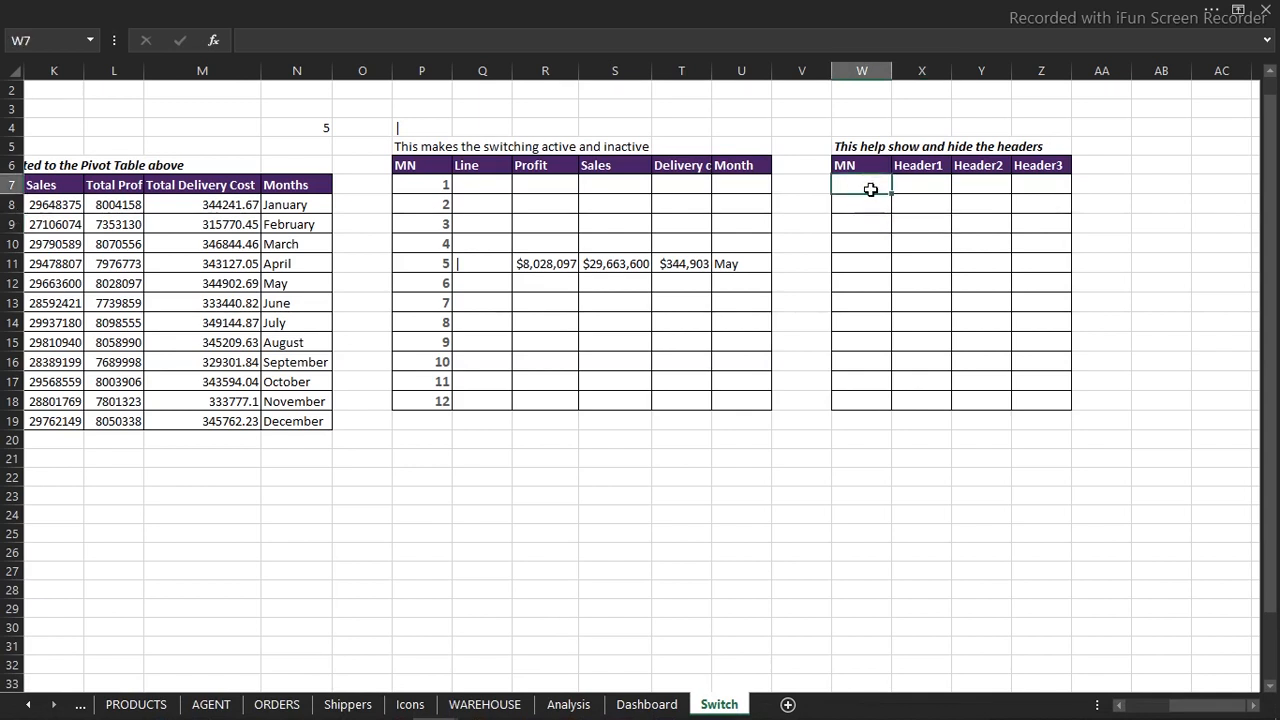
text(1)
key(Return)
text(2)
key(Return)
click(870, 190)
drag(870, 190, 877, 208)
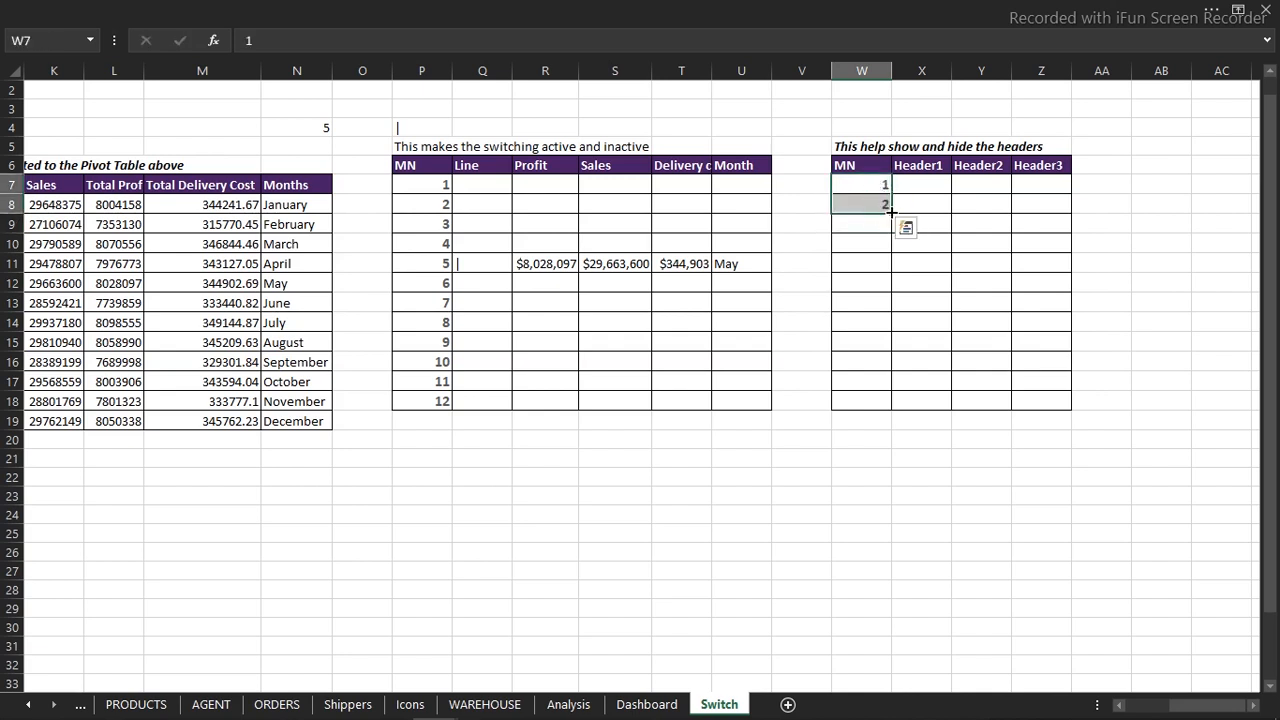
drag(891, 212, 881, 402)
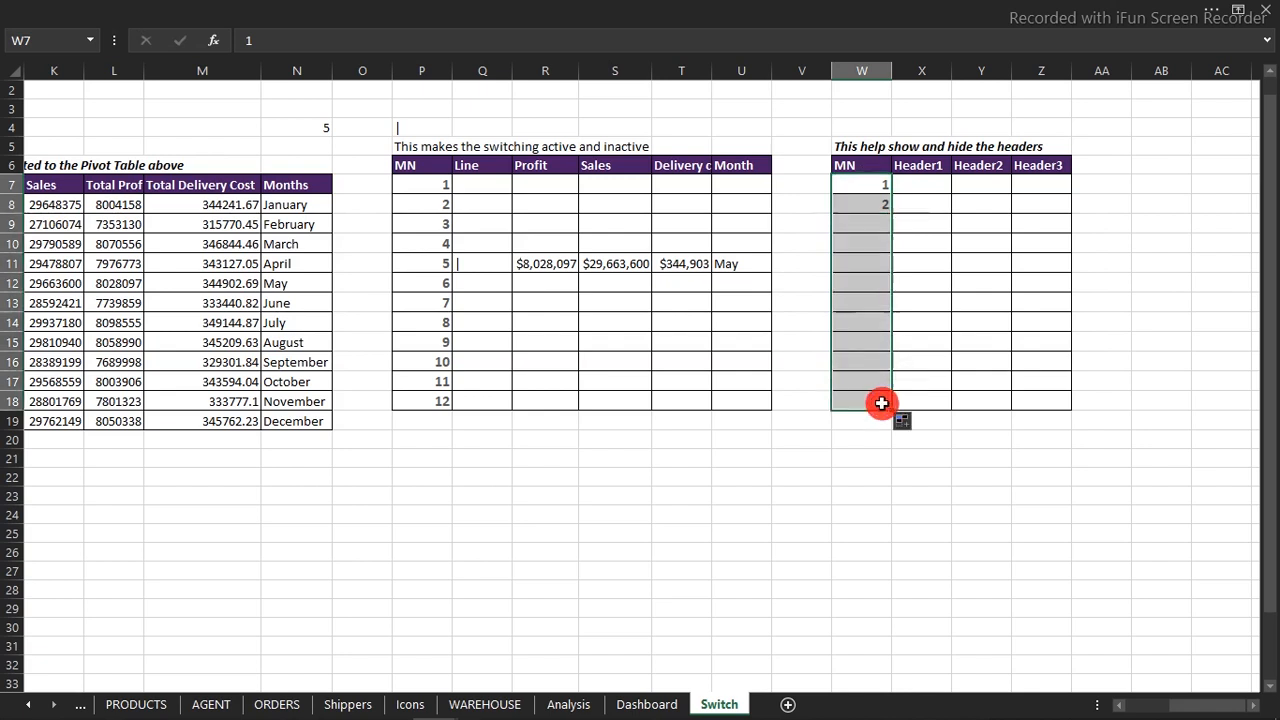
- Write the formula =IF(W7=$N$4,$R$6,"") in X7 under Header1
click(926, 183)
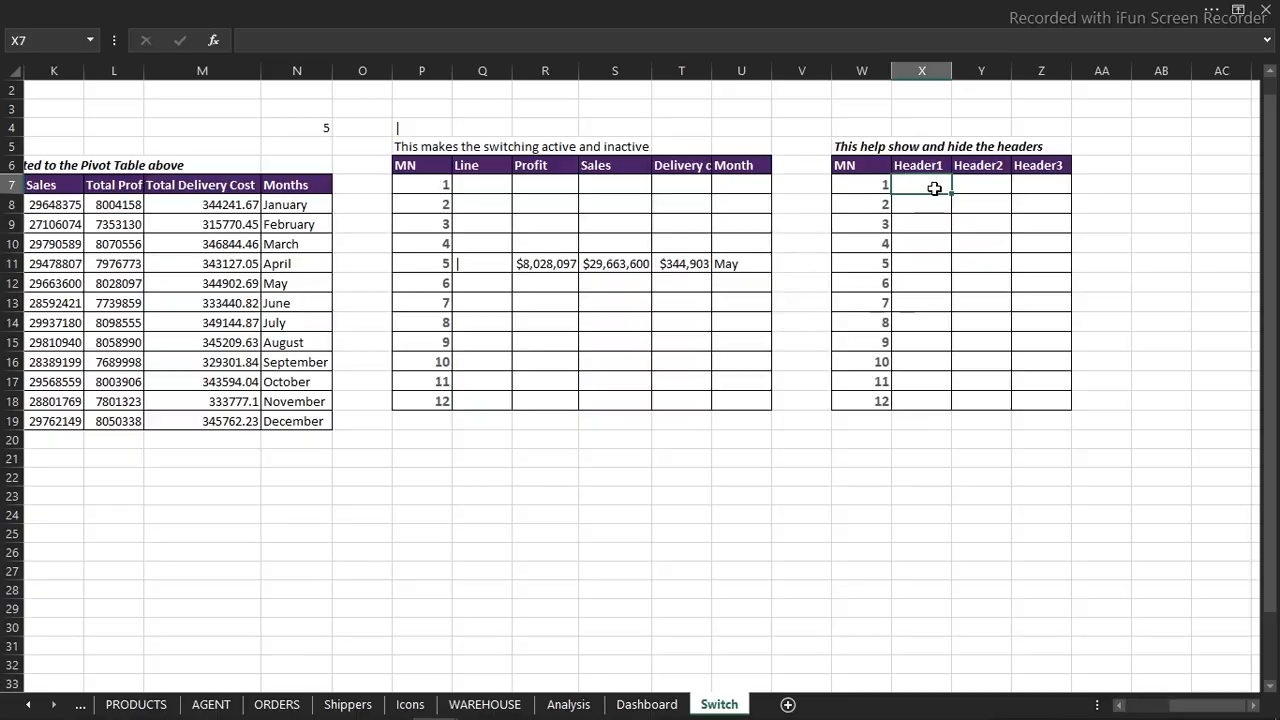
text(=)
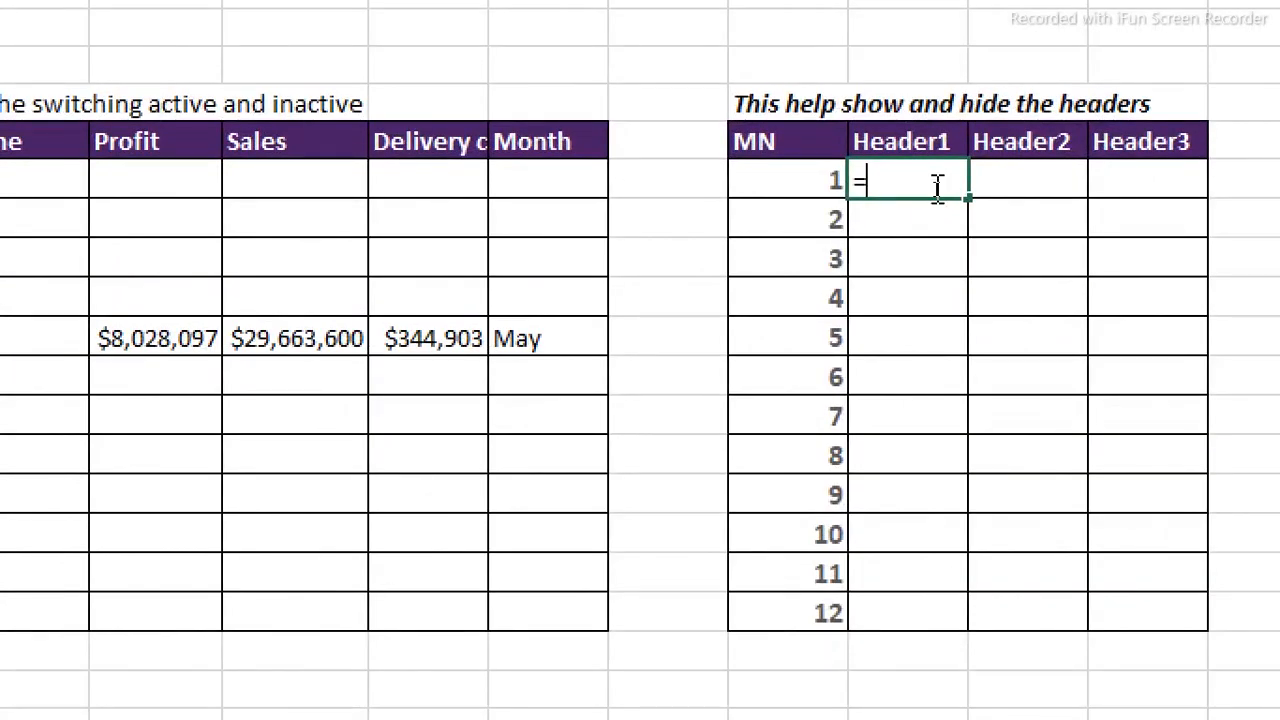
text(if)
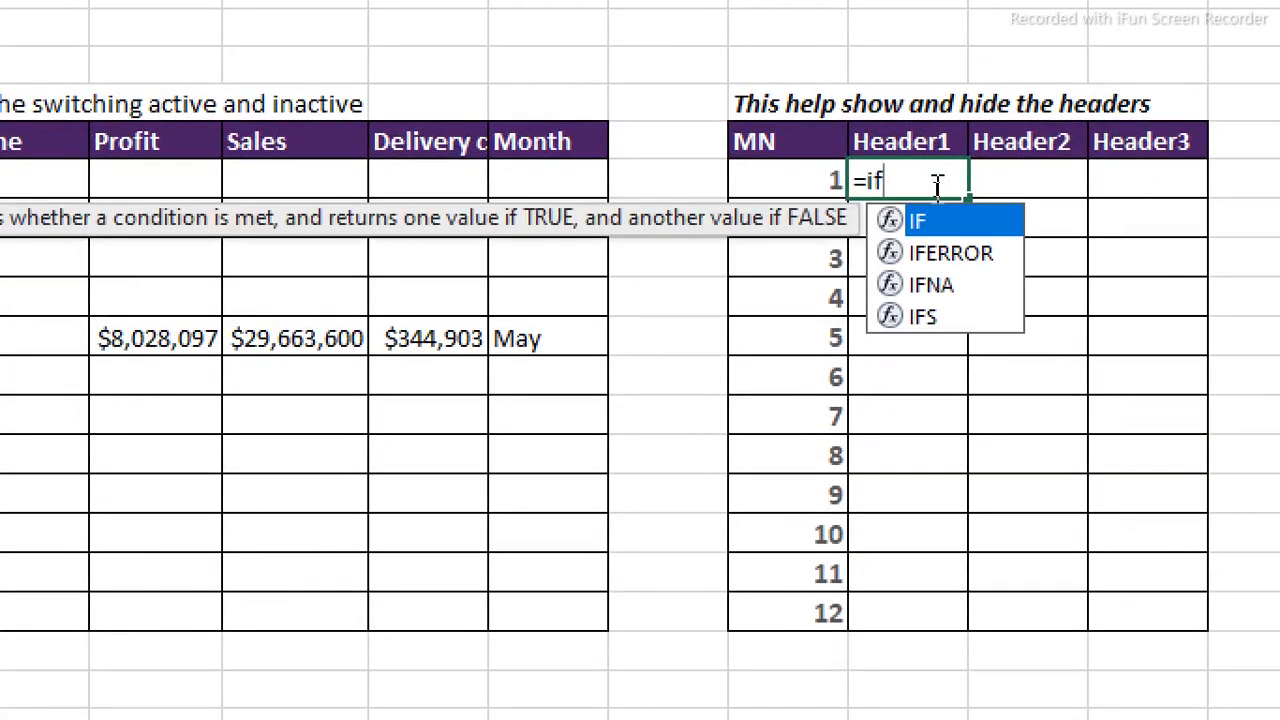
key(Tab)
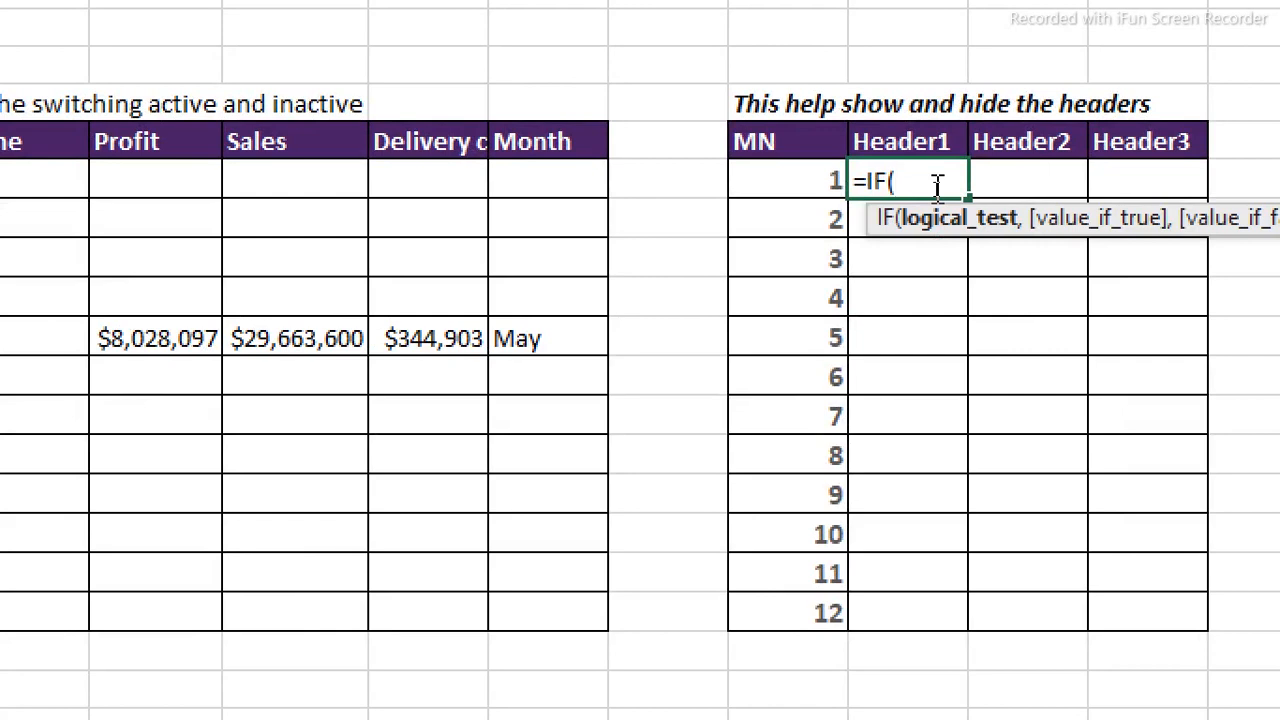
click(818, 186)
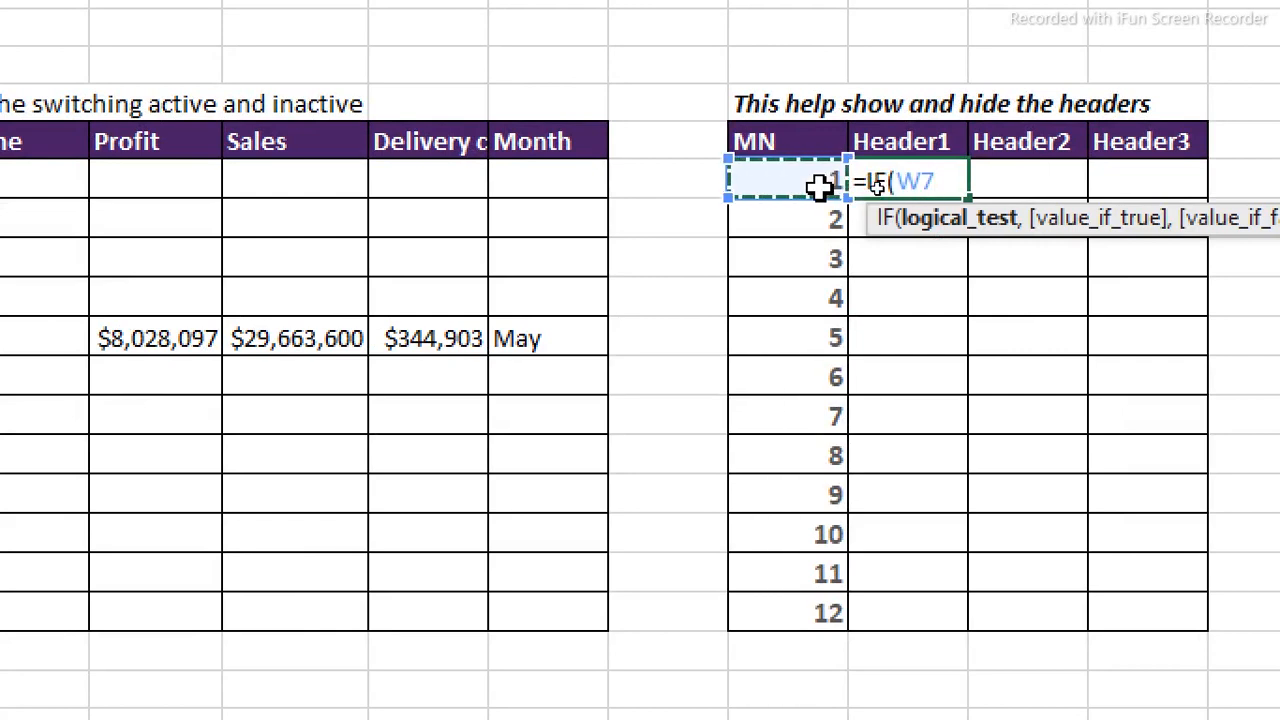
text(=)
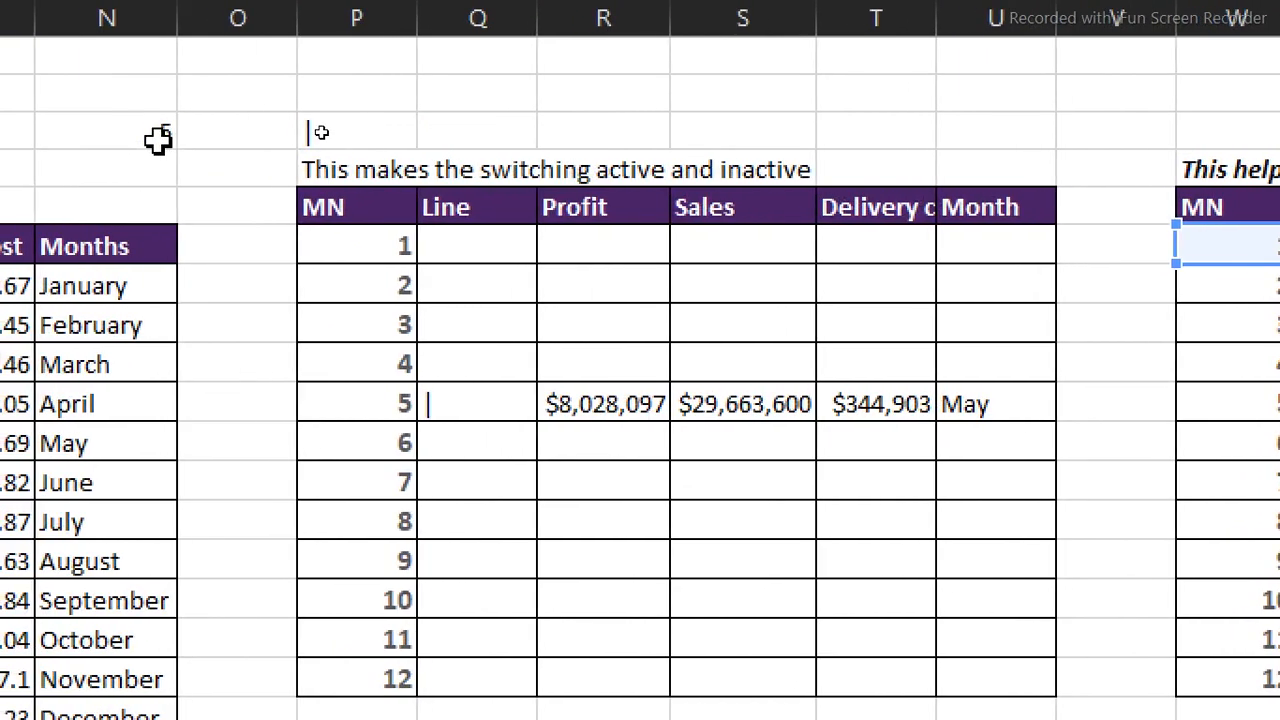
click(160, 133)
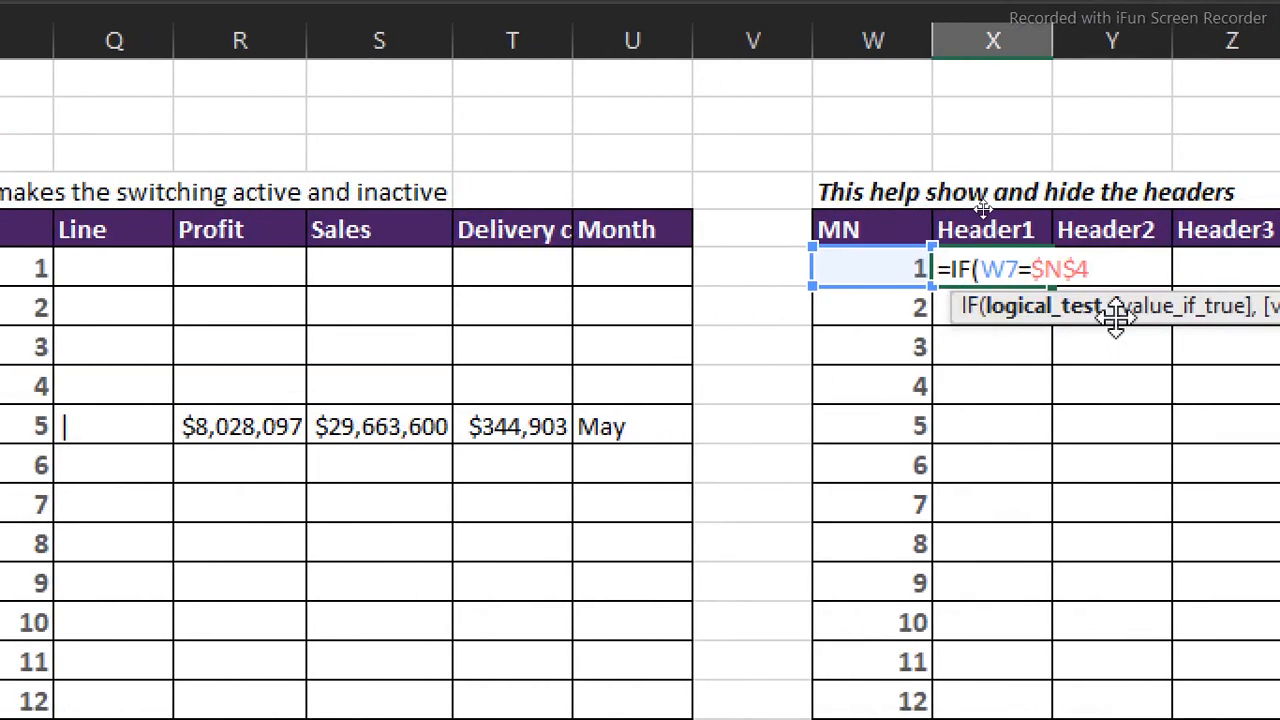
text(,)
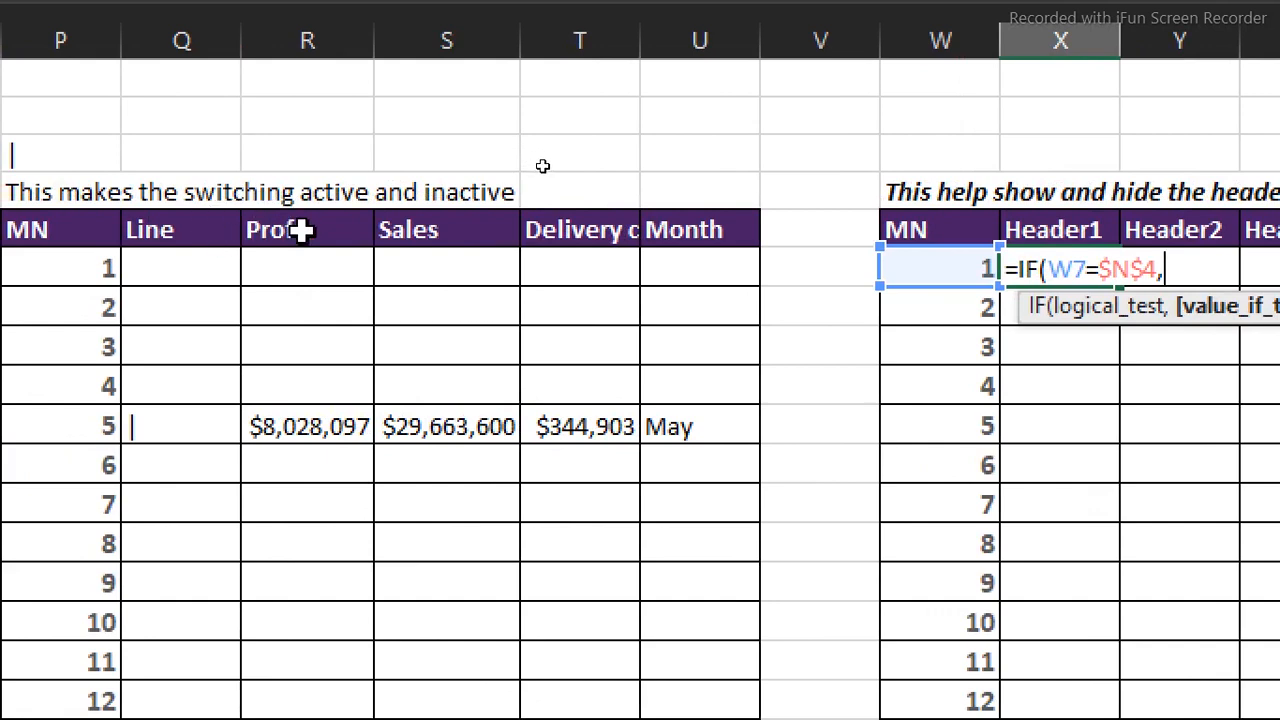
click(300, 230)
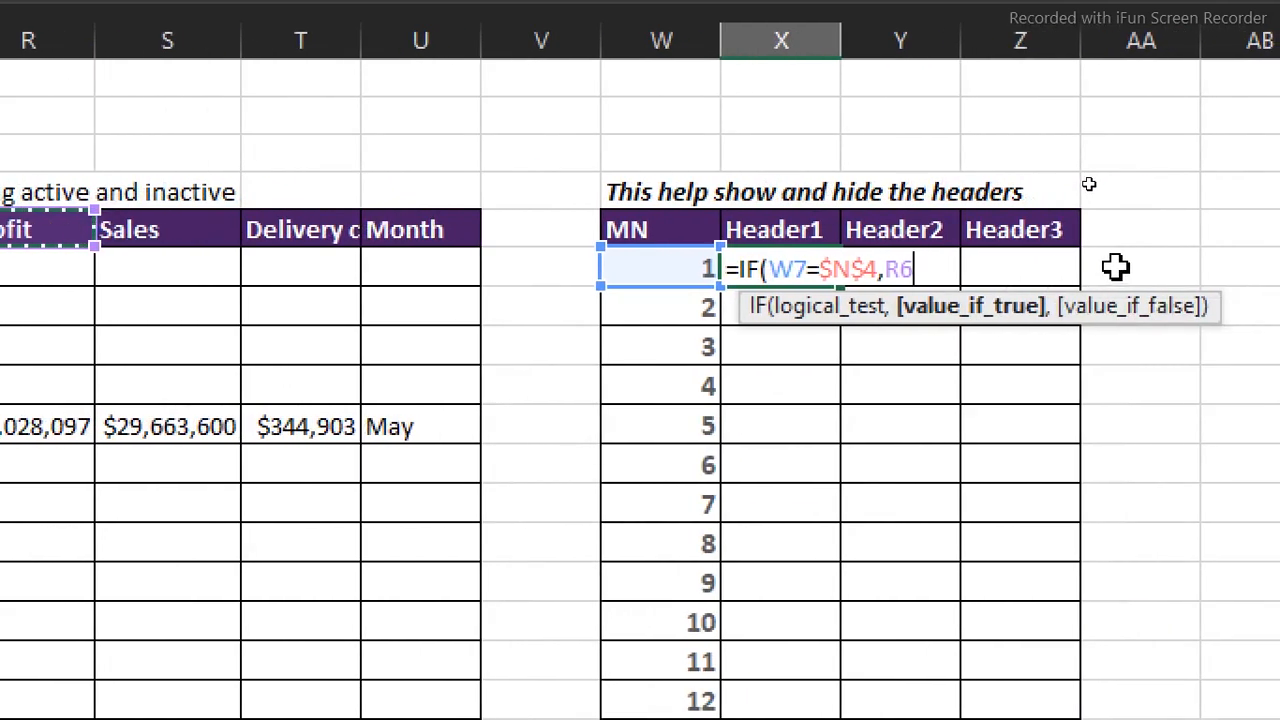
key(F4)
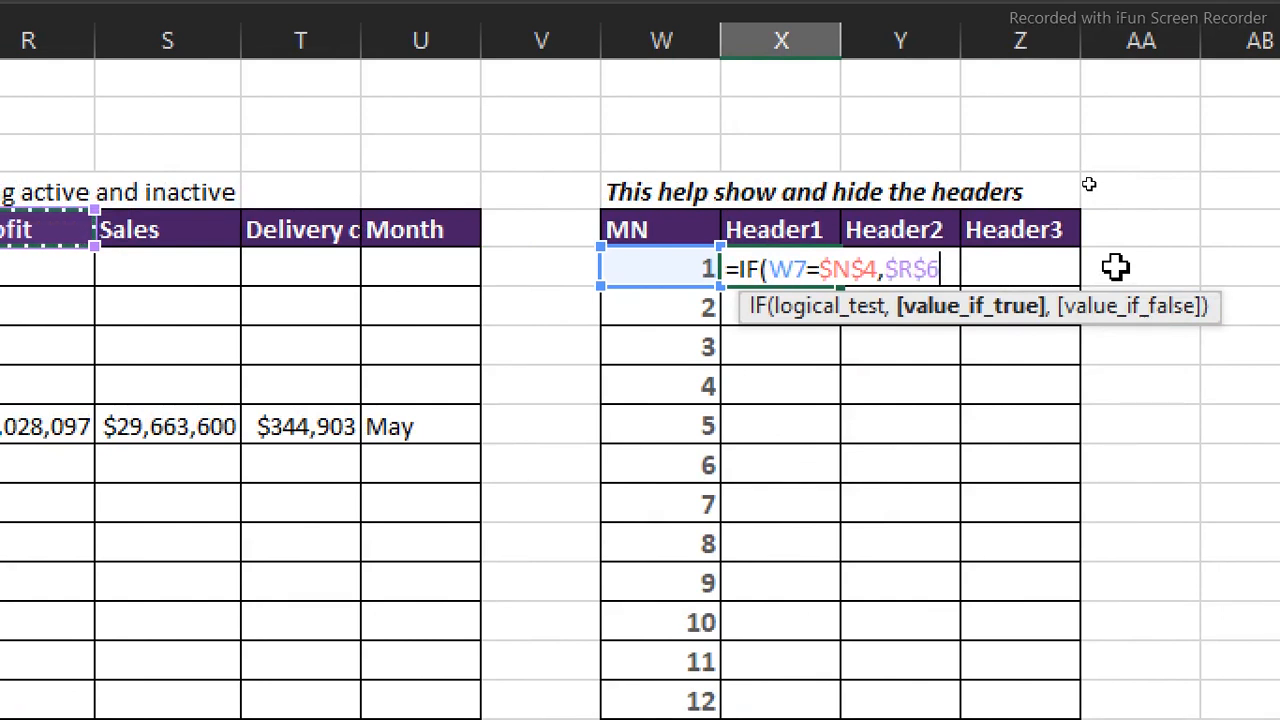
text(,""))
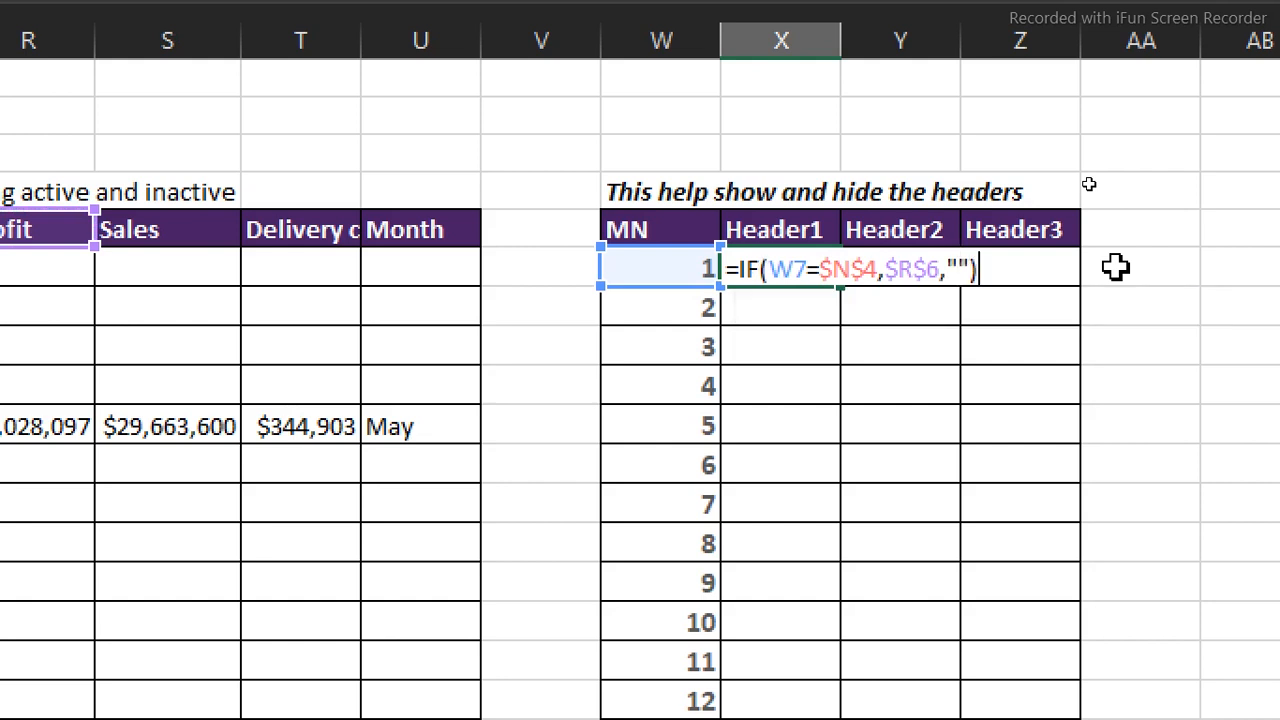
- Copy the whole formula text from X7 for reuse and enter it again in X7
drag(990, 270, 720, 290)
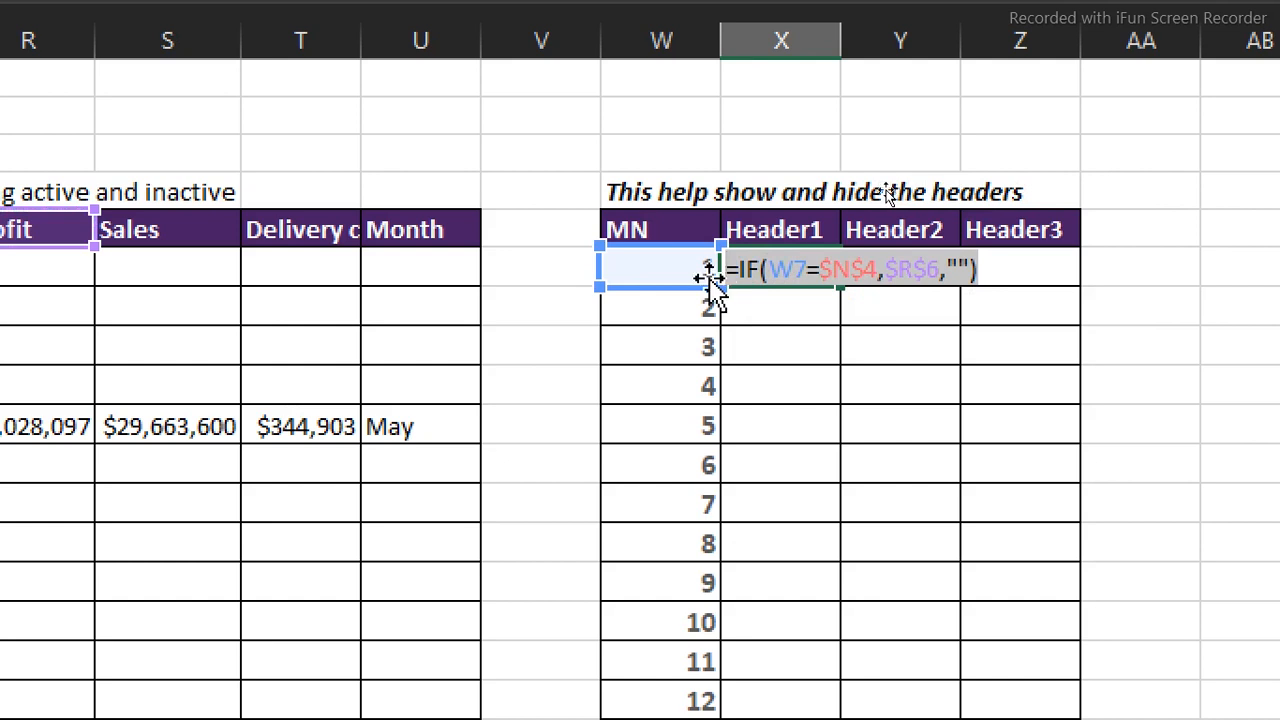
key(Escape)
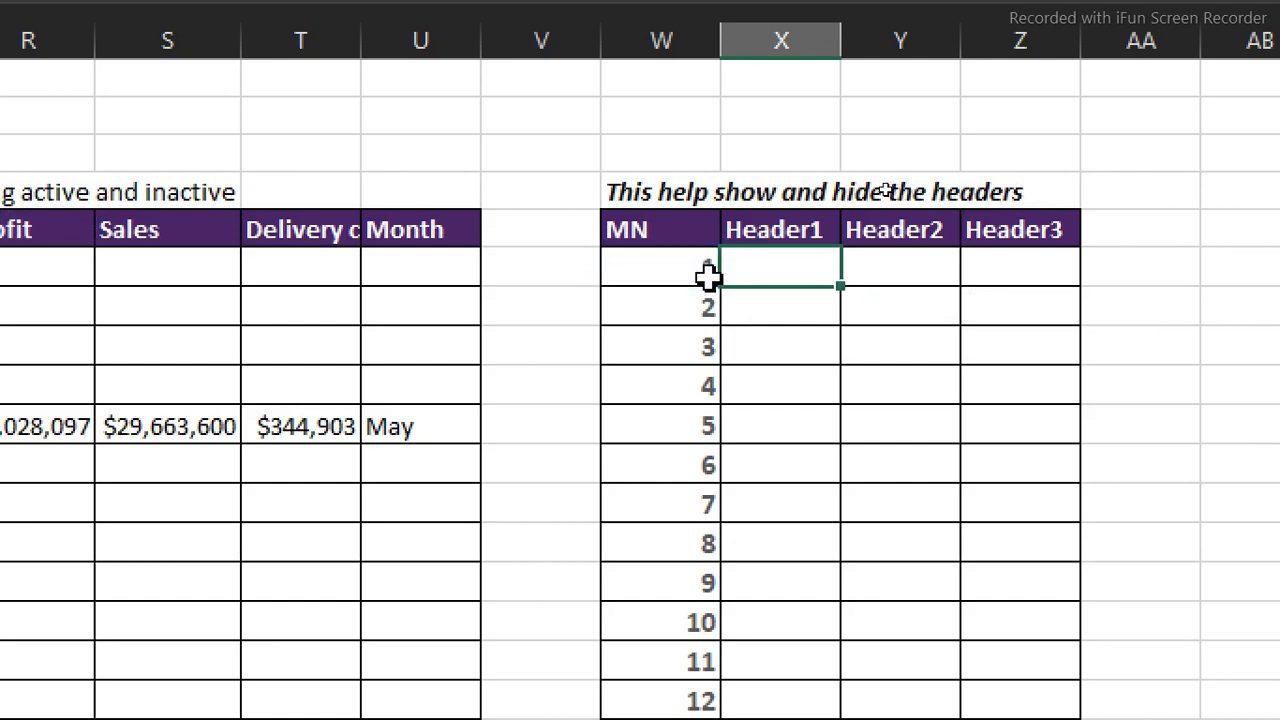
double_click(778, 266)
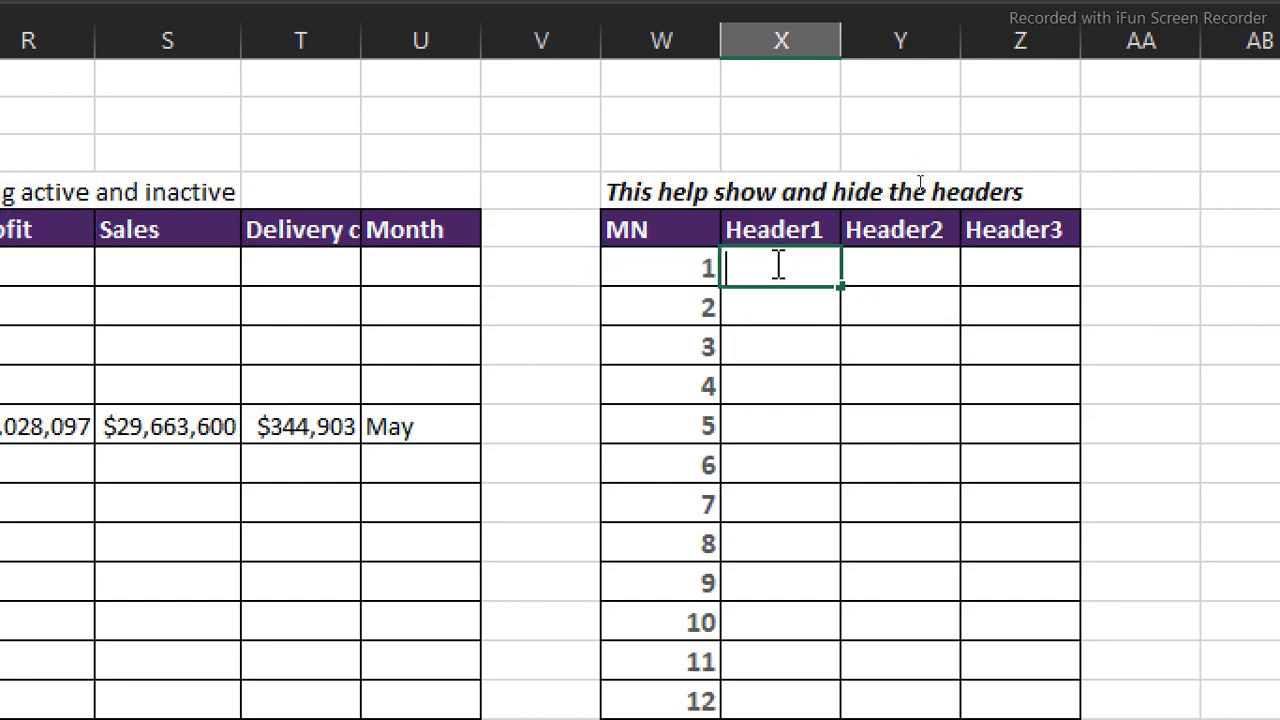
key(ctrl+v)
key(Return)
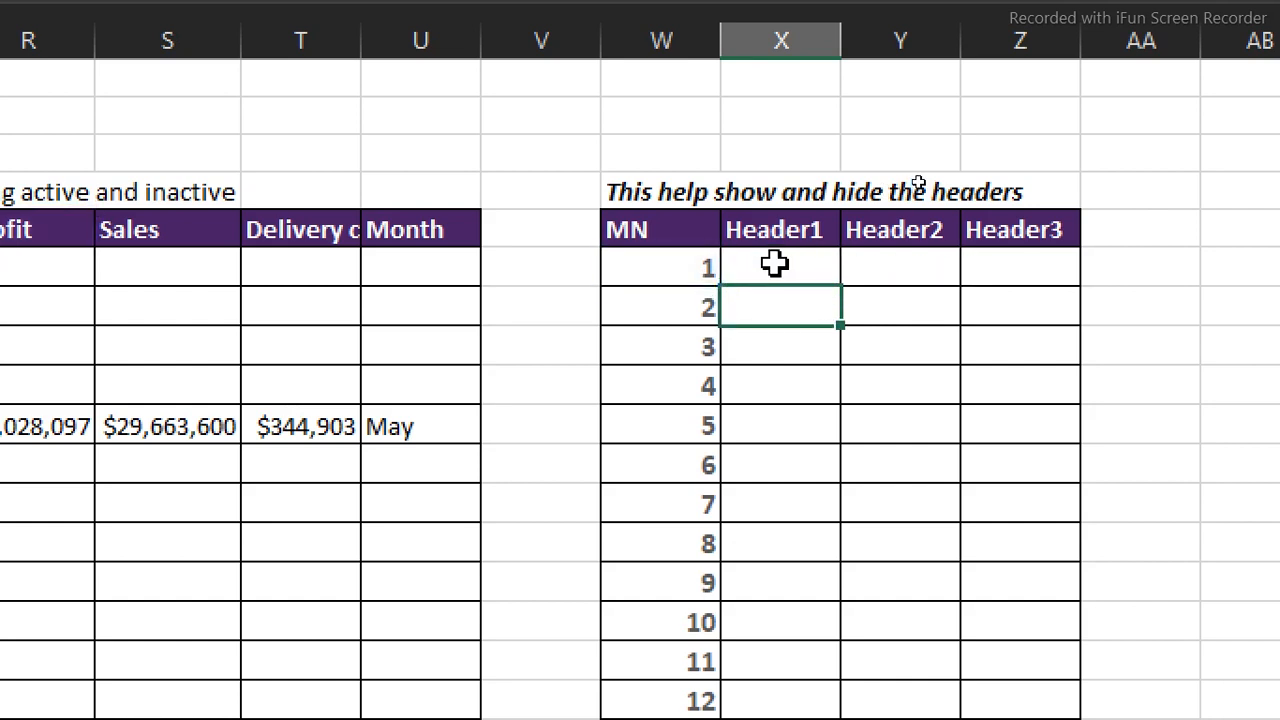
- Paste the copied formula into Y7 under Header2 and repoint its heading reference to Sales in $S$6
click(775, 263)
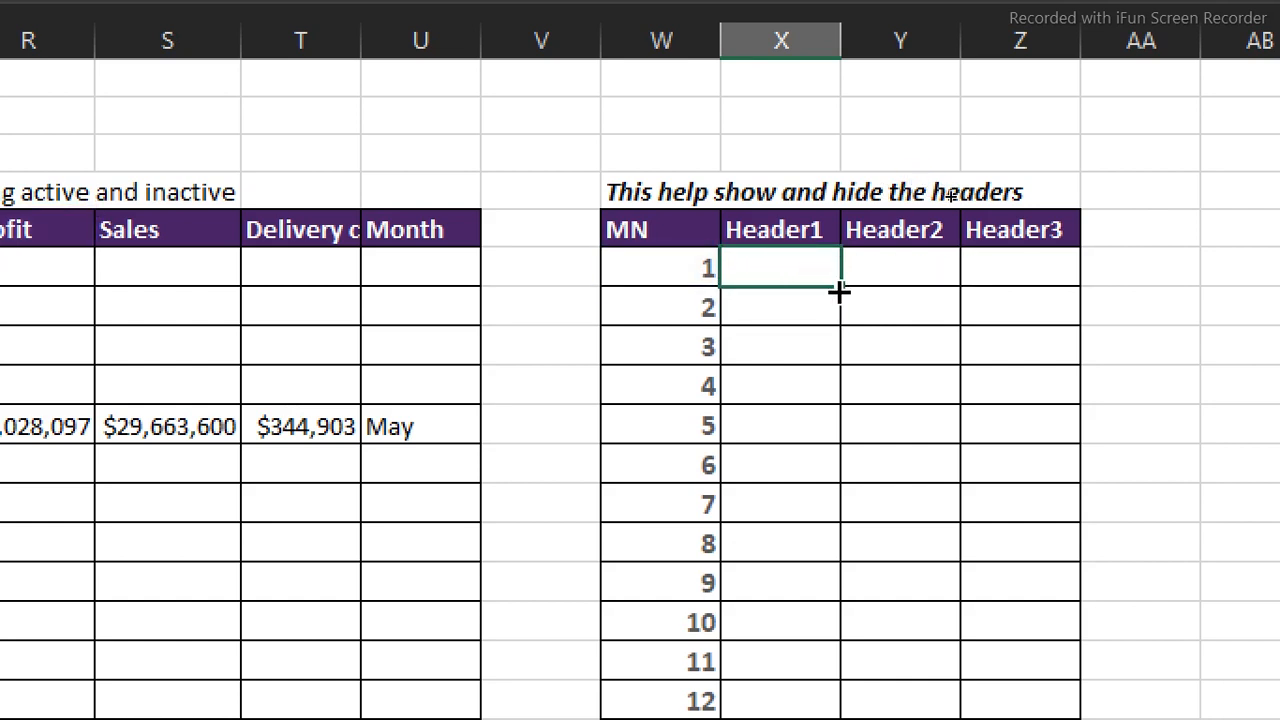
click(883, 263)
key(ctrl+v)
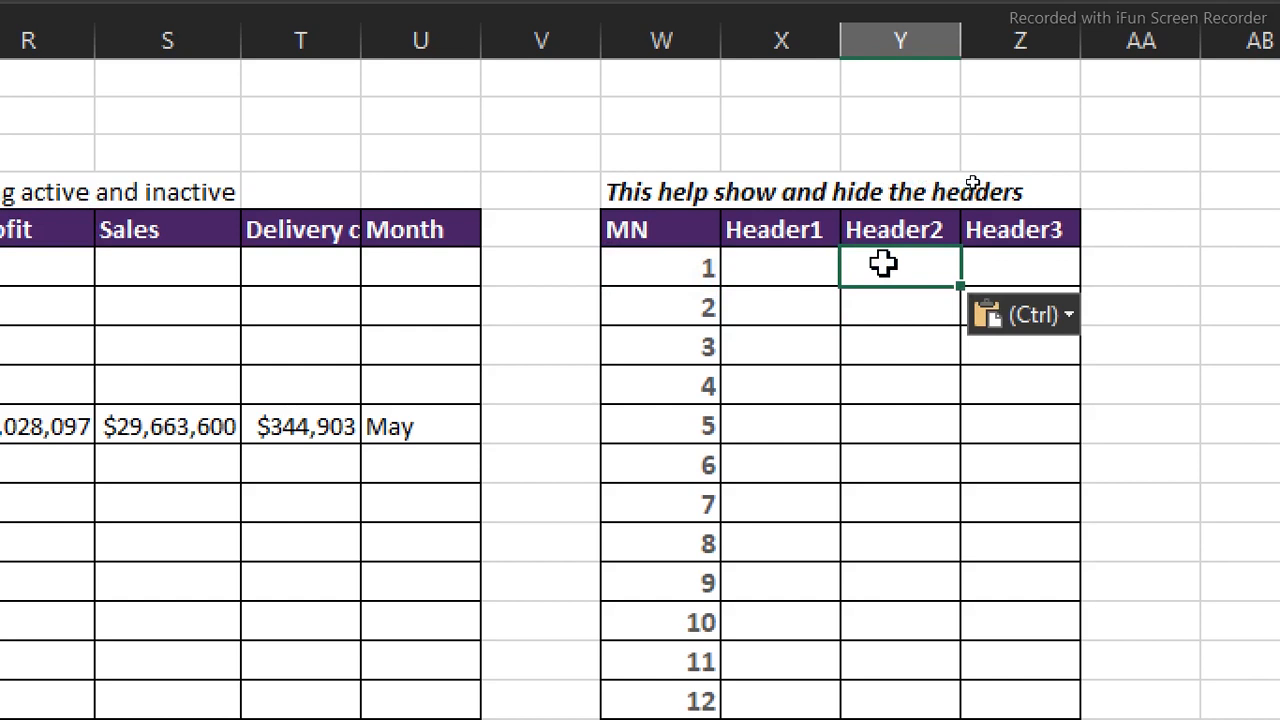
double_click(883, 263)
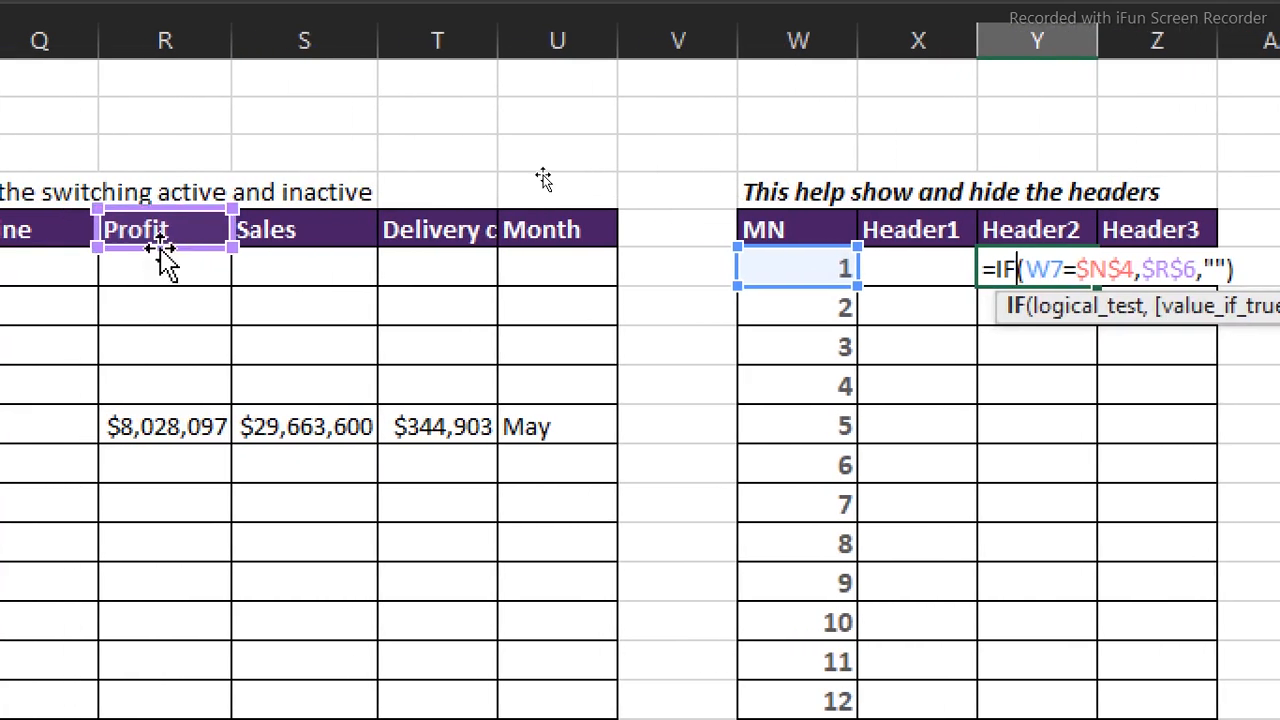
drag(163, 245, 266, 256)
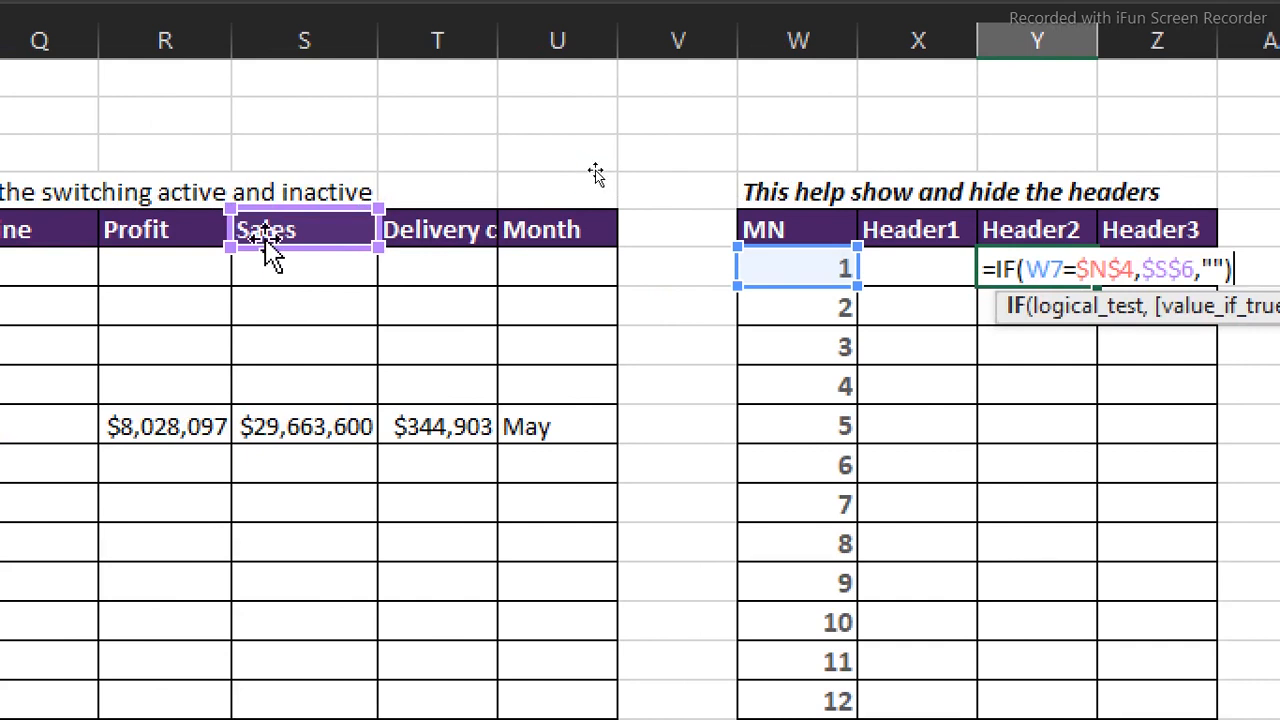
key(Return)
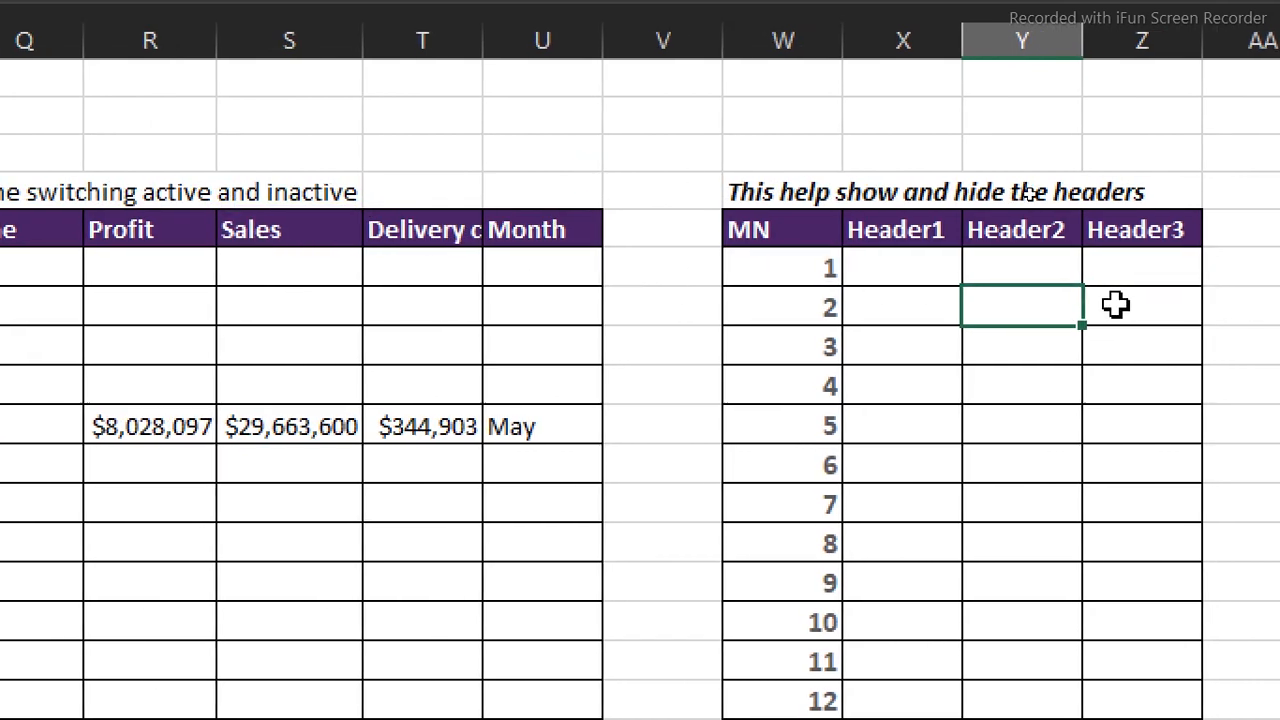
- Paste the copied formula into Z7 under Header3 and repoint its heading reference to Delivery cost in T6
click(1128, 262)
key(ctrl+v)
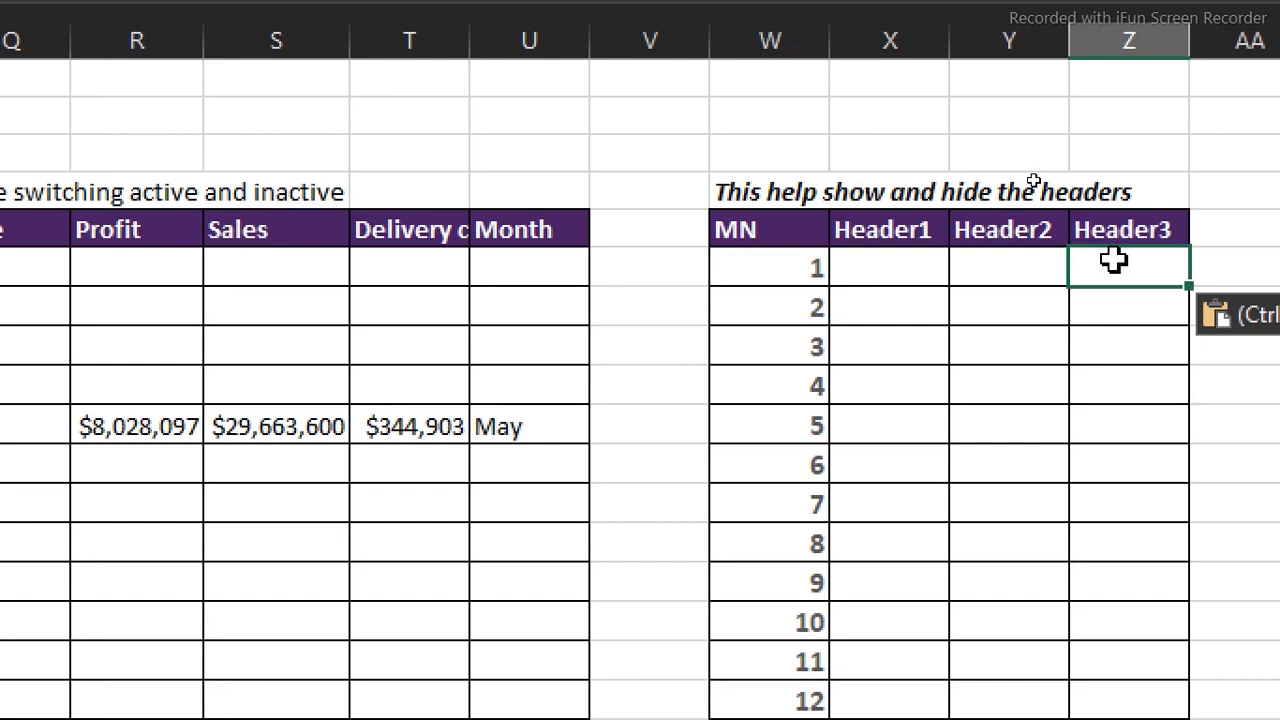
key(F2)
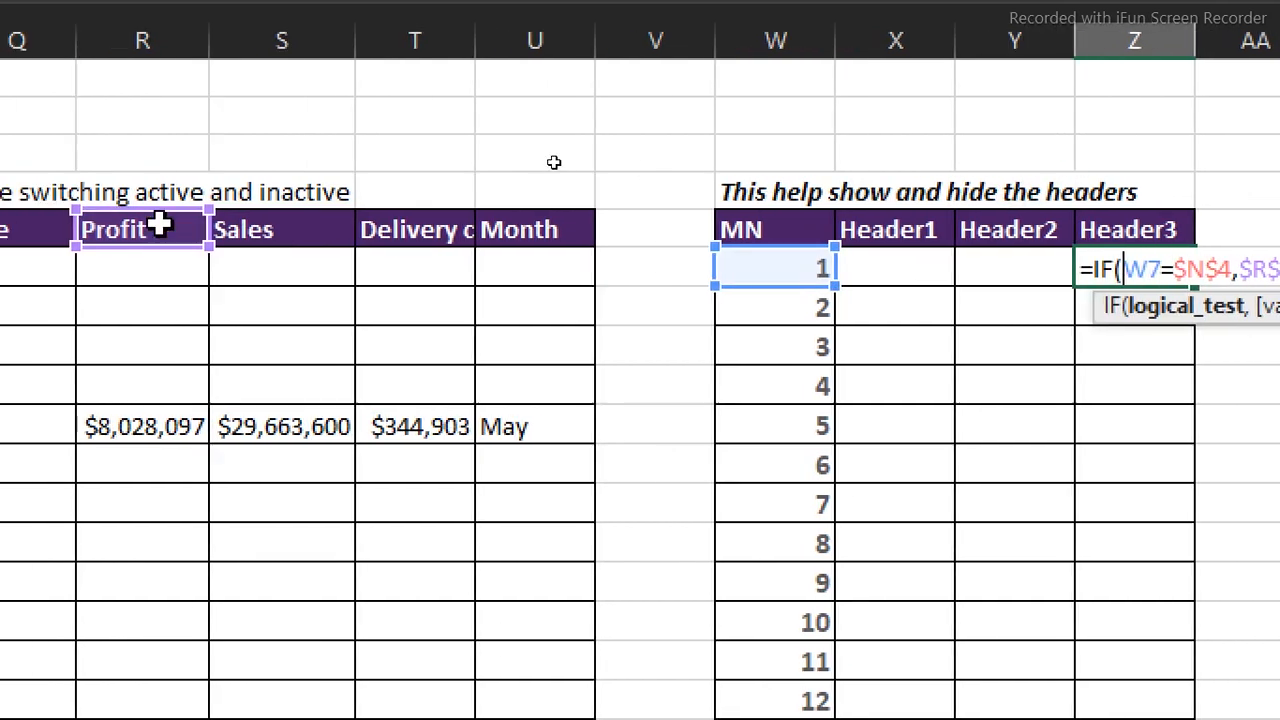
drag(218, 240, 466, 257)
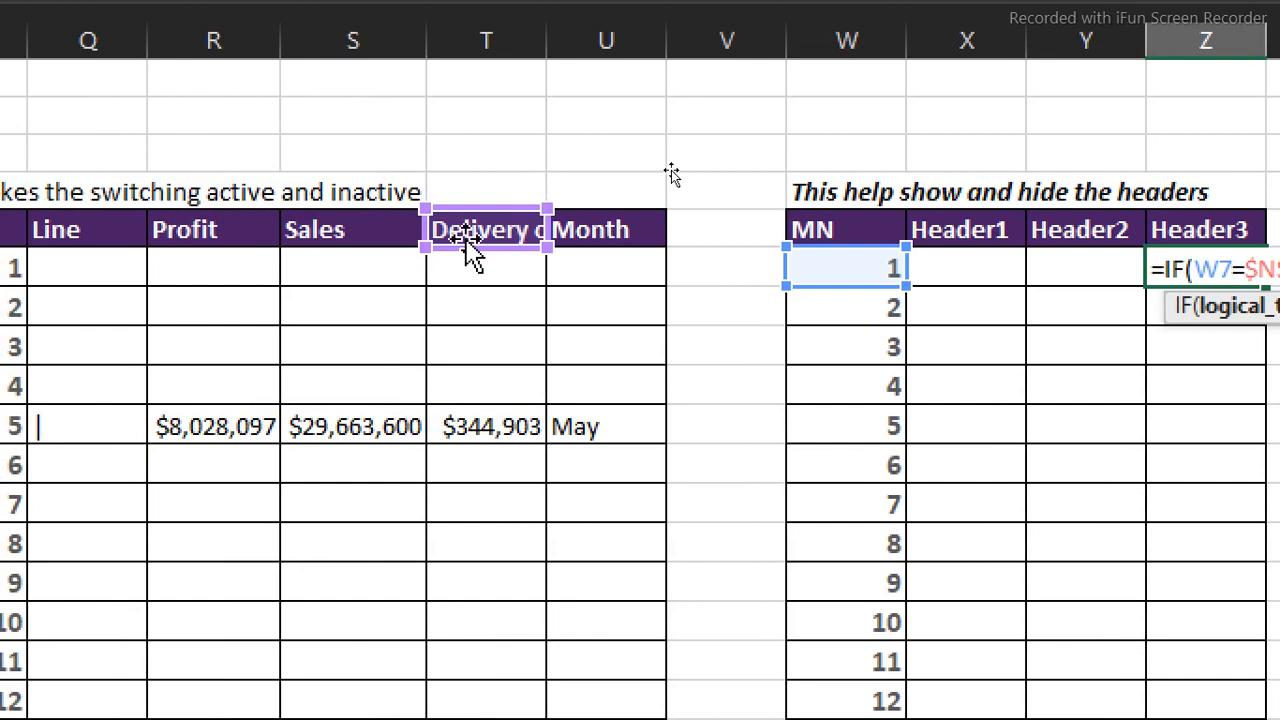
key(Return)
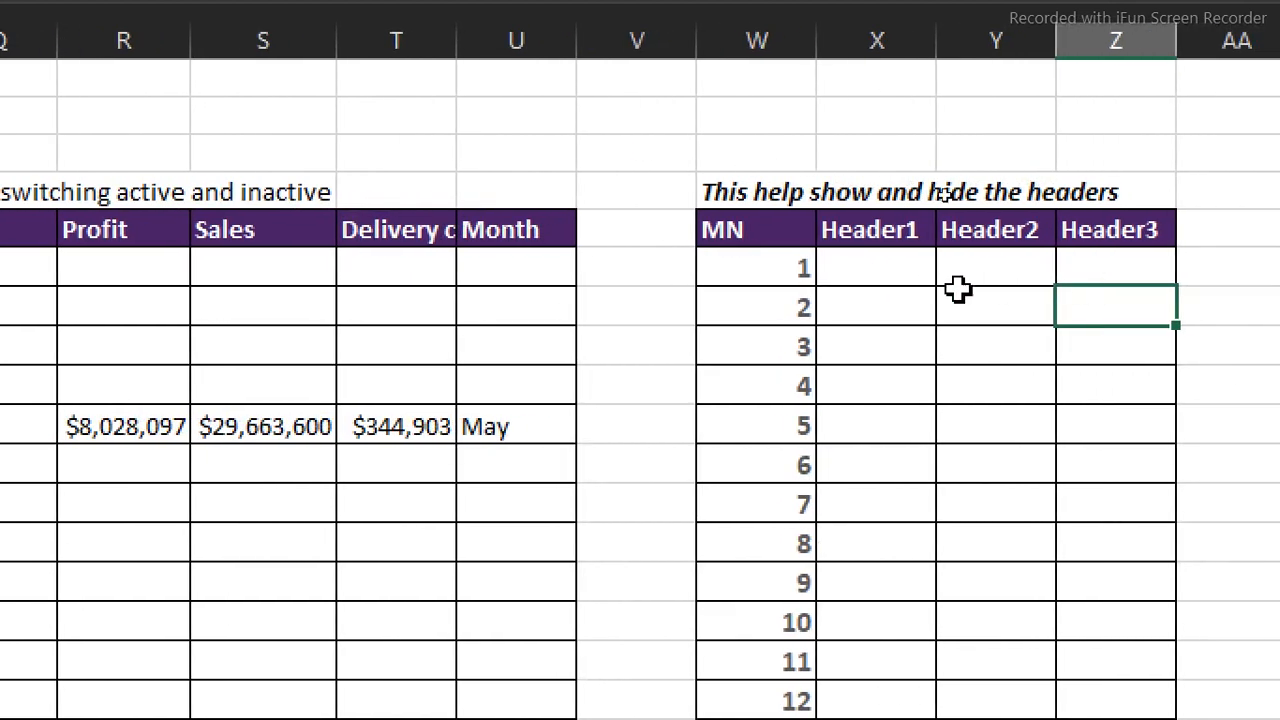
- Fill the X7:Z7 header formulas down to row 18 and autofit the width of column Z
drag(949, 257, 1172, 258)
drag(1082, 258, 1088, 260)
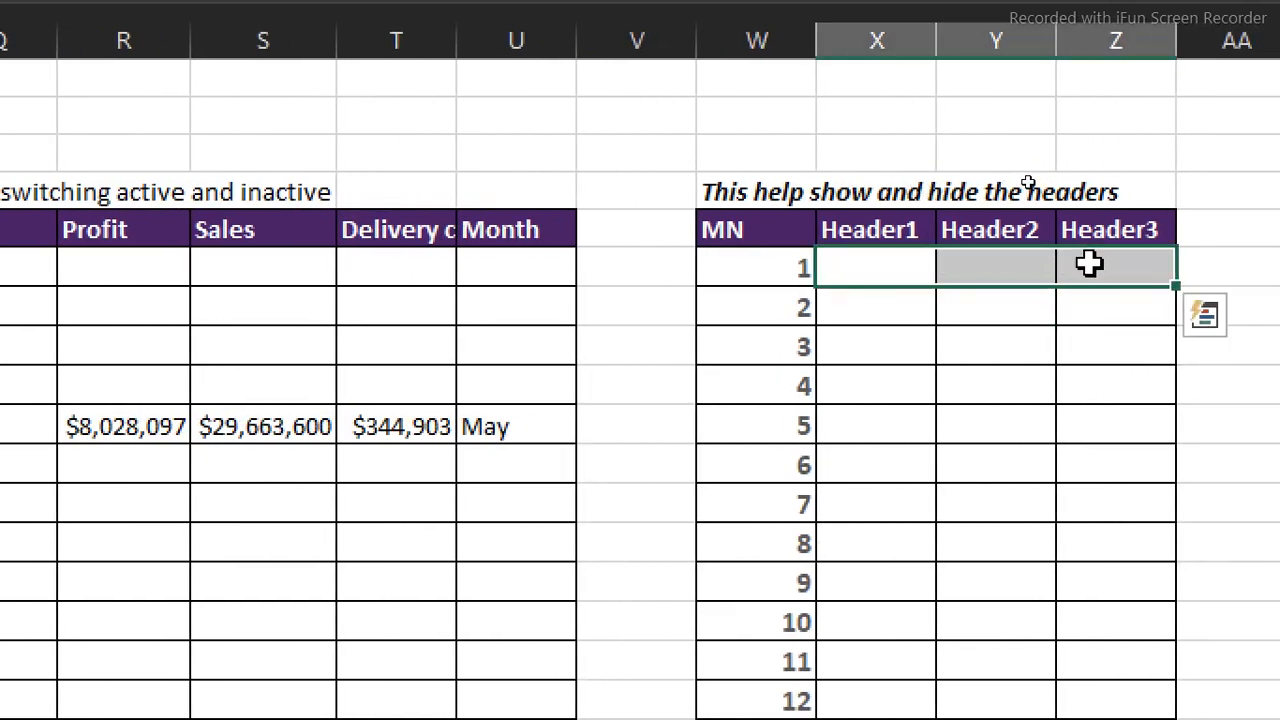
double_click(1118, 288)
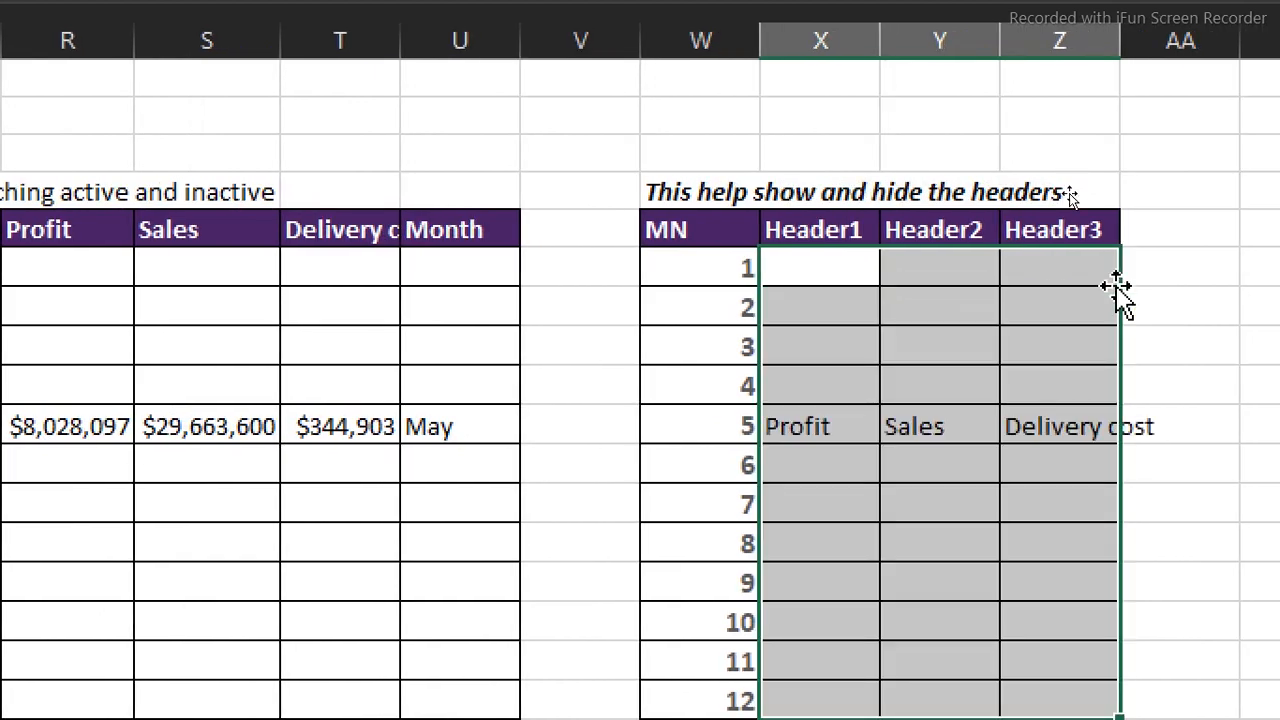
double_click(1121, 33)
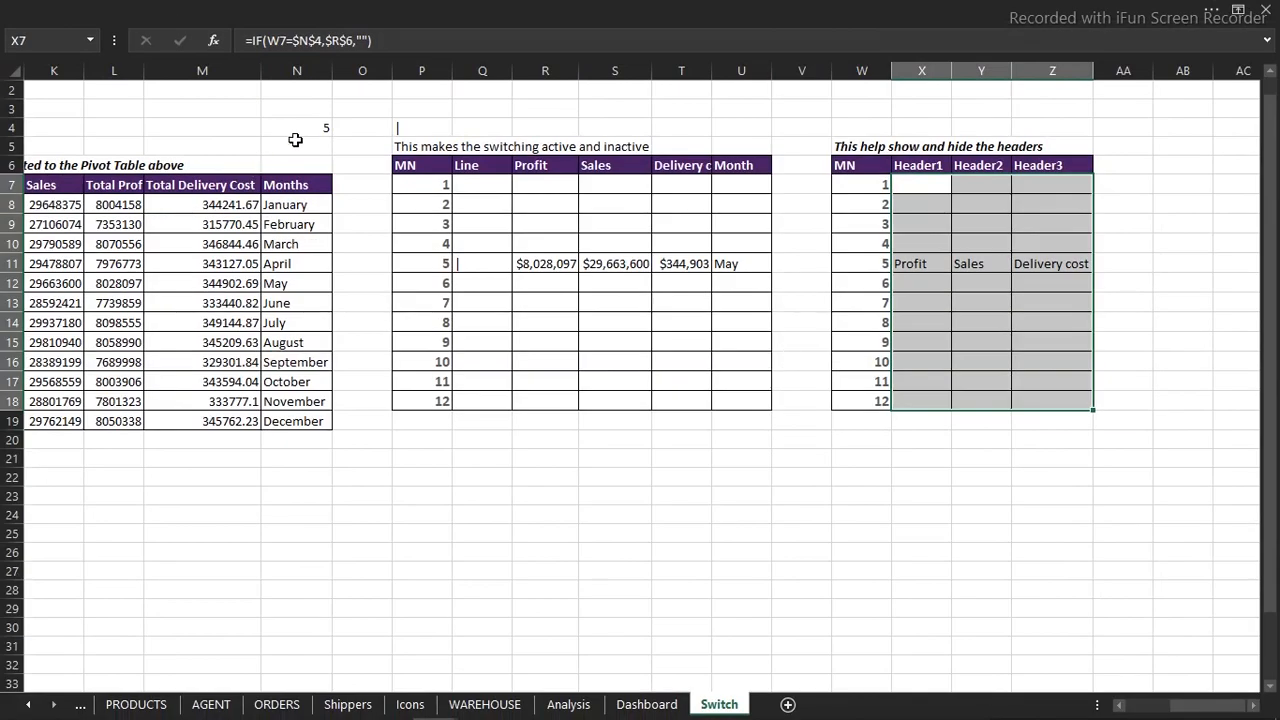
- Test both helper tables by setting the month number in N4 to 12, and restore it to 5
click(303, 126)
text(12)
key(Return)
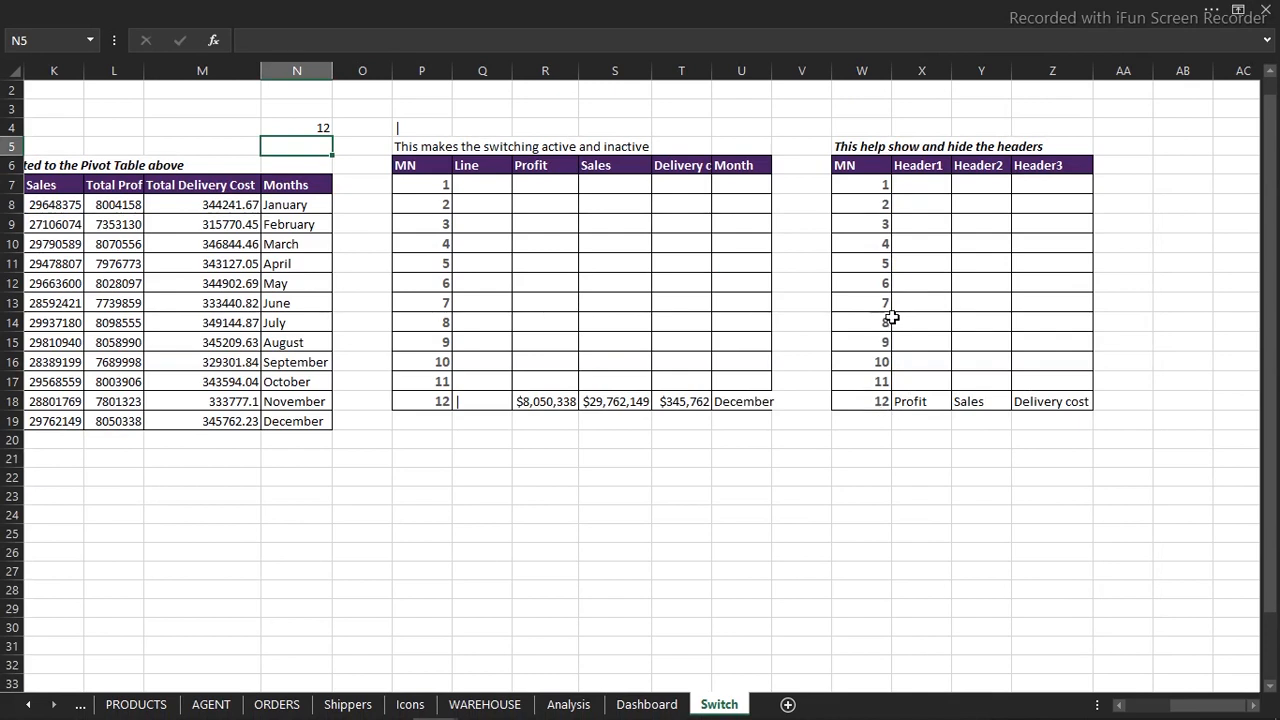
click(310, 127)
text(5)
key(Return)
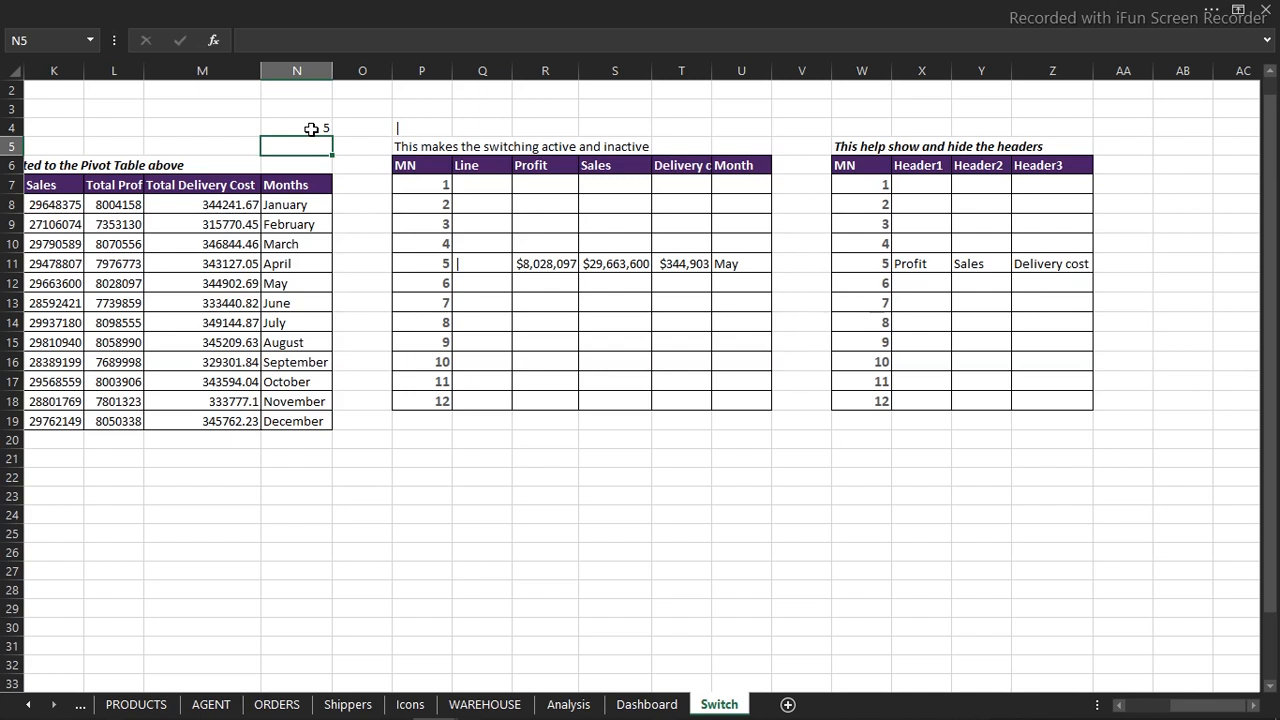
- Link the loose COGS text box above the dashboard's column chart to the Line cell with =Switch!Q7
key(ctrl+Page_Up)
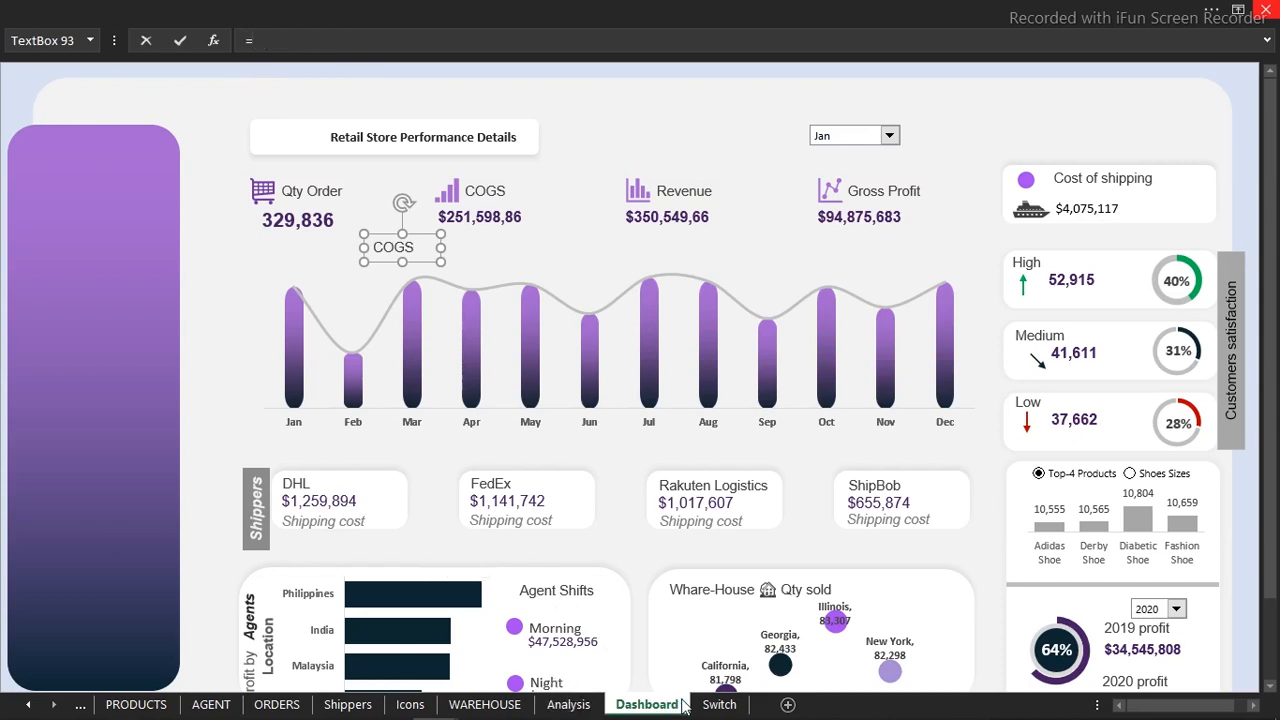
click(719, 704)
click(491, 190)
key(Return)
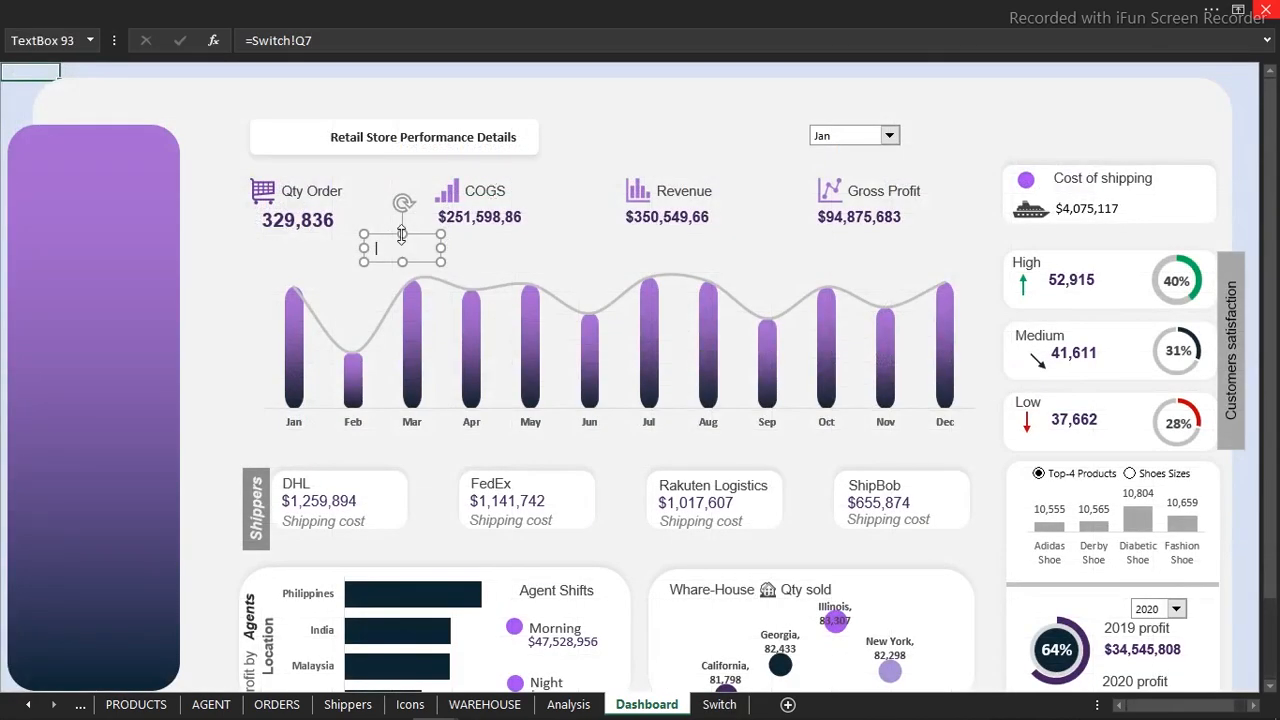
- Stretch the text box linked to Switch!Q7 upward to about 0.99" tall and centre its text vertically and horizontally
drag(401, 236, 399, 172)
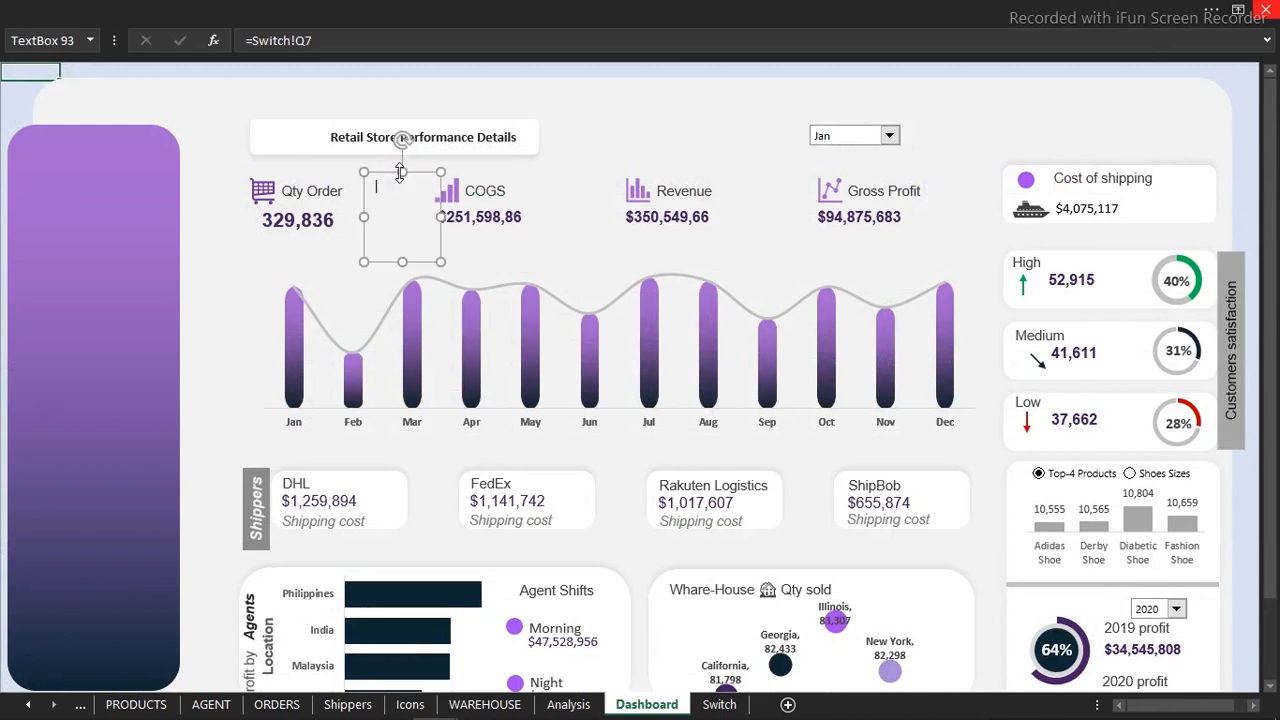
click(440, 12)
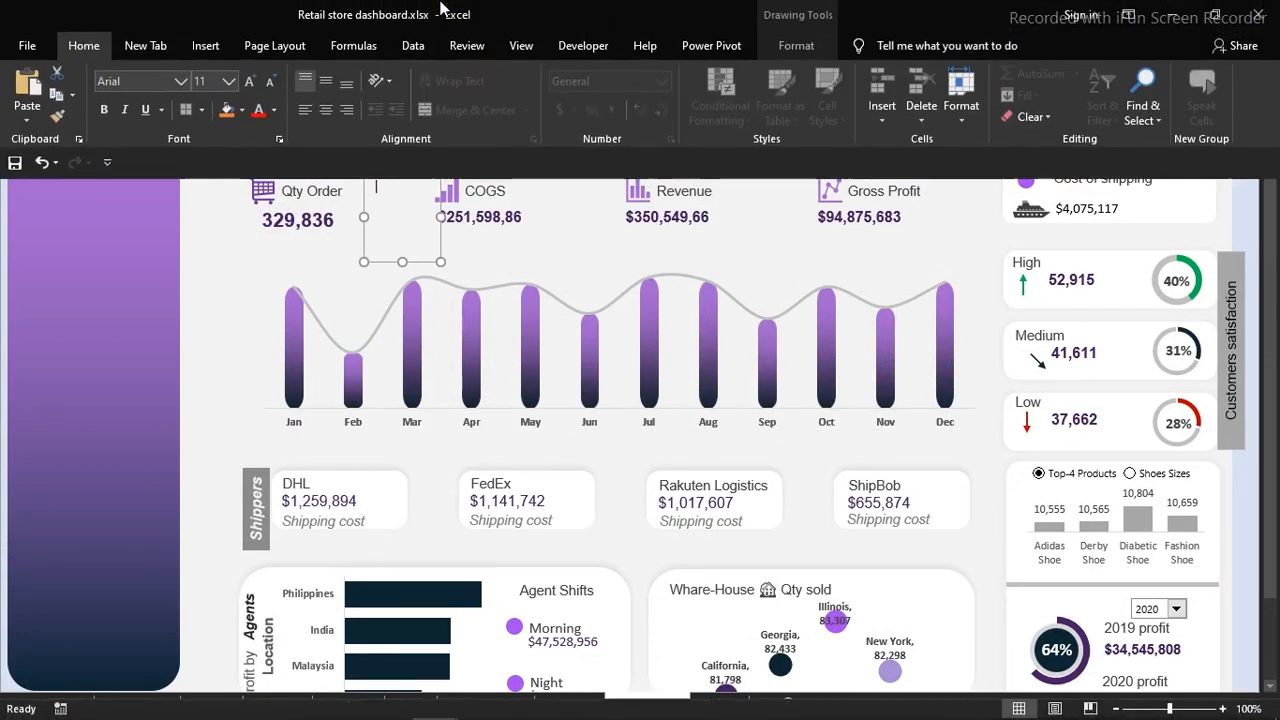
click(326, 80)
click(326, 110)
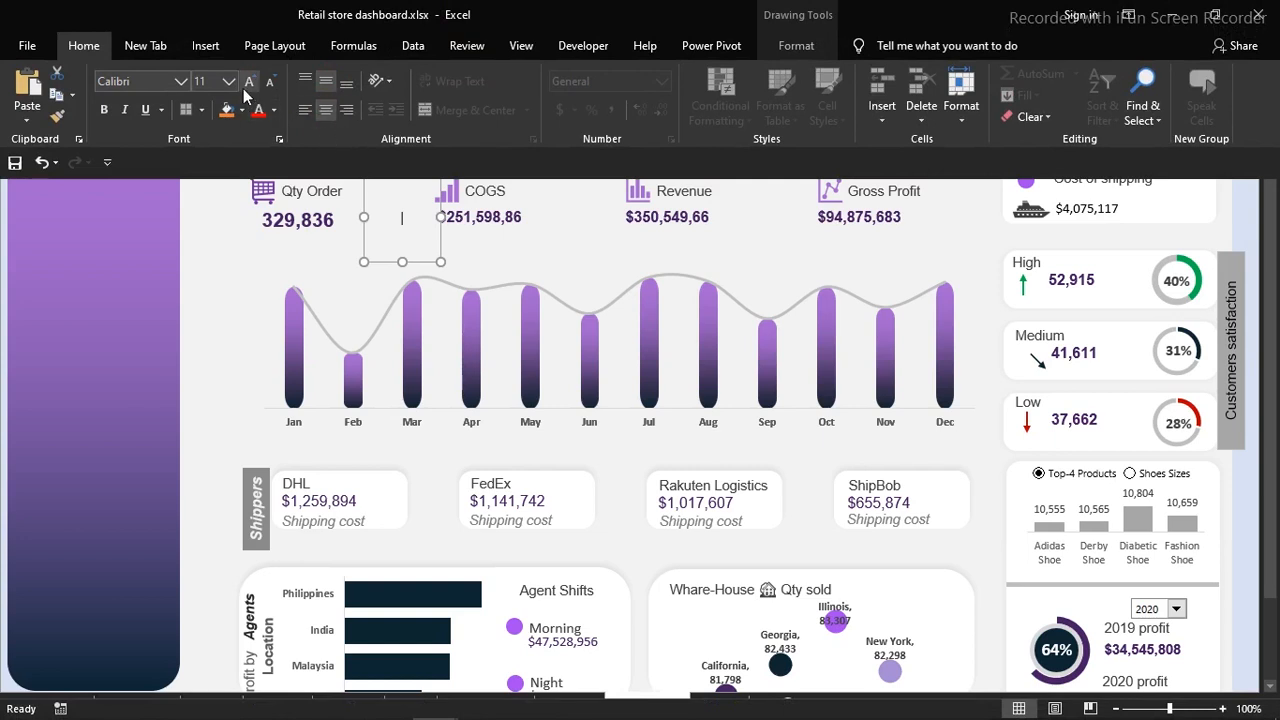
- Enlarge the linked text box's font size to 883
click(208, 80)
text(388)
key(Return)
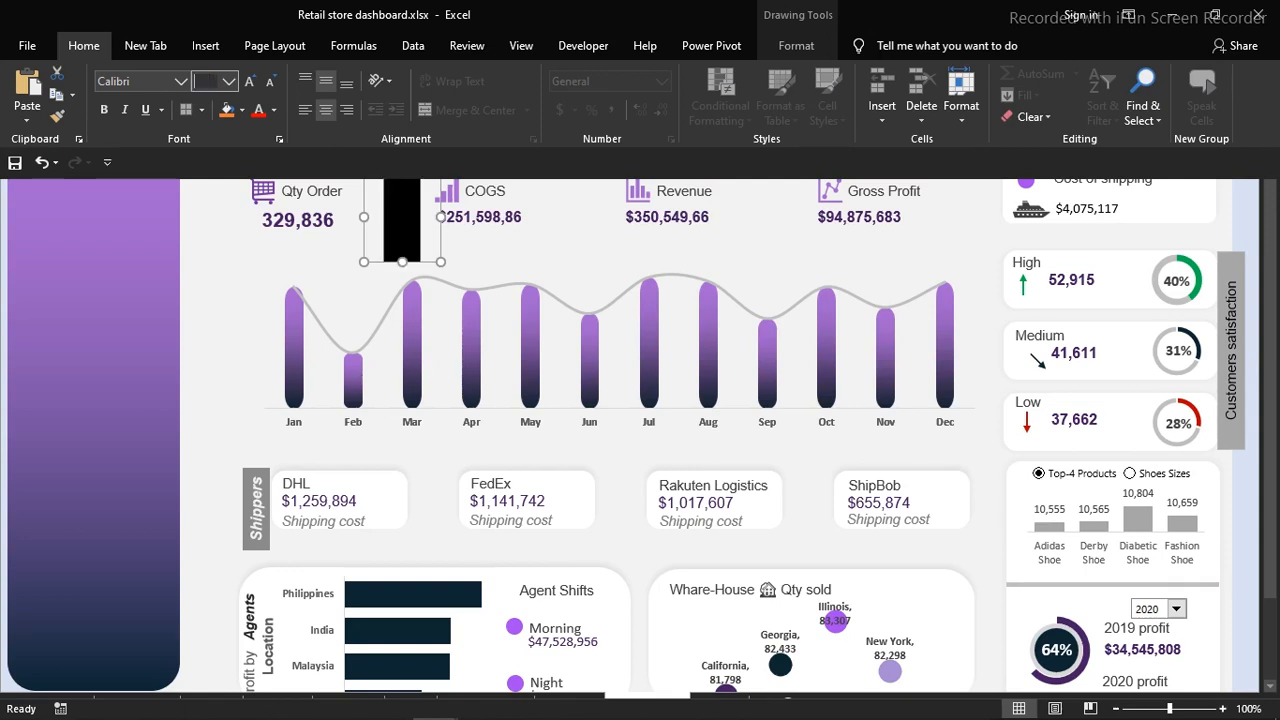
text(883)
key(Return)
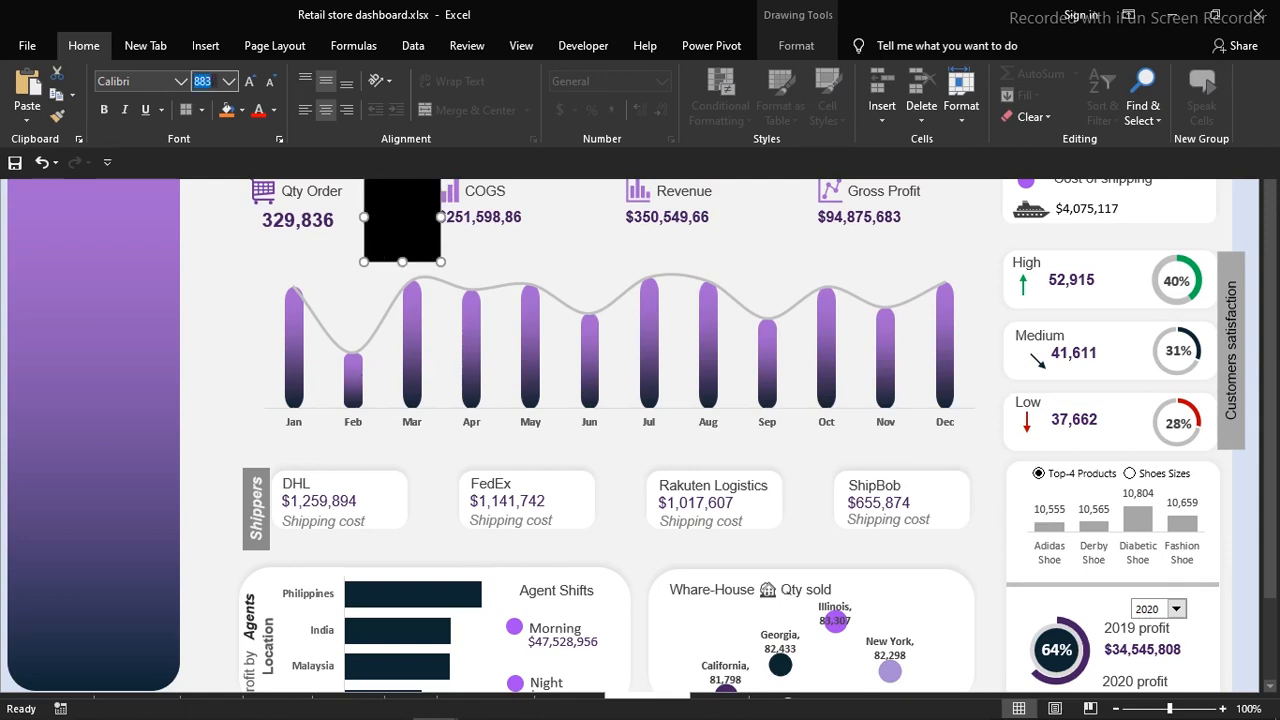
key(ctrl+shift+F1)
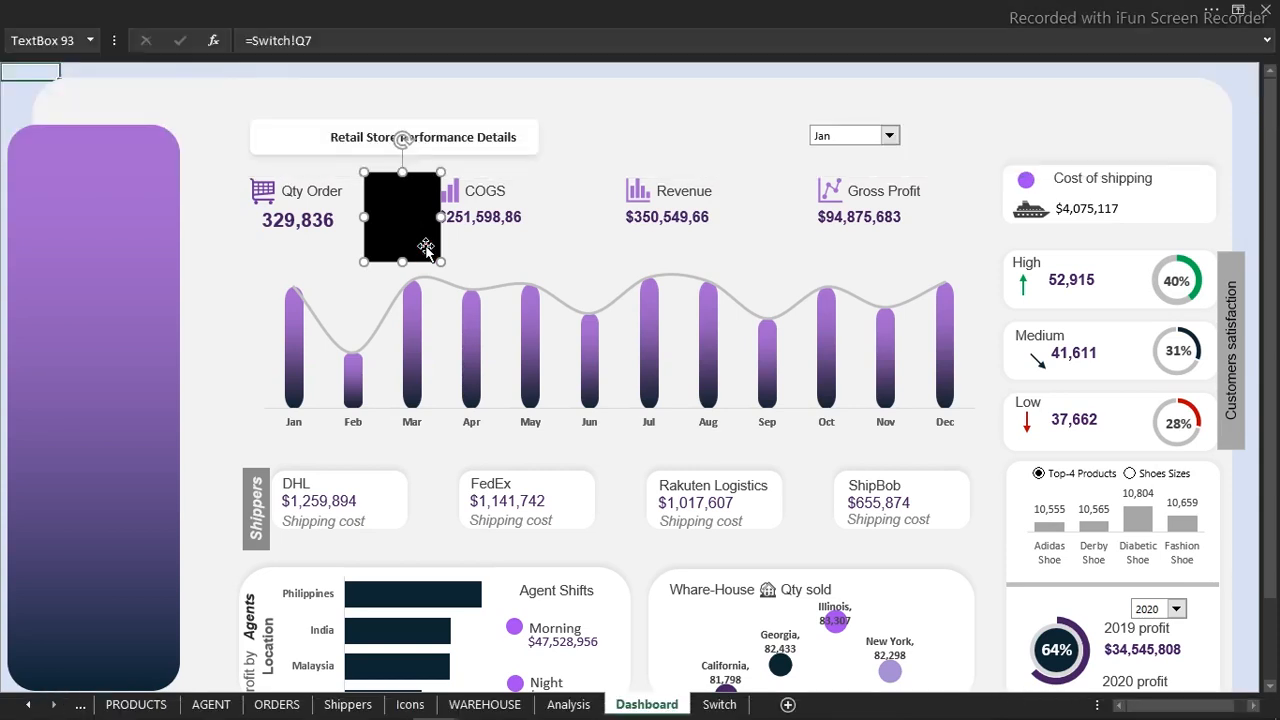
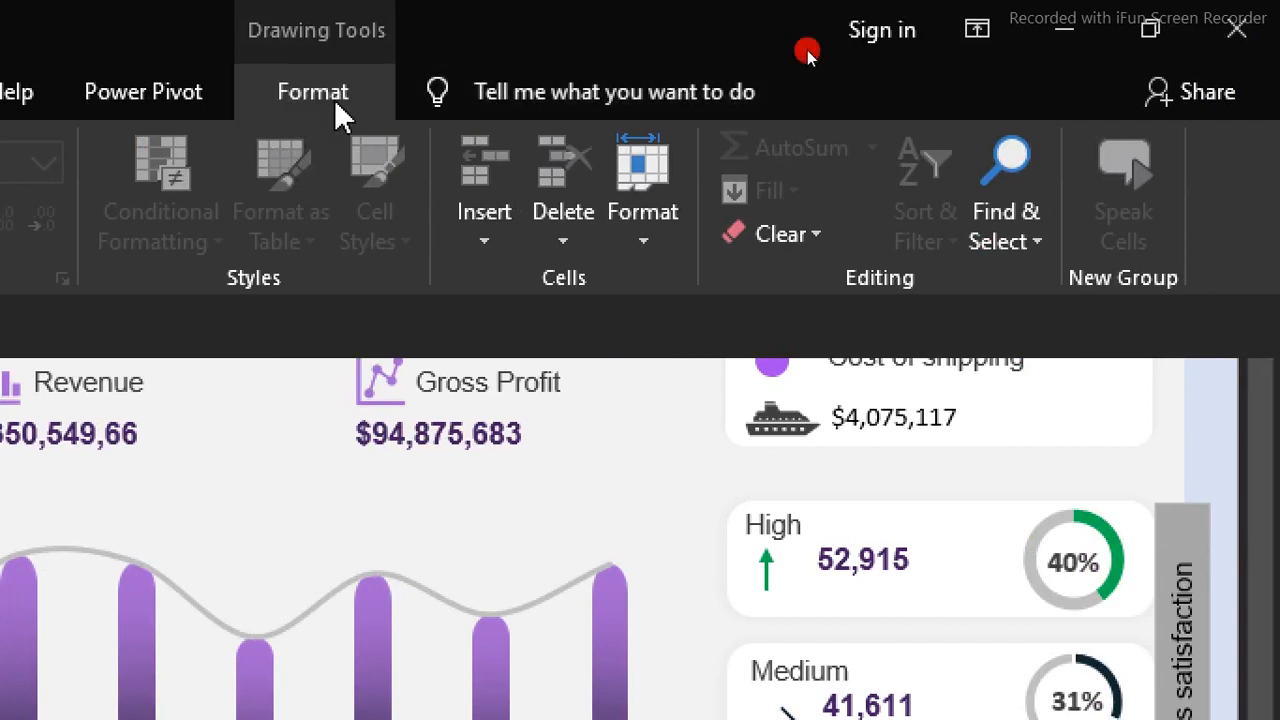
- Resize the linked text box to 1.6" high and 1.09" wide
click(334, 99)
click(948, 163)
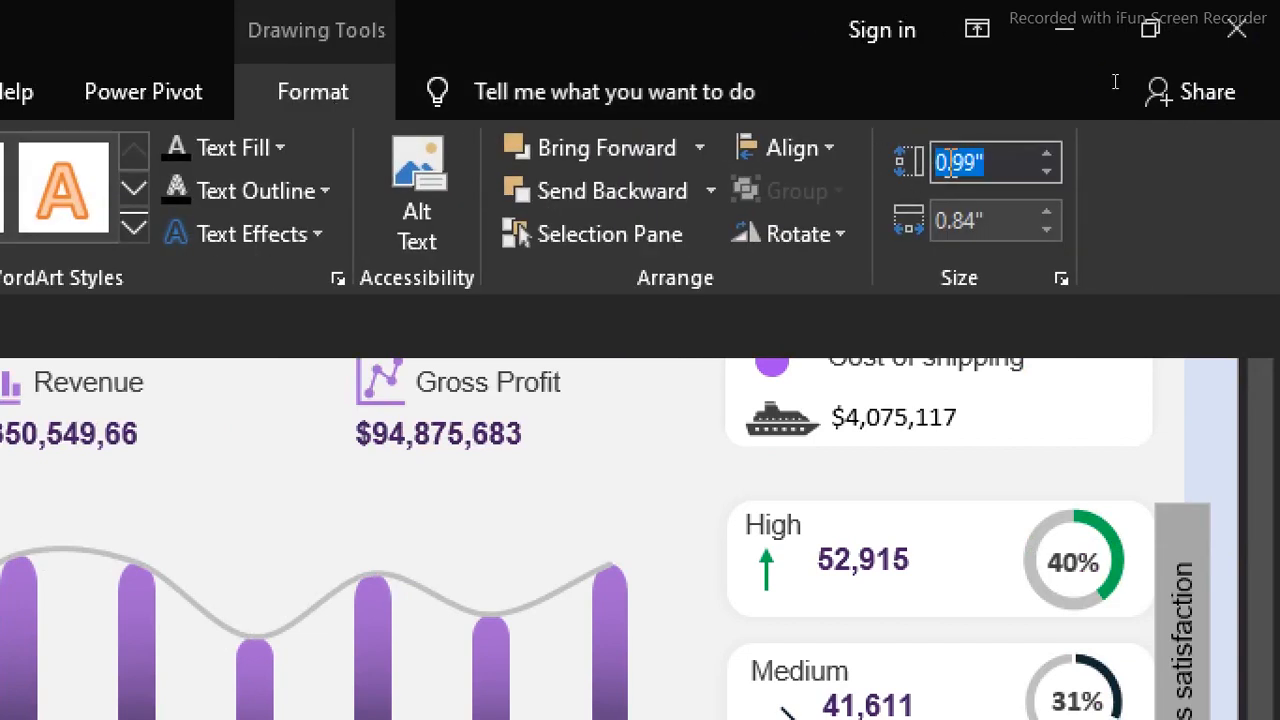
text(1.6")
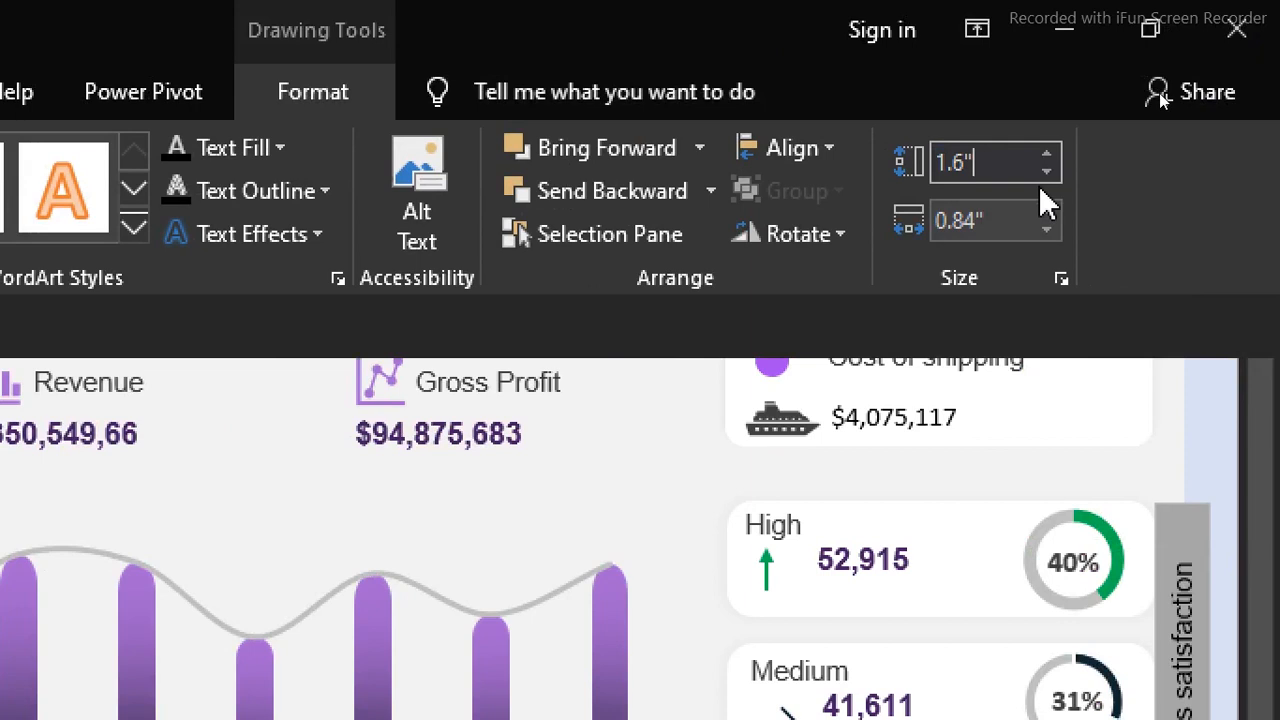
key(Tab)
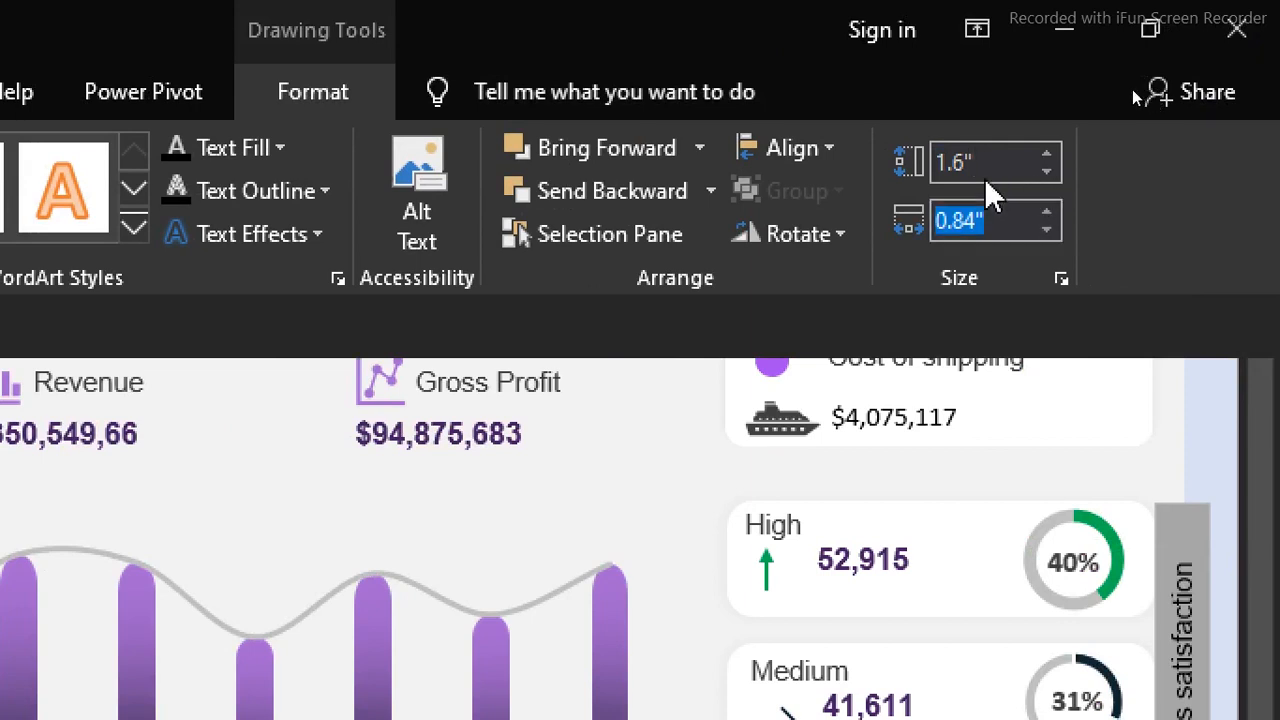
text(10)
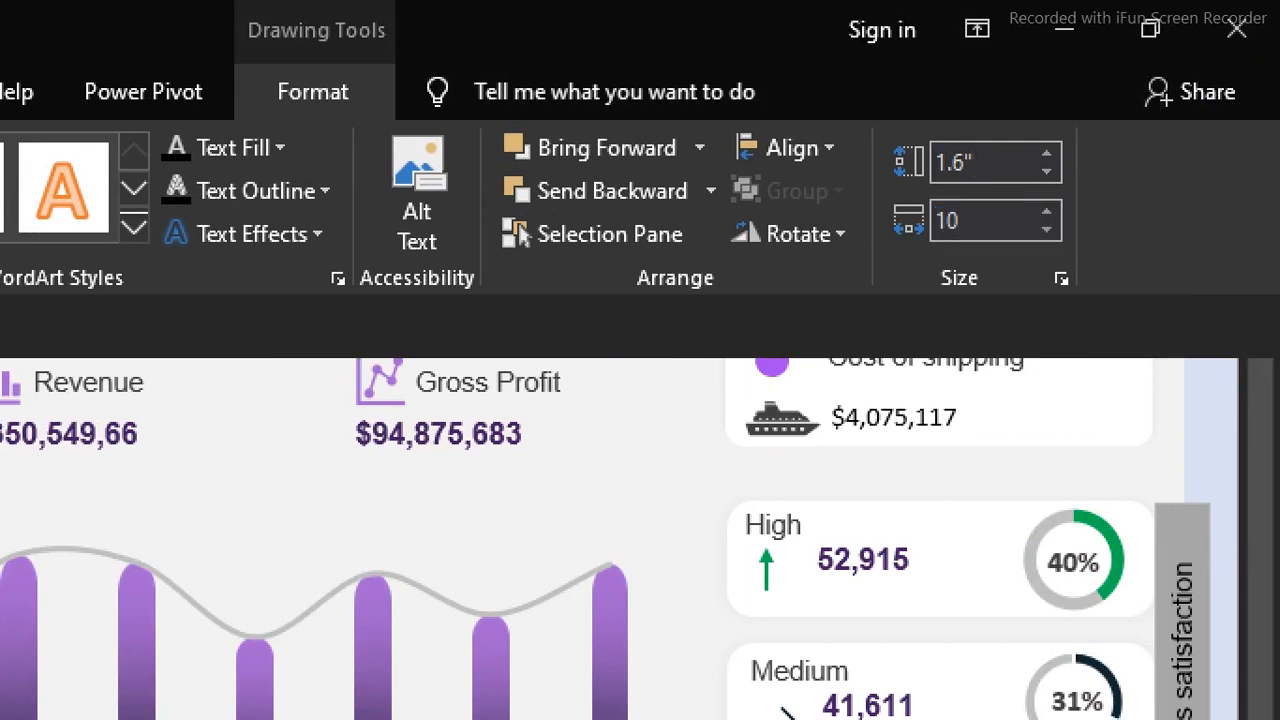
text(9)
key(Return)
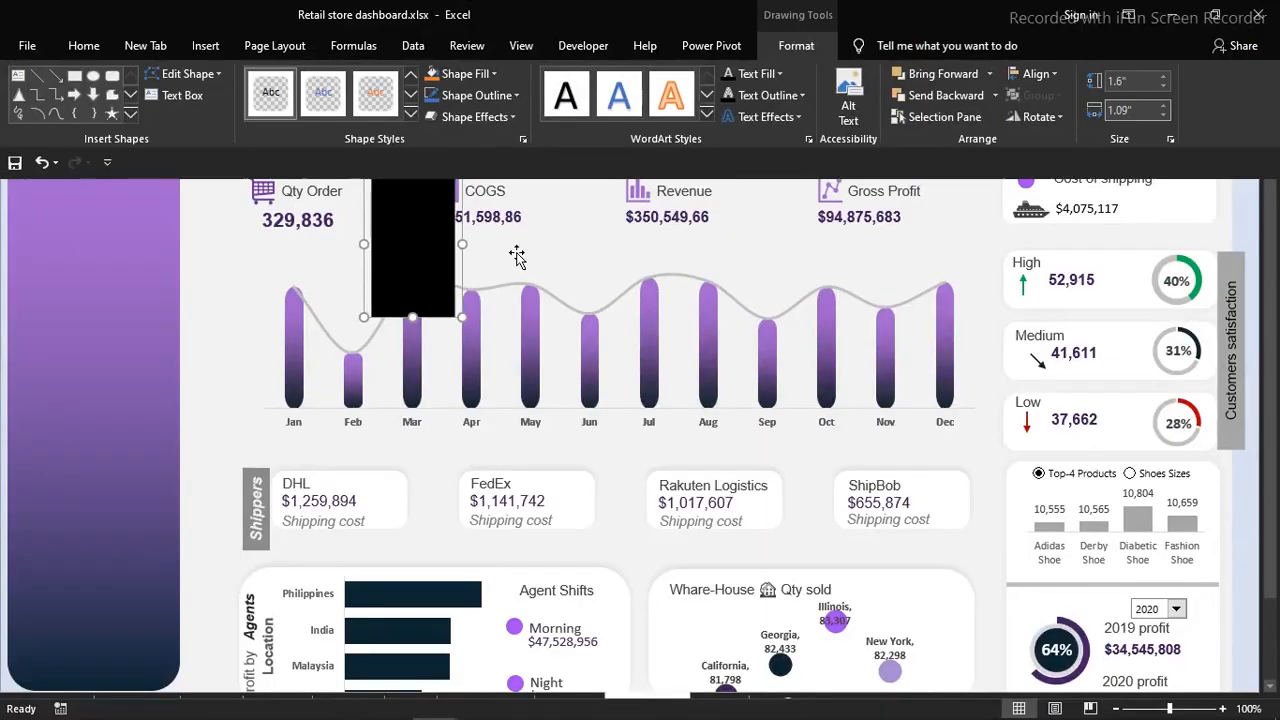
click(786, 320)
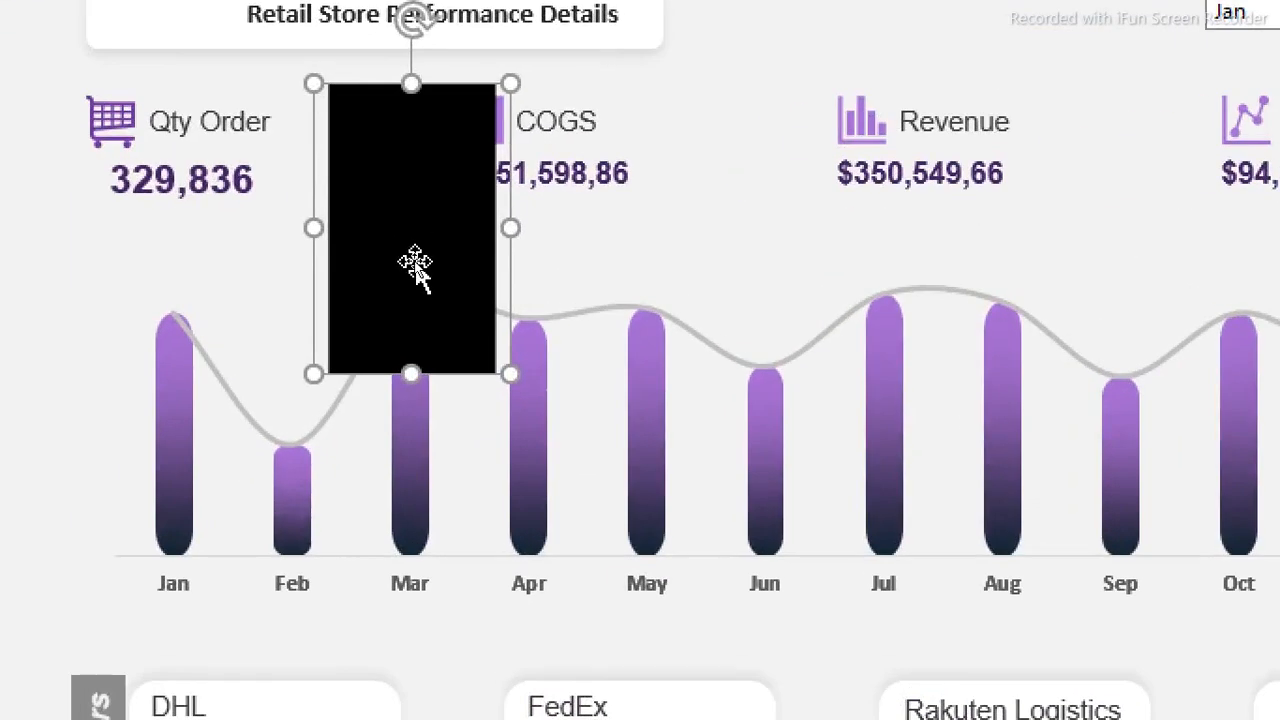
- Give the box's text a gradient fill with purple and dark navy stops at opposite ends, keeping the shape itself at No fill
key(ctrl+1)
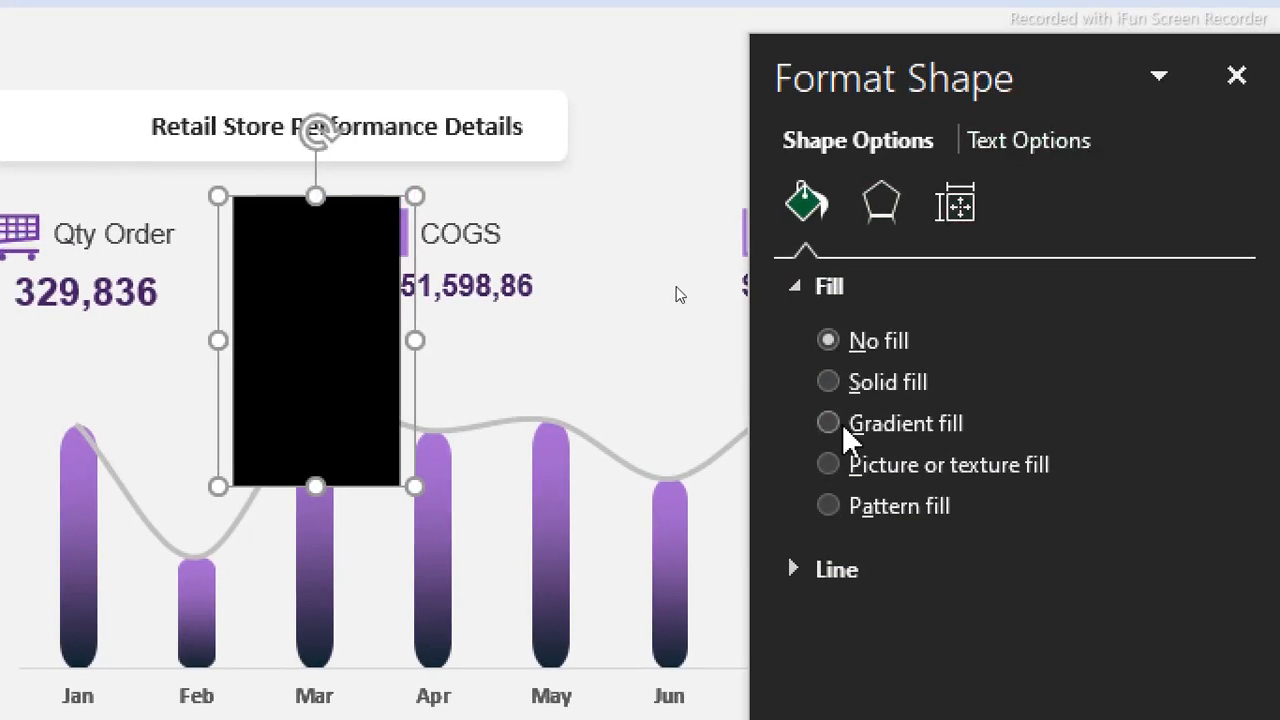
click(842, 423)
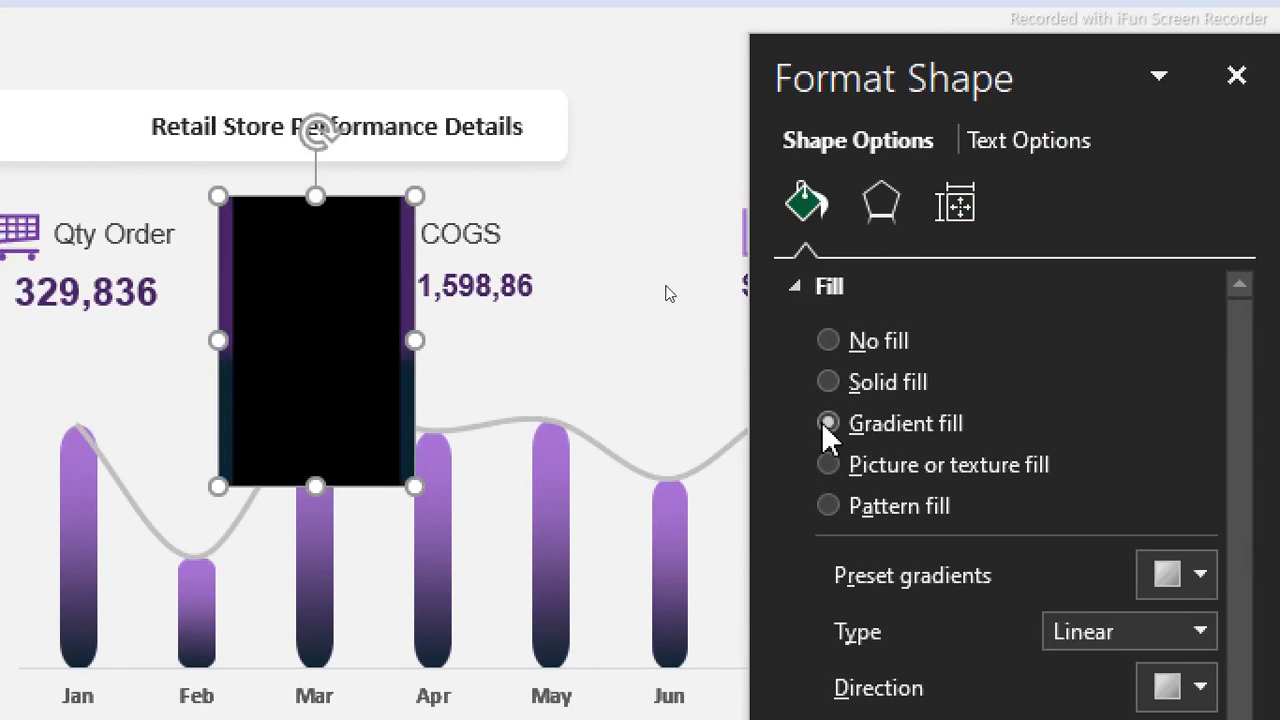
click(837, 340)
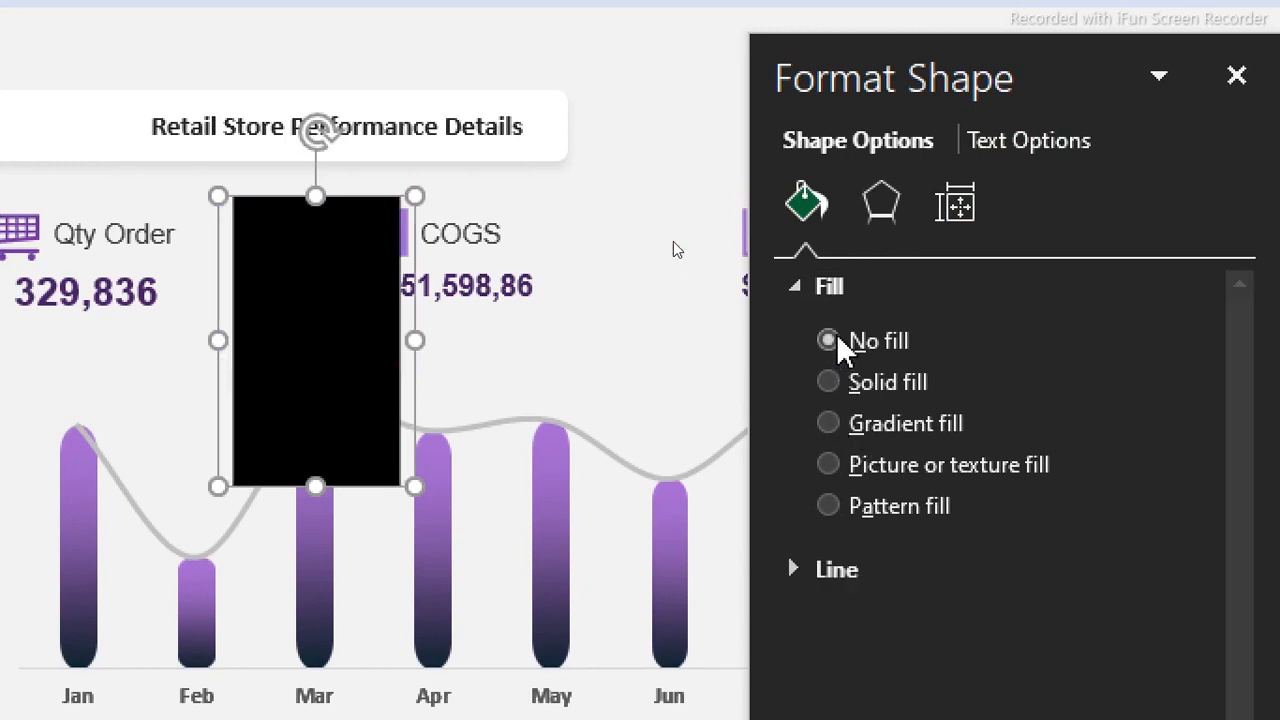
click(1006, 150)
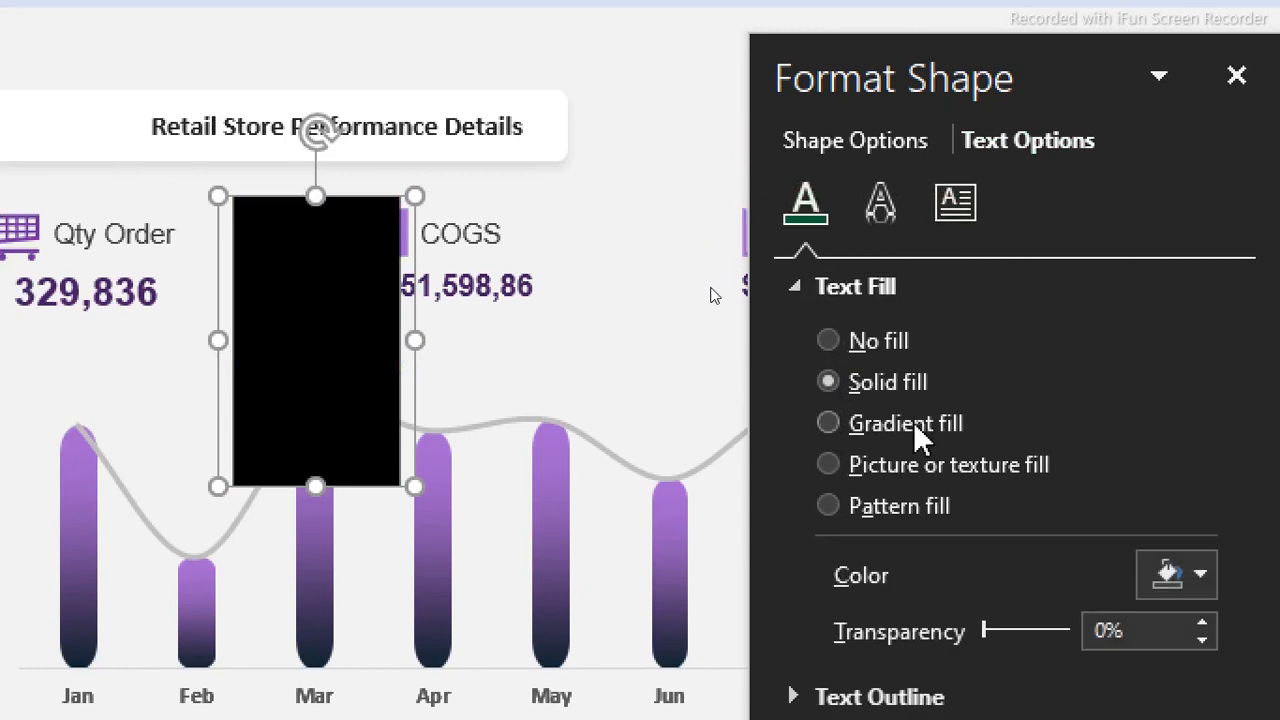
click(871, 424)
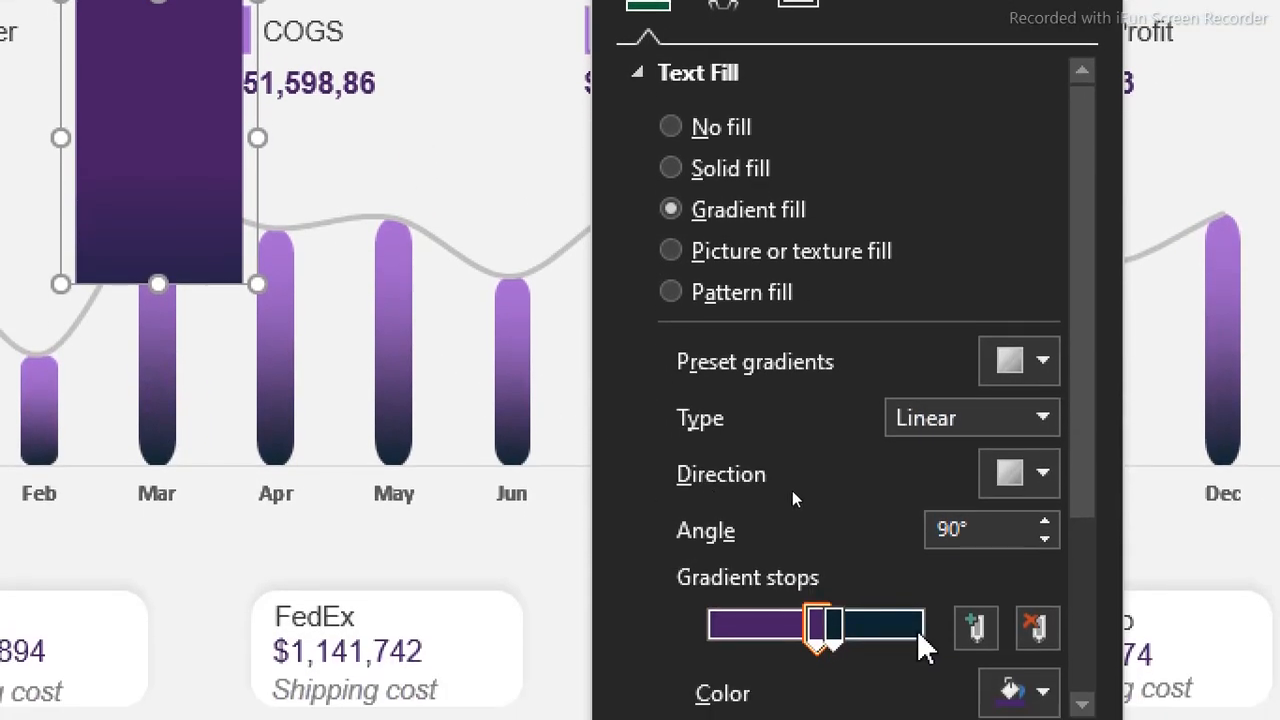
click(834, 655)
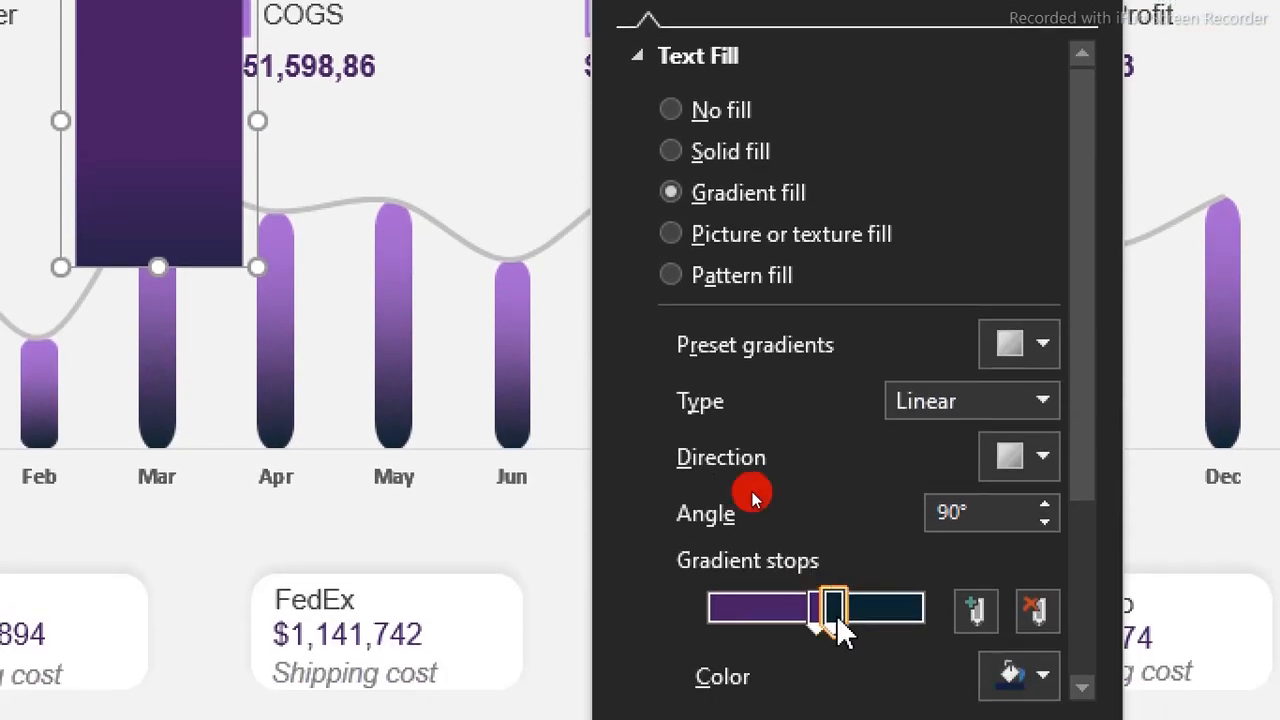
click(1047, 599)
drag(848, 606, 975, 611)
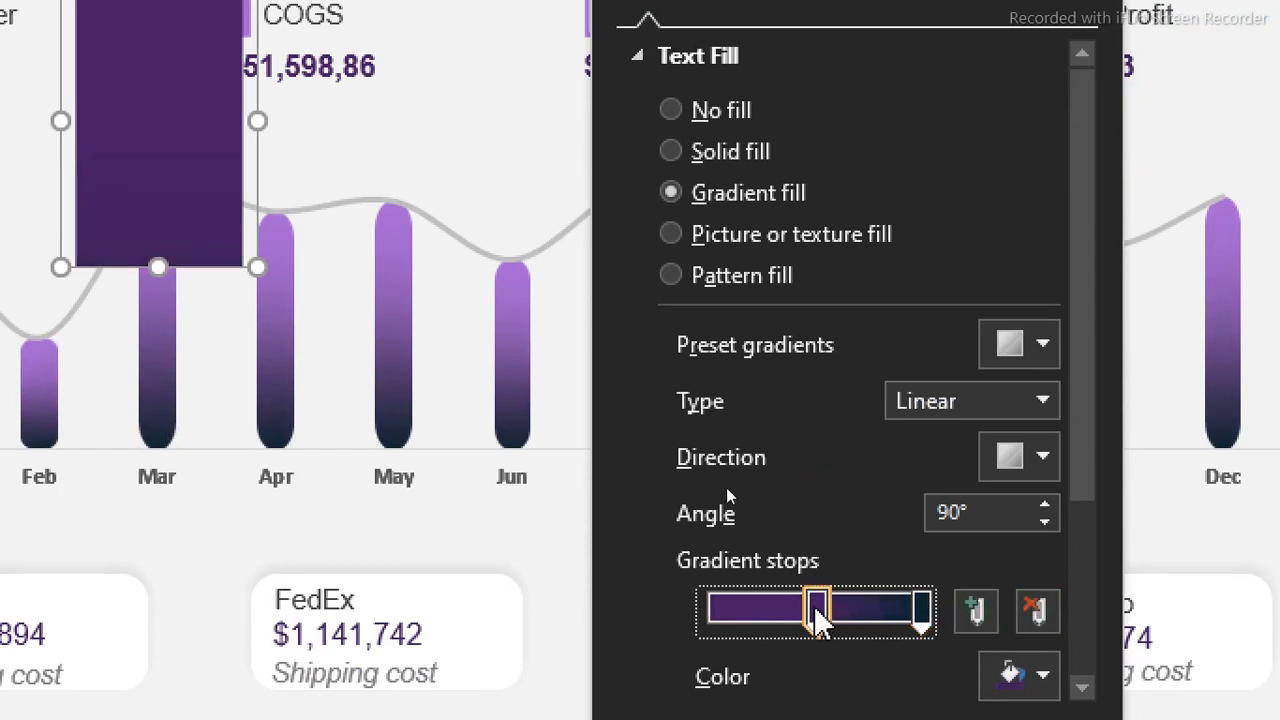
drag(815, 608, 703, 608)
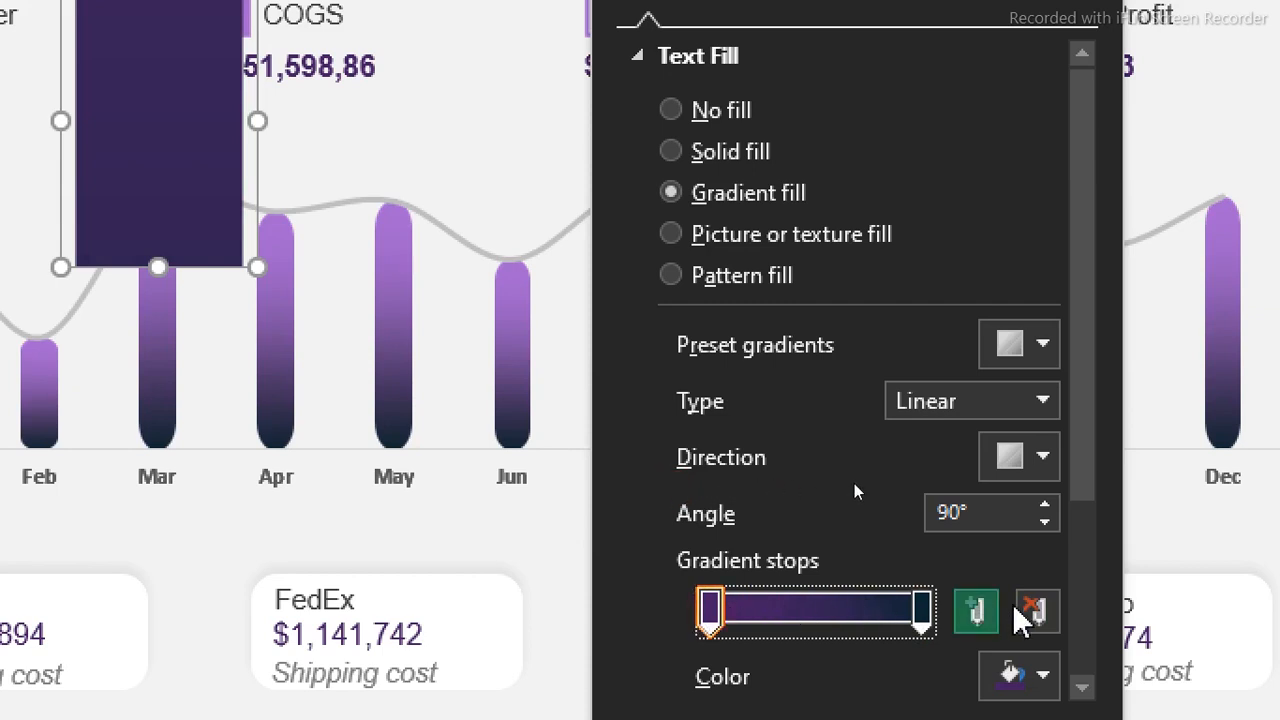
- Try gold as the colour of the first gradient stop, and restore it to dark purple
drag(1061, 436, 1065, 515)
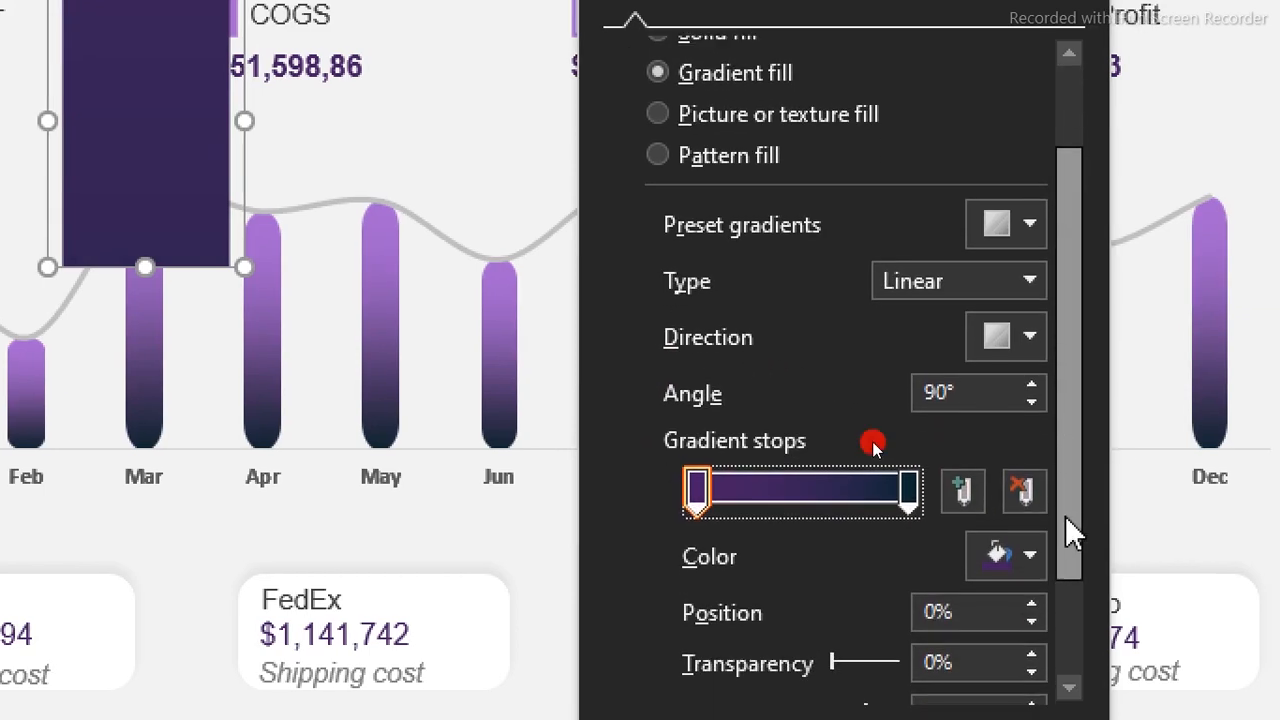
click(1029, 554)
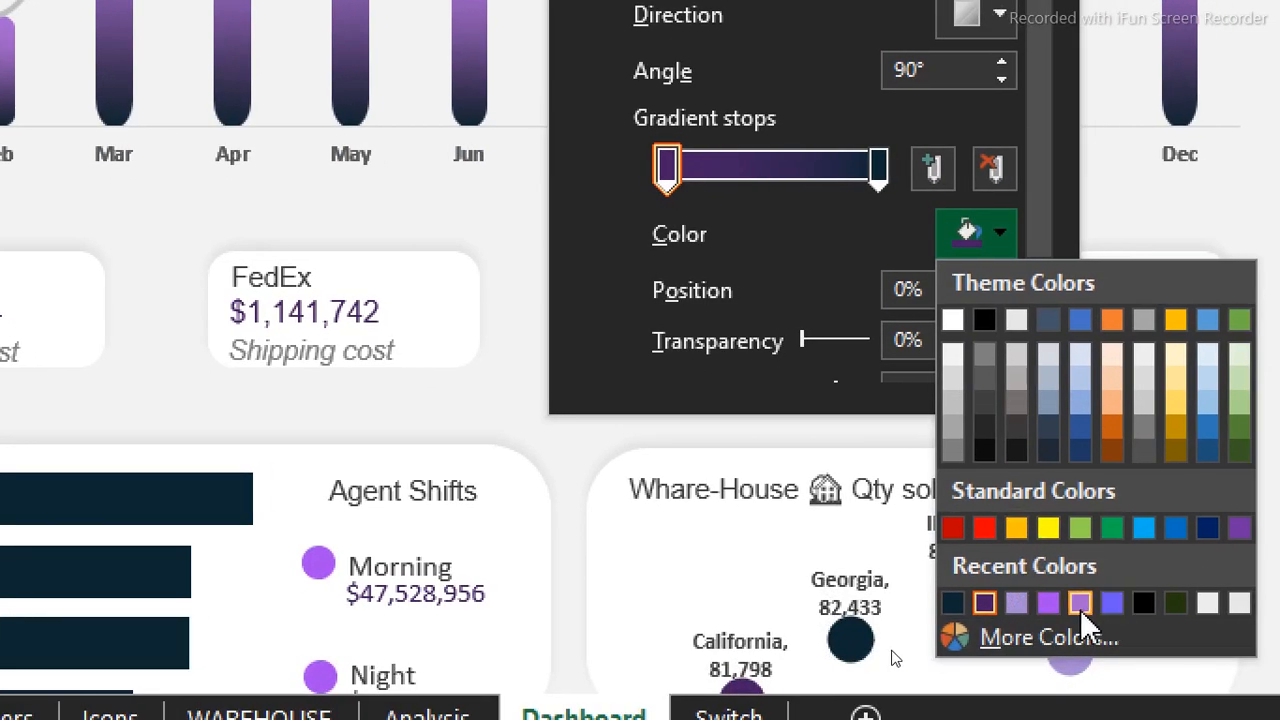
click(1022, 528)
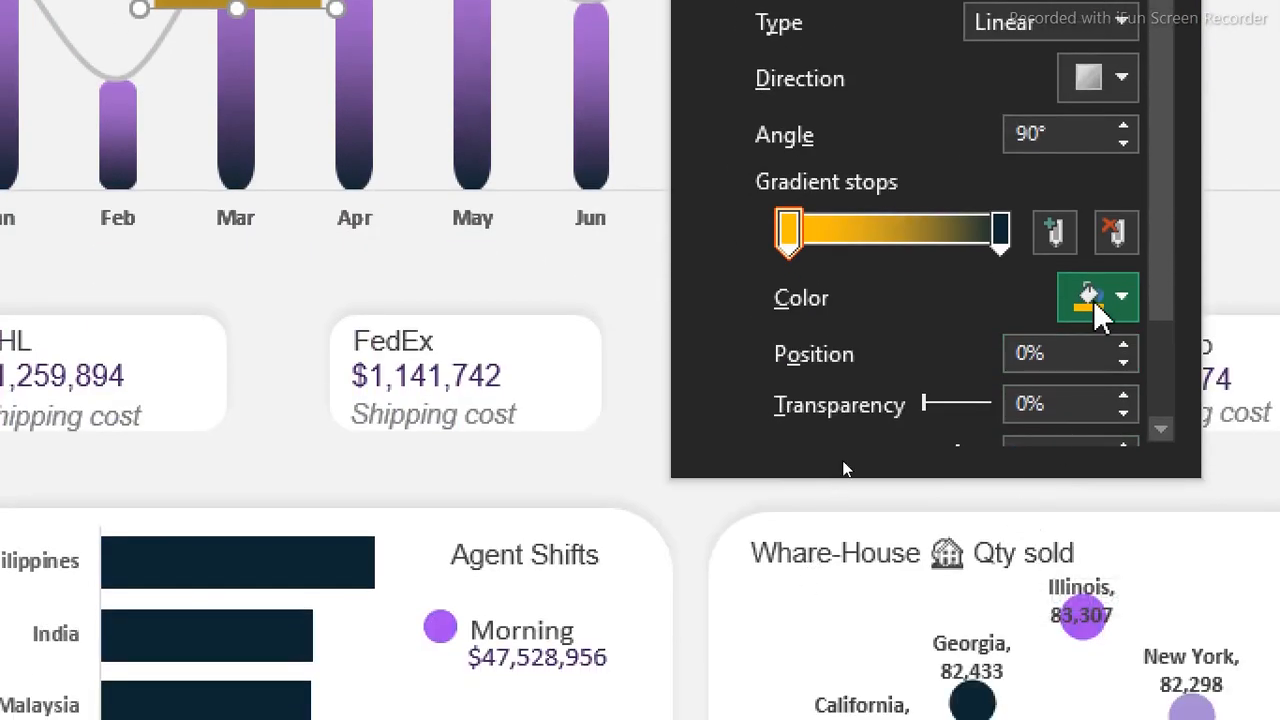
click(1117, 300)
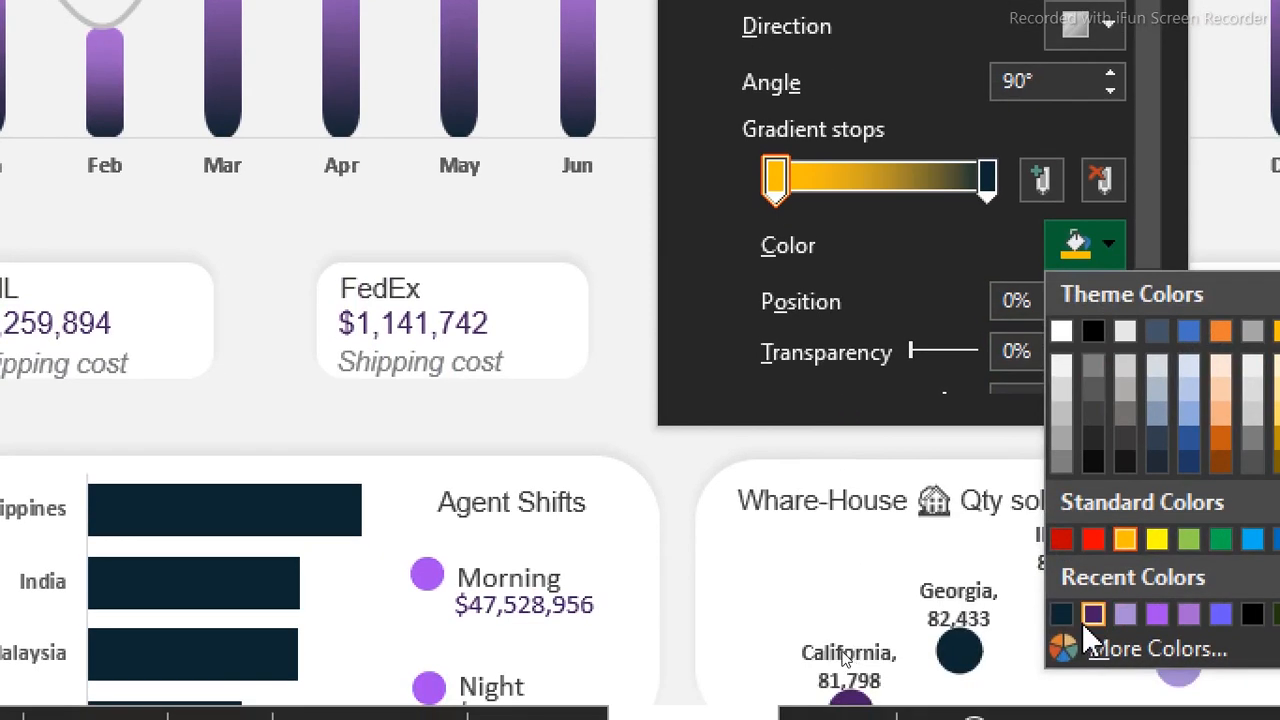
click(1092, 614)
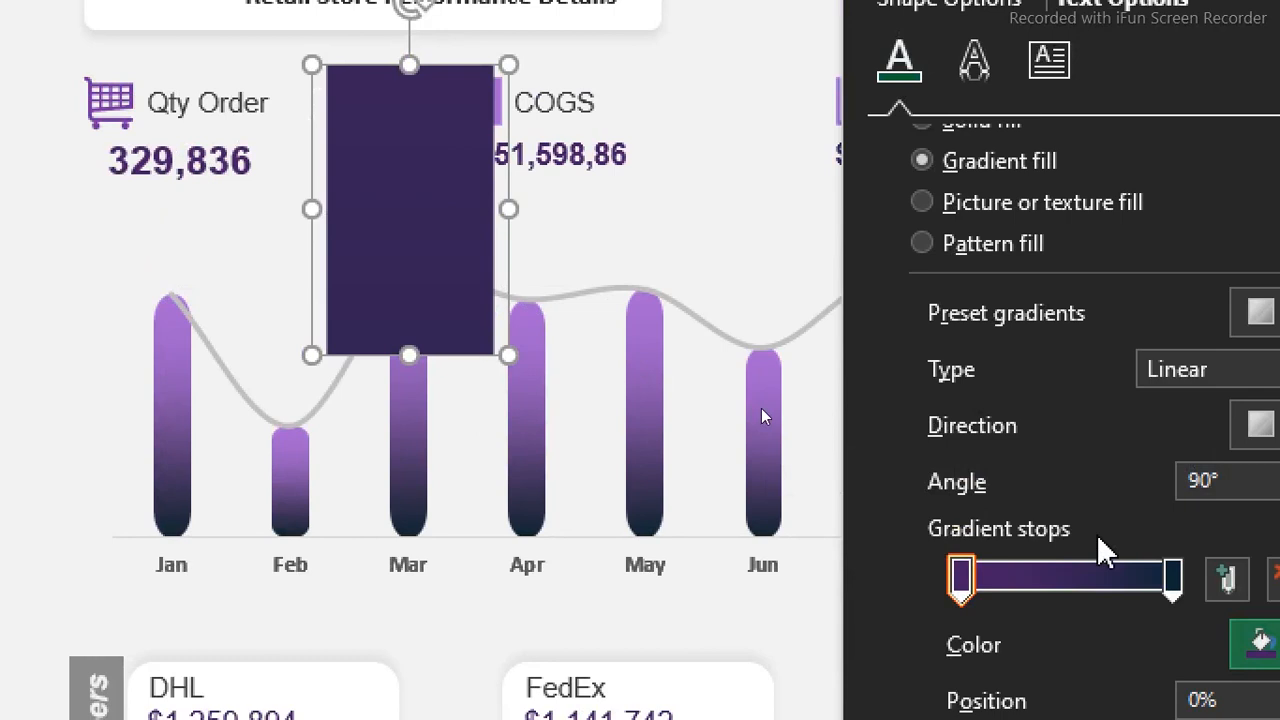
- Move the dark navy gradient stop to 73% and the purple stop to about the middle, and finish formatting the shape
drag(1136, 588, 1063, 590)
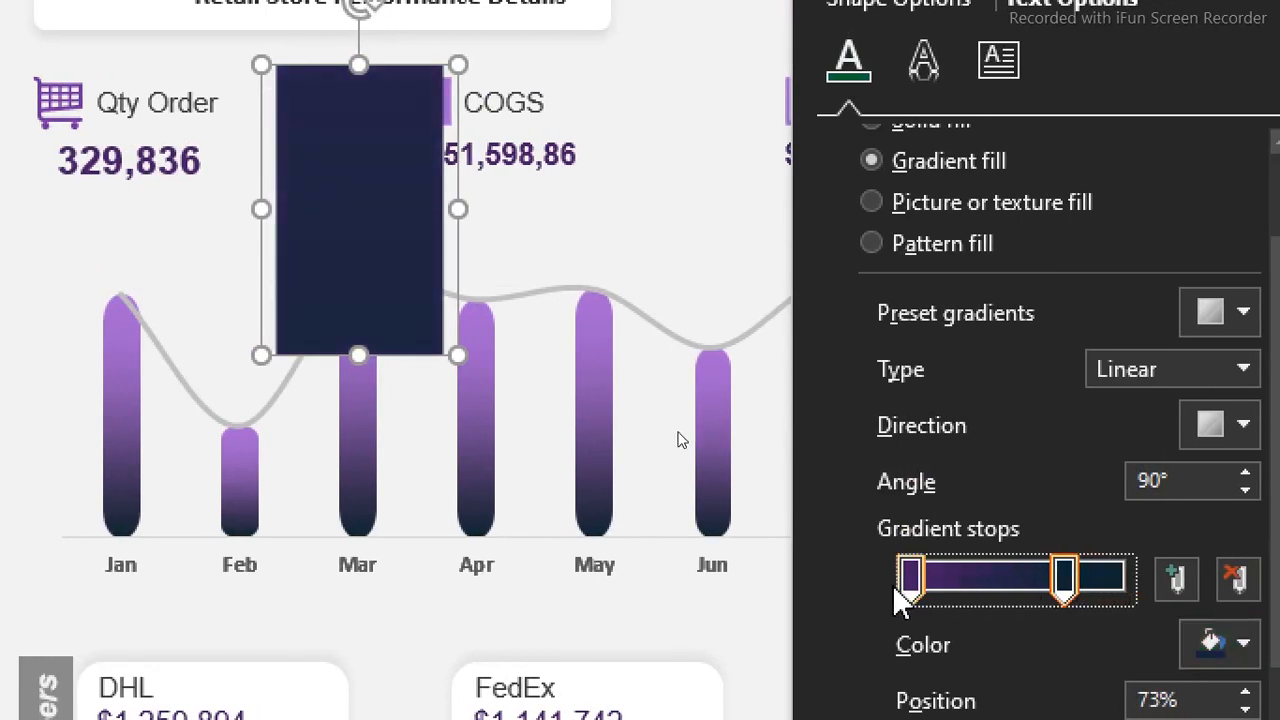
drag(912, 592, 1007, 592)
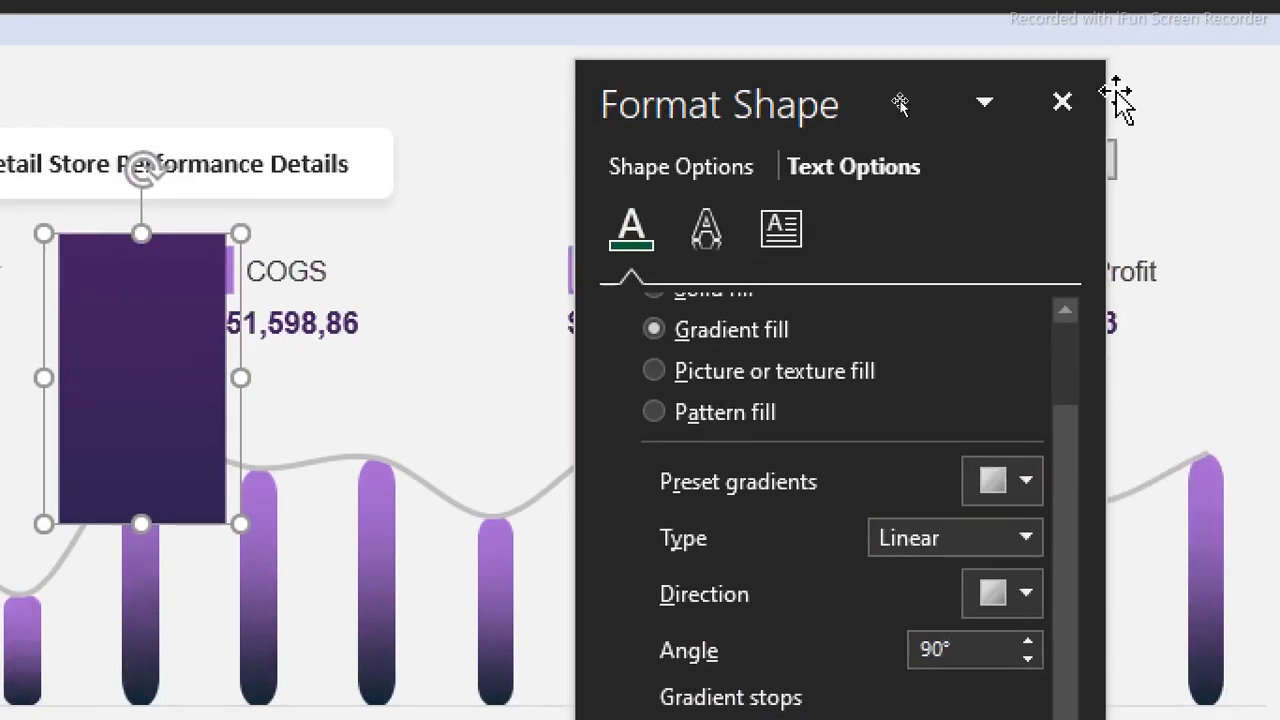
click(1061, 113)
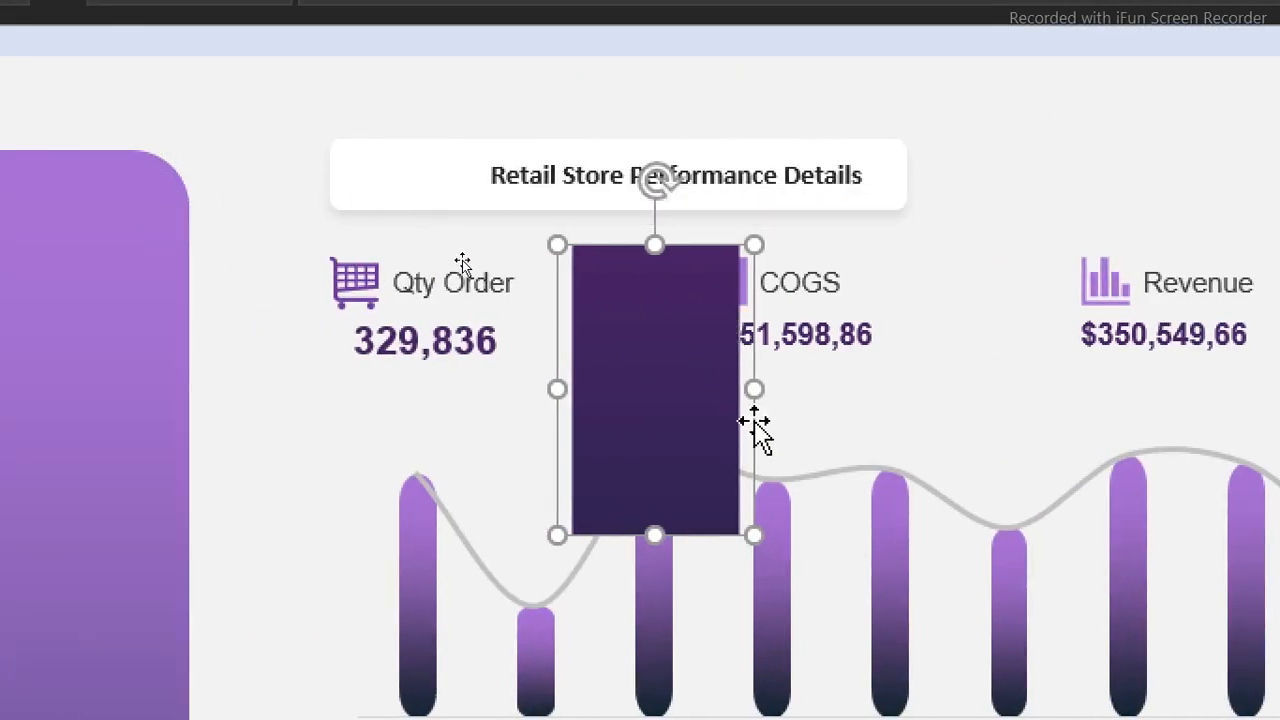
- Move the linked text box over the Qty Order indicator, select Feb in the month drop-down and deselect the box
drag(750, 419, 523, 309)
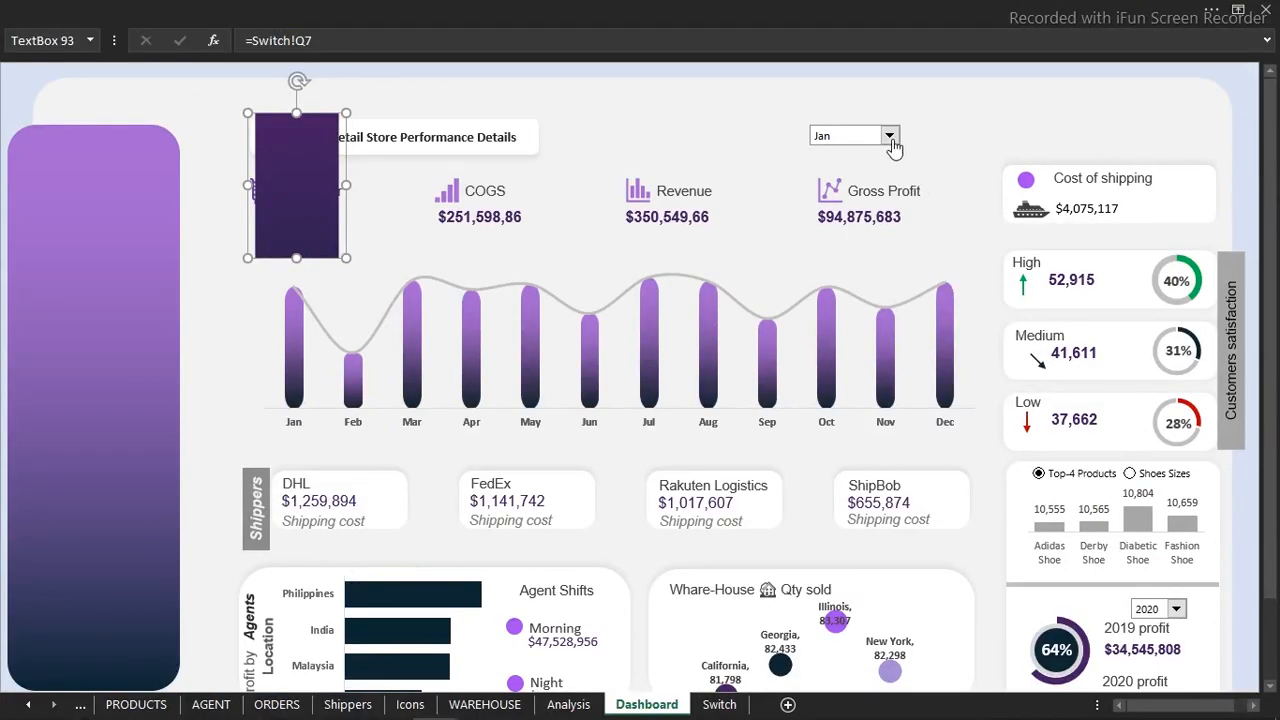
click(889, 138)
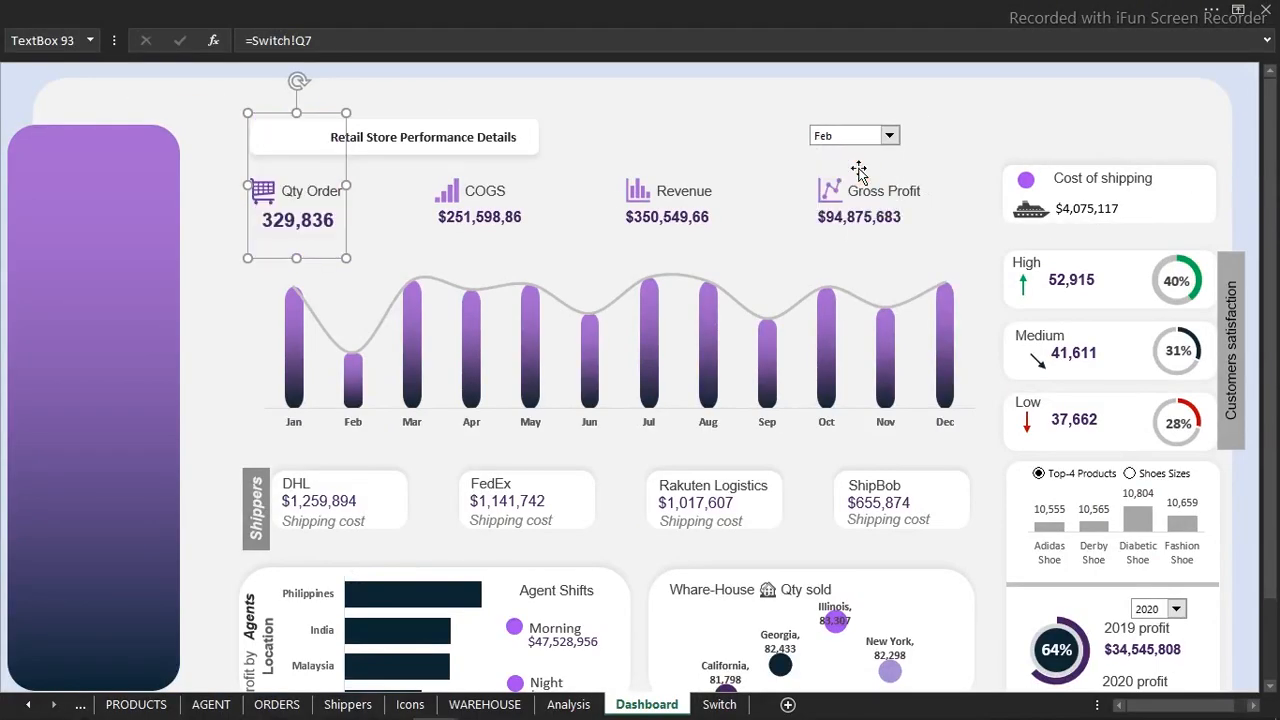
click(5, 106)
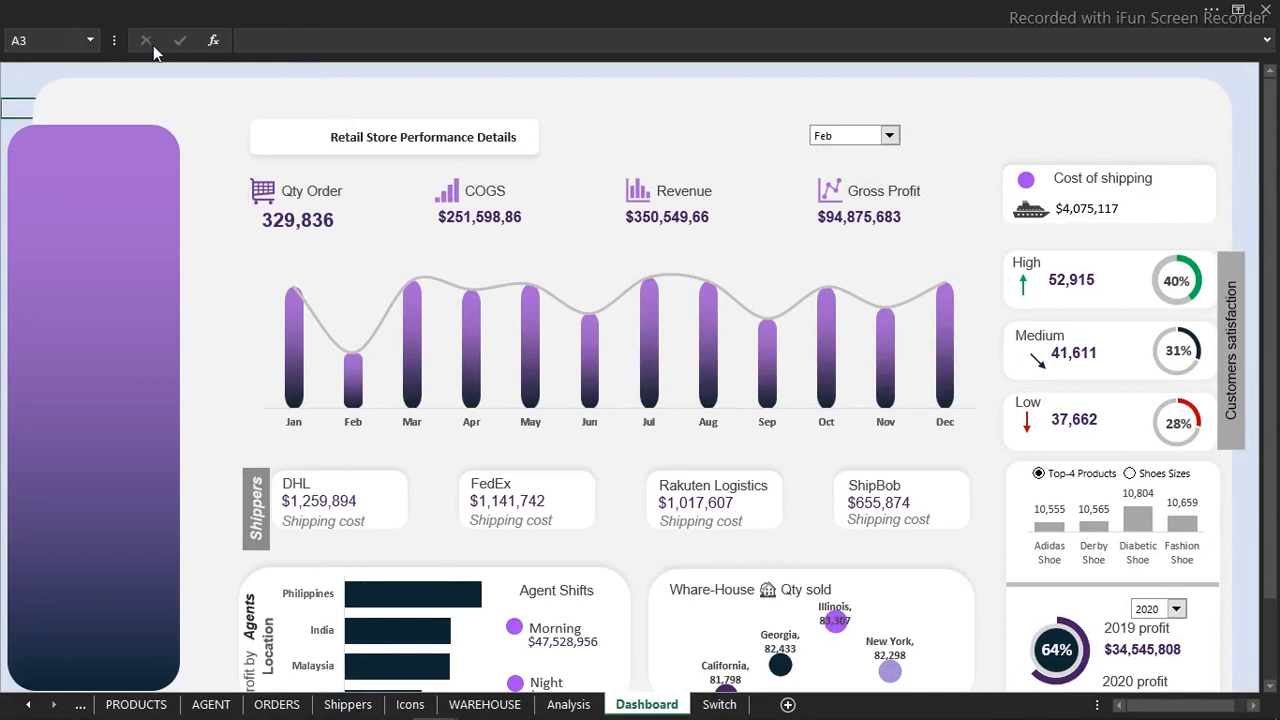
- Set the dashboard's month selector to Jan and try to select the COGS label while the tooltip is showing
click(354, 226)
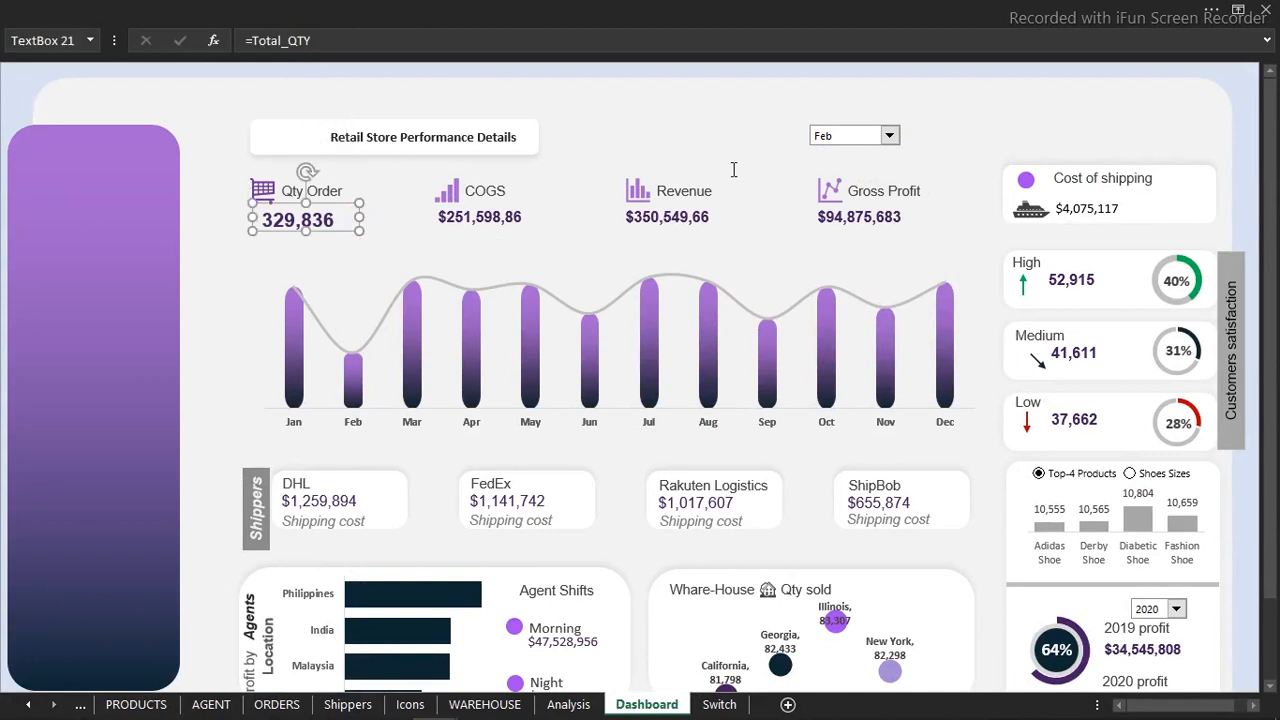
click(889, 136)
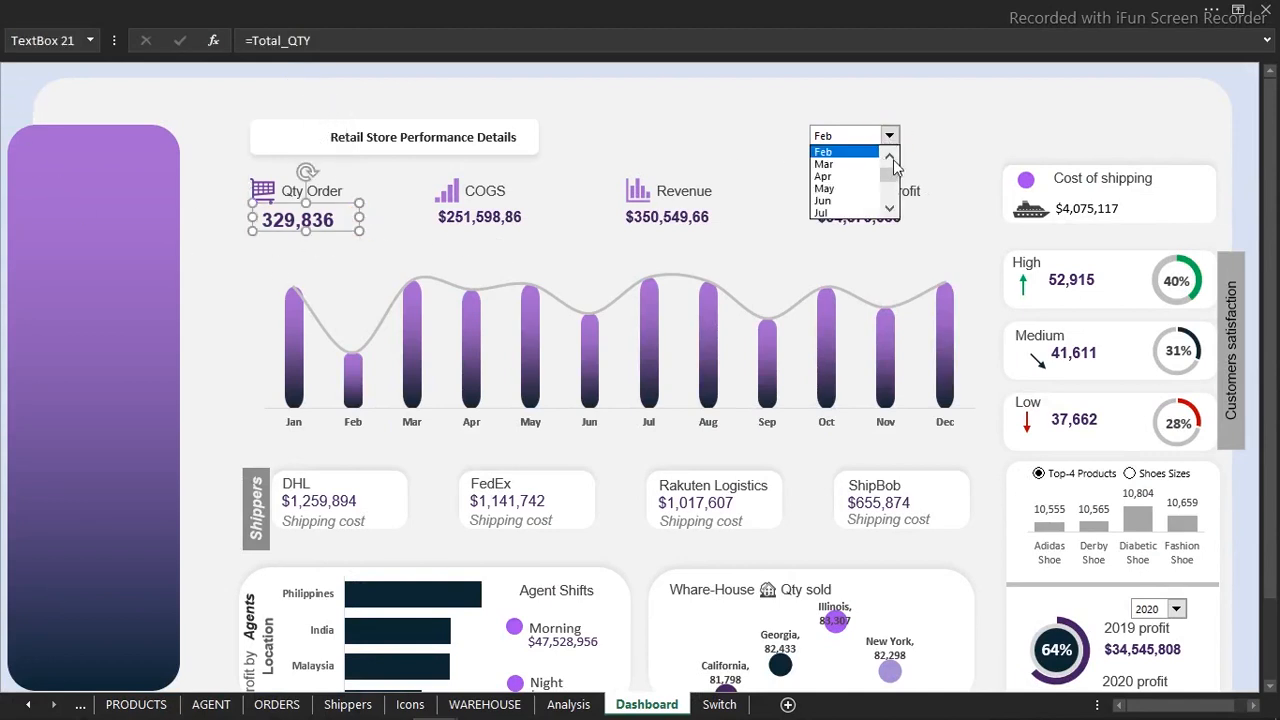
click(892, 160)
click(838, 152)
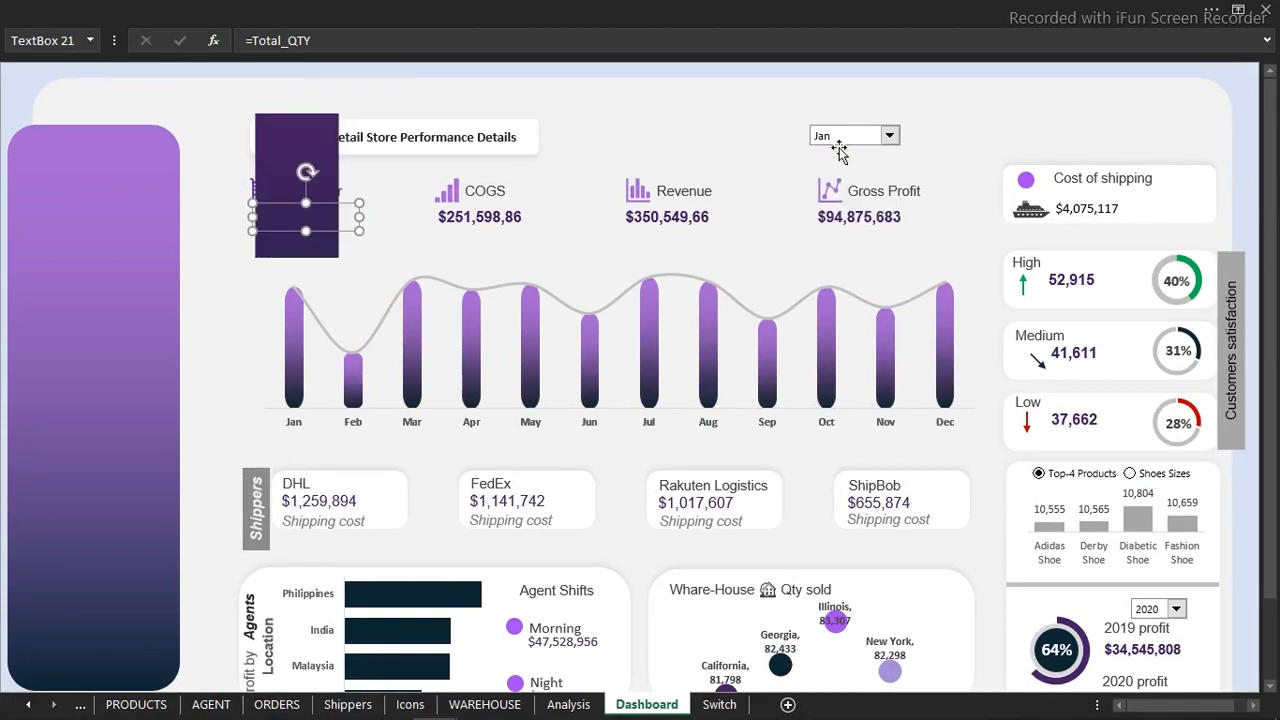
click(4, 94)
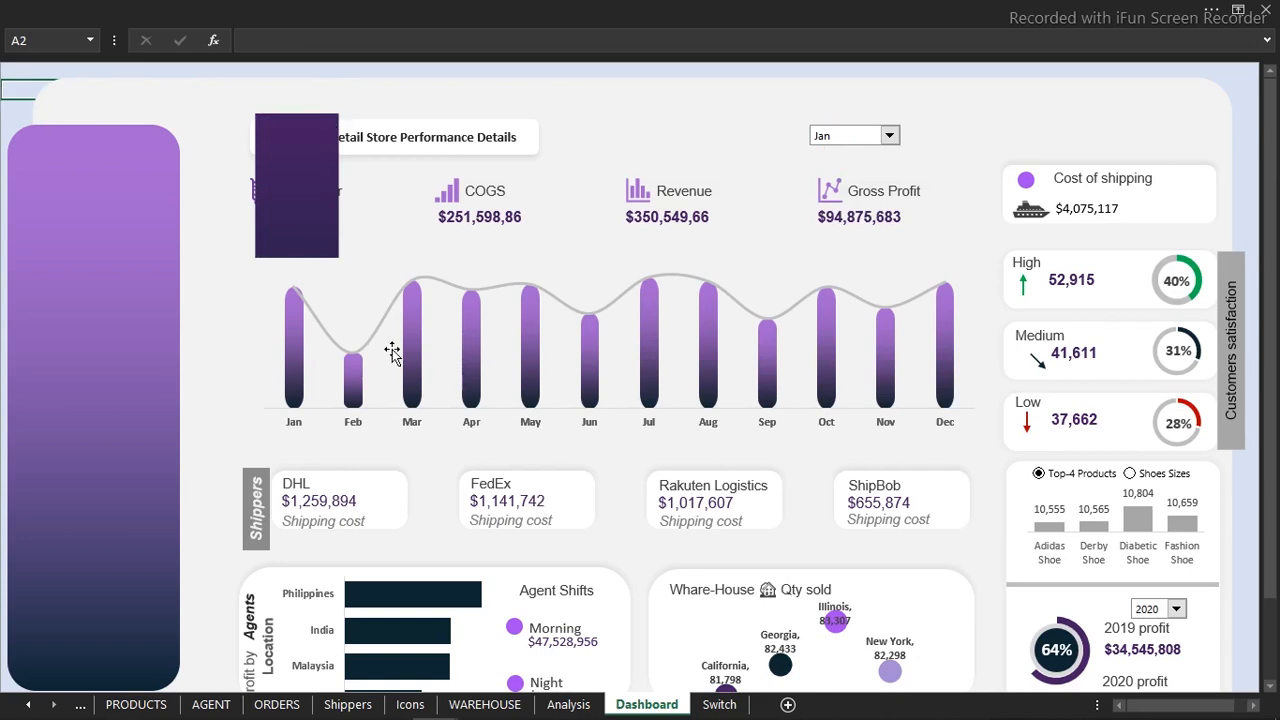
click(497, 190)
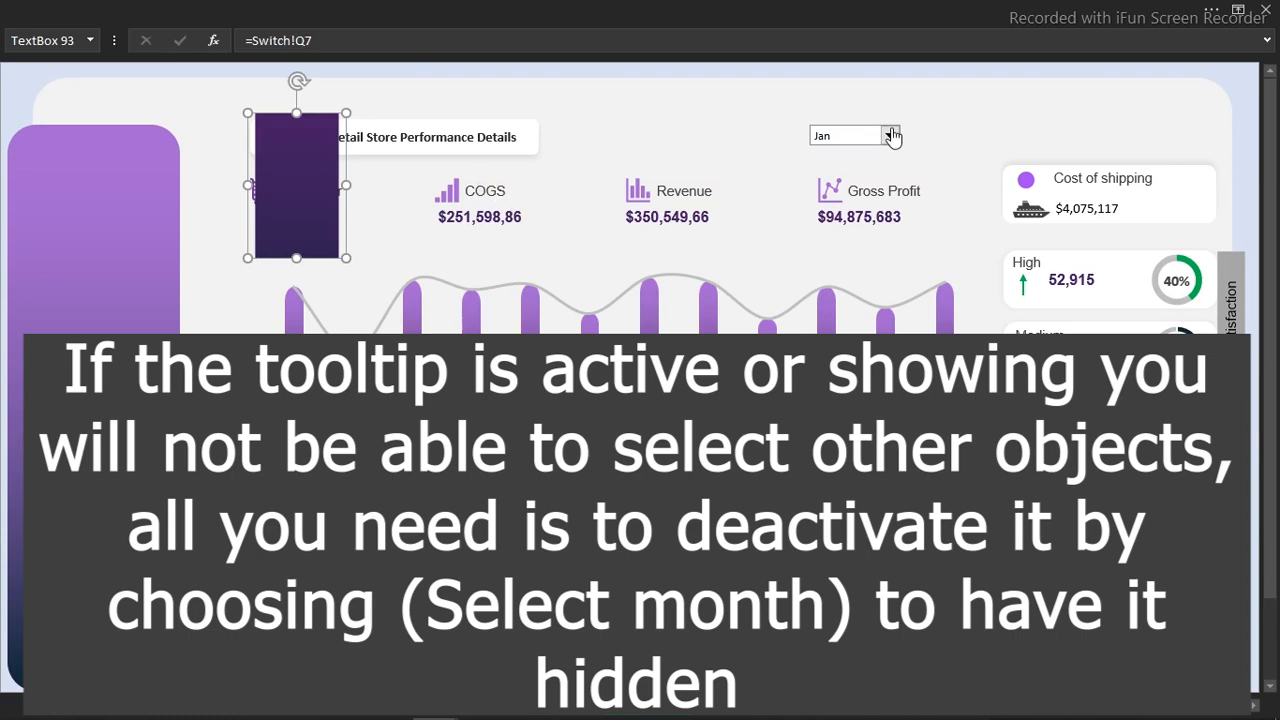
- Set the month selector to Feb to hide the tooltip, and duplicate the Revenue label above the chart's May column
click(889, 134)
click(845, 164)
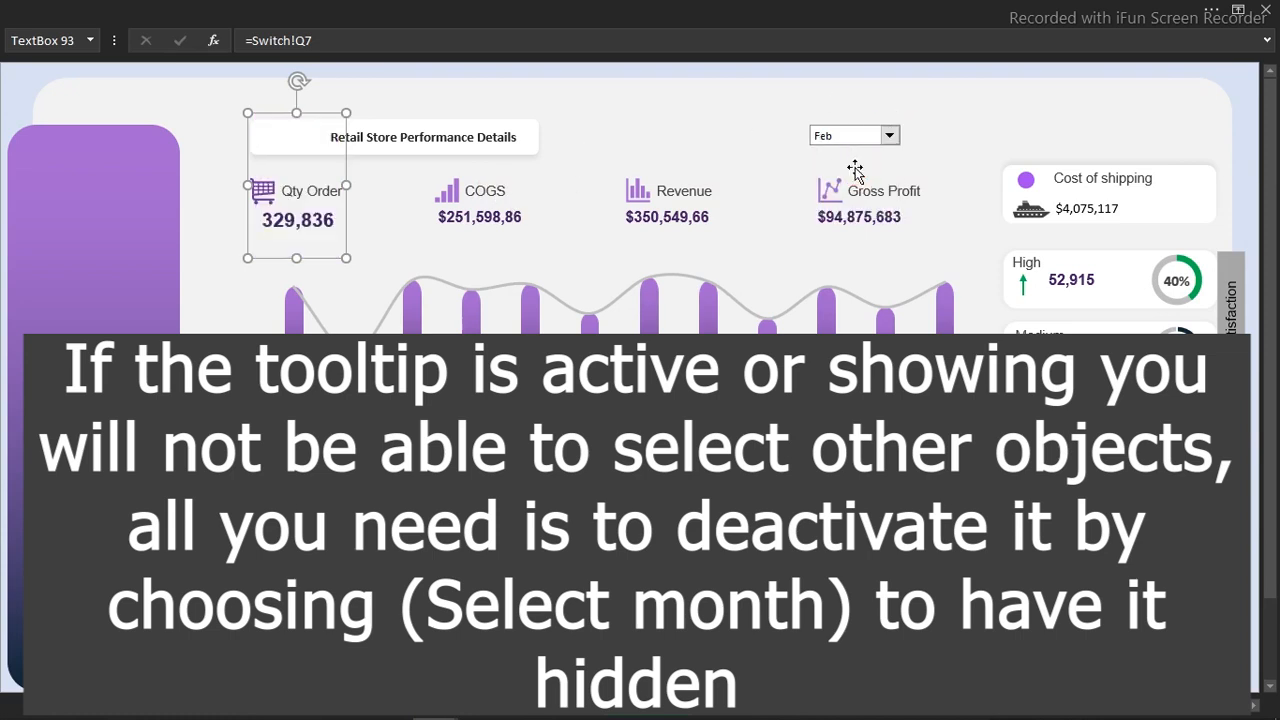
click(777, 195)
click(688, 196)
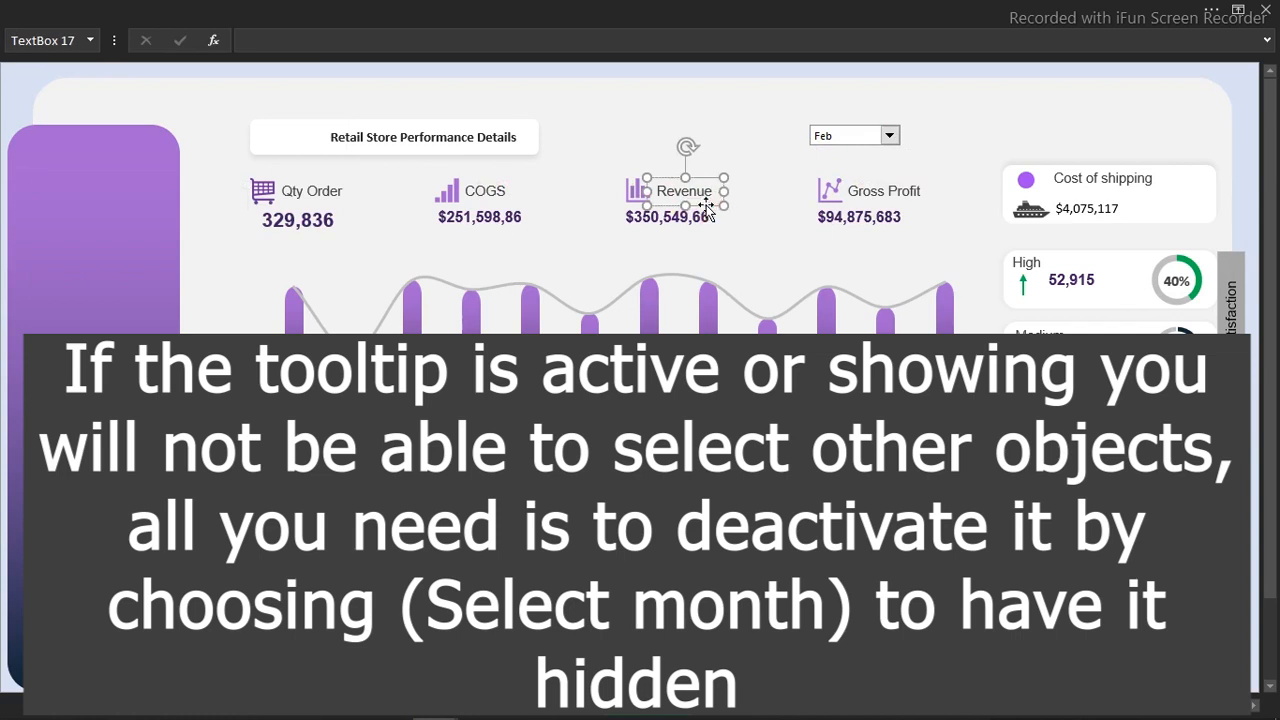
key(ctrl+d)
drag(720, 221, 571, 266)
- Link the duplicated Revenue label to the February month cell on the Switch sheet, =Switch!U8
click(369, 45)
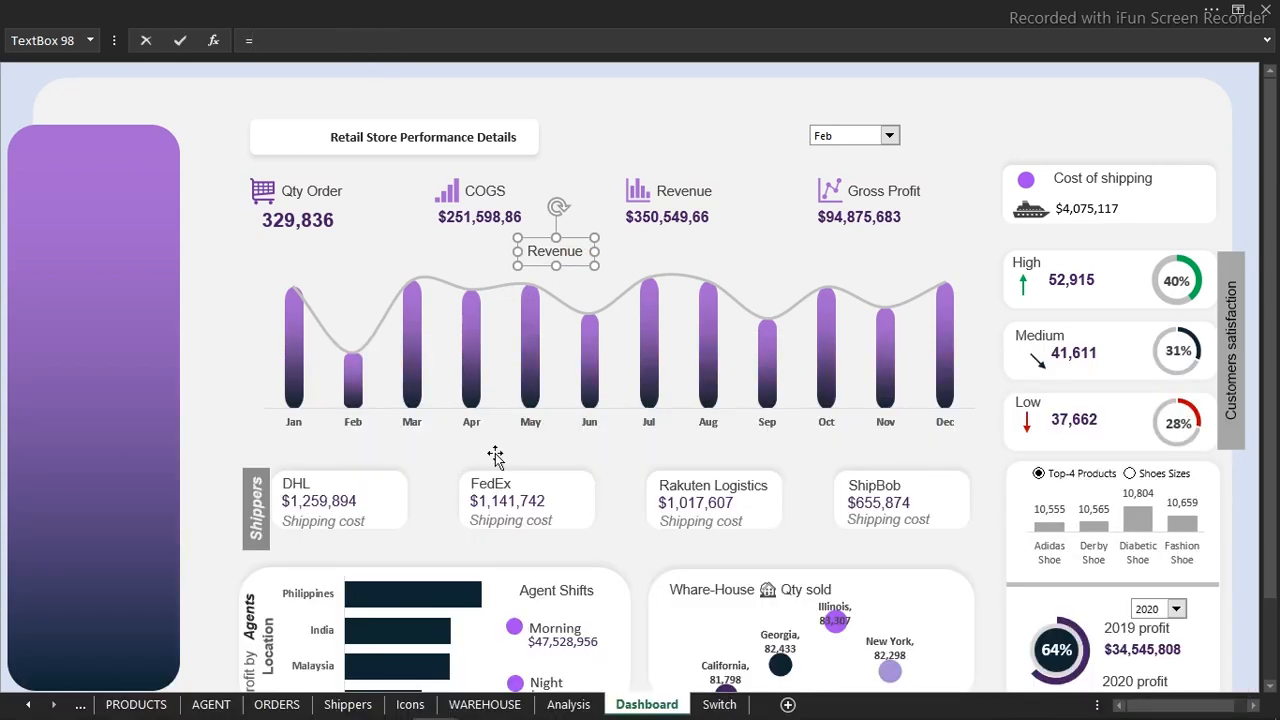
click(718, 706)
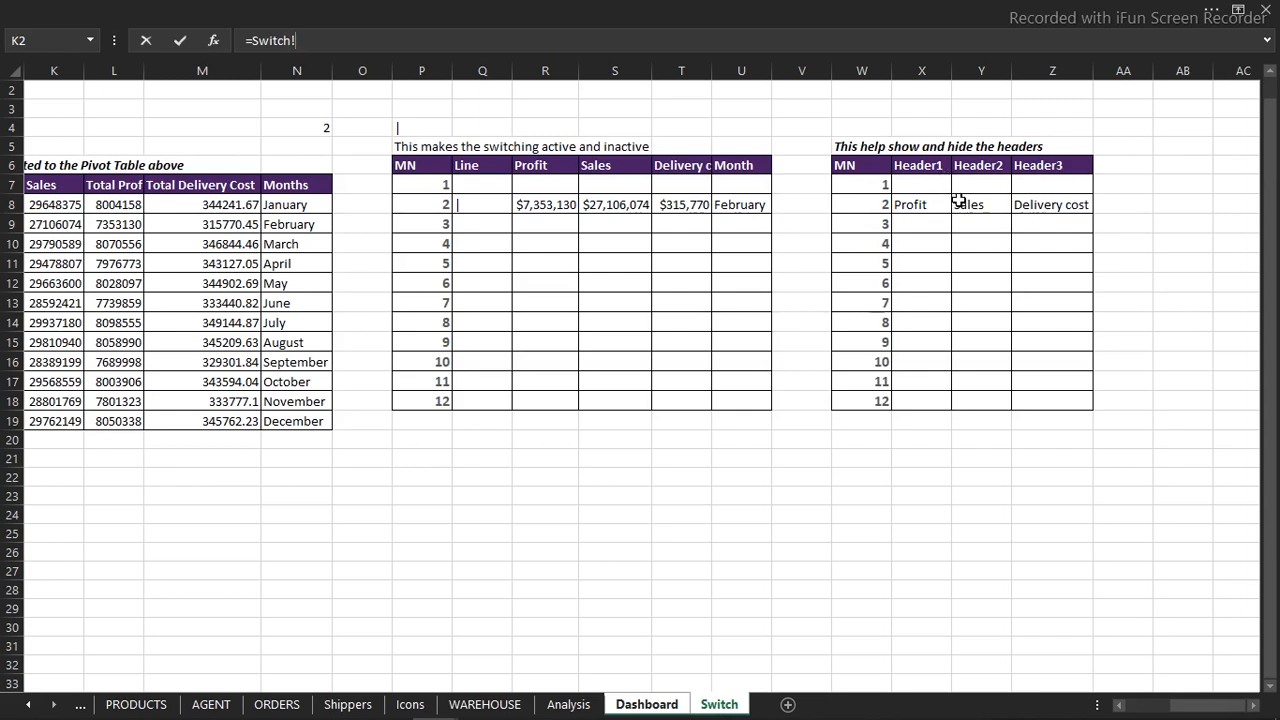
click(757, 204)
key(Return)
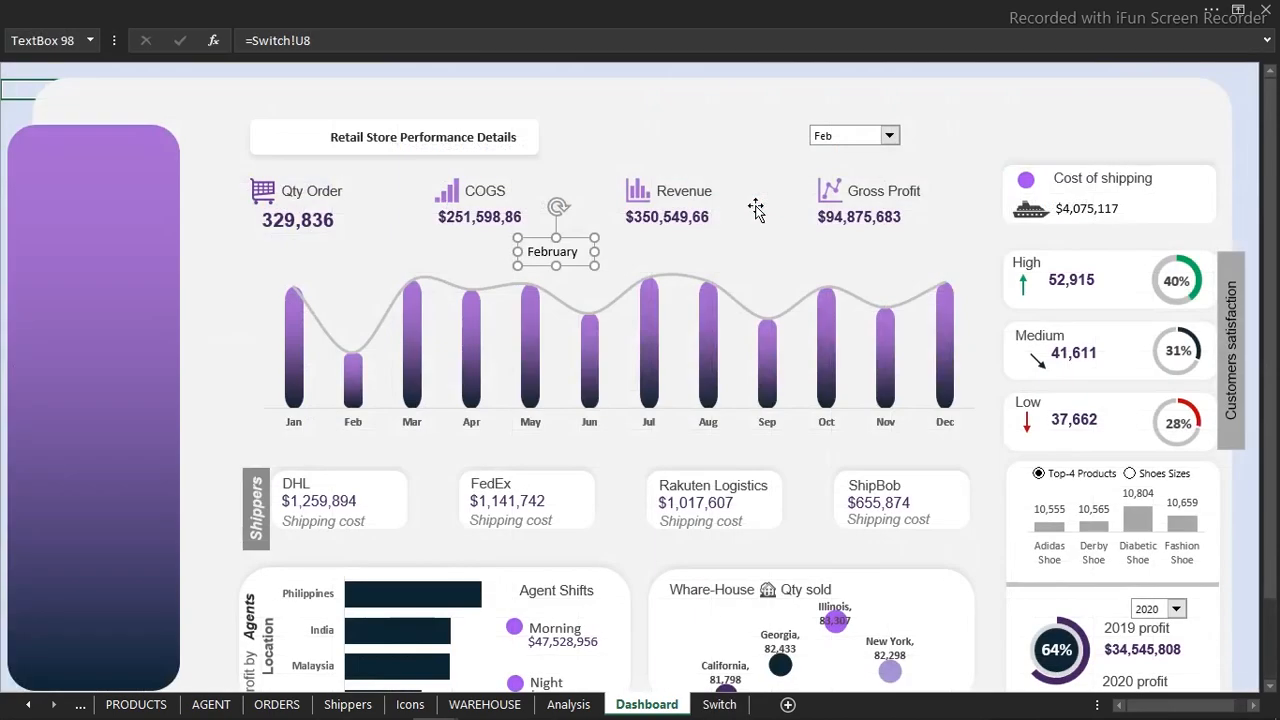
- Duplicate the February label above the chart's July column and link the copy to the Sales header cell, =Switch!Y8
drag(573, 275, 695, 280)
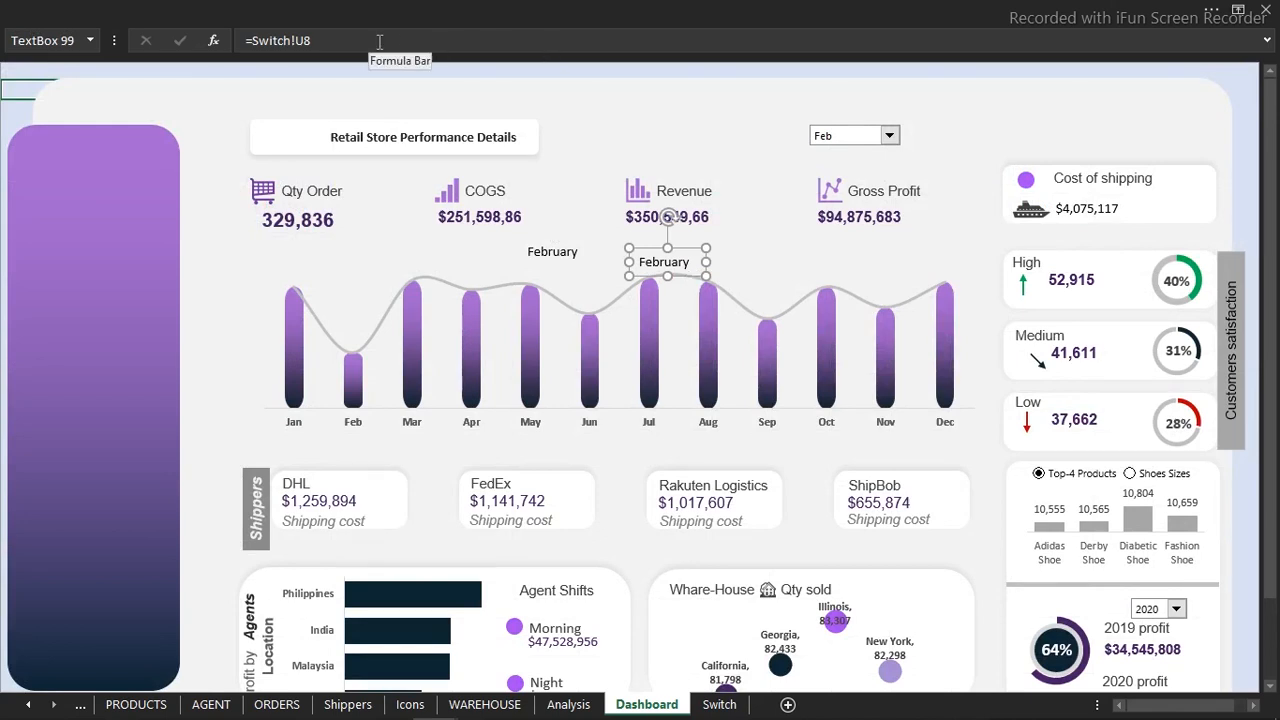
click(259, 40)
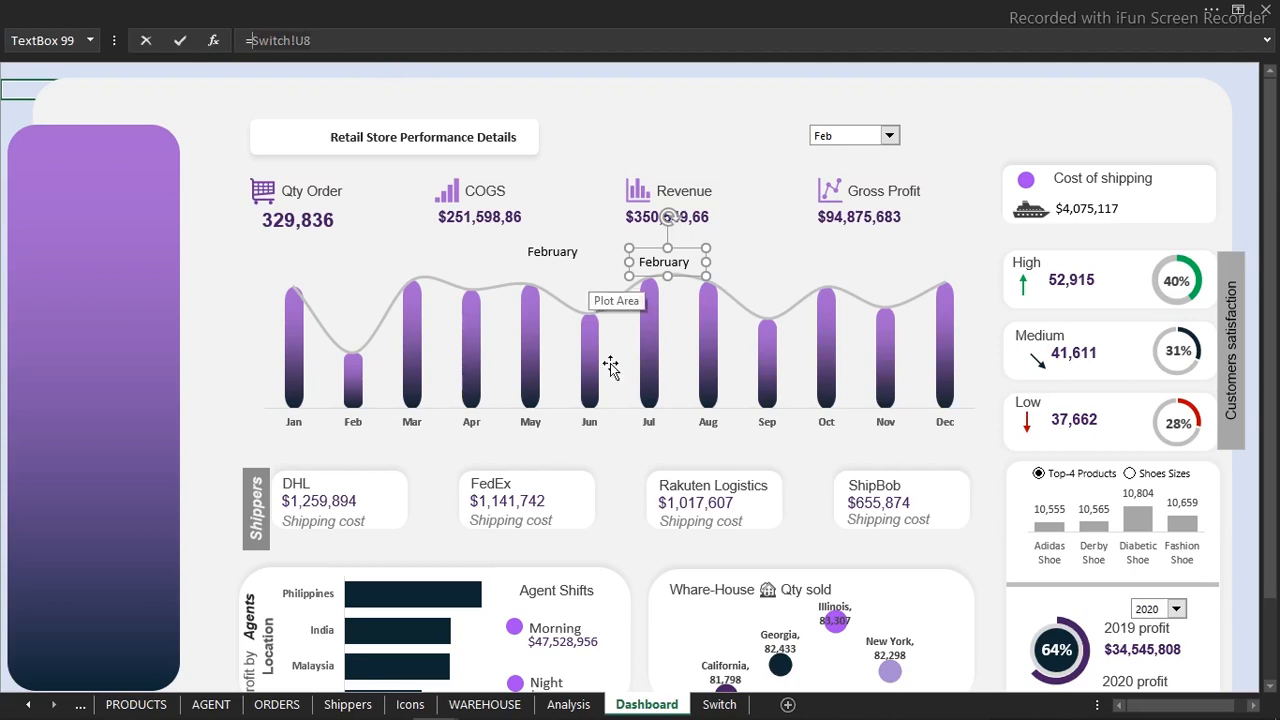
click(706, 706)
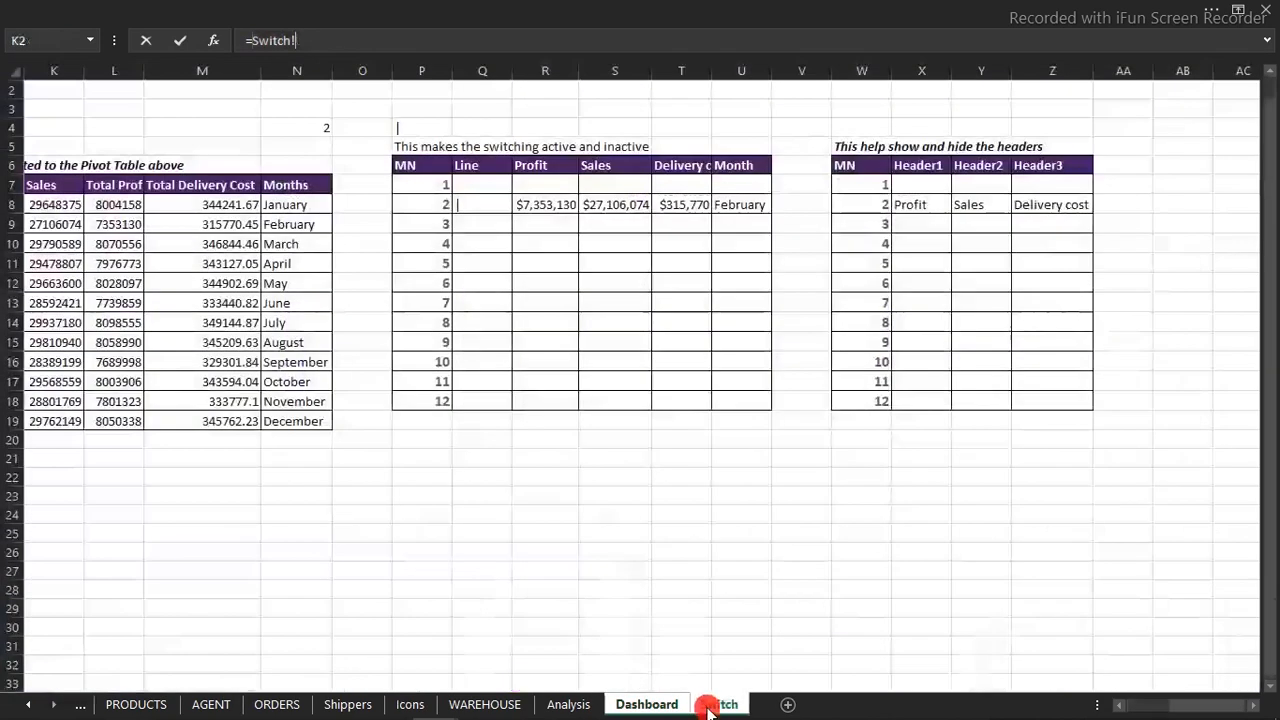
click(970, 205)
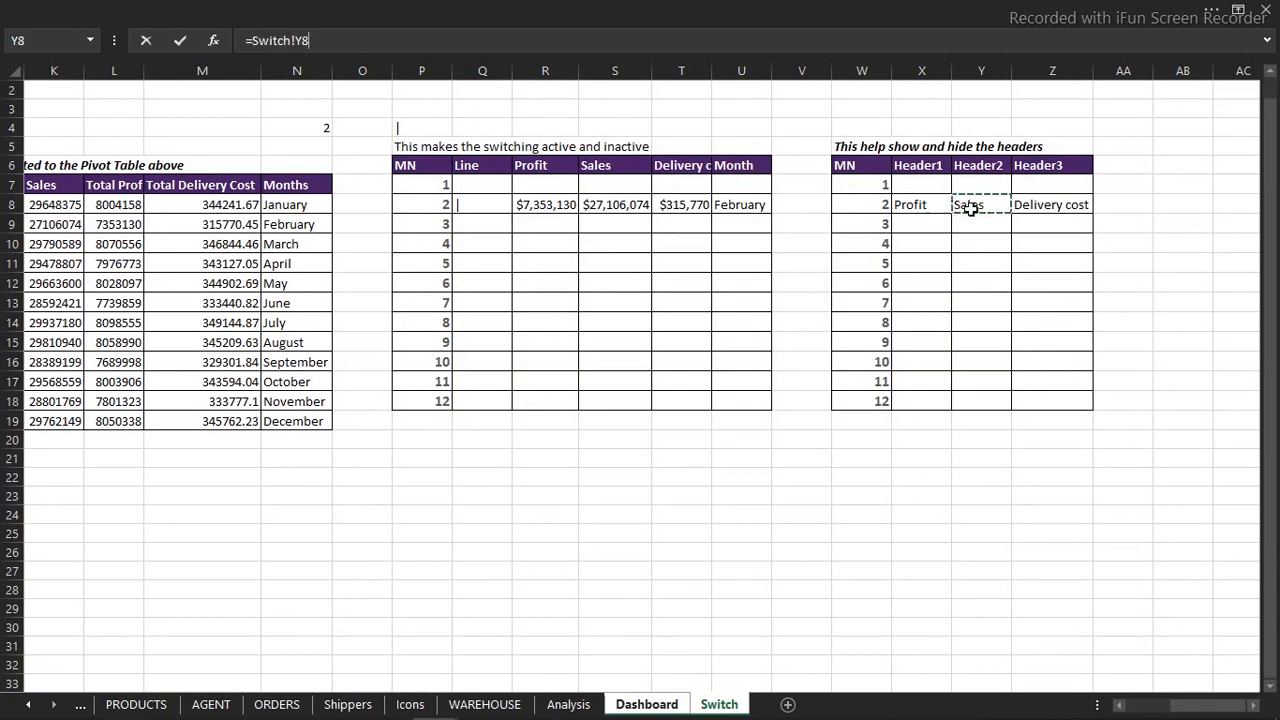
key(Return)
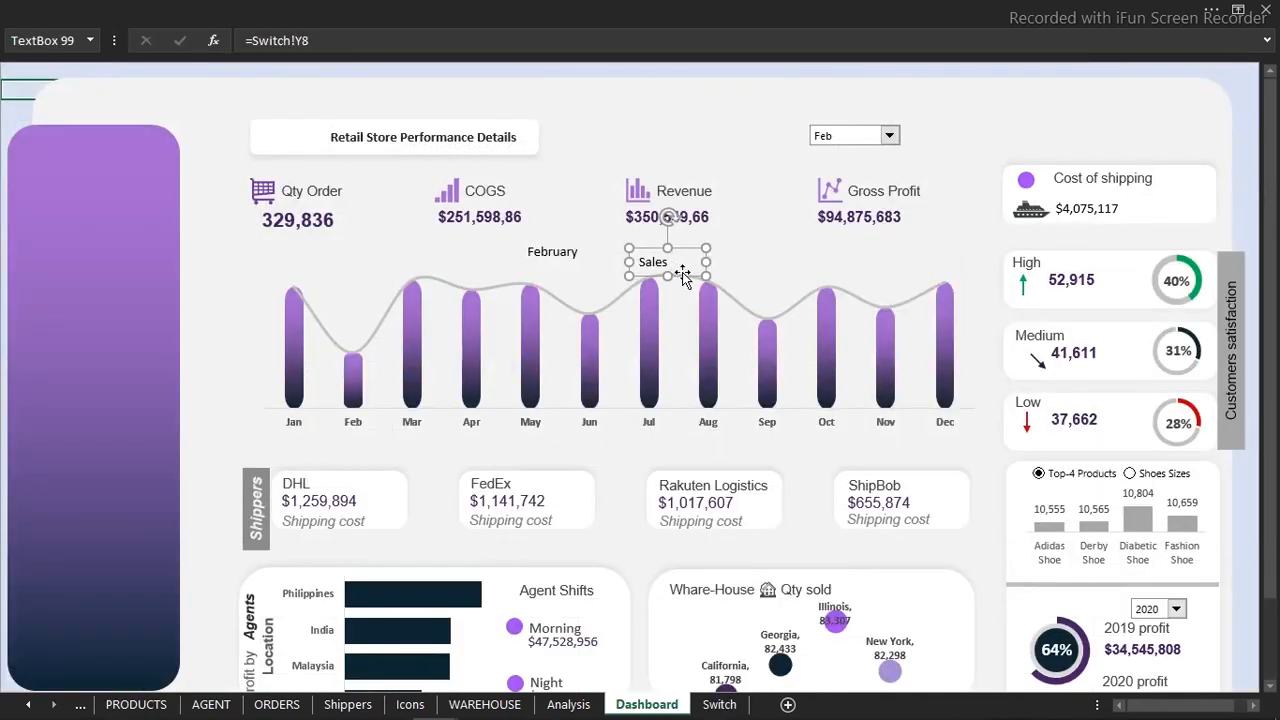
- Duplicate the Sales label above the chart's September column and link the copy to the Profit header on the Switch sheet
key(ctrl+d)
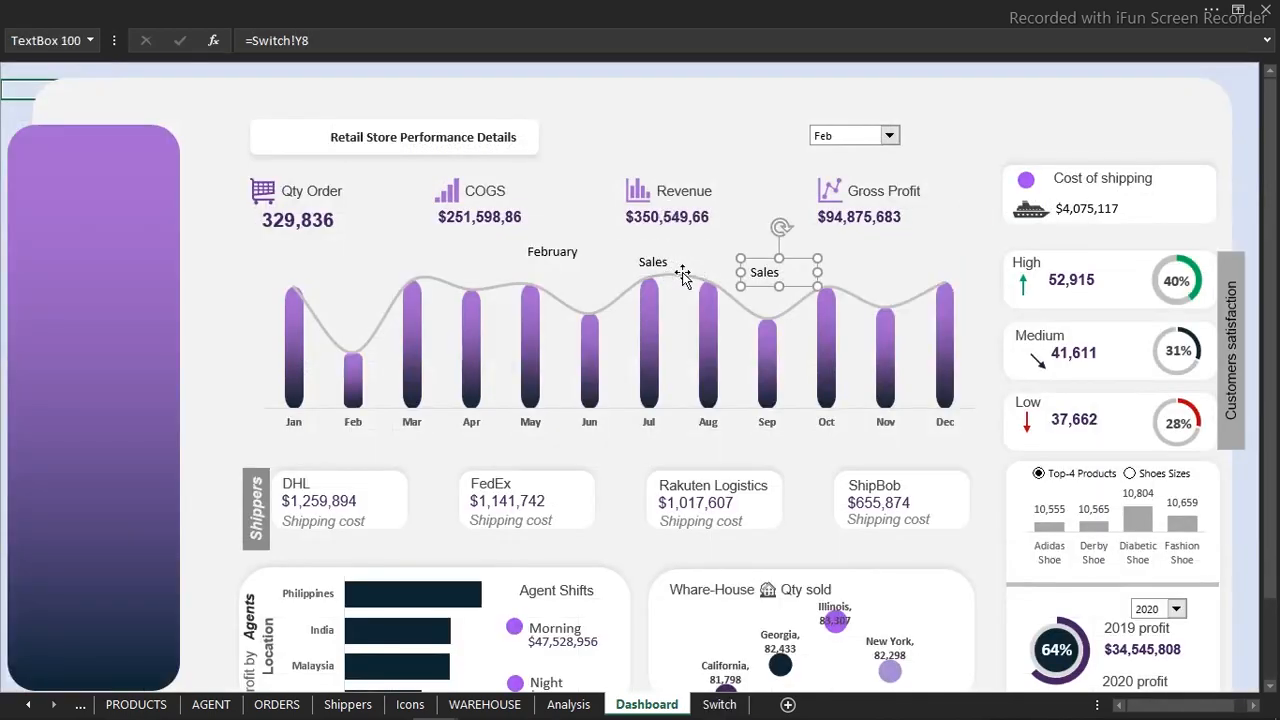
click(322, 37)
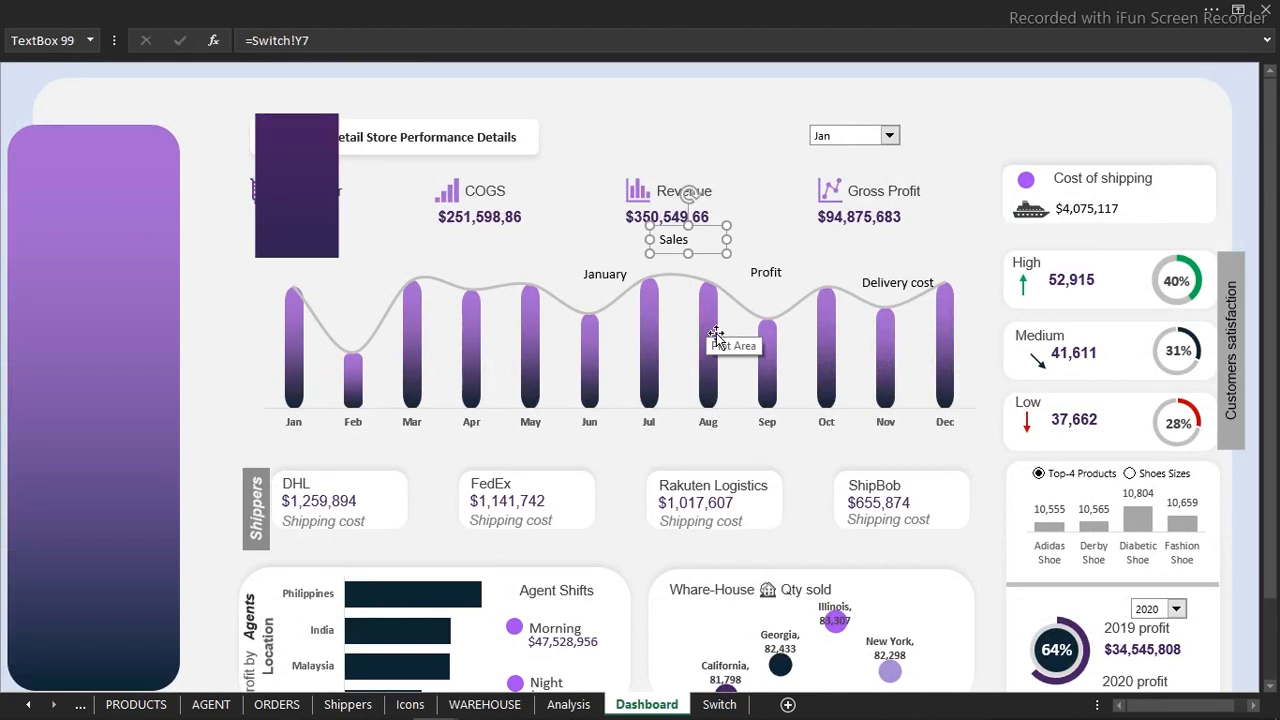
- Move the January label to the upper edge of the purple tooltip box and set its font to Arial Black
click(606, 279)
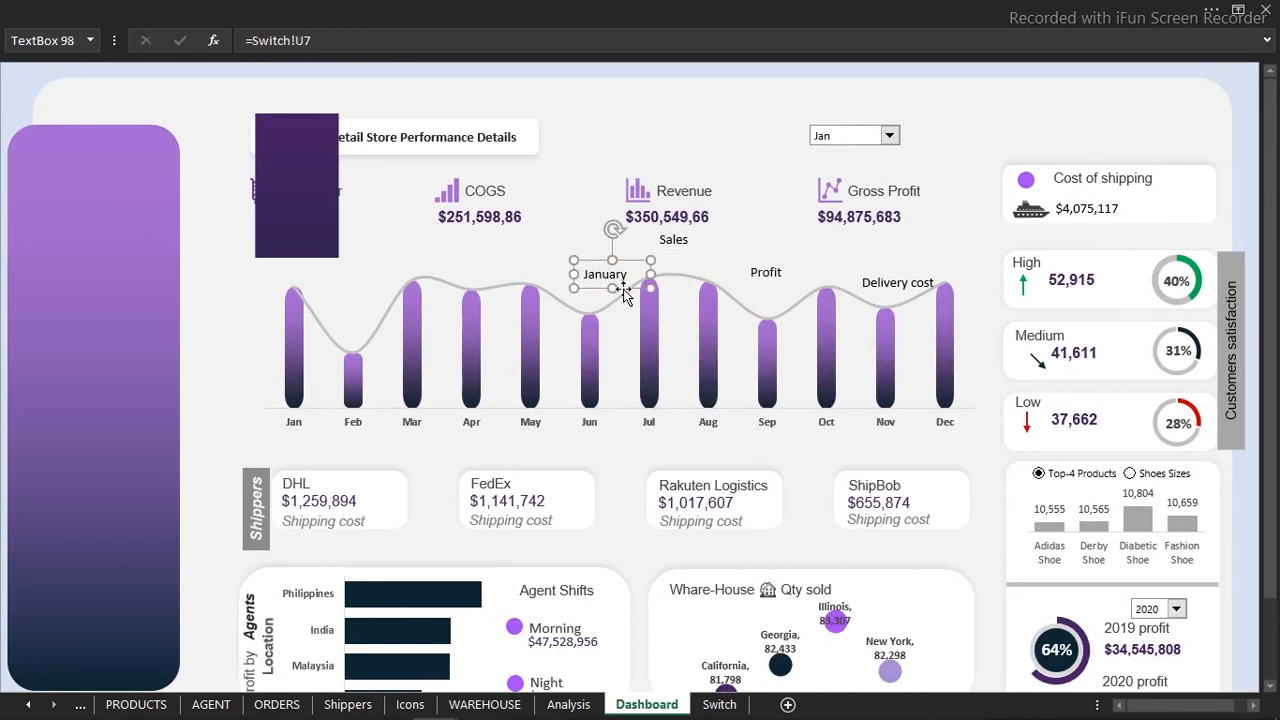
drag(622, 288, 312, 140)
click(266, 8)
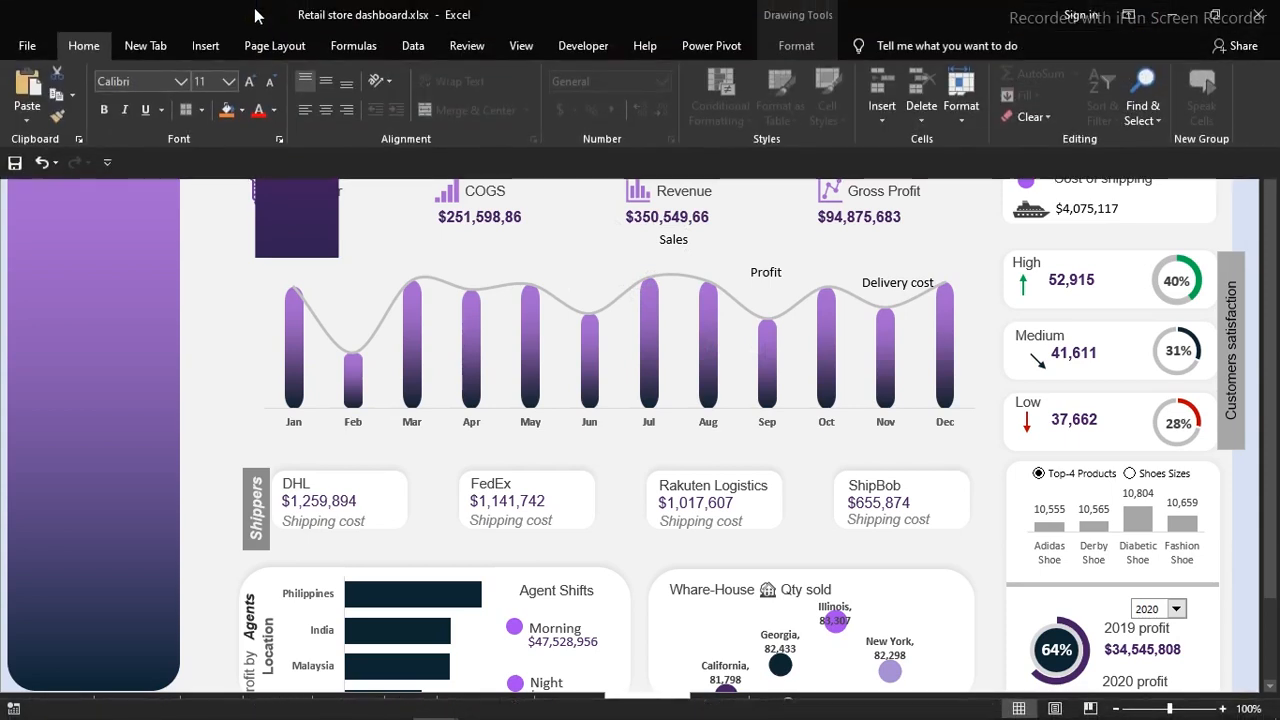
click(186, 80)
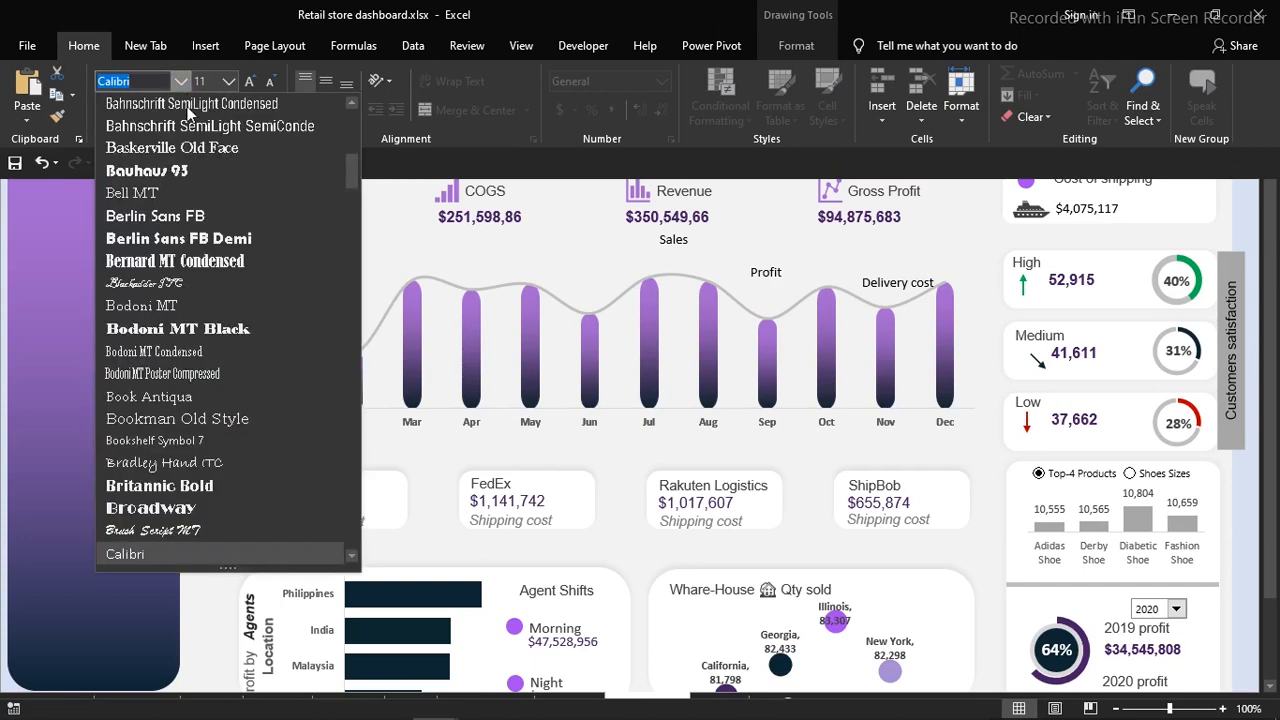
drag(351, 170, 349, 120)
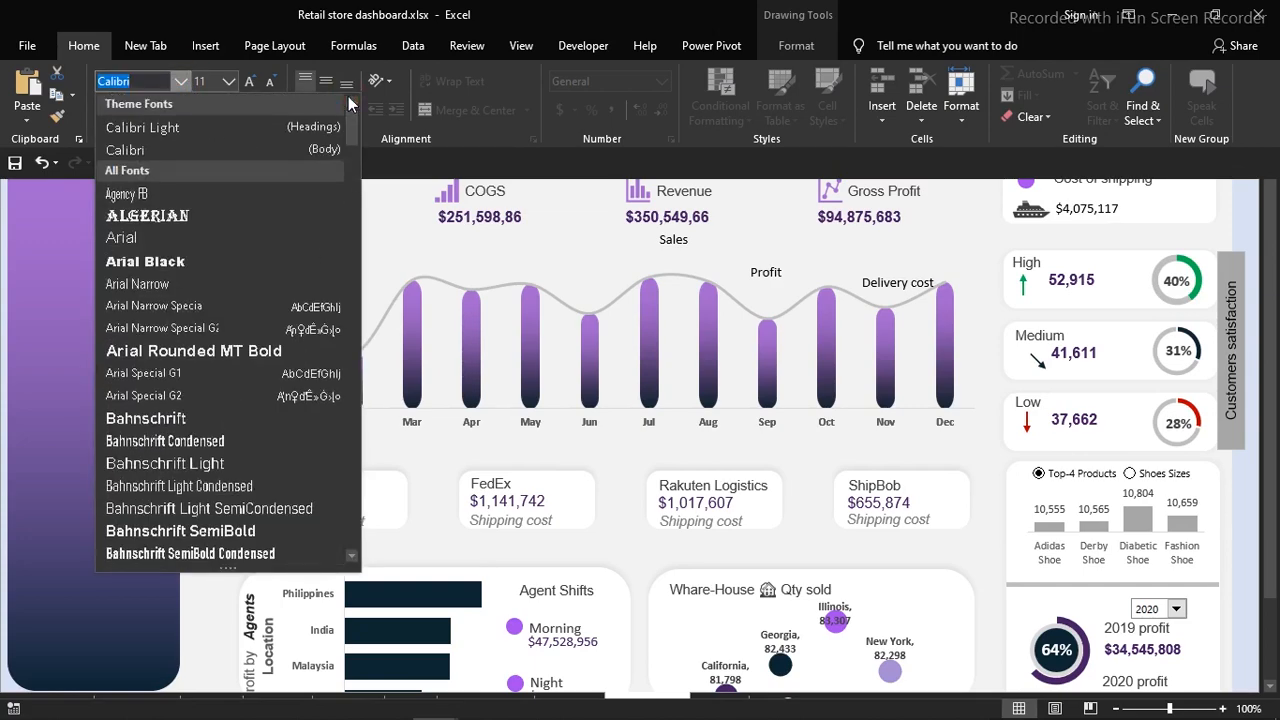
click(165, 261)
- Color the January label's text white and widen its text box to fit the whole month name
click(274, 110)
click(258, 177)
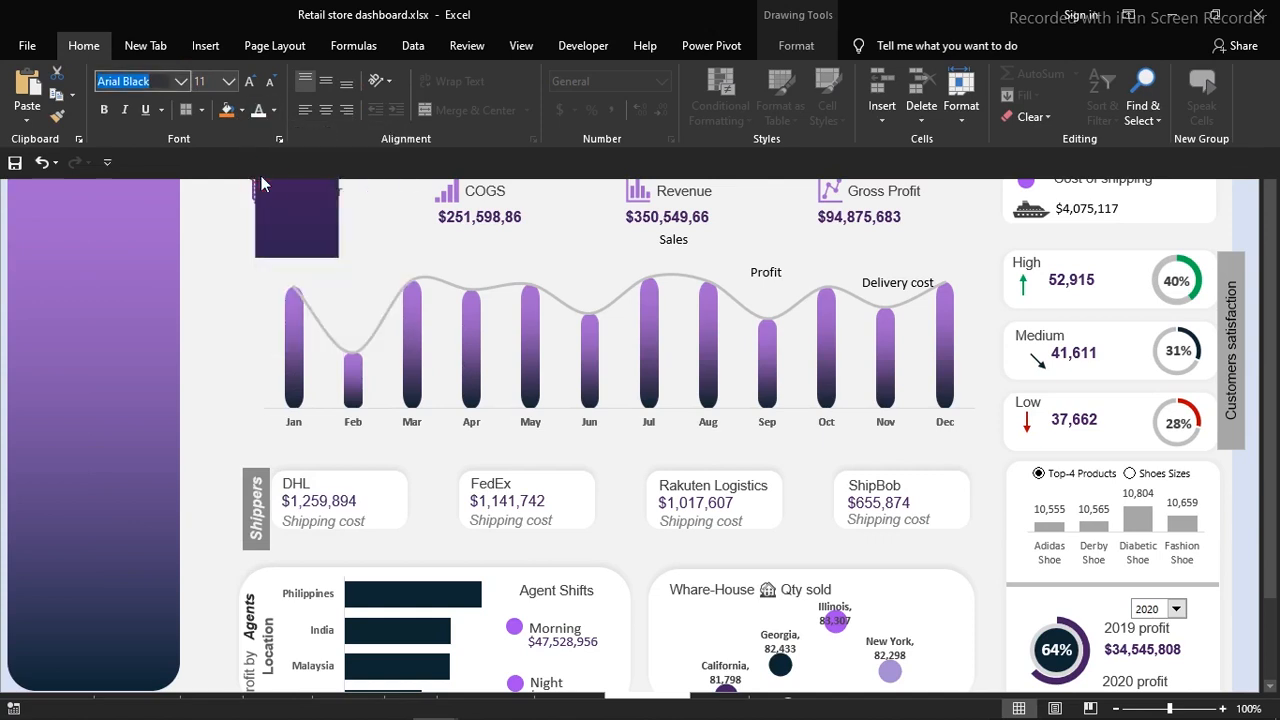
key(ctrl+shift+F1)
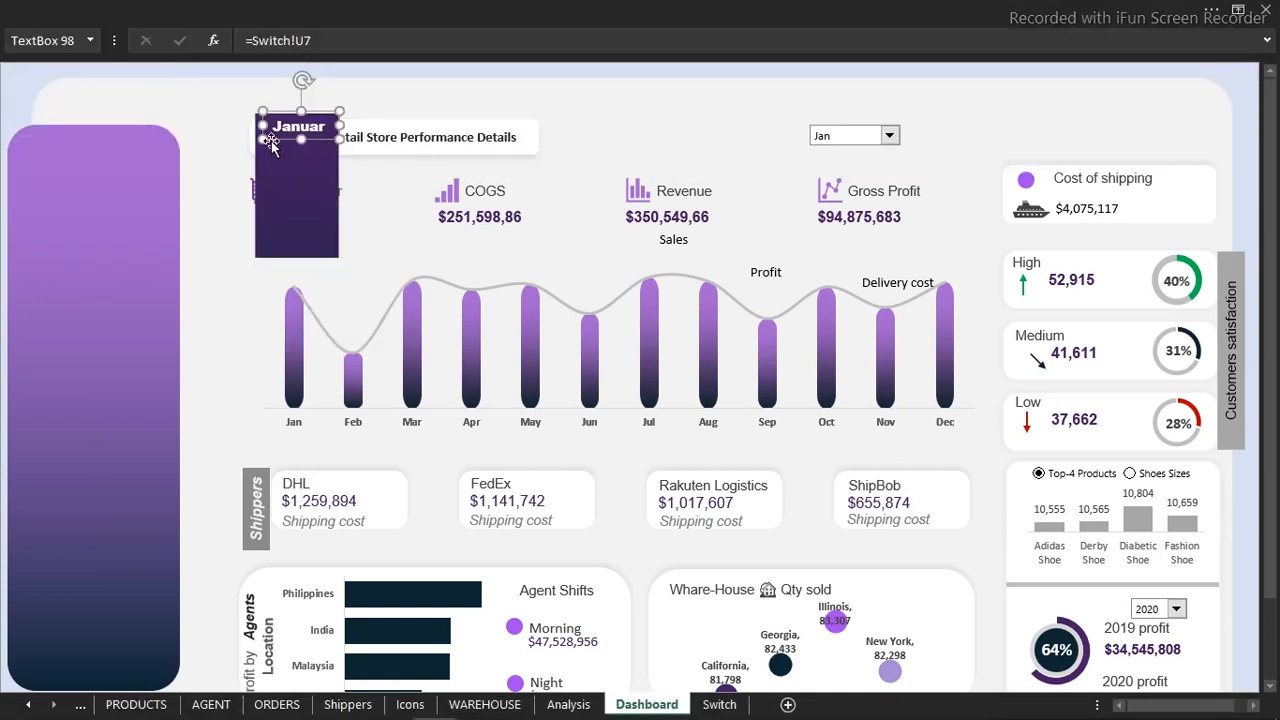
drag(262, 126, 255, 125)
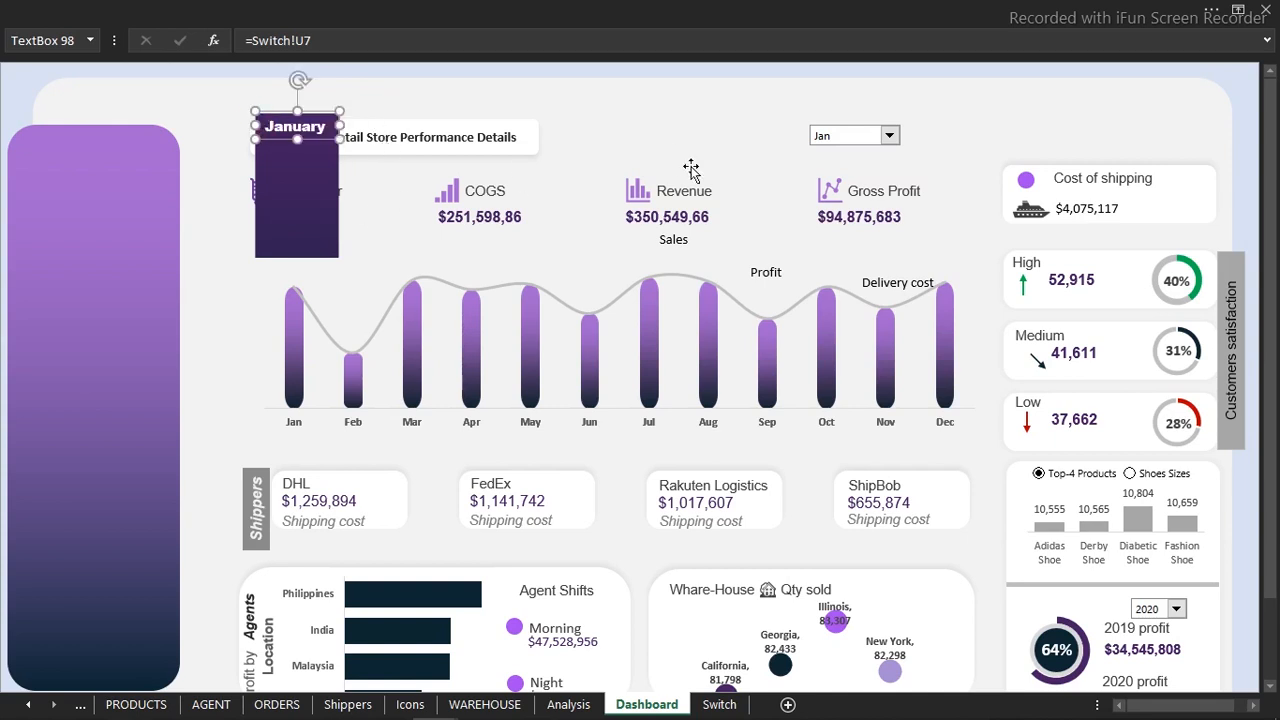
- Move the Sales, Profit and Delivery cost labels into the purple tooltip, stacked and spaced below the January label
click(693, 244)
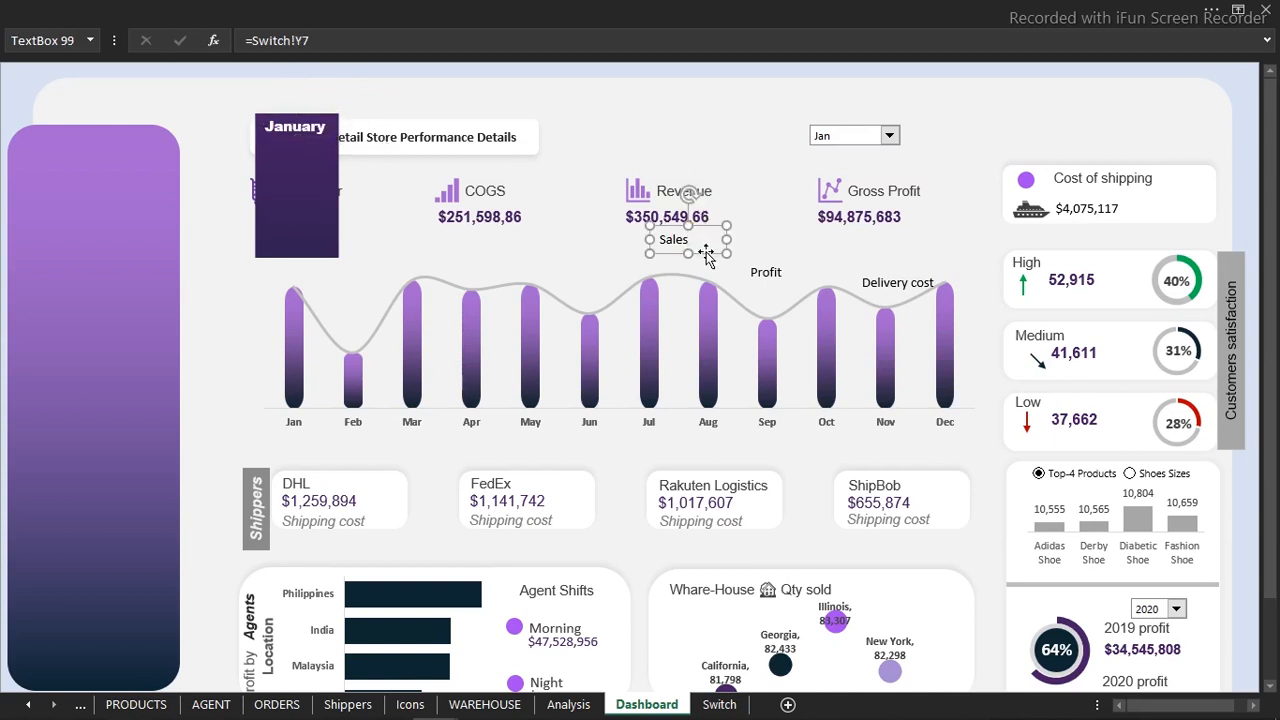
drag(706, 254, 311, 179)
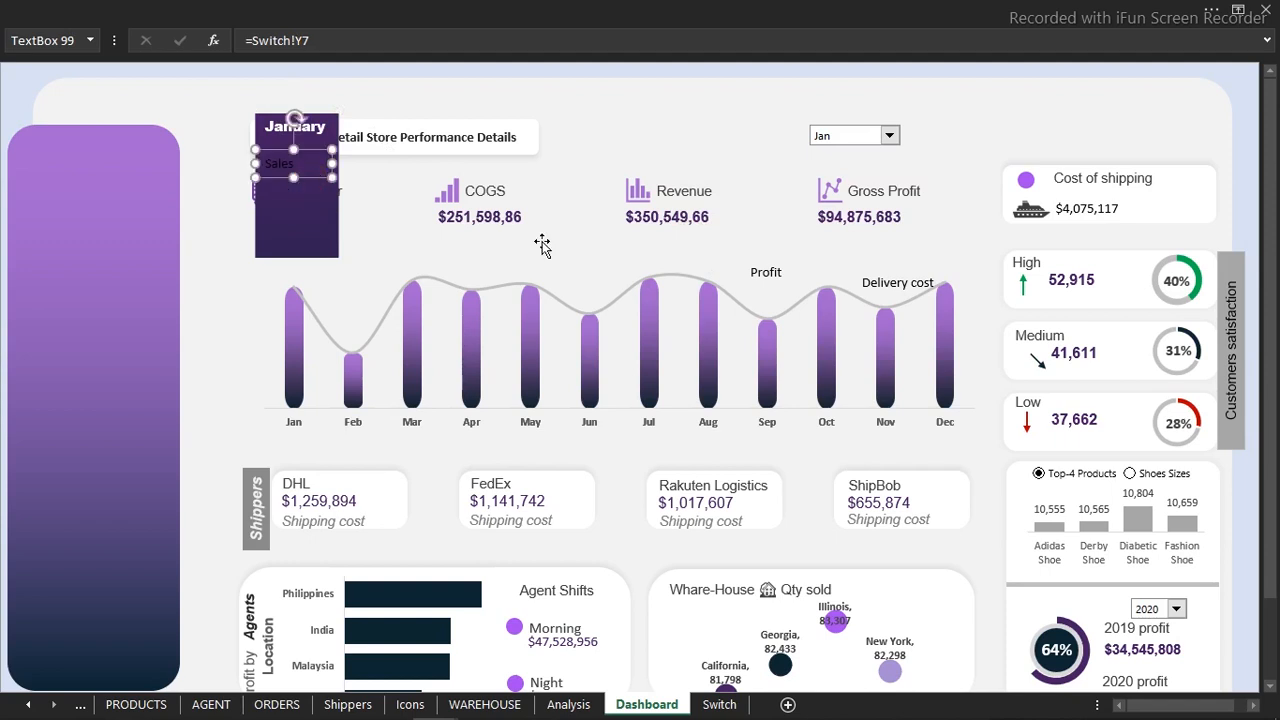
click(779, 274)
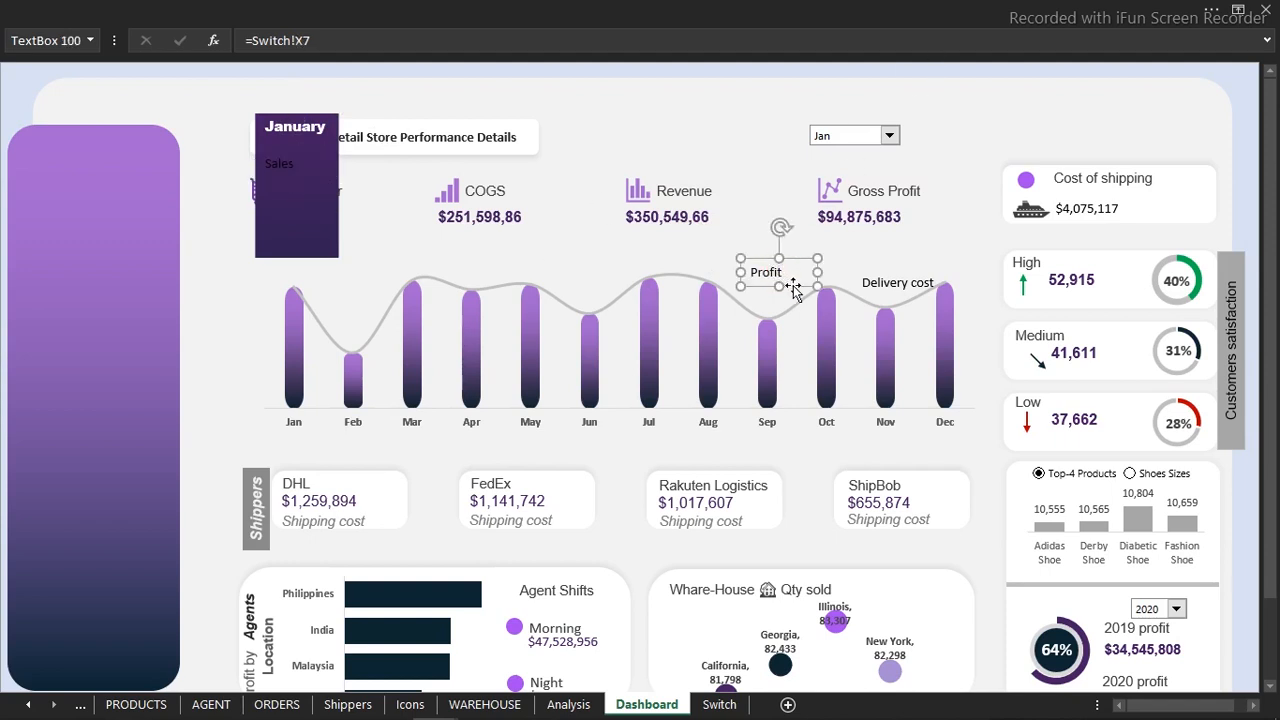
drag(794, 287, 311, 220)
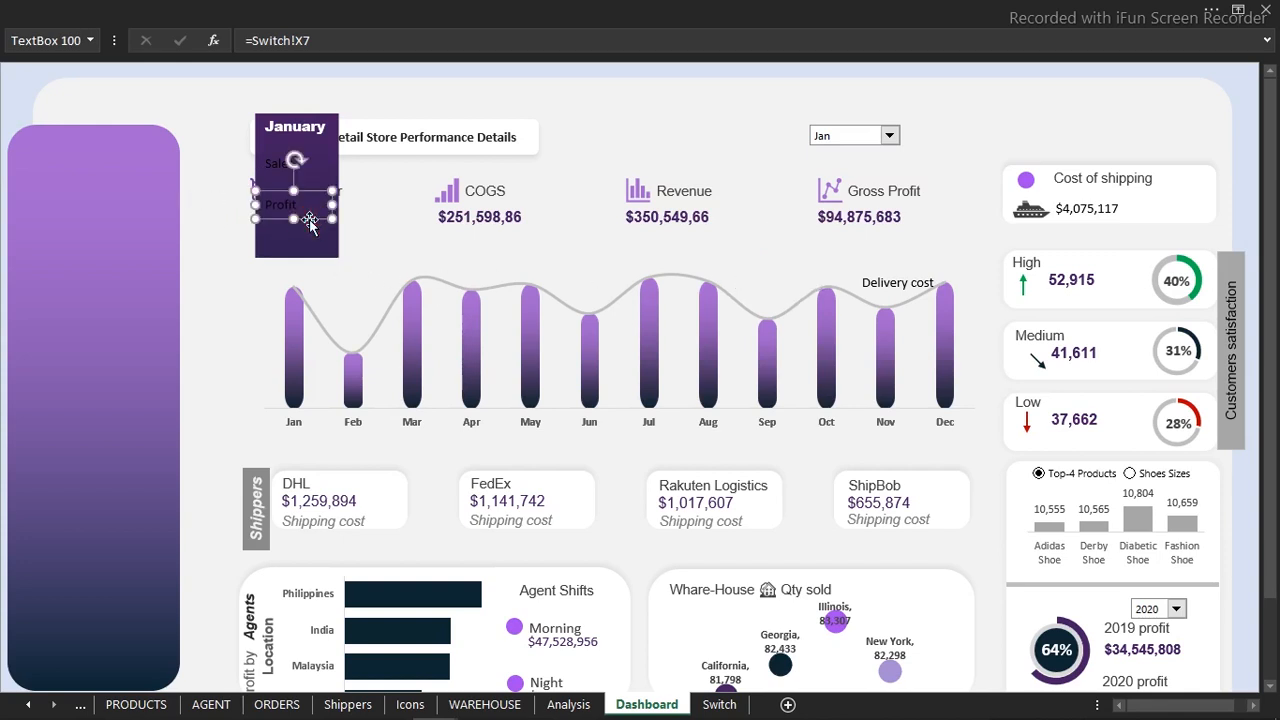
click(918, 283)
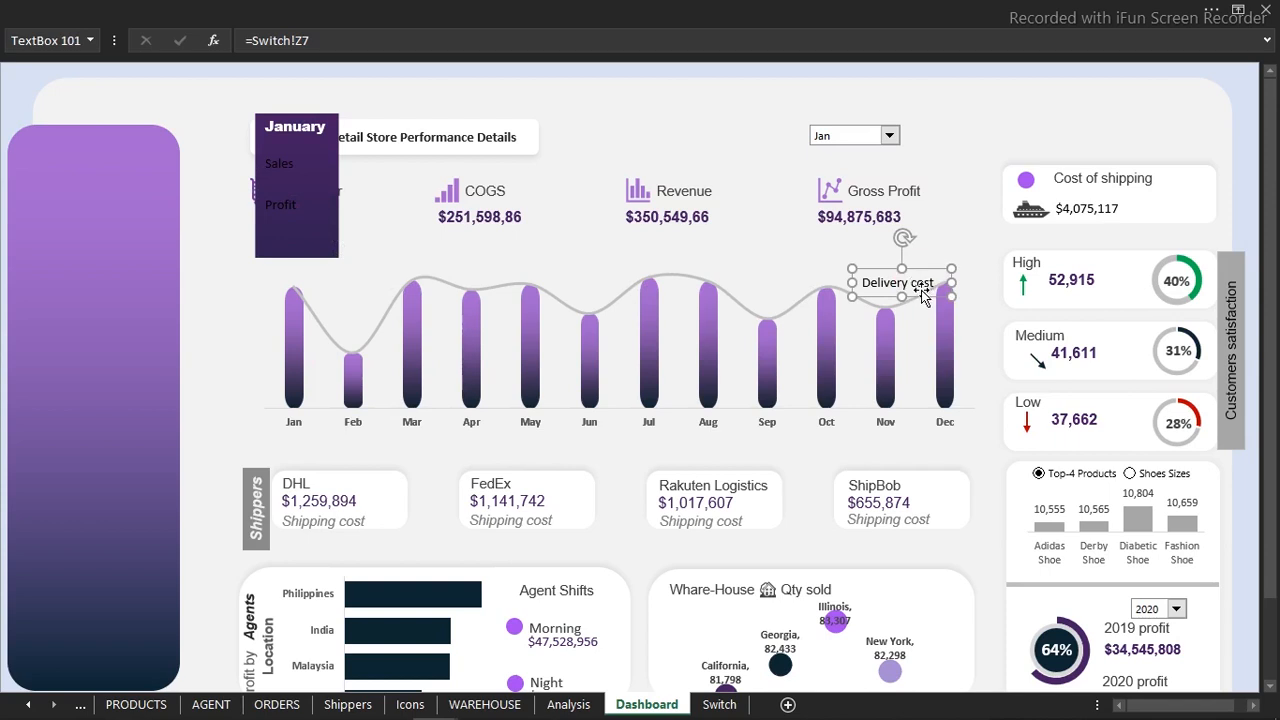
drag(922, 297, 323, 247)
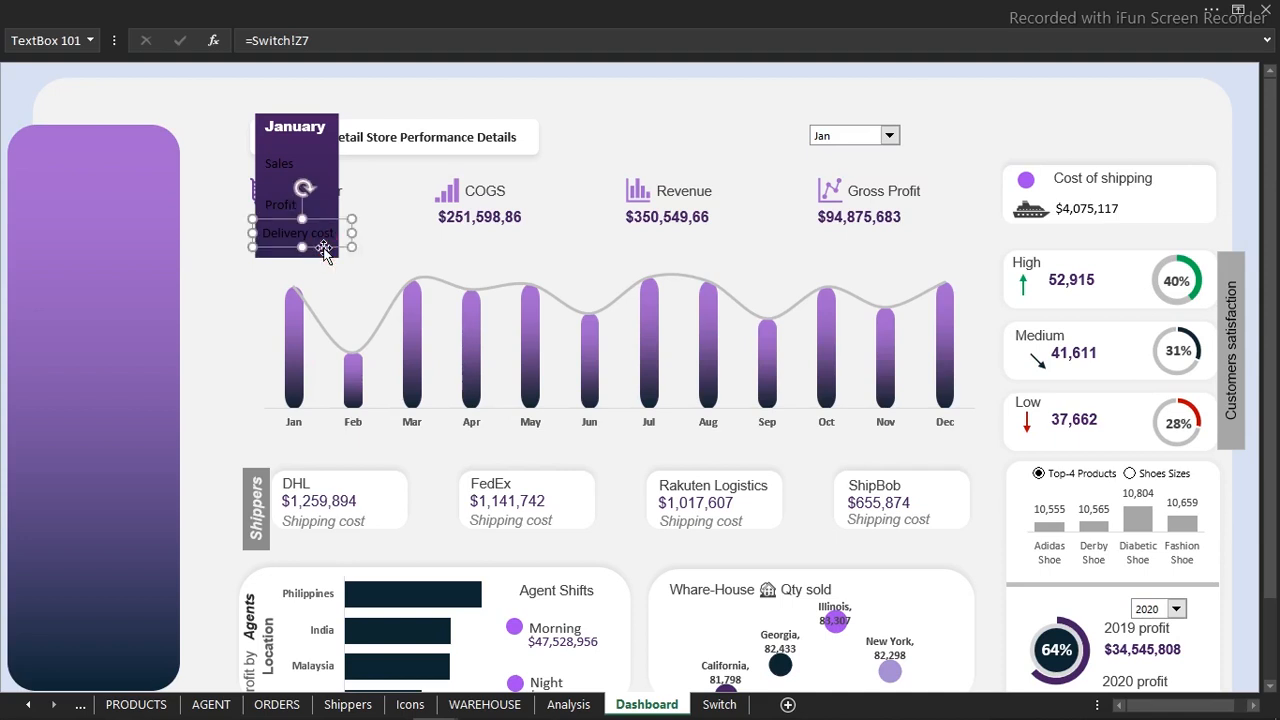
click(287, 211)
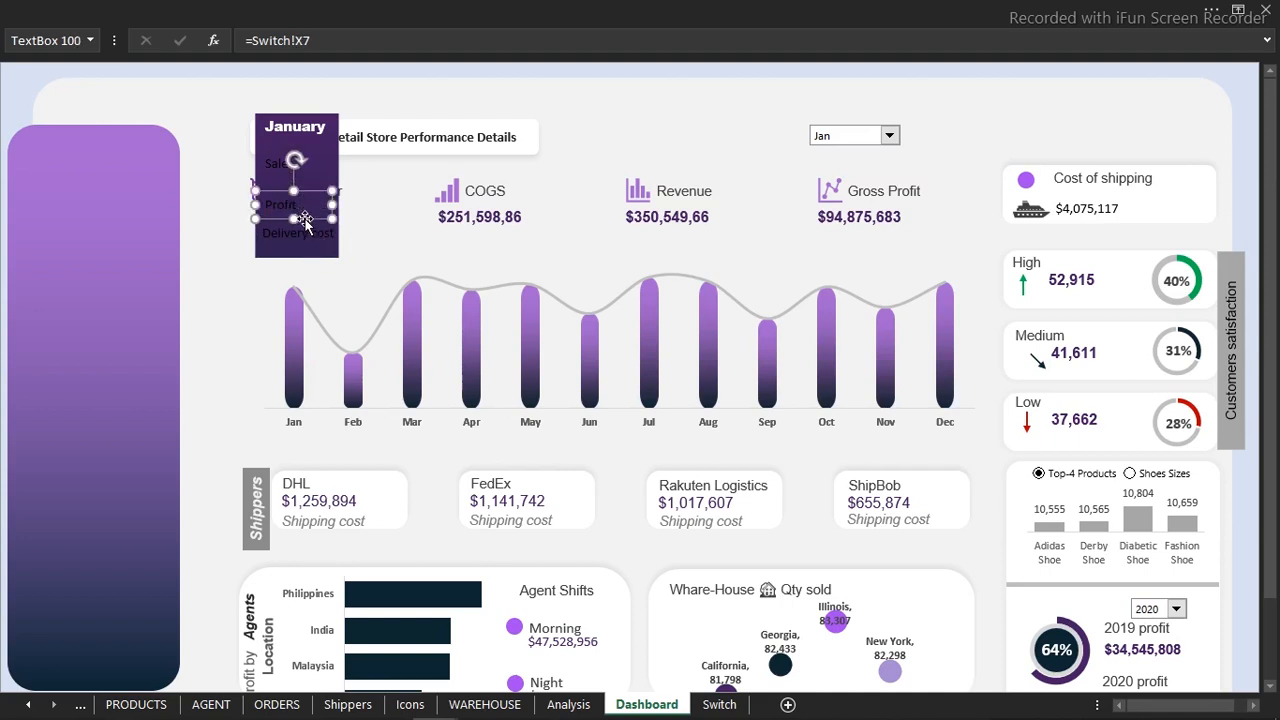
- Increase the font size of the Sales, Profit and Delivery cost labels together to 12
click(290, 153)
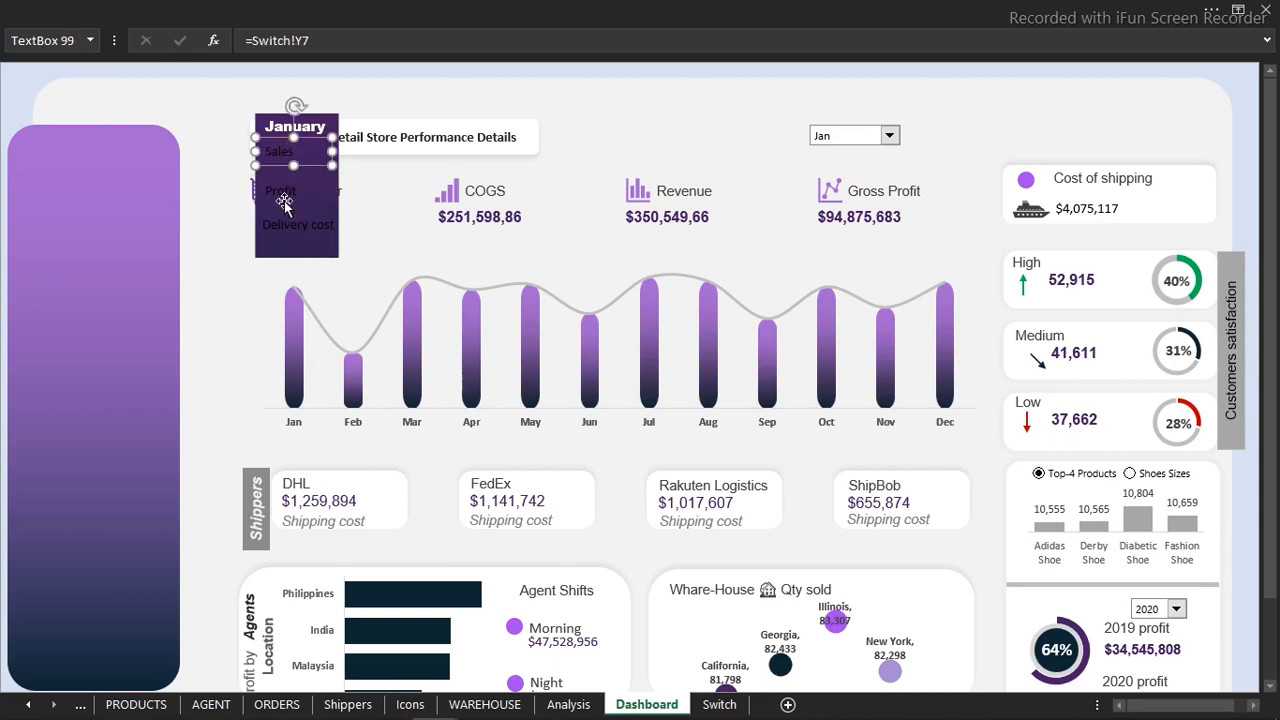
ctrl+click(285, 203)
ctrl+click(288, 226)
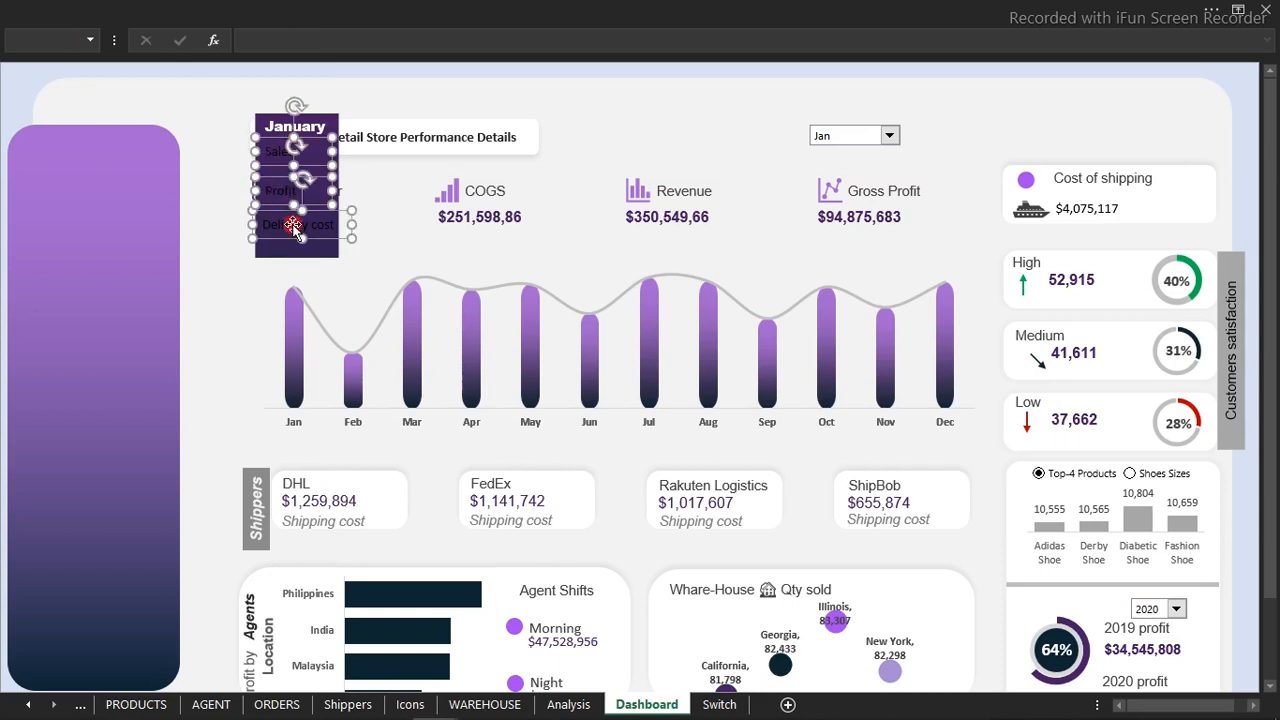
click(330, 8)
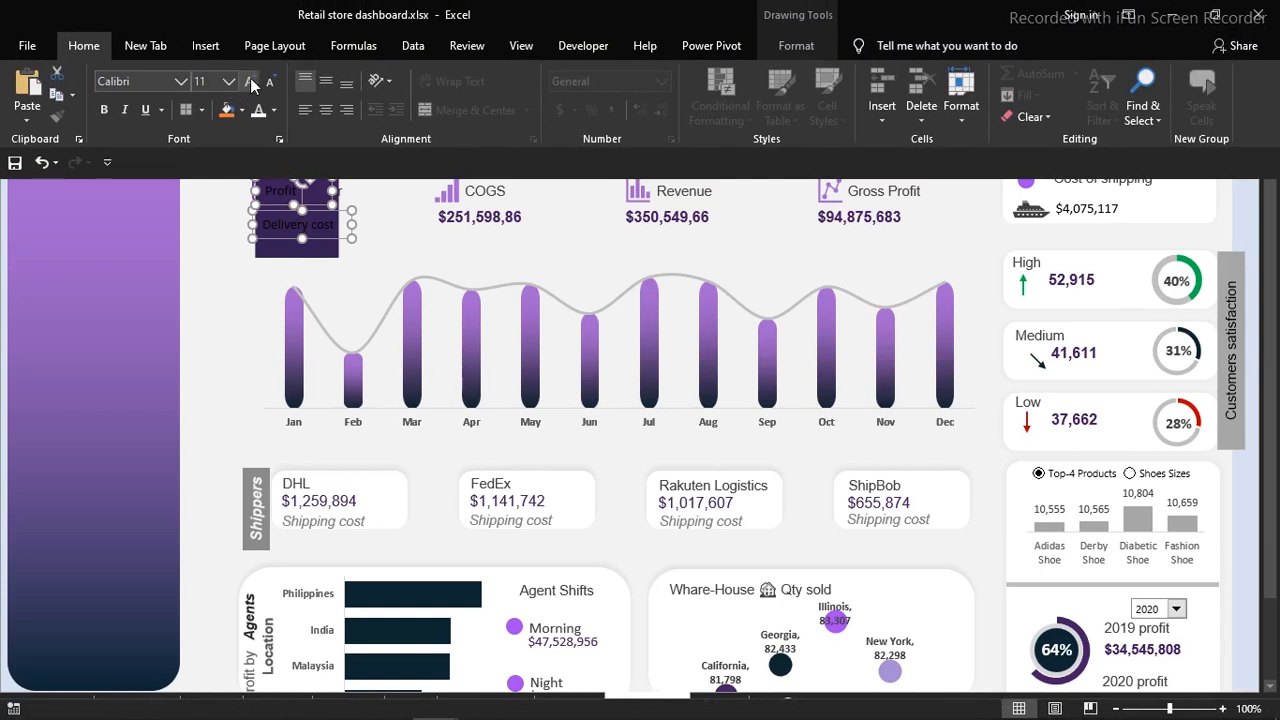
click(250, 88)
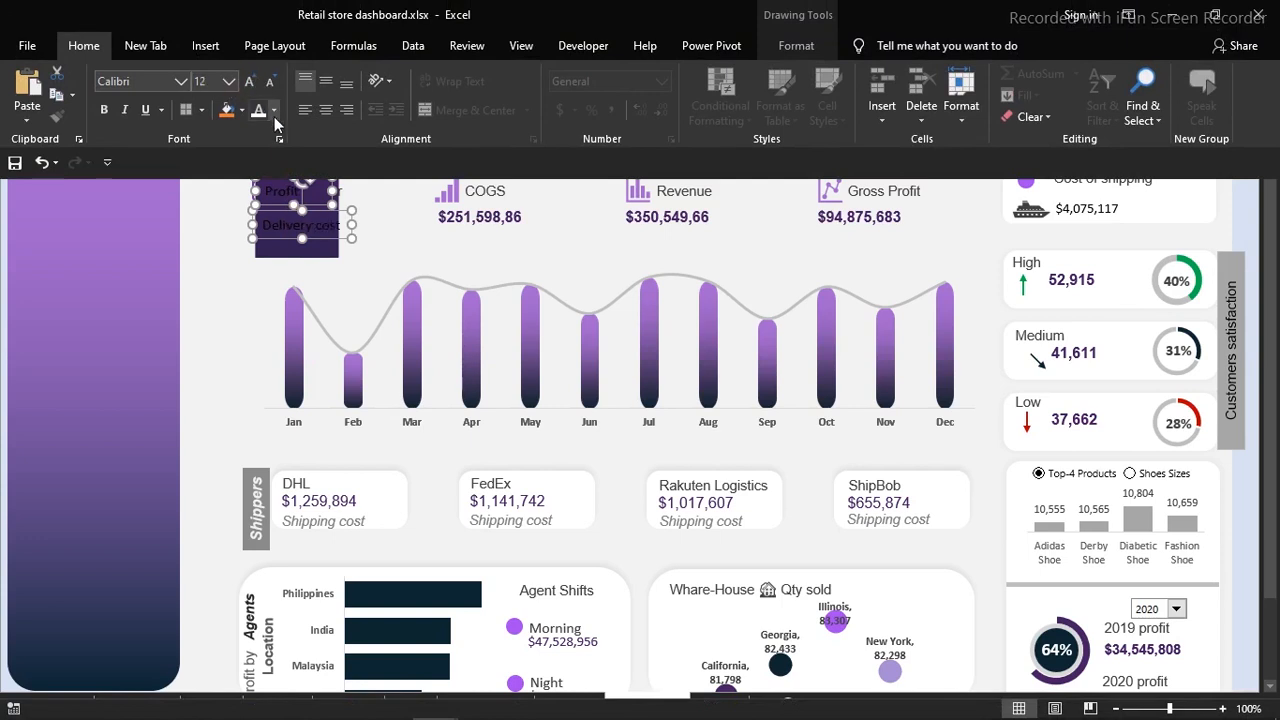
- Color the text of the Sales, Profit and Delivery cost labels white
click(257, 112)
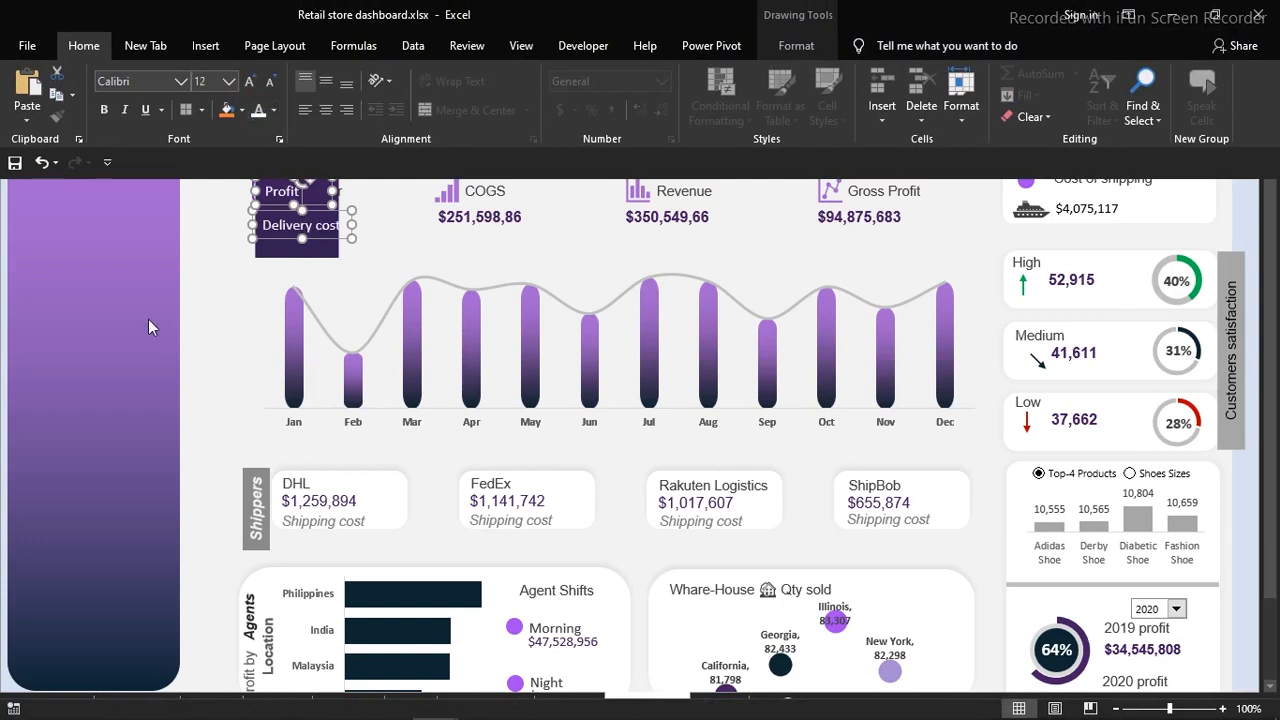
click(3, 265)
click(187, 243)
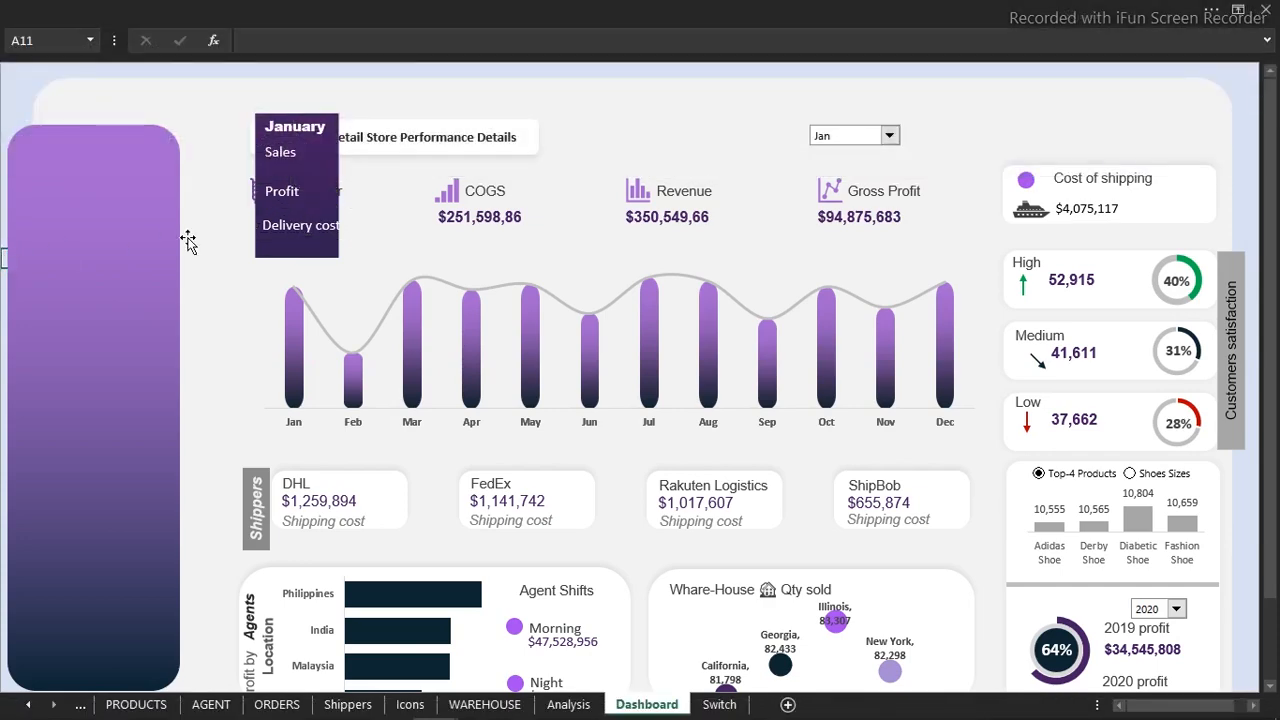
- Reduce the Delivery cost label's font size to 11 and make its text bold
click(285, 226)
click(285, 8)
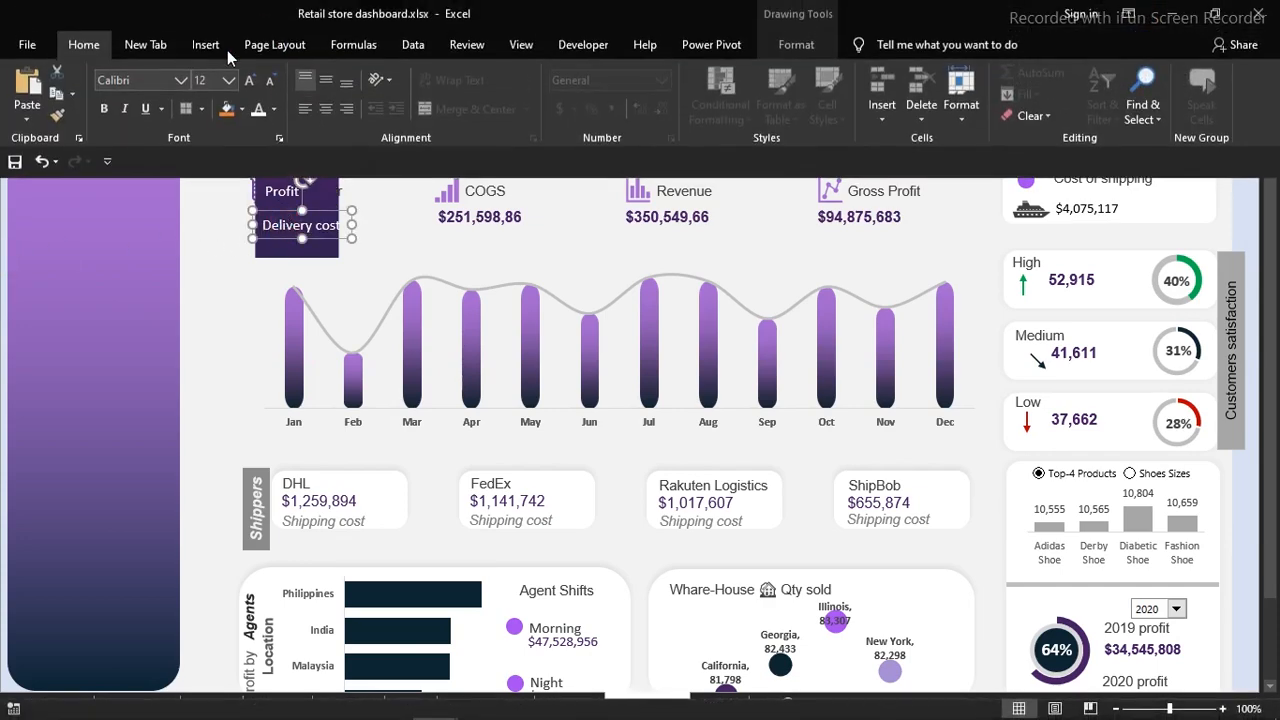
click(270, 82)
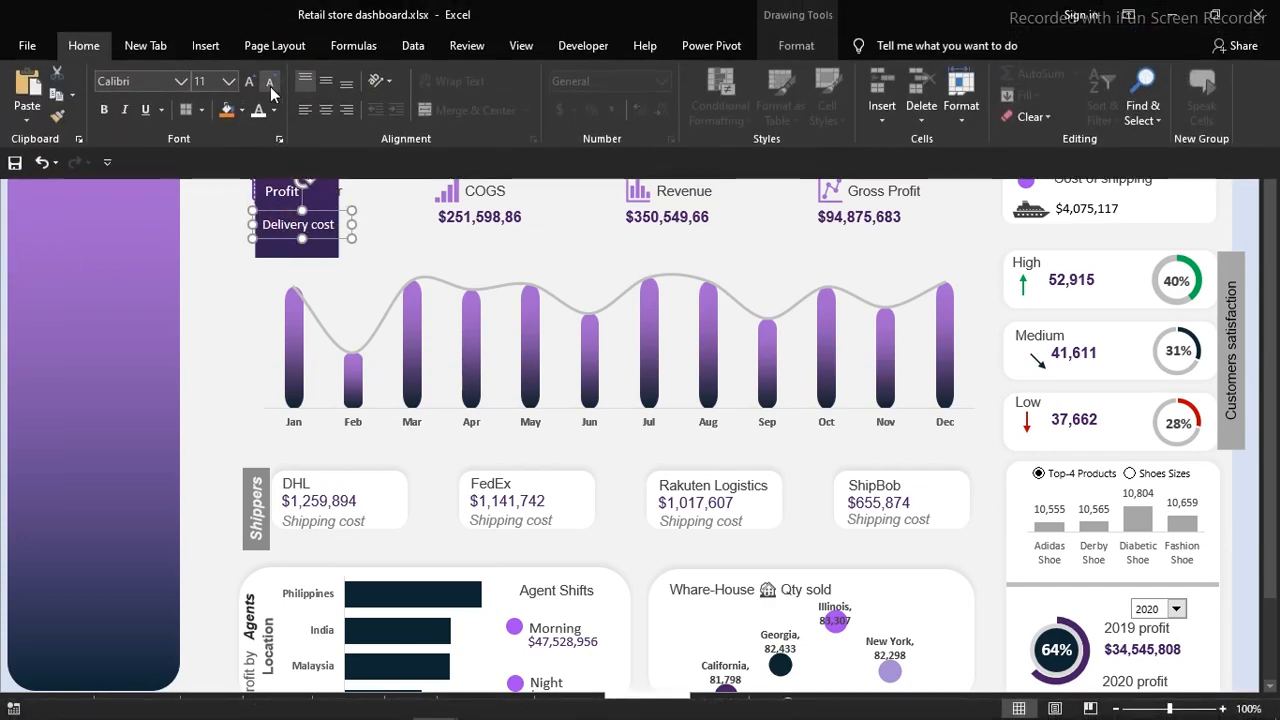
click(105, 112)
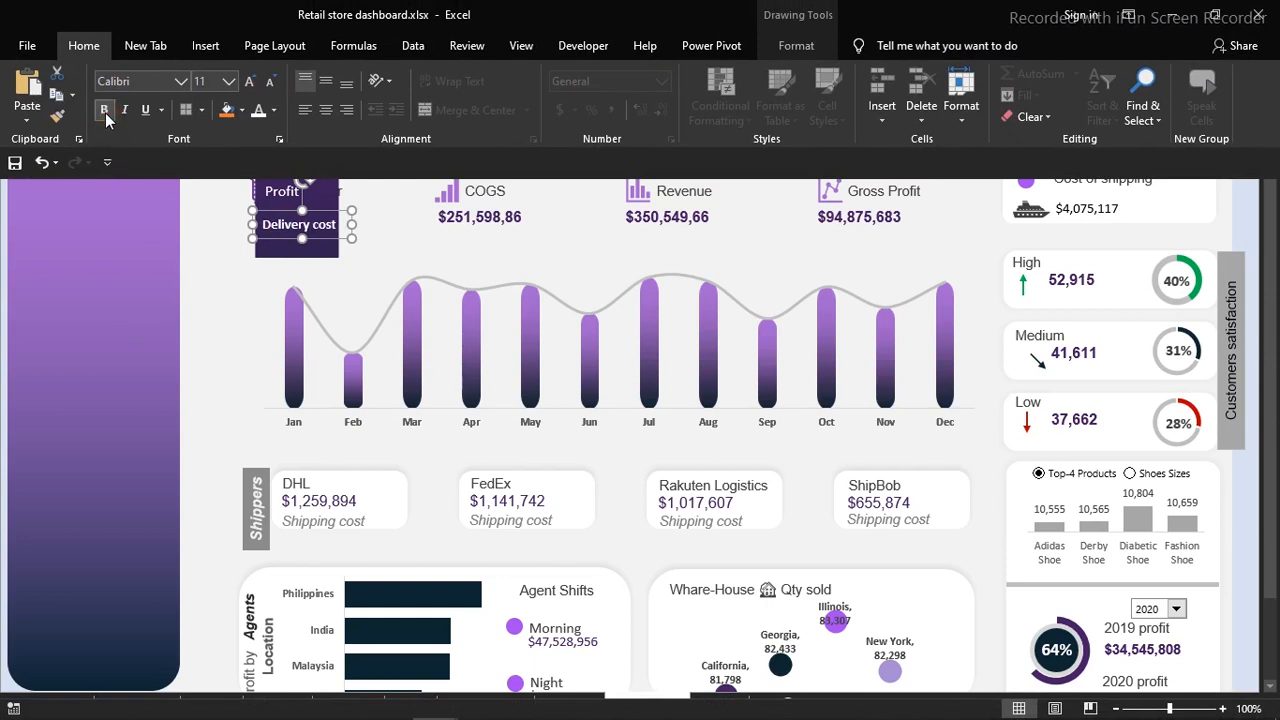
click(2, 239)
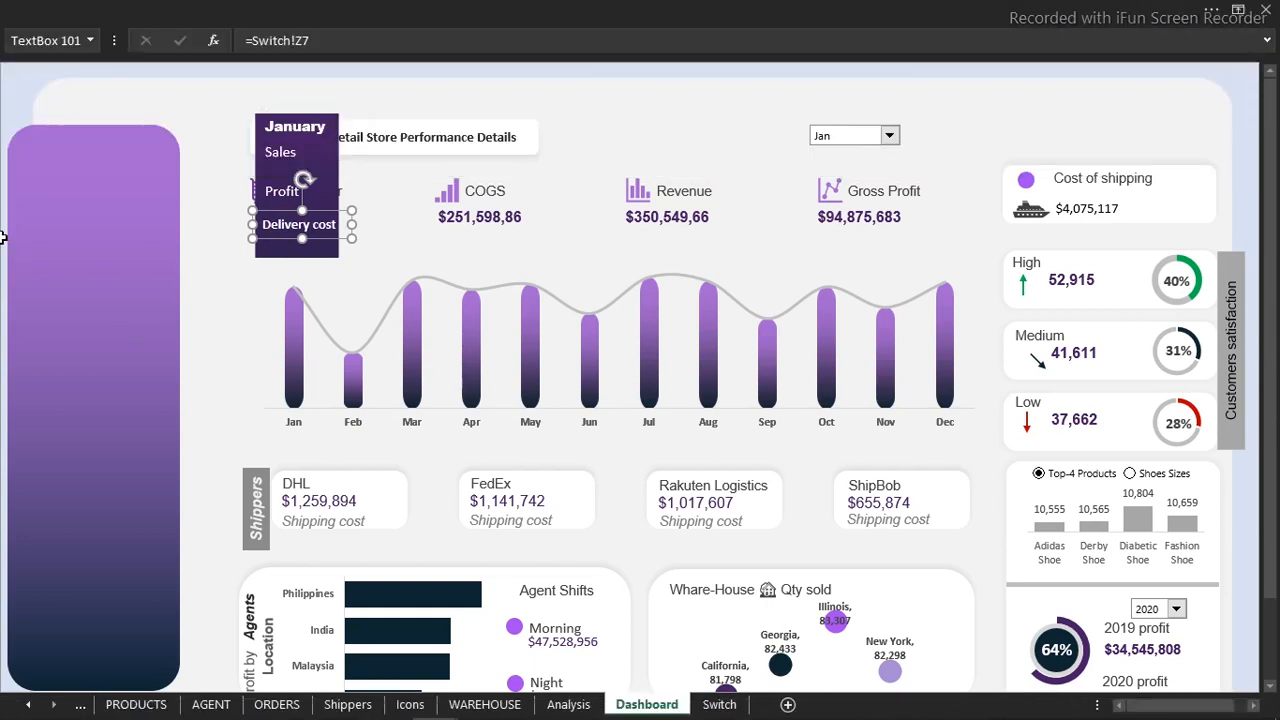
- Duplicate the Sales, Profit and Delivery cost labels together, placing each copy just below its original in the tooltip
shift+click(273, 191)
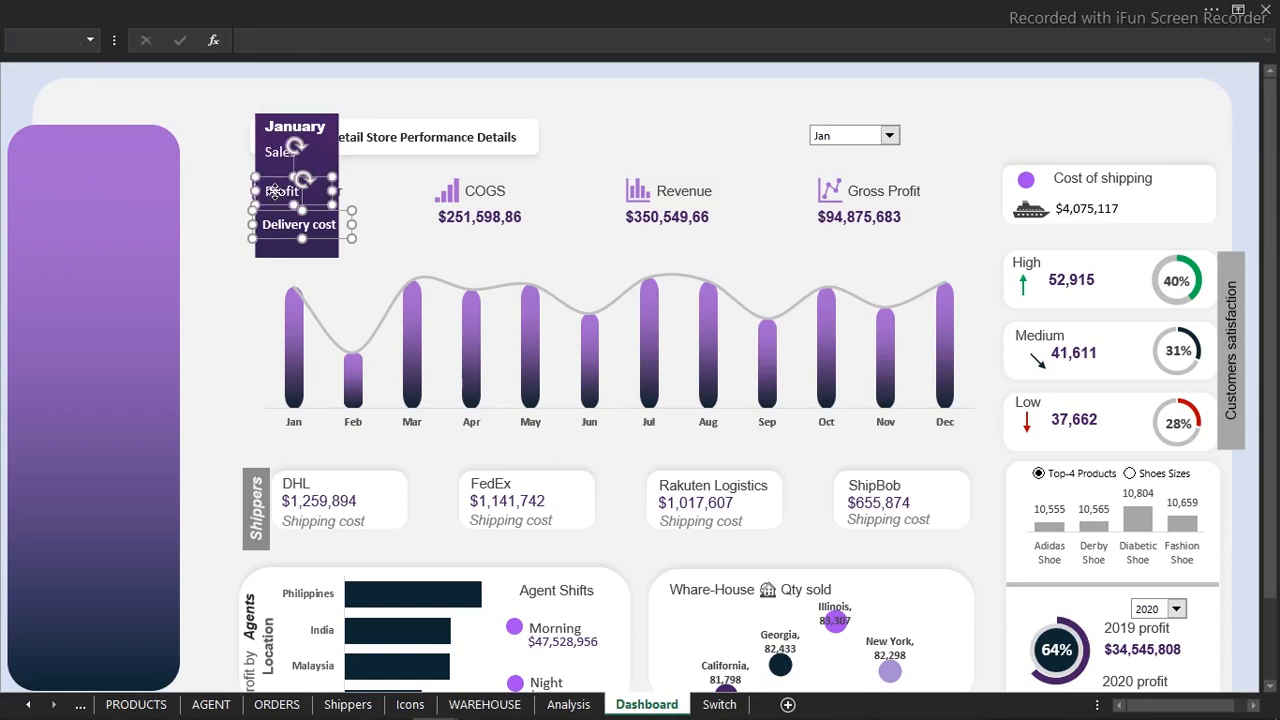
shift+click(278, 152)
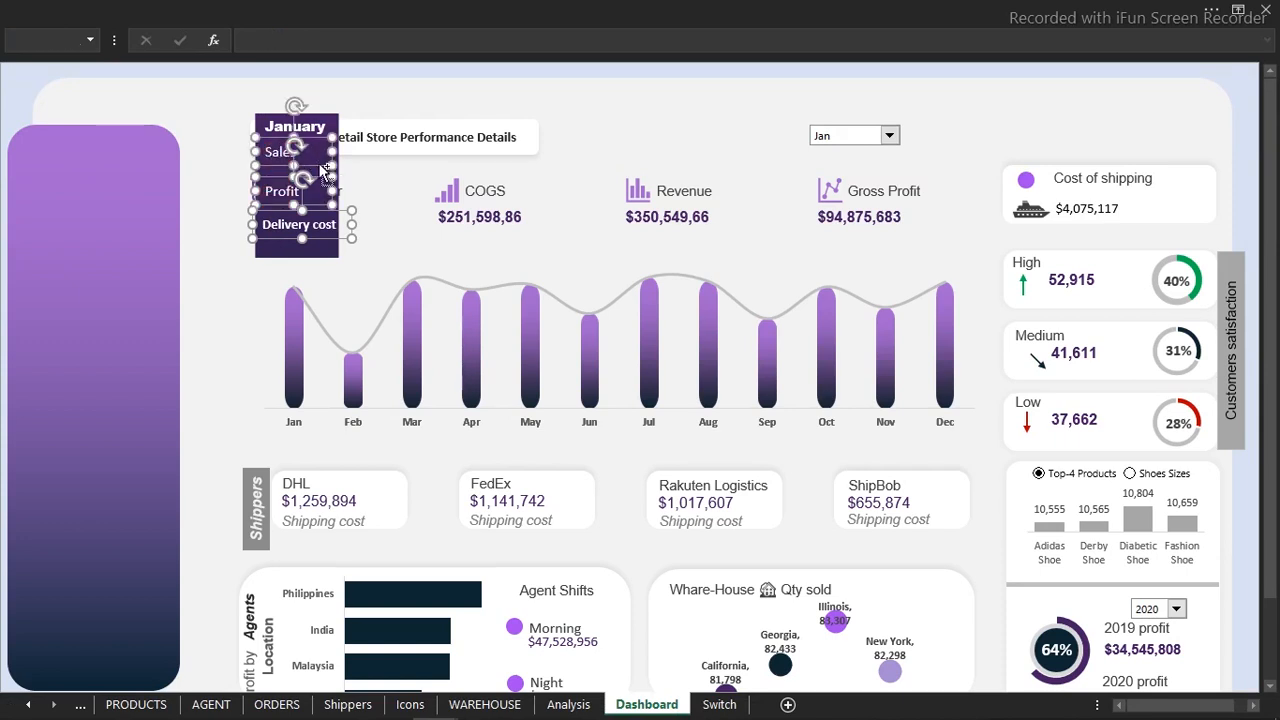
drag(320, 173, 320, 185)
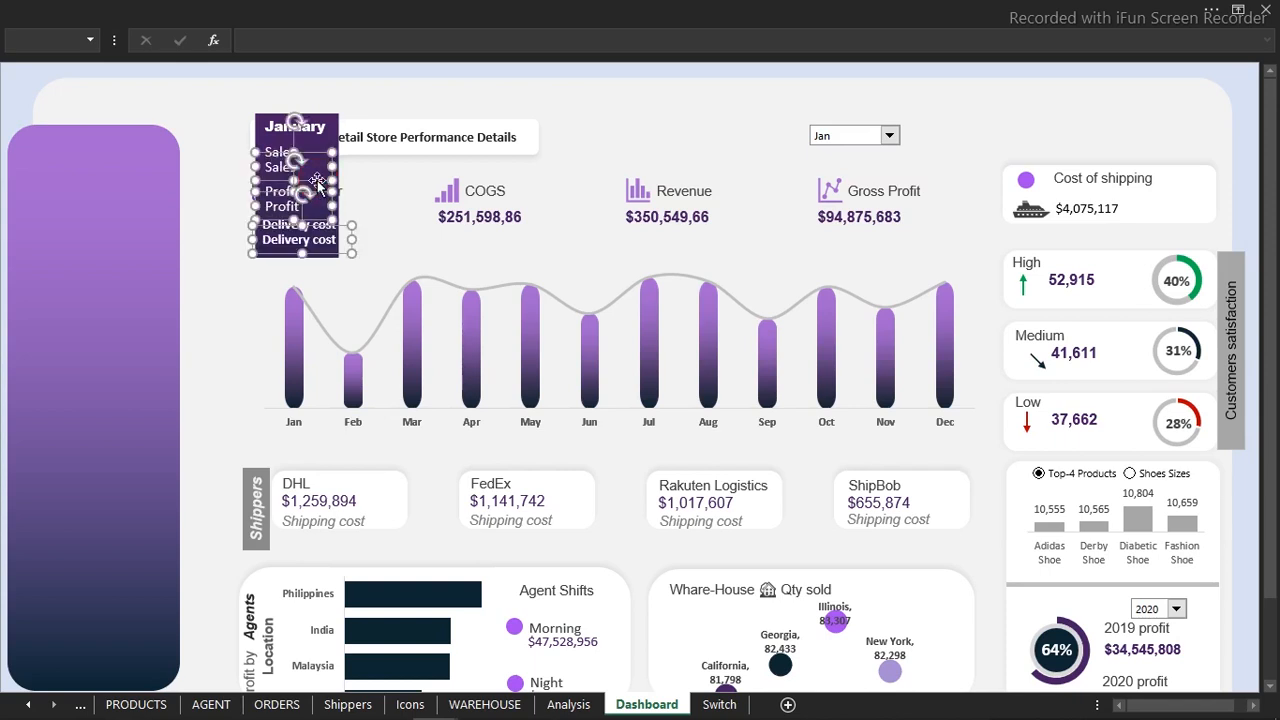
click(3, 123)
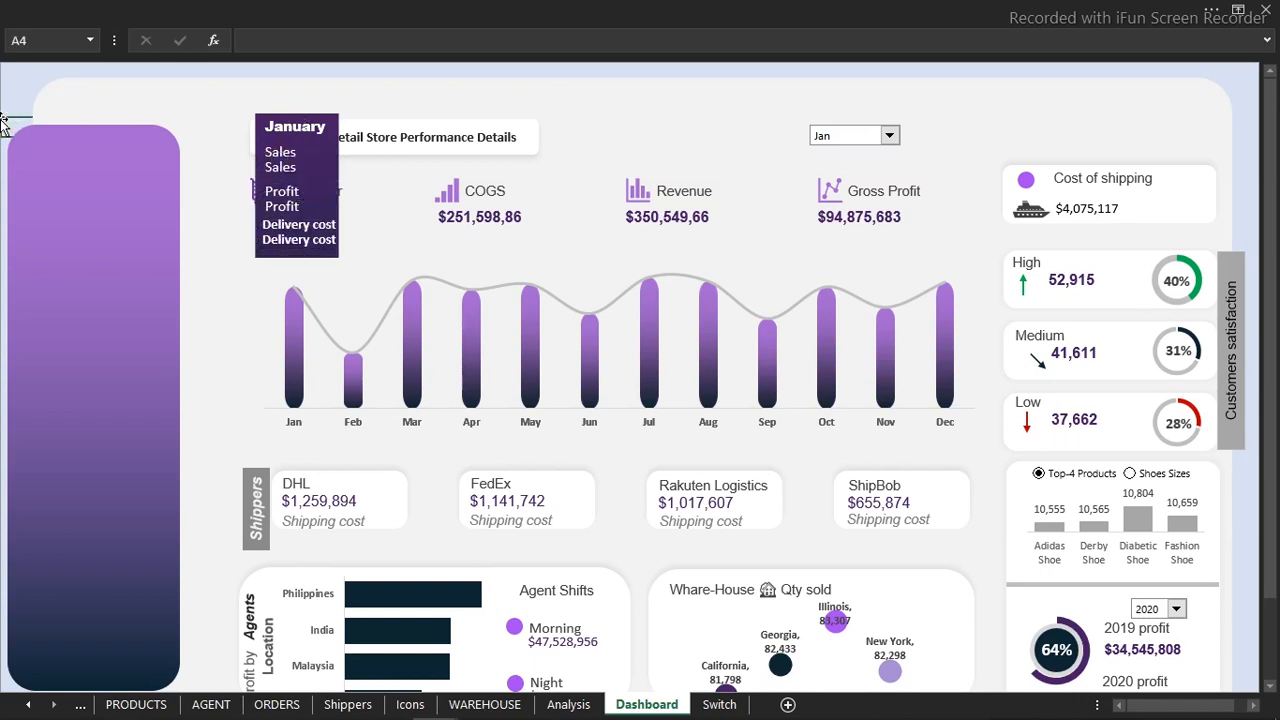
- Link the copied Sales label to the January sales value in cell S7 of the Switch sheet
click(284, 170)
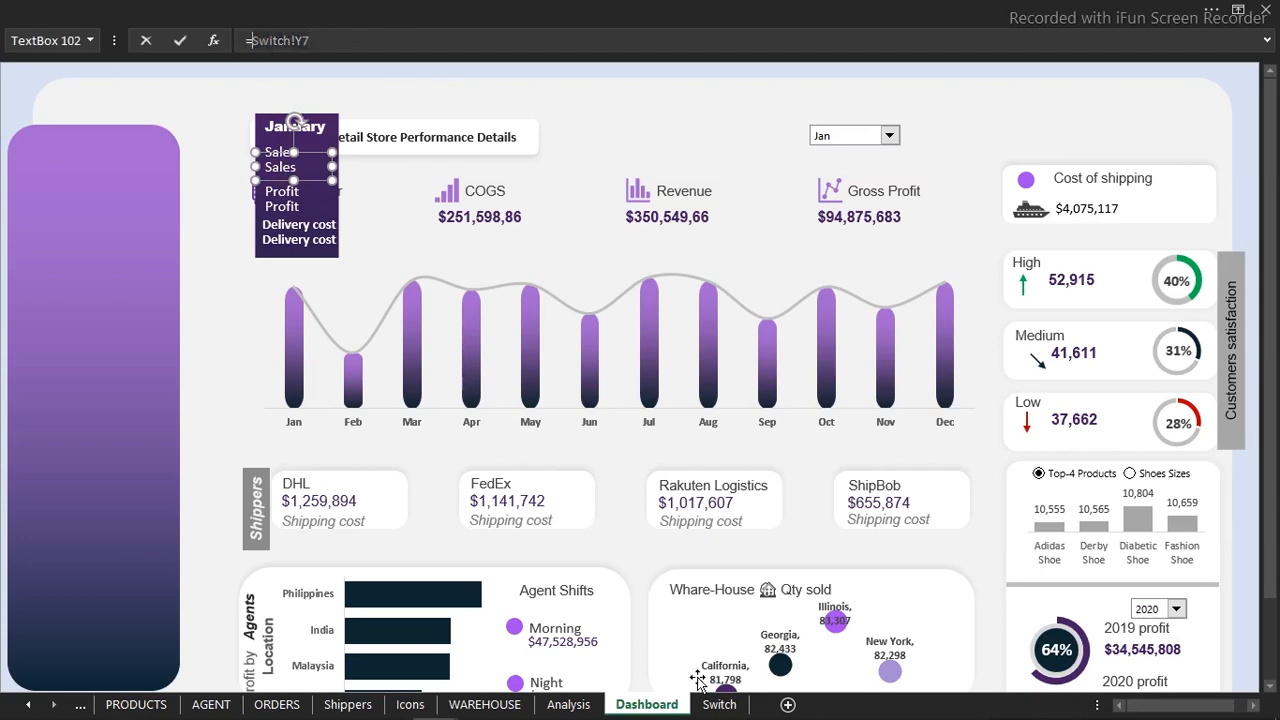
click(720, 704)
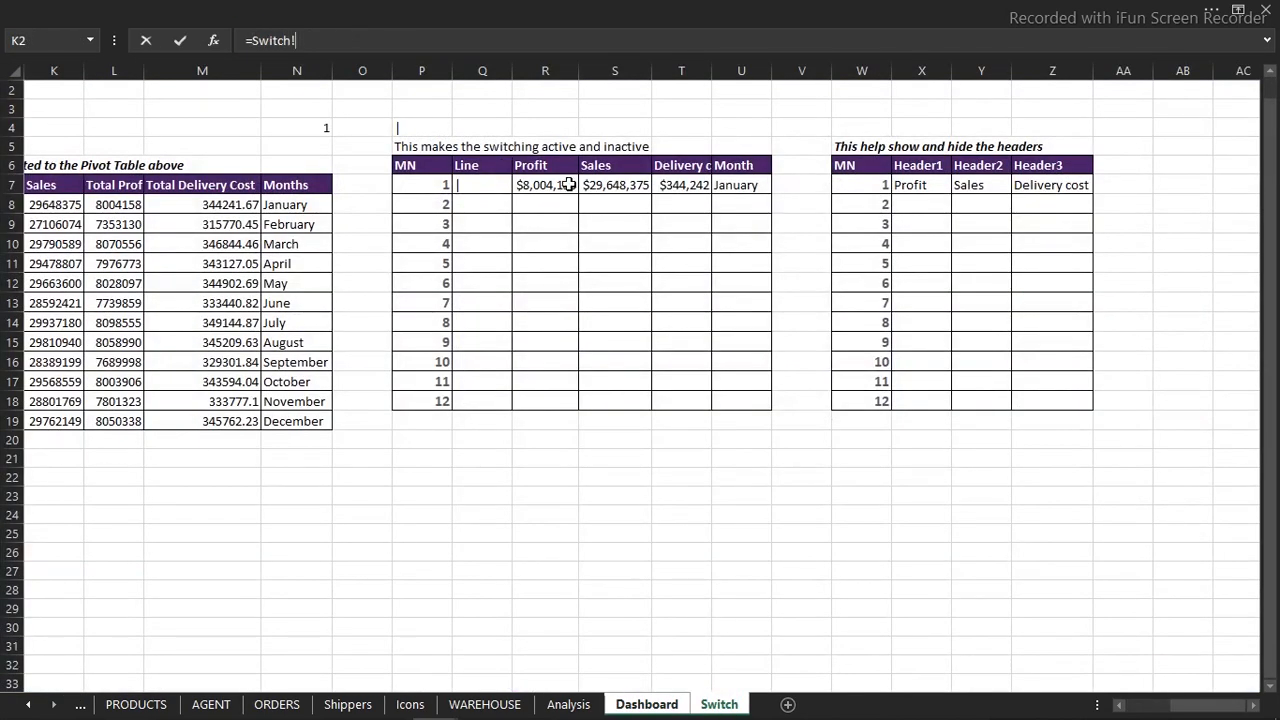
click(610, 186)
key(Return)
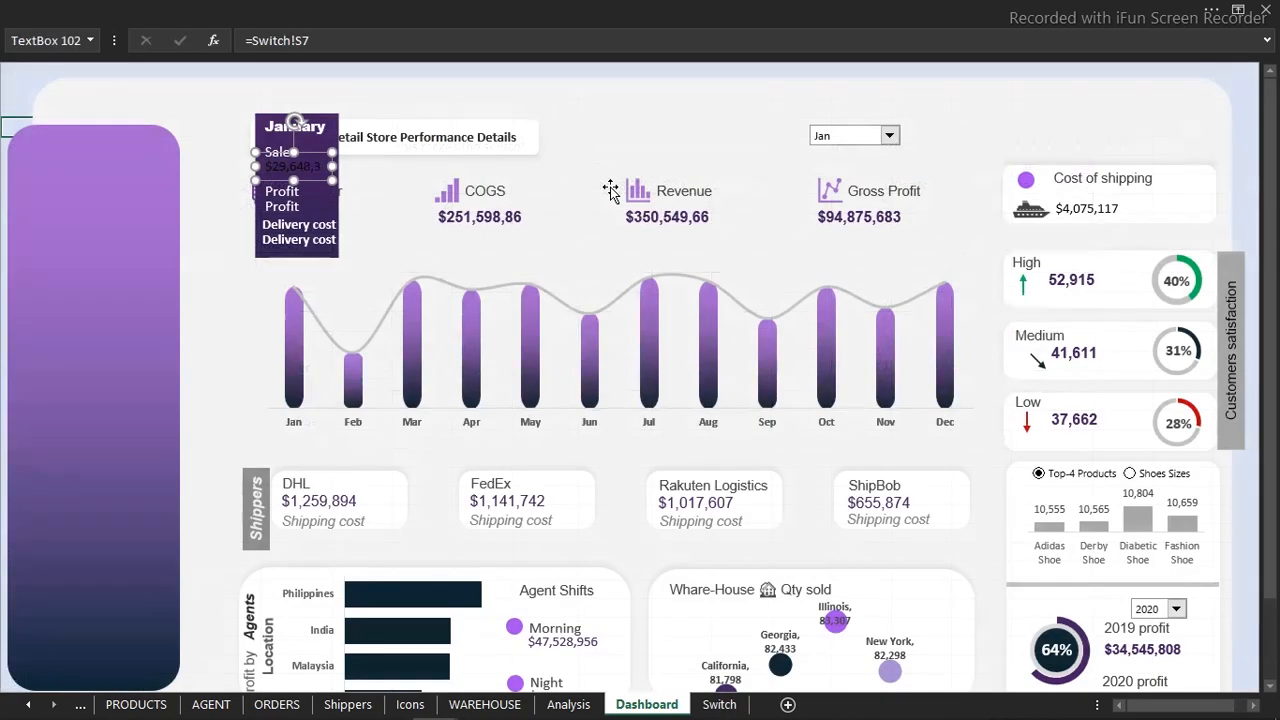
- Link the copied Profit label to the January profit value in cell R7 of the Switch sheet
click(291, 205)
click(315, 40)
drag(293, 40, 249, 40)
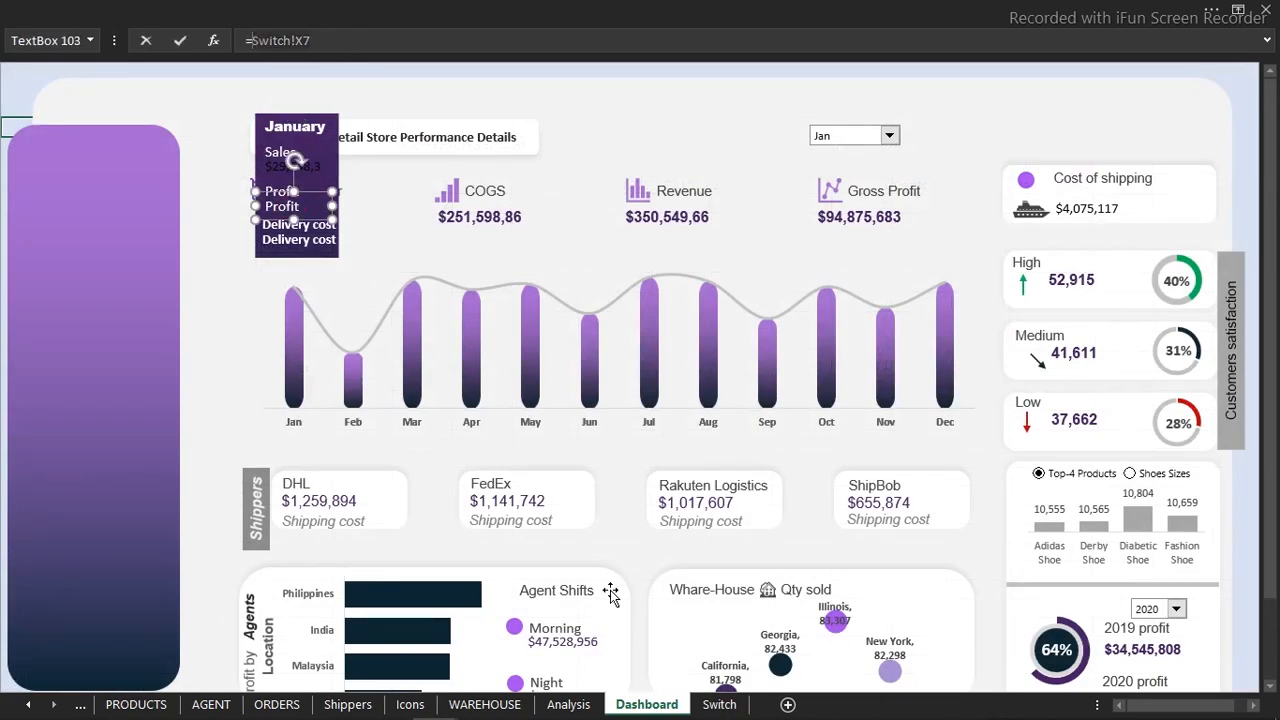
click(719, 704)
click(560, 187)
key(Return)
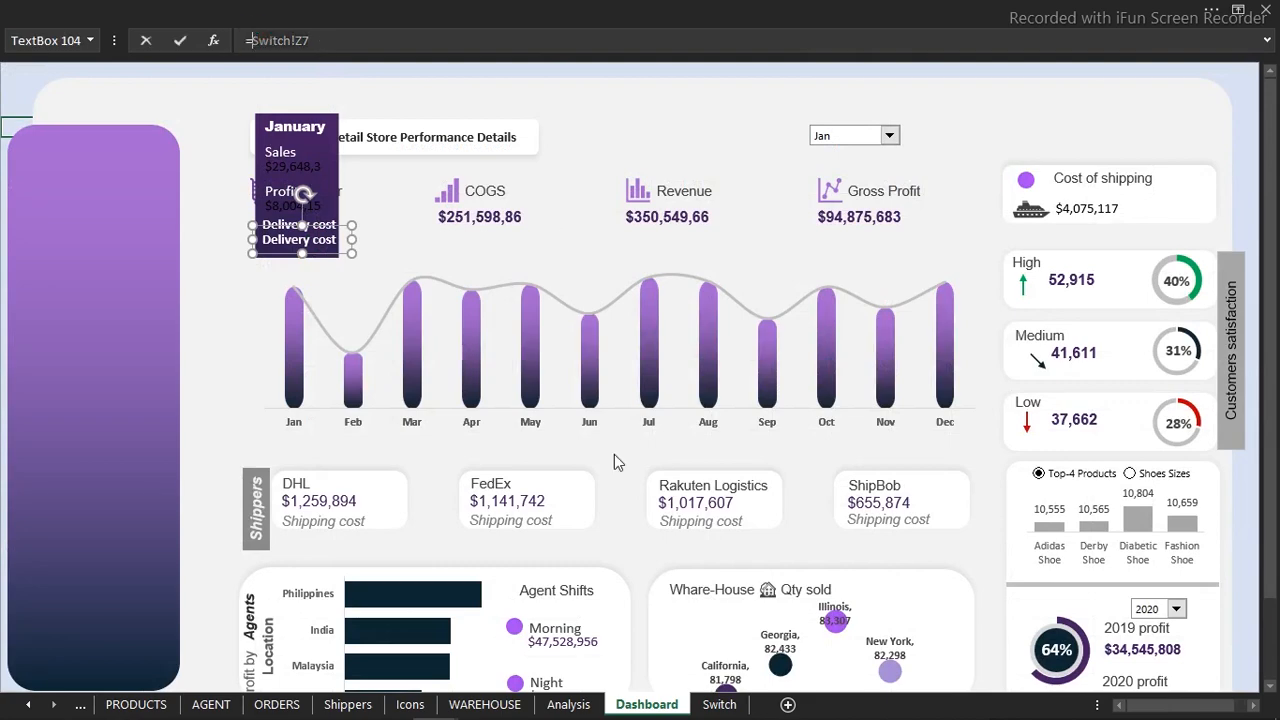
- Link the copied Delivery cost label to the January delivery cost in cell T7 of the Switch sheet
click(720, 705)
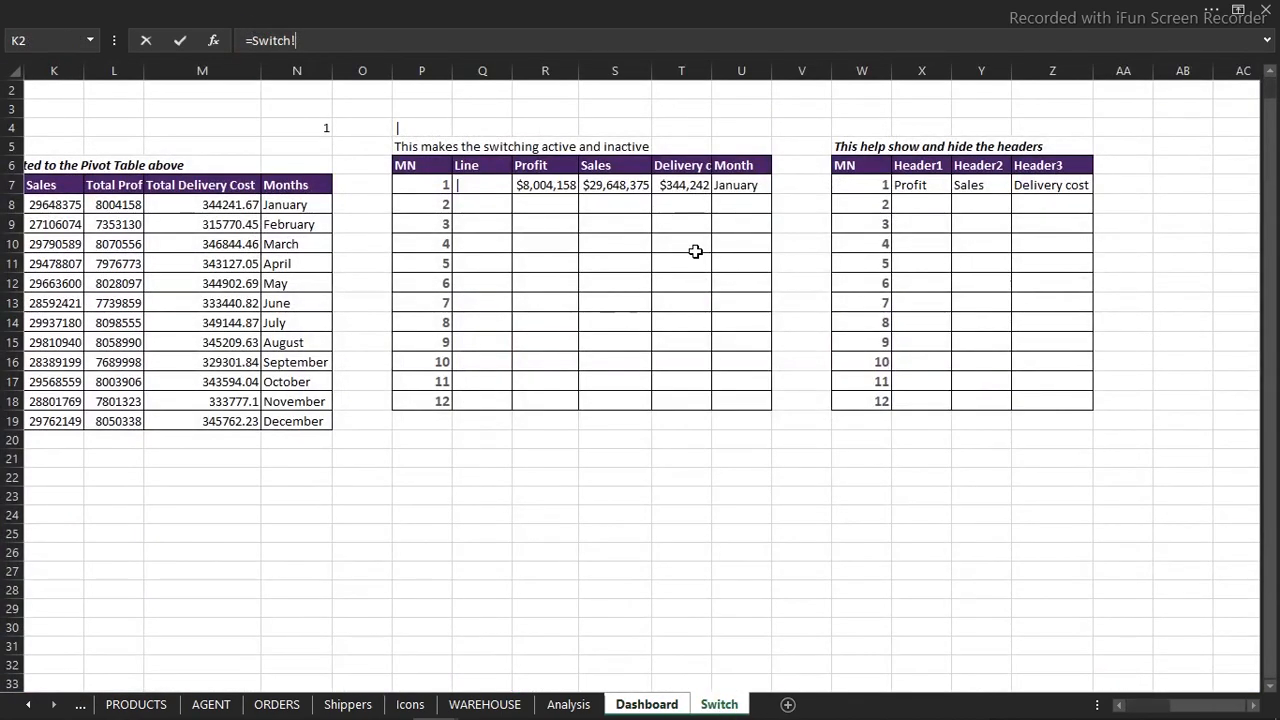
click(683, 199)
click(686, 185)
key(Return)
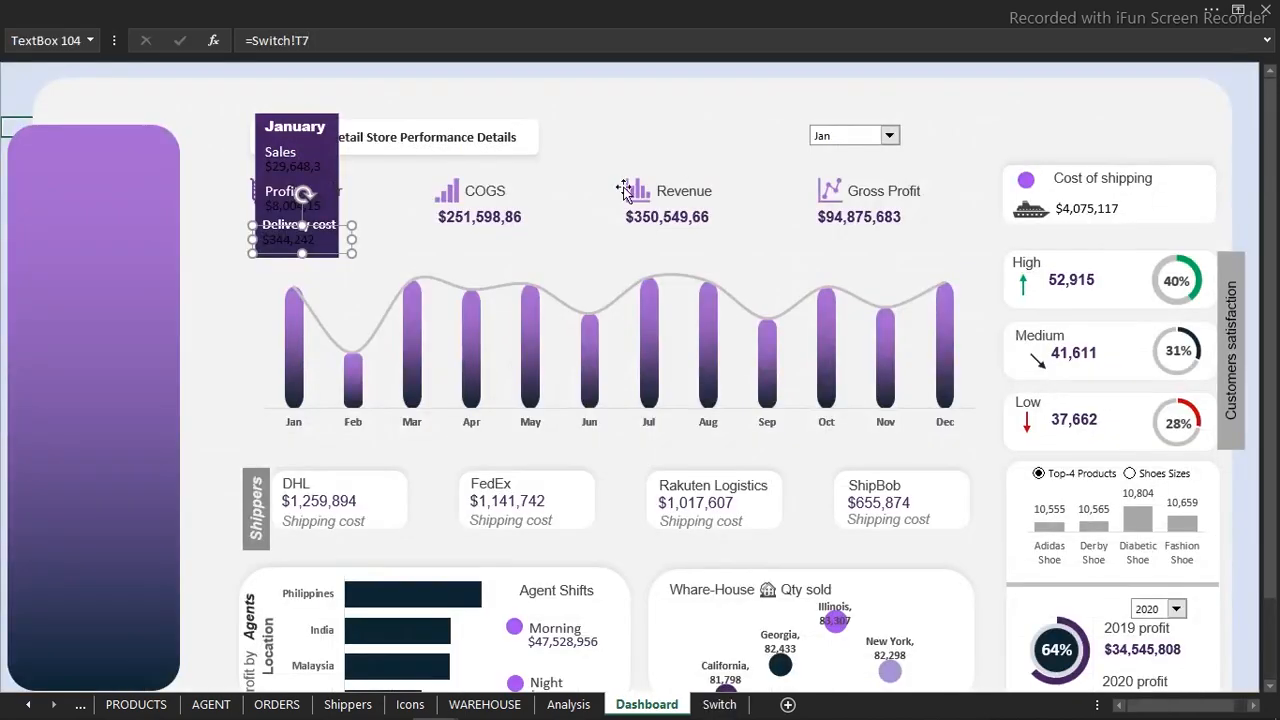
click(5, 80)
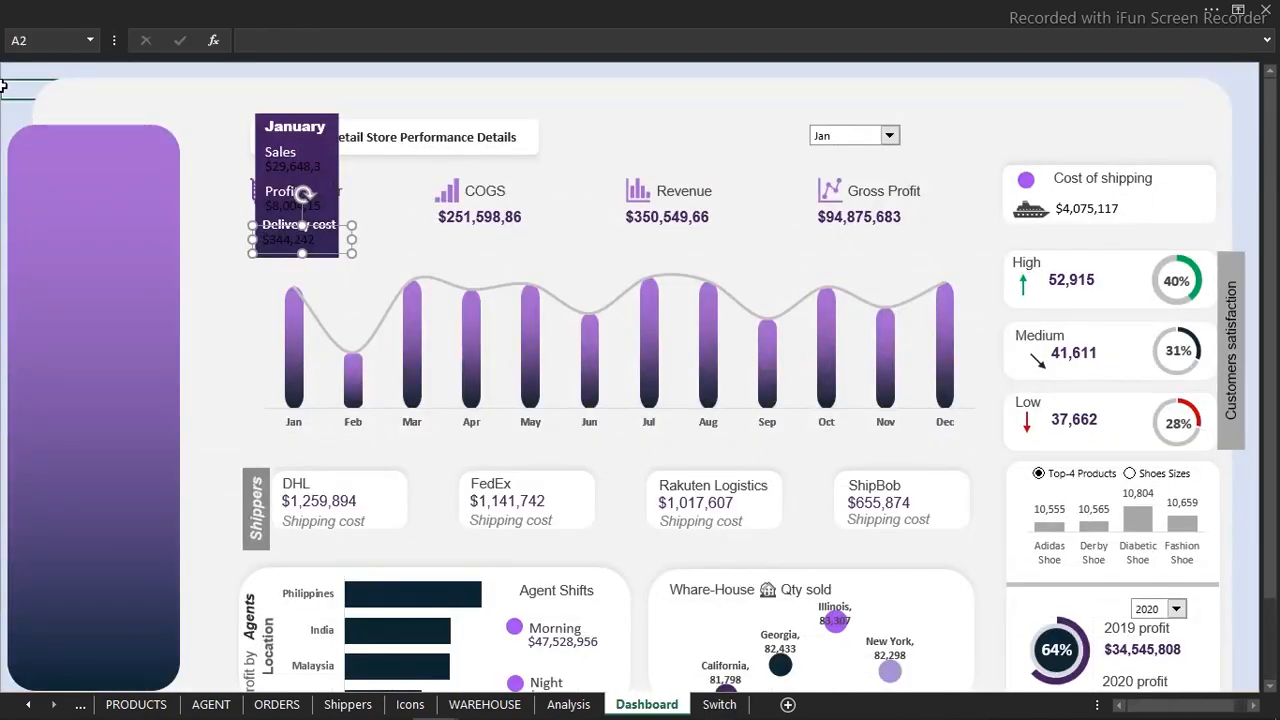
- Test the tooltip by switching the dashboard's month selector to Mar and back to Jan
click(889, 136)
click(860, 176)
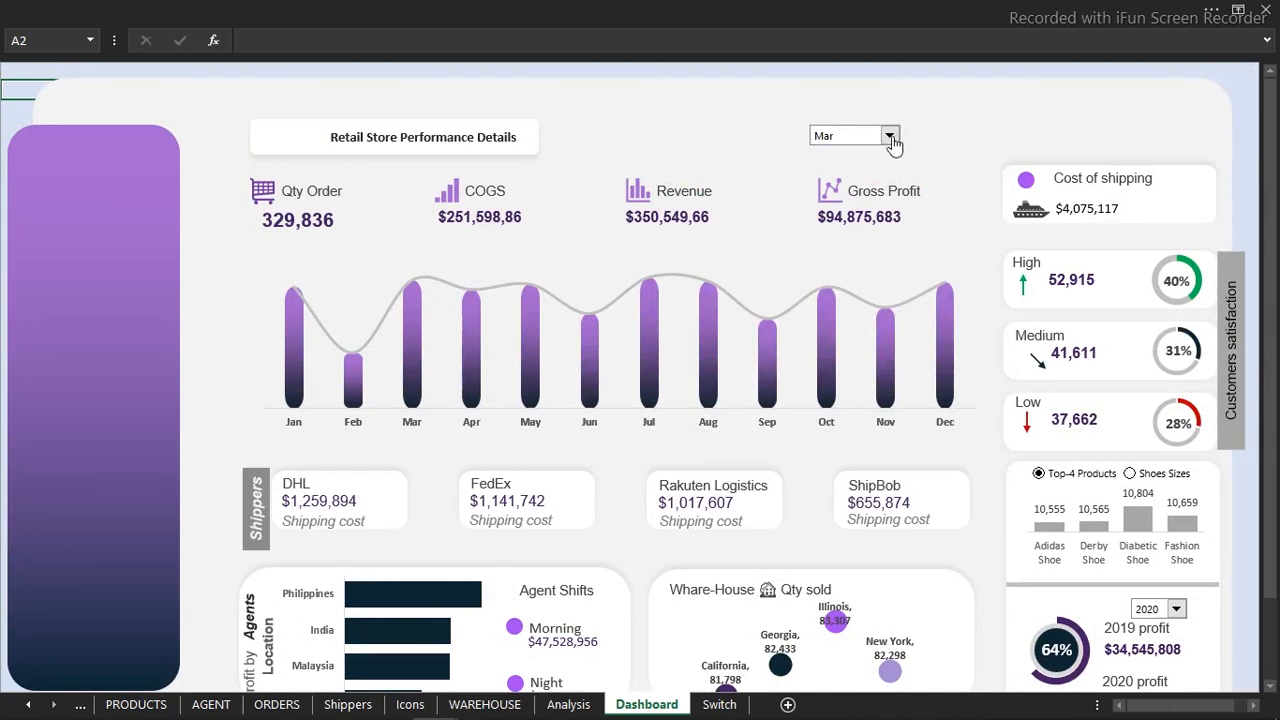
click(889, 138)
scroll(890, 152, up, 2)
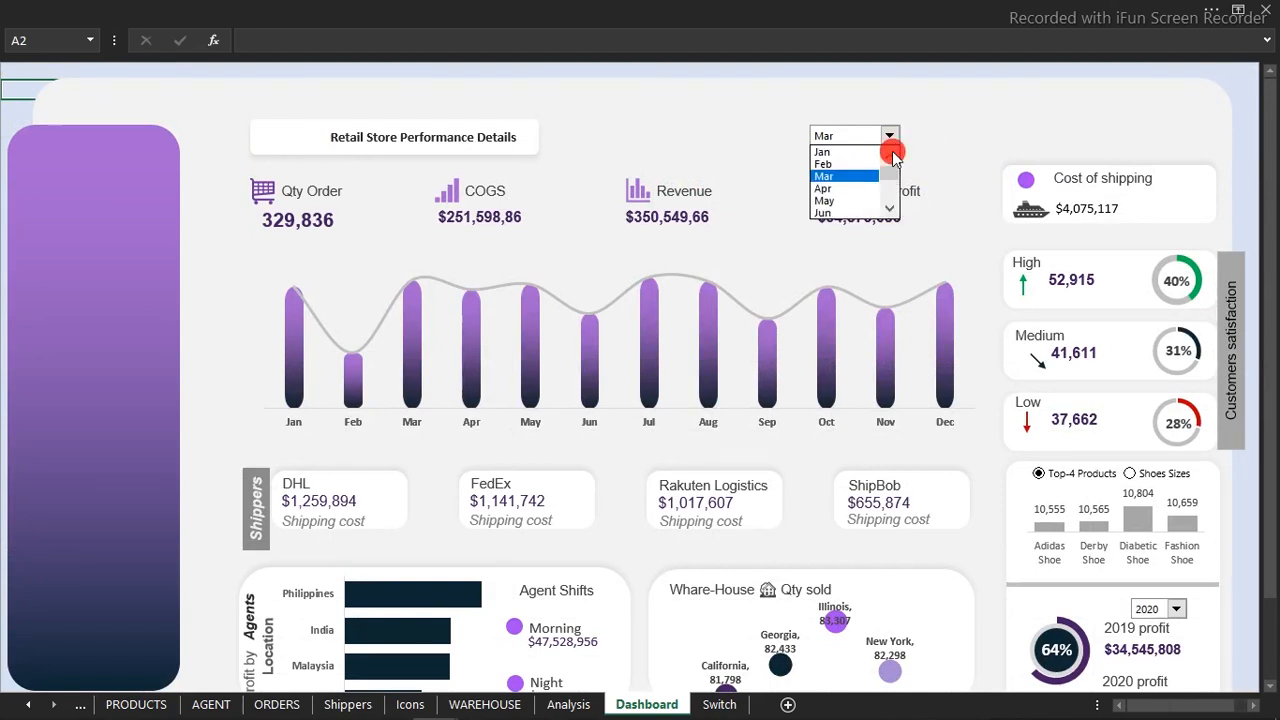
click(858, 153)
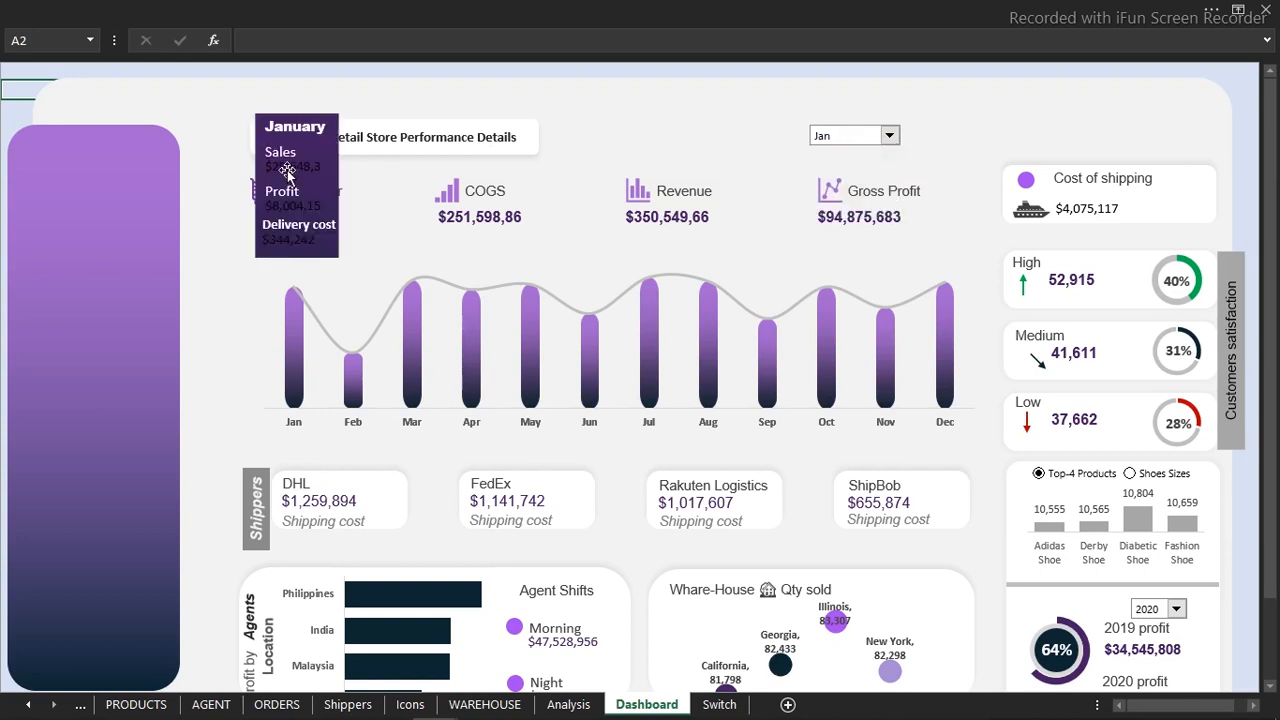
- Set the three linked value labels in the tooltip to the Arial font and color their text white
click(300, 238)
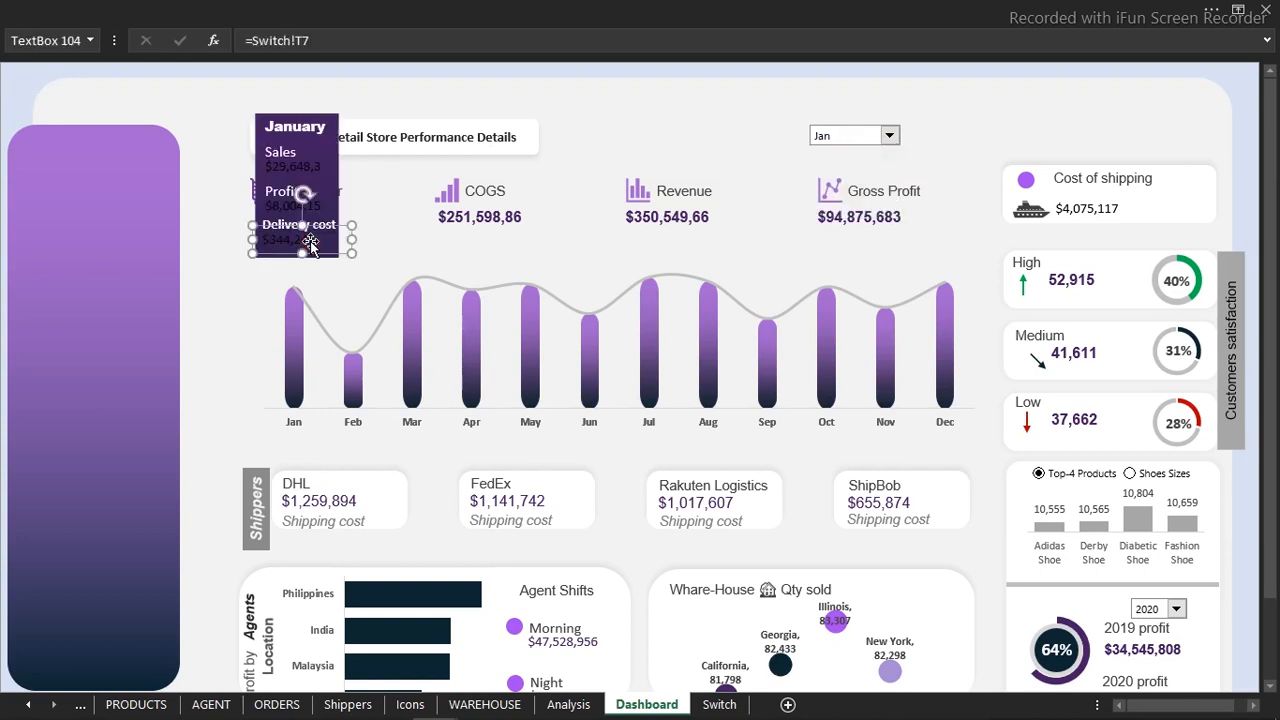
ctrl+click(322, 163)
click(330, 8)
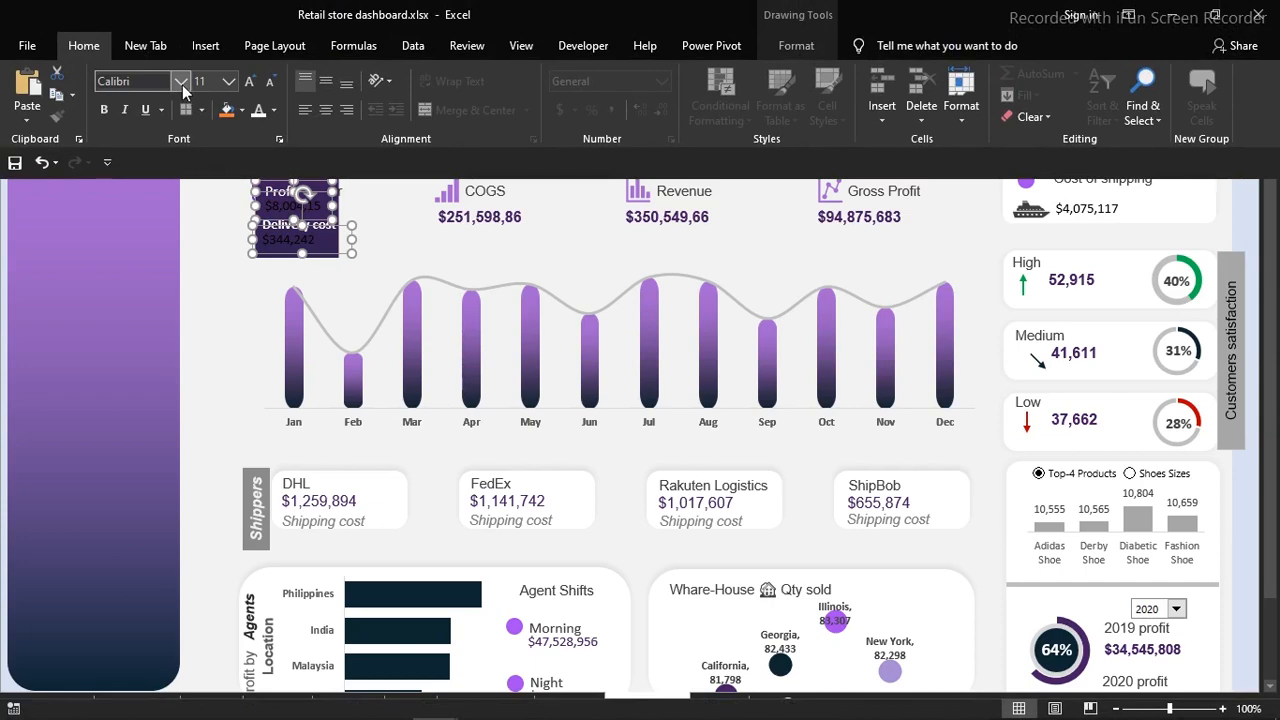
click(182, 84)
drag(352, 190, 348, 123)
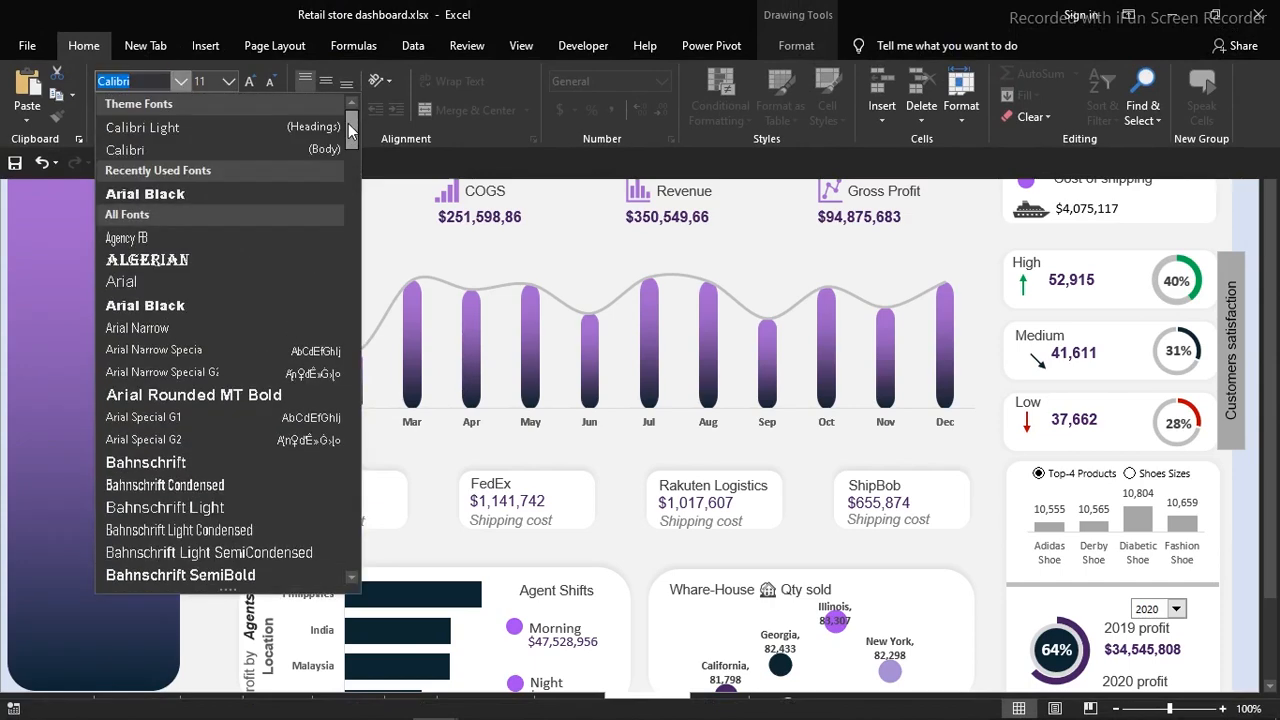
click(124, 290)
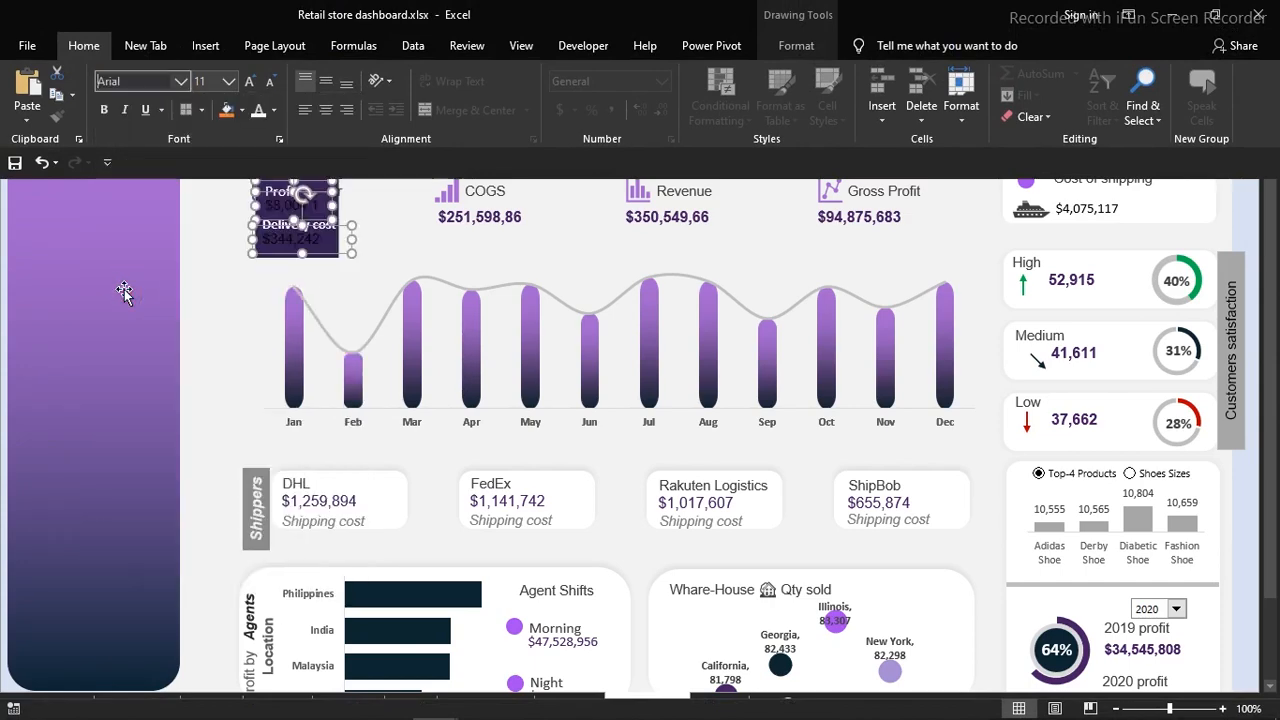
click(274, 111)
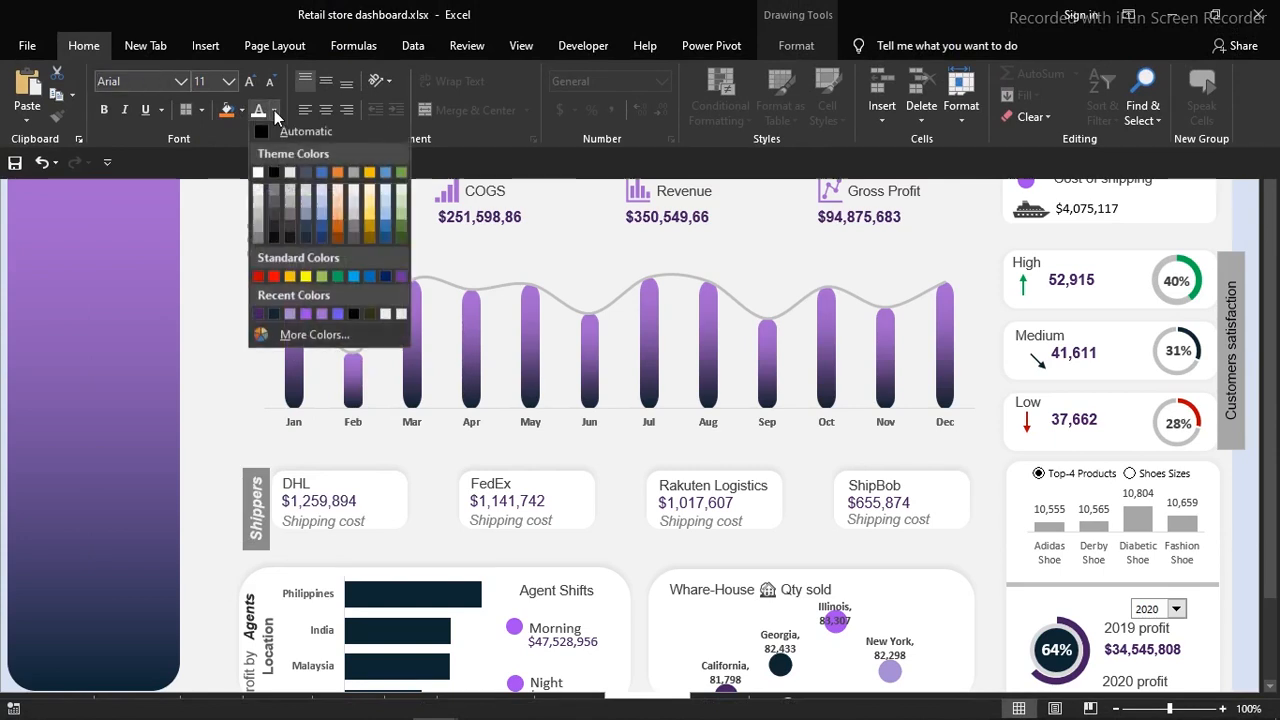
click(256, 203)
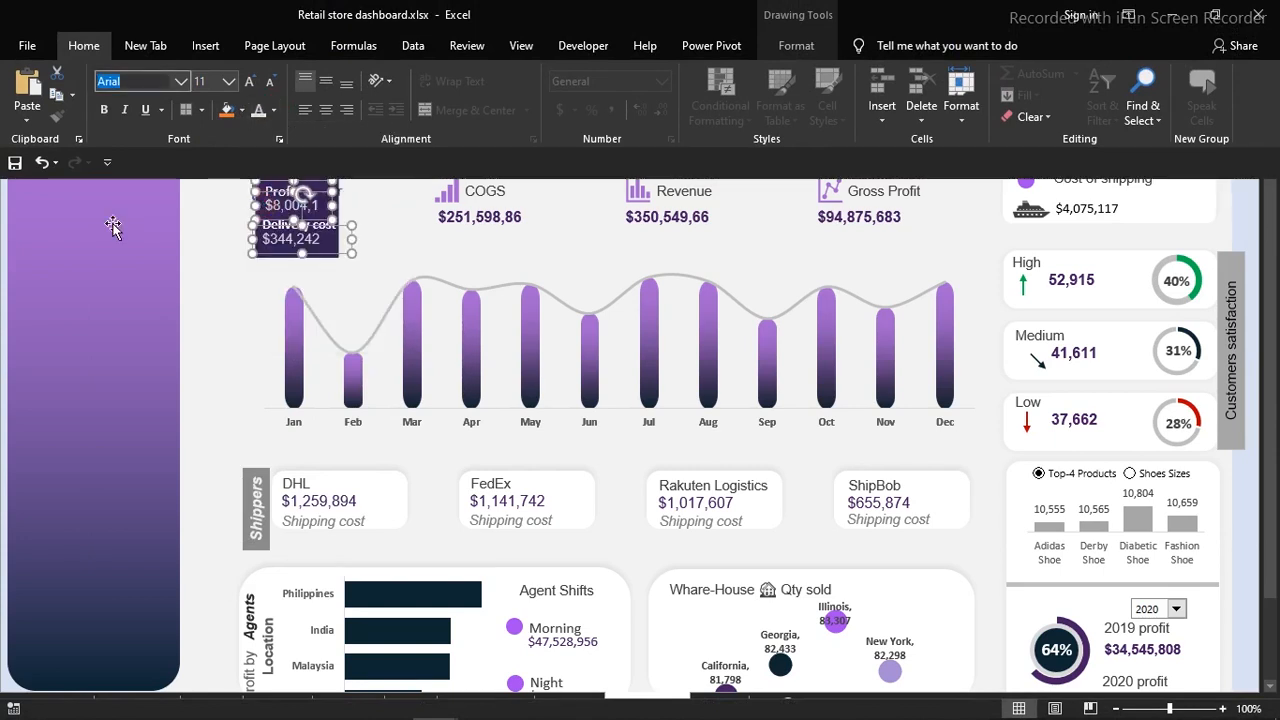
key(ctrl+shift+F1)
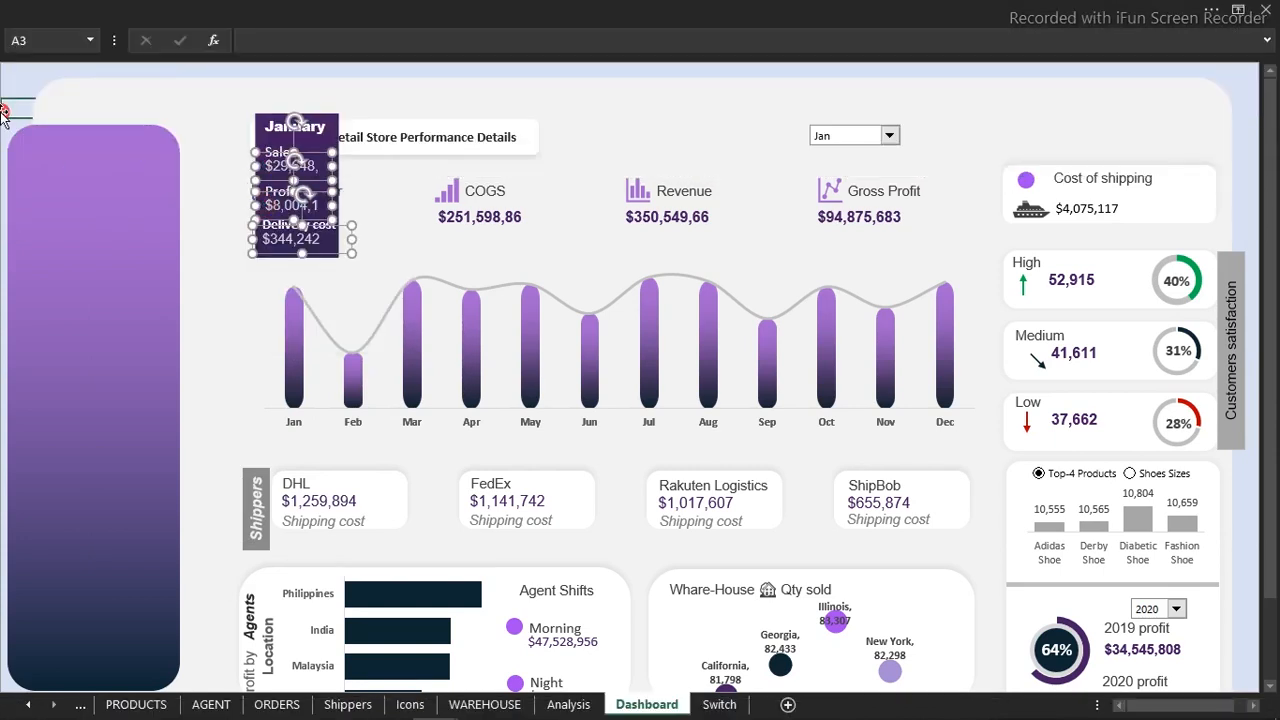
click(3, 111)
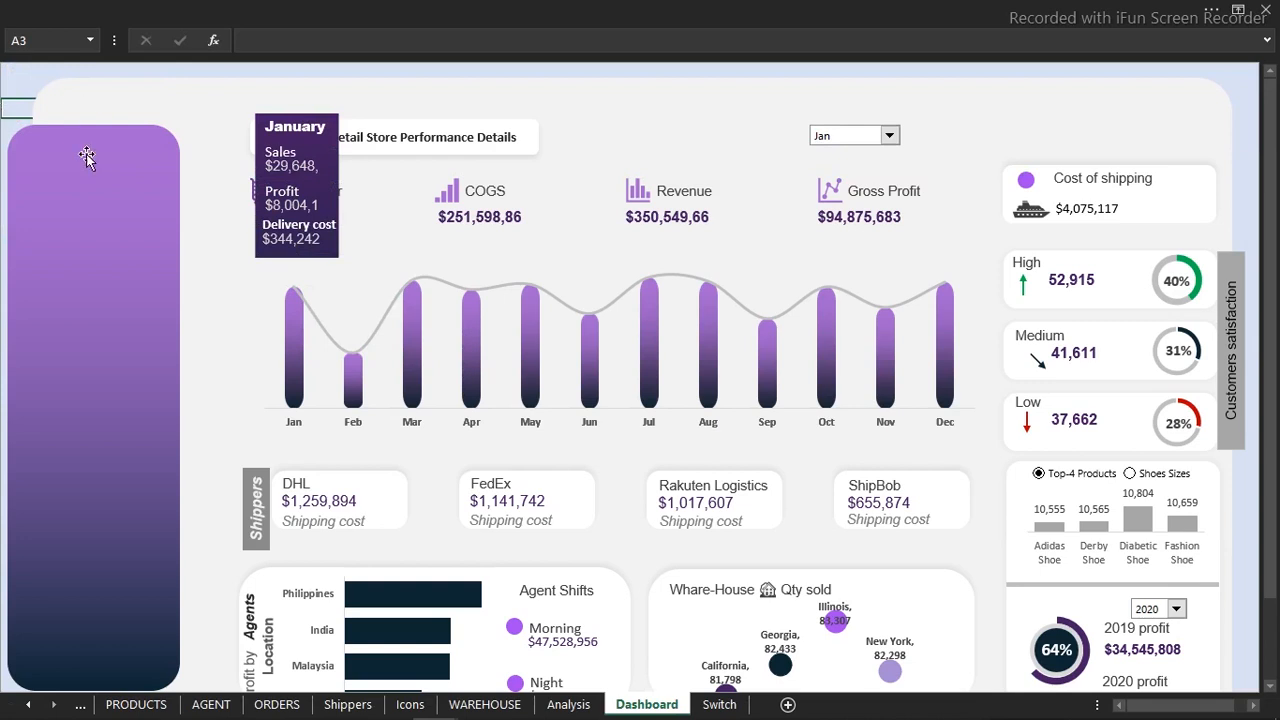
- Widen the Profit and Sales value text boxes to about the tooltip's edge so more digits fit
click(288, 218)
click(336, 205)
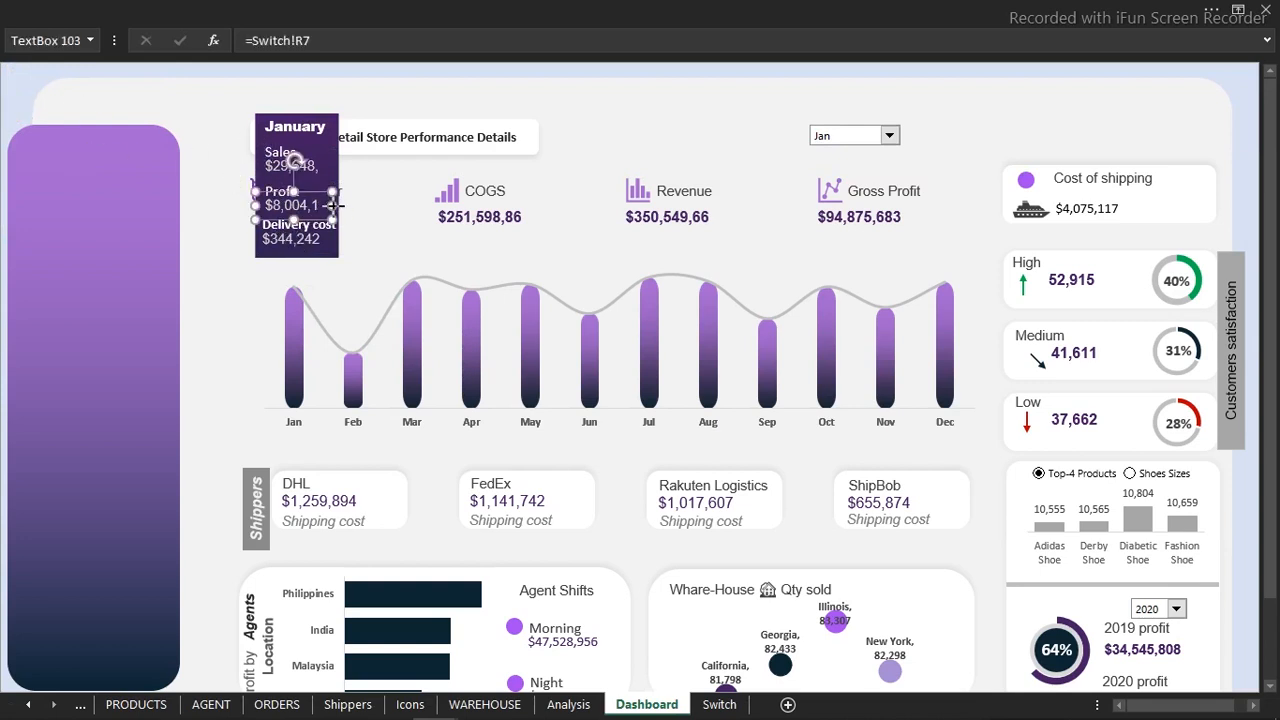
drag(336, 205, 341, 206)
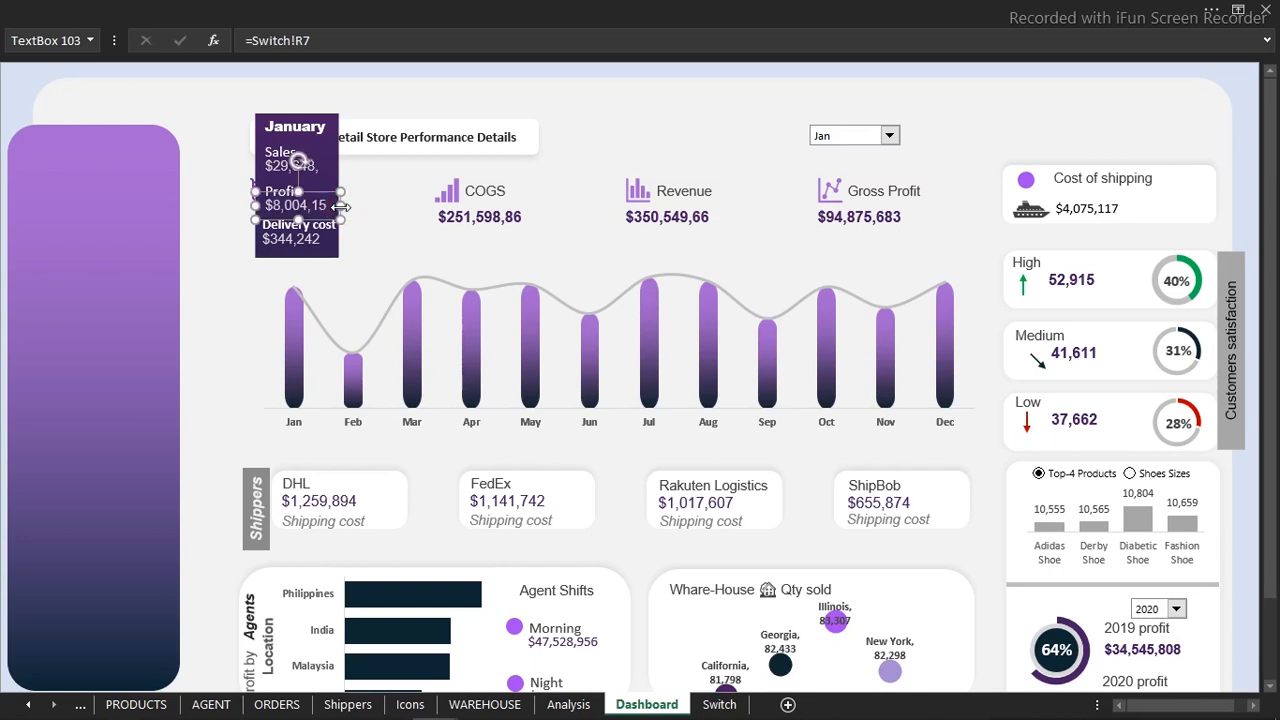
click(316, 170)
drag(332, 166, 341, 166)
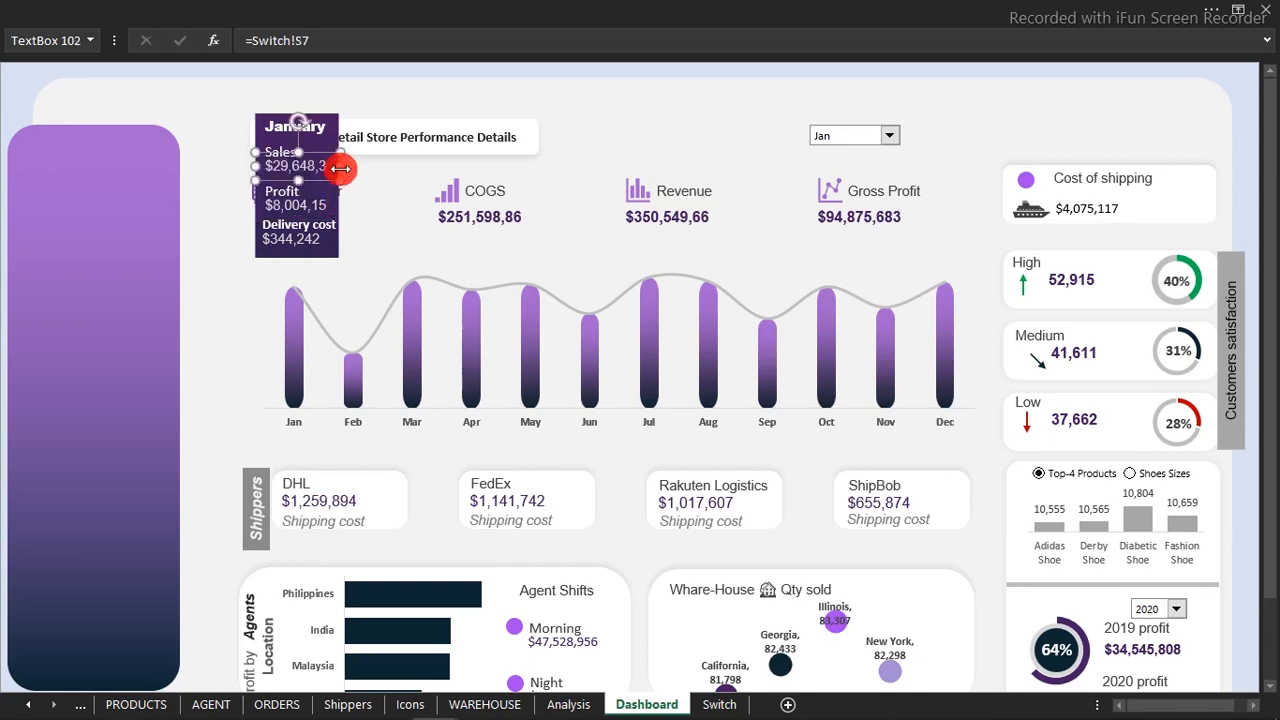
click(313, 247)
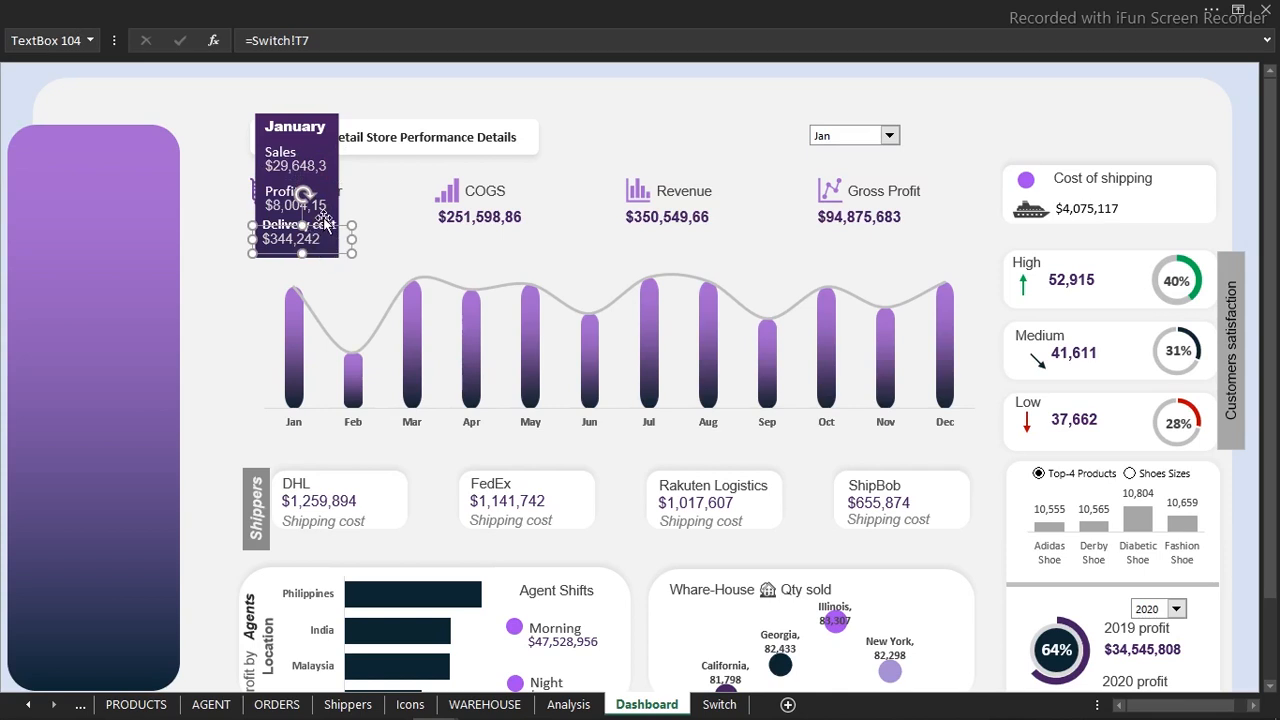
click(22, 106)
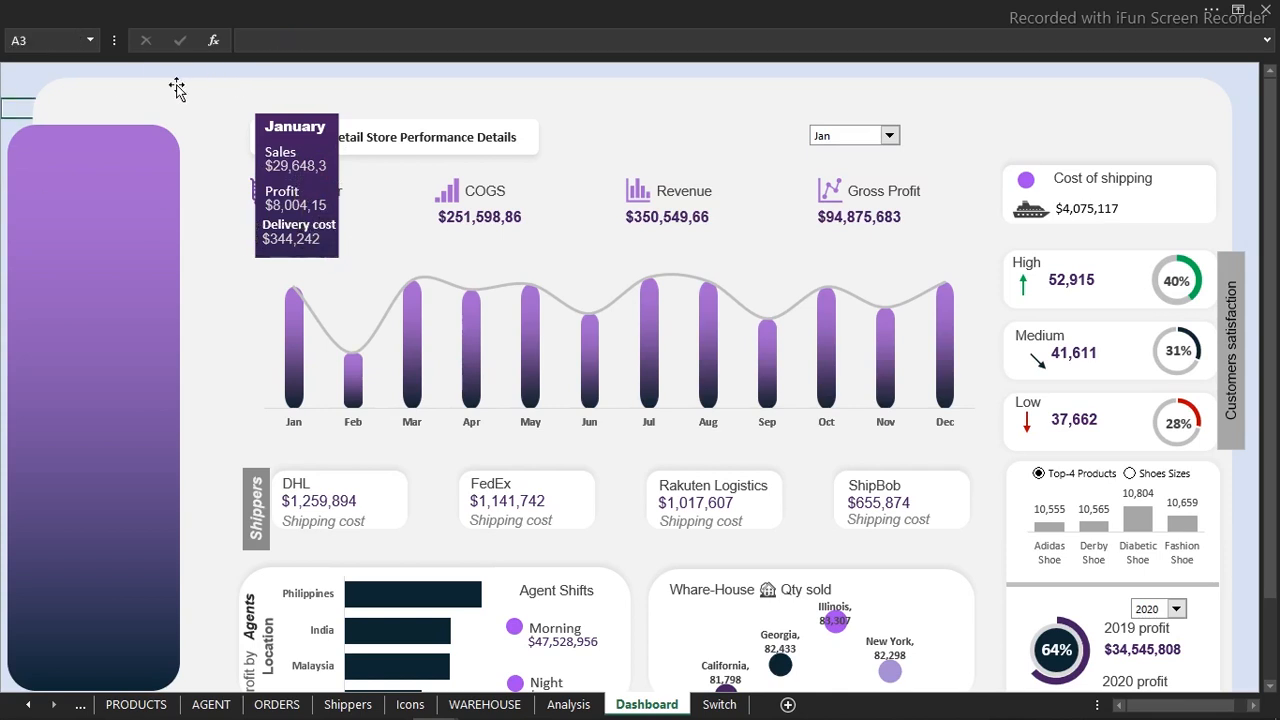
- Group the January tooltip's background box with all its month, header and value text boxes into one object
click(307, 351)
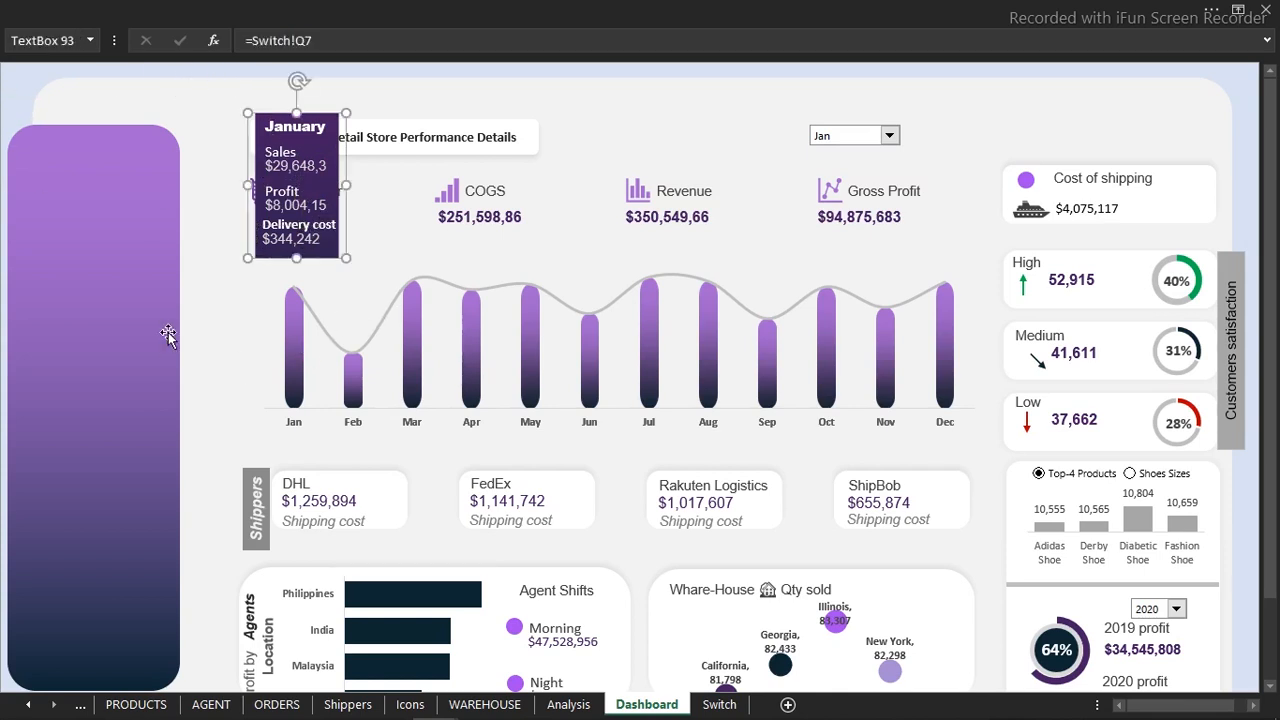
click(302, 246)
shift+click(322, 223)
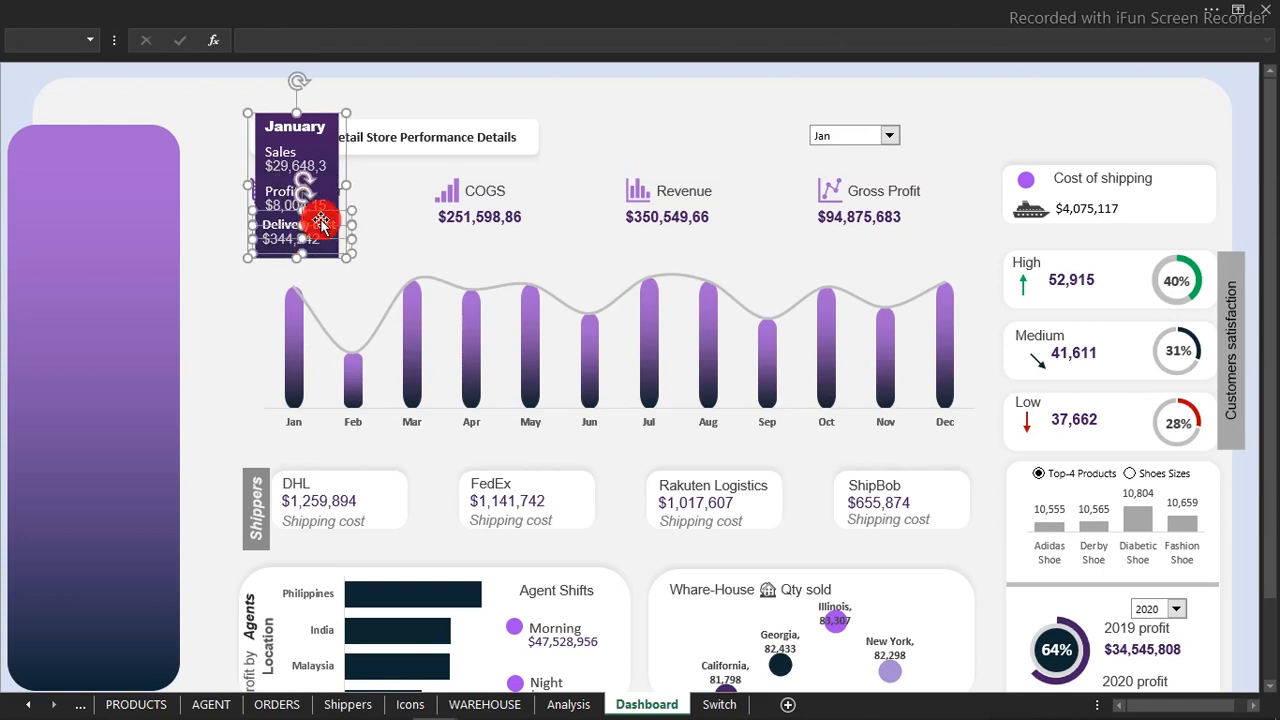
shift+click(321, 206)
shift+click(280, 186)
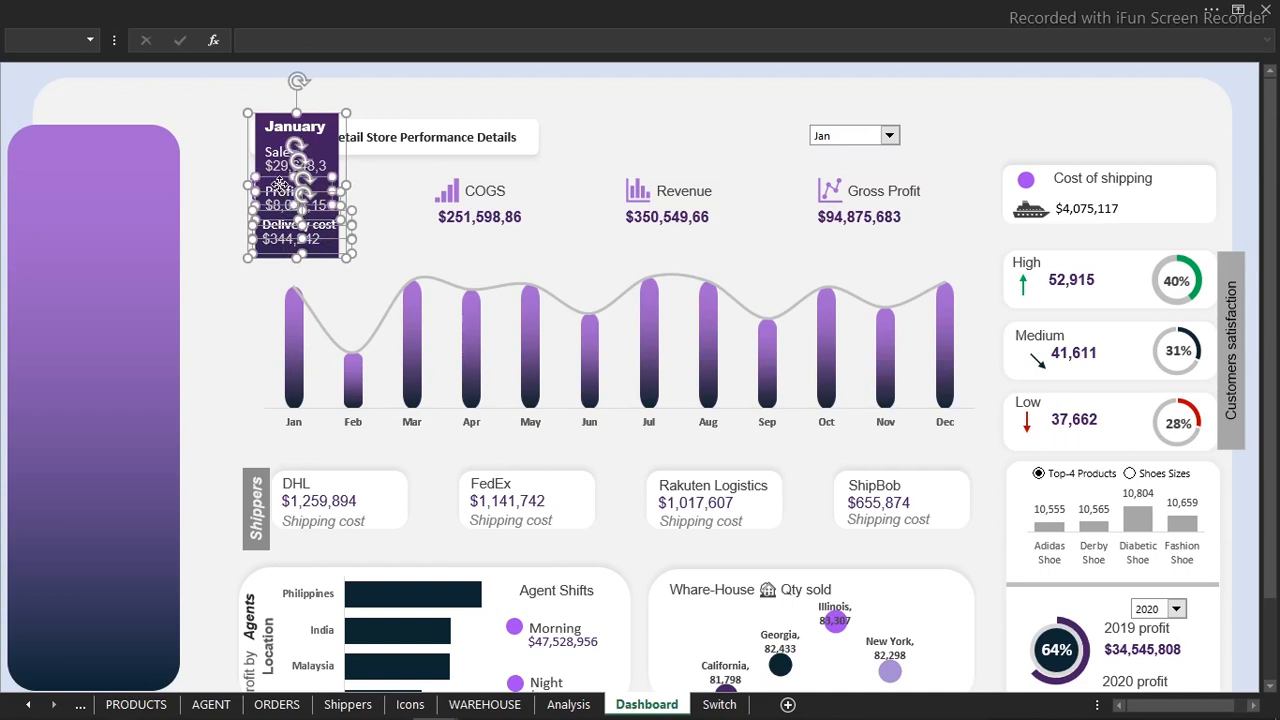
shift+click(274, 165)
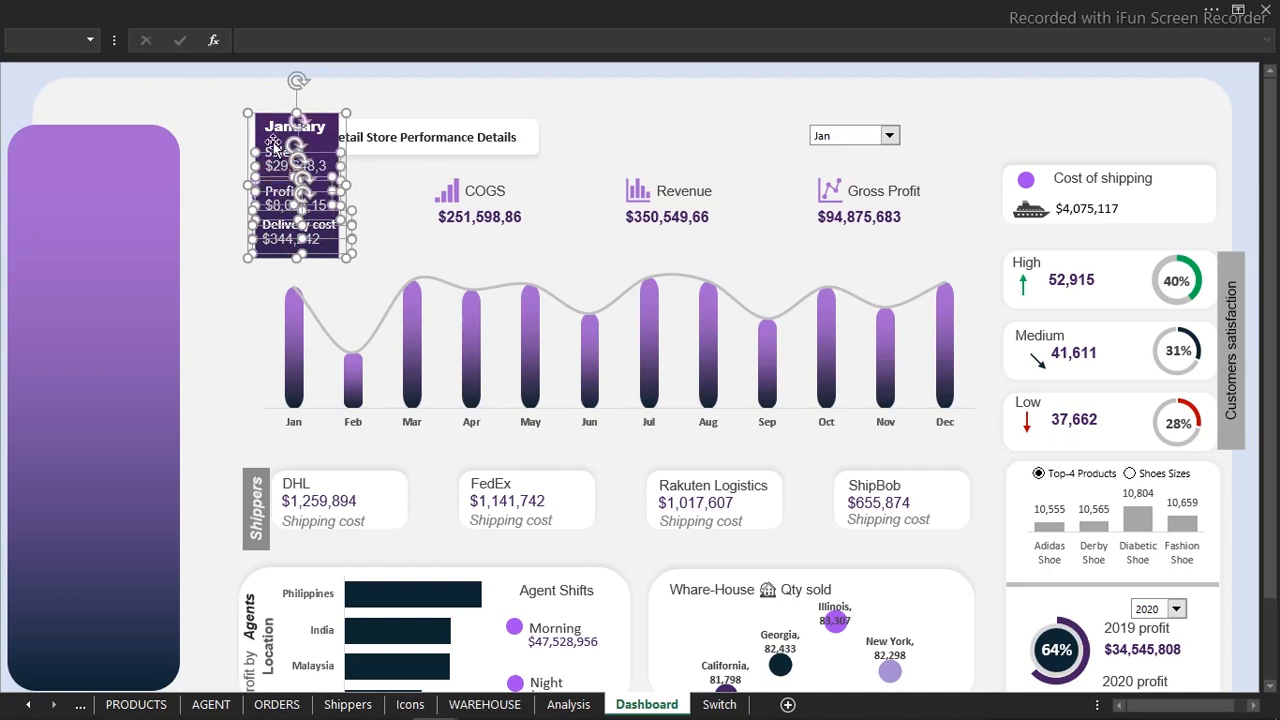
ctrl+click(274, 154)
ctrl+click(274, 154)
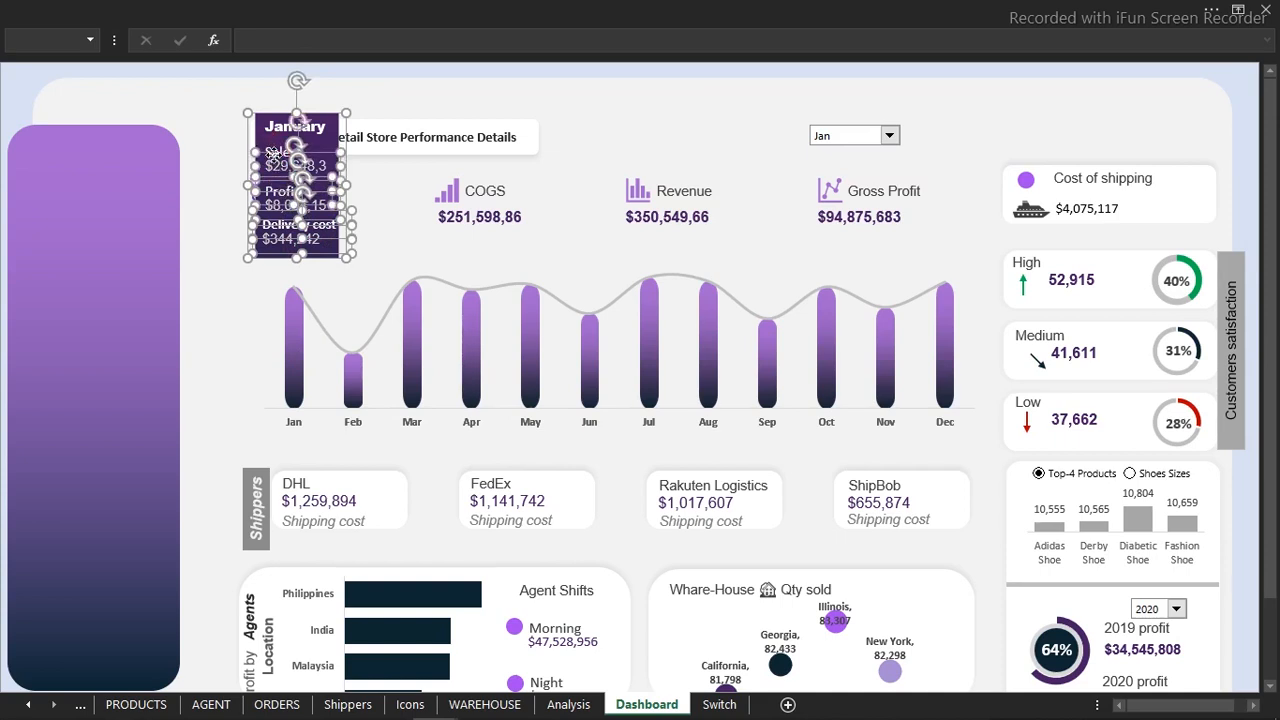
shift+click(276, 148)
shift+click(275, 129)
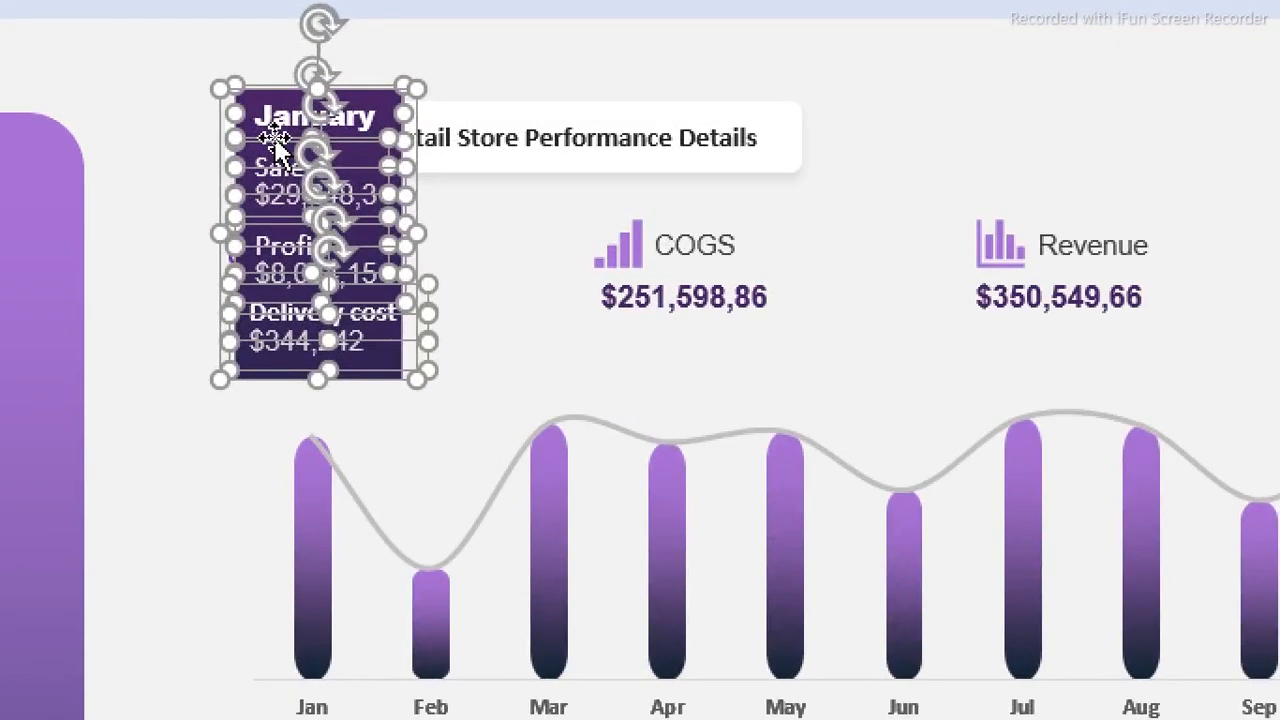
right_click(276, 140)
mouse_move(447, 360)
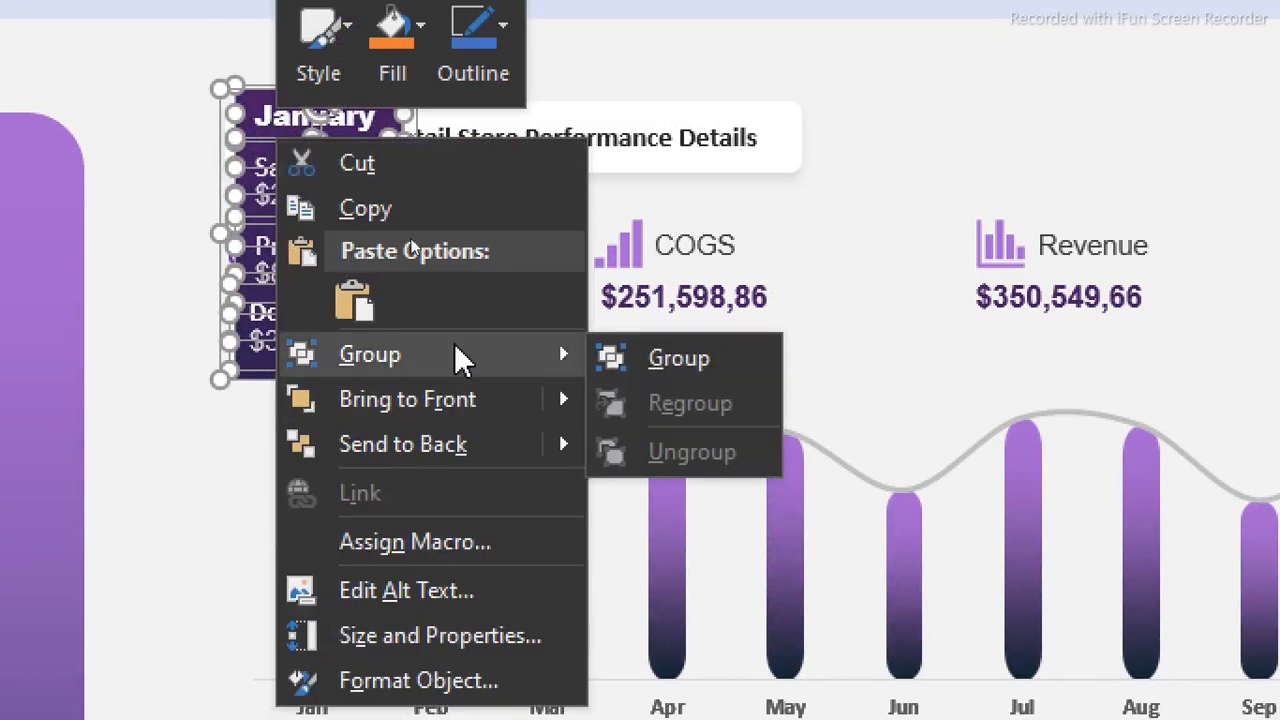
click(652, 357)
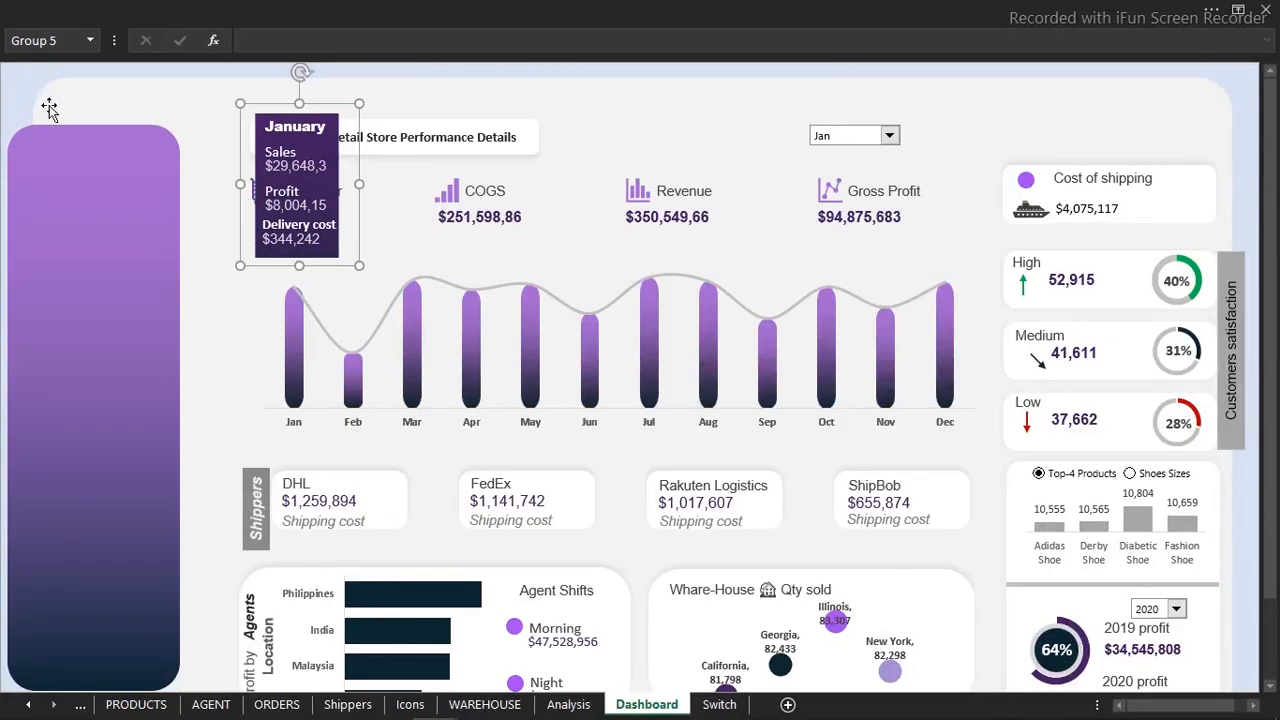
key(Escape)
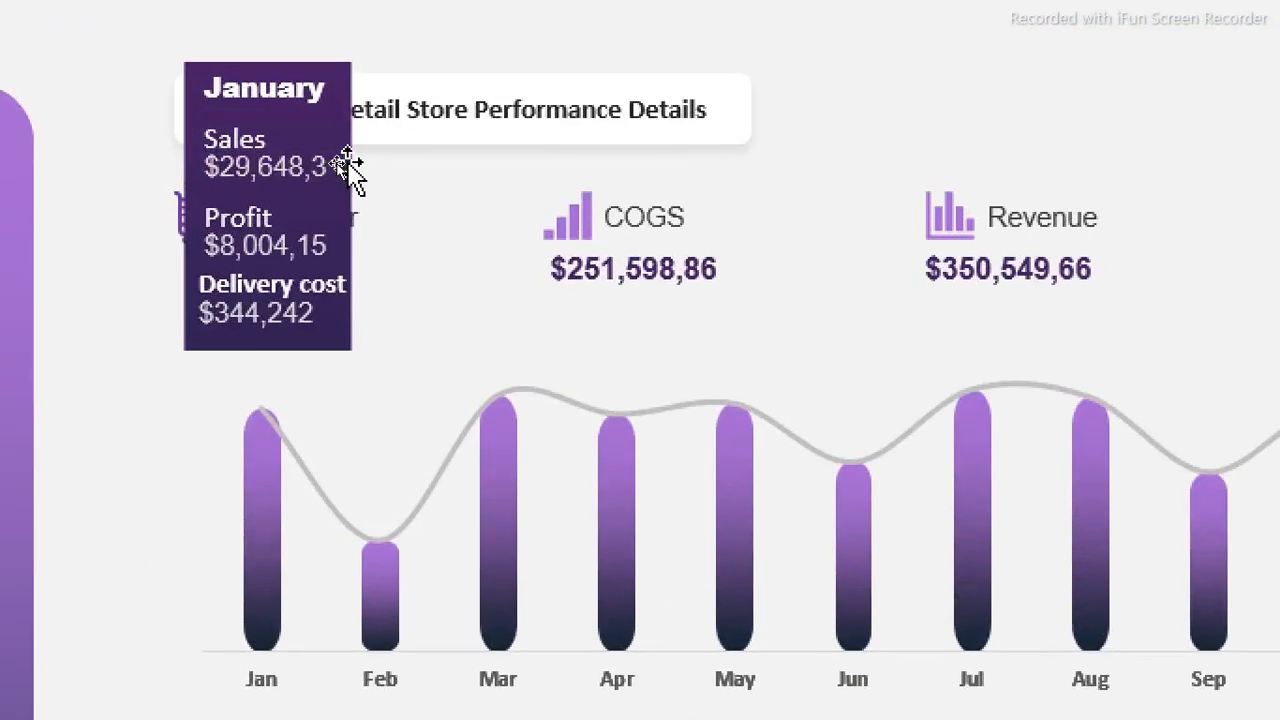
- Duplicate the grouped January tooltip and place the copy above the May column of the chart
click(346, 163)
key(ctrl+d)
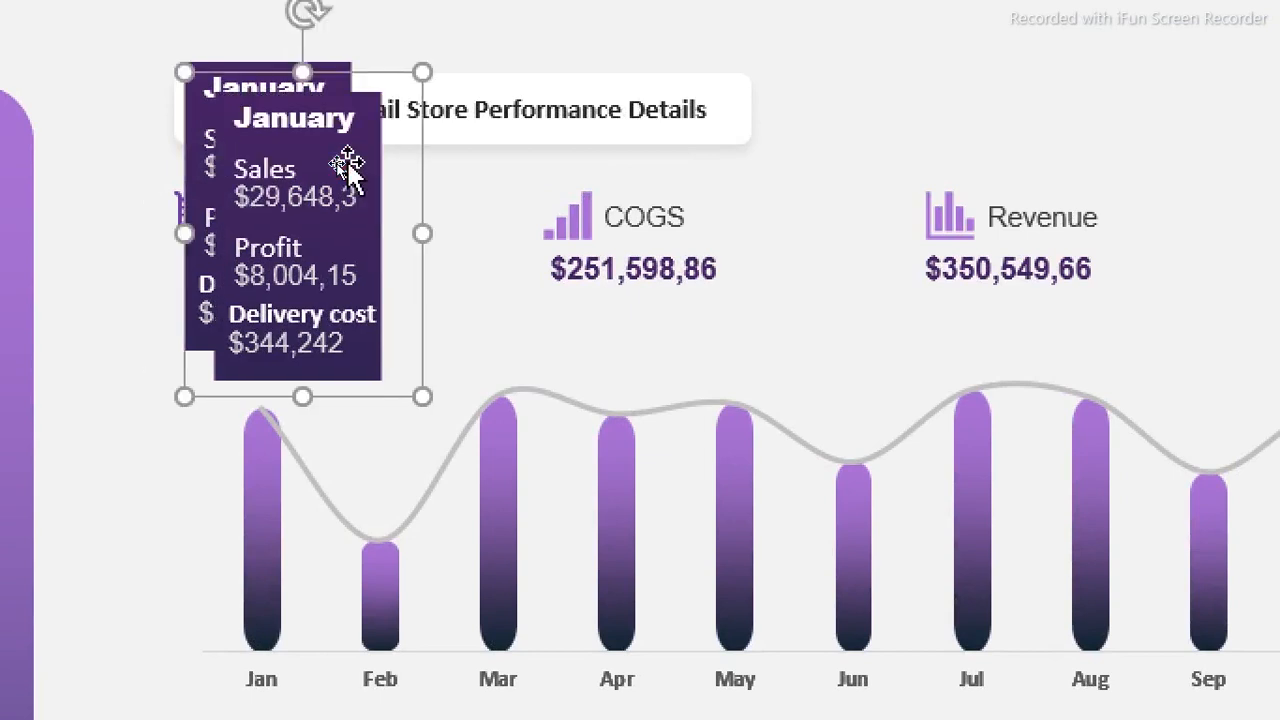
drag(422, 185, 853, 196)
- Try to duplicate only the copied tooltip's background box above the August column, and undo the attempt
click(823, 228)
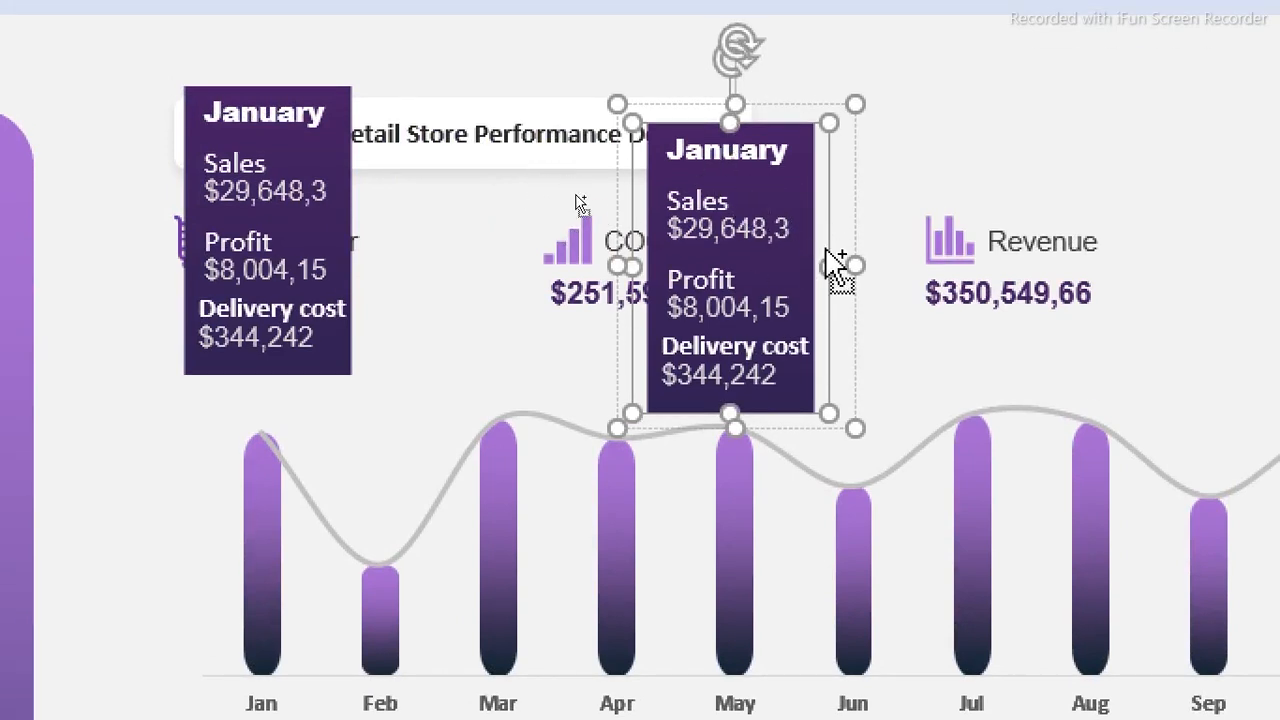
drag(835, 265, 1256, 232)
drag(1121, 231, 1099, 220)
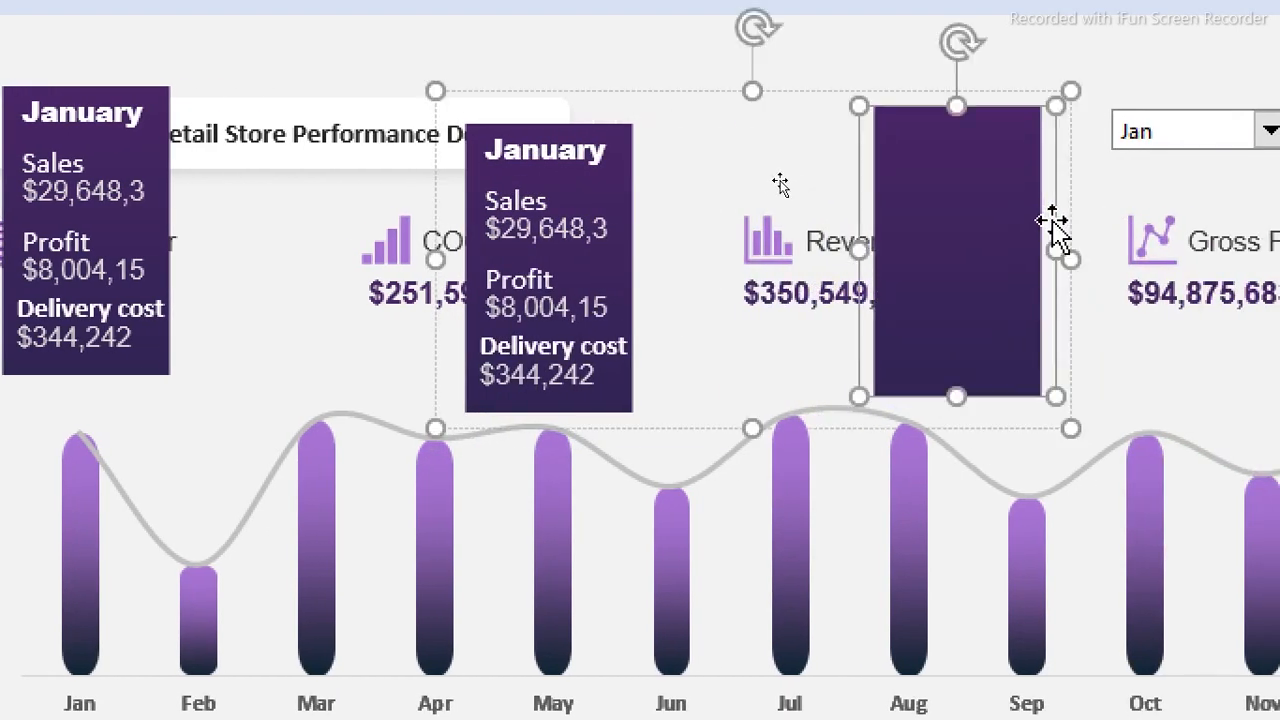
key(ctrl+z)
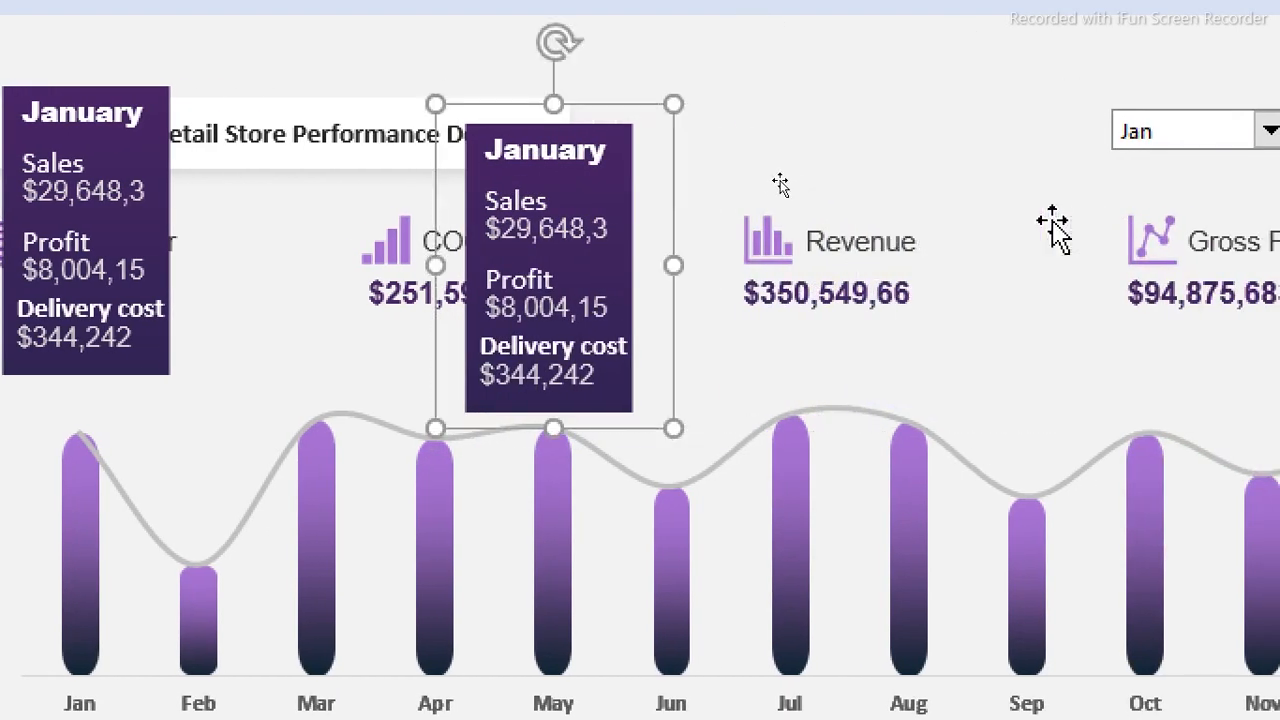
- Copy the background box out of the duplicated tooltip group and place it as a separate shape over the November column
click(598, 210)
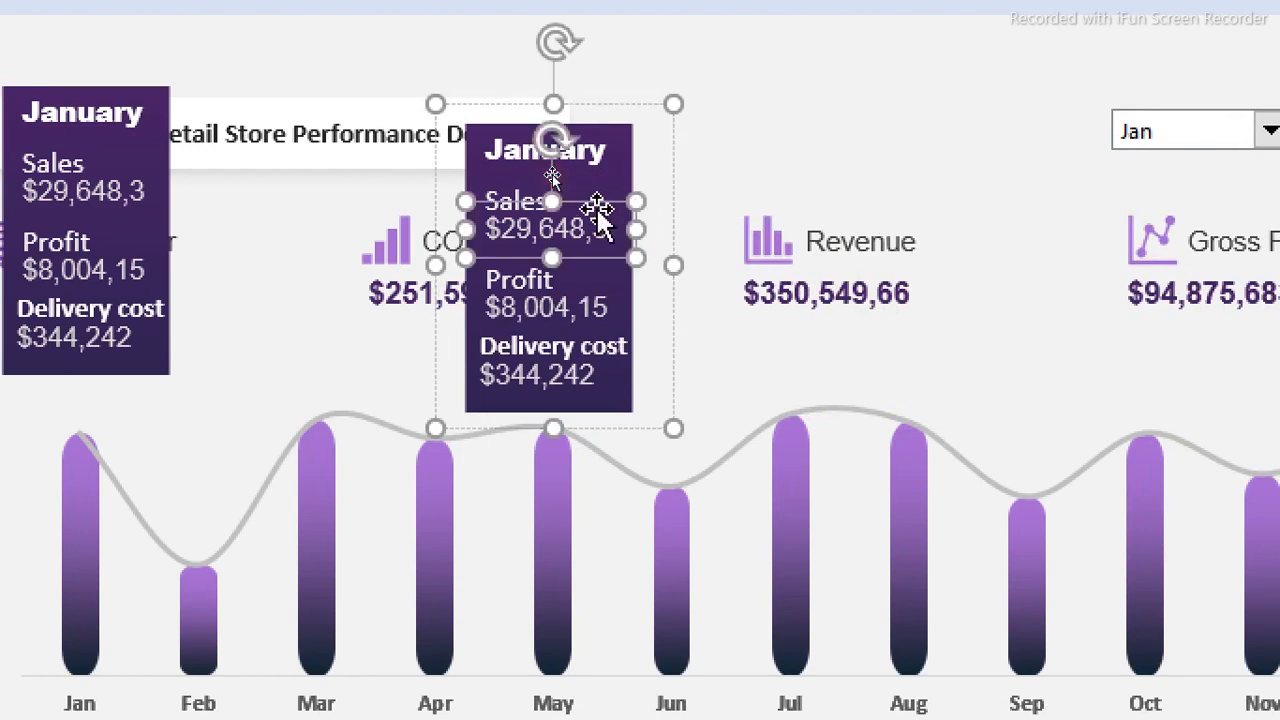
click(643, 170)
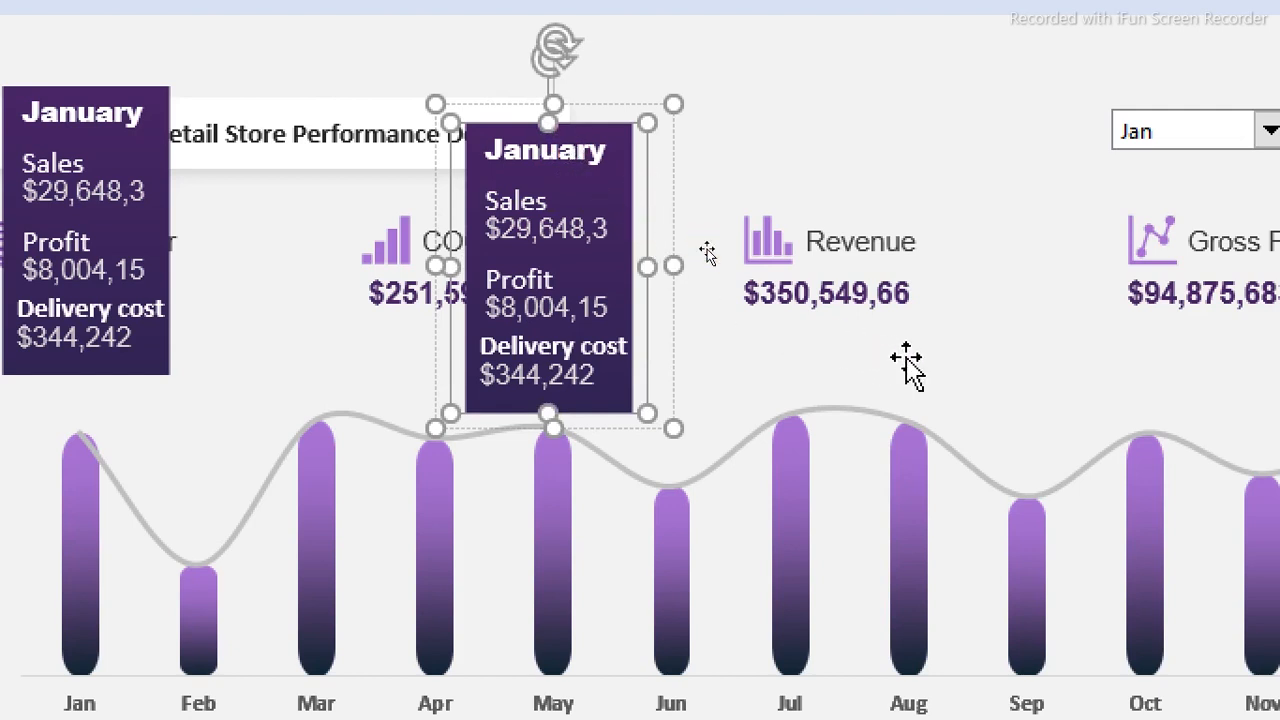
click(864, 535)
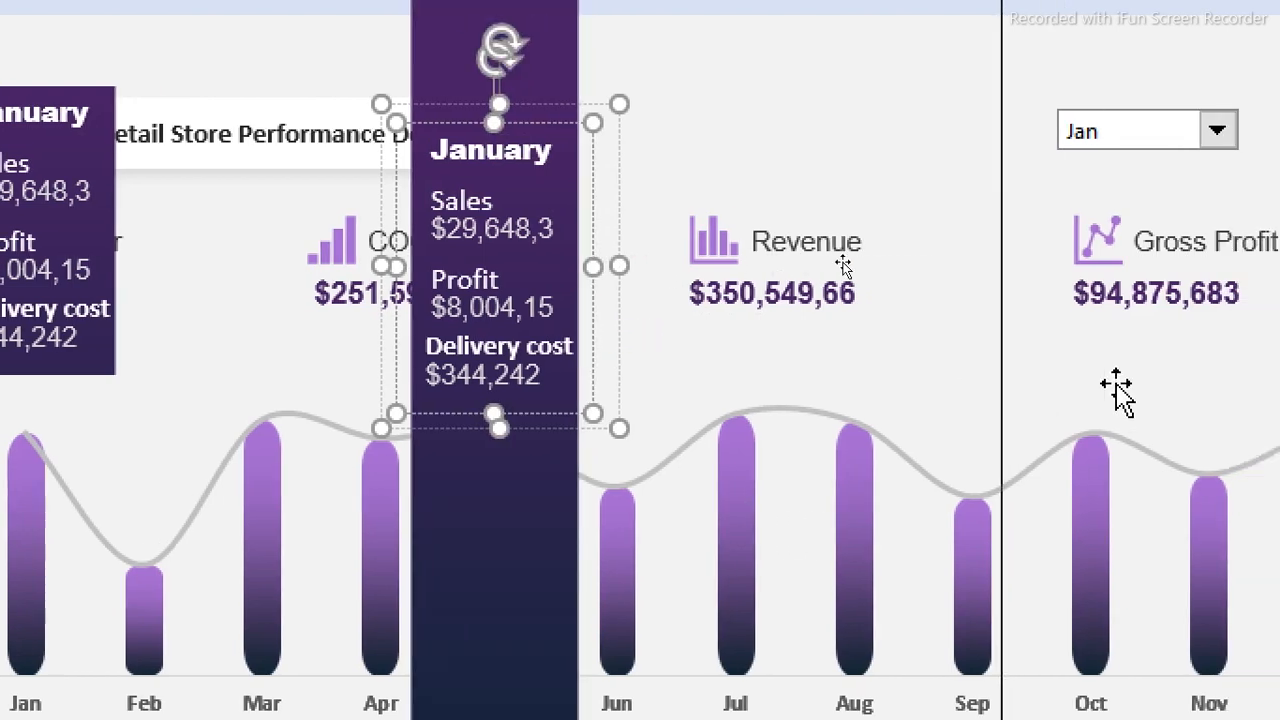
click(1116, 385)
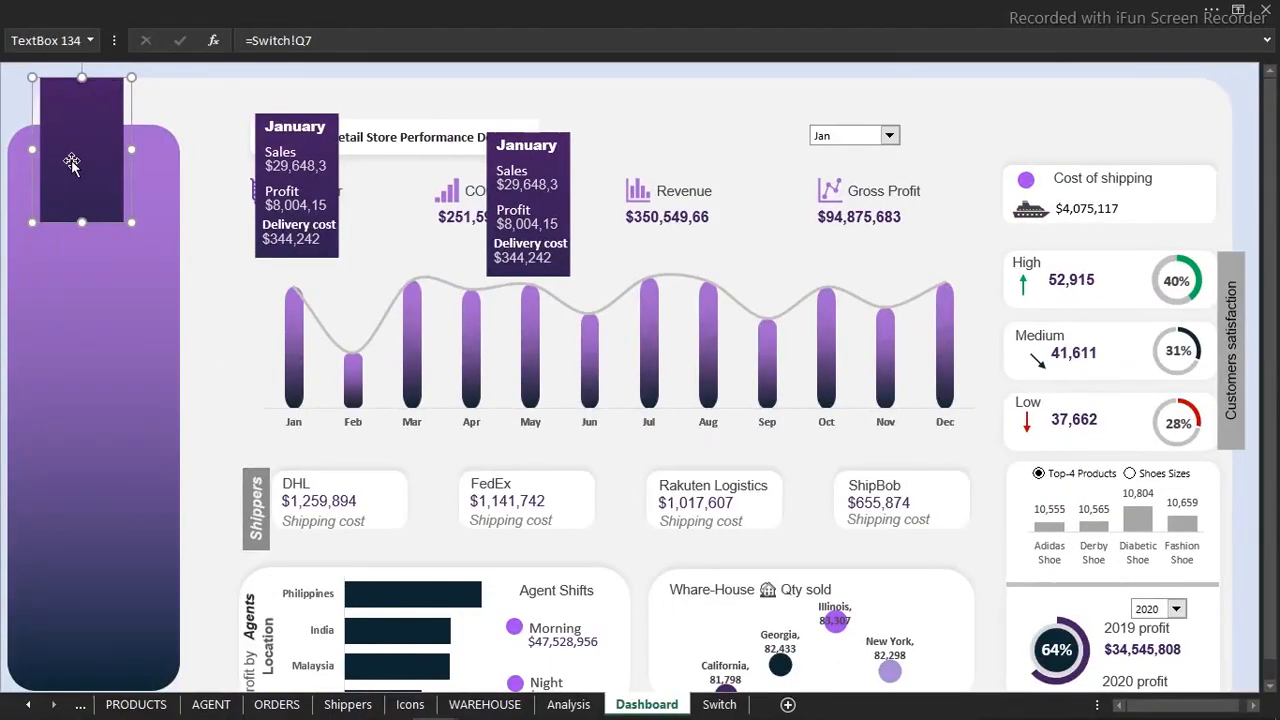
drag(125, 205, 934, 353)
- Check the January row on the Switch sheet and relink the duplicated tooltip's delivery cost value to cell T8
click(572, 224)
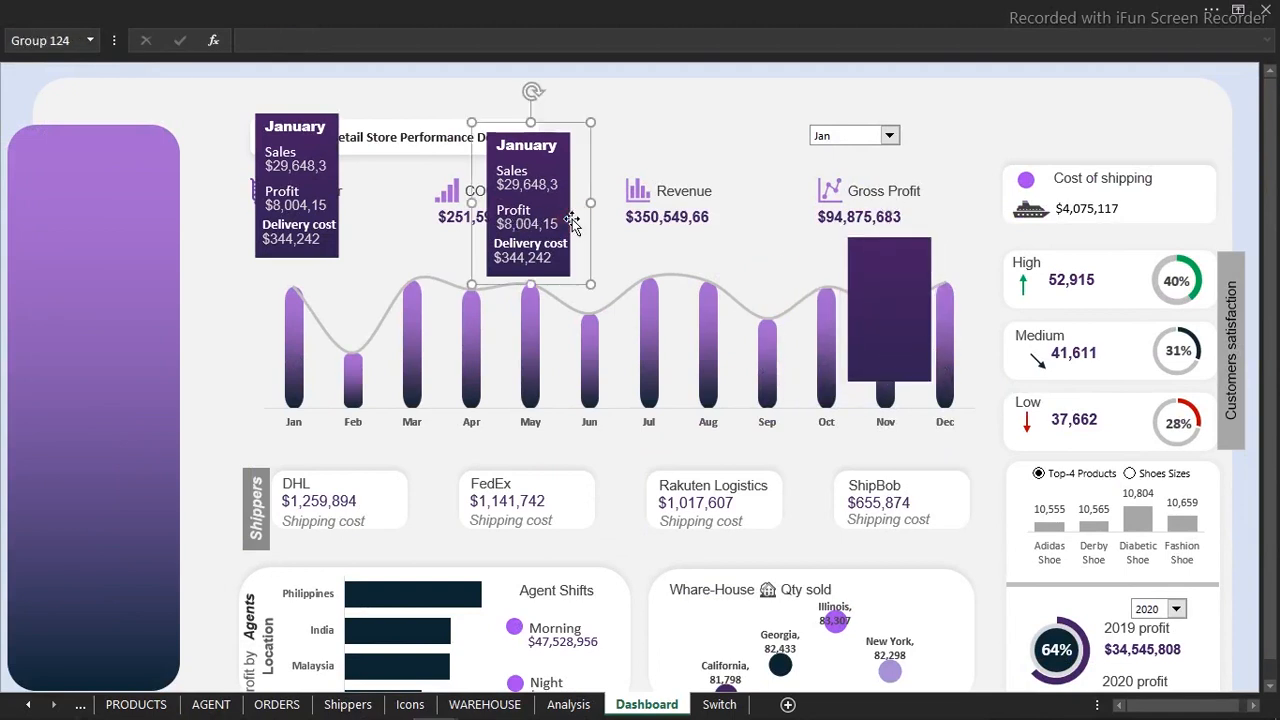
click(580, 205)
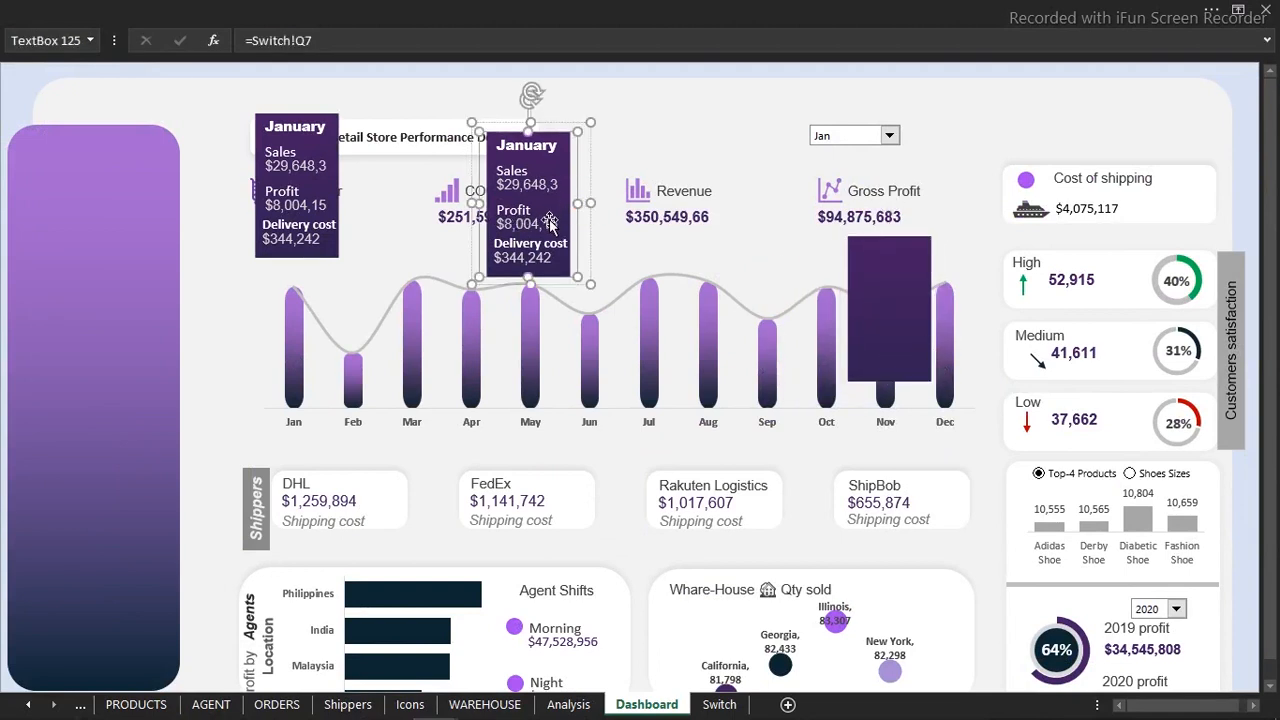
click(538, 258)
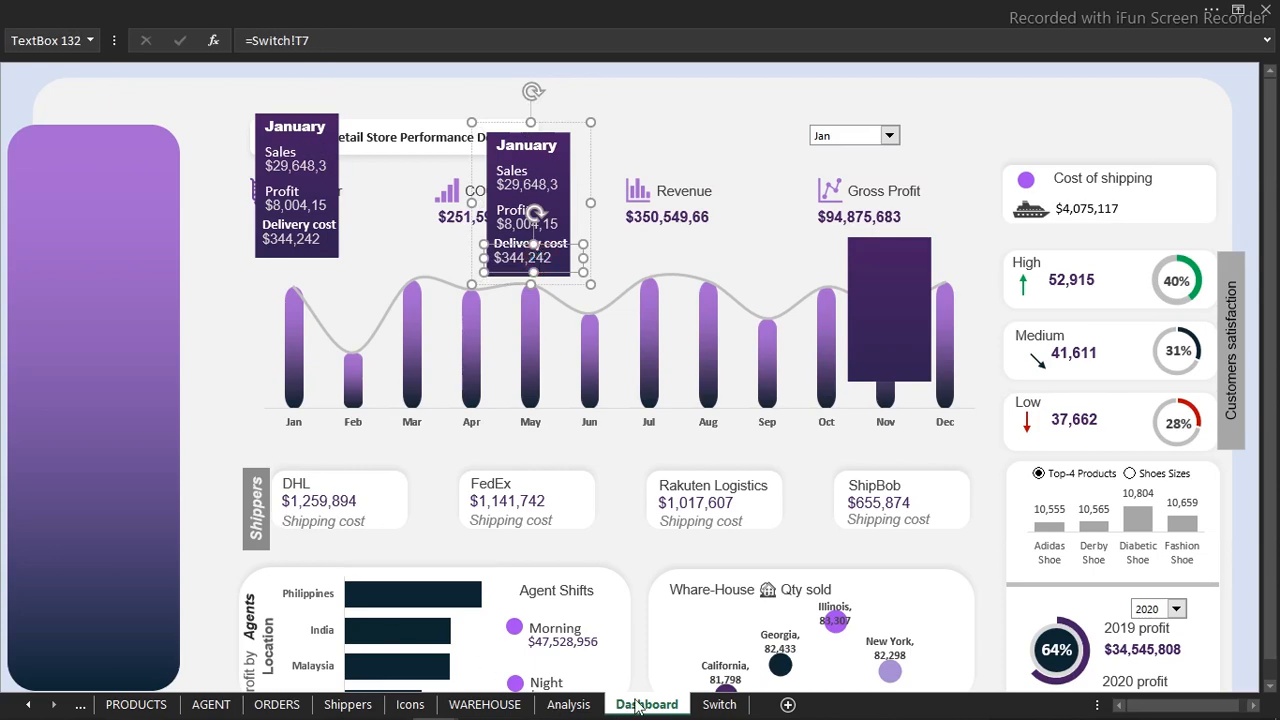
click(719, 705)
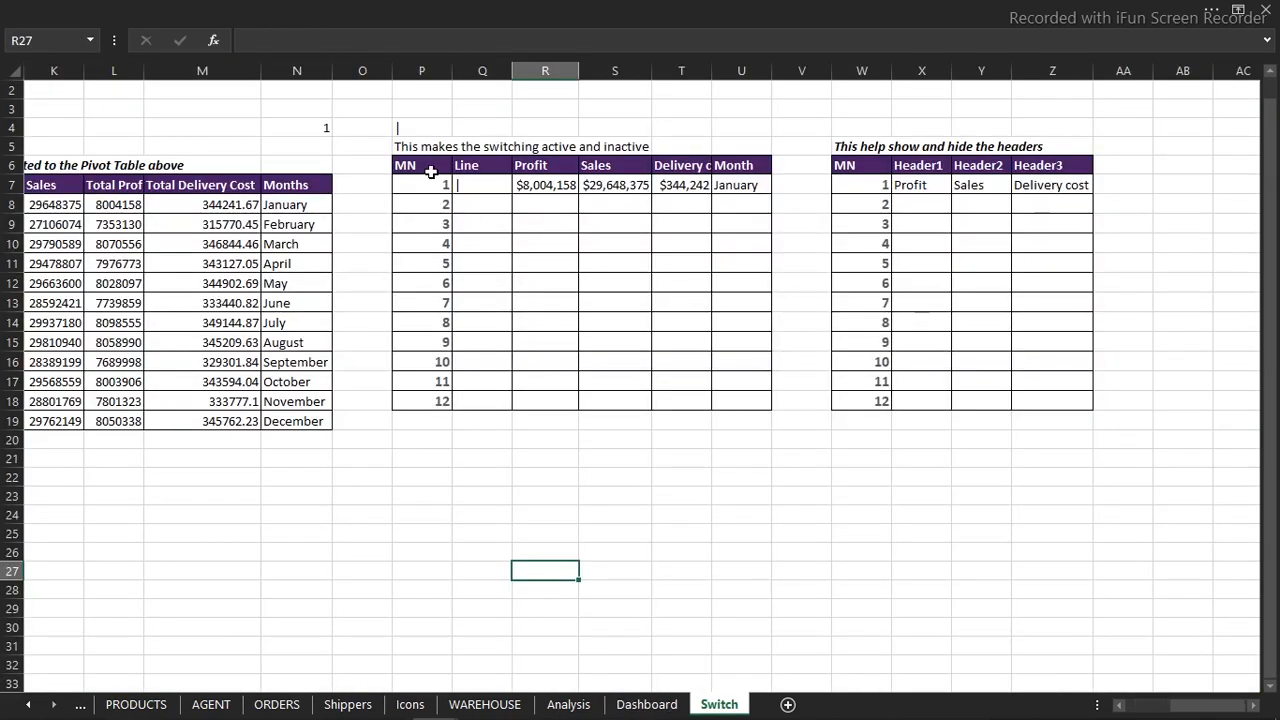
click(465, 188)
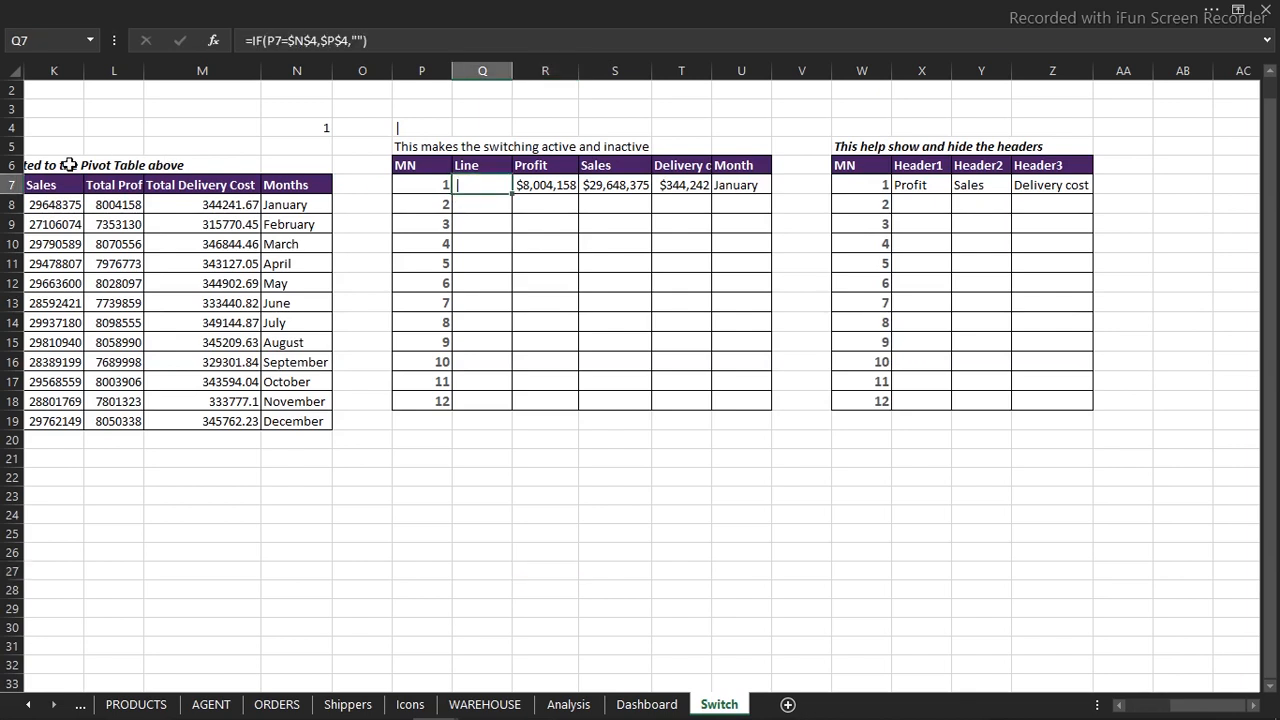
click(8, 204)
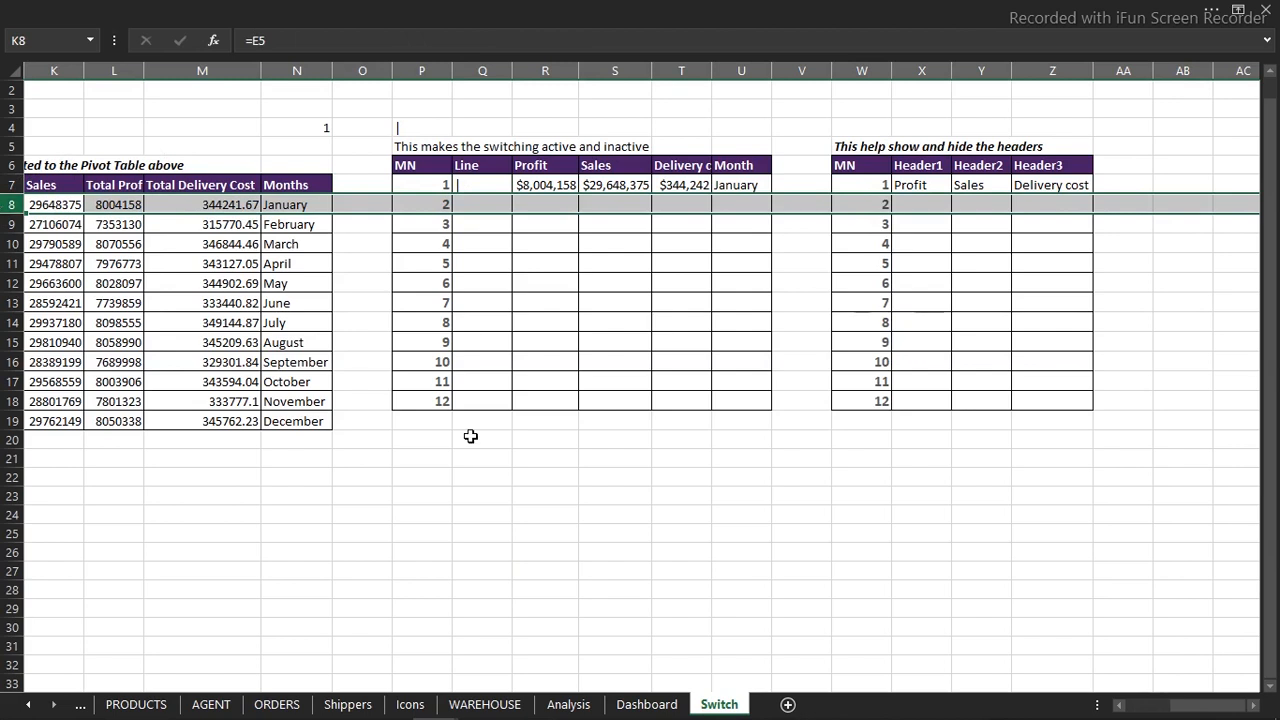
click(646, 704)
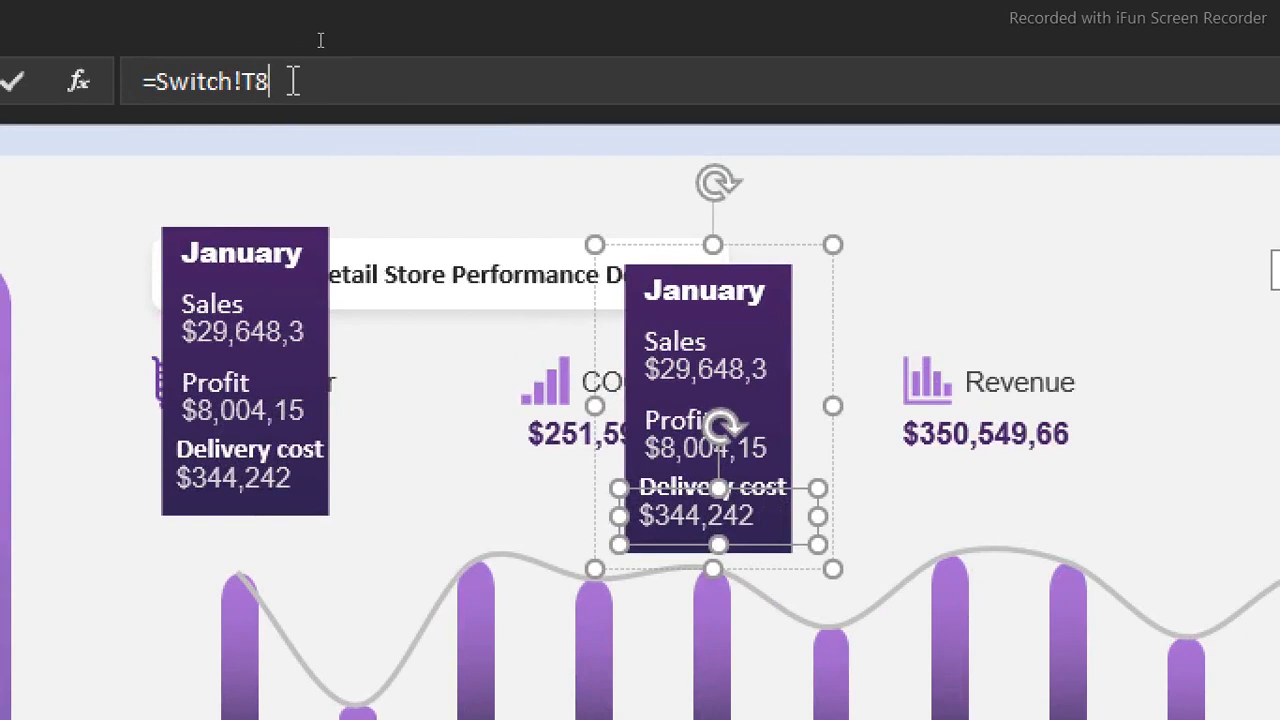
key(Return)
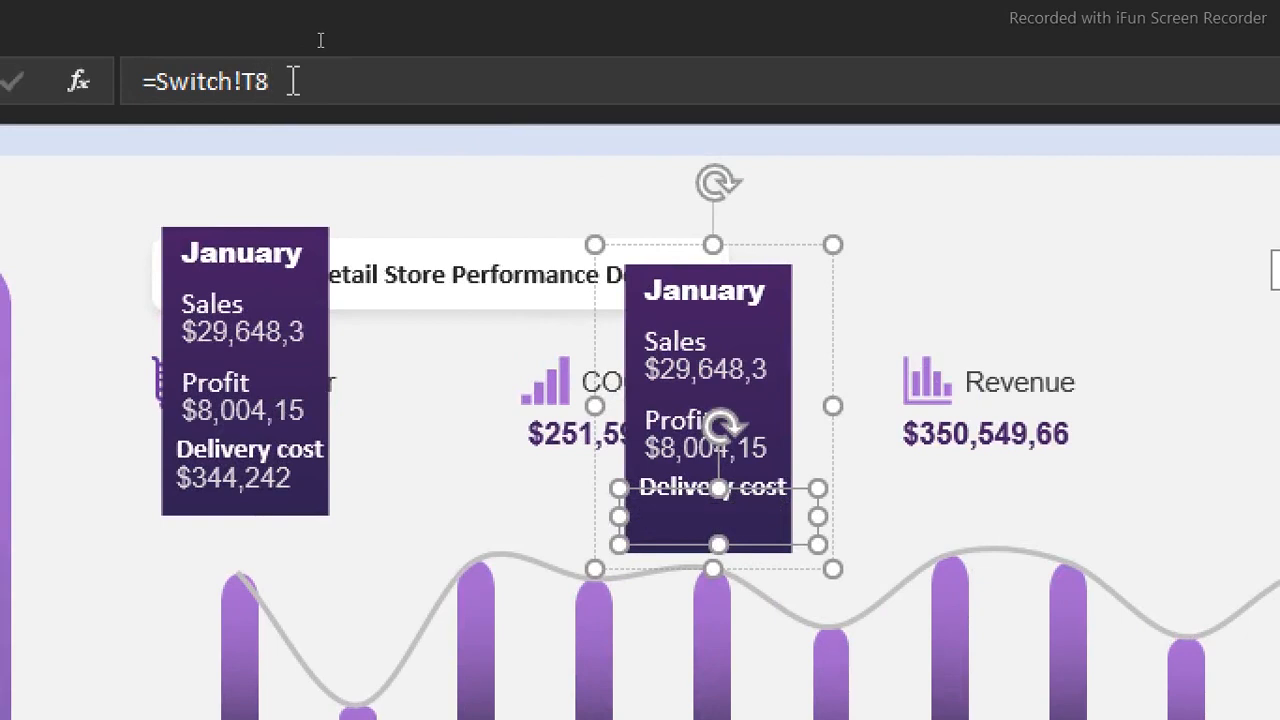
- Relink the Delivery cost header in the duplicated tooltip to cell Z8 of the Switch sheet
click(693, 485)
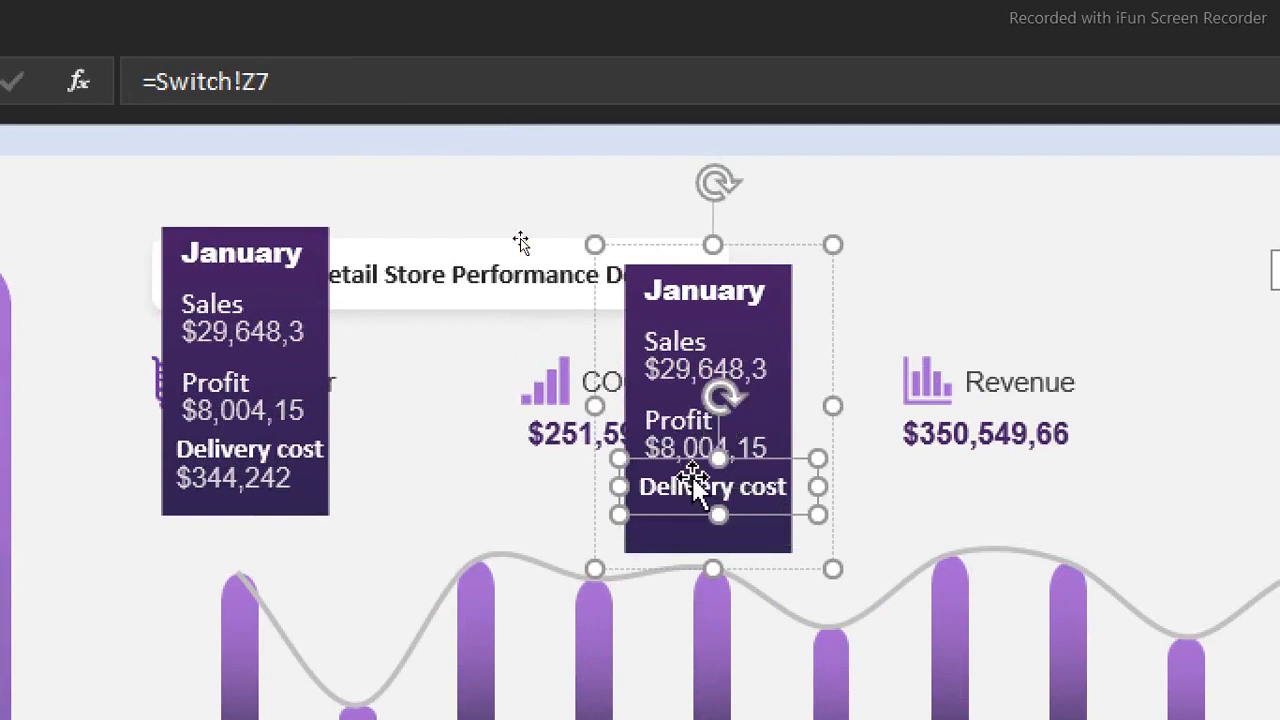
click(312, 81)
key(Return)
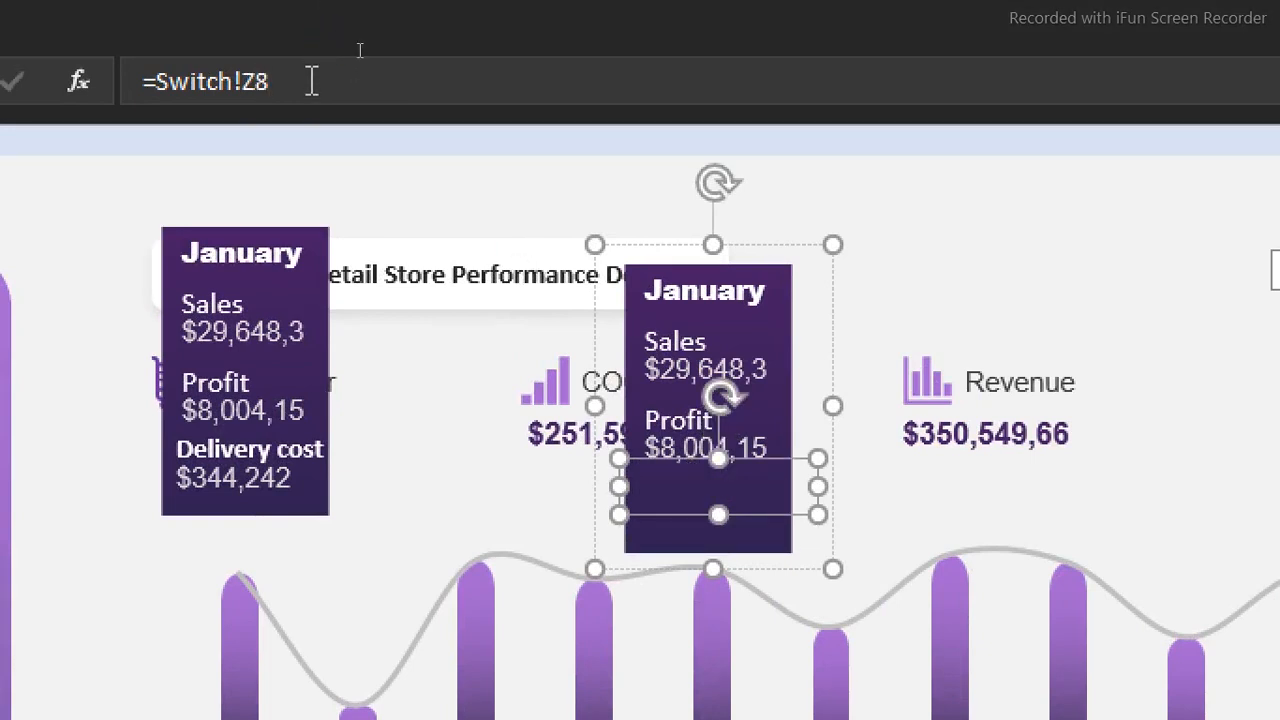
- Relink the duplicated tooltip's profit value to row 8 of the Switch sheet and its Profit header to cell X8
key(Tab)
click(330, 86)
text(8)
key(Return)
click(684, 411)
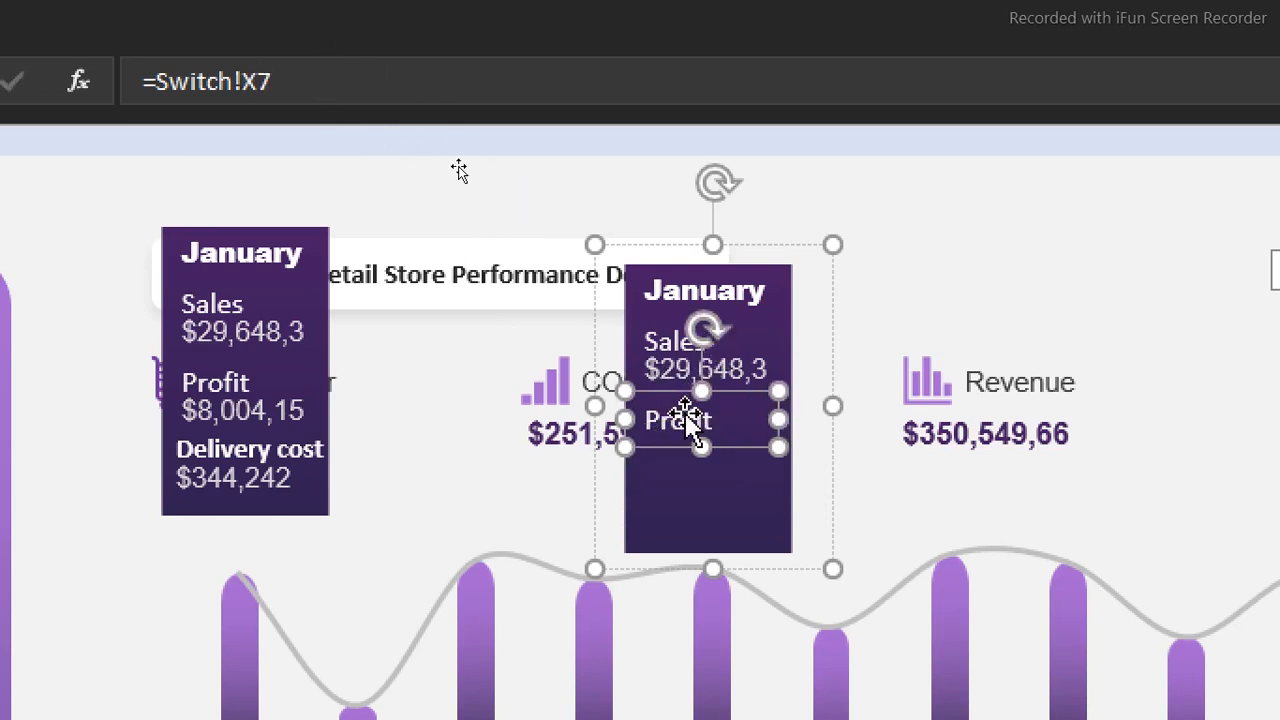
click(305, 80)
key(BackSpace)
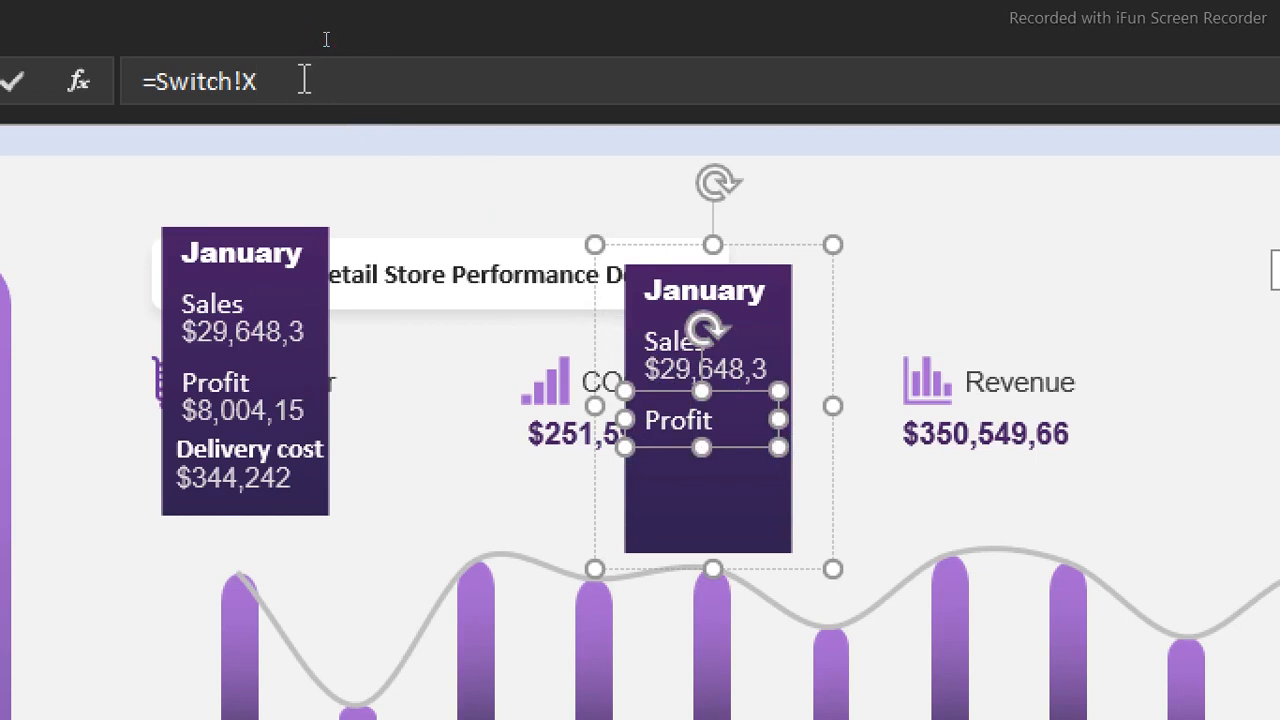
key(Return)
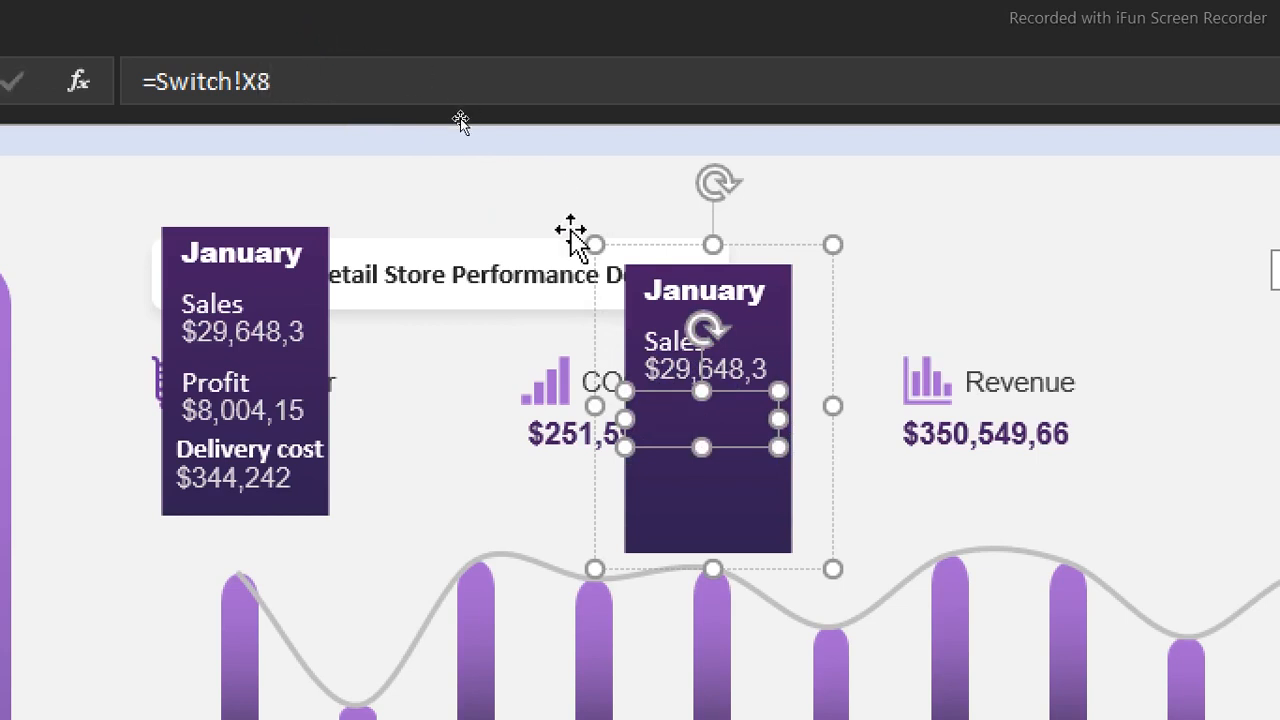
- Relink the duplicated tooltip's sales value to cell S8 of the Switch sheet and its Sales header to cell Y8
click(675, 378)
click(332, 80)
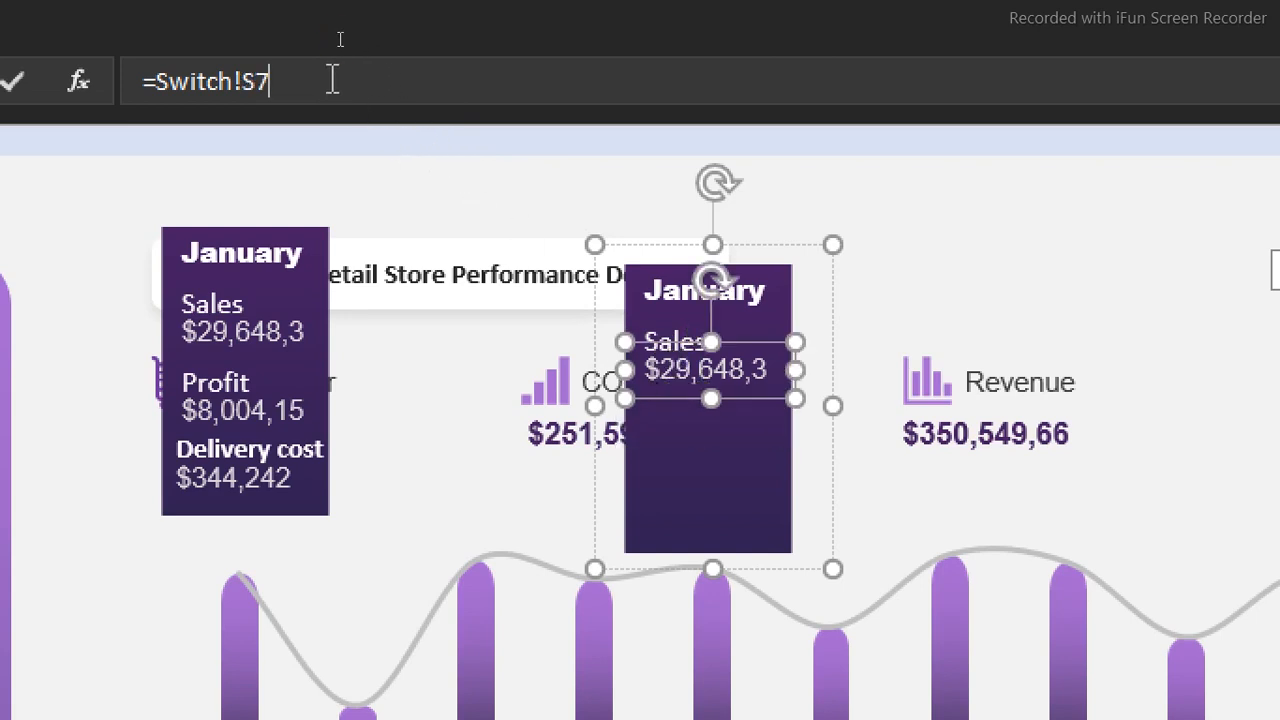
text(8)
key(Return)
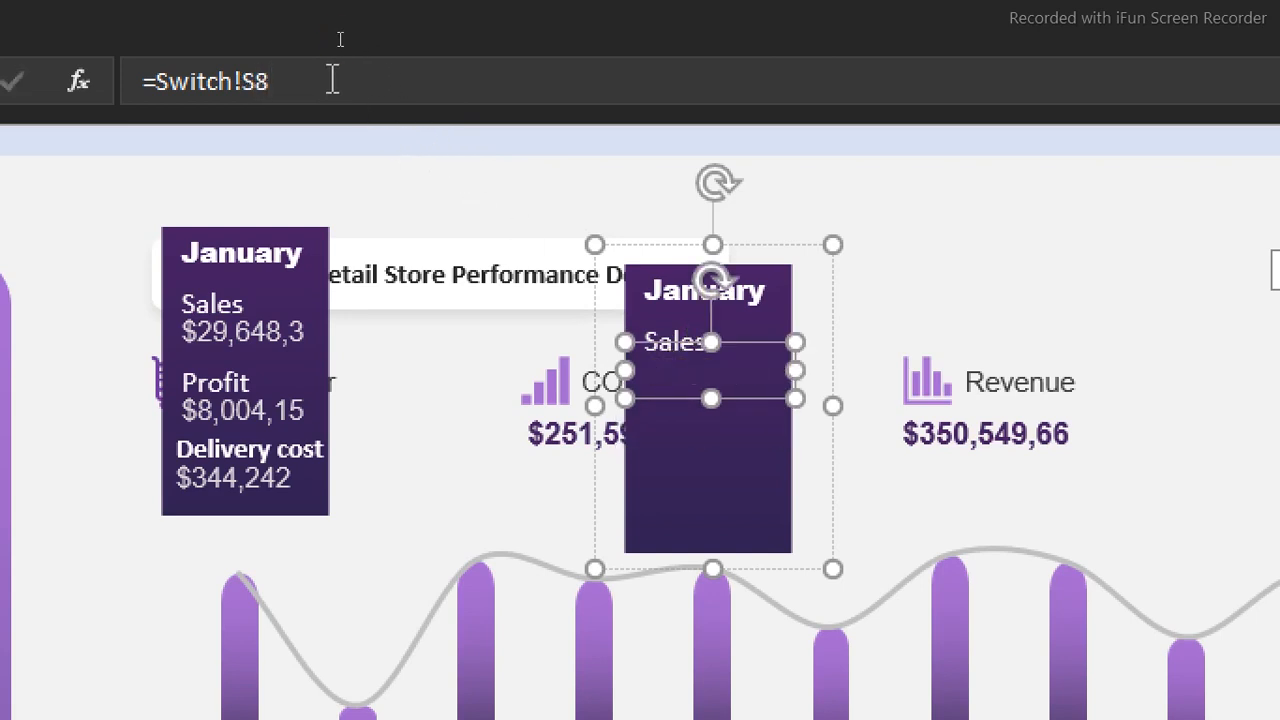
click(670, 332)
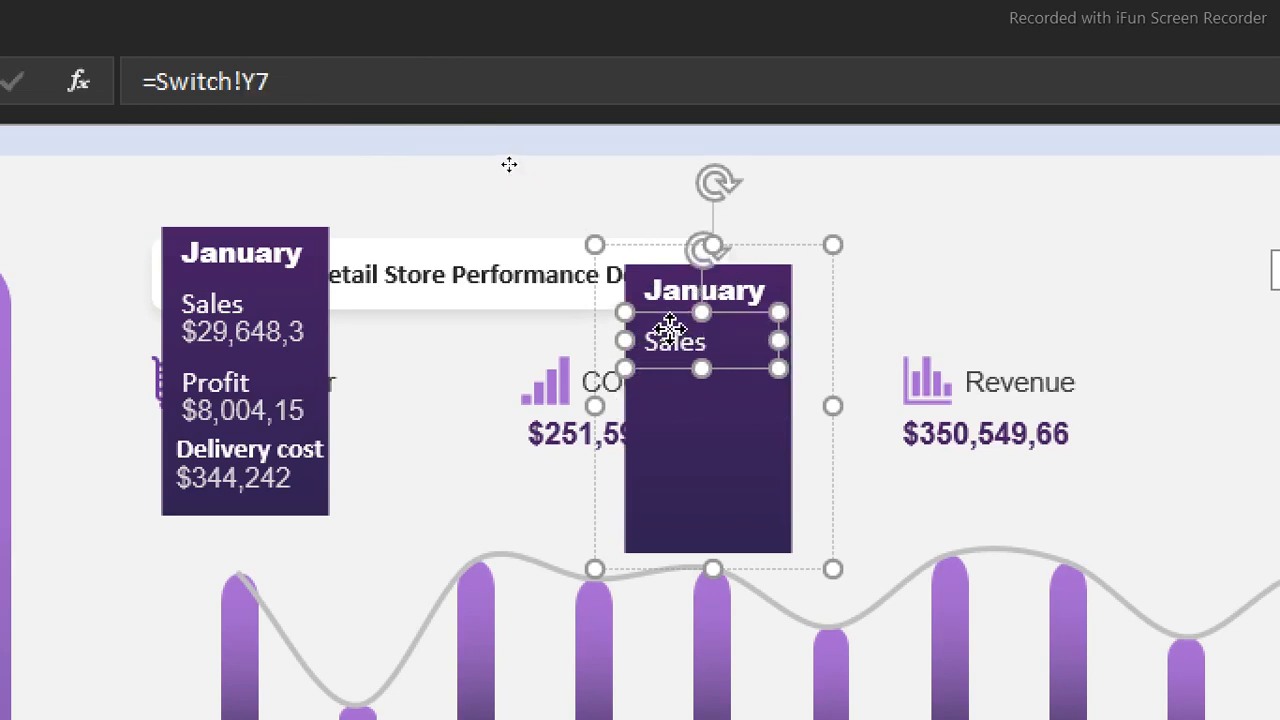
click(298, 90)
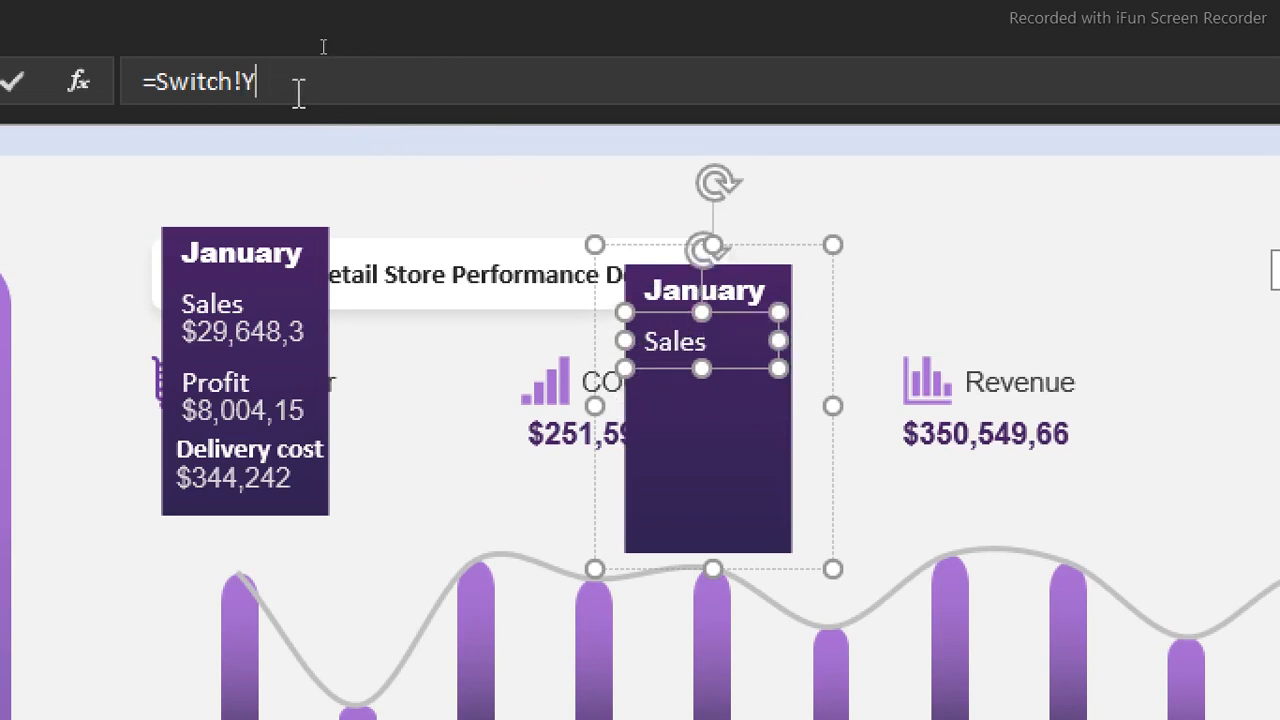
text(8)
key(Return)
- Relink the duplicated tooltip's month title to cell U8 of the Switch sheet and delete the background box from that tooltip group
click(665, 289)
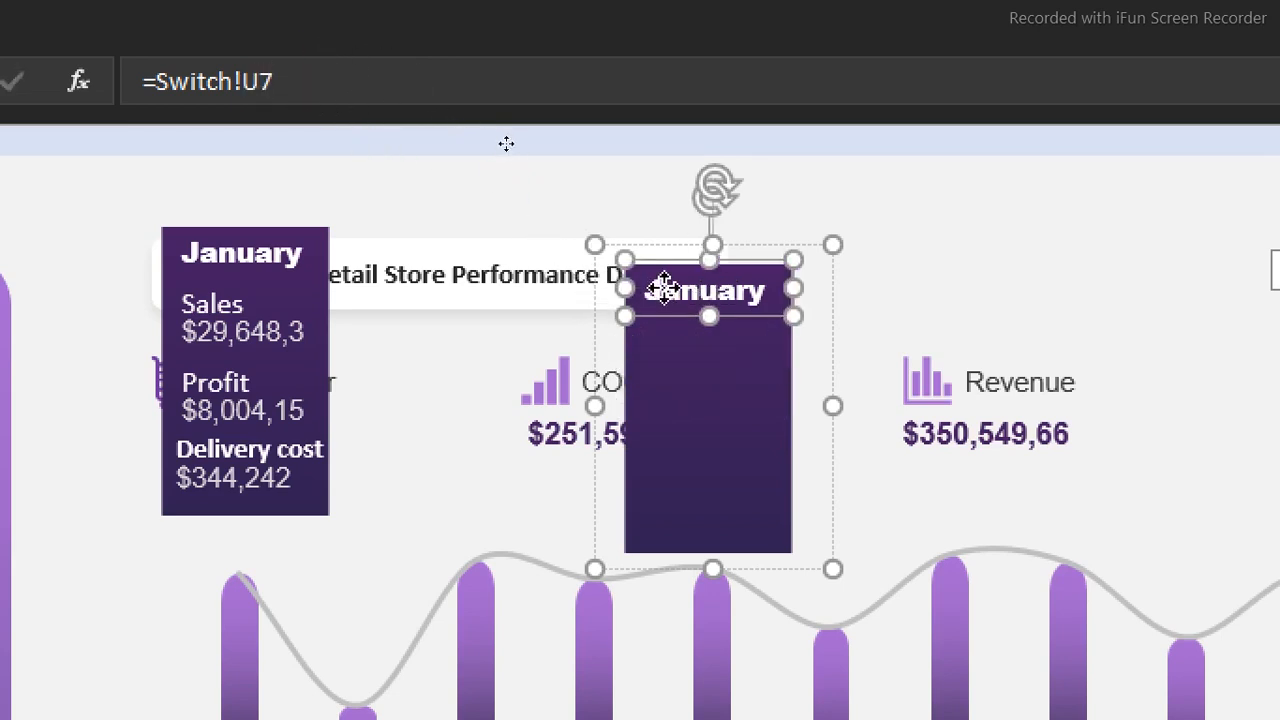
click(333, 77)
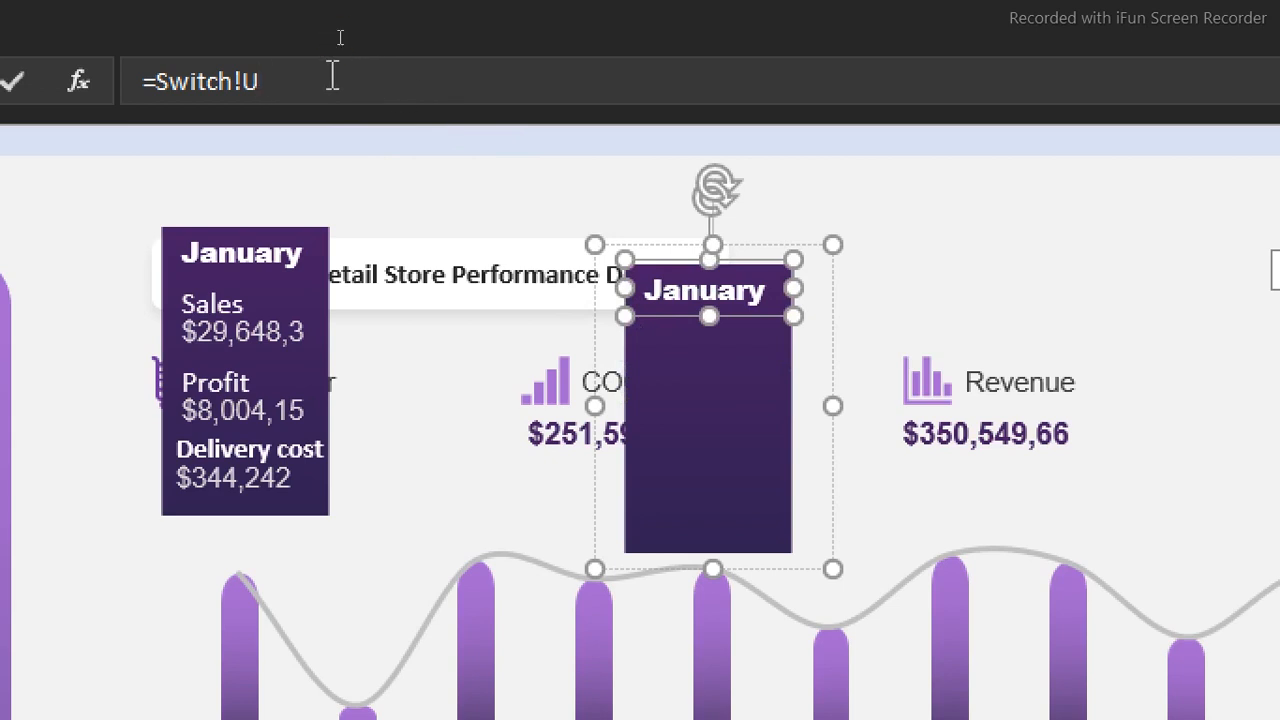
text(8)
key(Return)
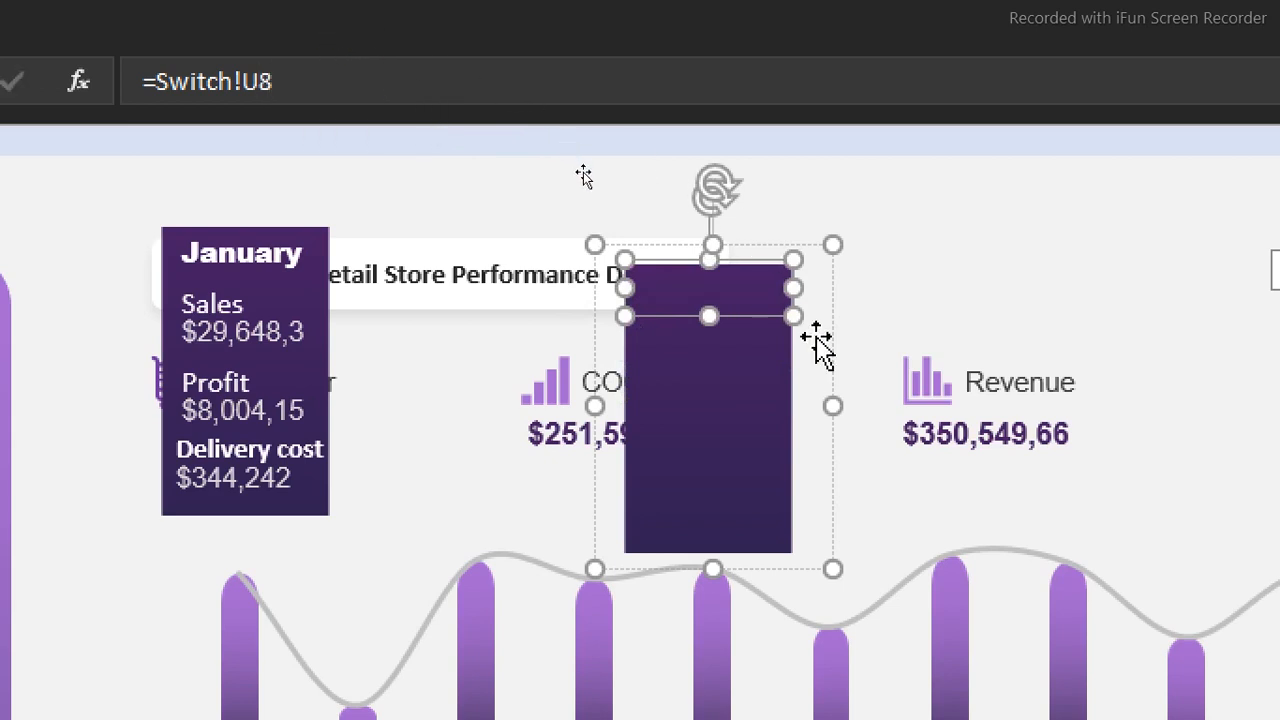
click(802, 392)
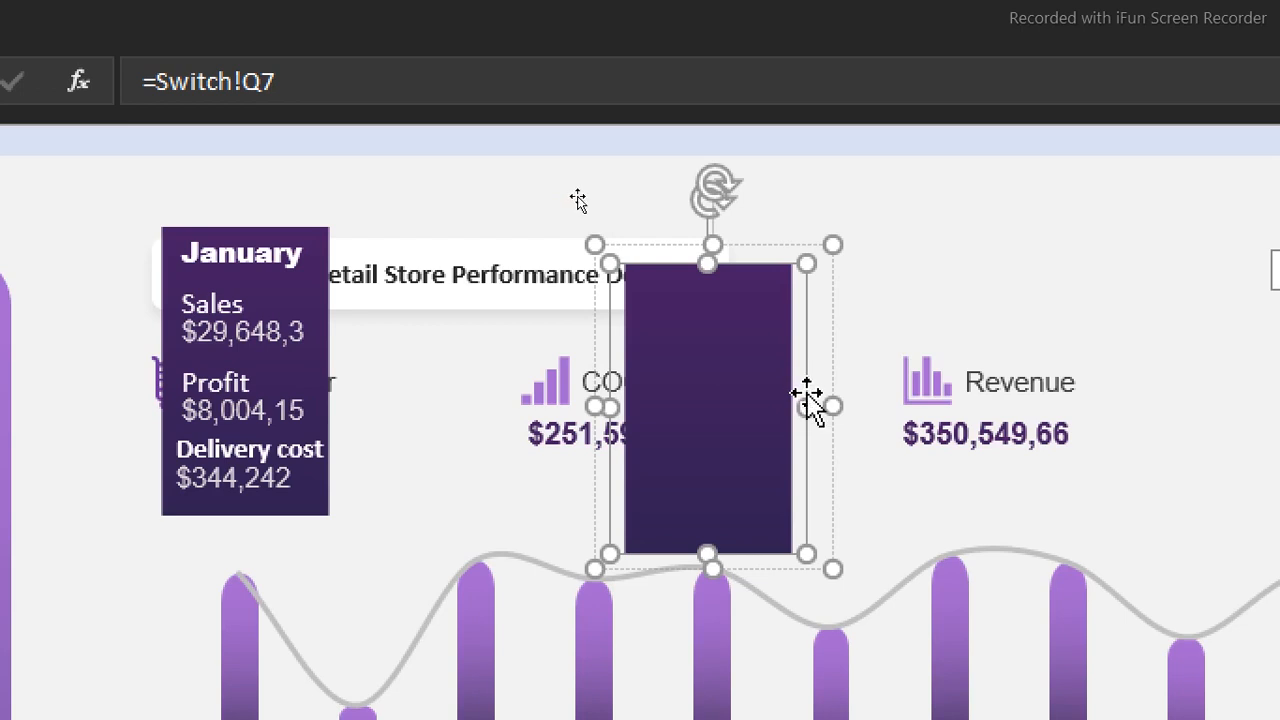
key(Delete)
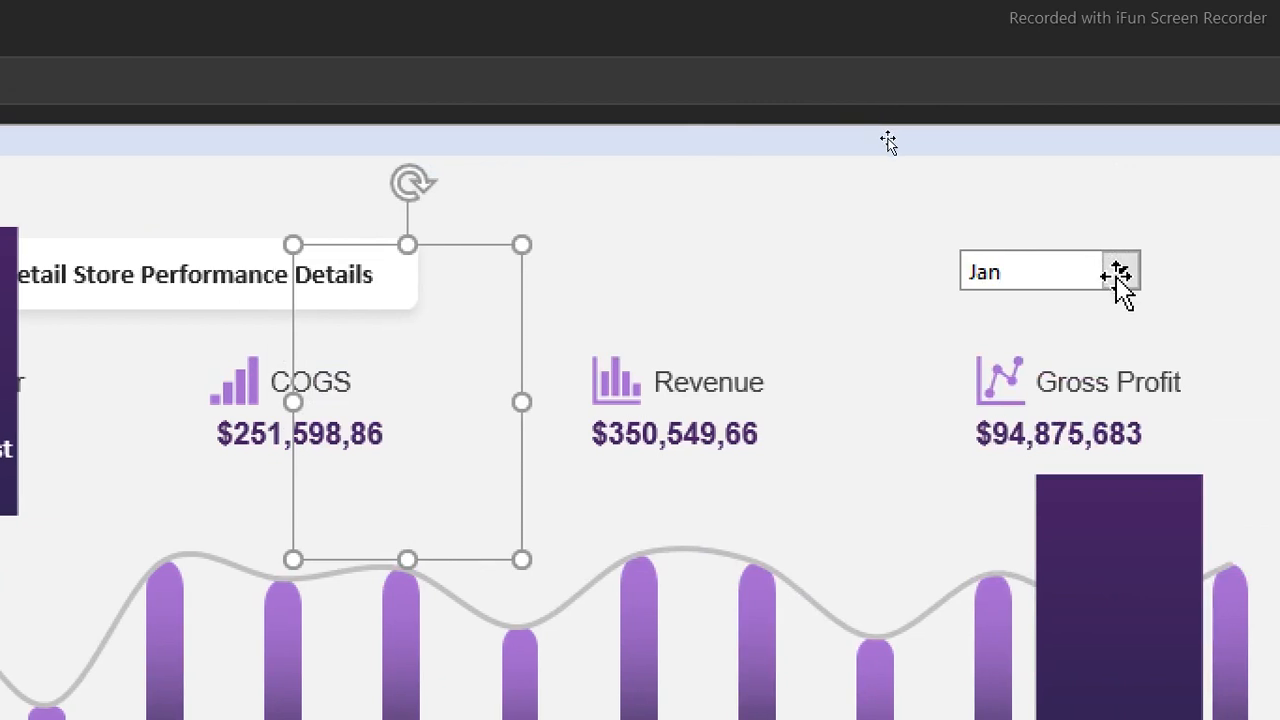
- Move the separate purple background box from the Nov column to just below the January tooltip, over the Jan column
key(Tab)
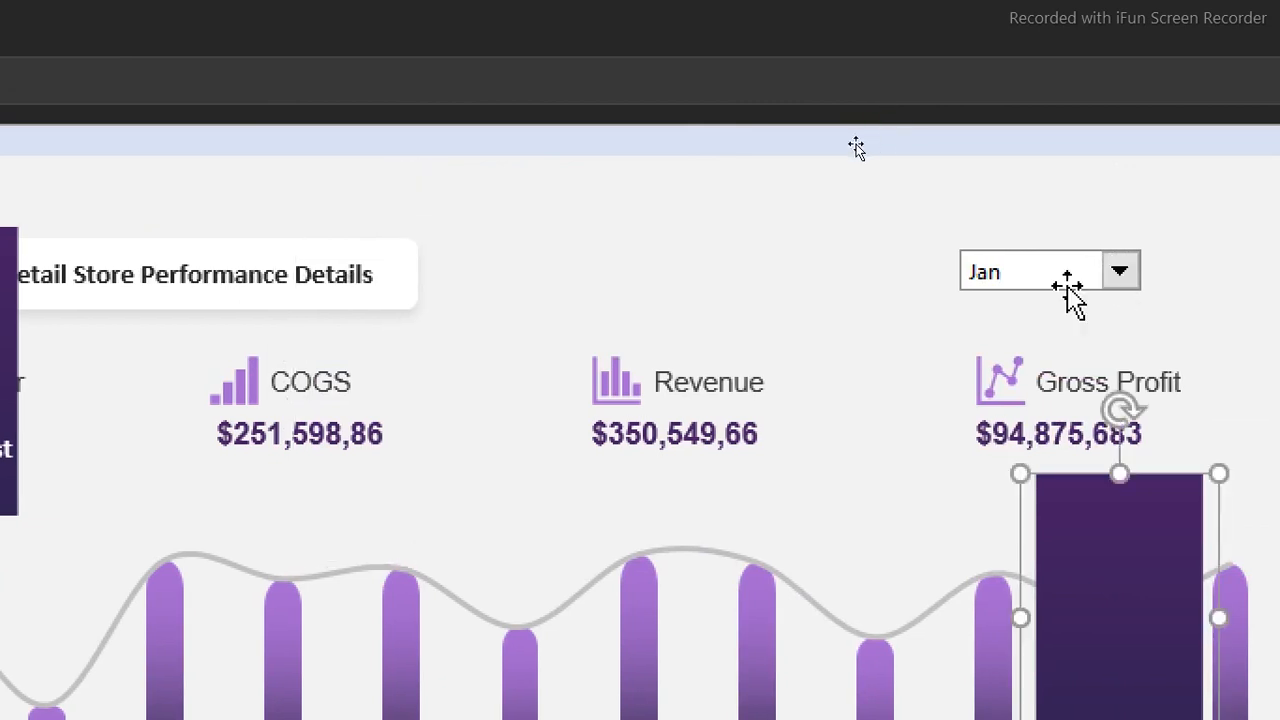
drag(1077, 494, 86, 566)
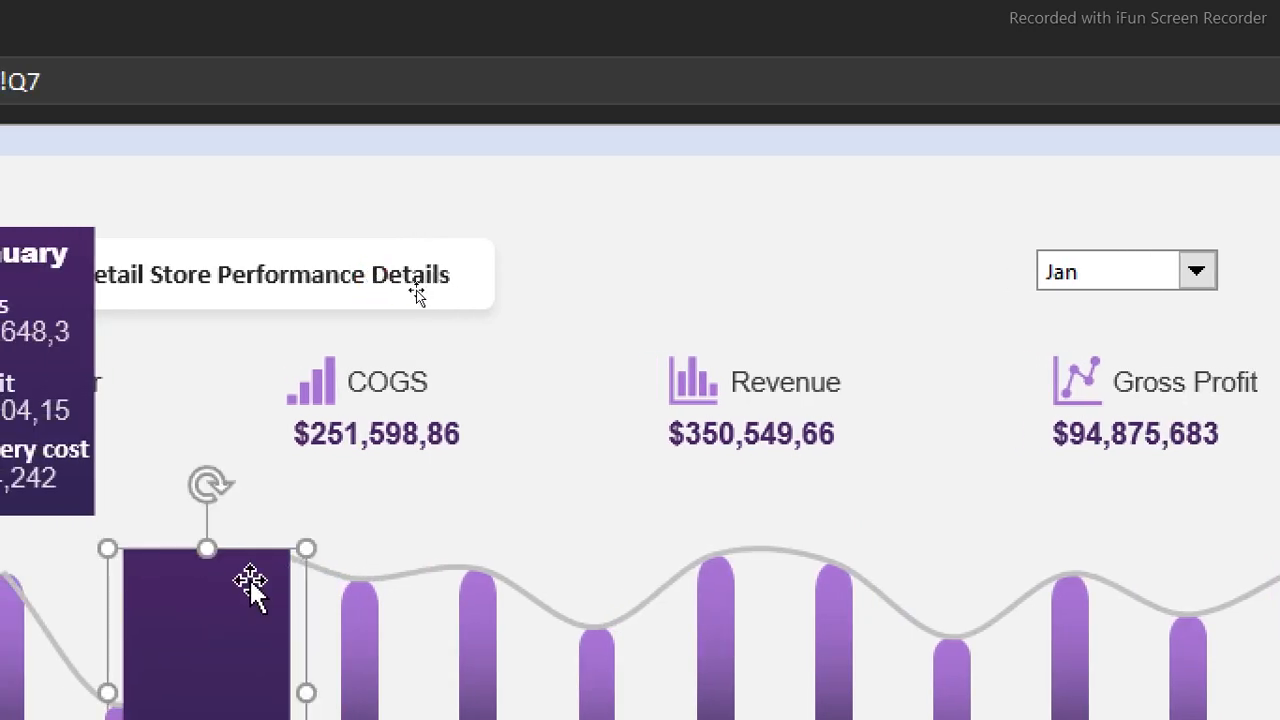
drag(243, 558, 884, 418)
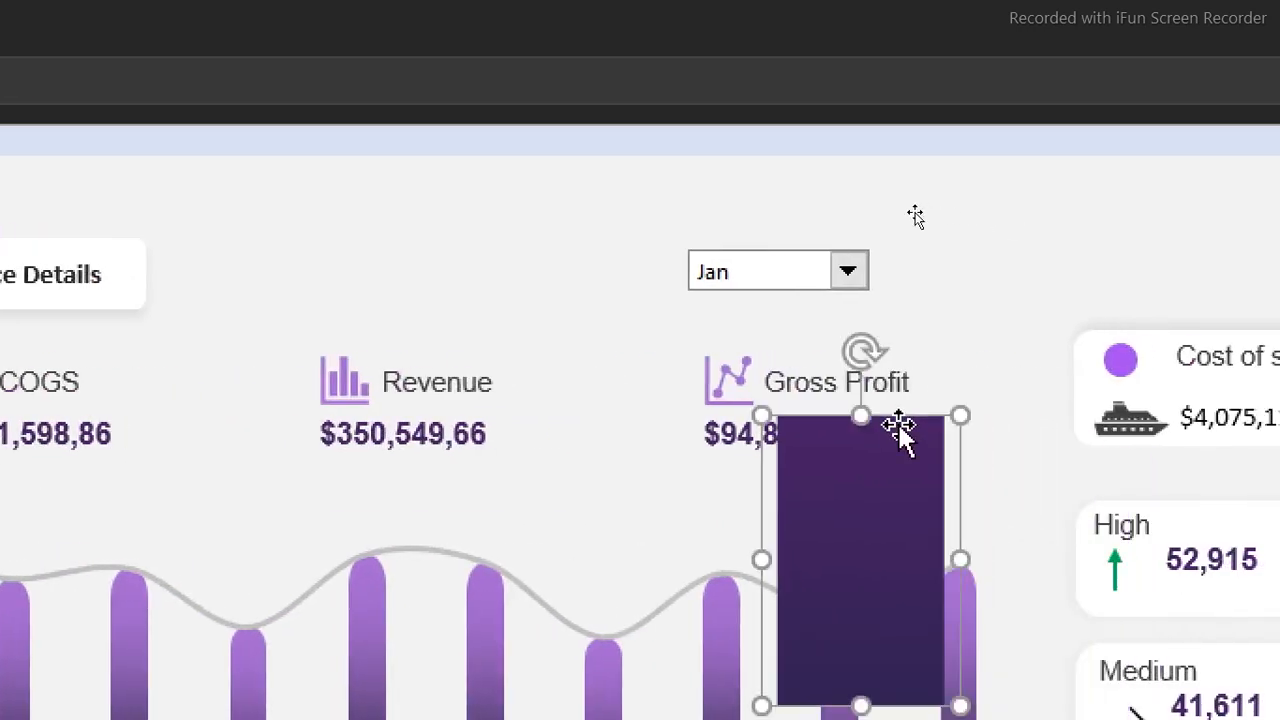
click(847, 270)
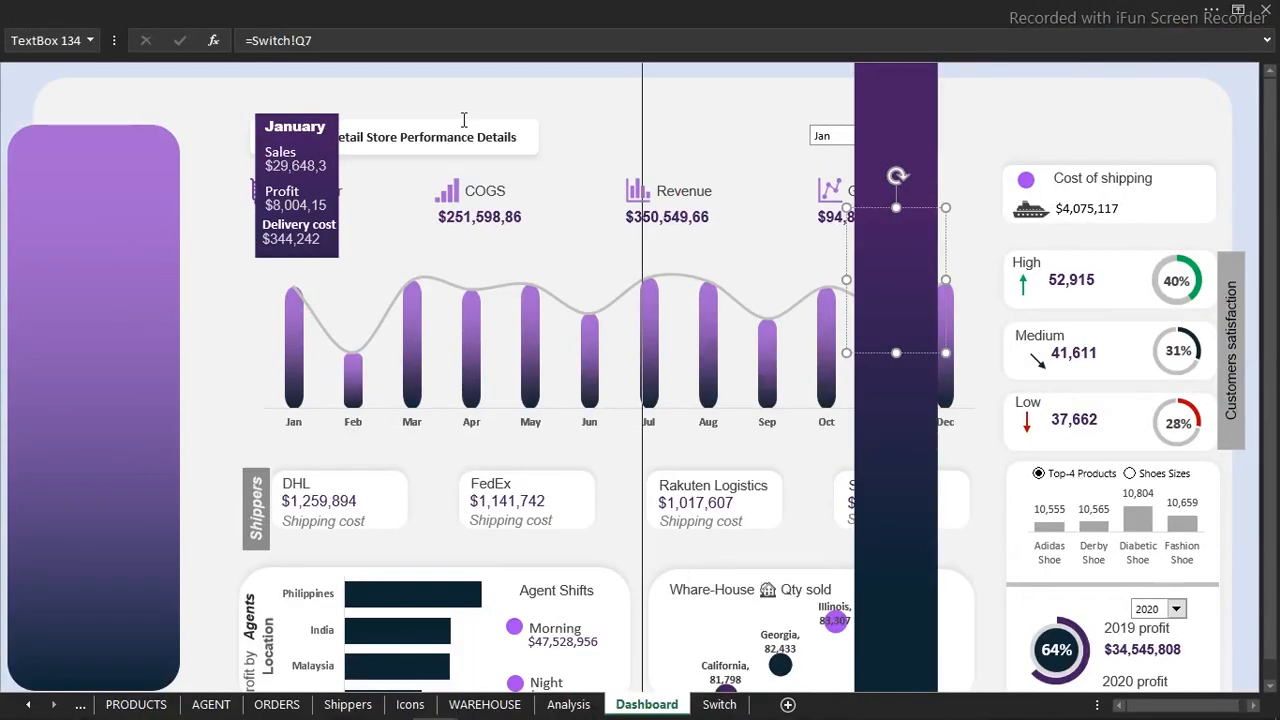
click(25, 88)
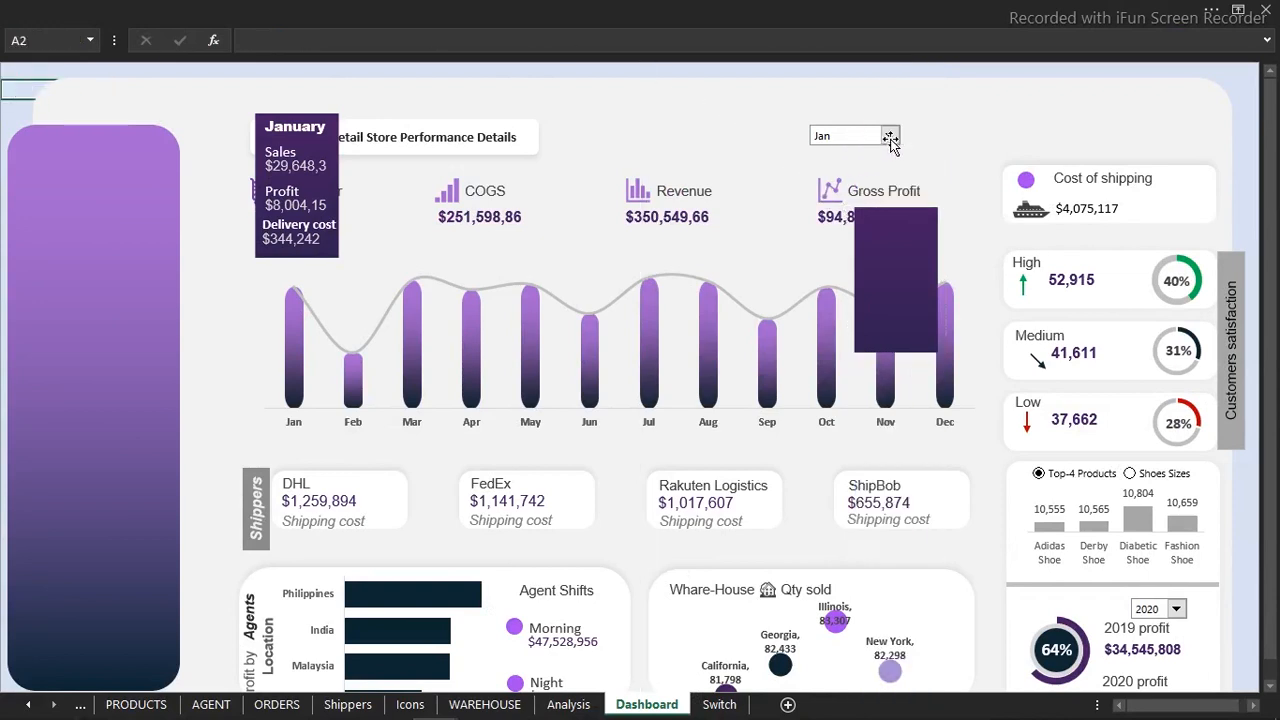
click(900, 214)
drag(915, 218, 310, 348)
- Set the month selector to Feb and move the February tooltip text group over the Oct column of the chart
click(885, 138)
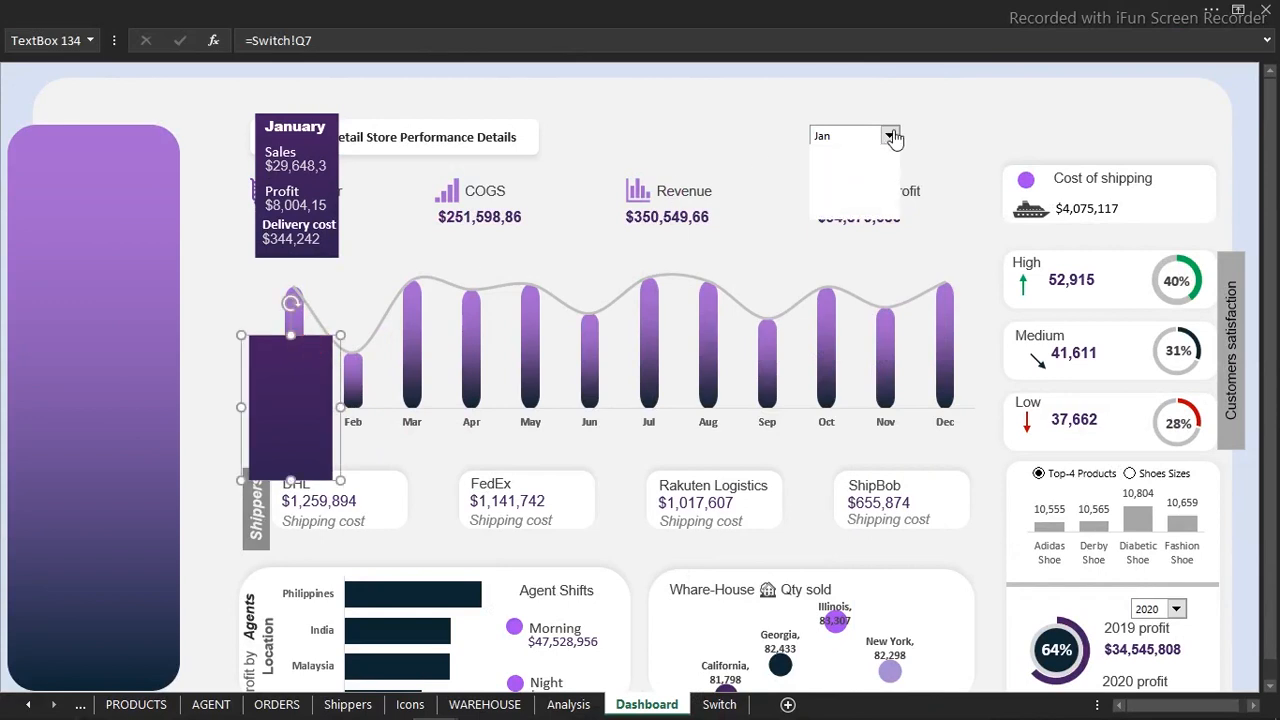
click(848, 167)
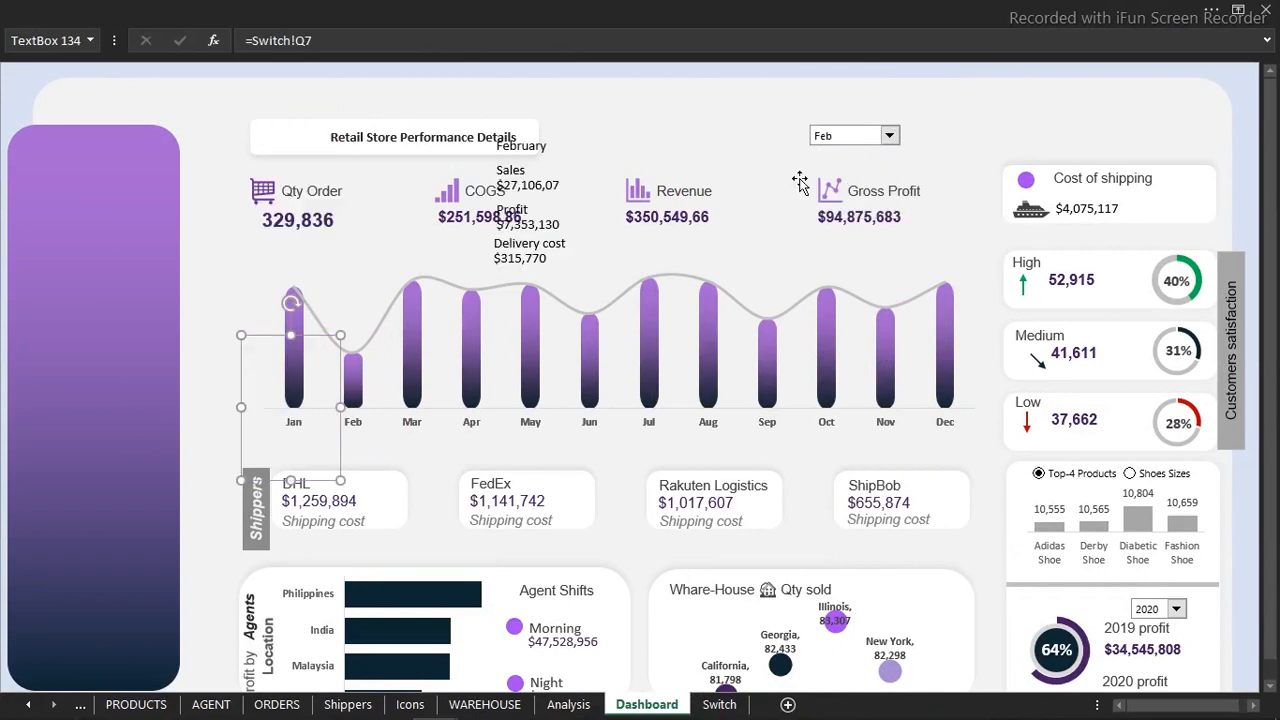
click(568, 189)
drag(590, 185, 888, 351)
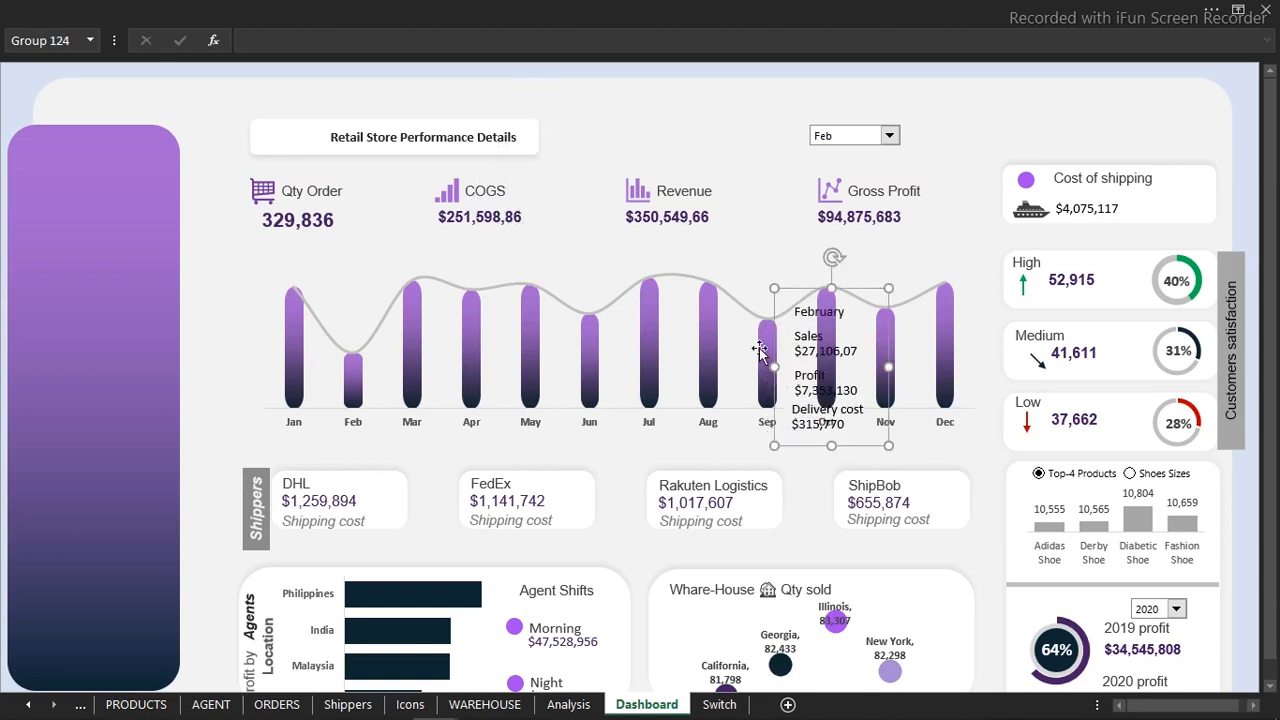
- Set the month selector back to Jan and relink the separate background box to cell Q8 of the Switch sheet
click(889, 137)
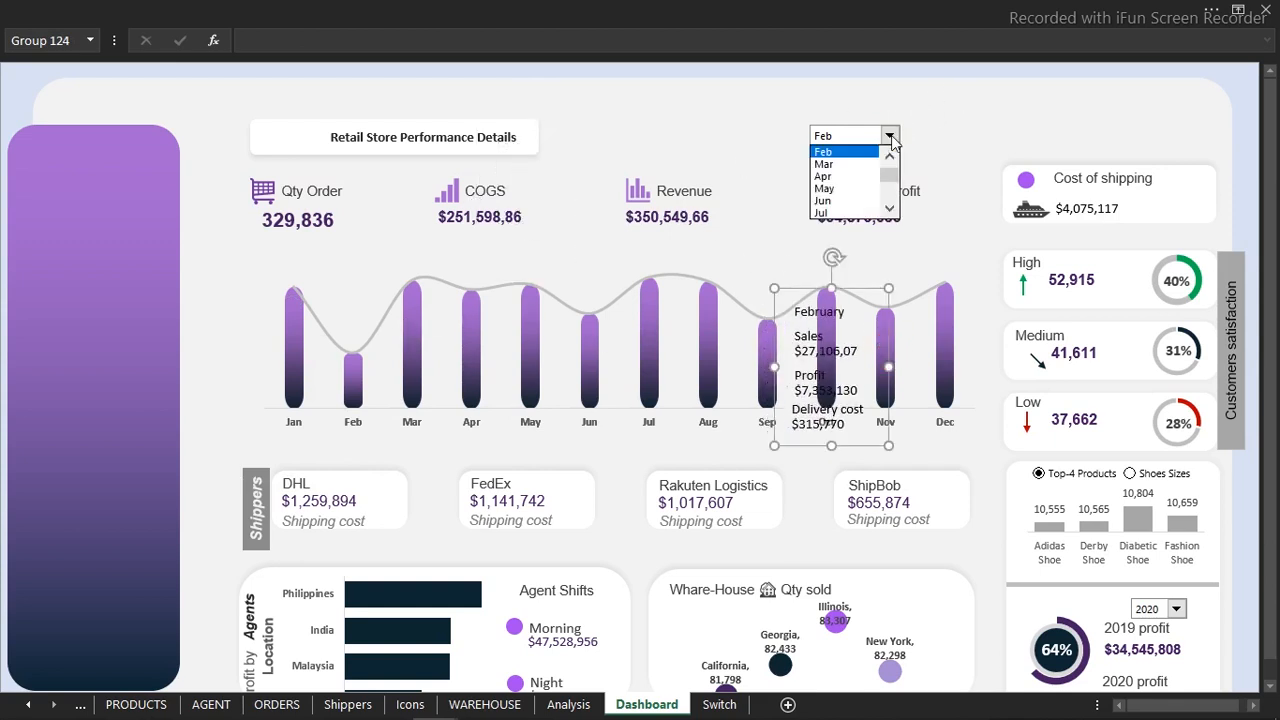
click(890, 157)
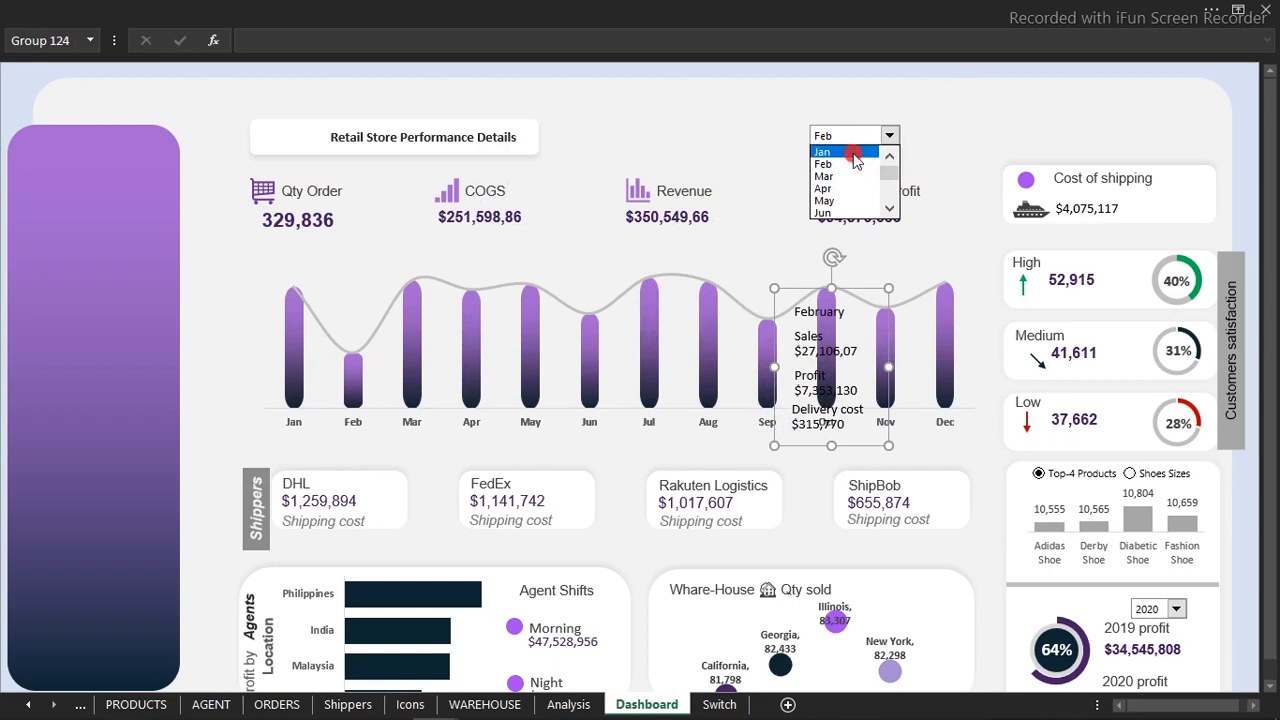
click(858, 152)
click(321, 352)
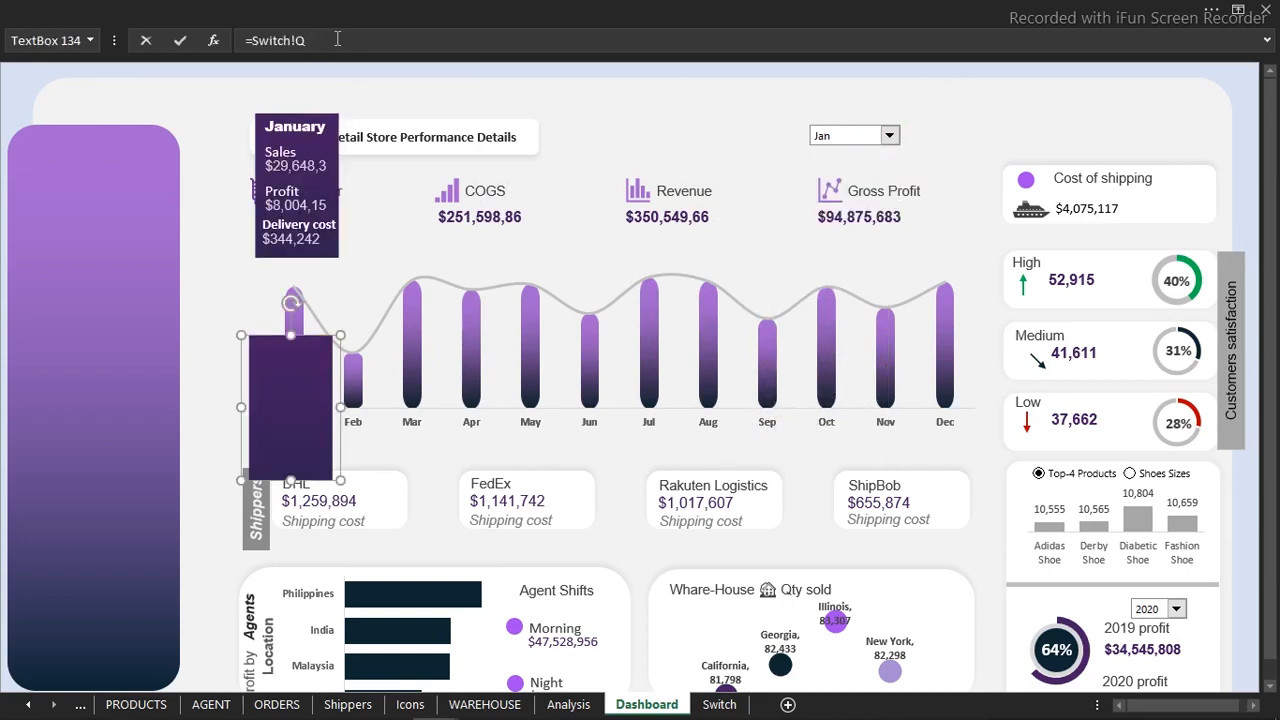
key(Return)
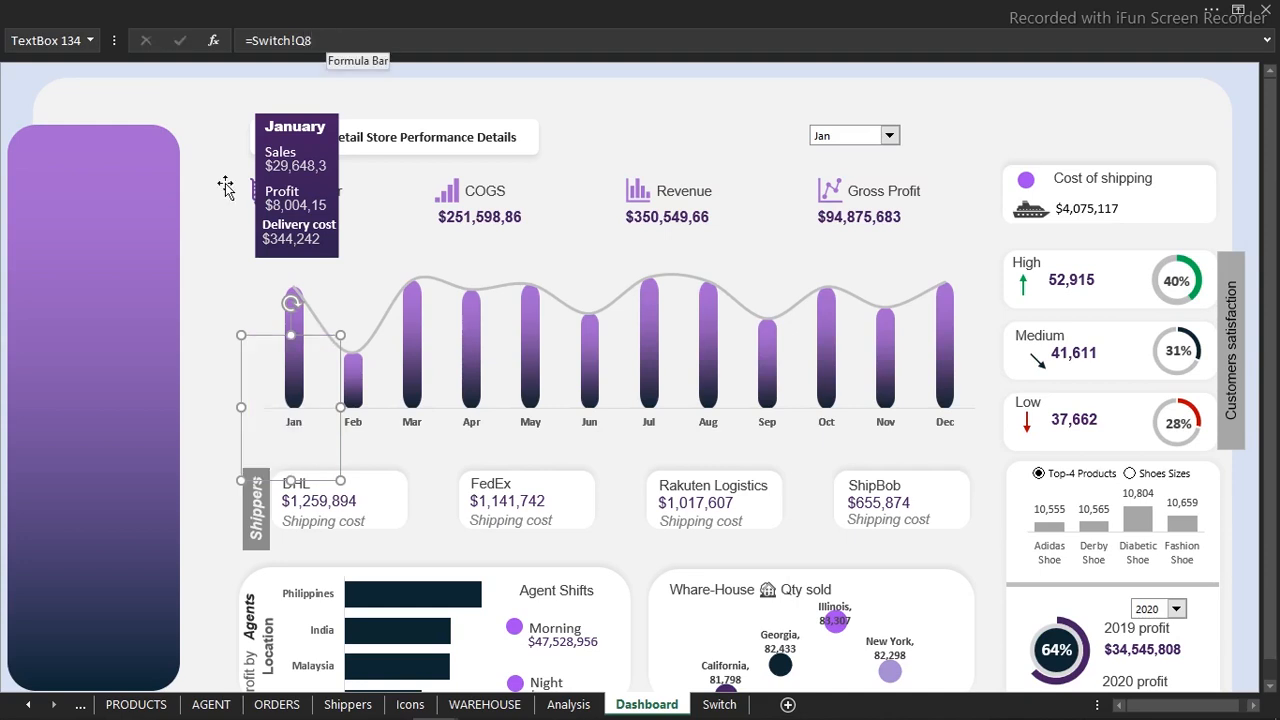
- Shift the relinked background box to the Feb column and choose Feb in the month selector
drag(342, 430, 432, 448)
click(888, 137)
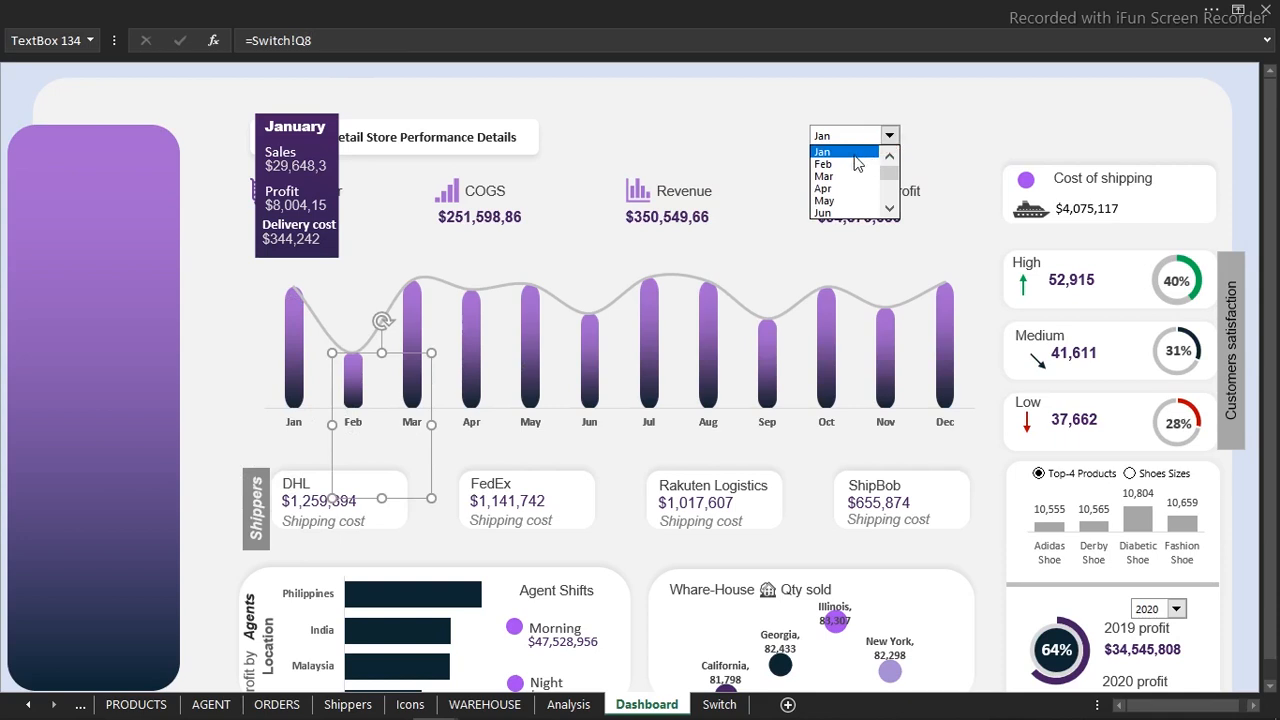
click(848, 166)
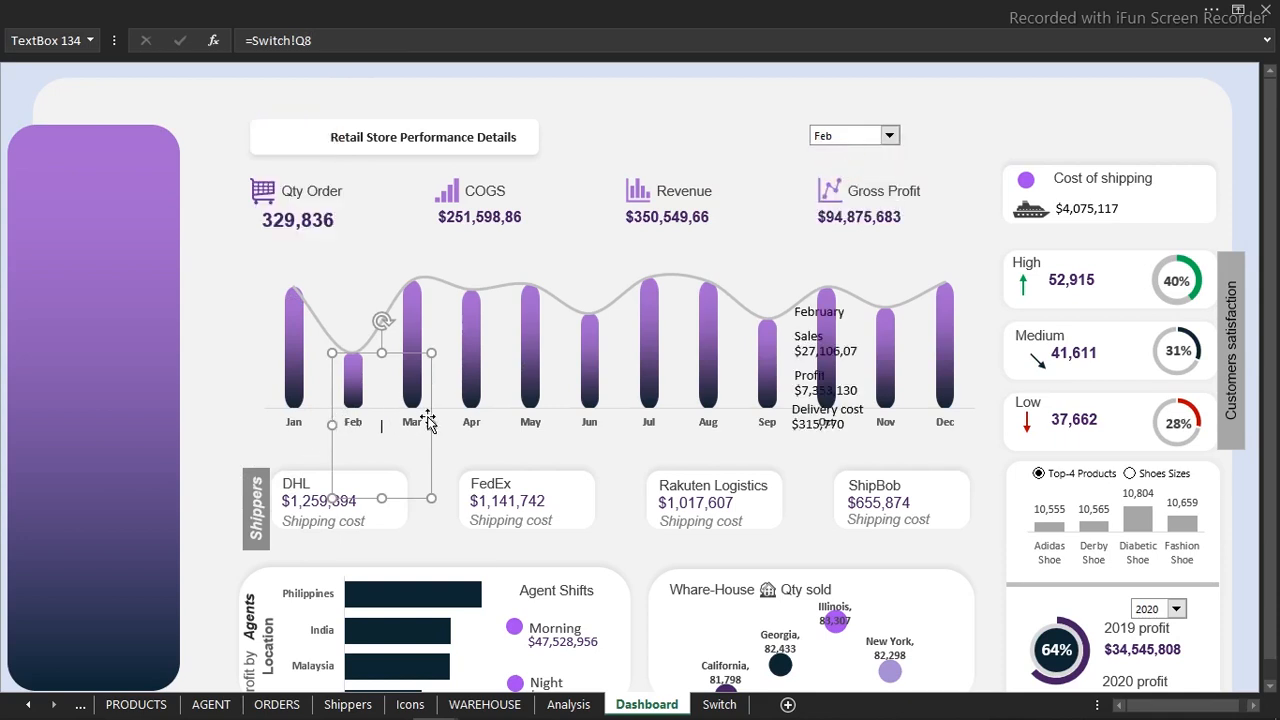
- Set the font size of the February background text box to 883 so its character fills the box
click(448, 9)
click(205, 81)
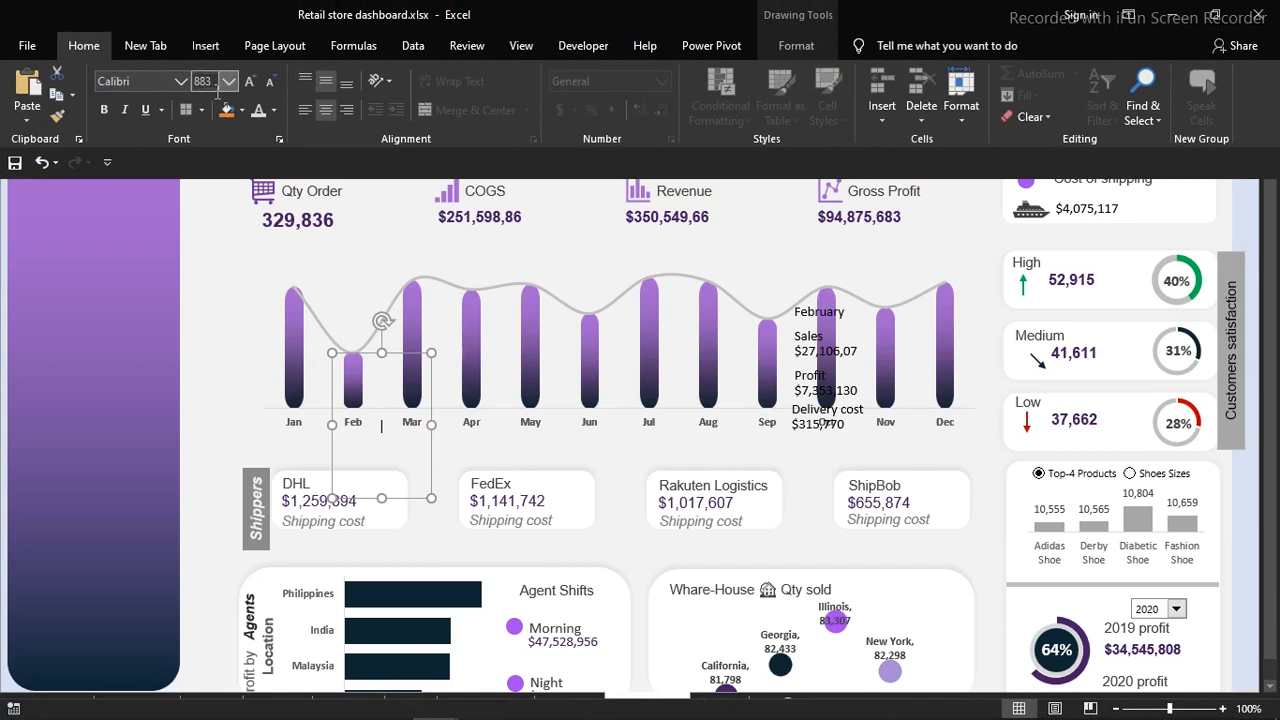
click(3, 258)
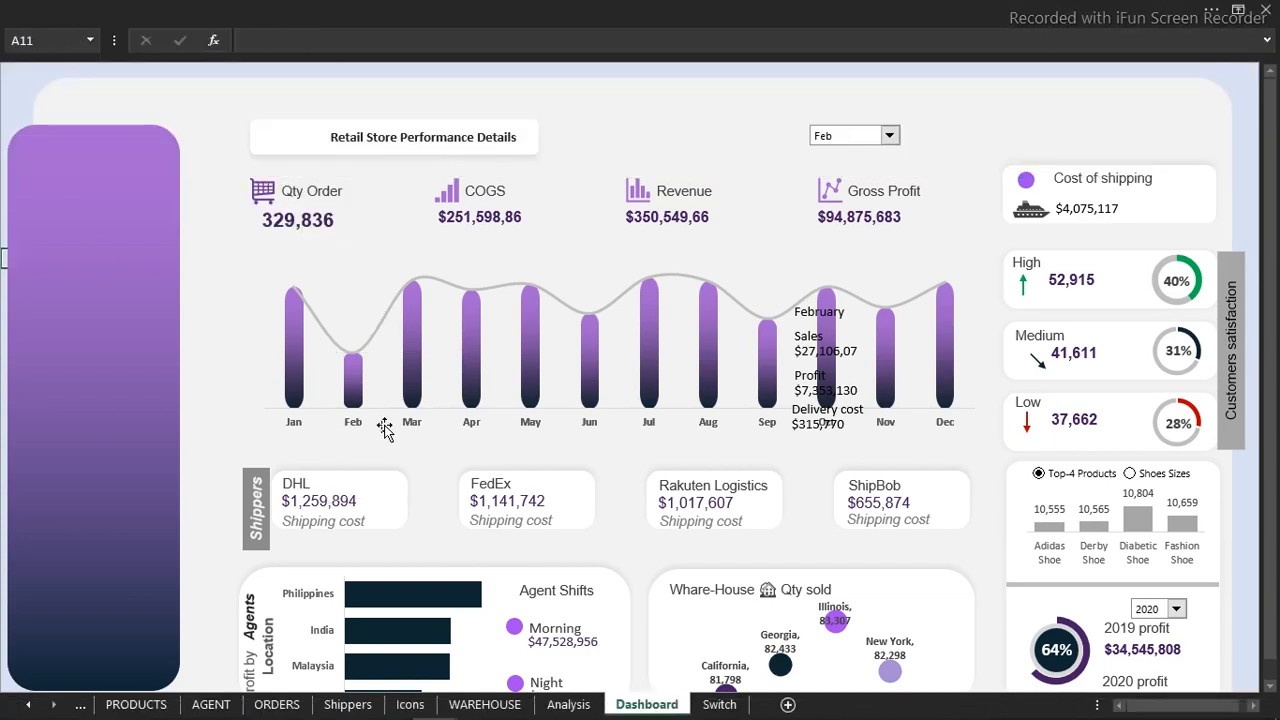
click(383, 424)
click(450, 8)
click(201, 81)
text(8)
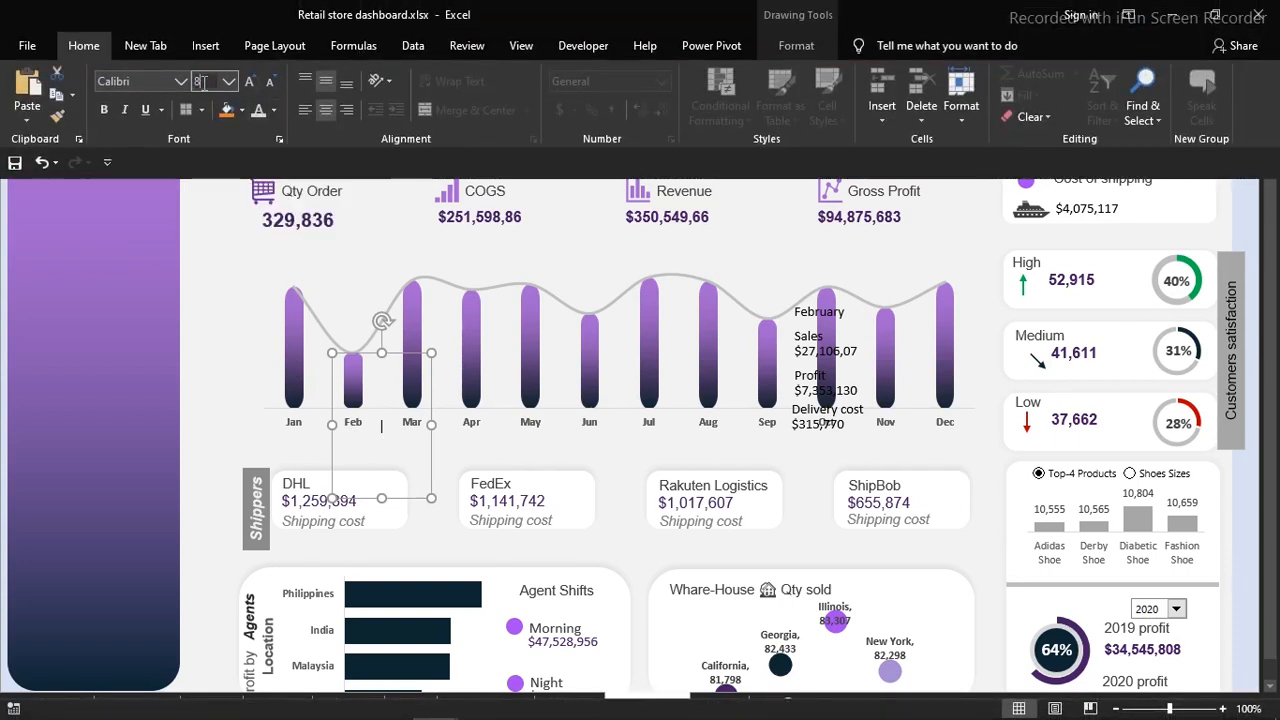
text(83)
key(Return)
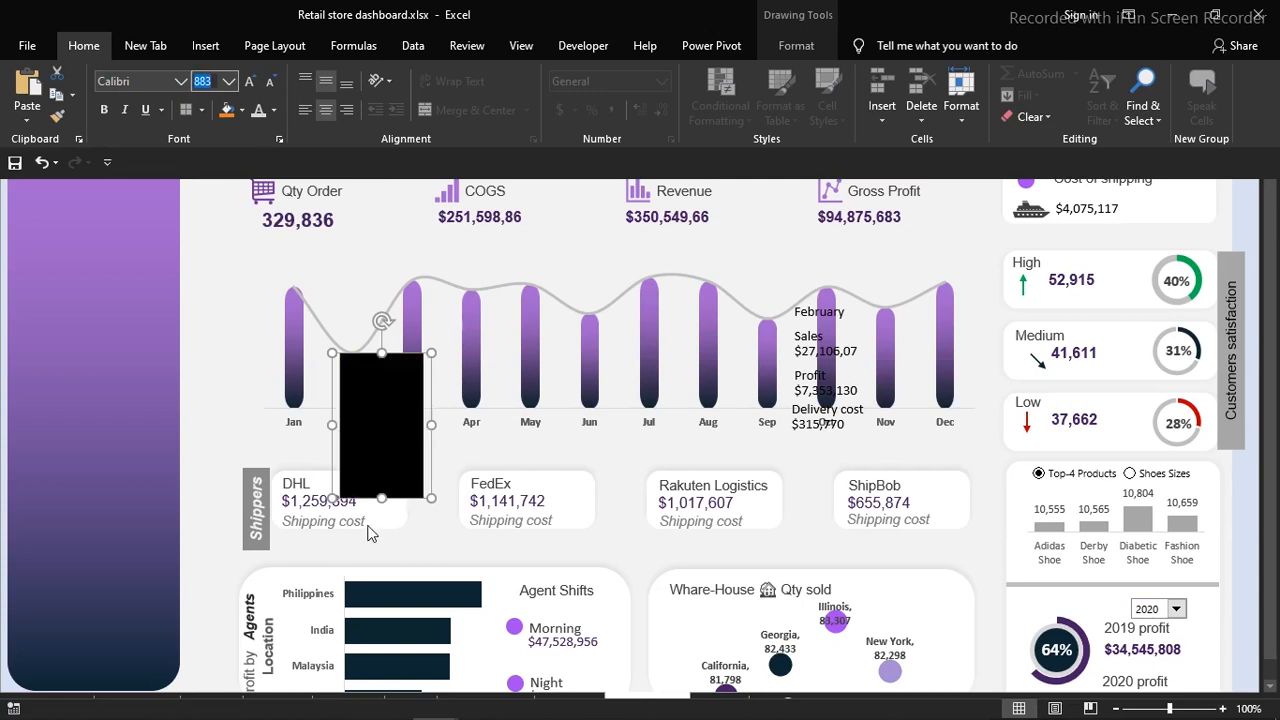
- Apply the dark purple gradient text fill to the February background box and close the shape formatting
click(387, 459)
key(ctrl+1)
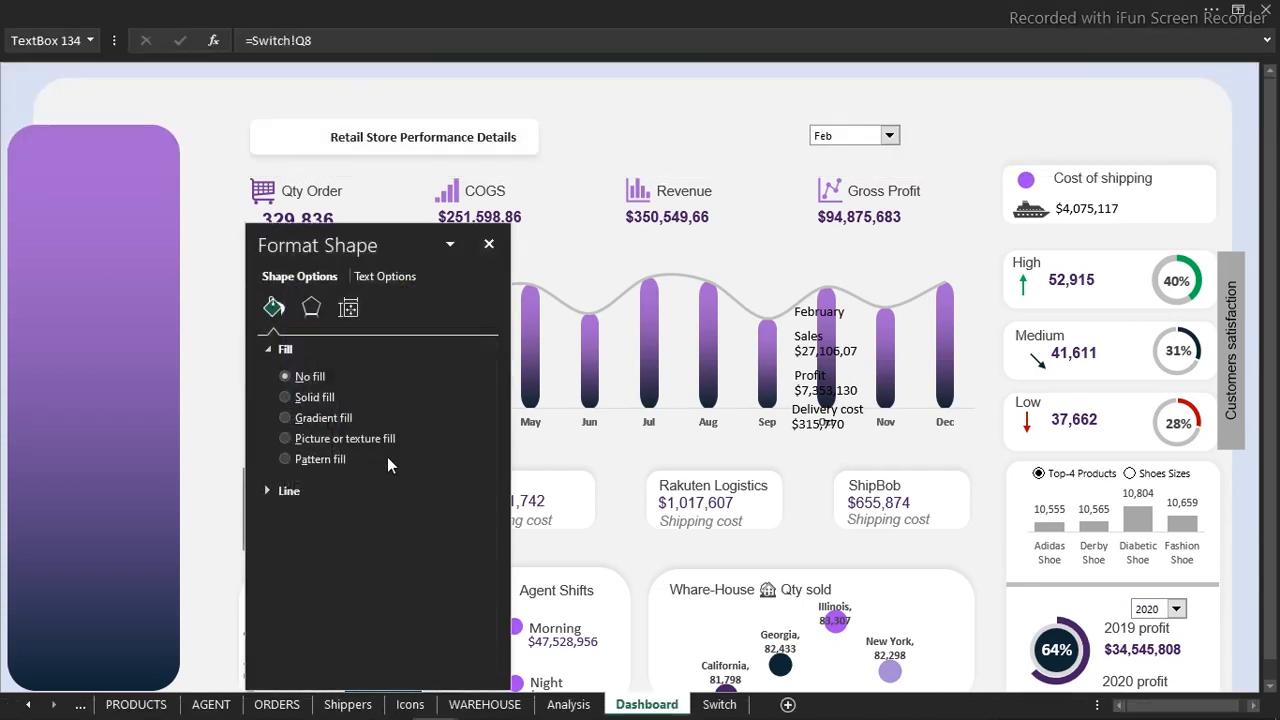
drag(366, 251, 827, 220)
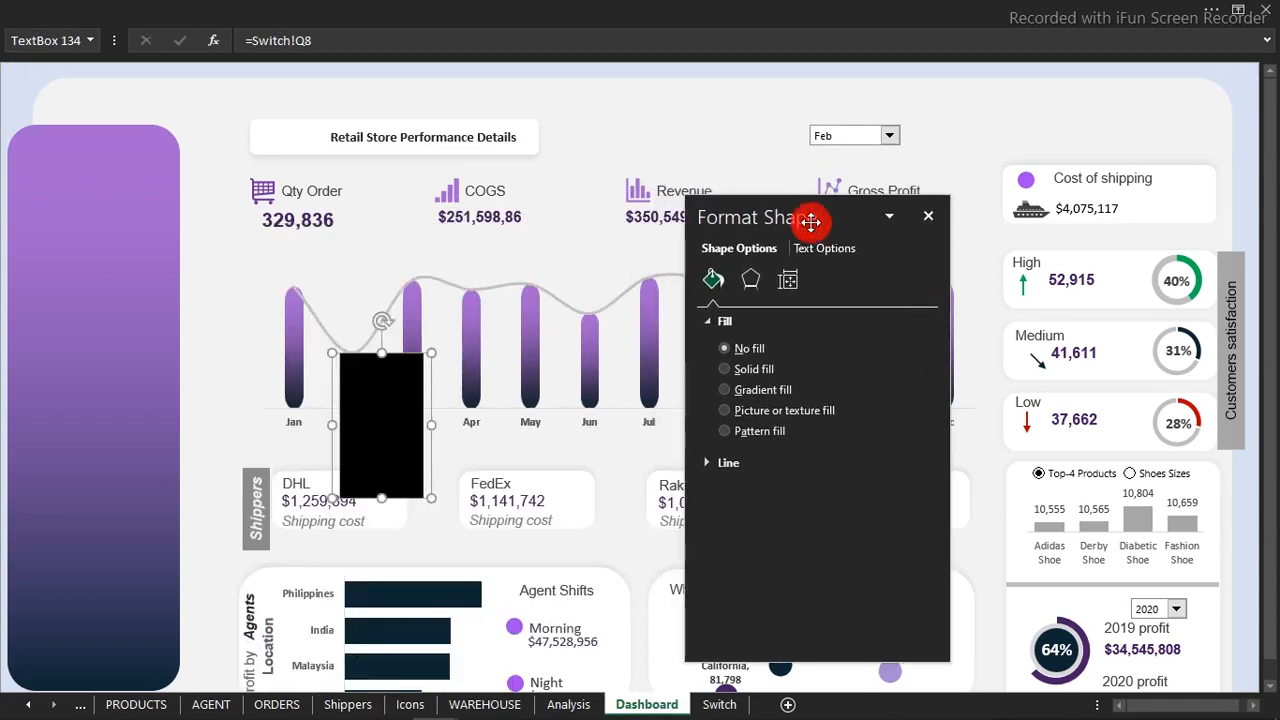
click(842, 248)
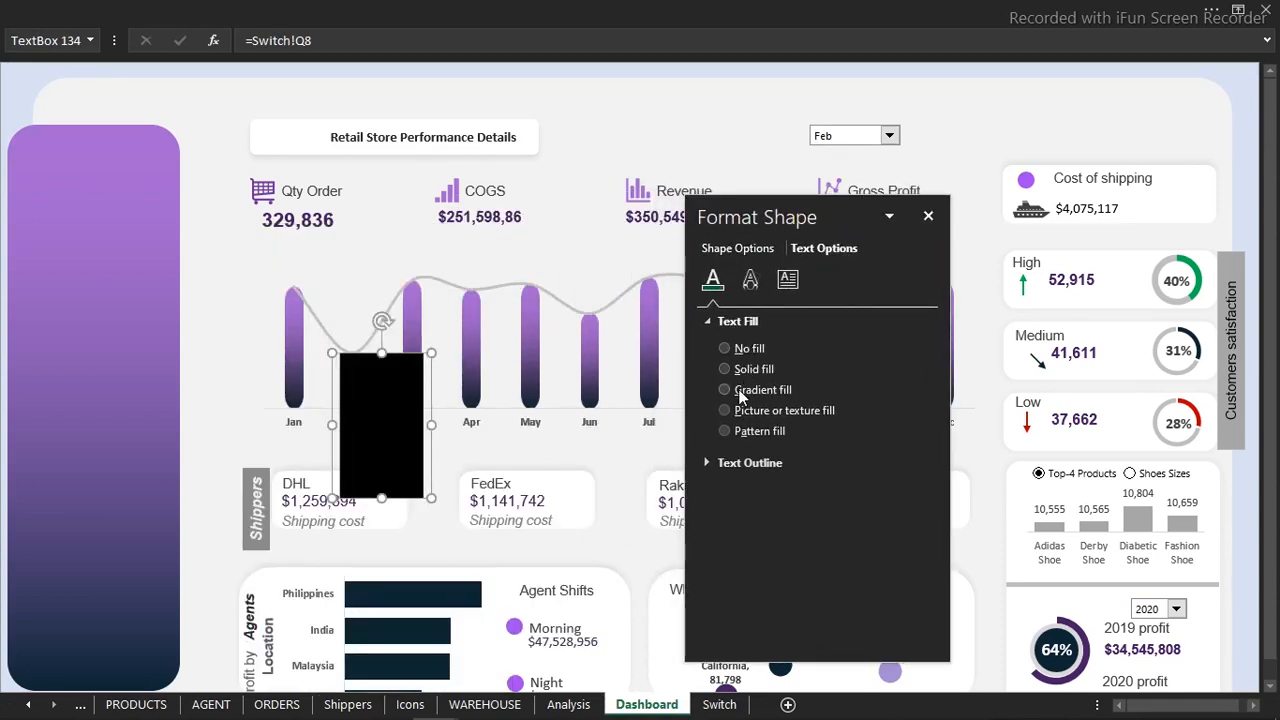
click(740, 390)
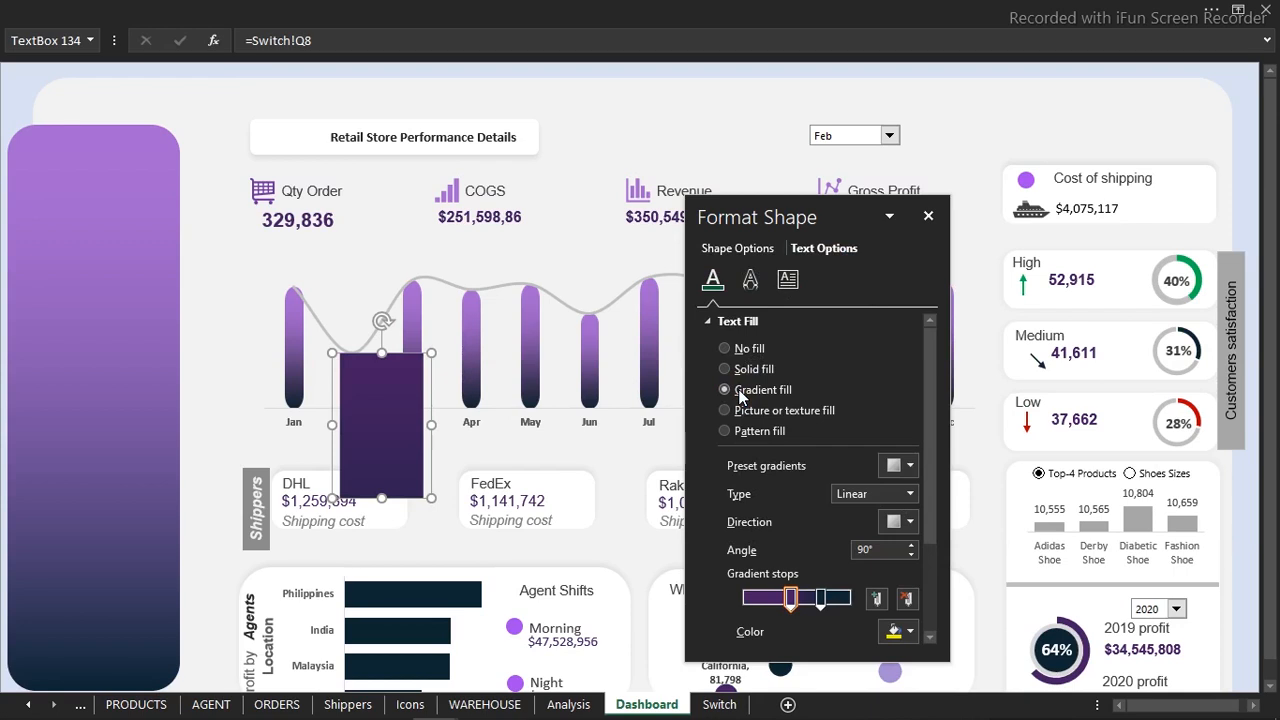
click(928, 216)
- Place the February tooltip text group in front of the purple background box beside the Feb column
click(818, 418)
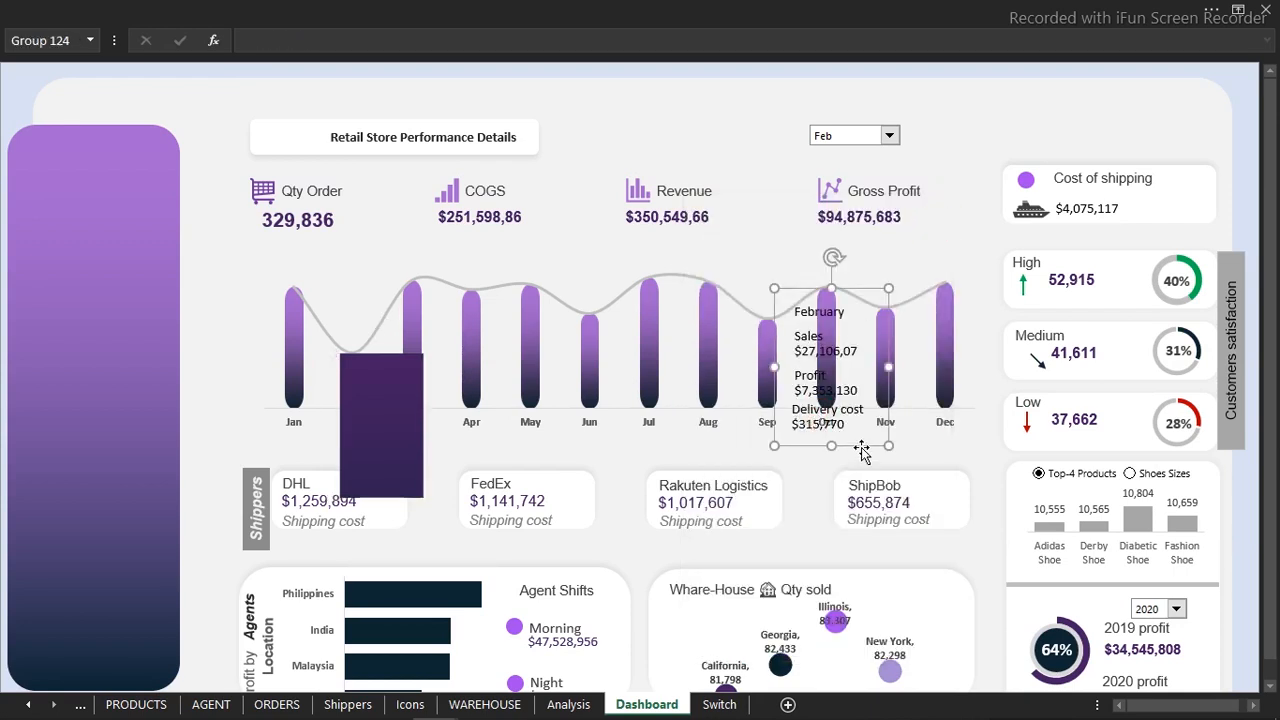
drag(862, 449, 600, 474)
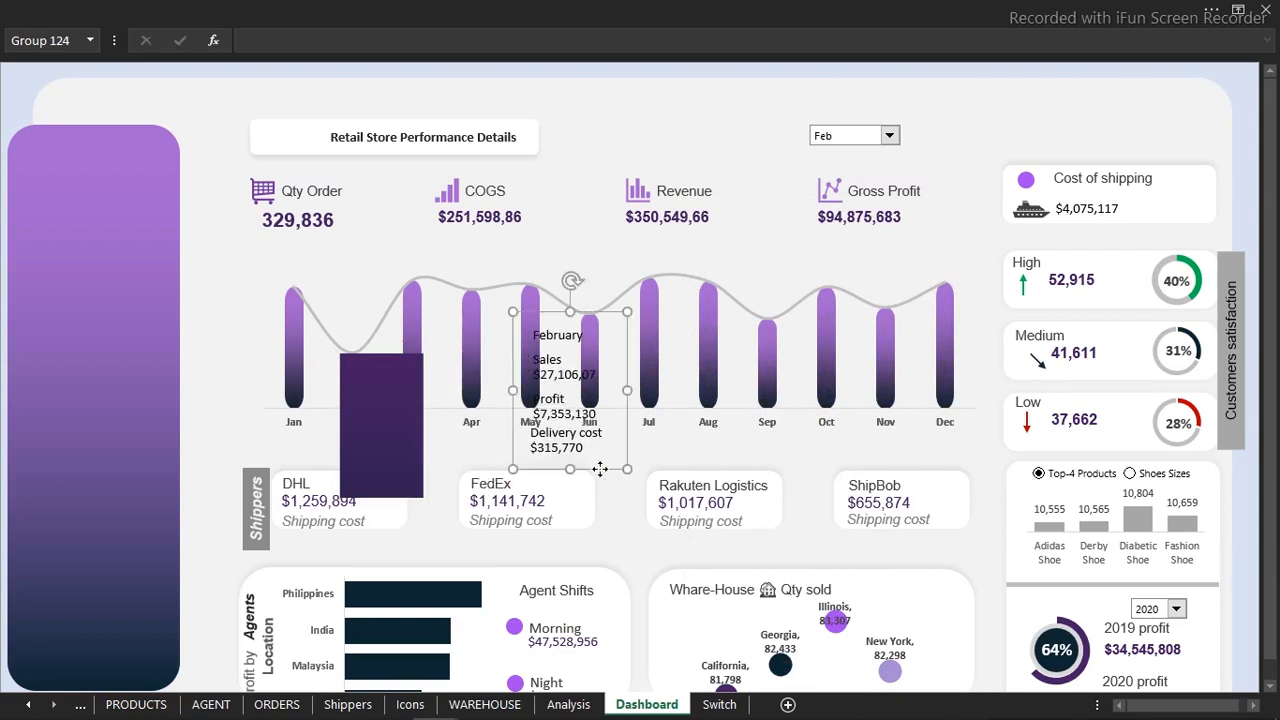
right_click(600, 474)
click(657, 314)
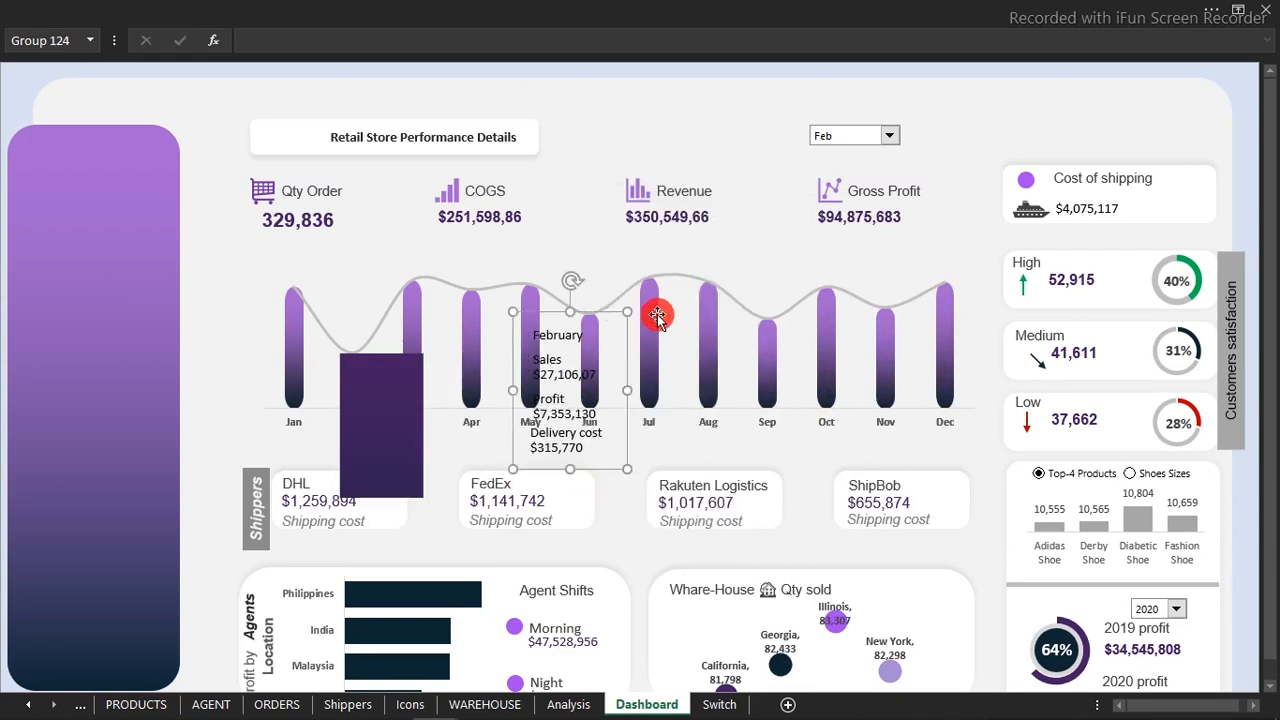
drag(600, 470, 417, 510)
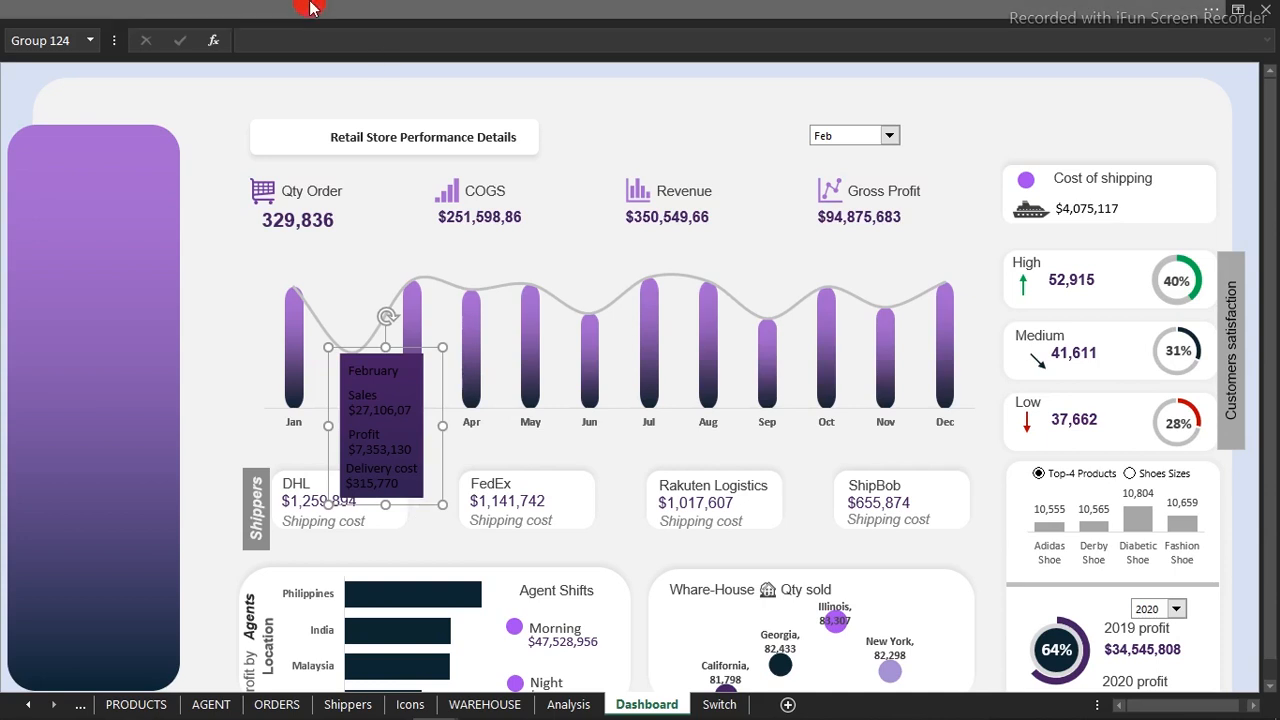
- Colour the February tooltip text light grey and shift the text group partly off the background toward the Apr column
click(320, 12)
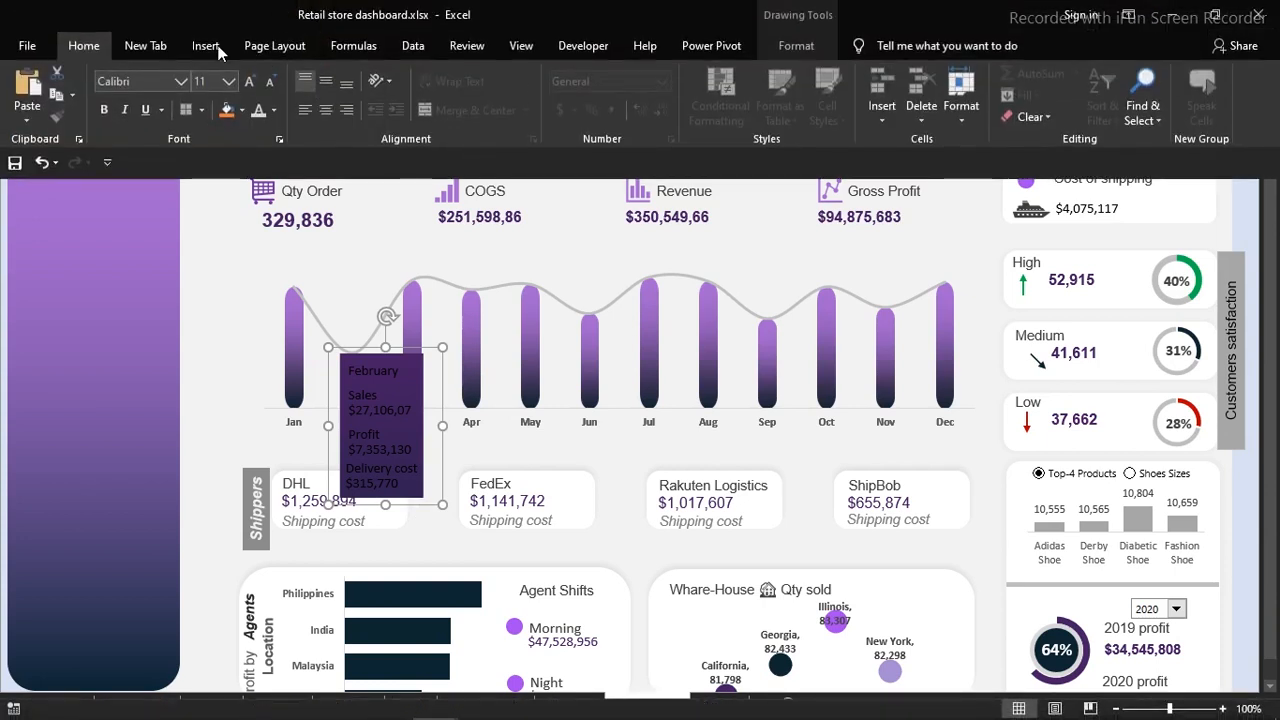
click(275, 112)
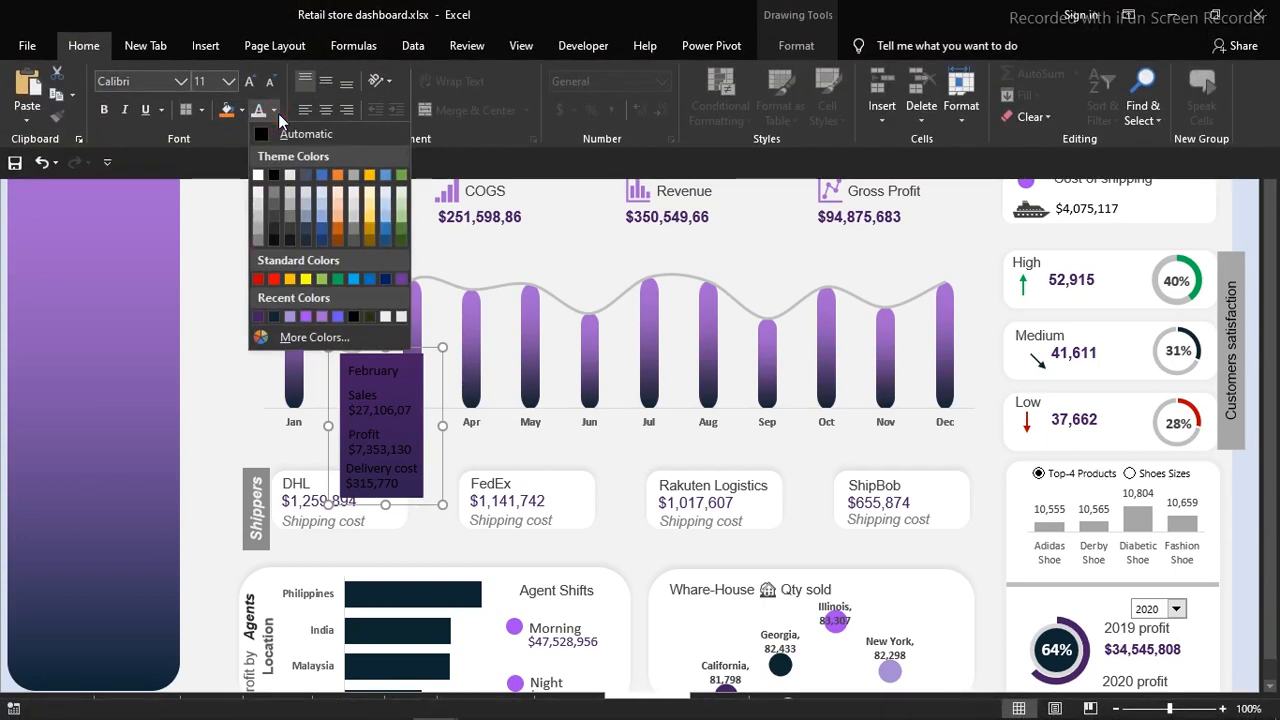
click(259, 205)
key(ctrl+shift+F1)
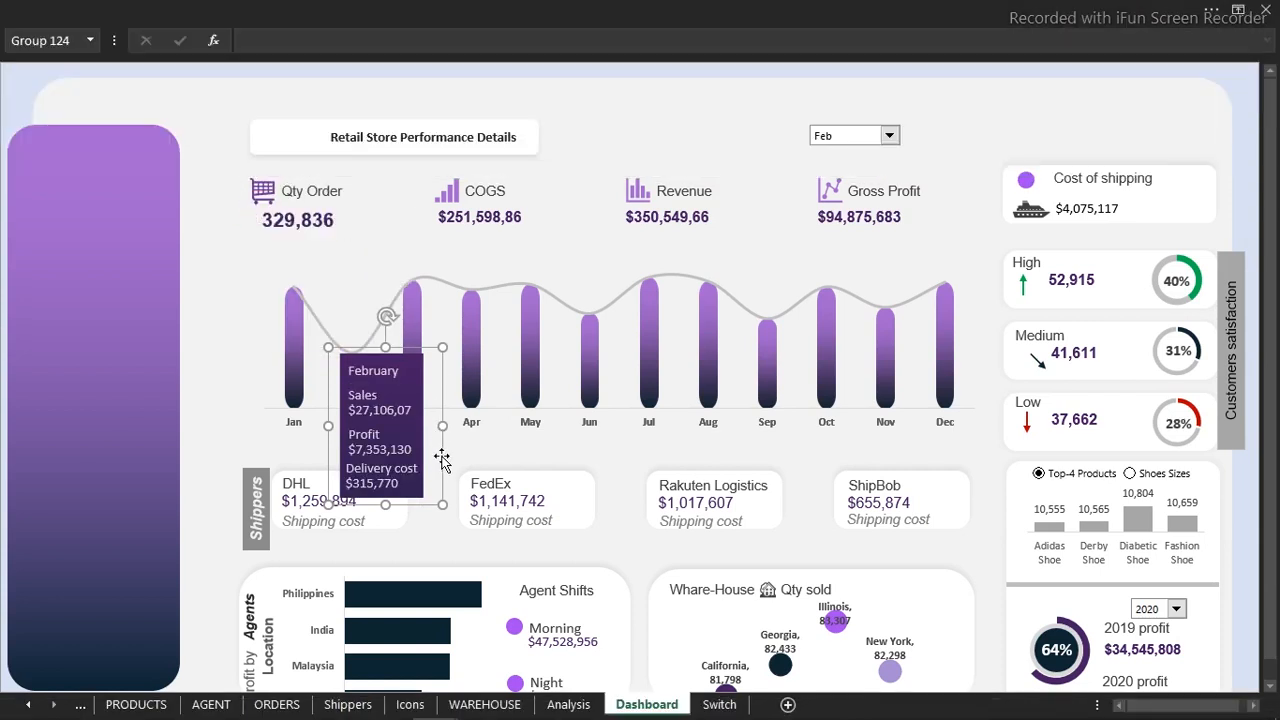
drag(442, 459, 493, 457)
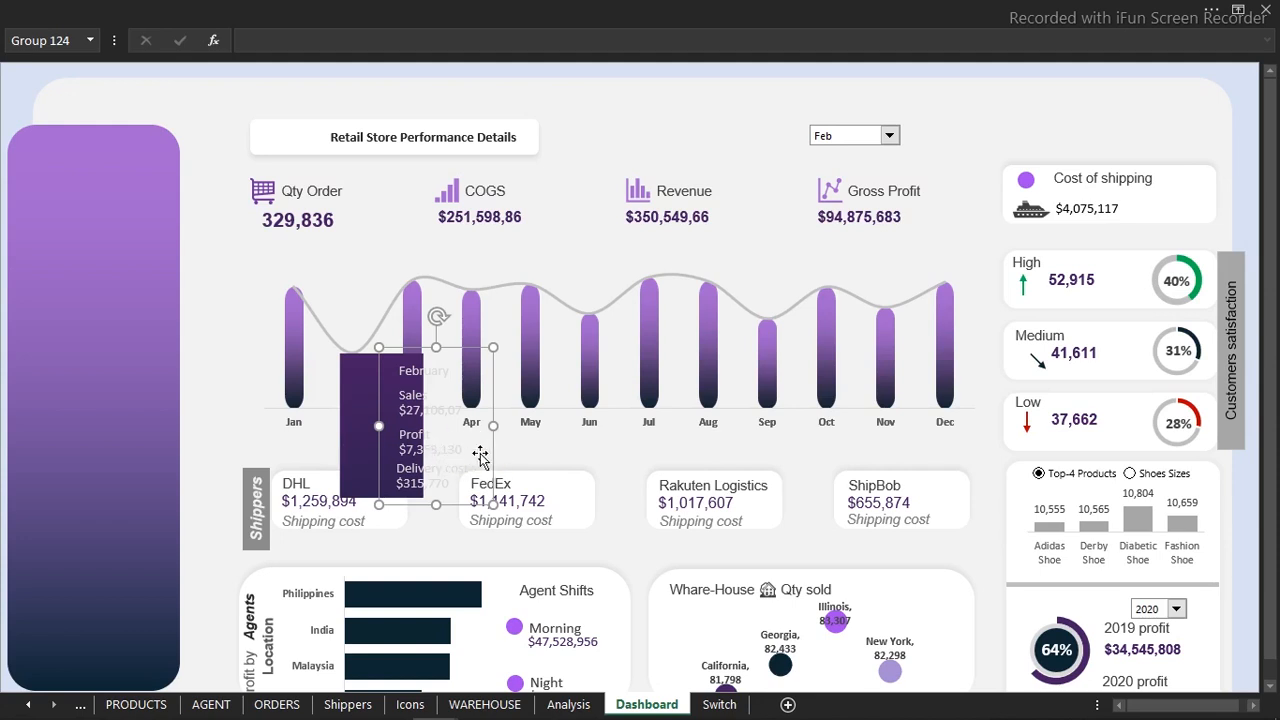
- Place the February text group over its purple box and set the month title in white Arial Black, widening its text box to fit
drag(488, 455, 437, 455)
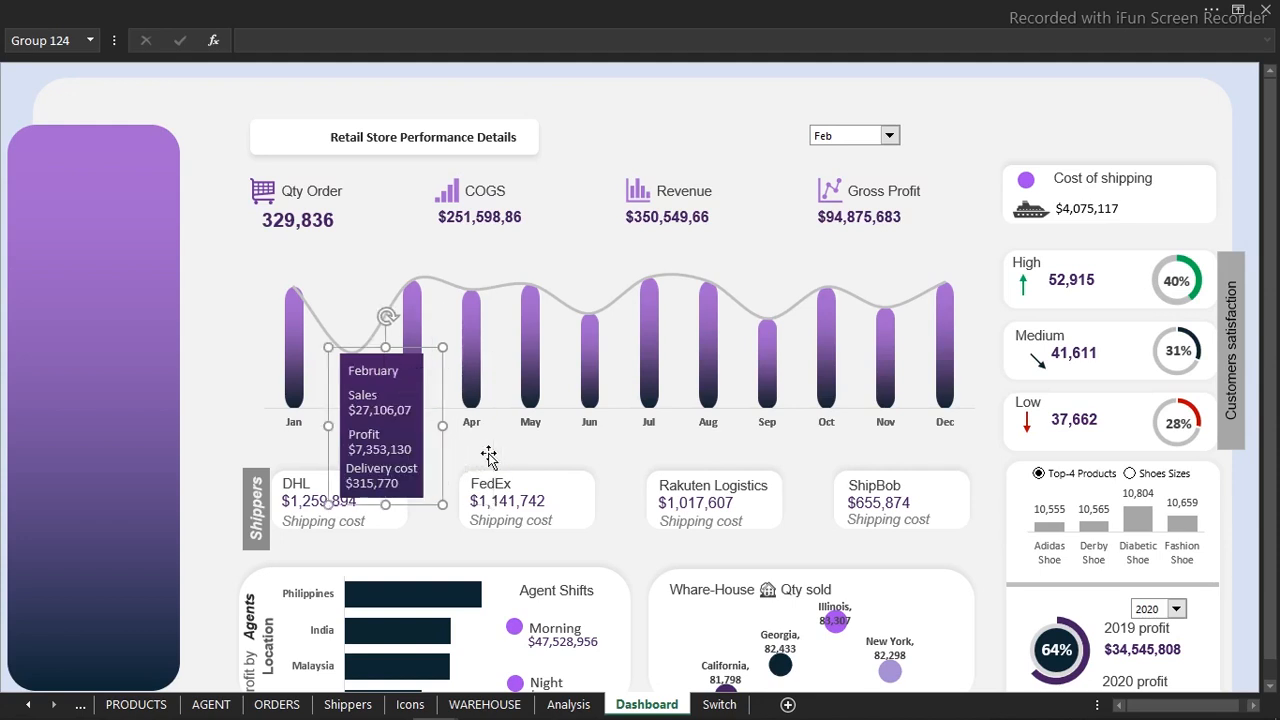
click(391, 376)
click(329, 7)
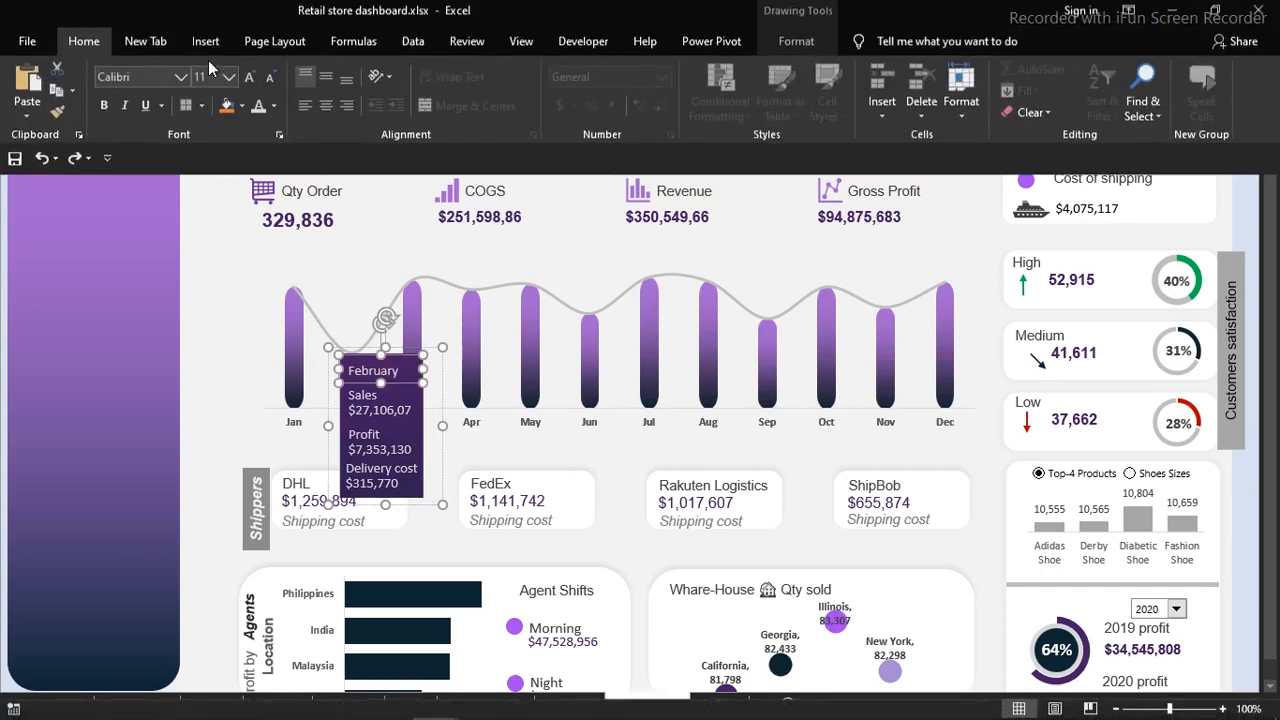
click(182, 81)
drag(351, 165, 350, 122)
click(172, 216)
click(274, 111)
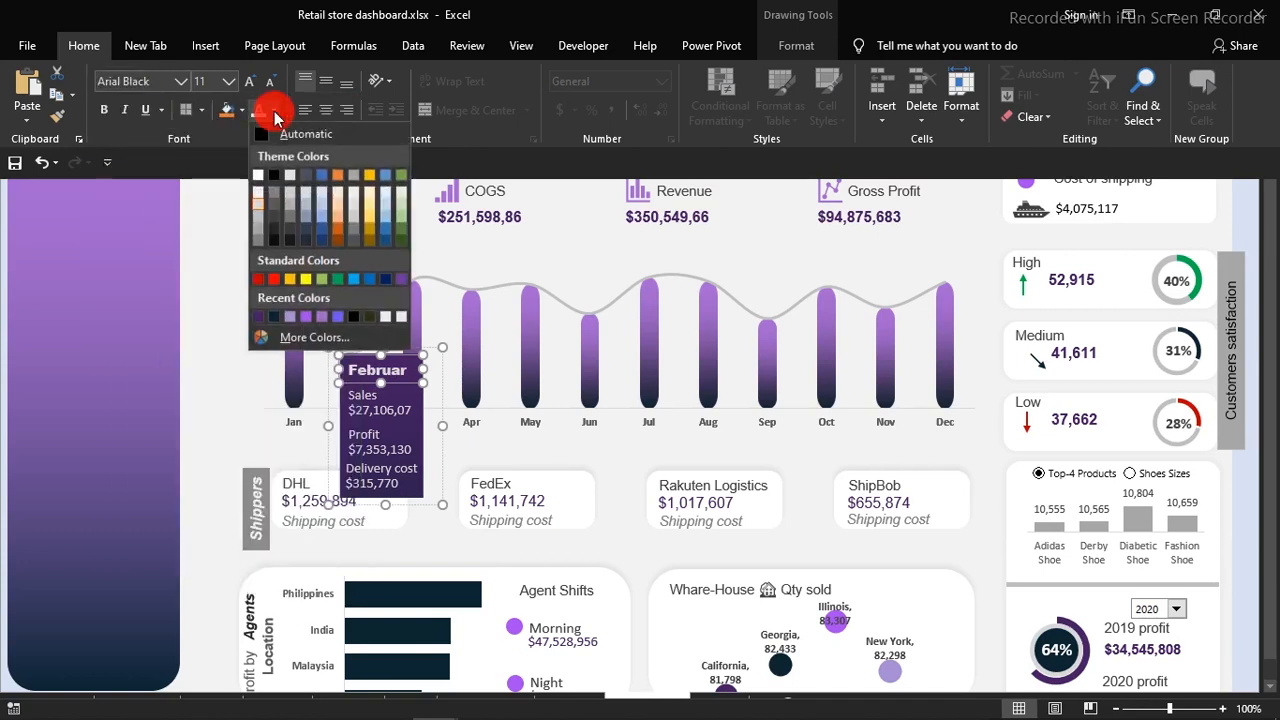
click(259, 176)
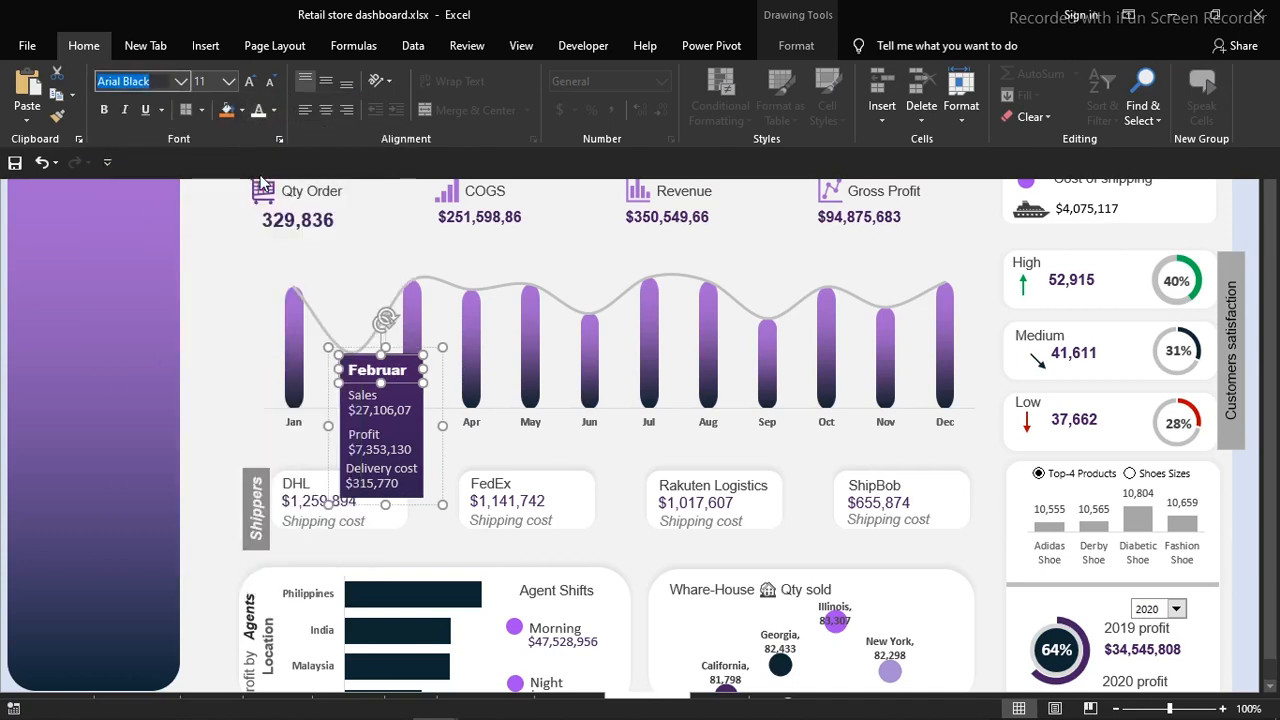
drag(422, 371, 427, 371)
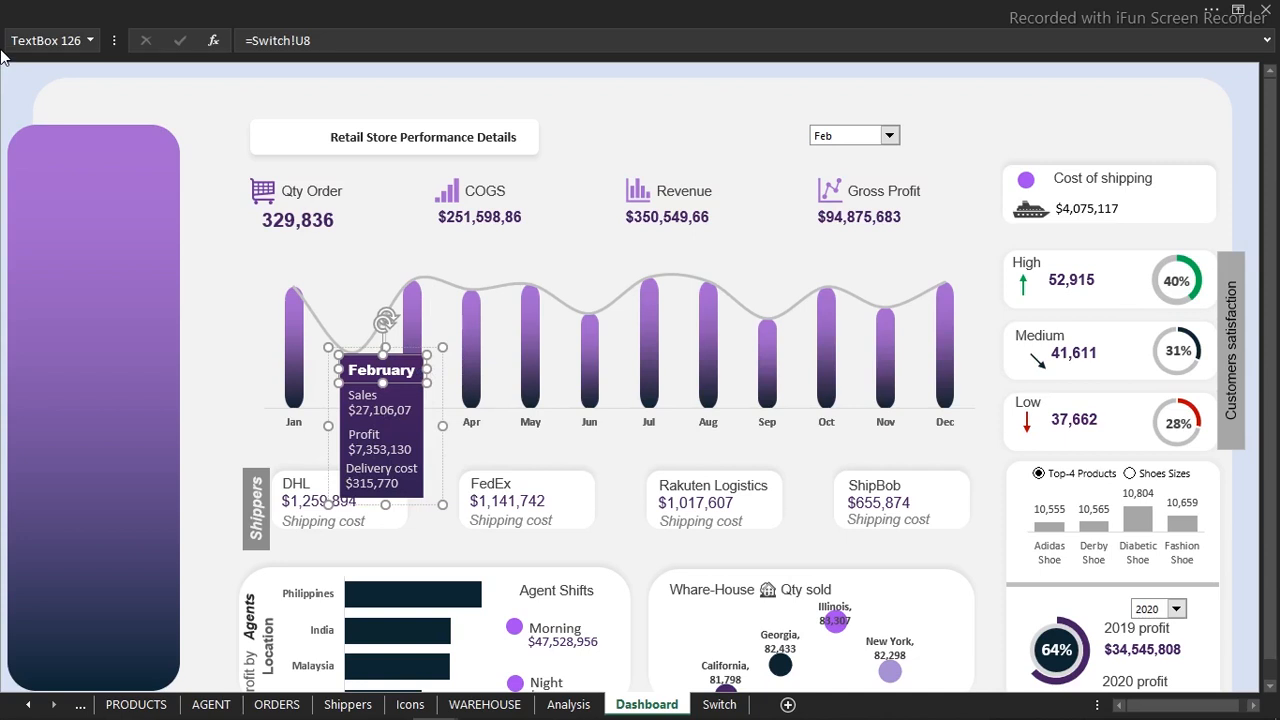
- Left-align the February text group with its purple background box and group the two together
click(446, 457)
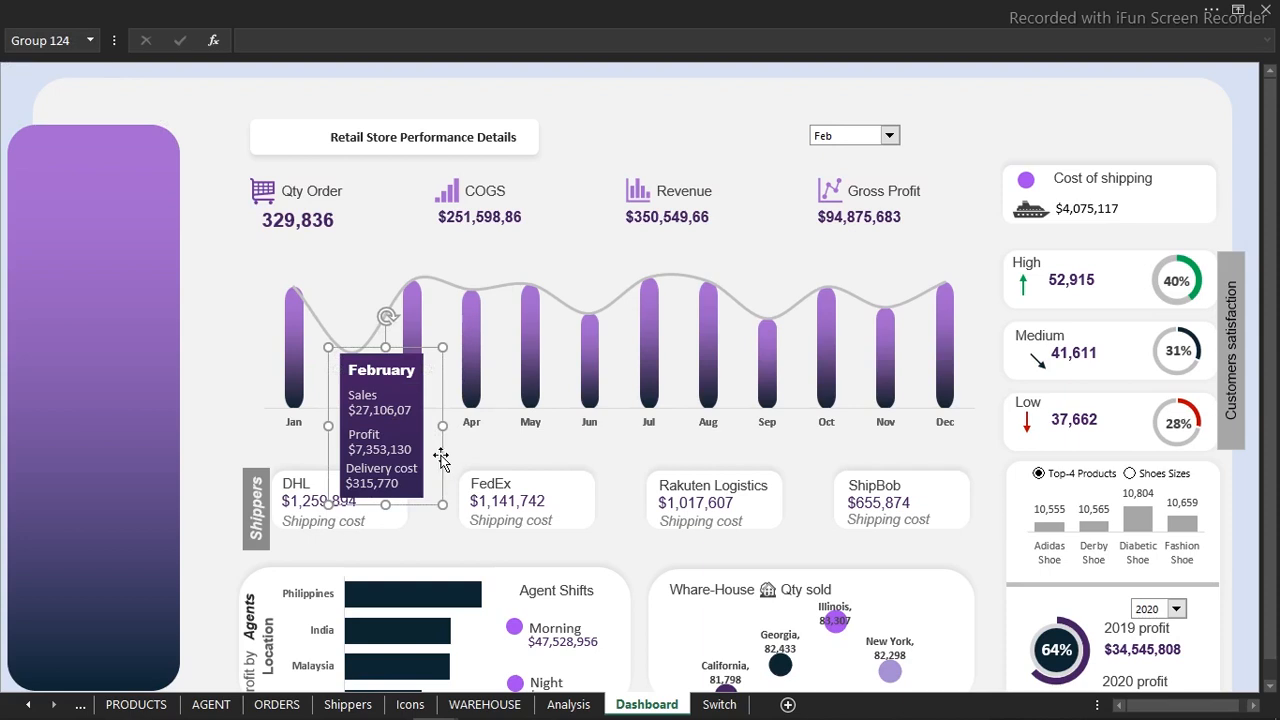
drag(442, 455, 477, 449)
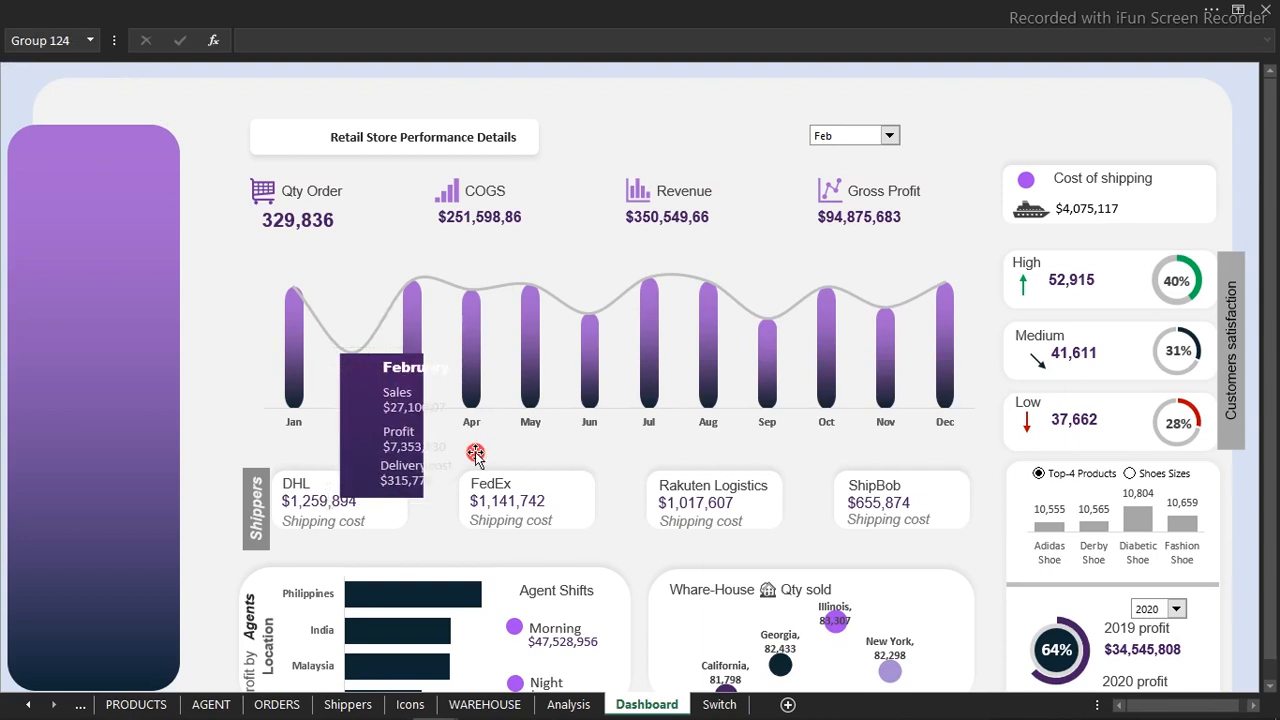
ctrl+click(350, 446)
click(855, 8)
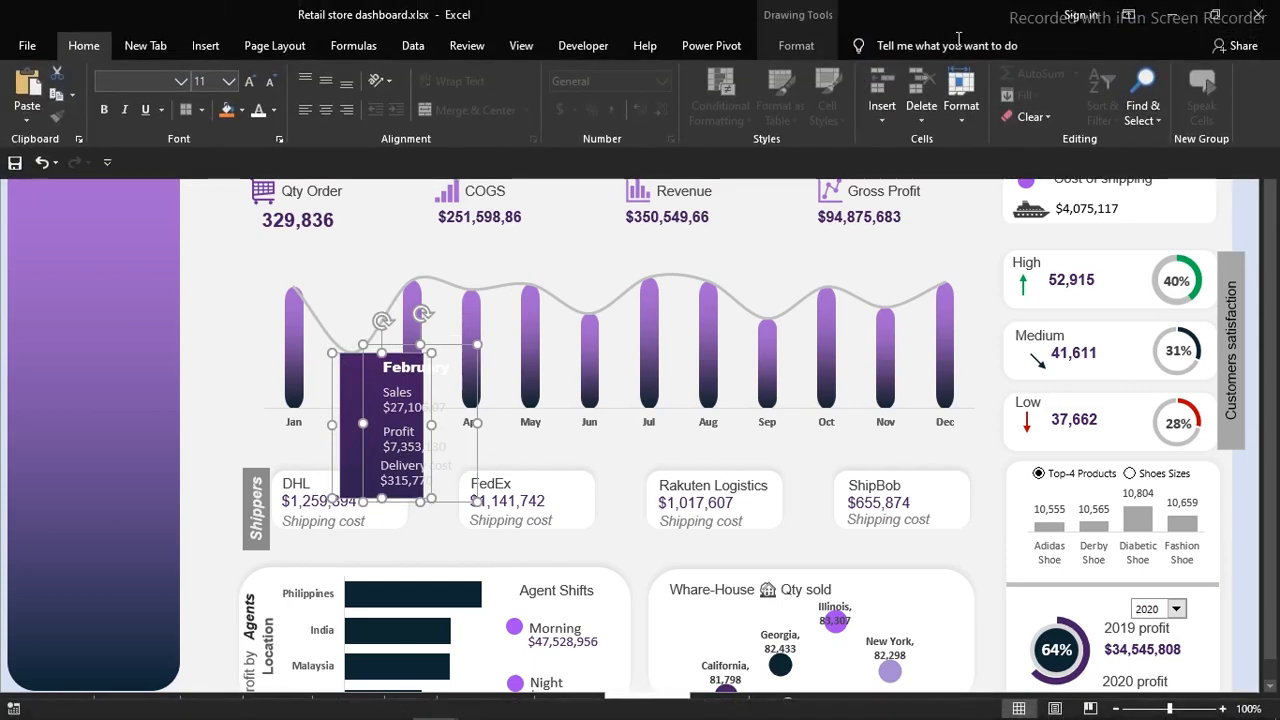
click(798, 45)
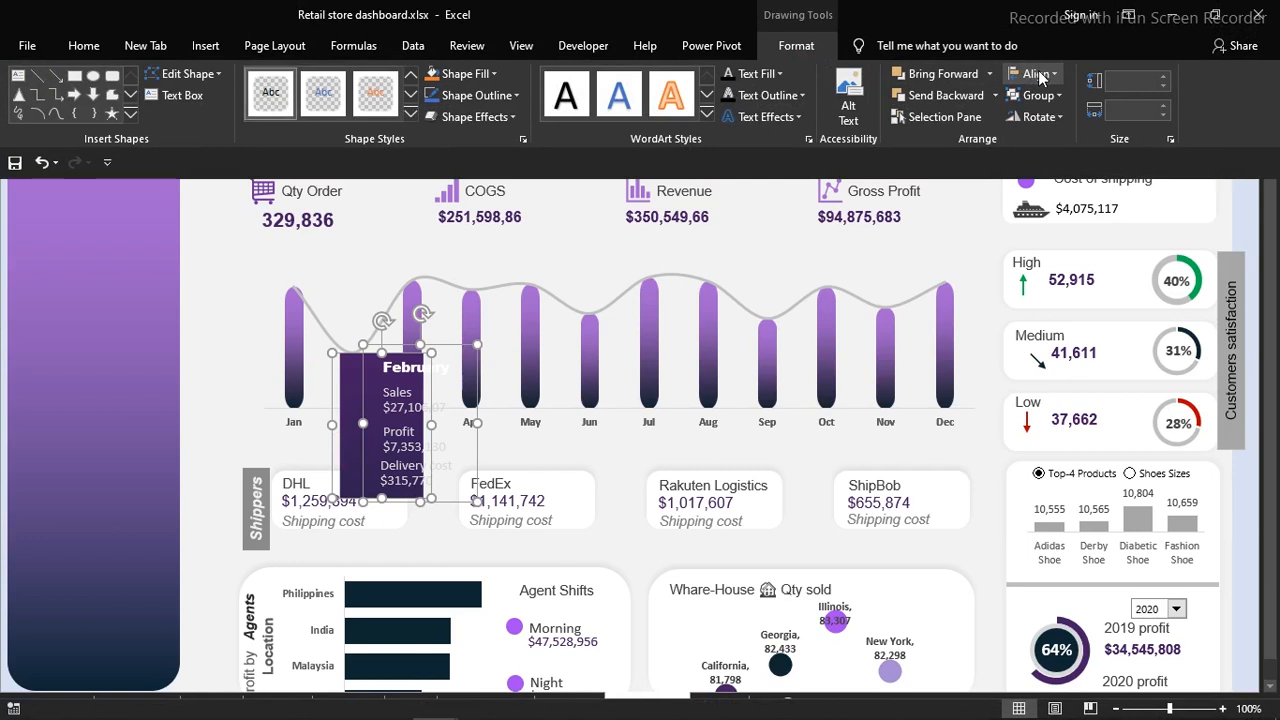
click(1040, 76)
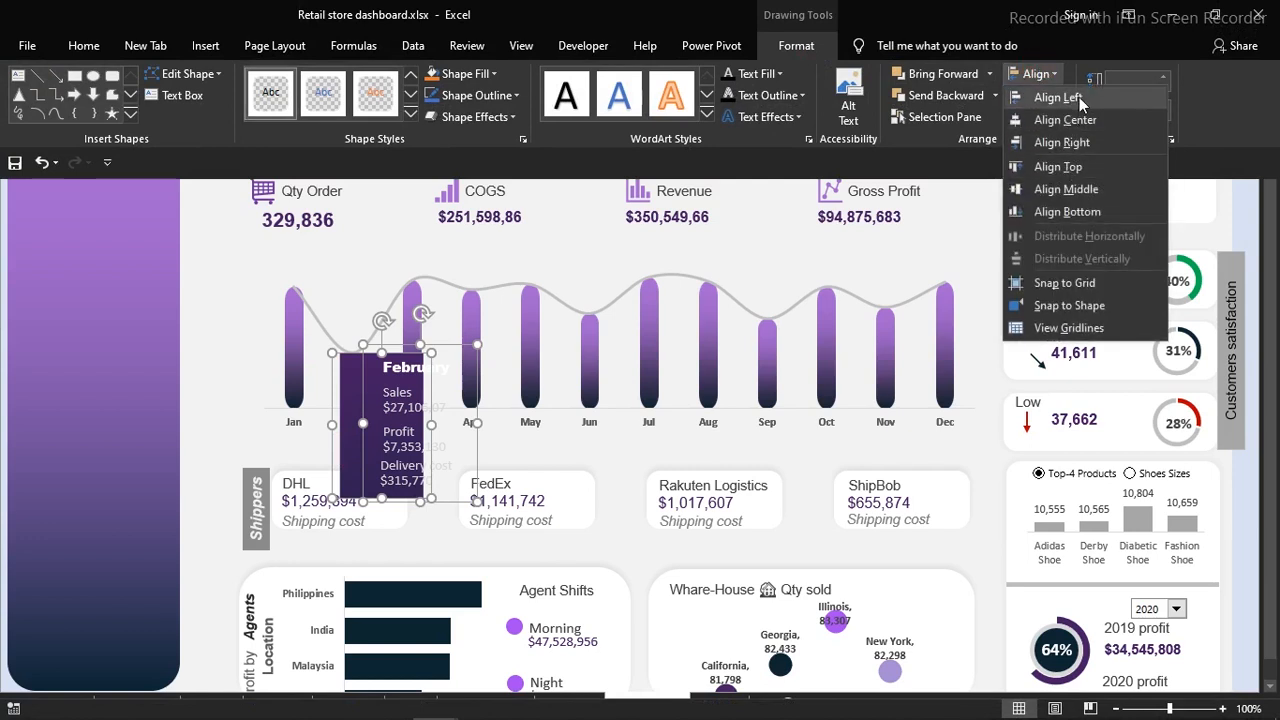
click(1079, 96)
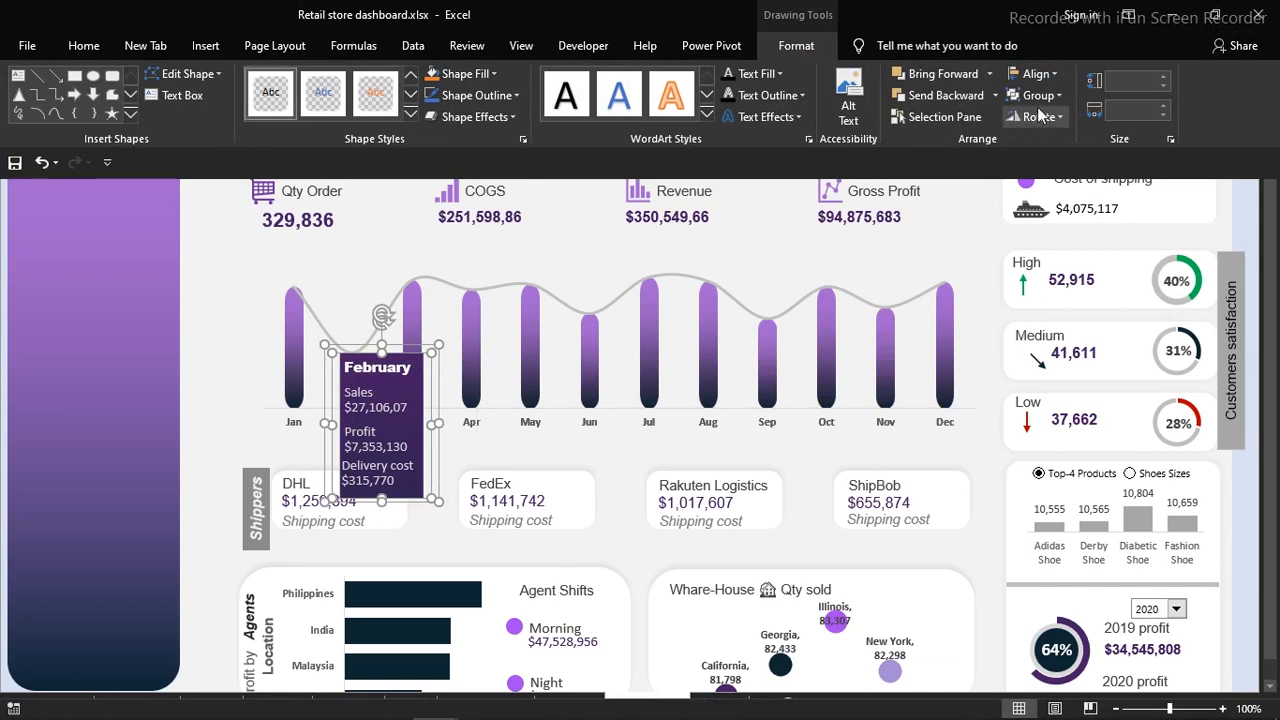
click(1056, 94)
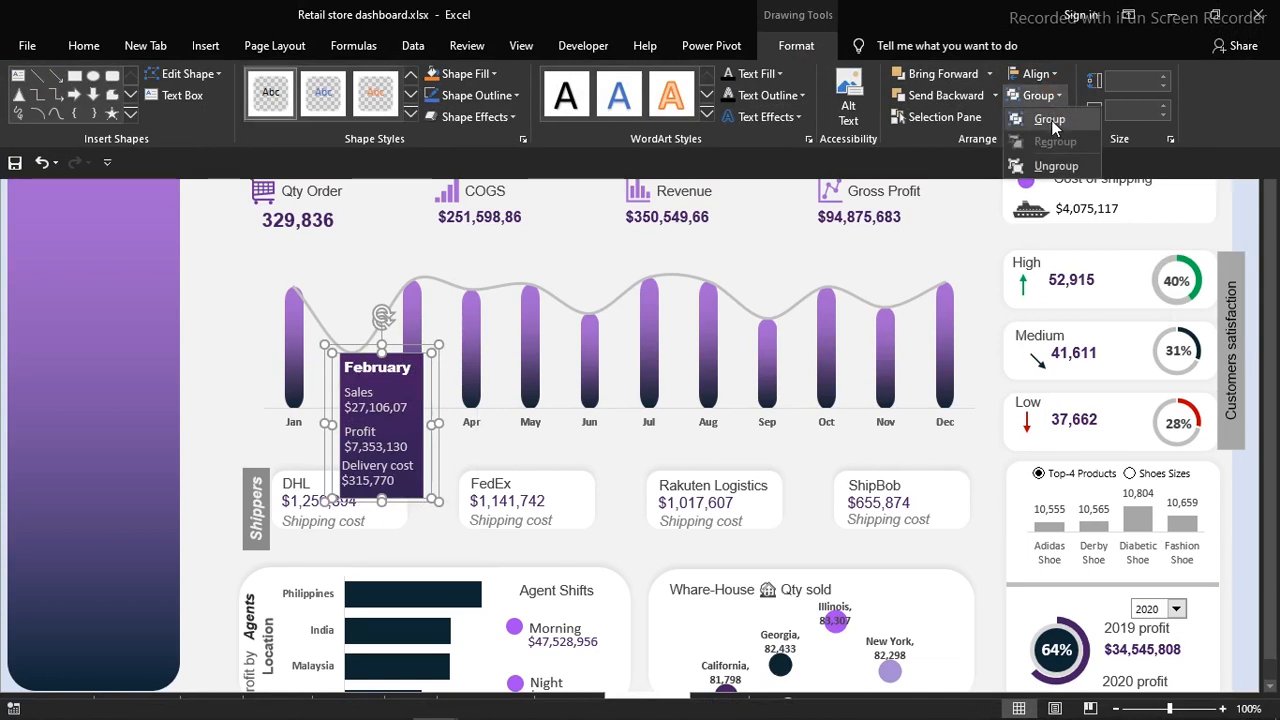
click(1051, 120)
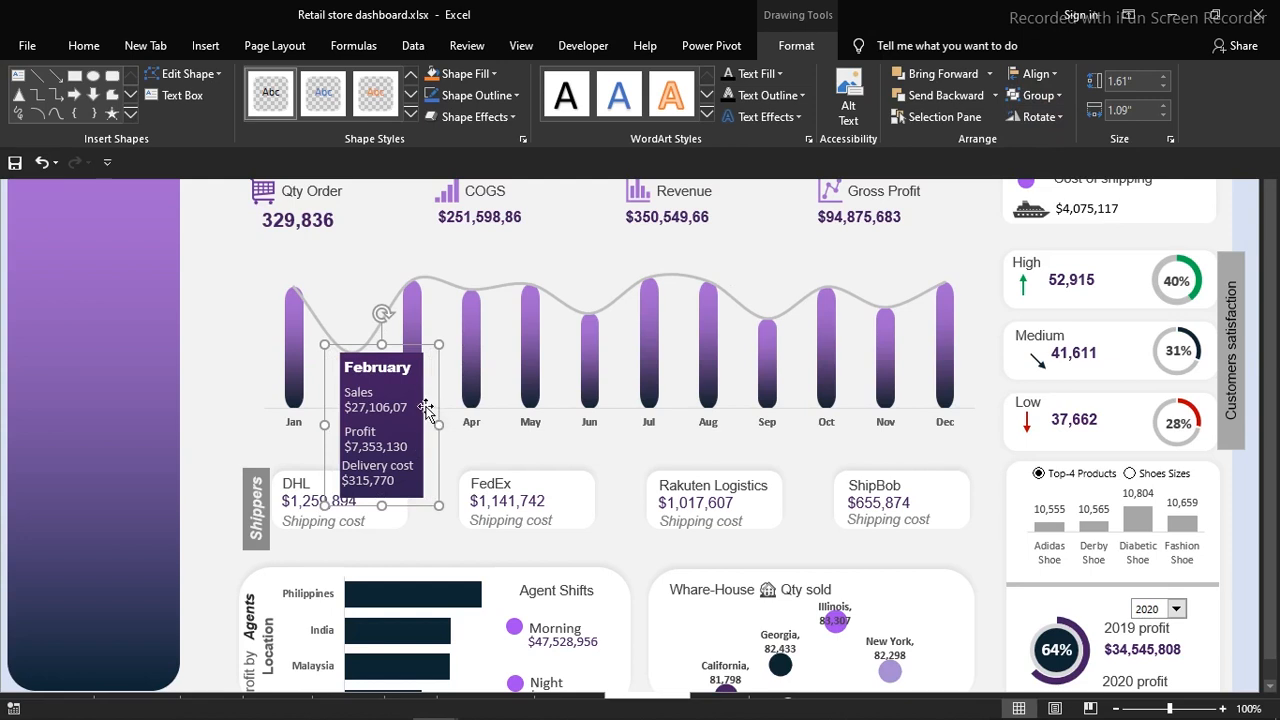
- Nudge the purple background box slightly left within the February group, and move the whole tooltip above the Feb column
click(426, 407)
click(426, 407)
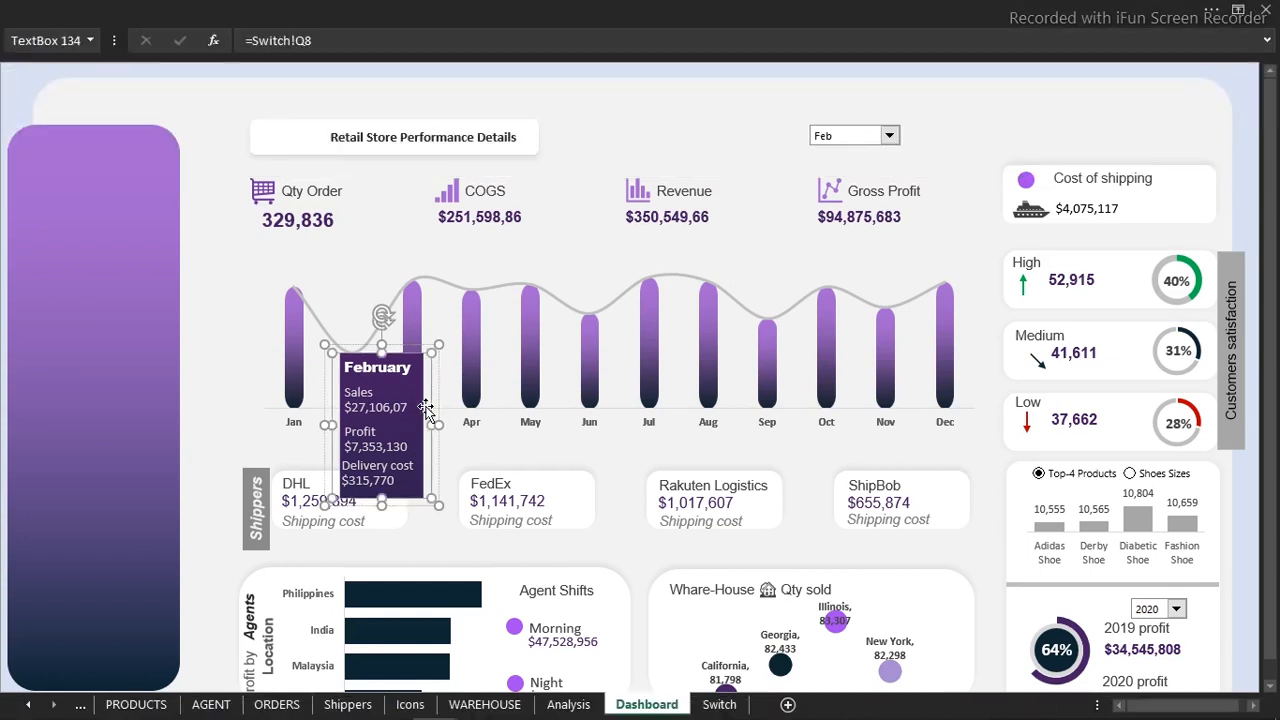
key(Left)
key(Left)
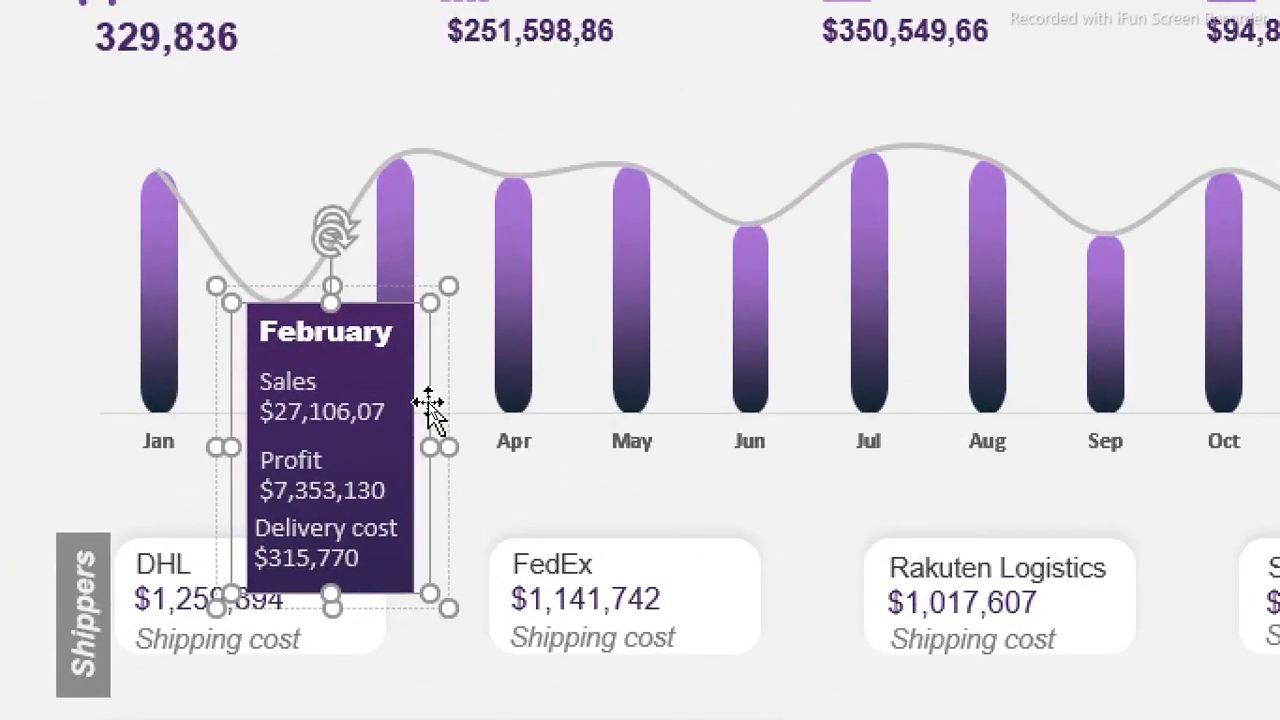
click(449, 403)
drag(449, 403, 429, 114)
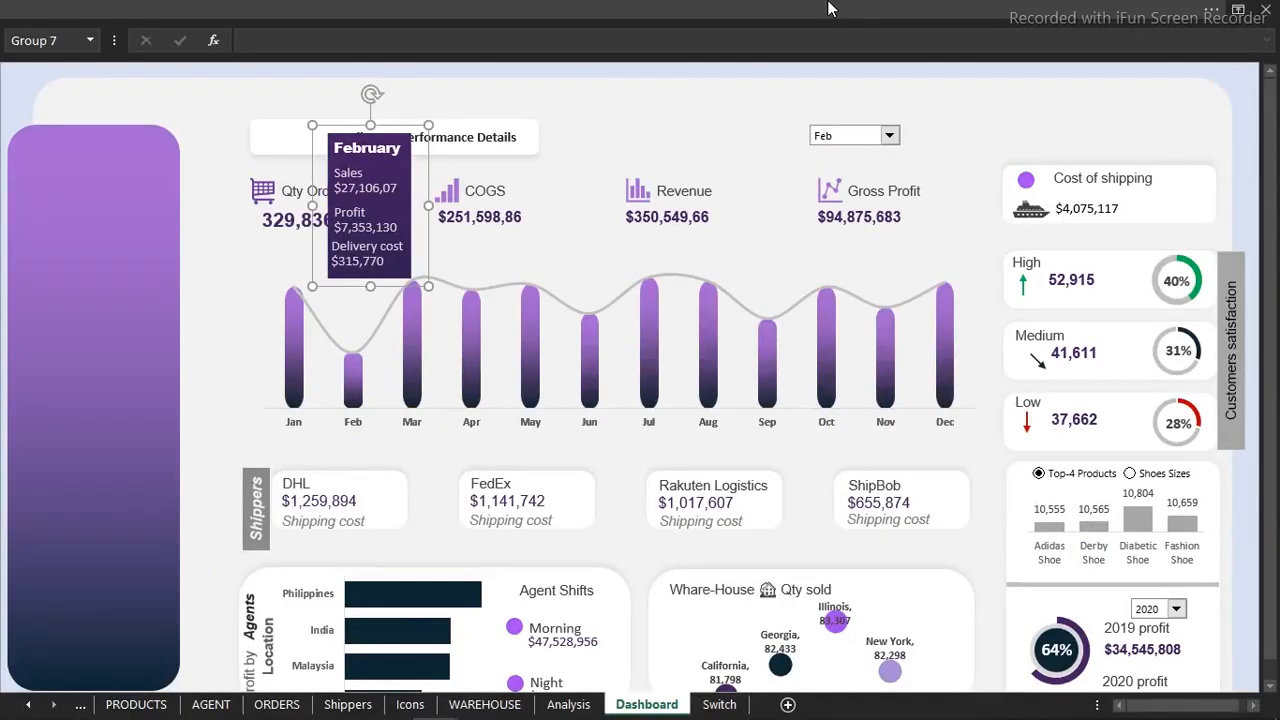
- Select Jan in the month drop-down to compare the January tooltip's height, and reset the drop-down to Sellect Month
click(889, 138)
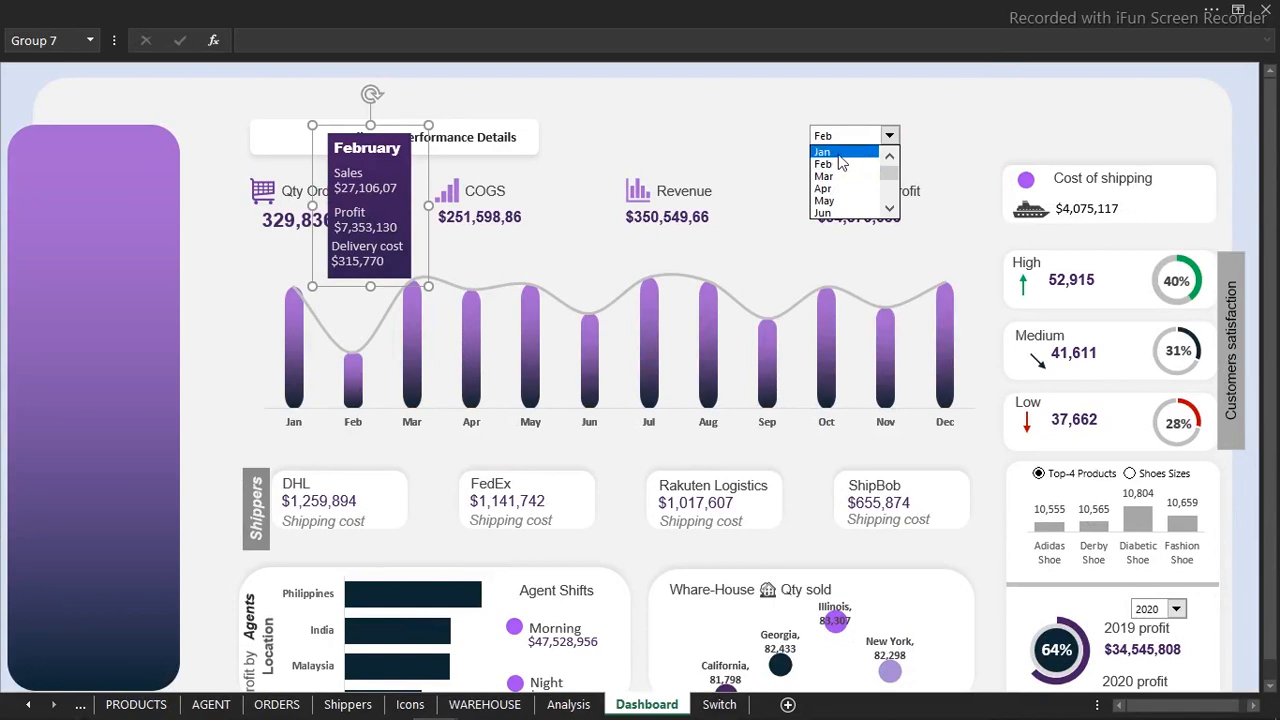
click(841, 153)
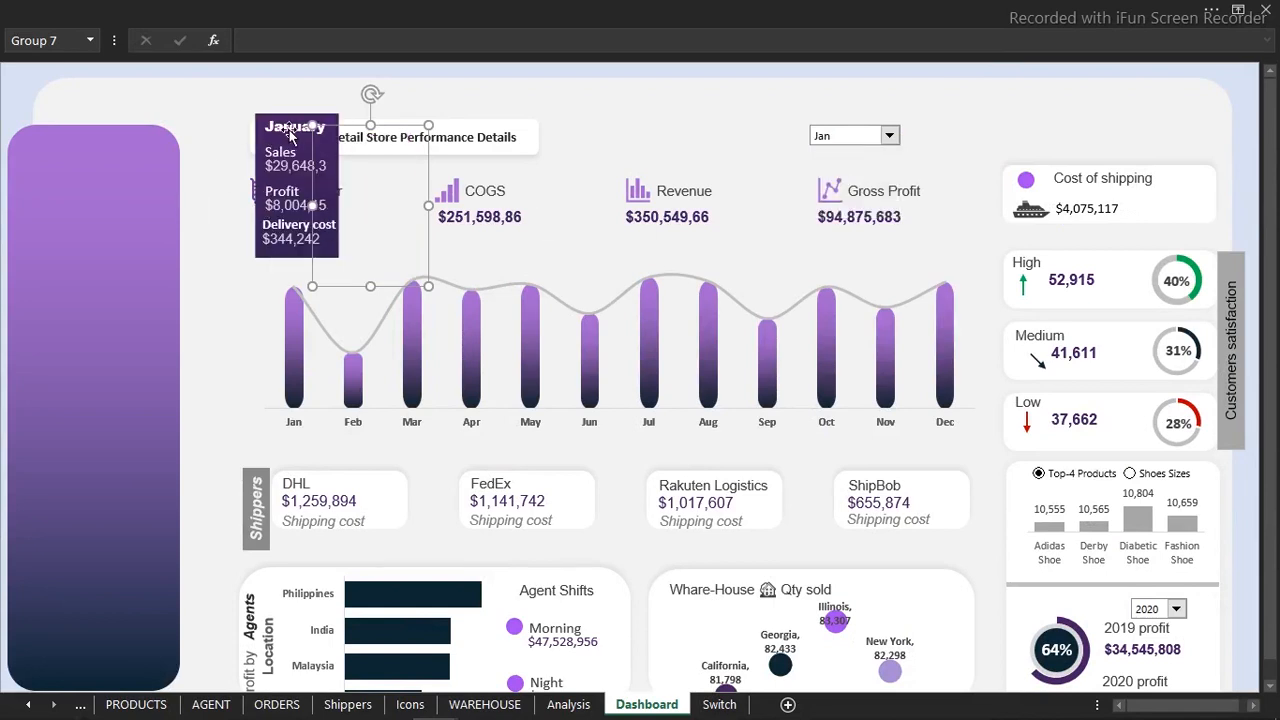
click(889, 137)
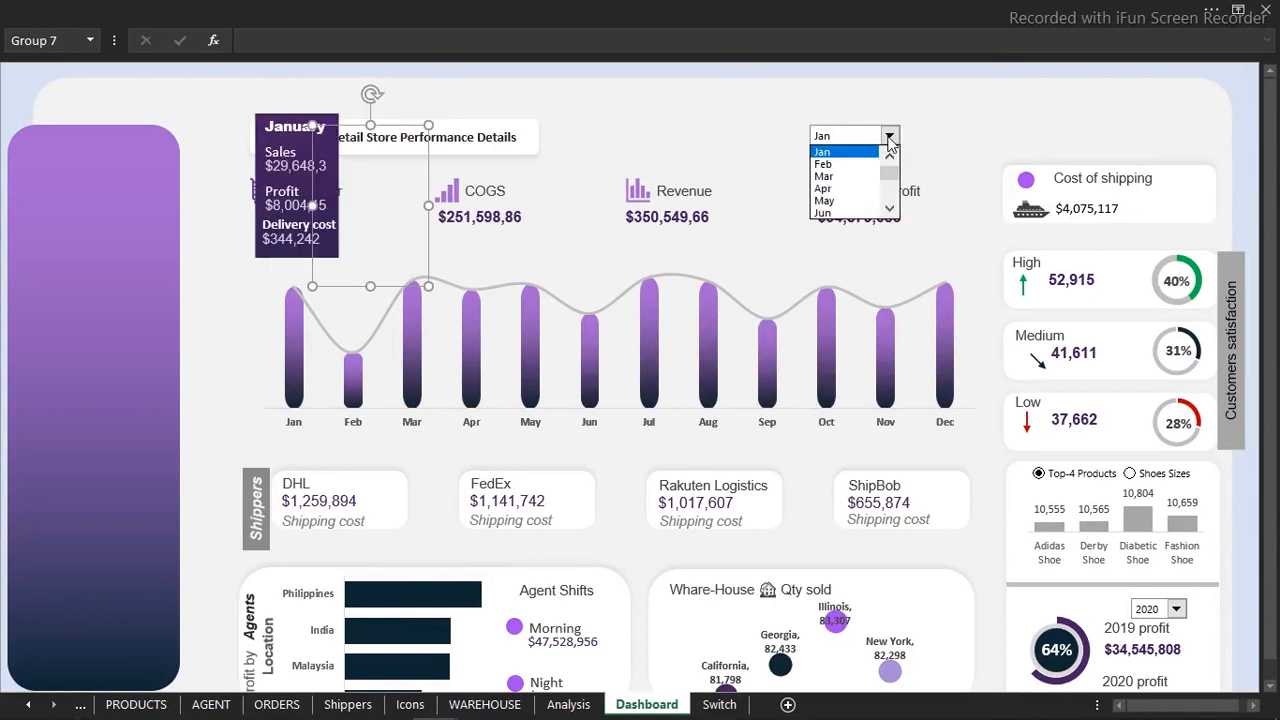
drag(893, 178, 893, 236)
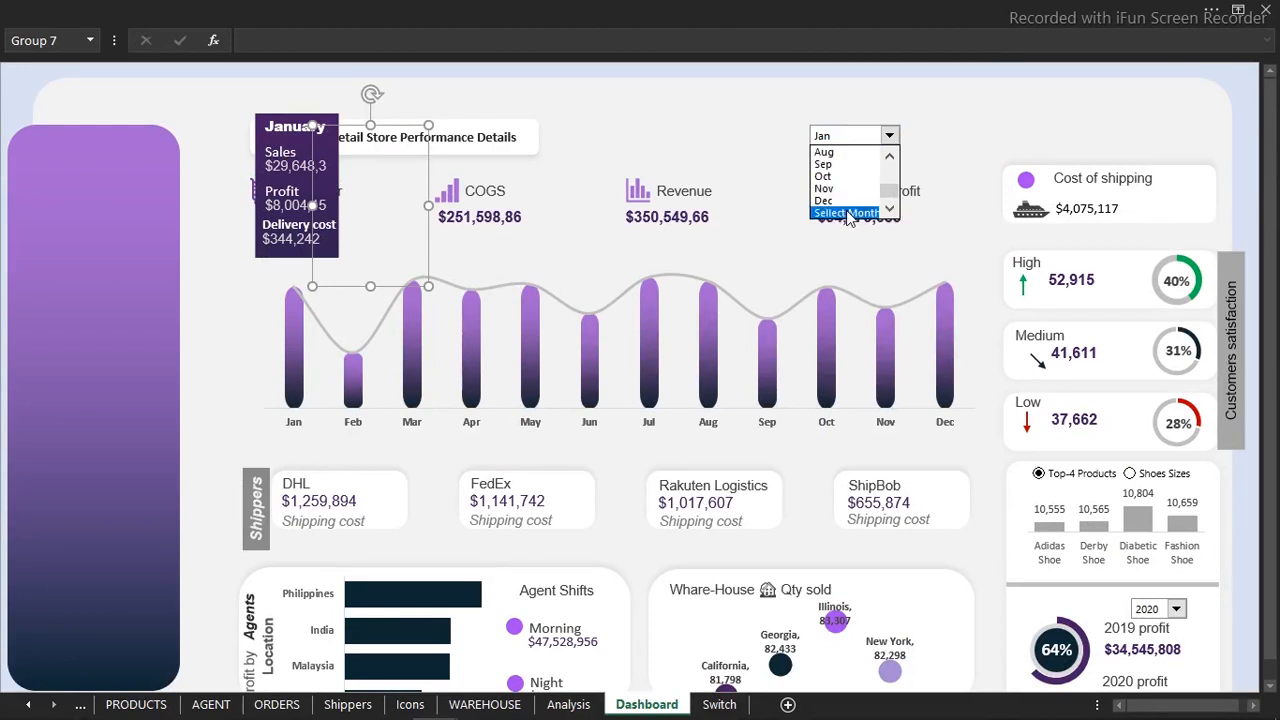
click(846, 213)
- Top-align the February tooltip group with the January tooltip group and clear the selection
ctrl+click(271, 210)
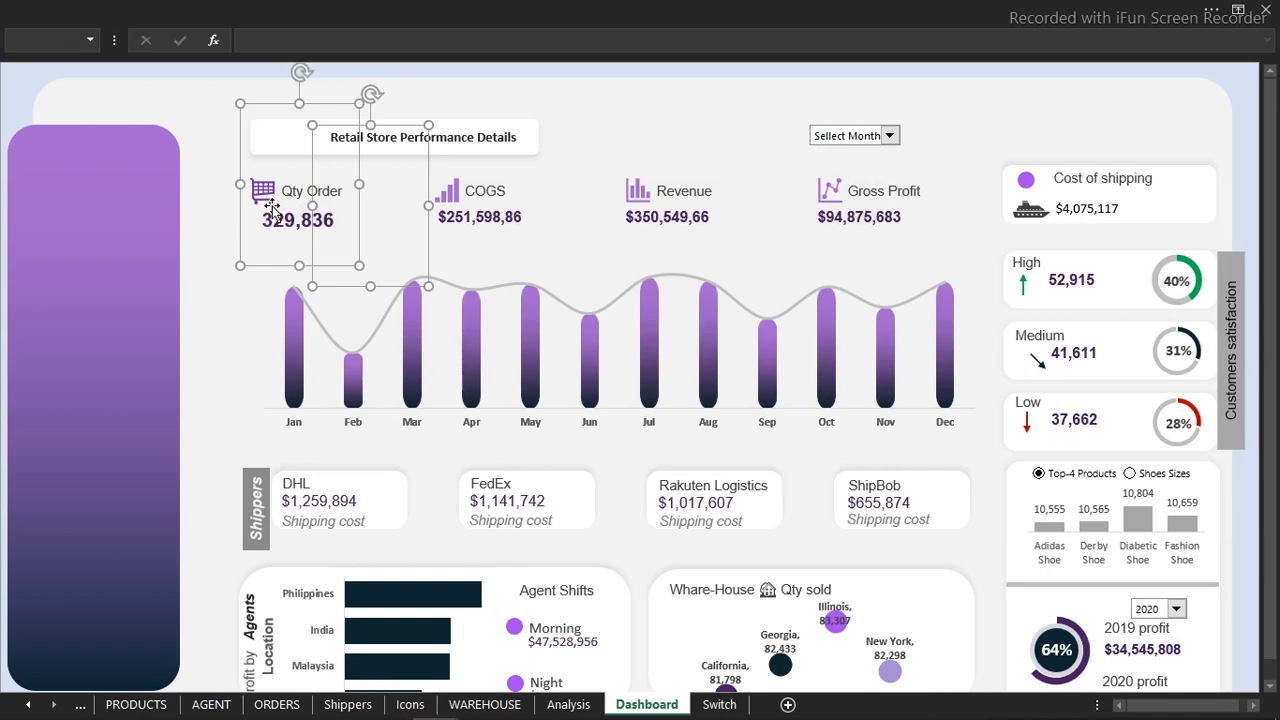
click(706, 8)
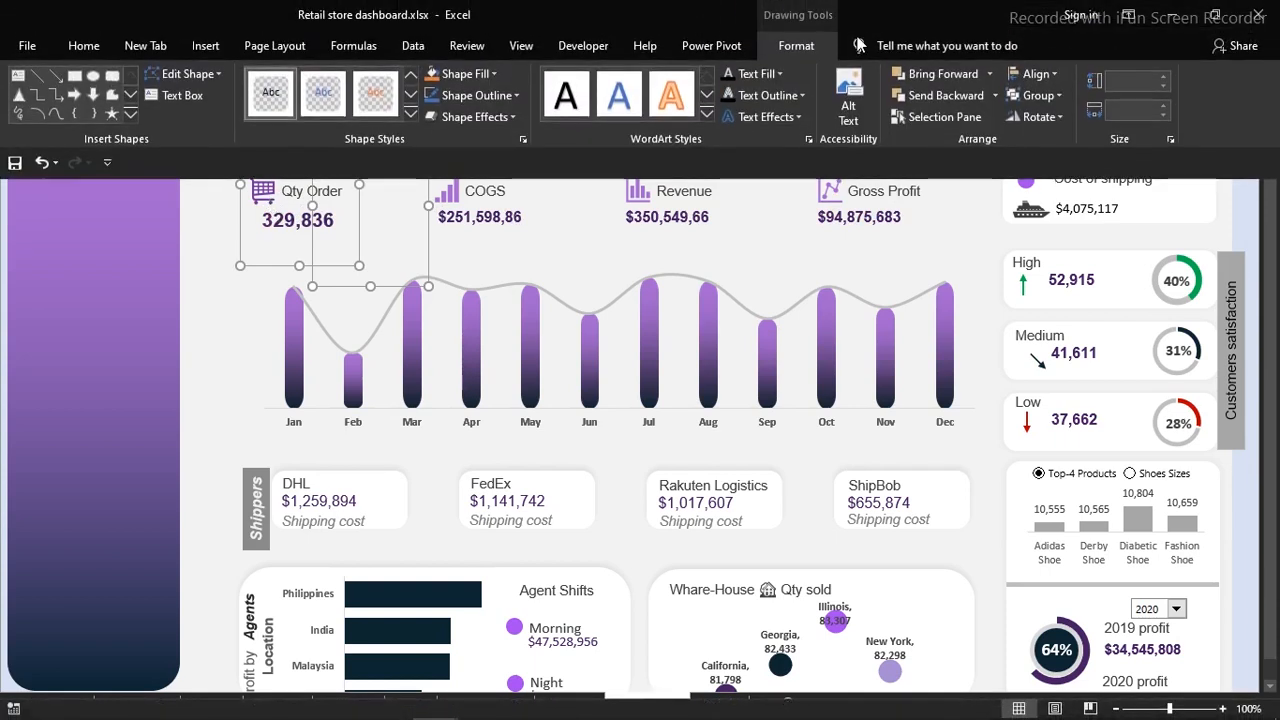
click(1034, 75)
click(1058, 166)
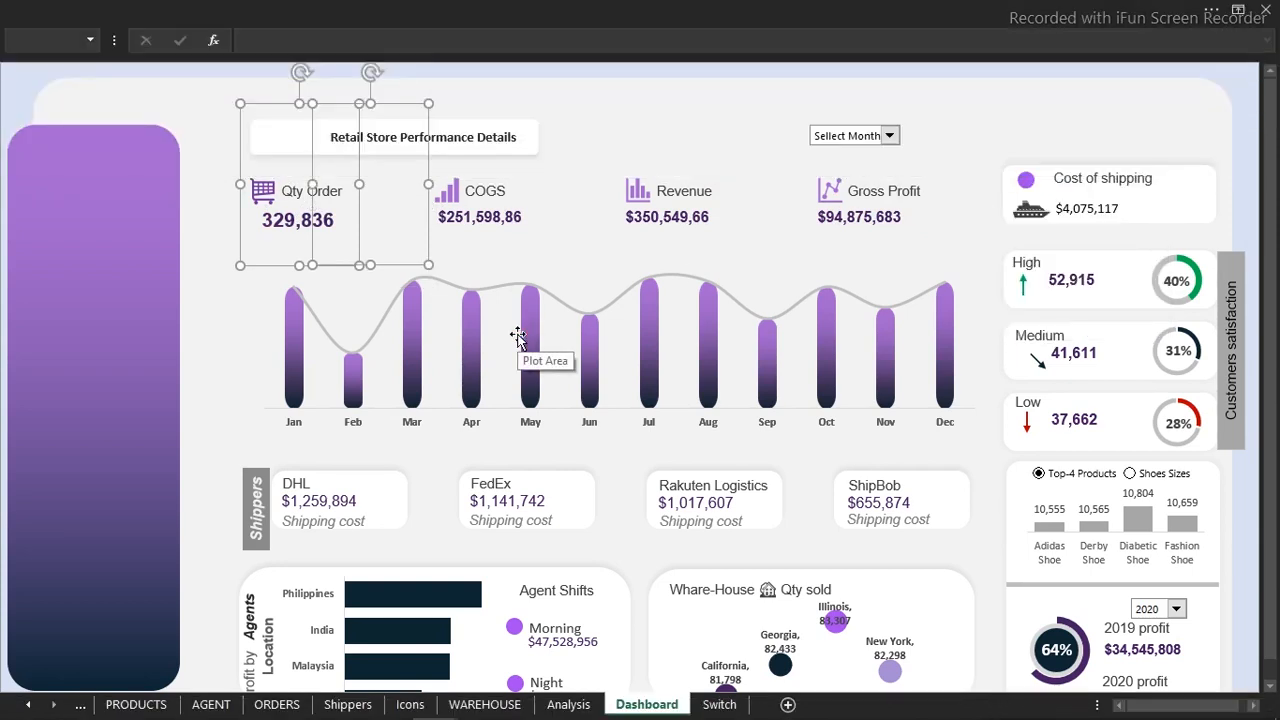
key(Escape)
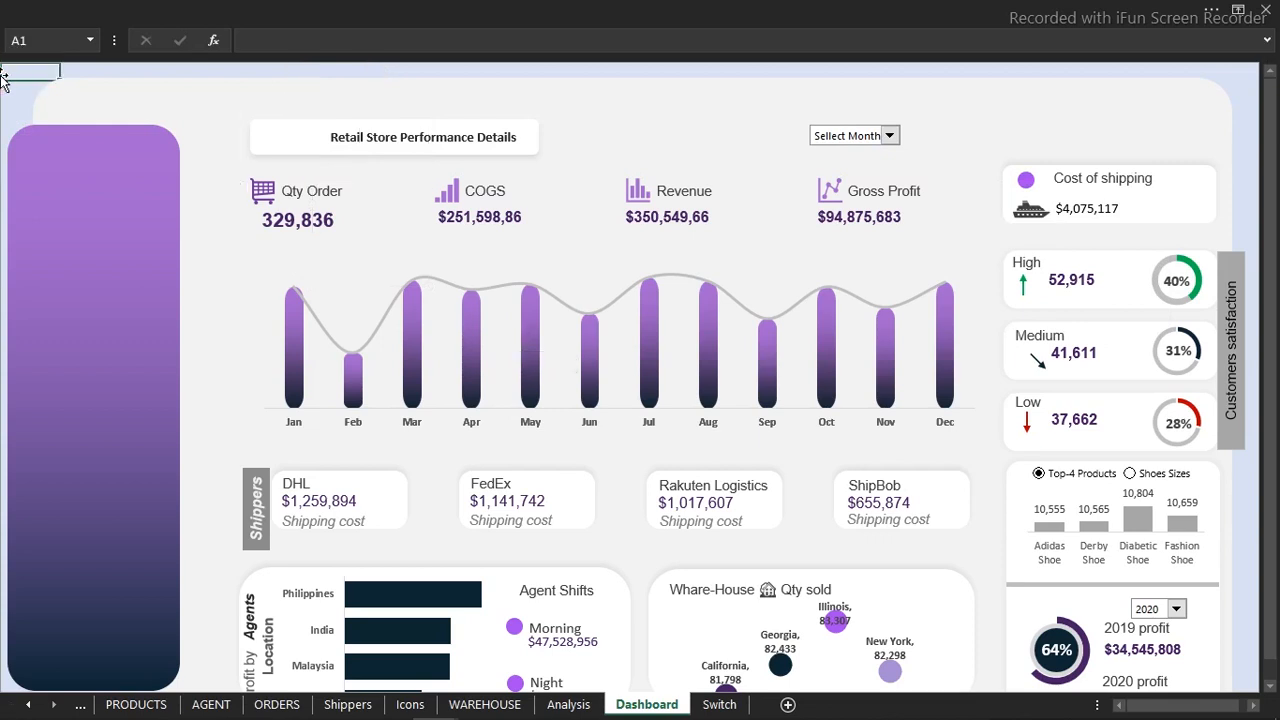
- Test the tooltips by choosing Jan and Feb in turn from the month drop-down
click(889, 135)
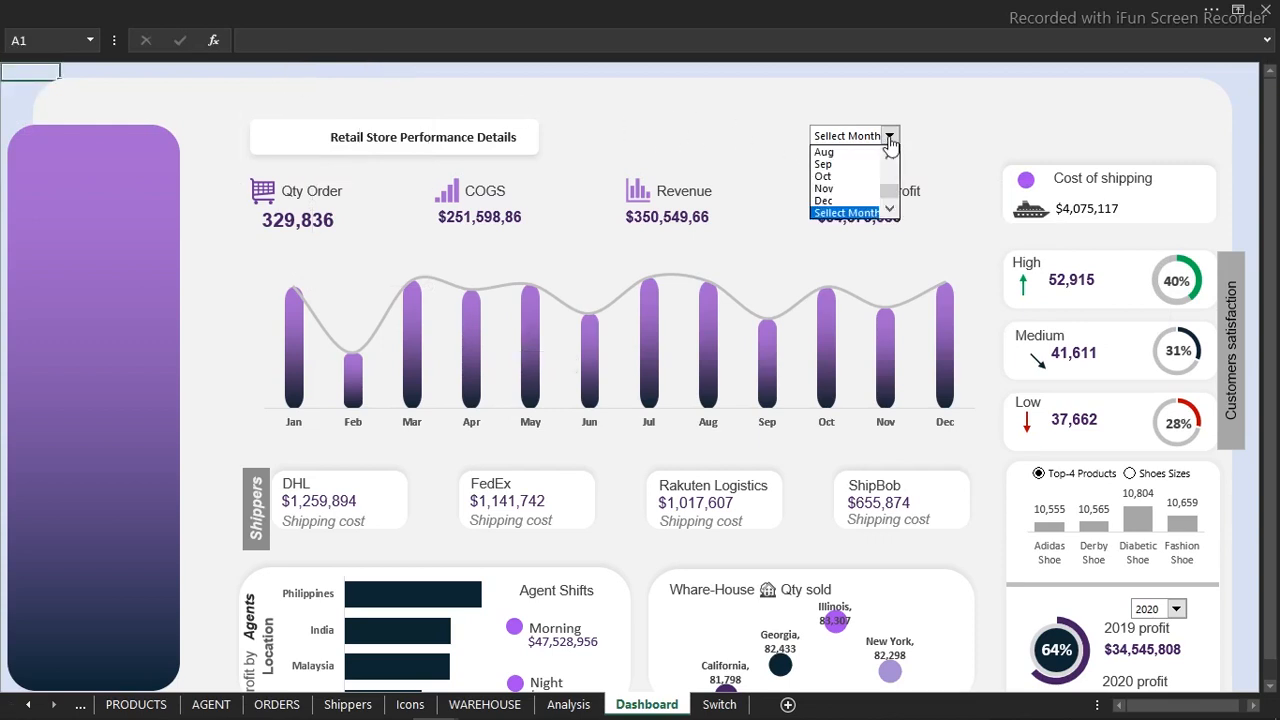
scroll(890, 163, up, 3)
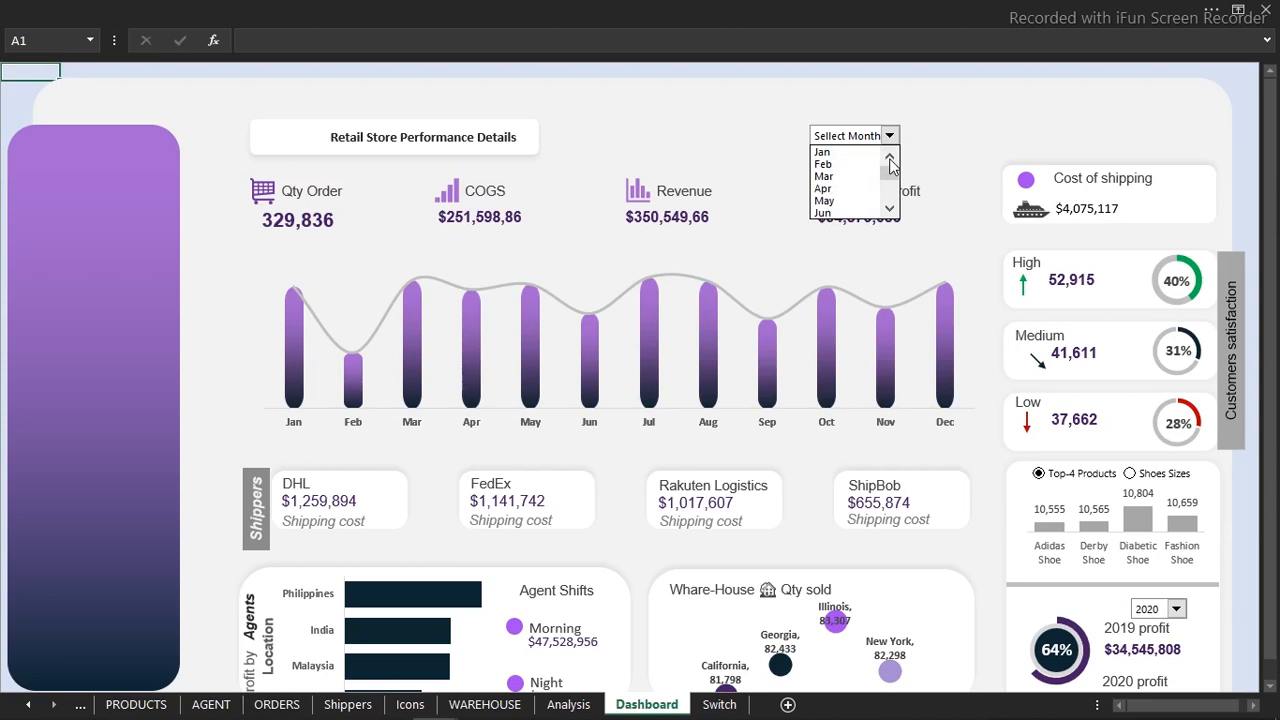
click(840, 151)
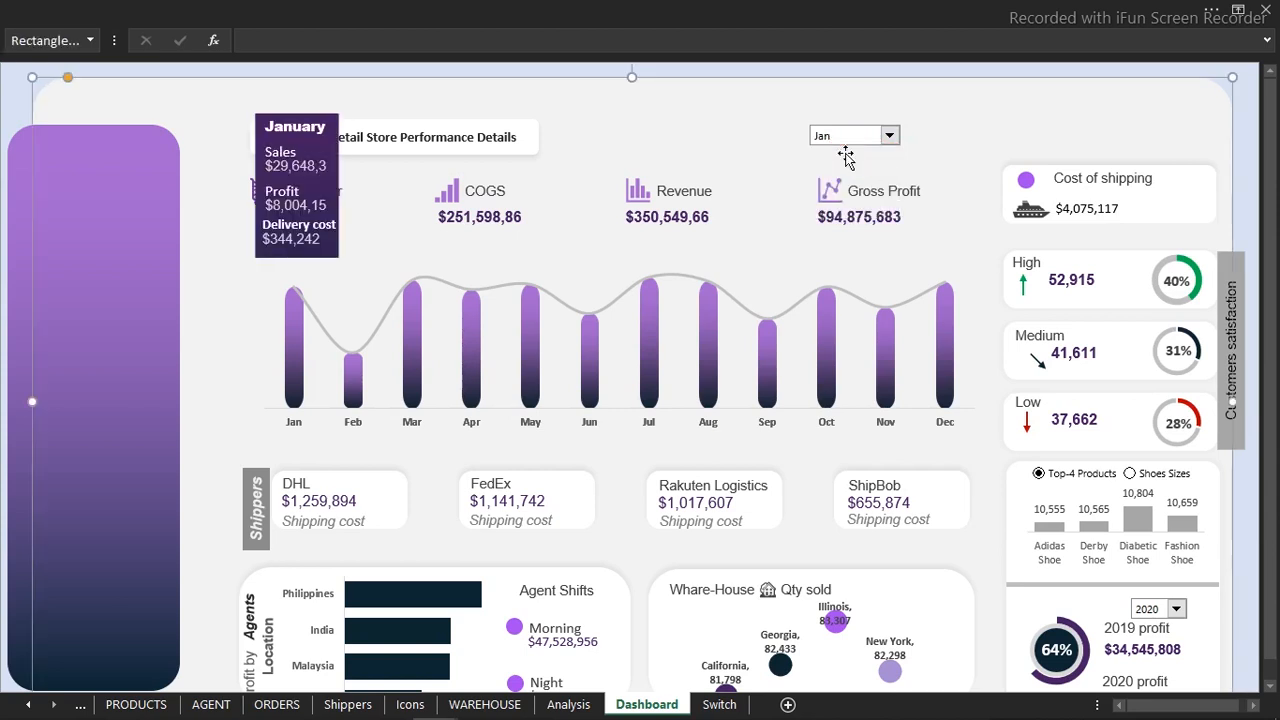
click(889, 135)
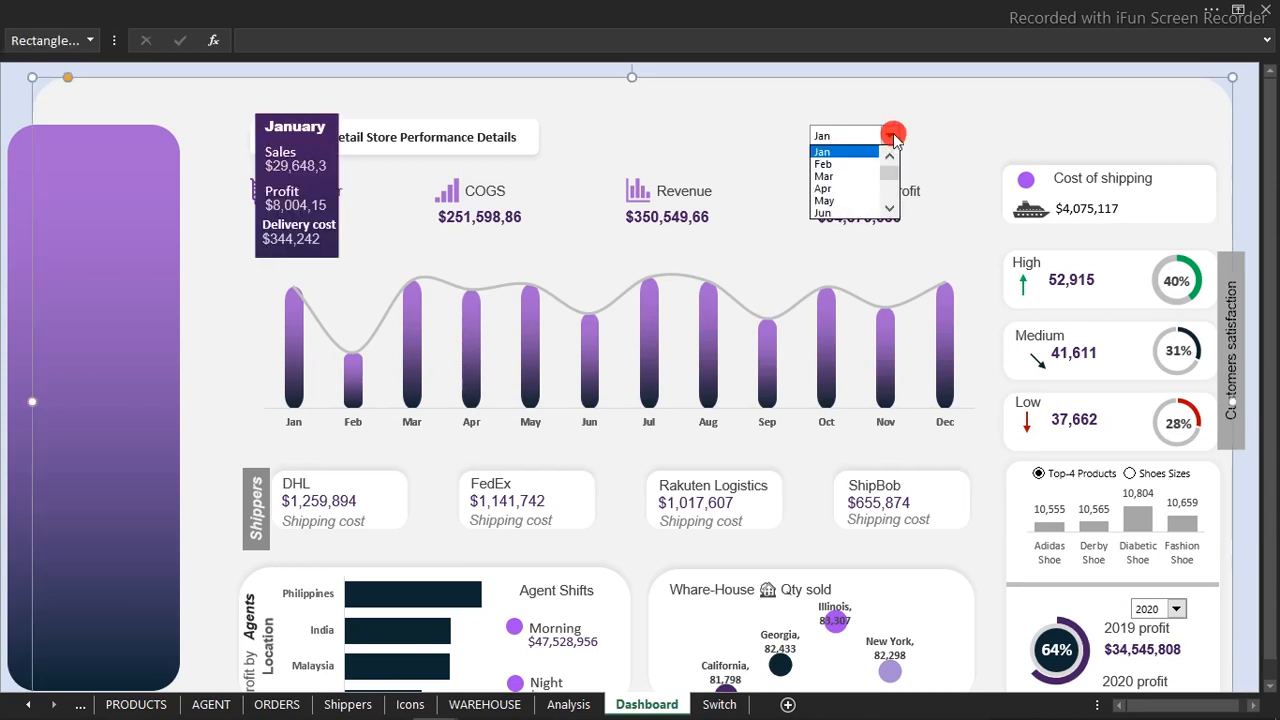
click(838, 164)
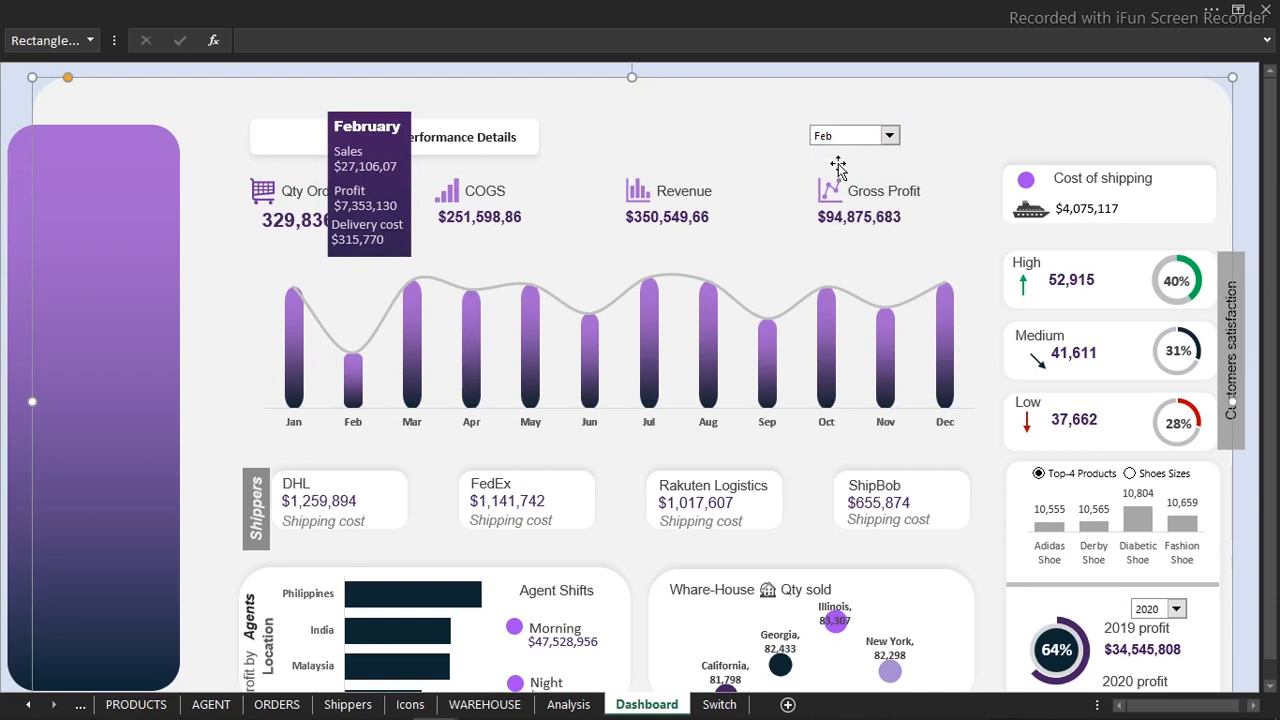
- Switch to the 1 Order and shipping dashboard workbook, examine its December tooltip by choosing Dec, and return to the retail store dashboard
mouse_move(430, 706)
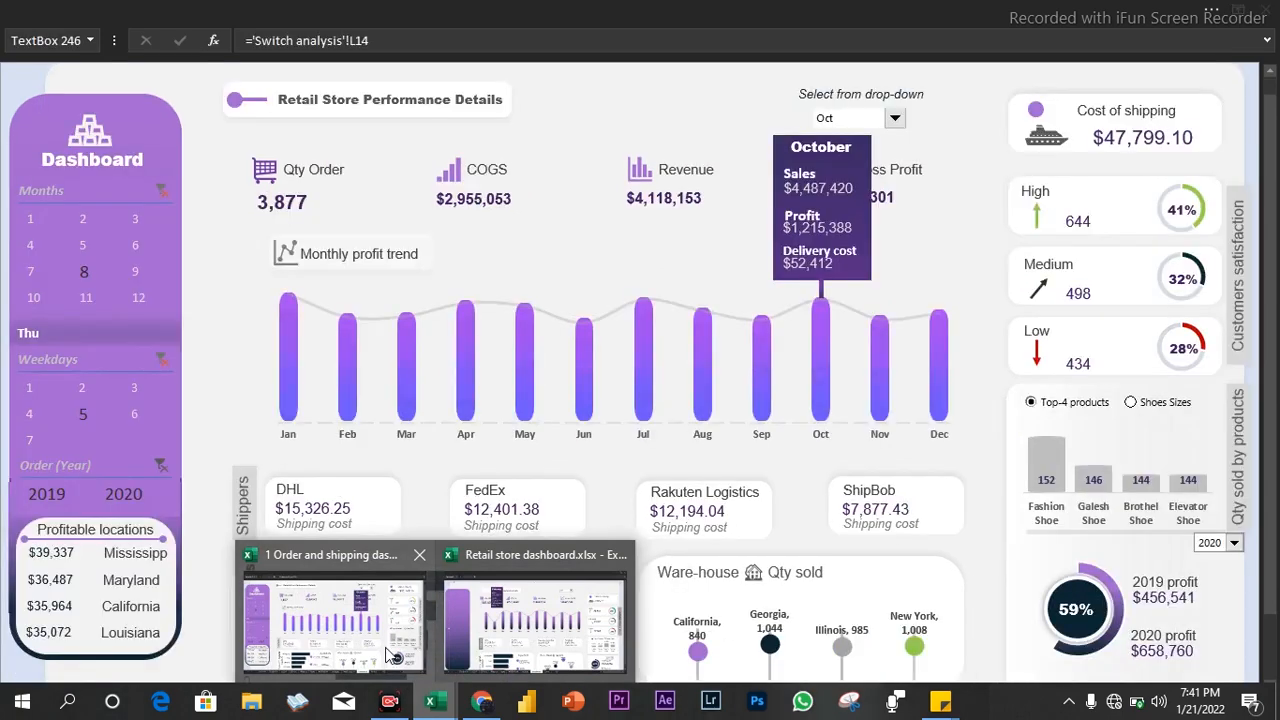
click(535, 615)
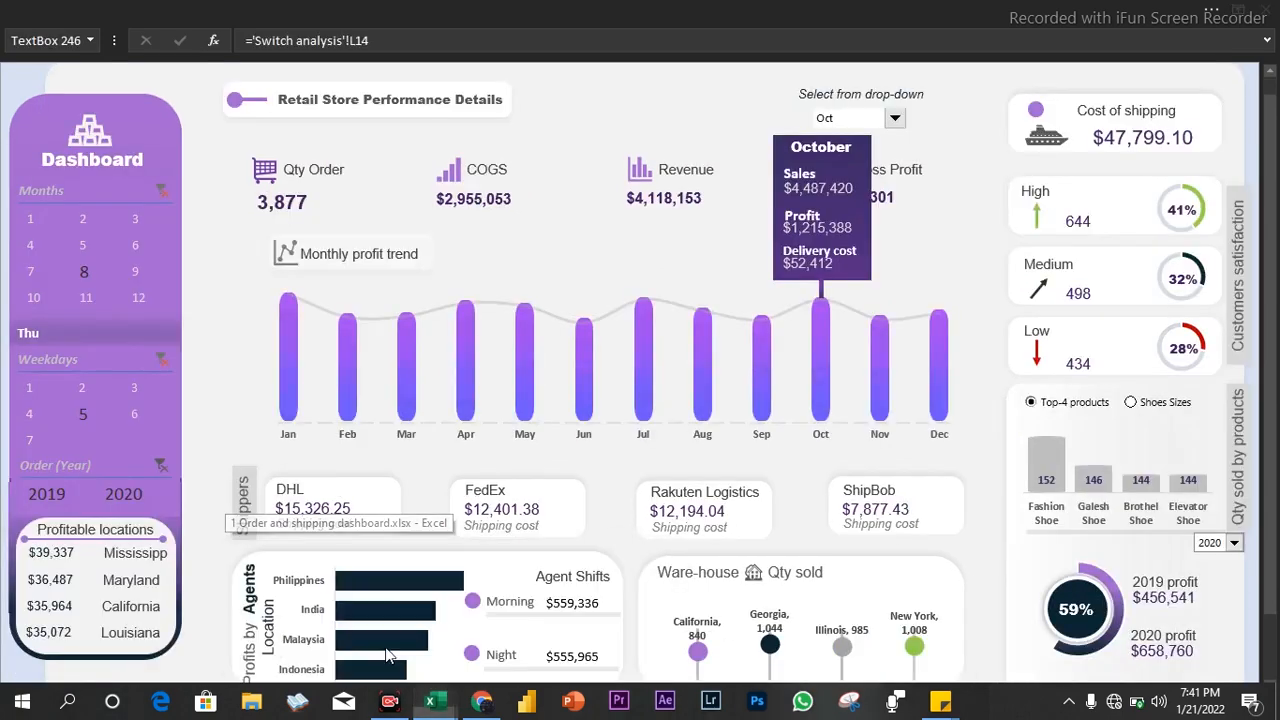
click(895, 118)
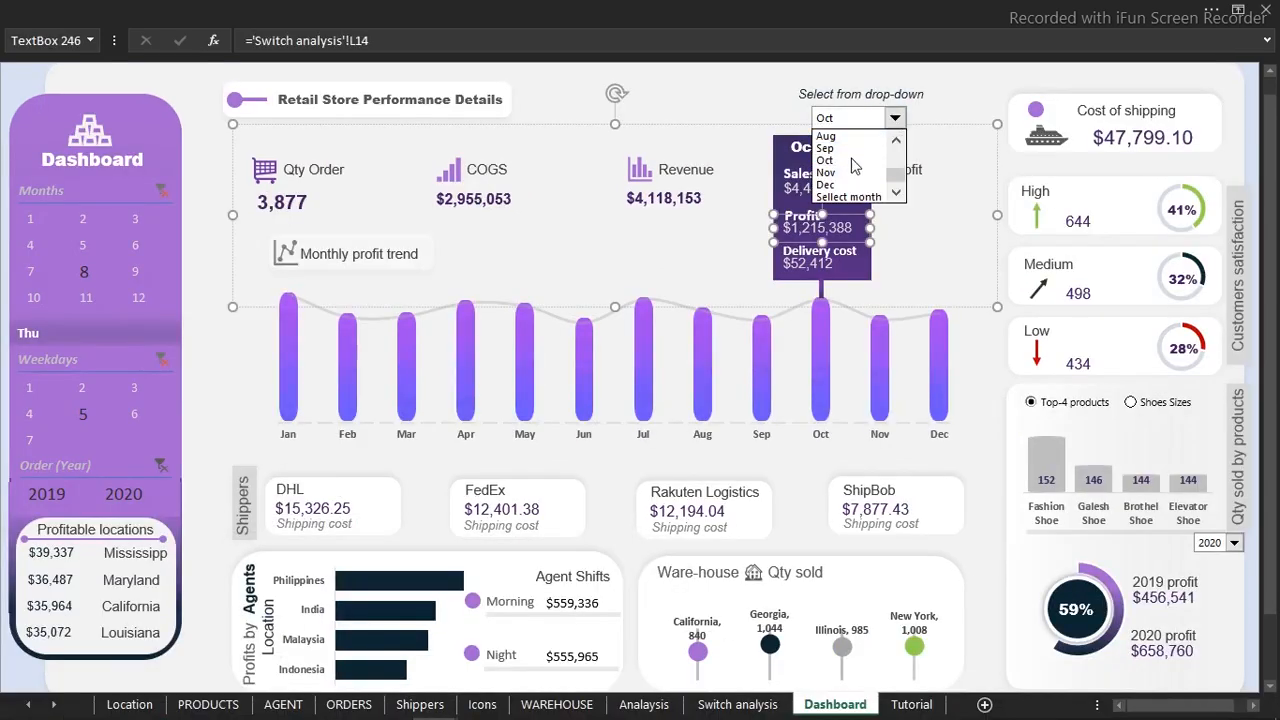
click(842, 187)
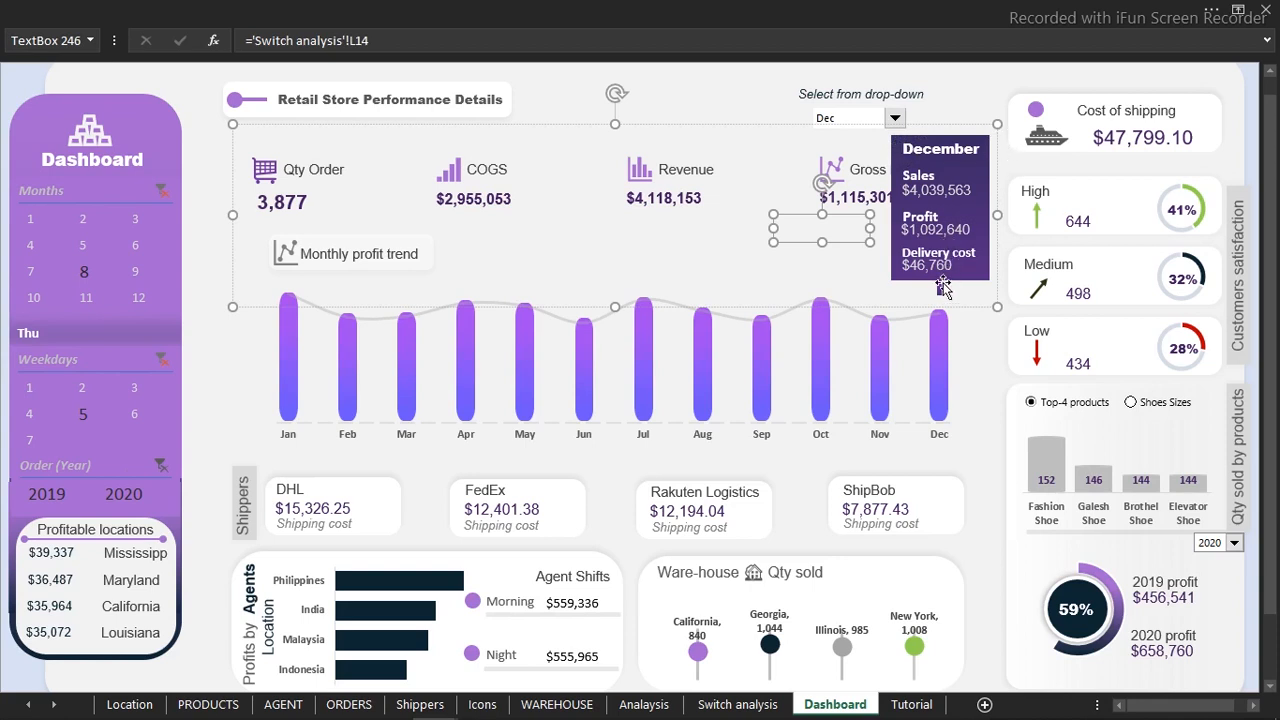
click(14, 94)
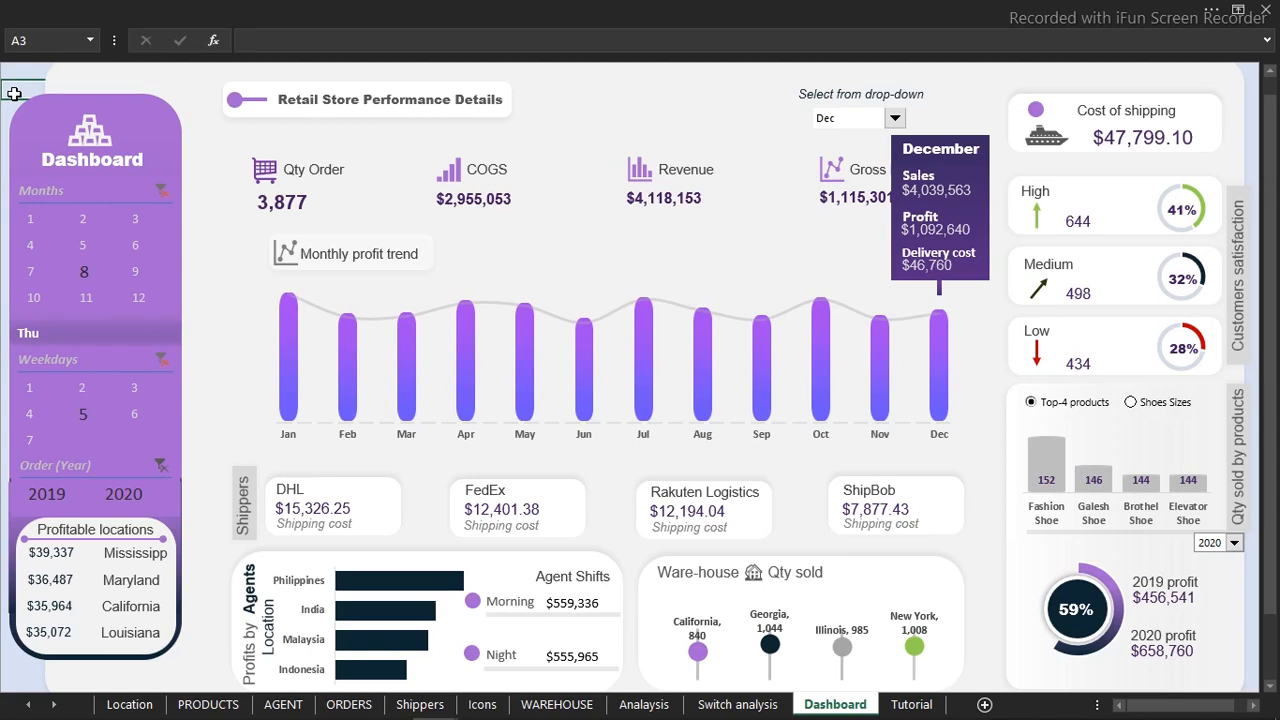
click(1183, 16)
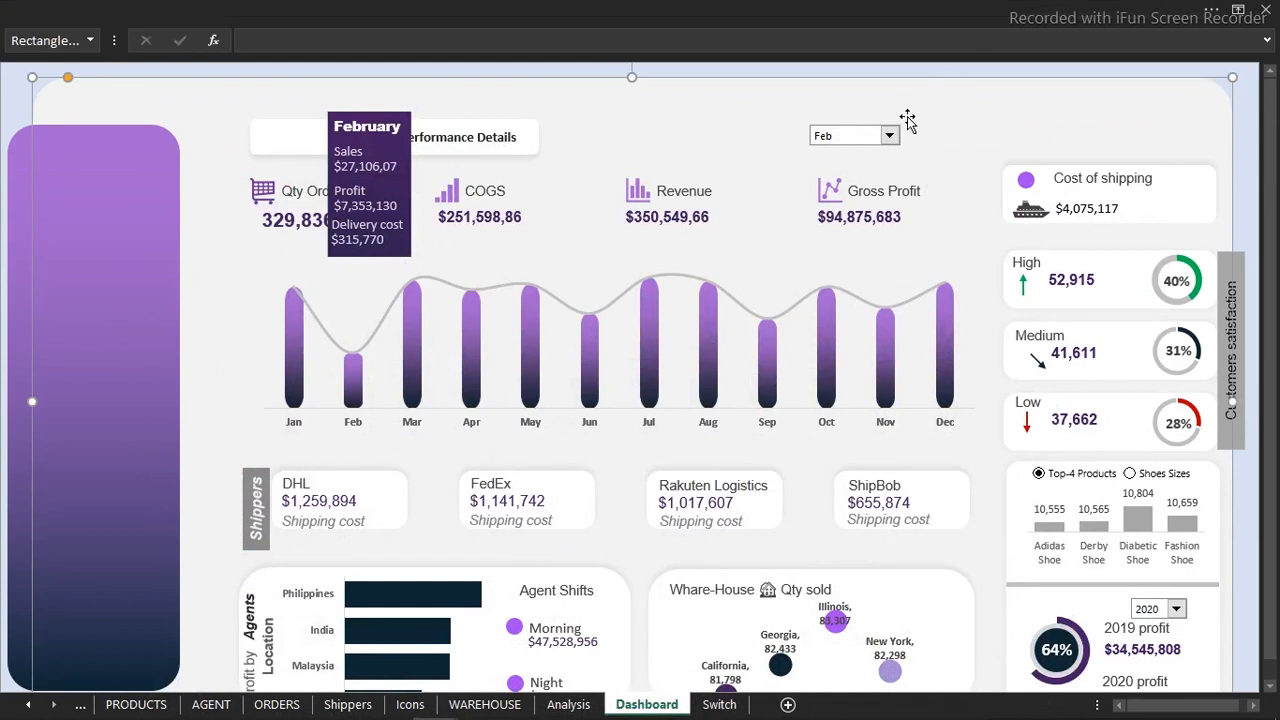
- Choose Jan in the dashboard's month drop-down and clear the shape selection
click(889, 135)
click(890, 157)
click(850, 152)
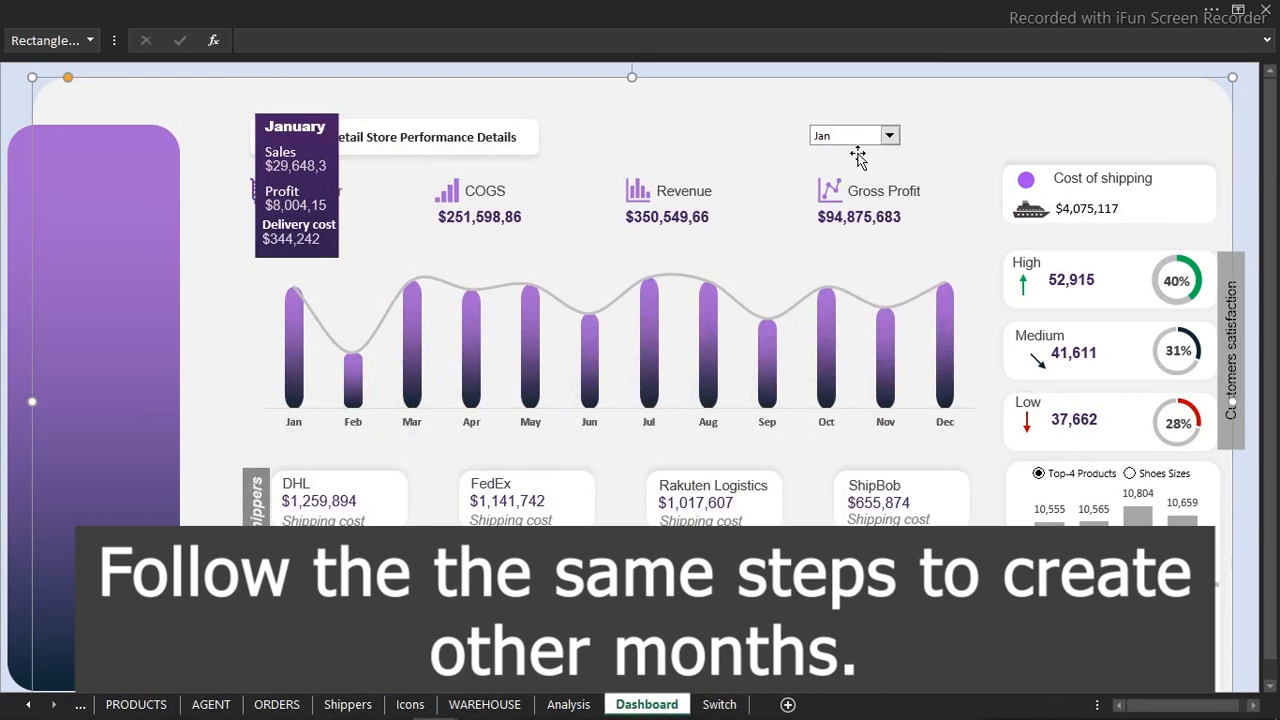
click(4, 118)
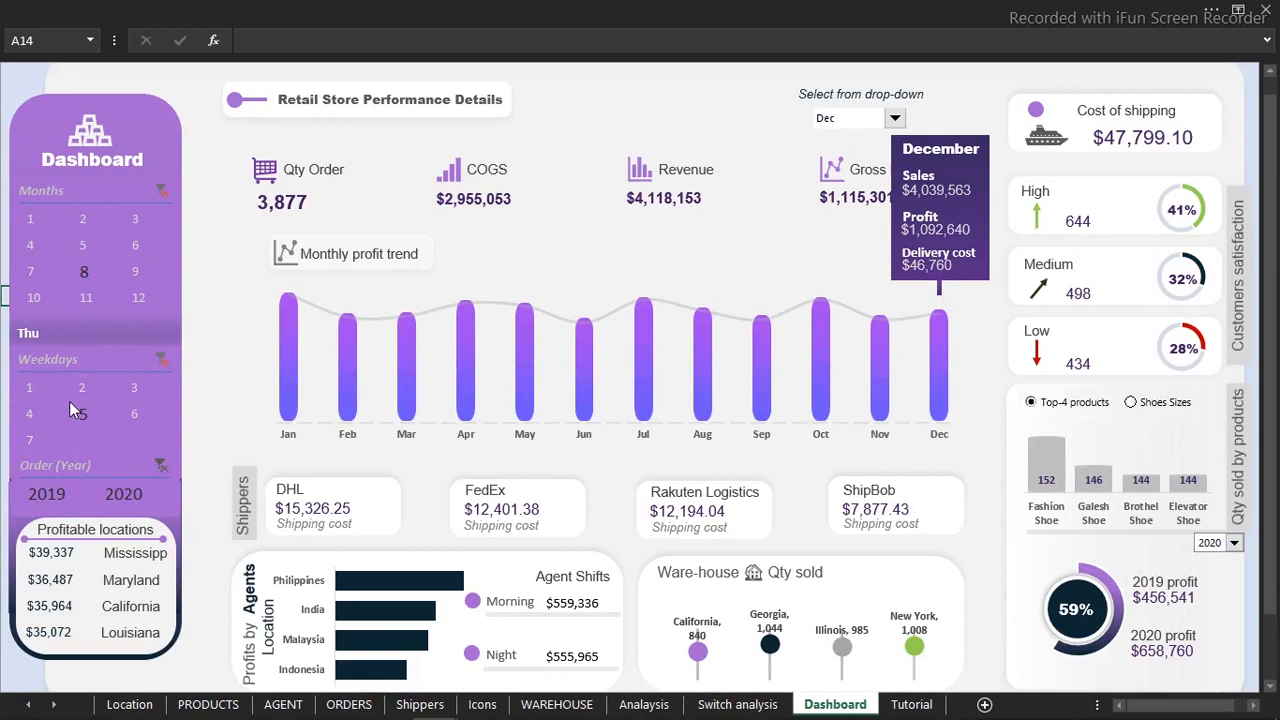
- Return to the Retail store dashboard workbook and open its data model in a maximized Power Pivot window
mouse_move(436, 712)
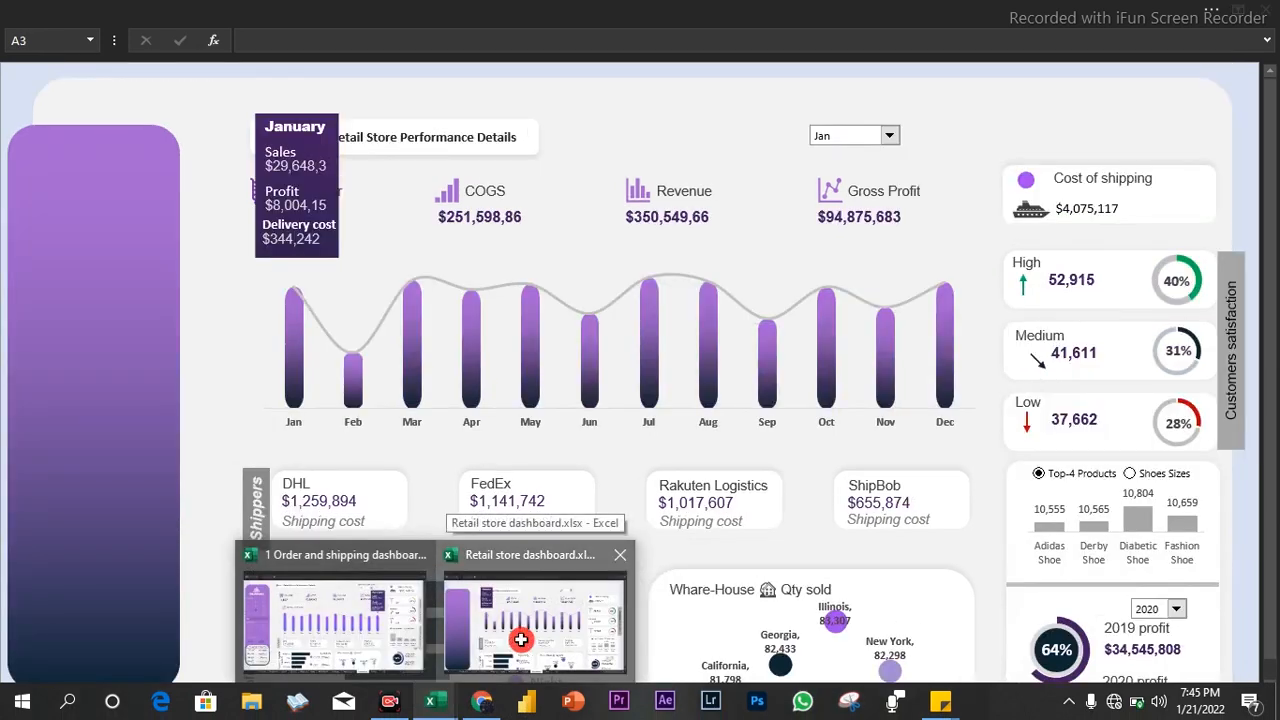
click(521, 645)
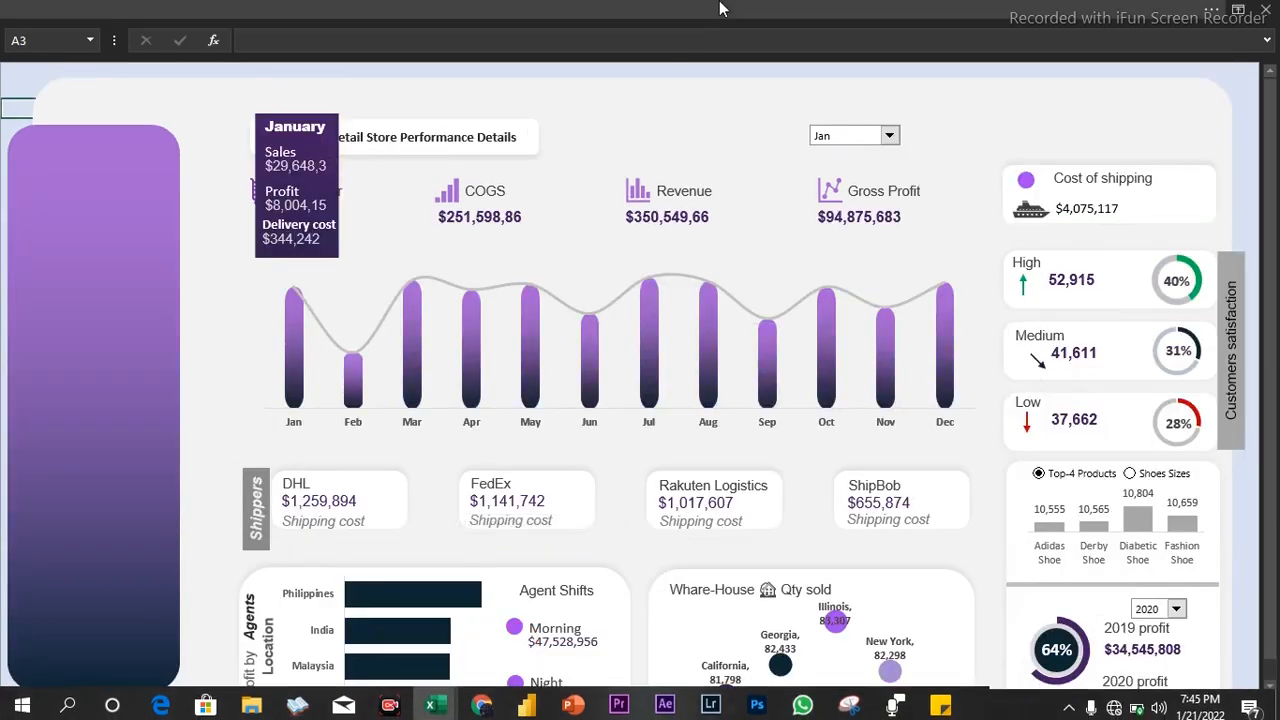
click(720, 8)
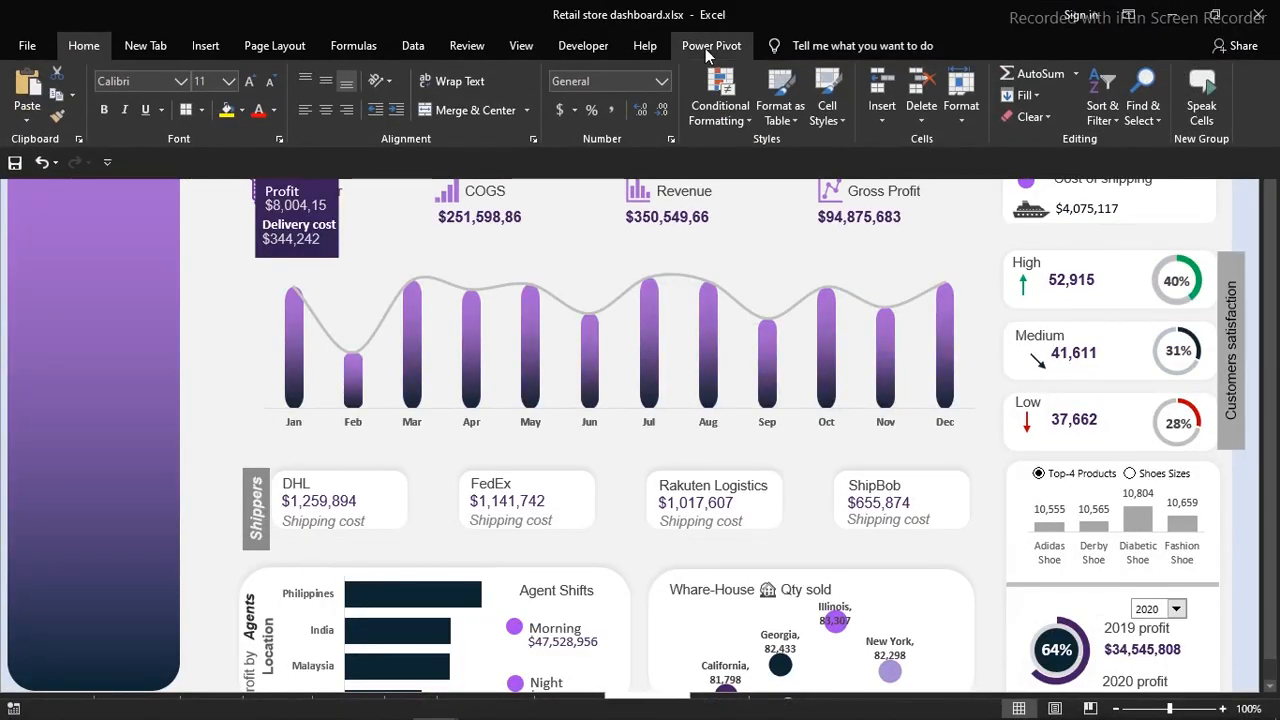
click(705, 48)
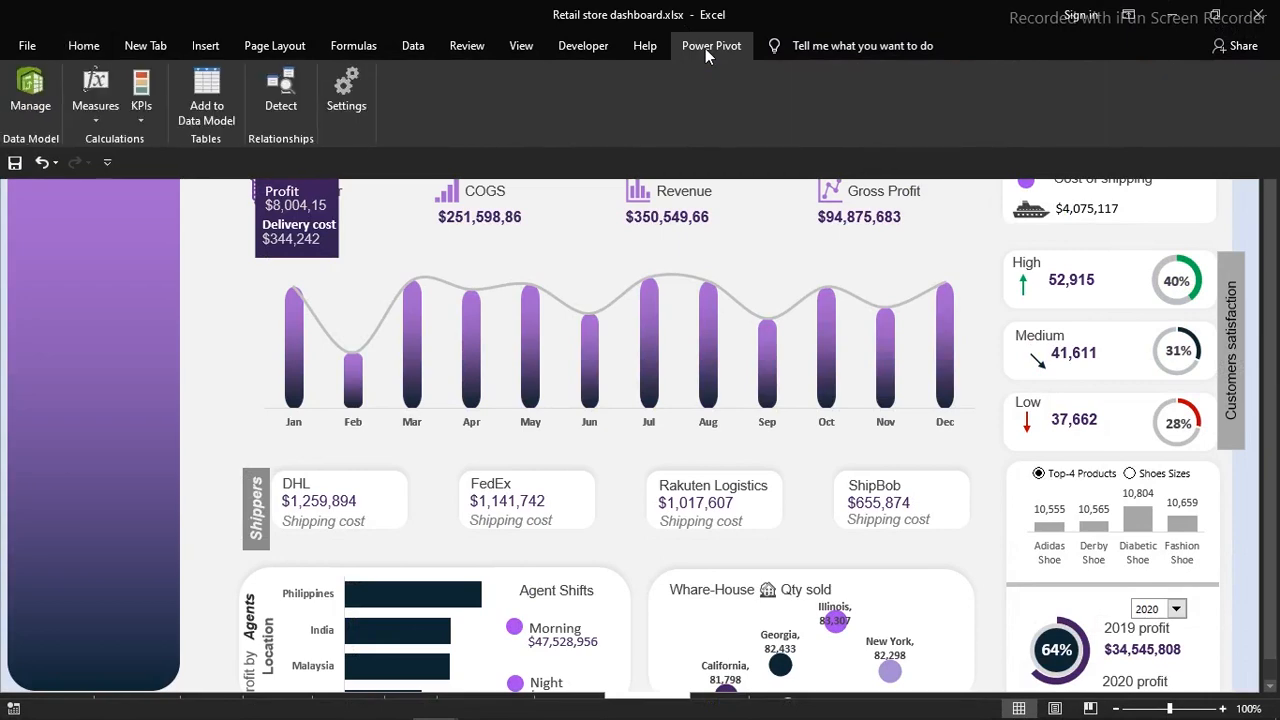
click(33, 87)
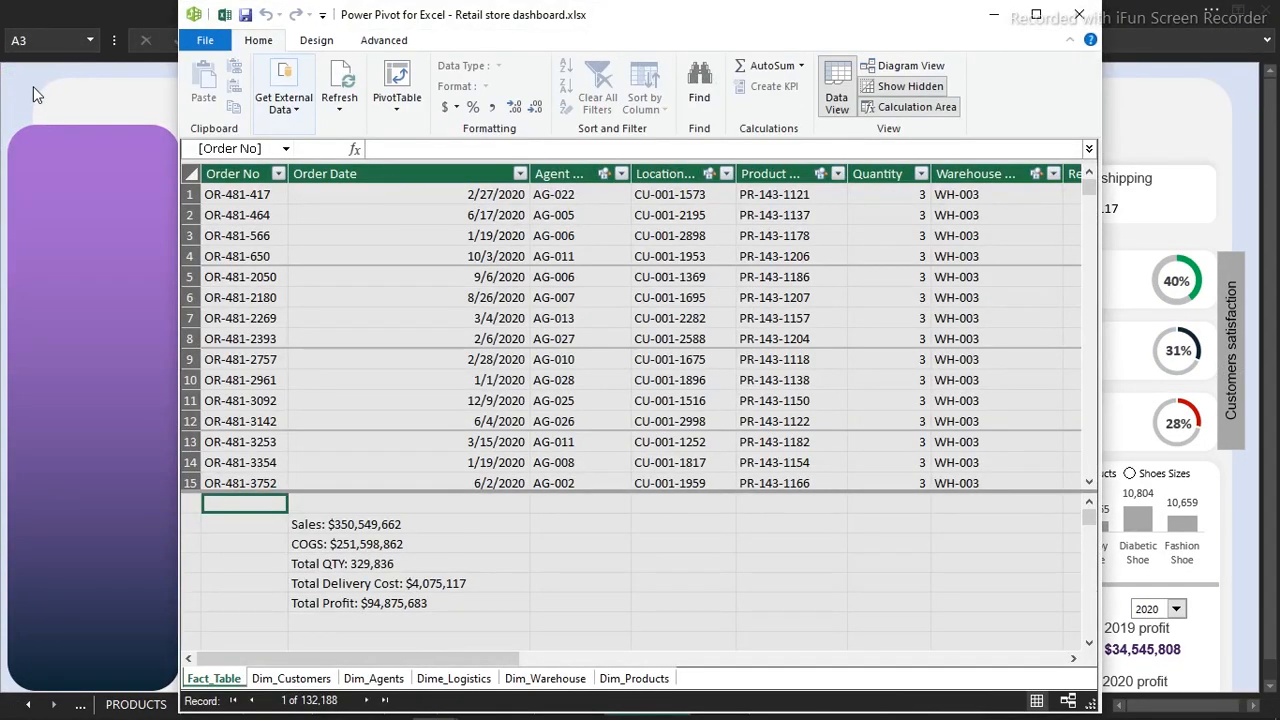
click(1036, 14)
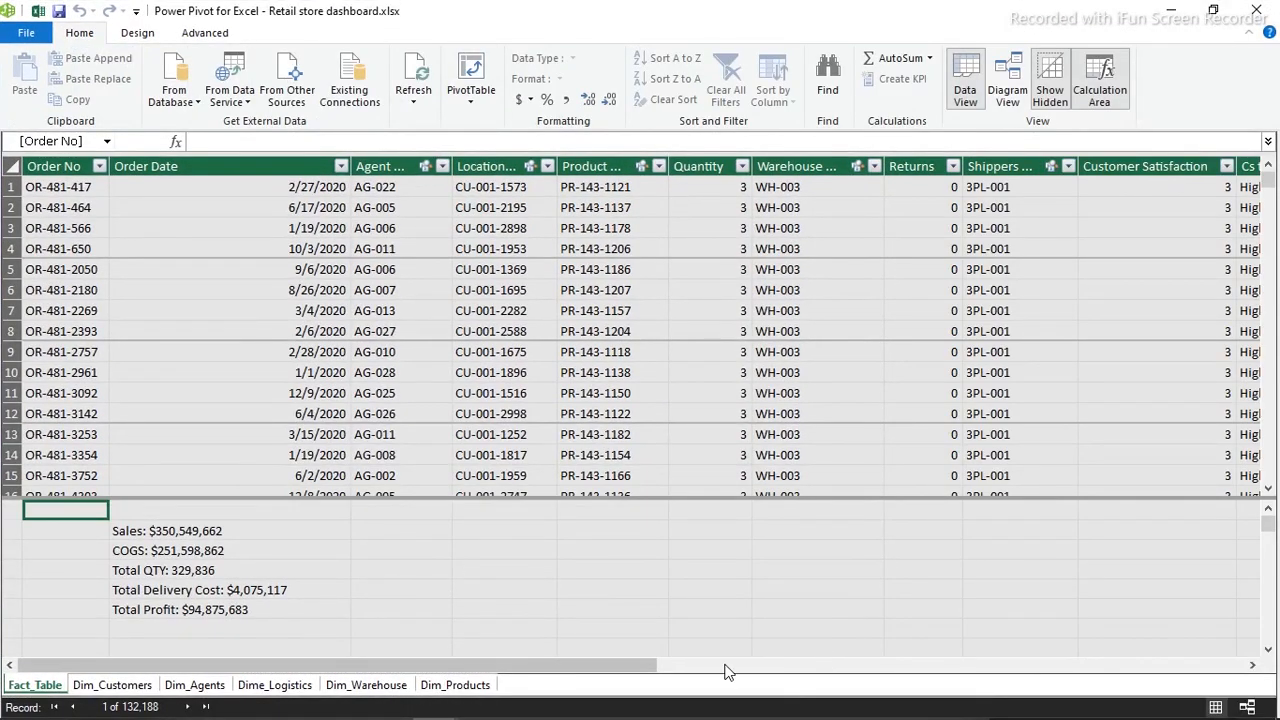
- Add a new column named Weekdays at the end of Fact_Table
drag(636, 670, 1237, 591)
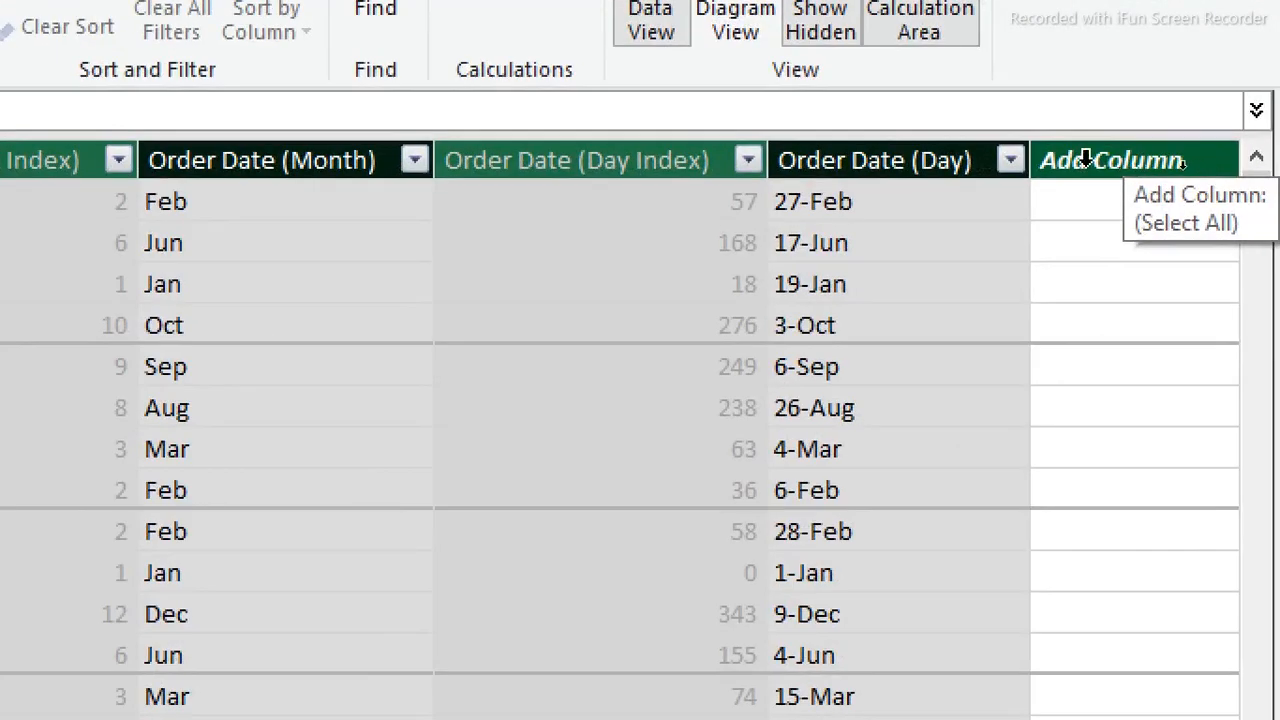
double_click(1185, 168)
key(BackSpace)
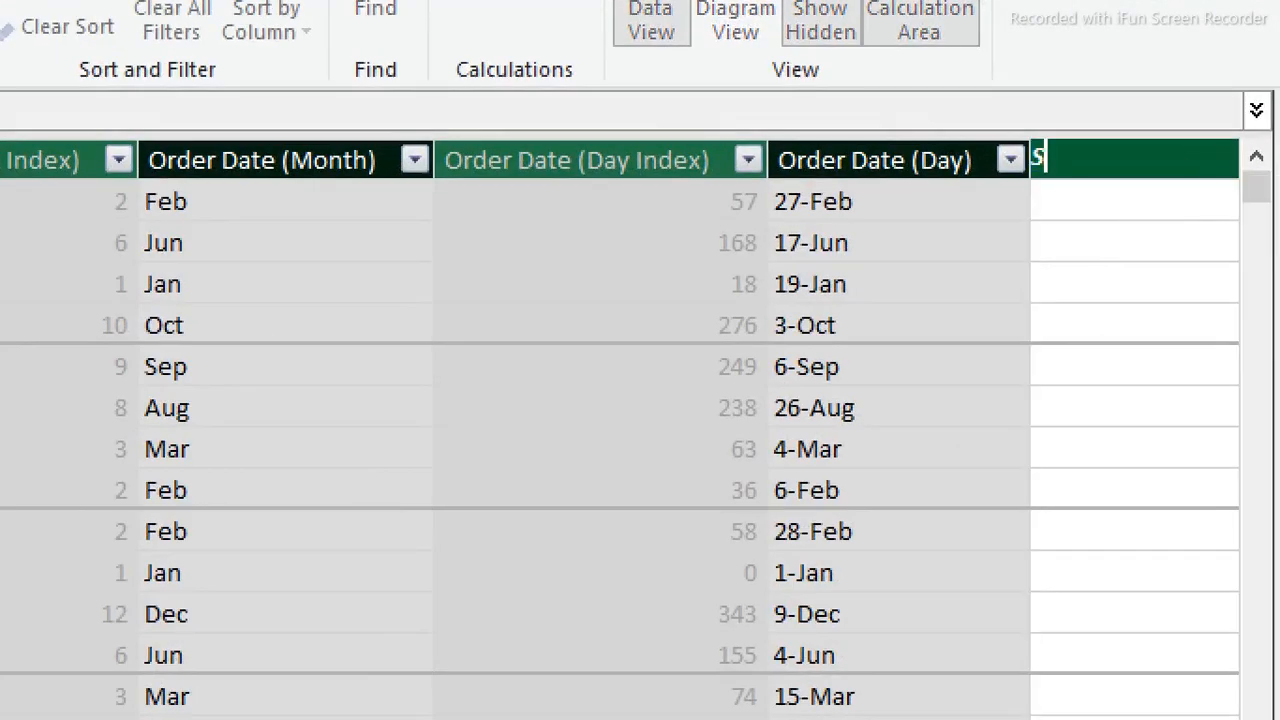
text(Week)
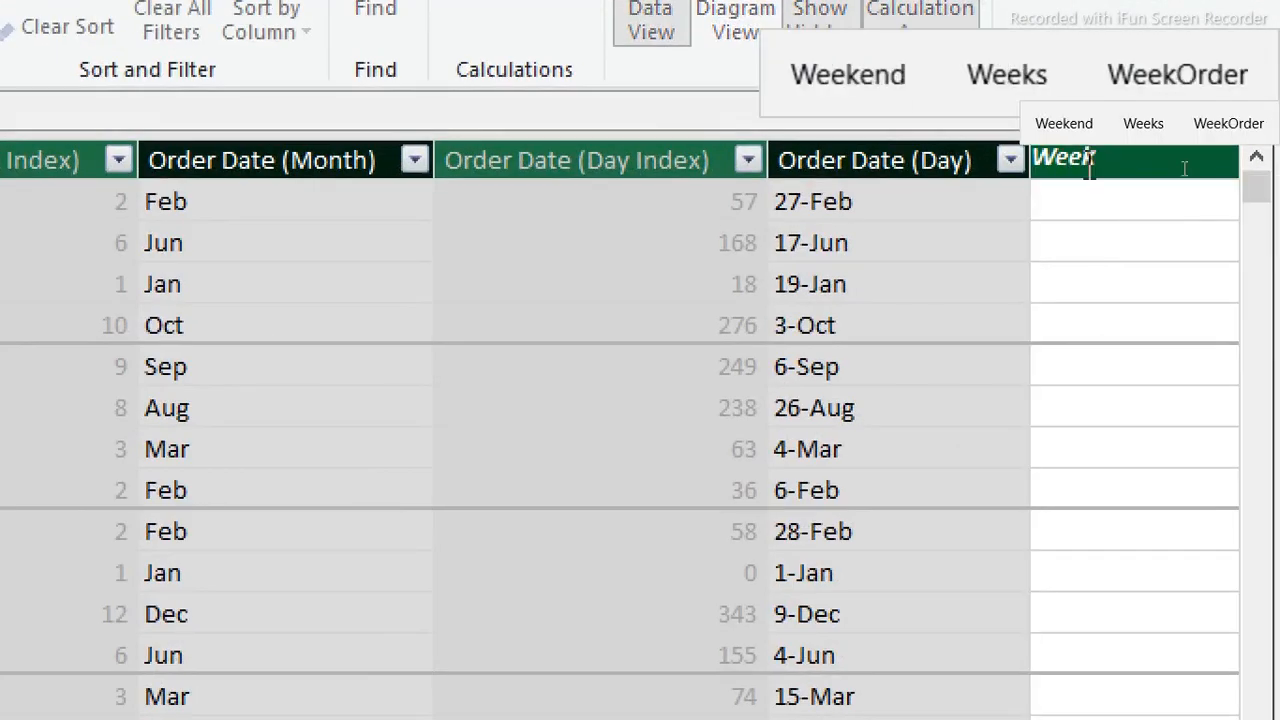
text(days)
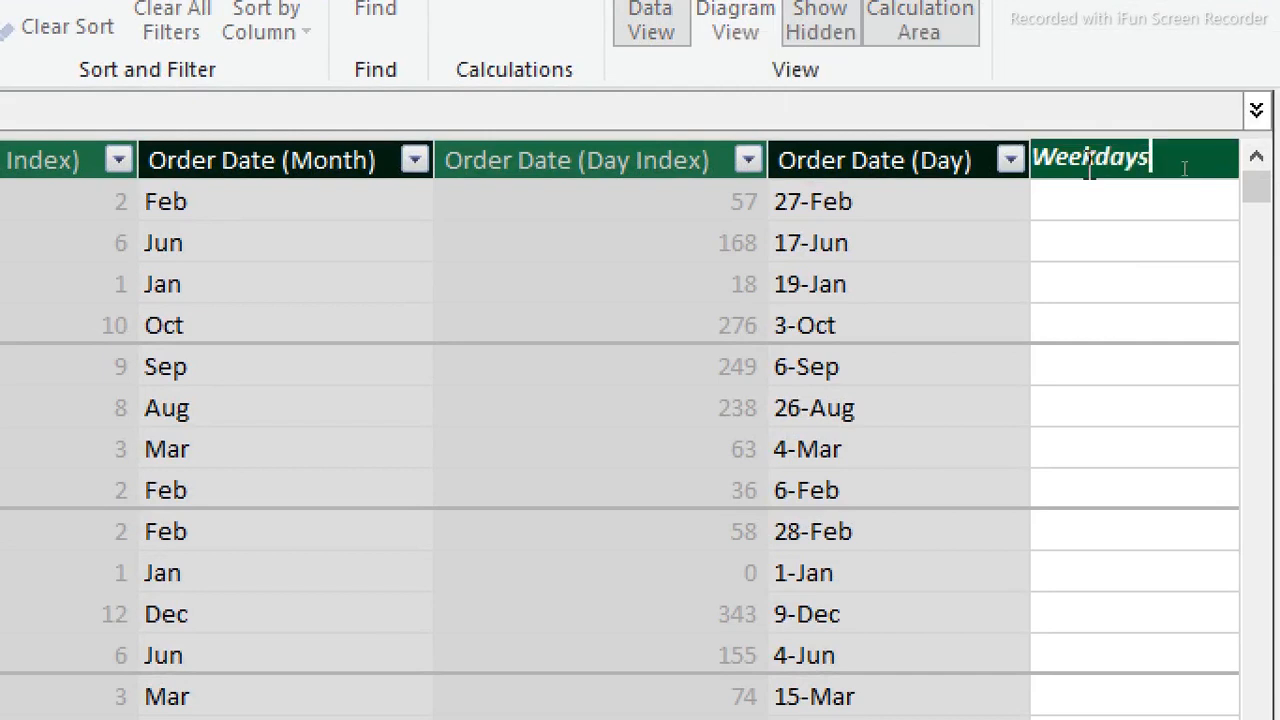
key(Return)
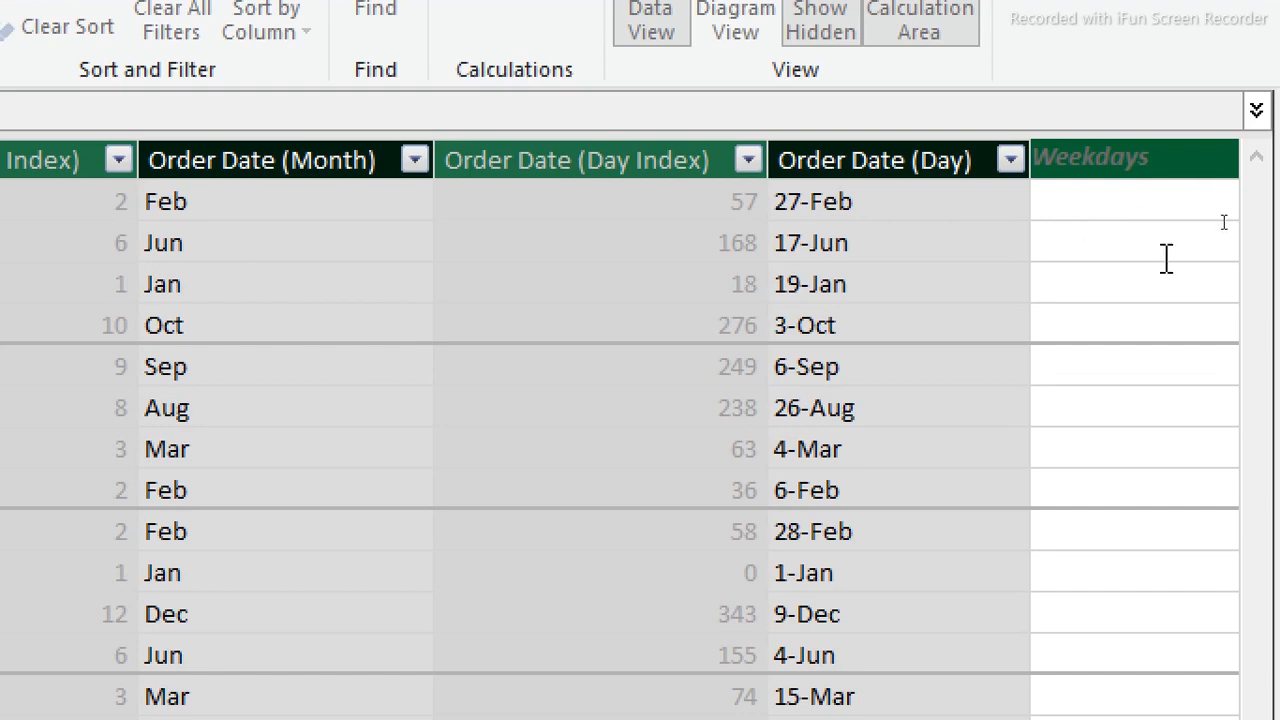
- Fill the Weekdays column with the formula =WEEKDAY(Fact_Table[Order Date])
click(1100, 205)
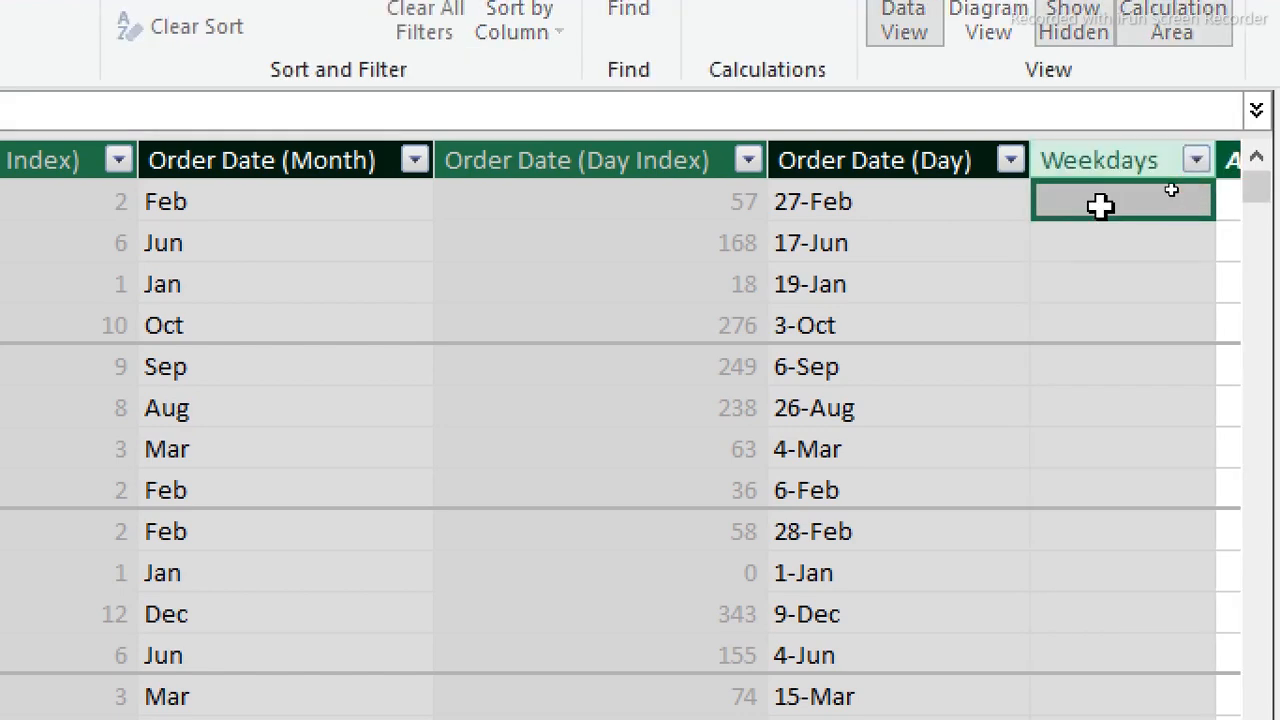
text(=)
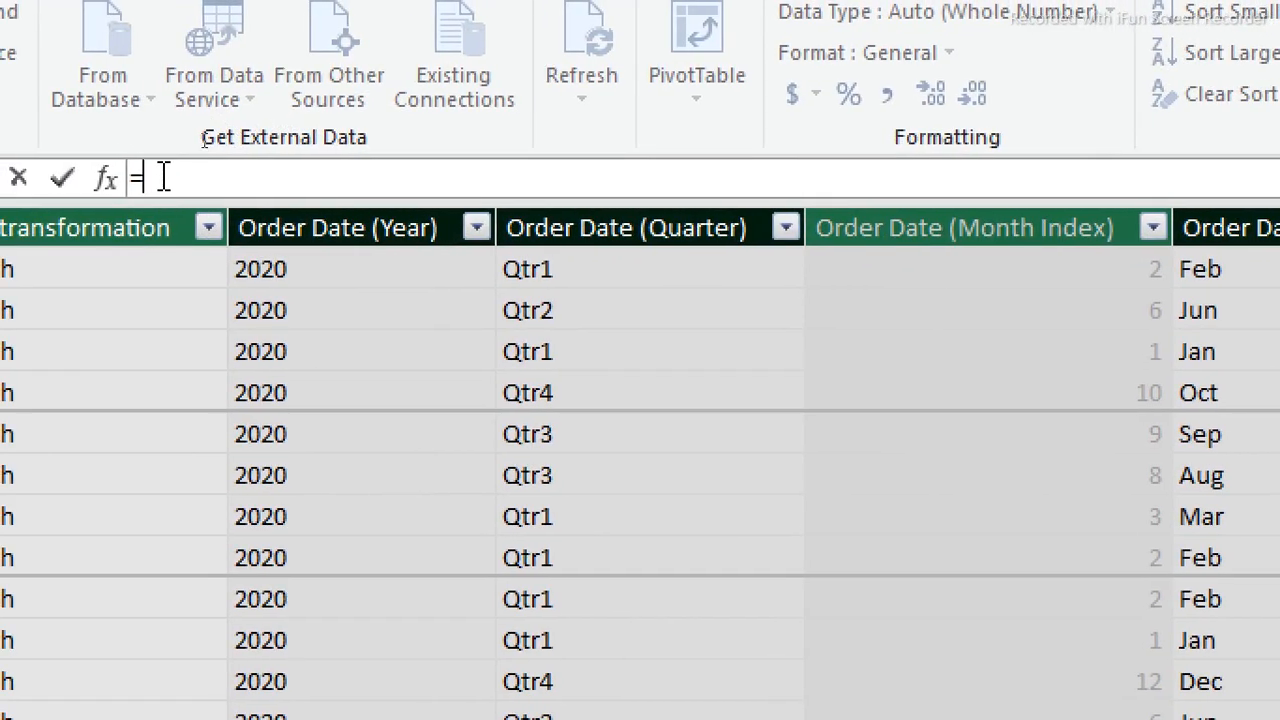
text(we)
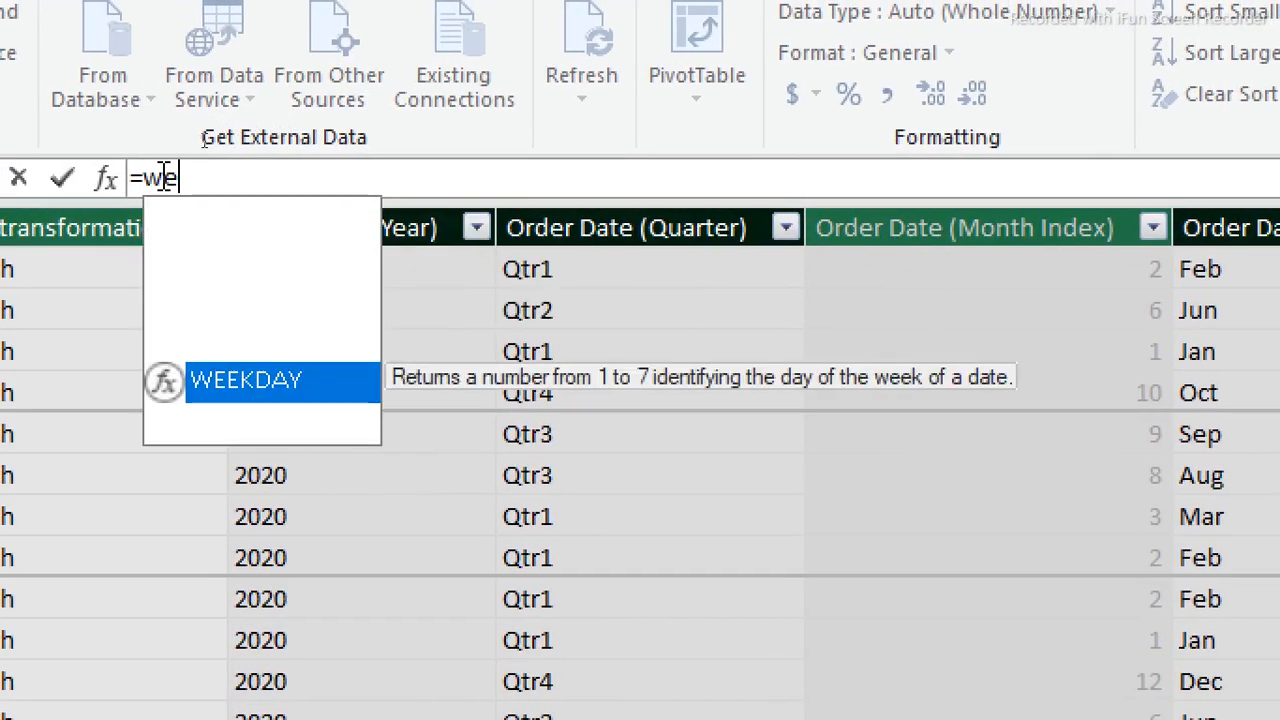
text(e)
key(Tab)
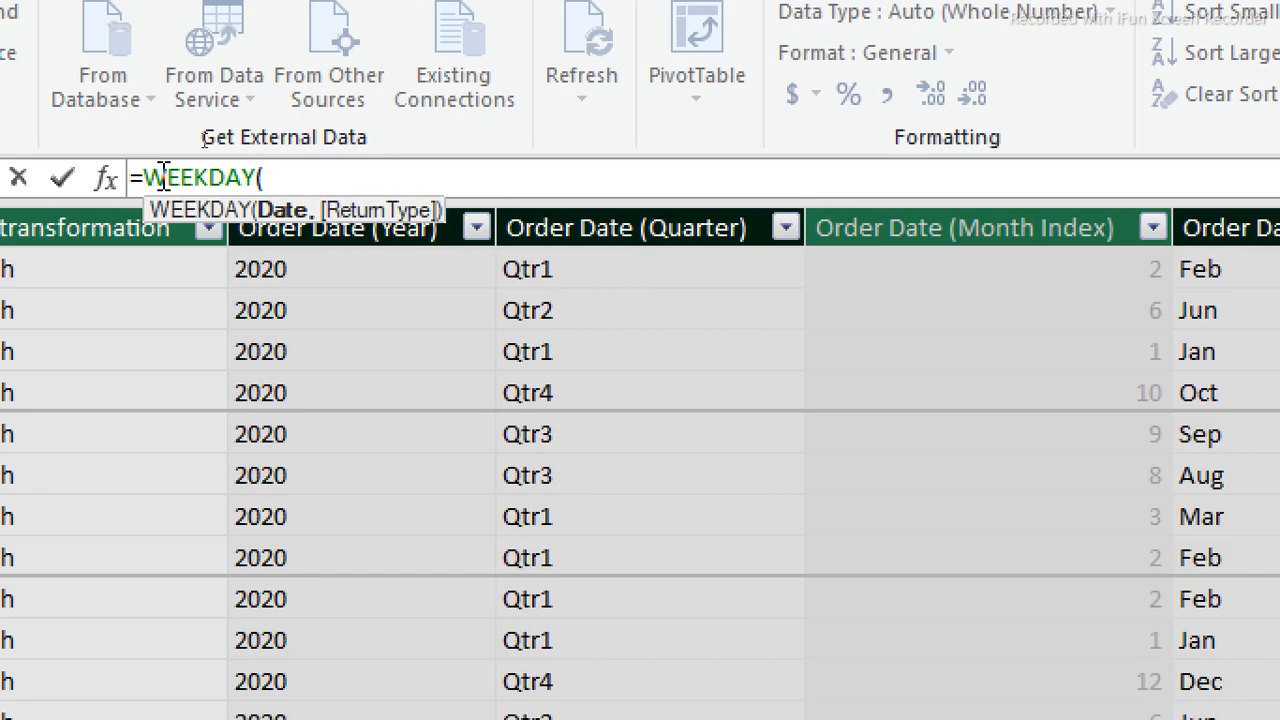
text(fa)
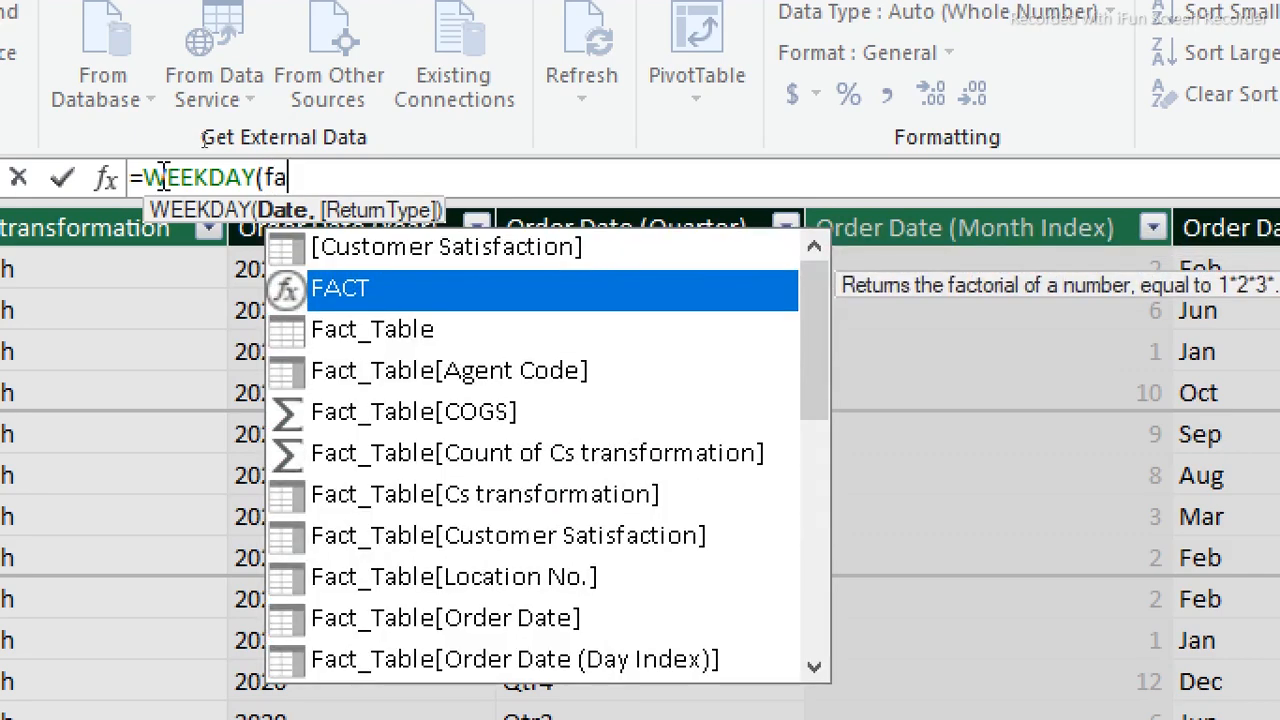
key(BackSpace)
key(BackSpace)
text(dat)
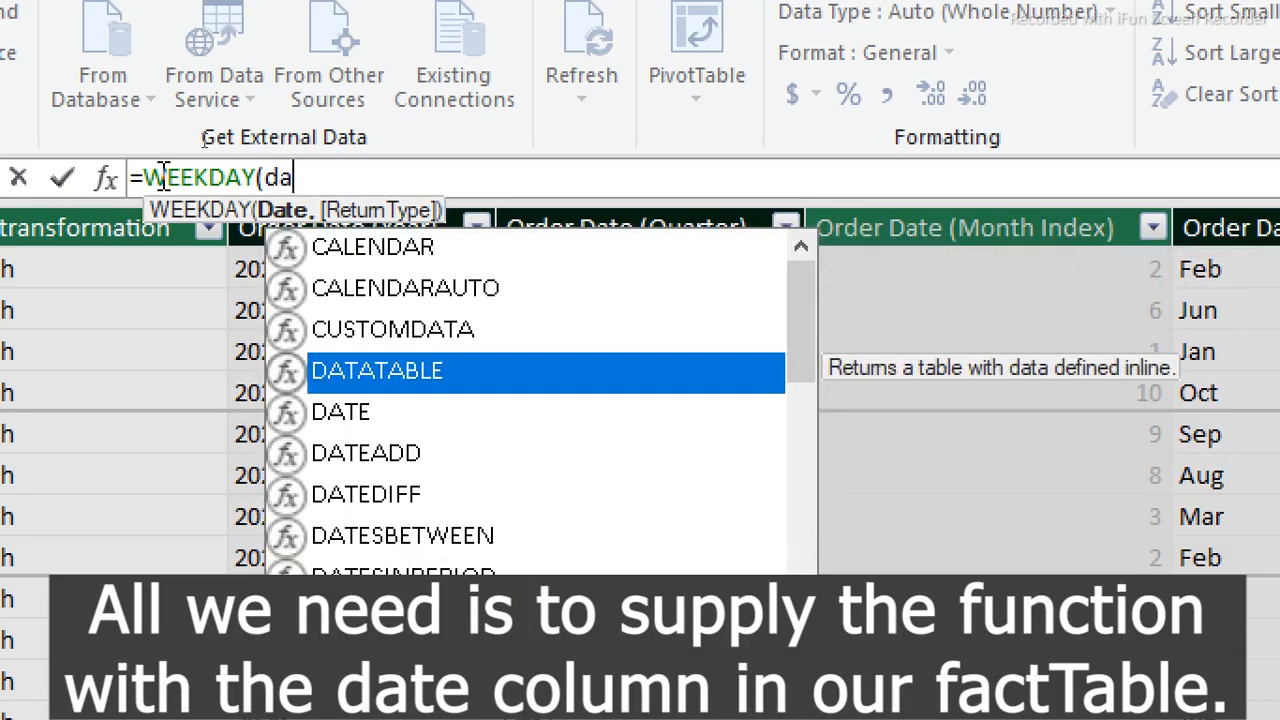
key(BackSpace)
key(BackSpace)
key(BackSpace)
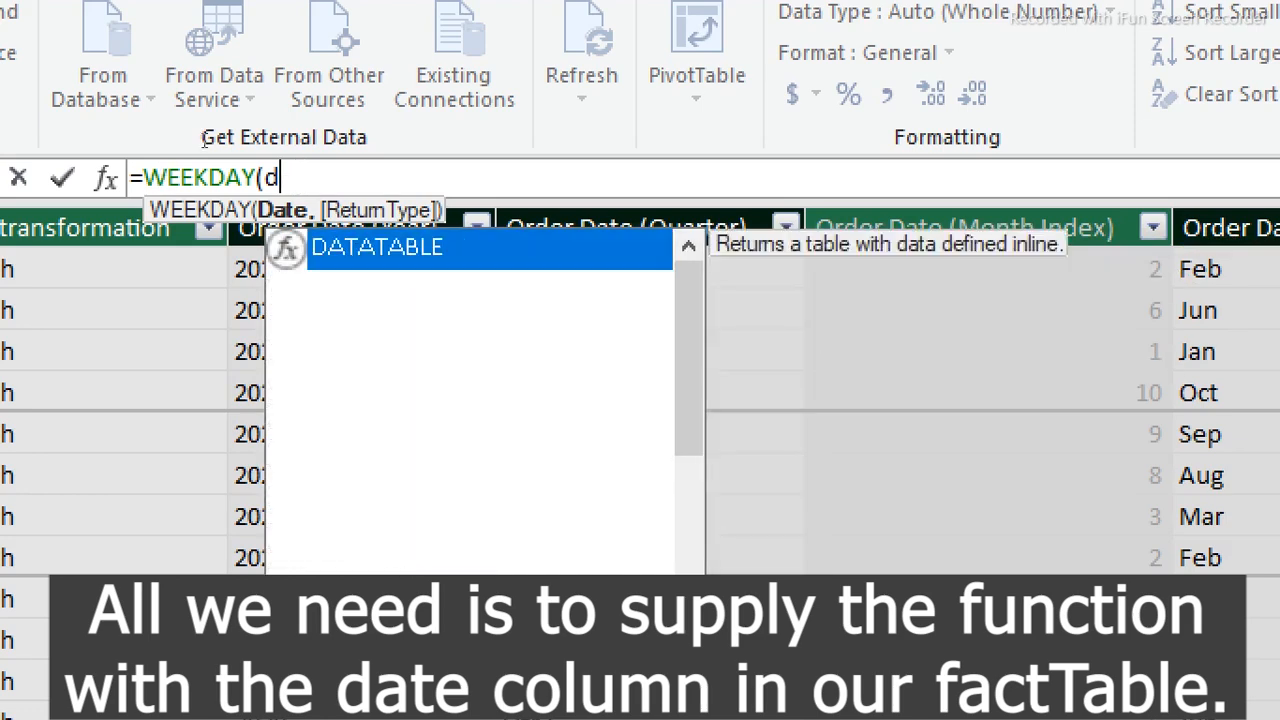
text(or)
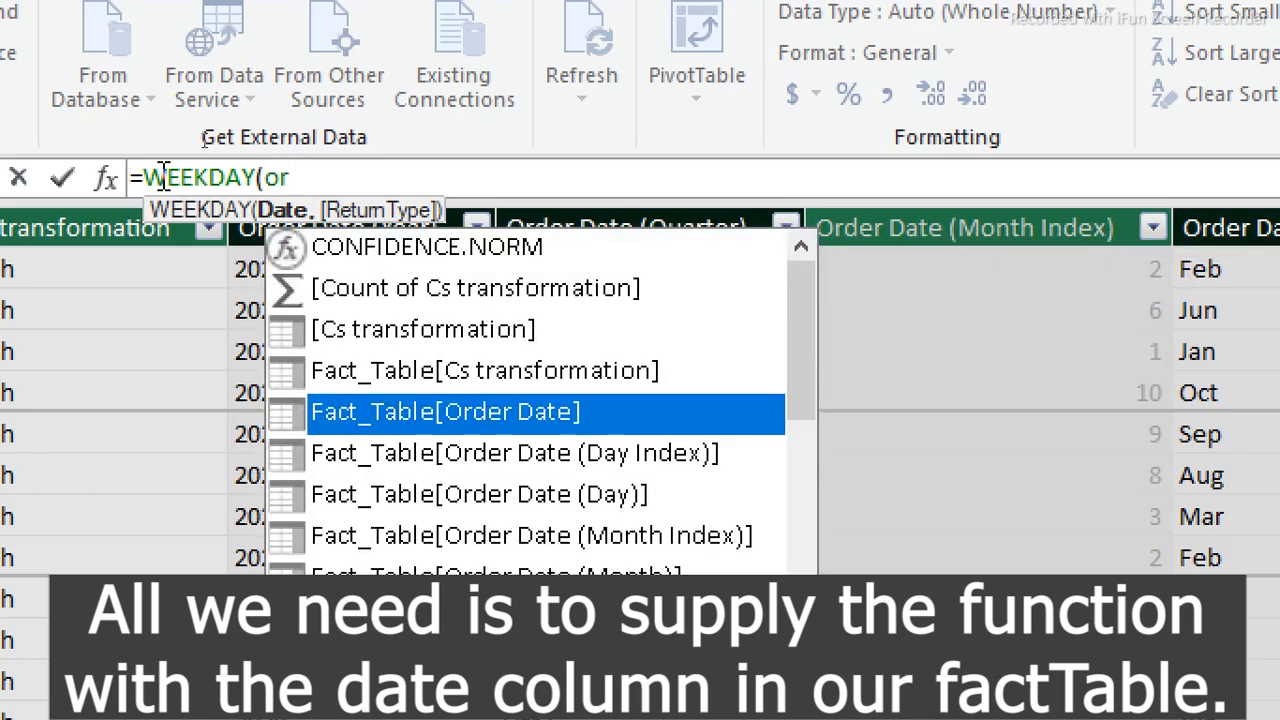
double_click(396, 406)
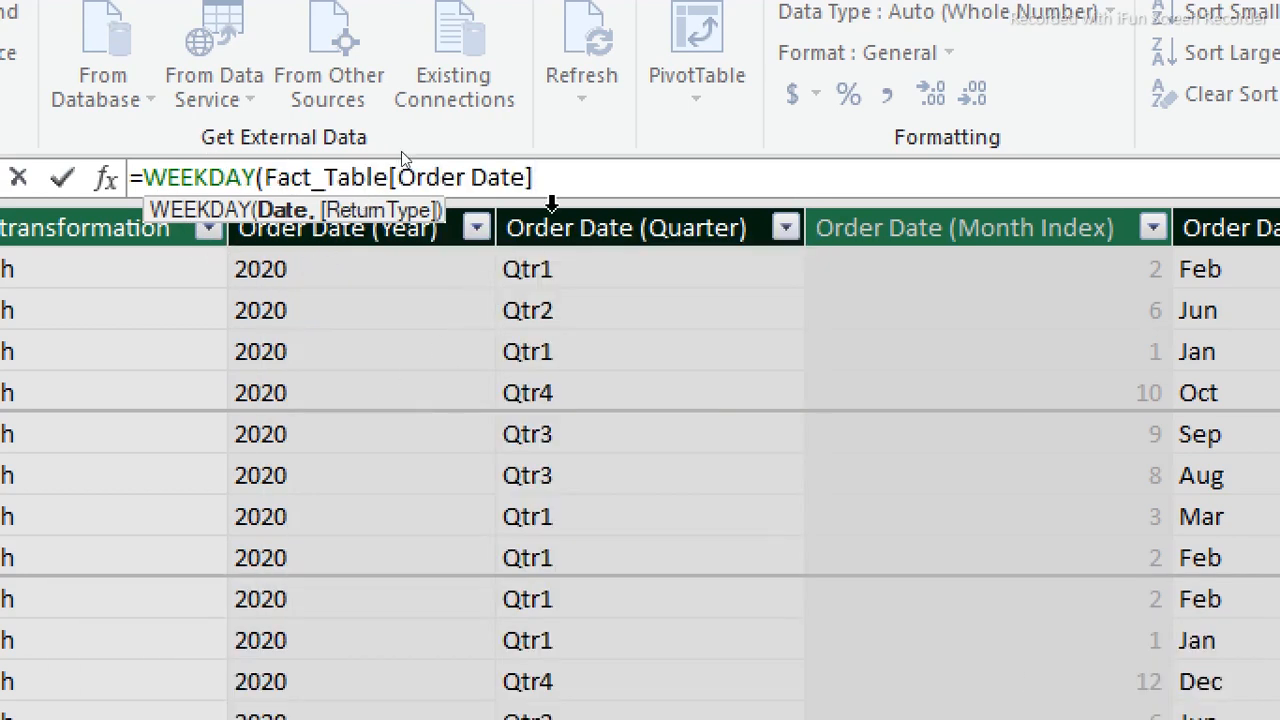
text())
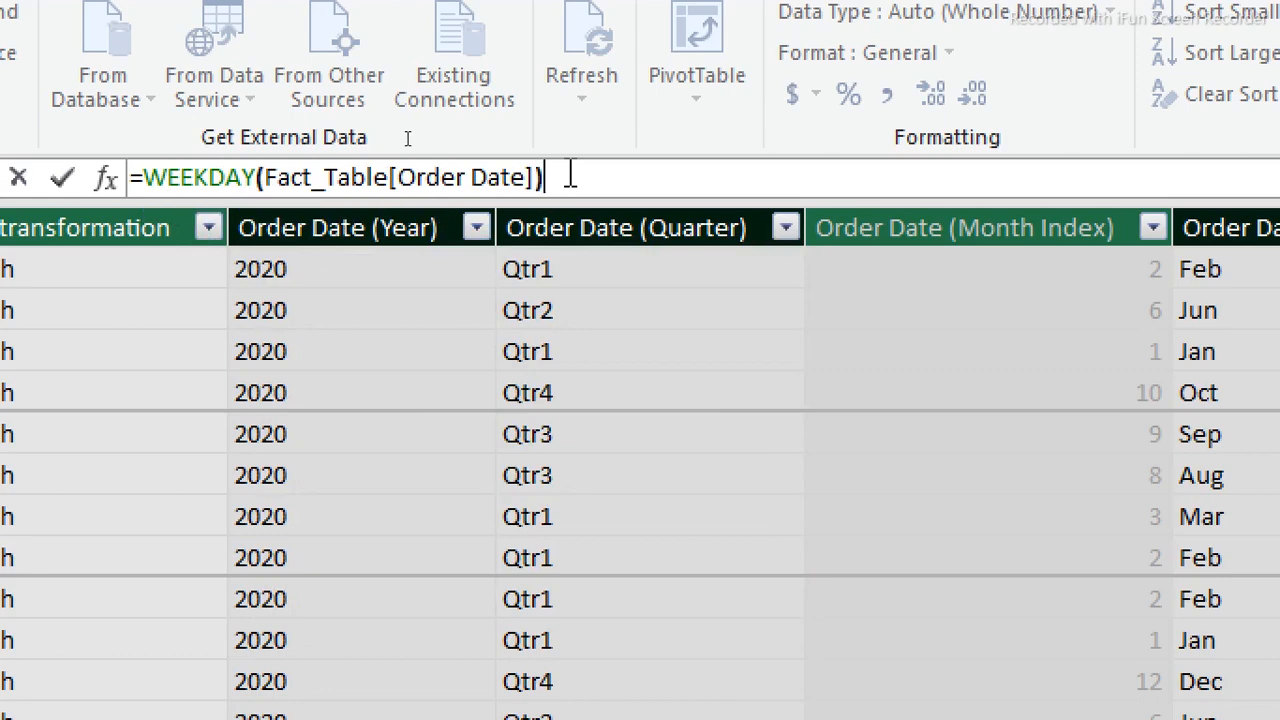
key(Return)
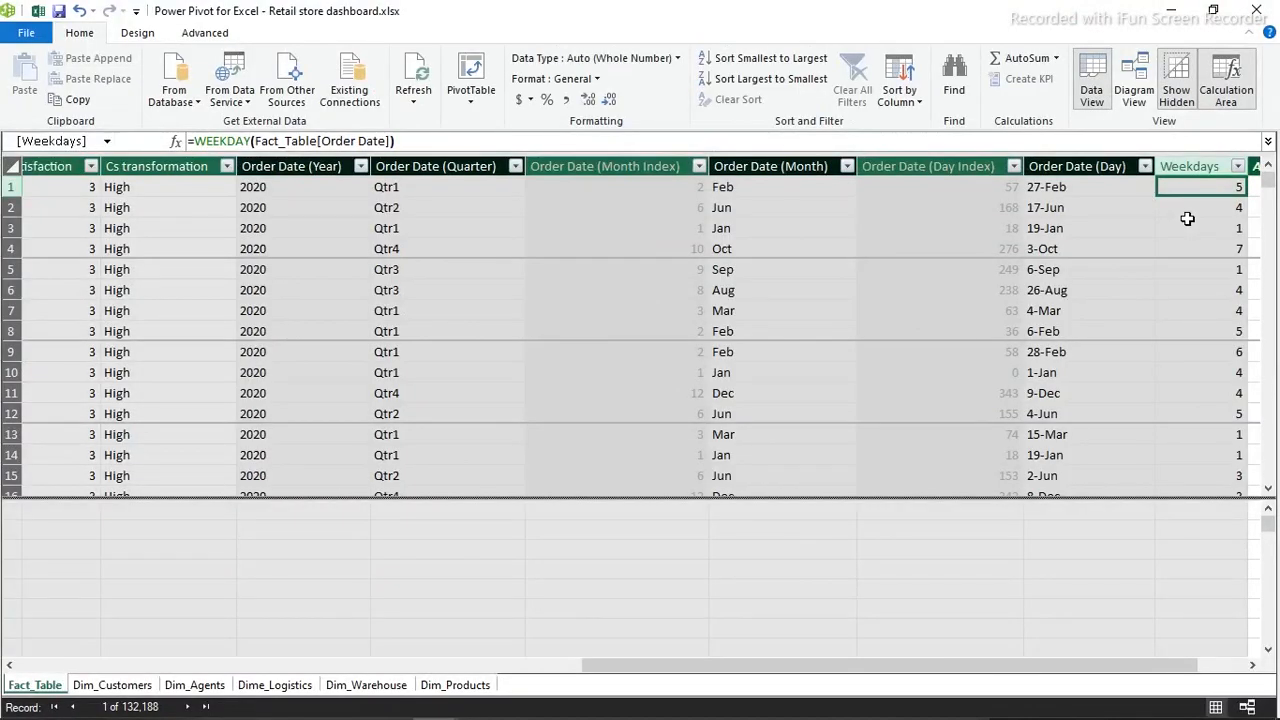
- Add another new column named Month Number after the Weekdays column
drag(668, 668, 835, 660)
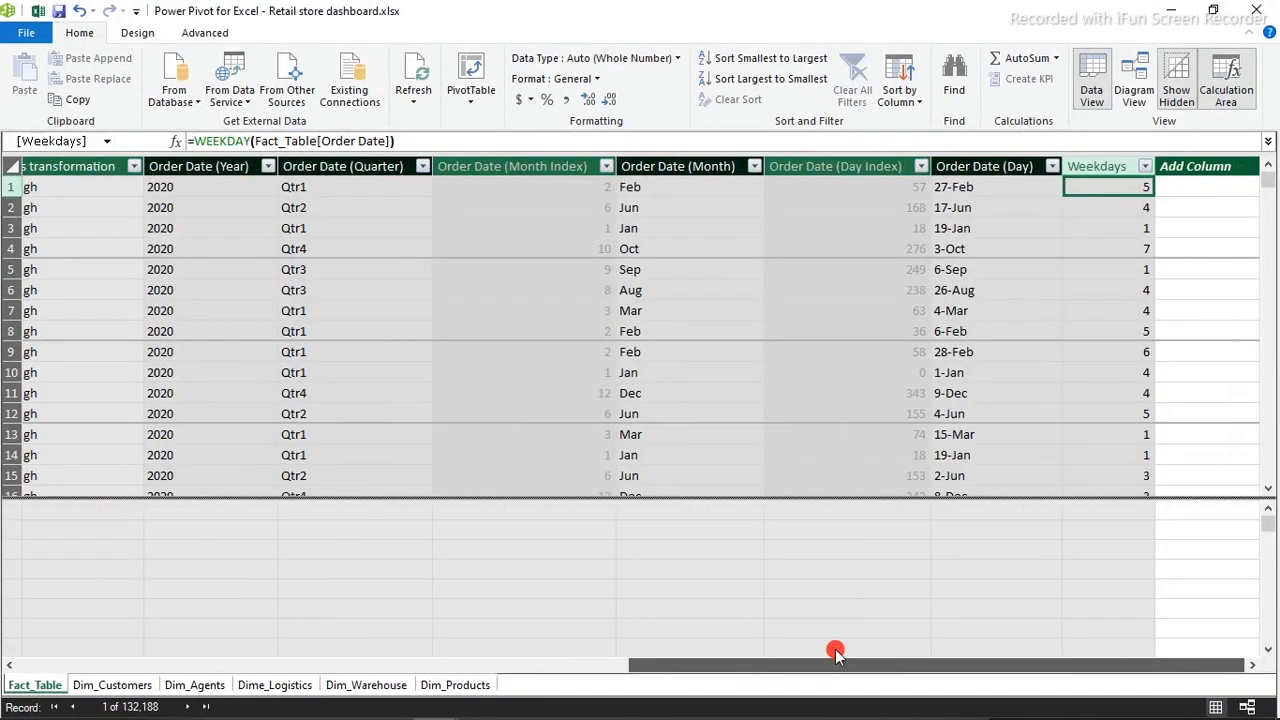
click(1209, 166)
double_click(1211, 166)
text(Mon)
key(BackSpace)
key(BackSpace)
key(BackSpace)
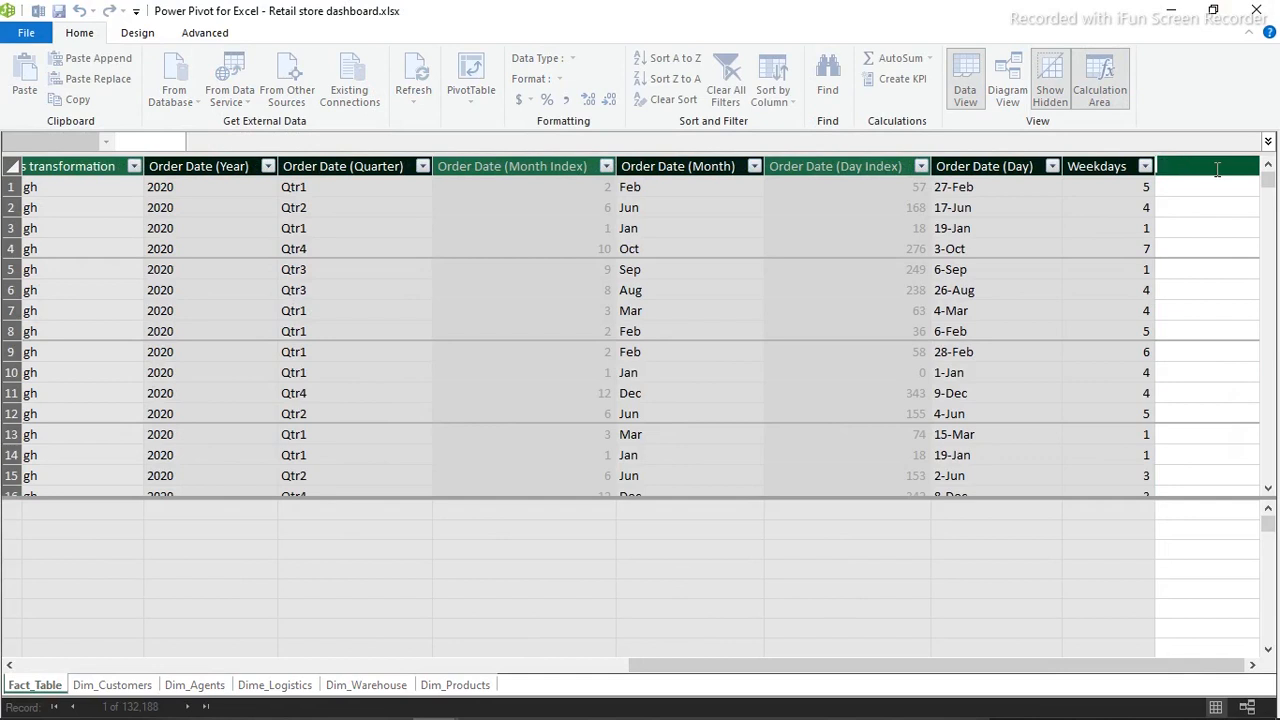
text(Mo)
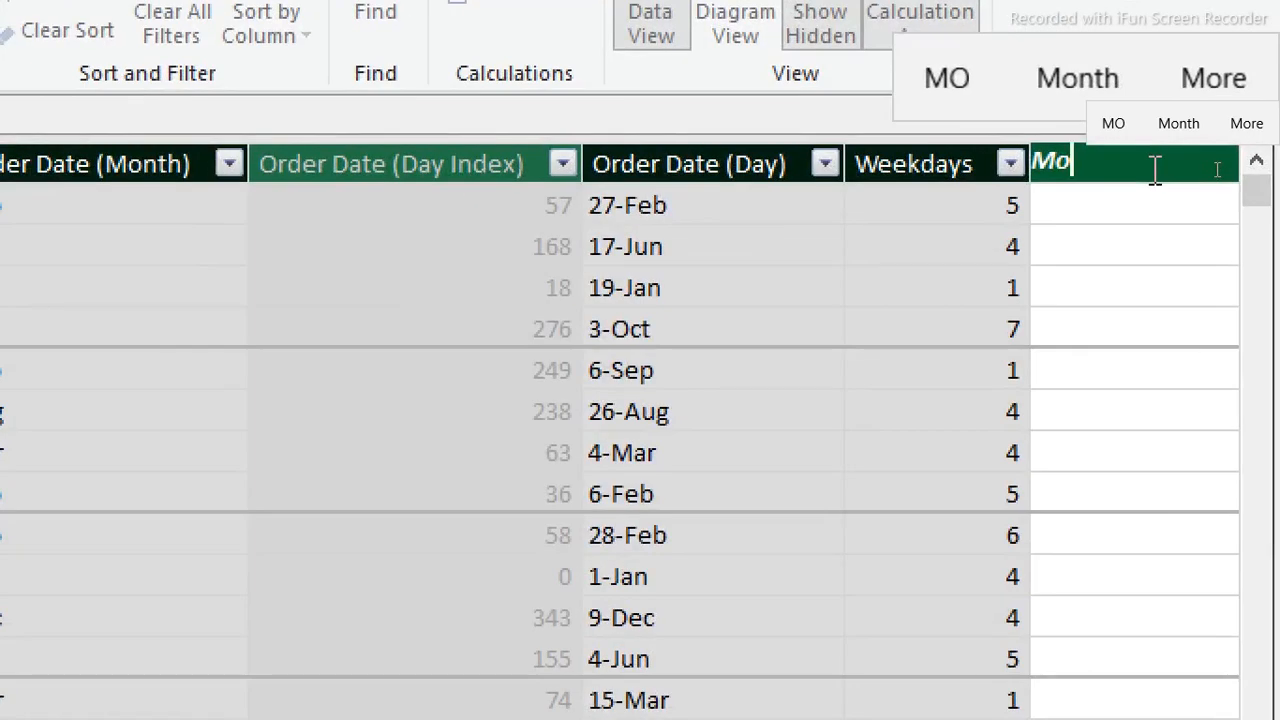
text(ntg)
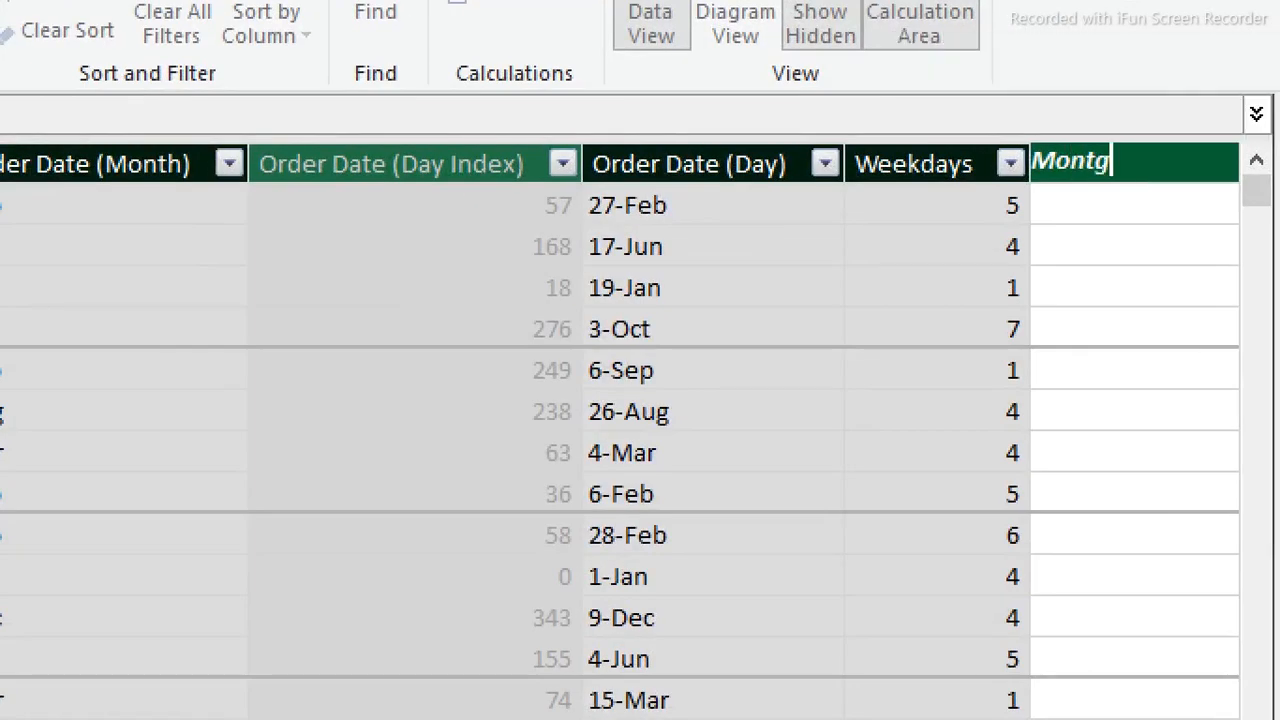
key(BackSpace)
text(h Number)
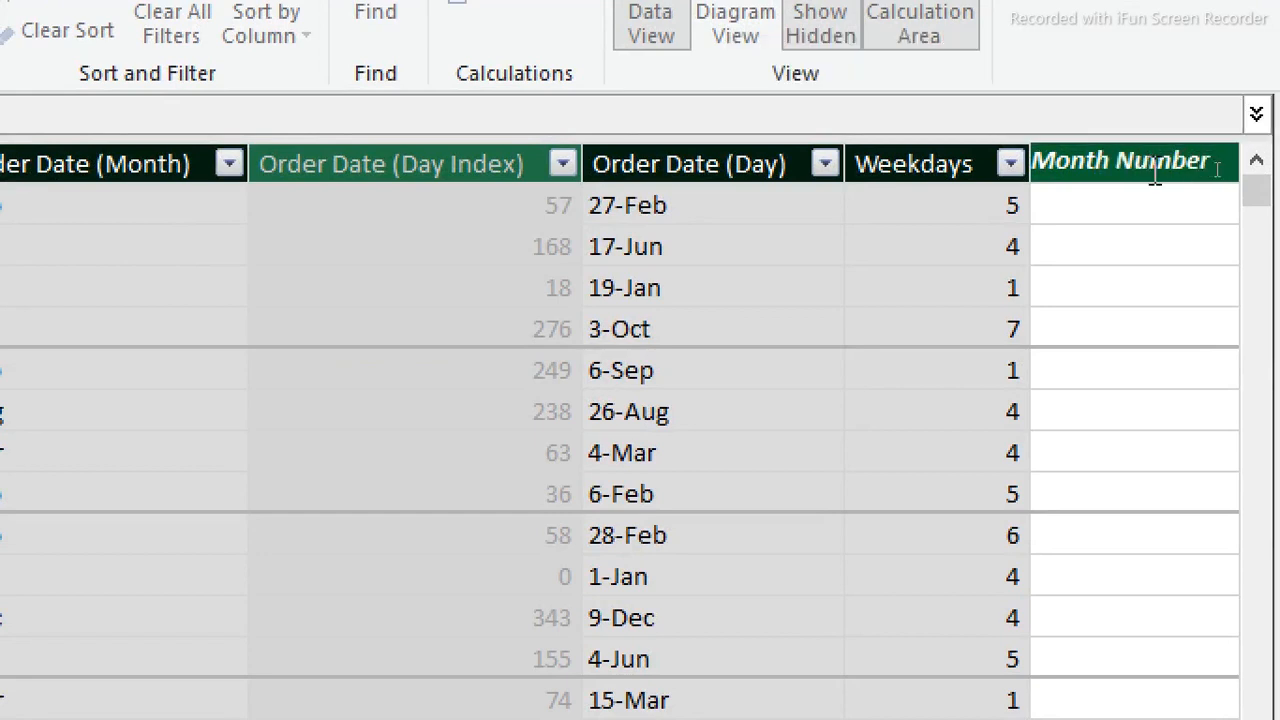
key(Return)
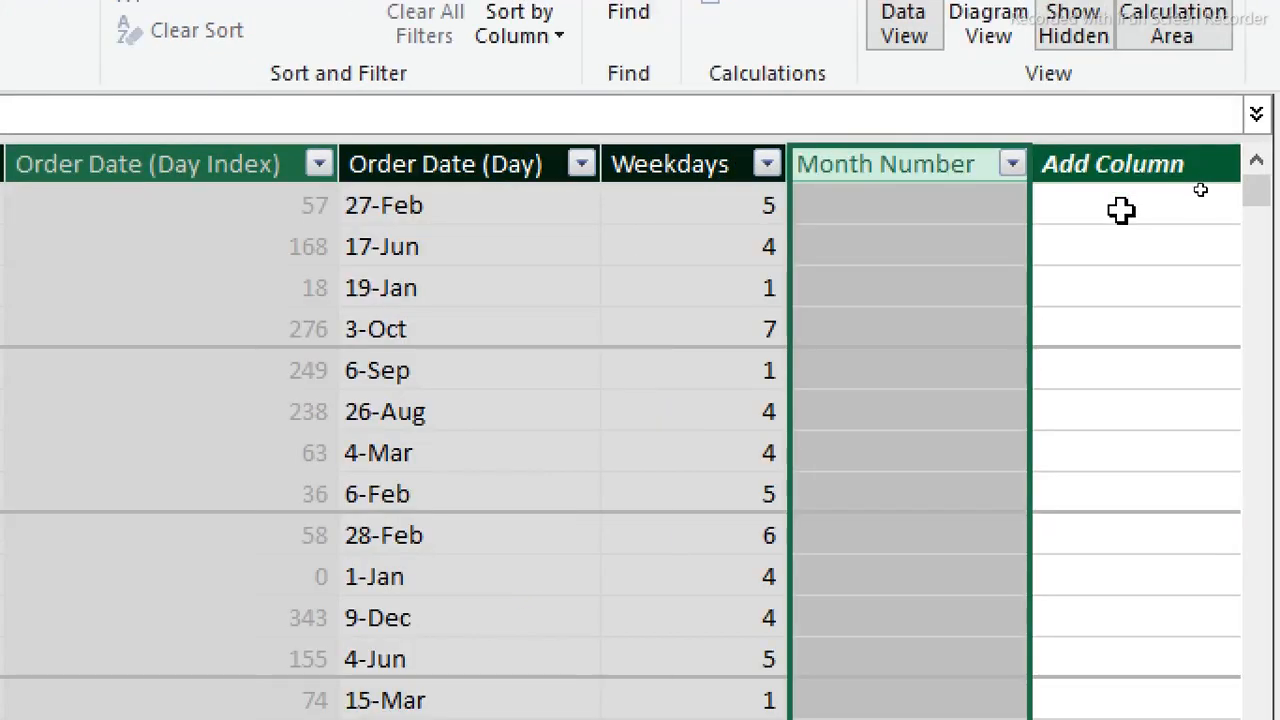
- Start a formula with the month function in the first cell of the empty column after Month Number
click(1120, 208)
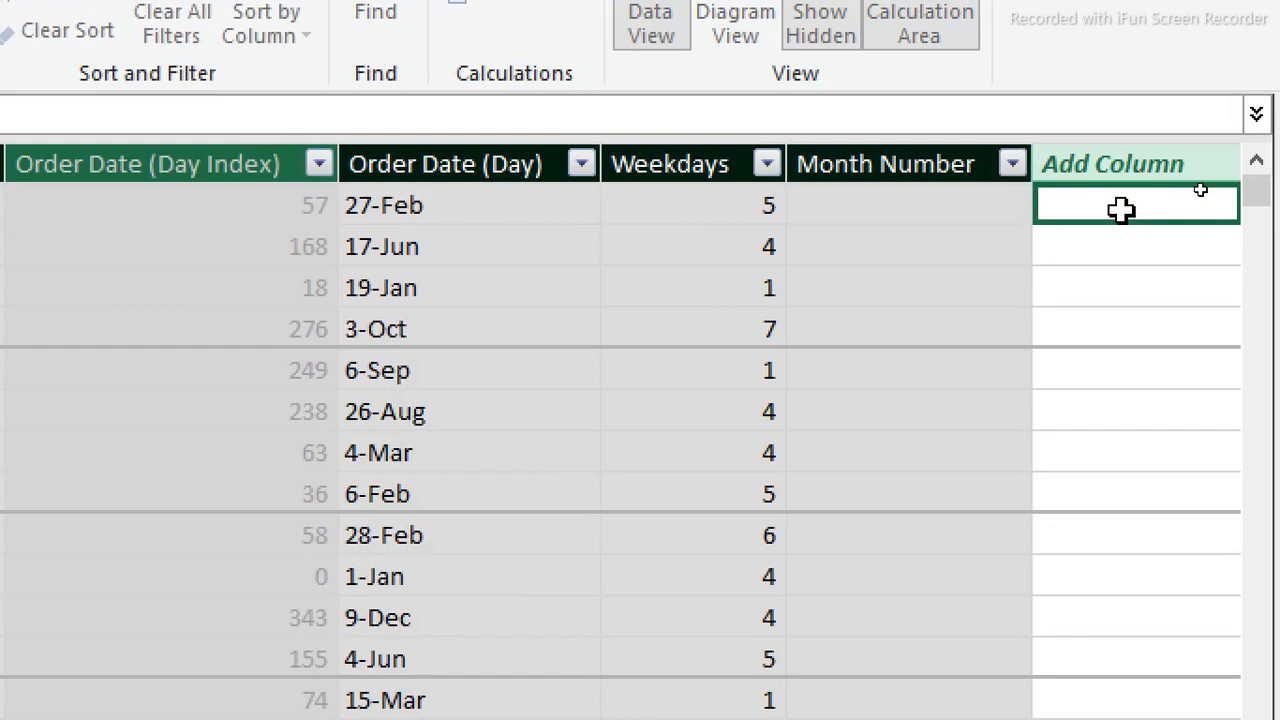
text(=)
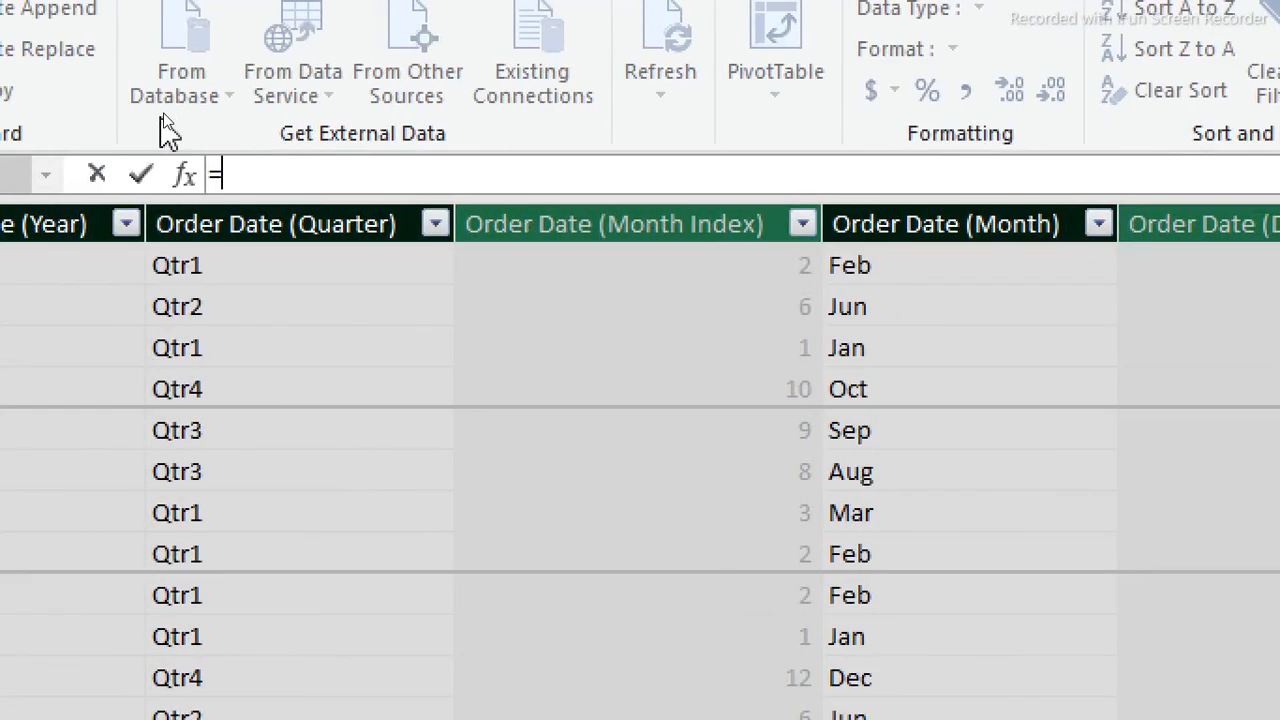
text(mo)
key(BackSpace)
text(month)
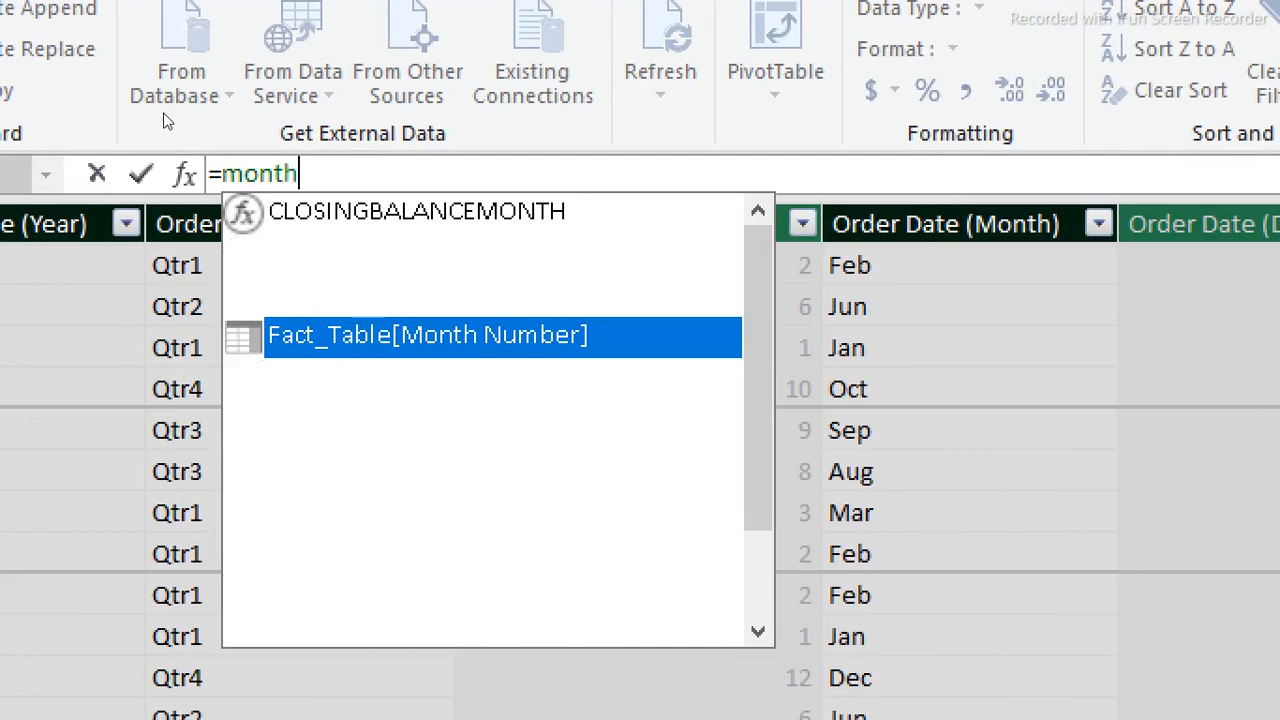
key(Tab)
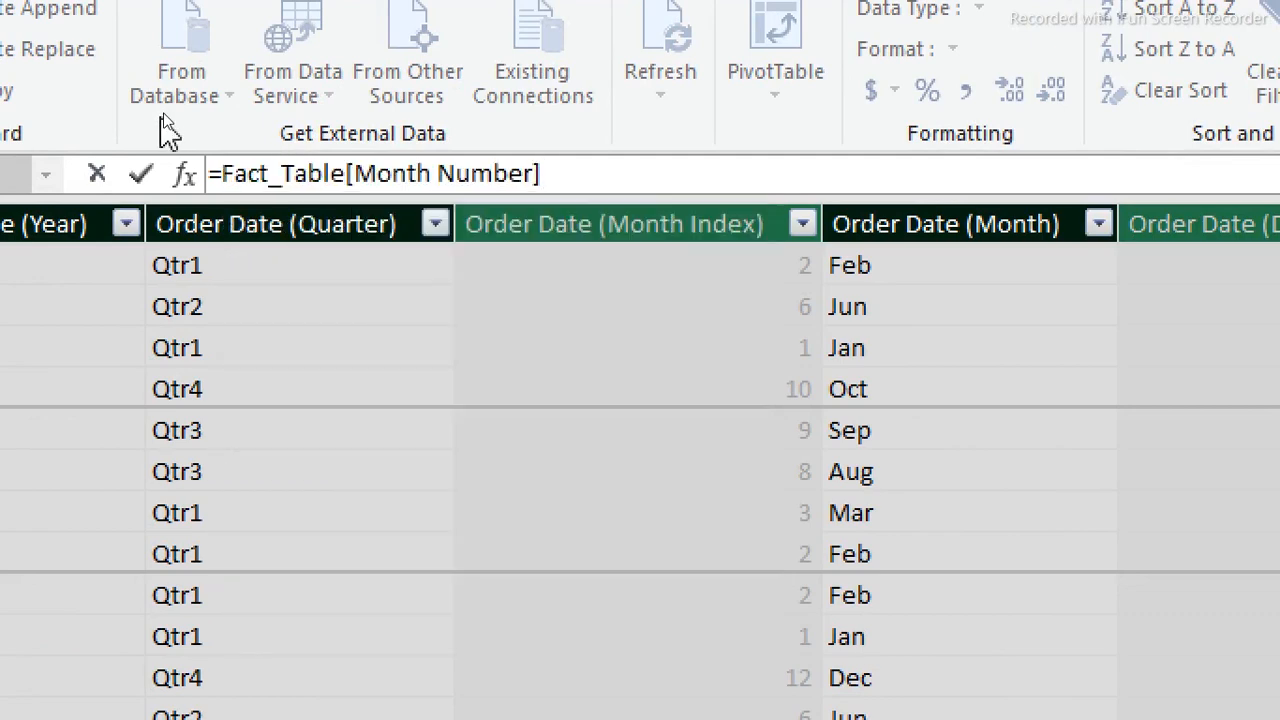
key(BackSpace)
key(BackSpace)
key(BackSpace)
key(BackSpace)
key(BackSpace)
key(BackSpace)
key(BackSpace)
key(BackSpace)
key(BackSpace)
key(BackSpace)
key(BackSpace)
key(BackSpace)
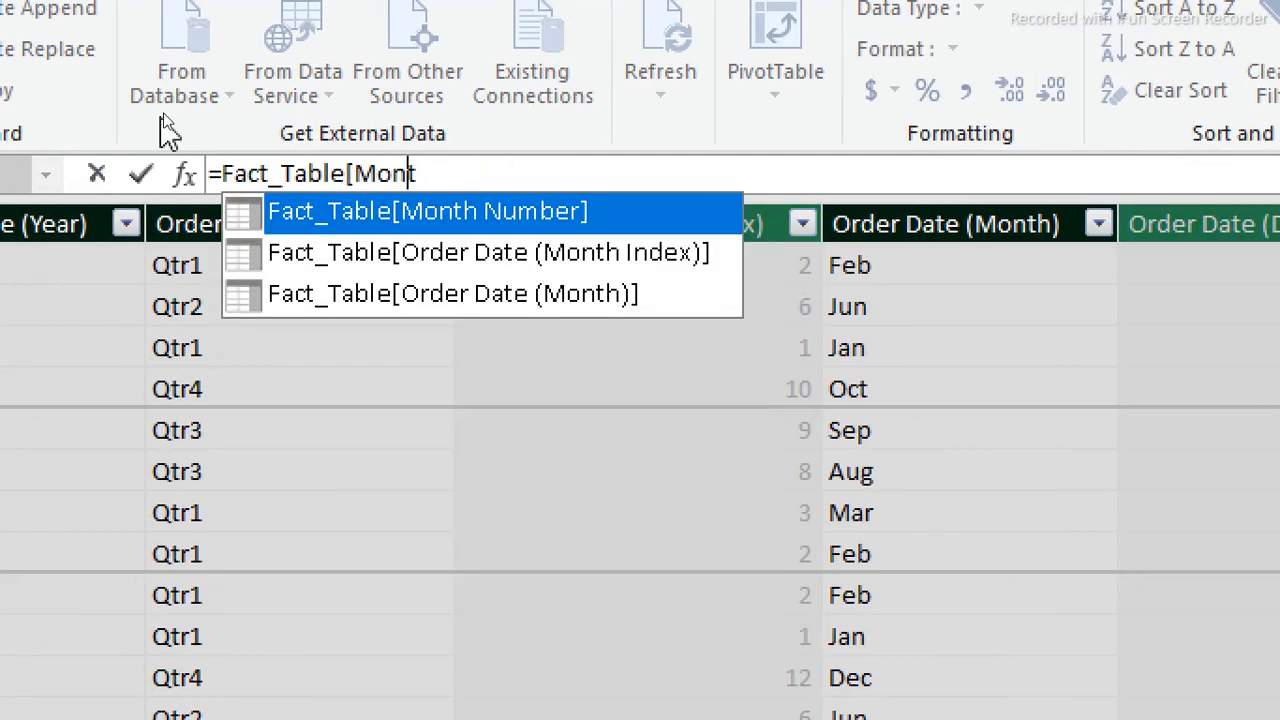
key(BackSpace)
key(BackSpace)
key(BackSpace)
key(BackSpace)
key(BackSpace)
key(BackSpace)
key(BackSpace)
key(BackSpace)
key(BackSpace)
key(BackSpace)
key(BackSpace)
key(BackSpace)
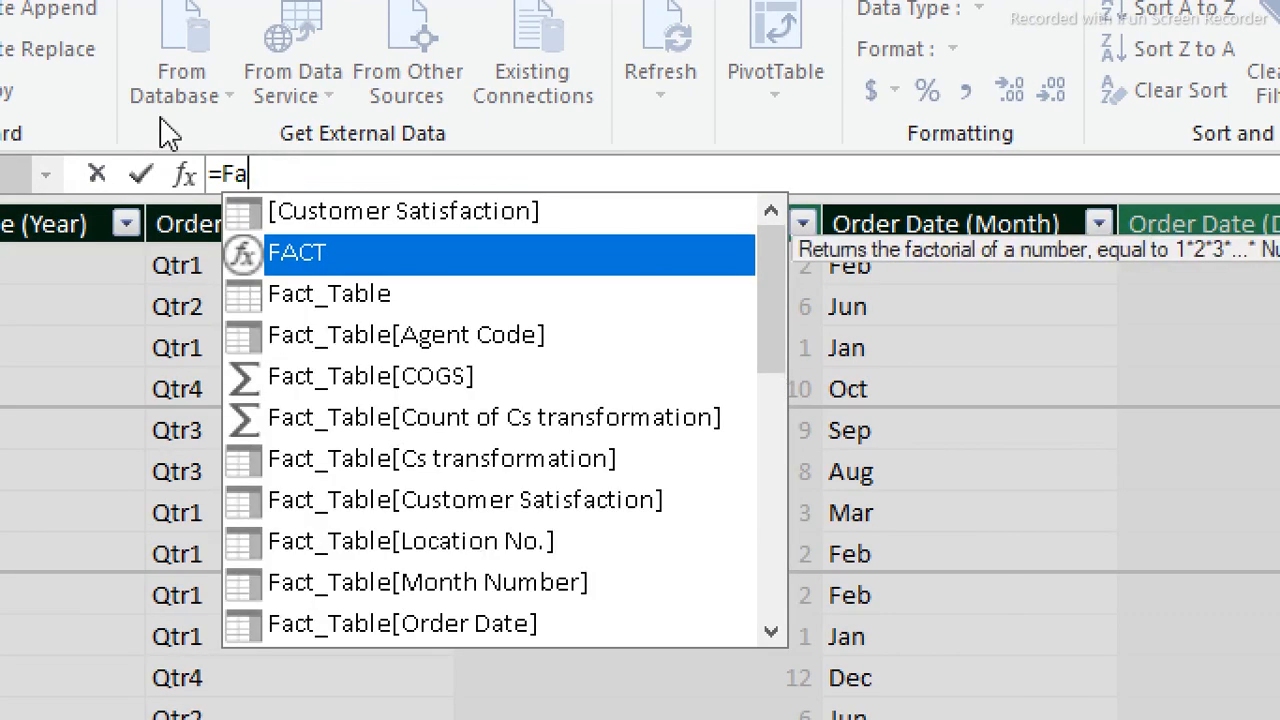
text(month)
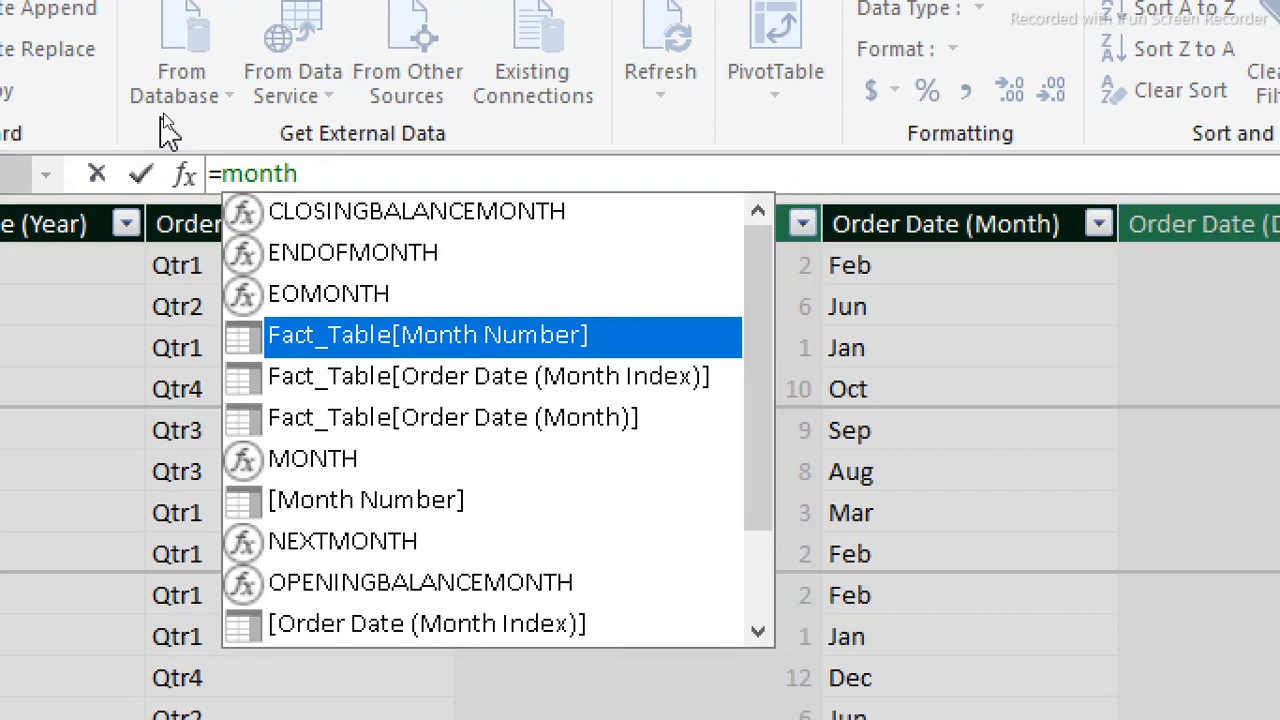
key(Tab)
key(BackSpace)
key(BackSpace)
key(BackSpace)
key(BackSpace)
key(BackSpace)
key(BackSpace)
key(BackSpace)
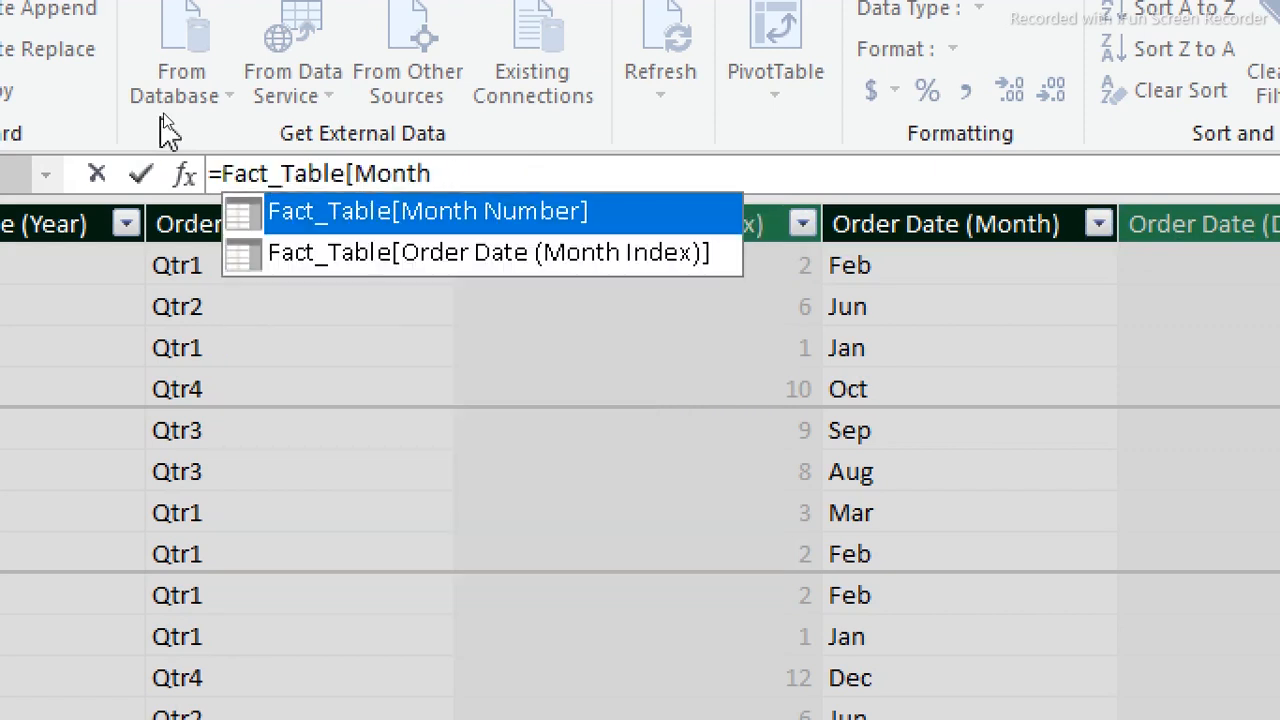
key(ctrl+z)
text(h)
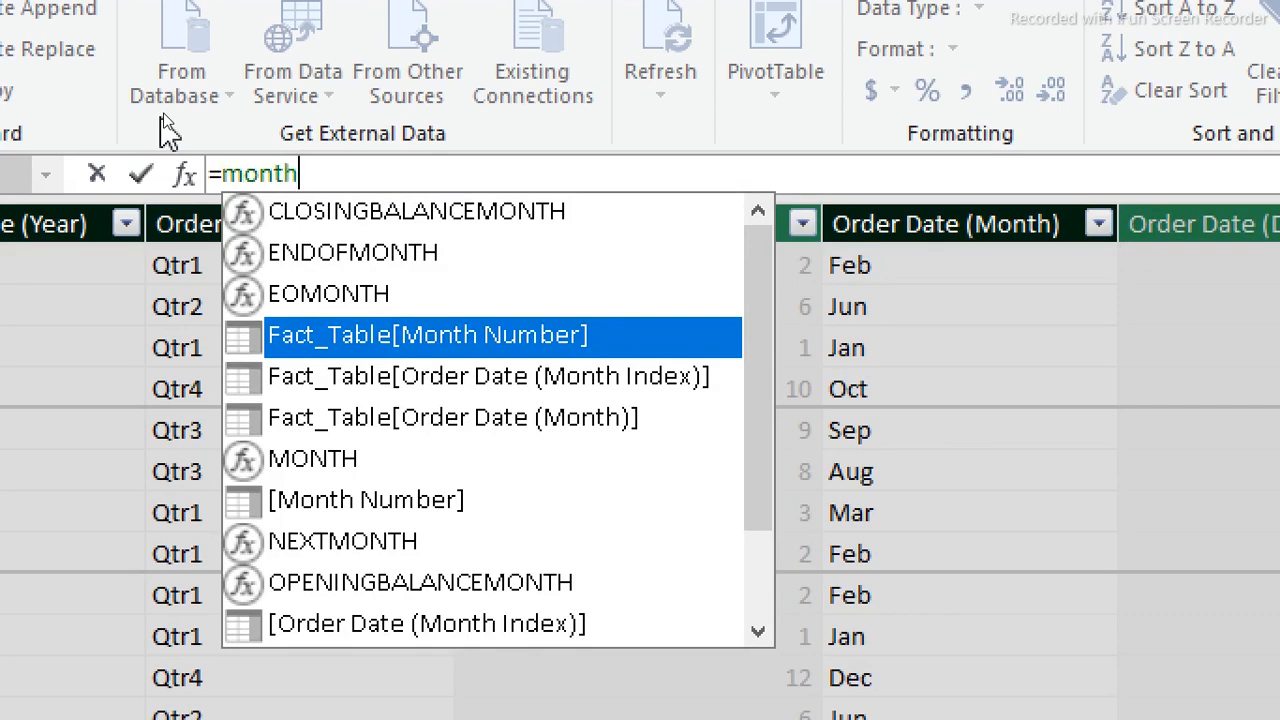
- Complete the new column's formula as =month(Fact_Table[Order Date]) and apply it
text((or)
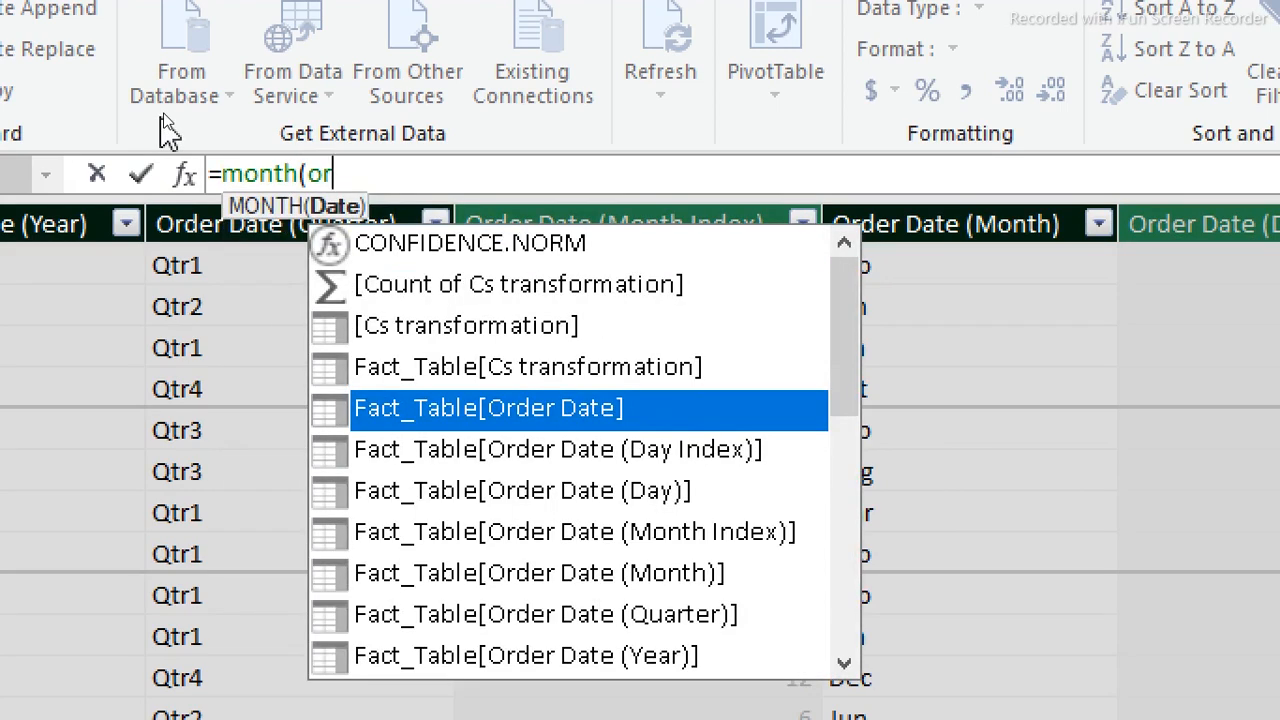
key(Tab)
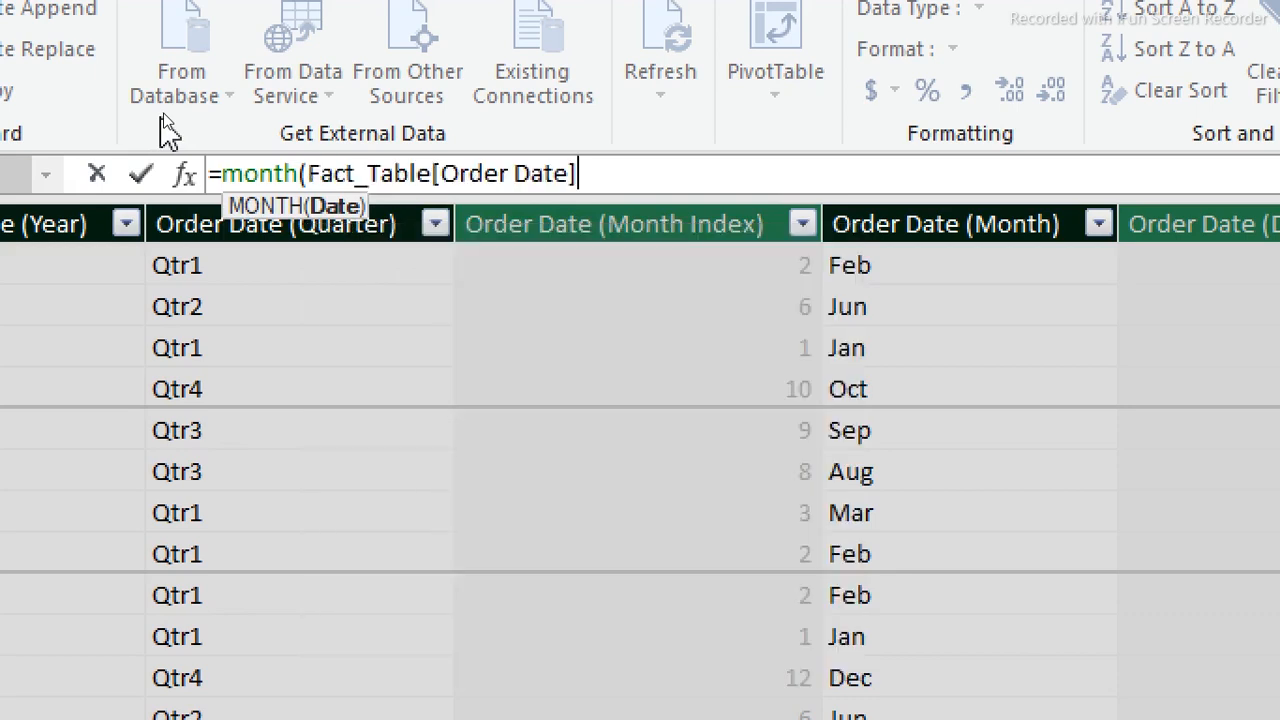
text())
key(Return)
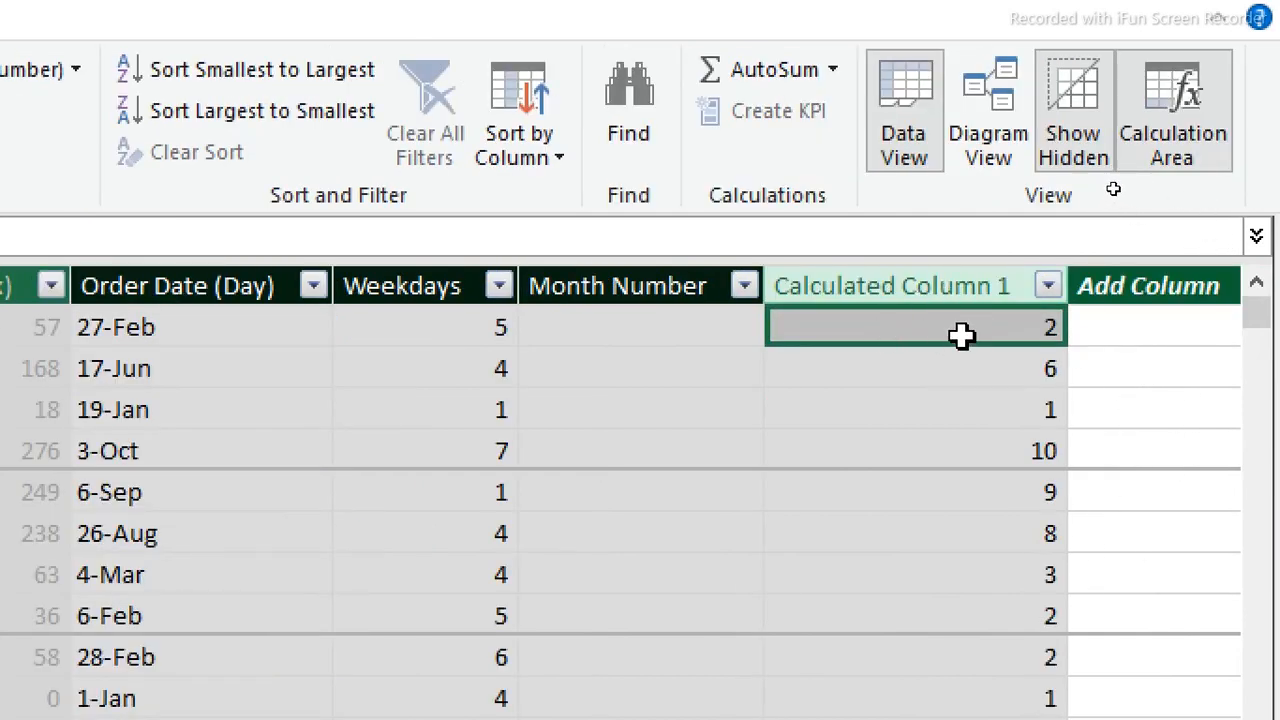
- Delete the empty Month Number column from Fact_Table
click(590, 284)
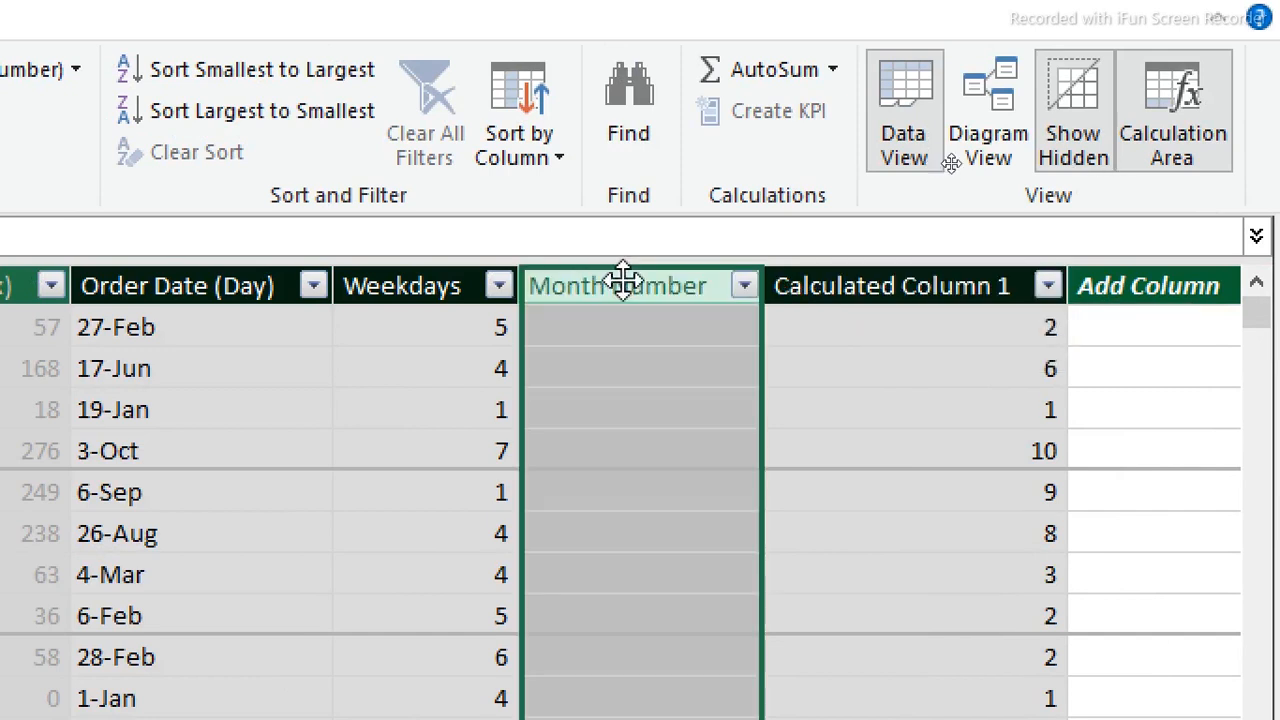
right_click(630, 282)
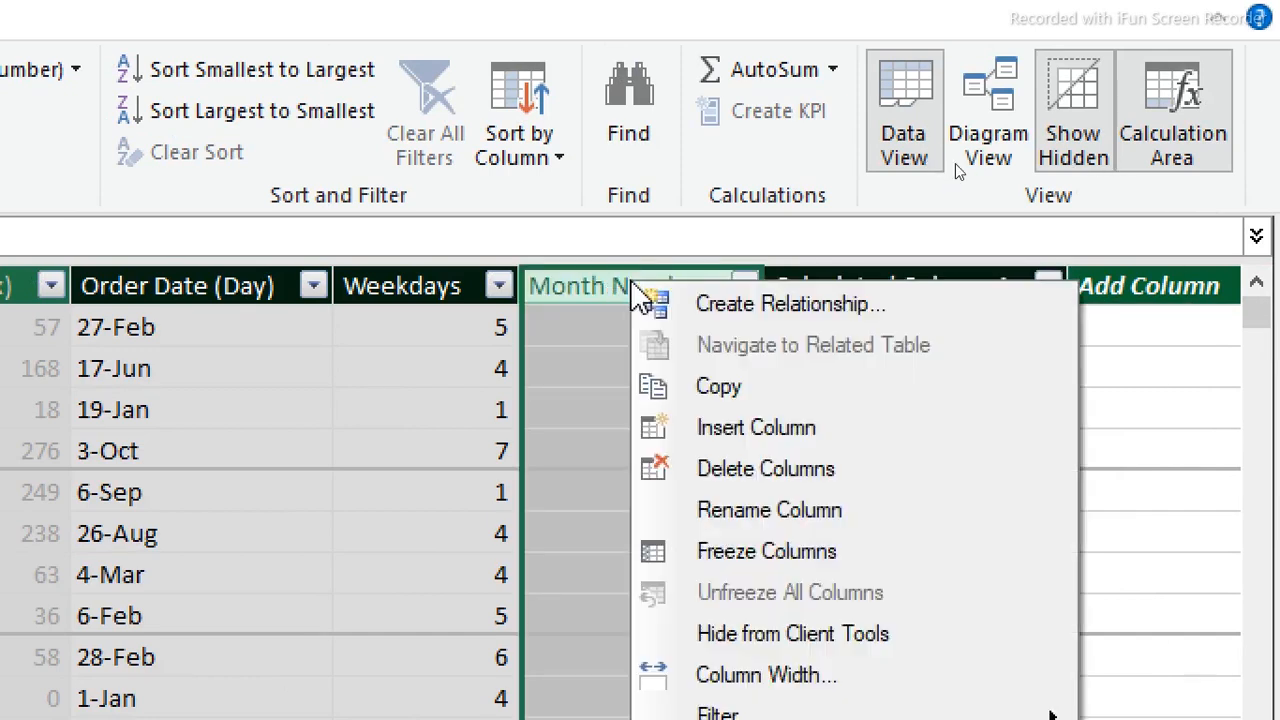
click(740, 478)
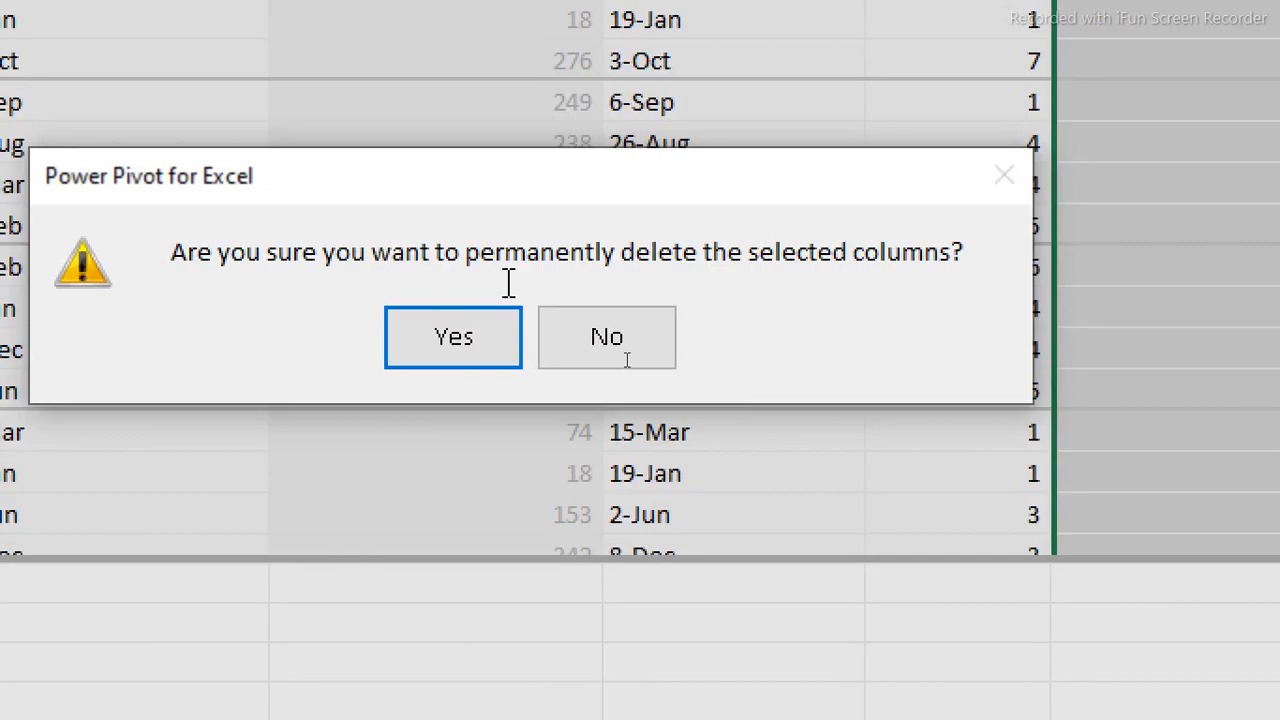
click(486, 334)
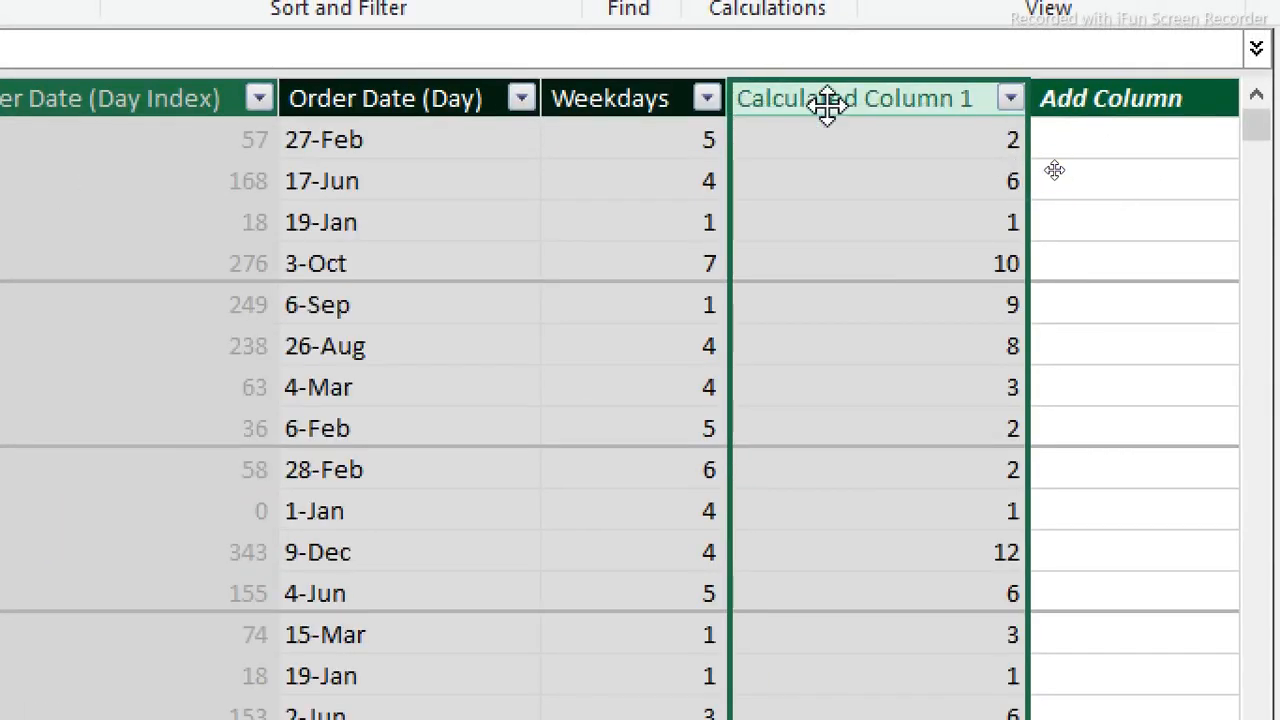
- Rename the Calculated Column 1 column as Month number
double_click(830, 96)
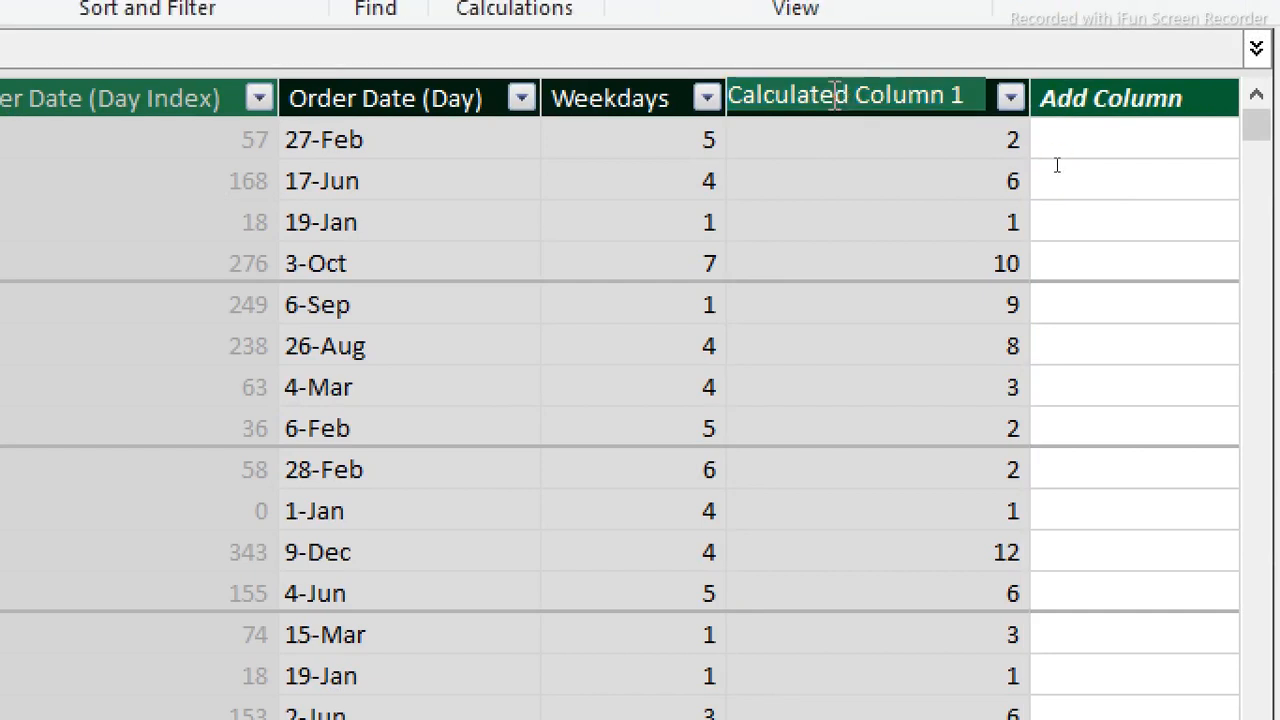
key(BackSpace)
key(BackSpace)
key(BackSpace)
key(Delete)
key(Delete)
key(Delete)
key(Delete)
key(Delete)
key(Delete)
key(Delete)
key(Delete)
key(Delete)
key(BackSpace)
key(BackSpace)
key(BackSpace)
key(BackSpace)
key(BackSpace)
key(BackSpace)
key(BackSpace)
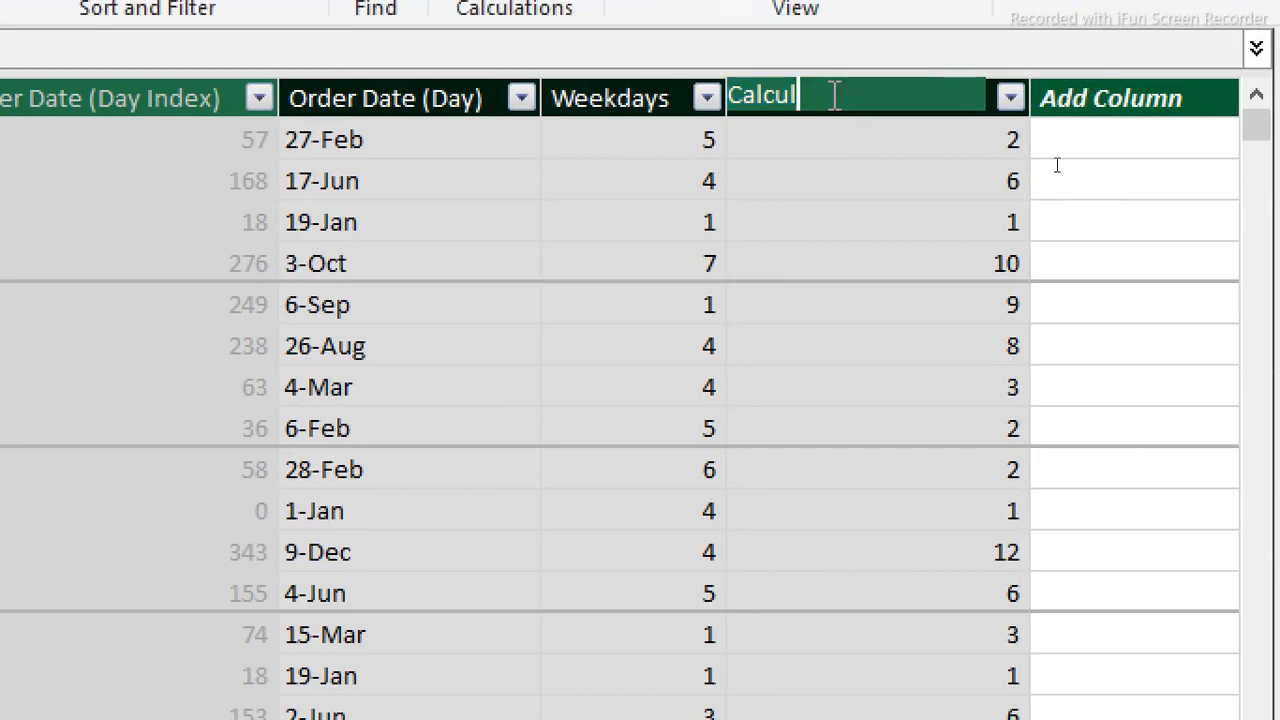
text(Month)
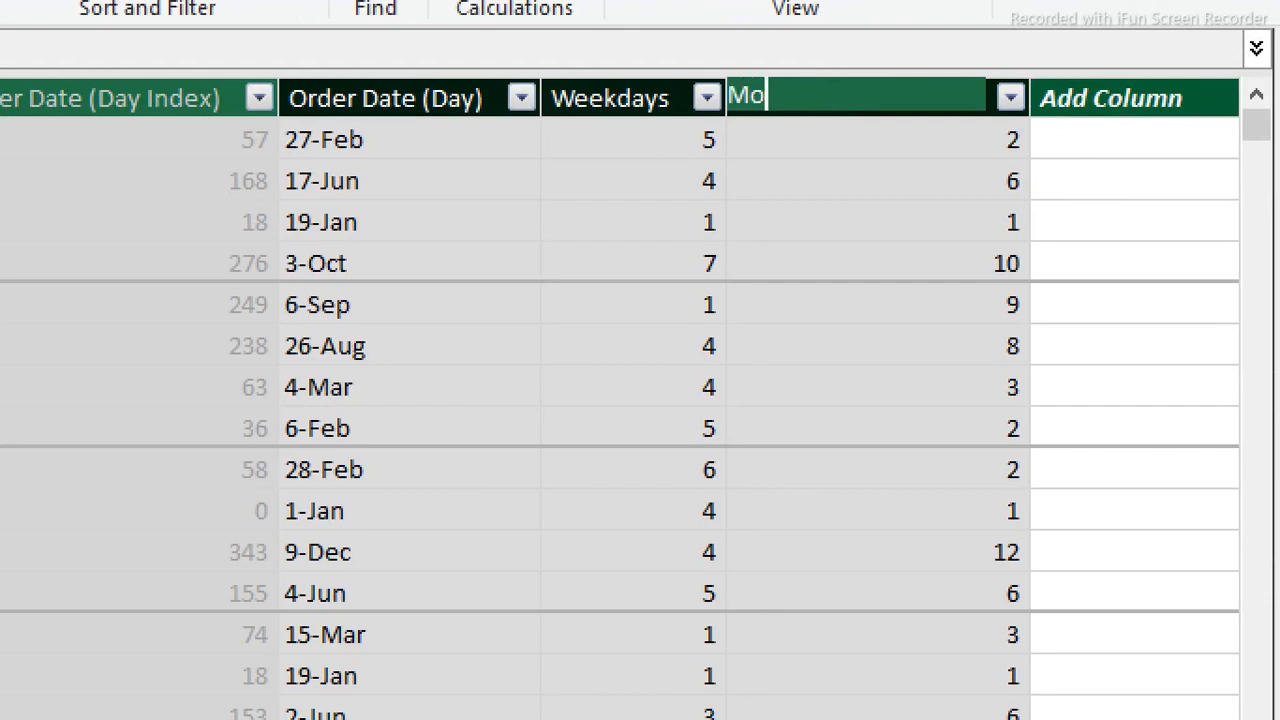
text(umber)
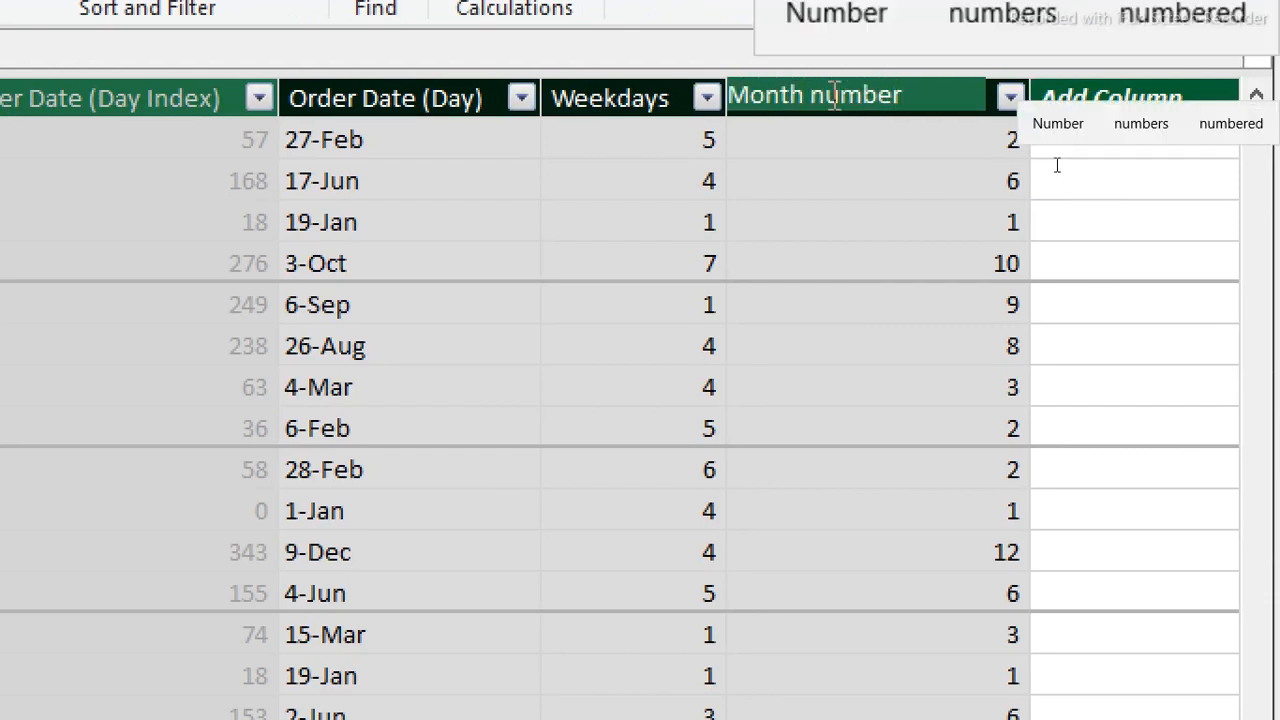
key(Return)
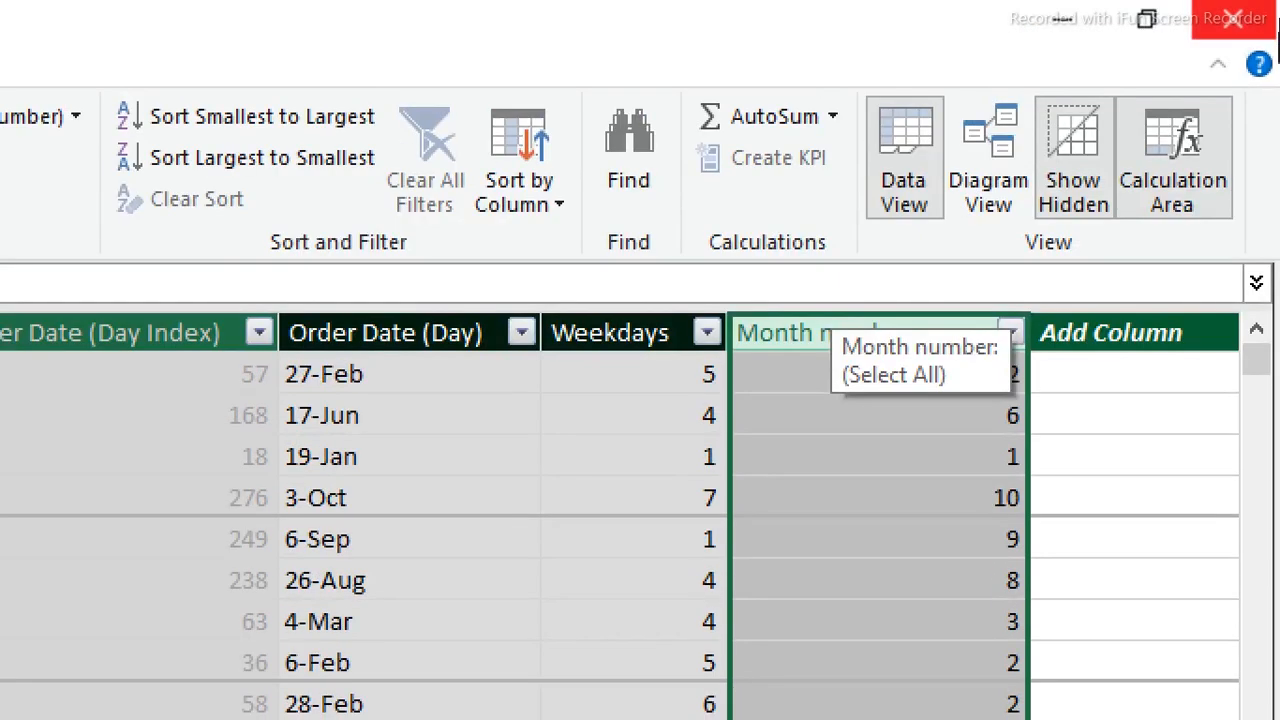
- Close the data model window and open the Analysis sheet of the Retail store dashboard workbook
click(1232, 20)
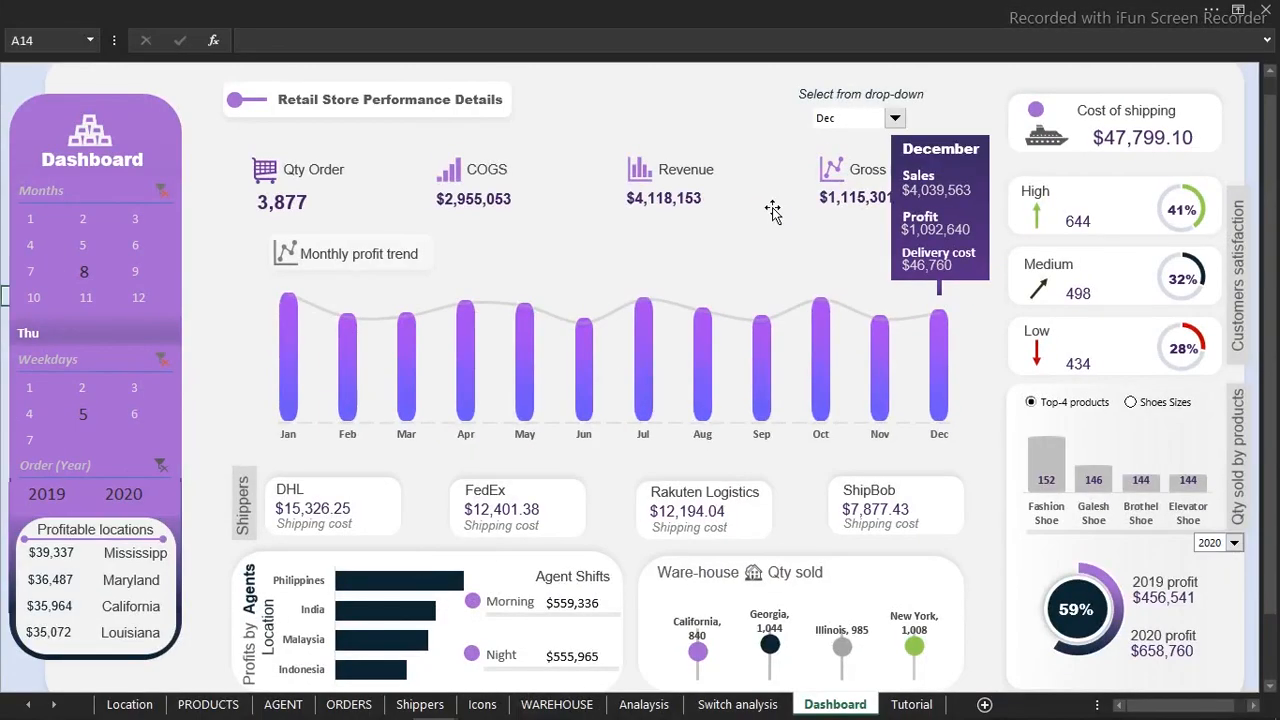
mouse_move(647, 702)
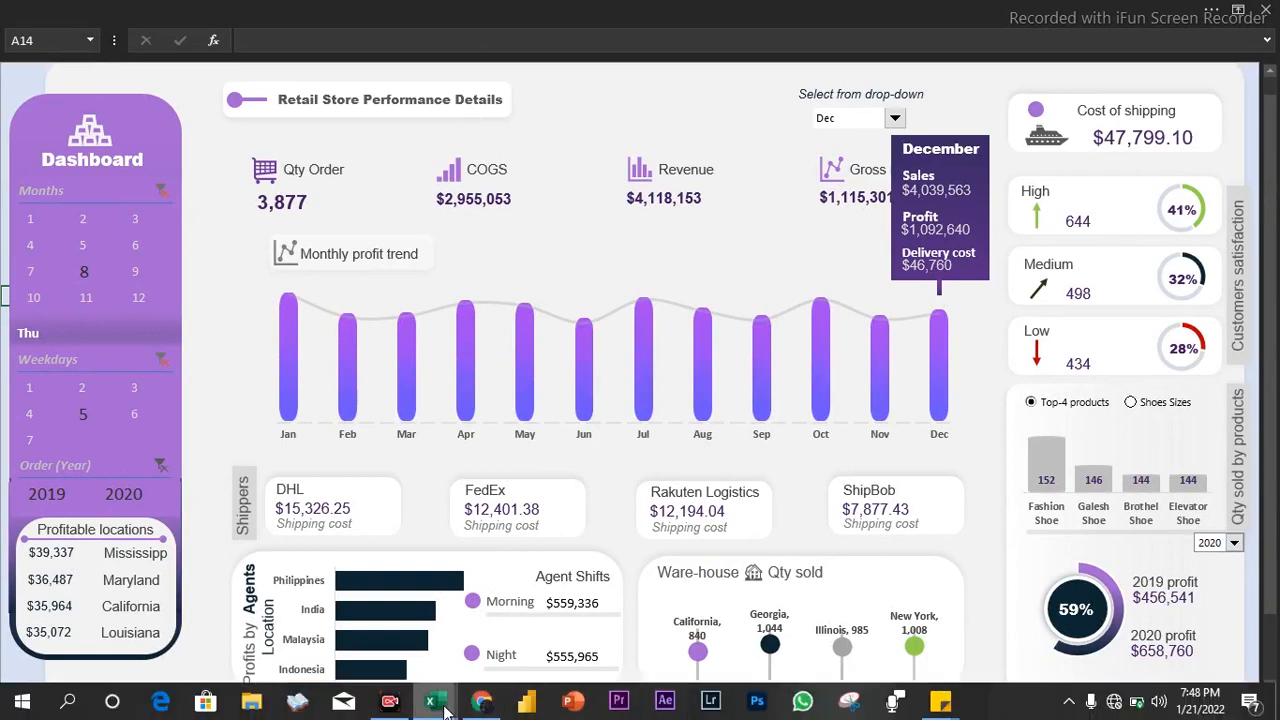
mouse_move(446, 707)
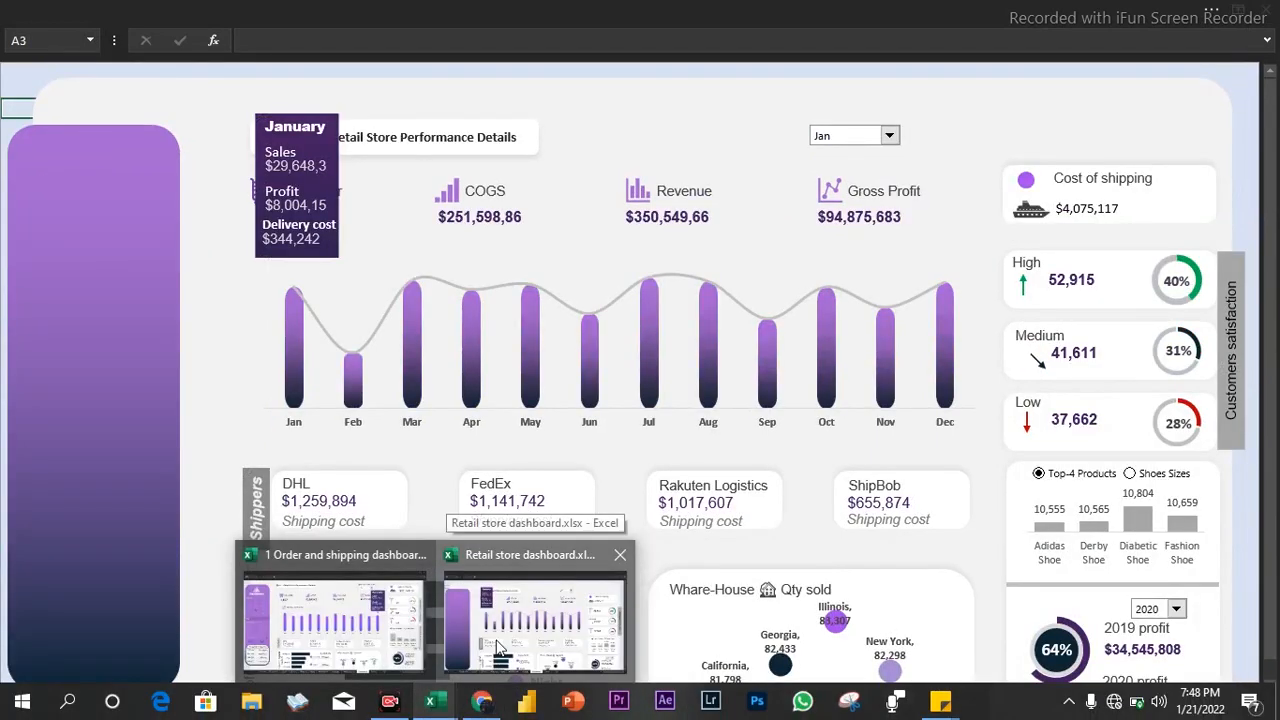
click(500, 645)
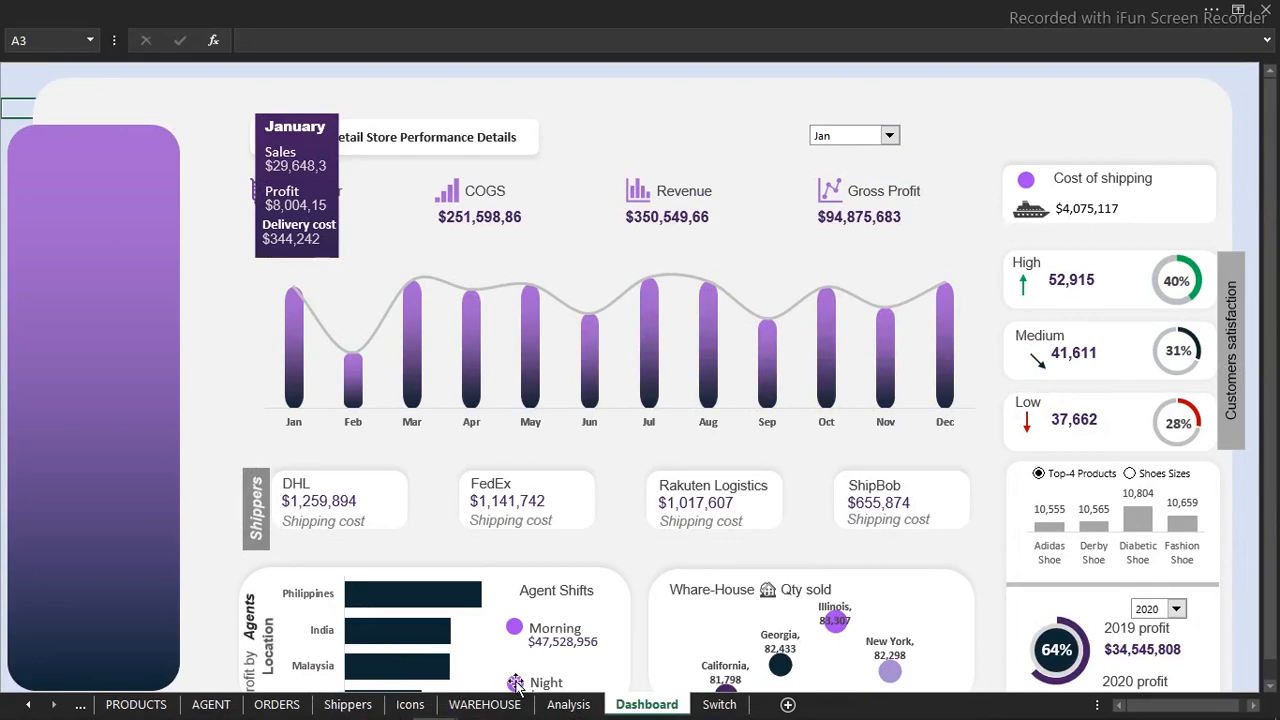
click(568, 705)
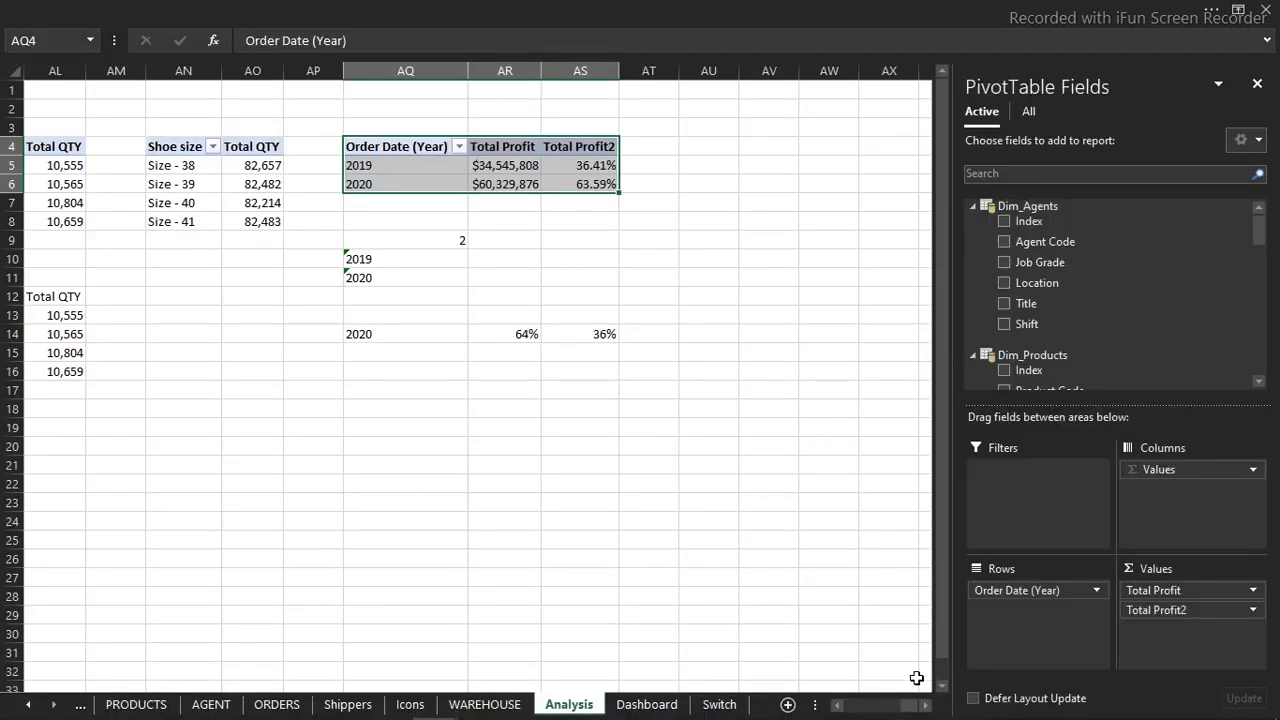
- Select the sales and cost totals PivotTable at the start of the Analysis sheet and refresh all workbook data
drag(912, 706, 815, 686)
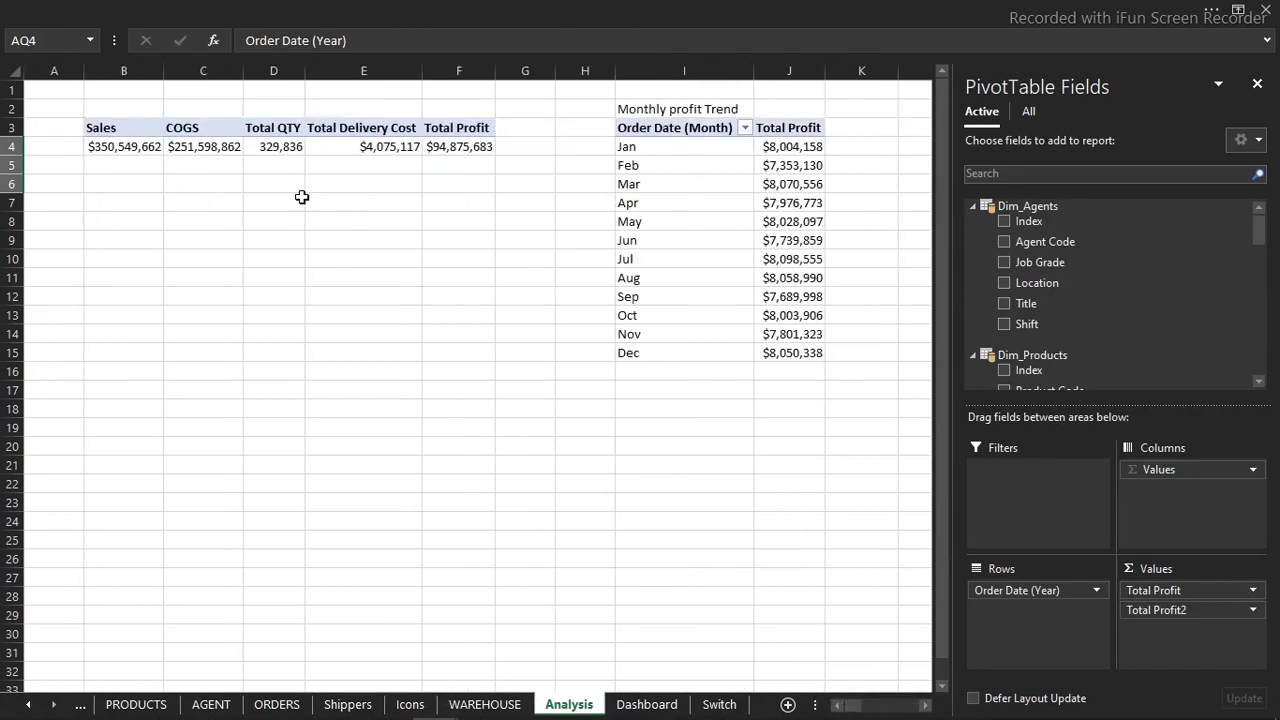
click(270, 147)
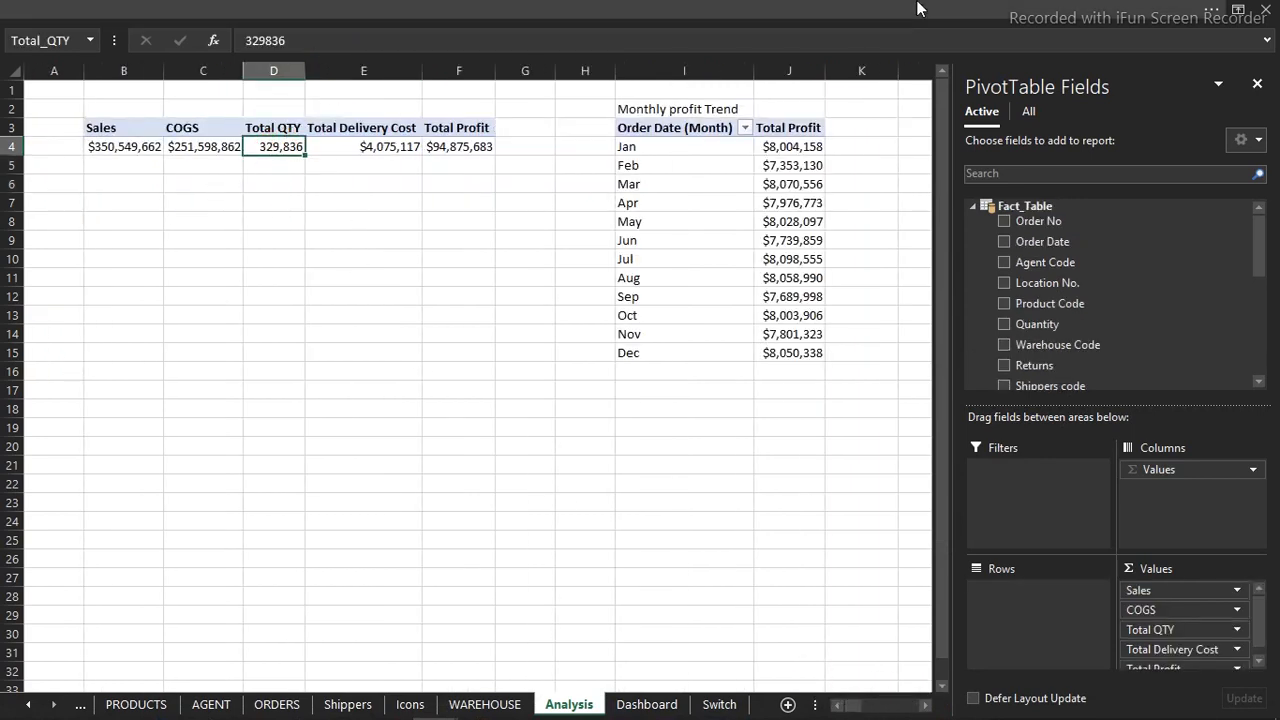
click(916, 8)
click(770, 47)
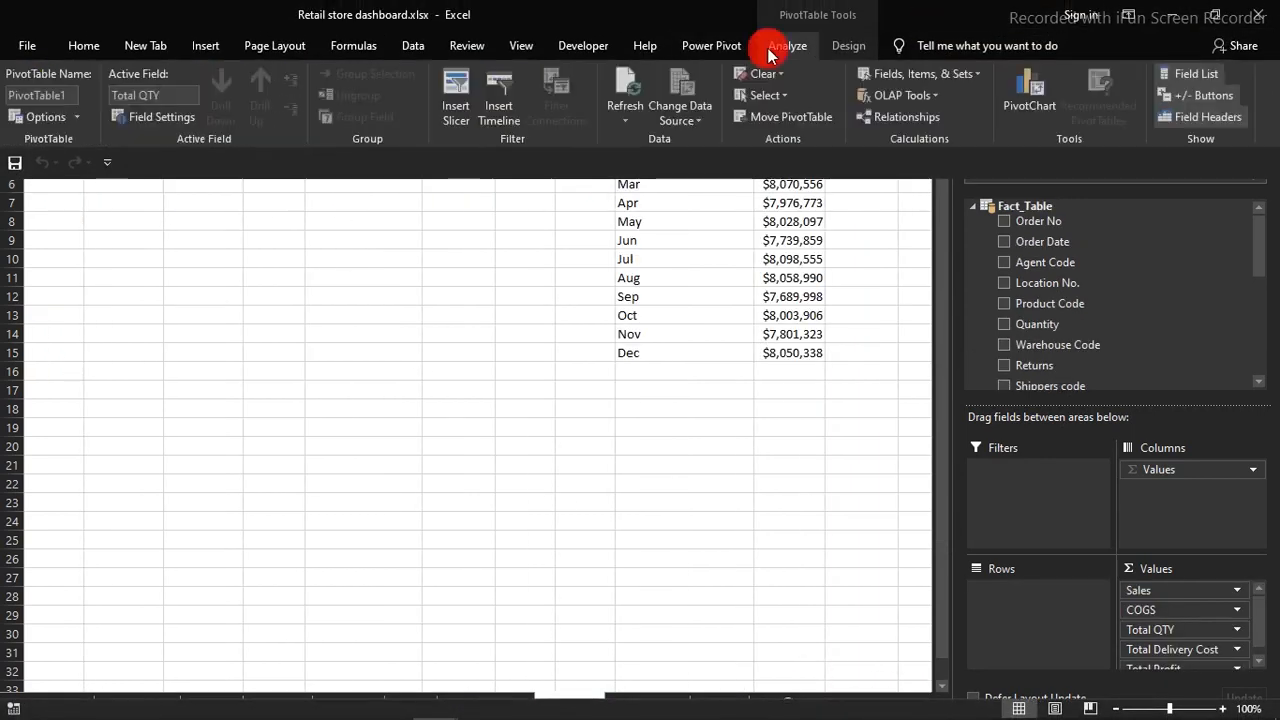
click(531, 218)
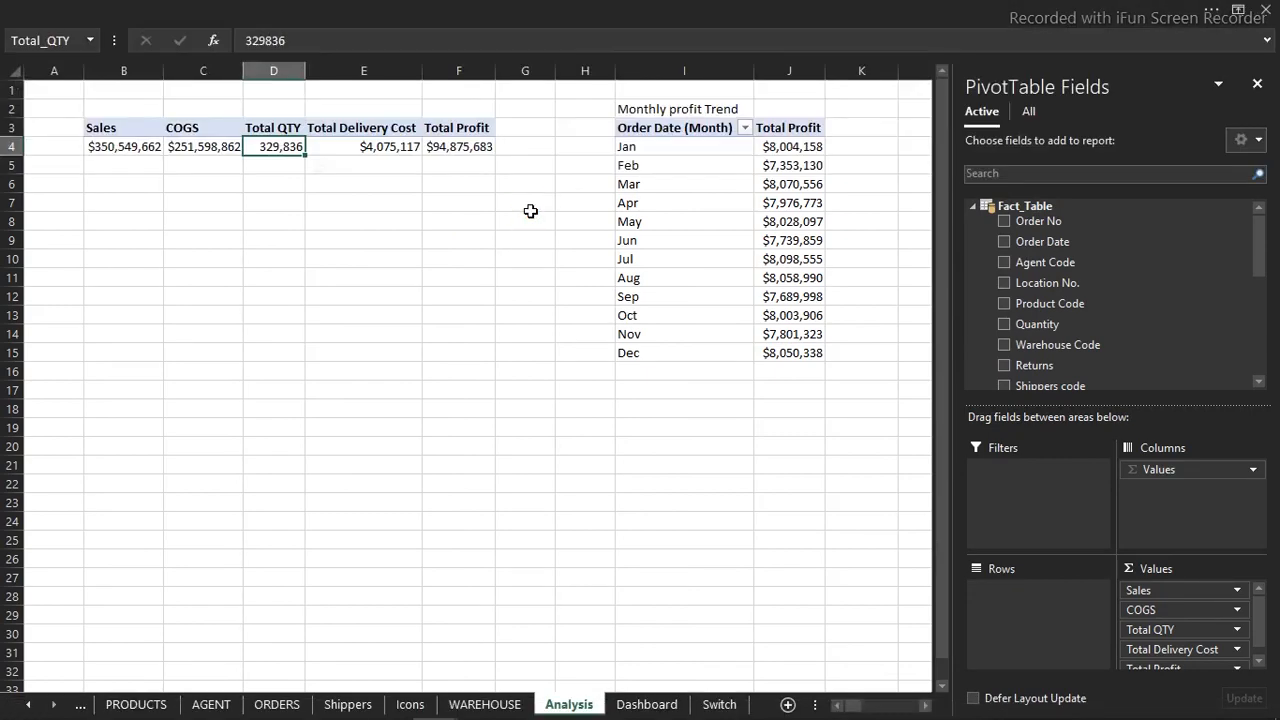
click(528, 205)
click(460, 150)
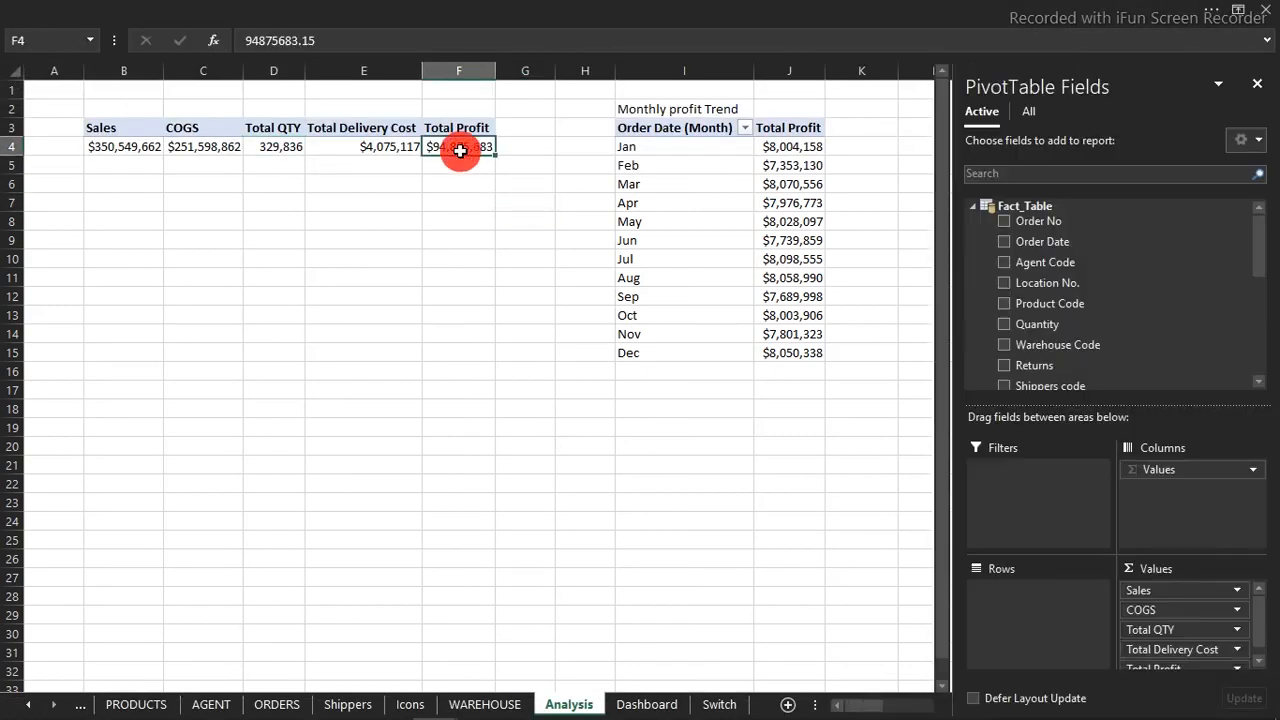
click(595, 8)
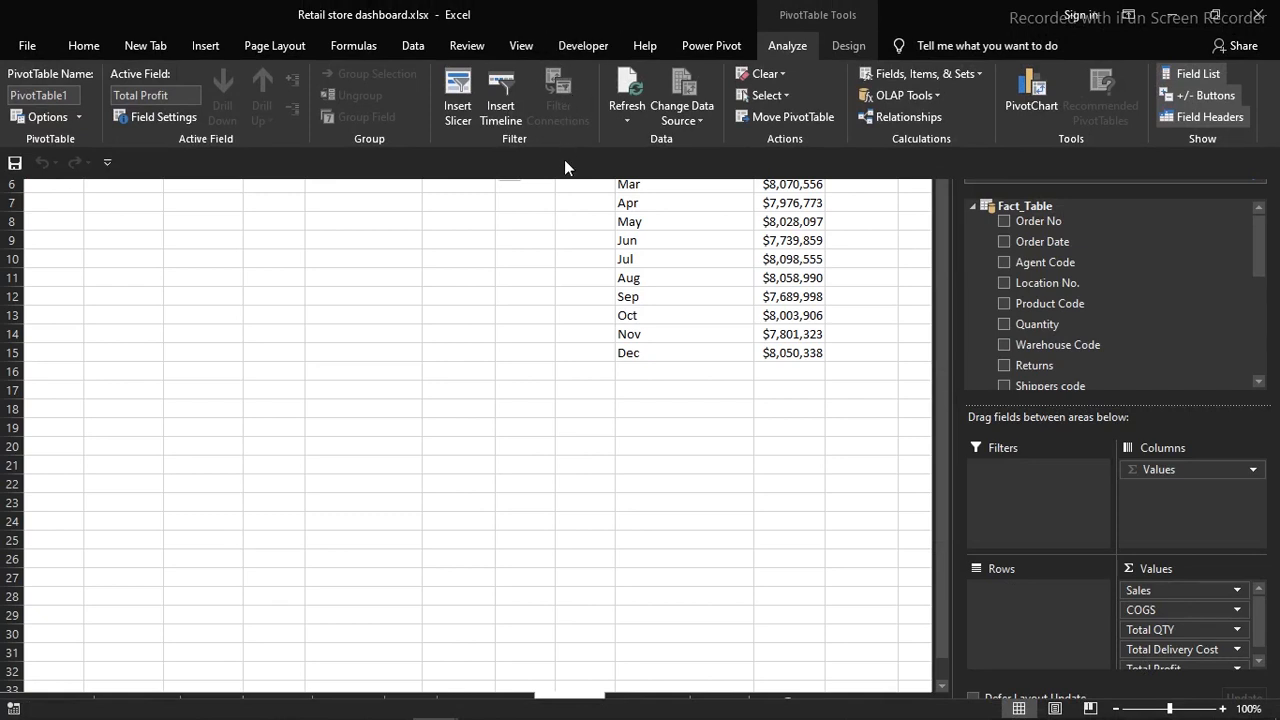
click(567, 183)
click(600, 8)
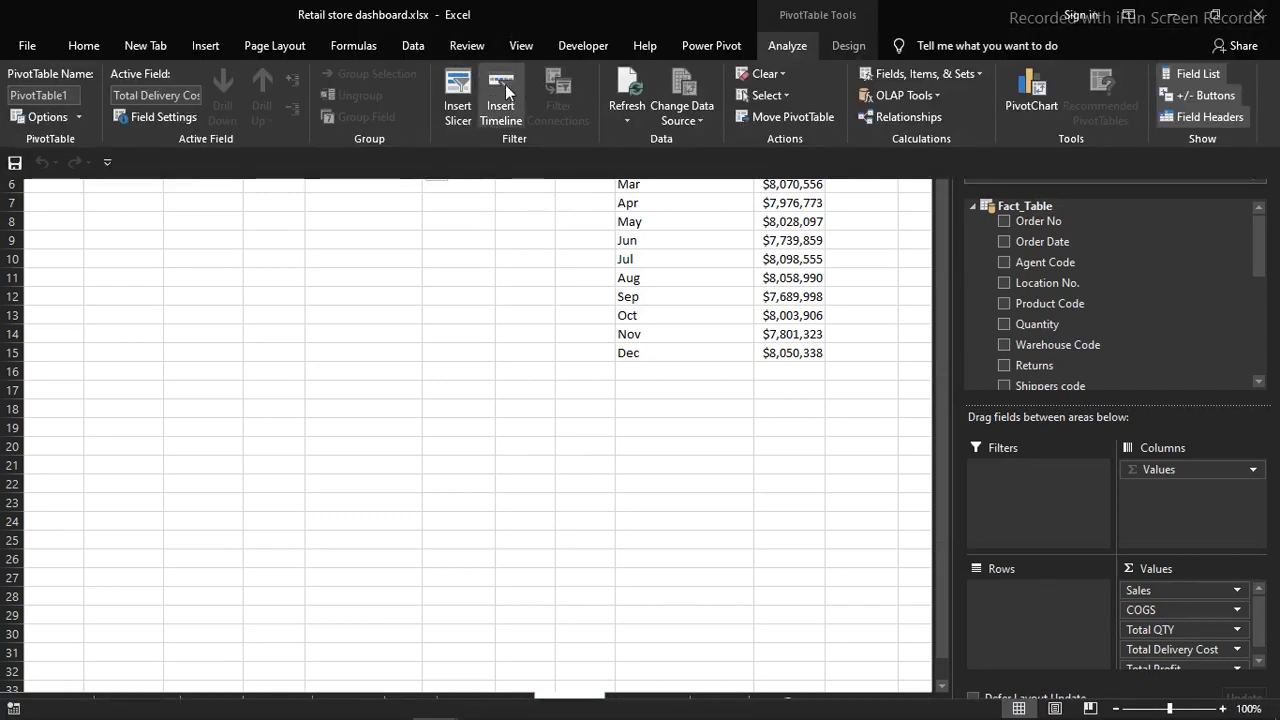
click(425, 42)
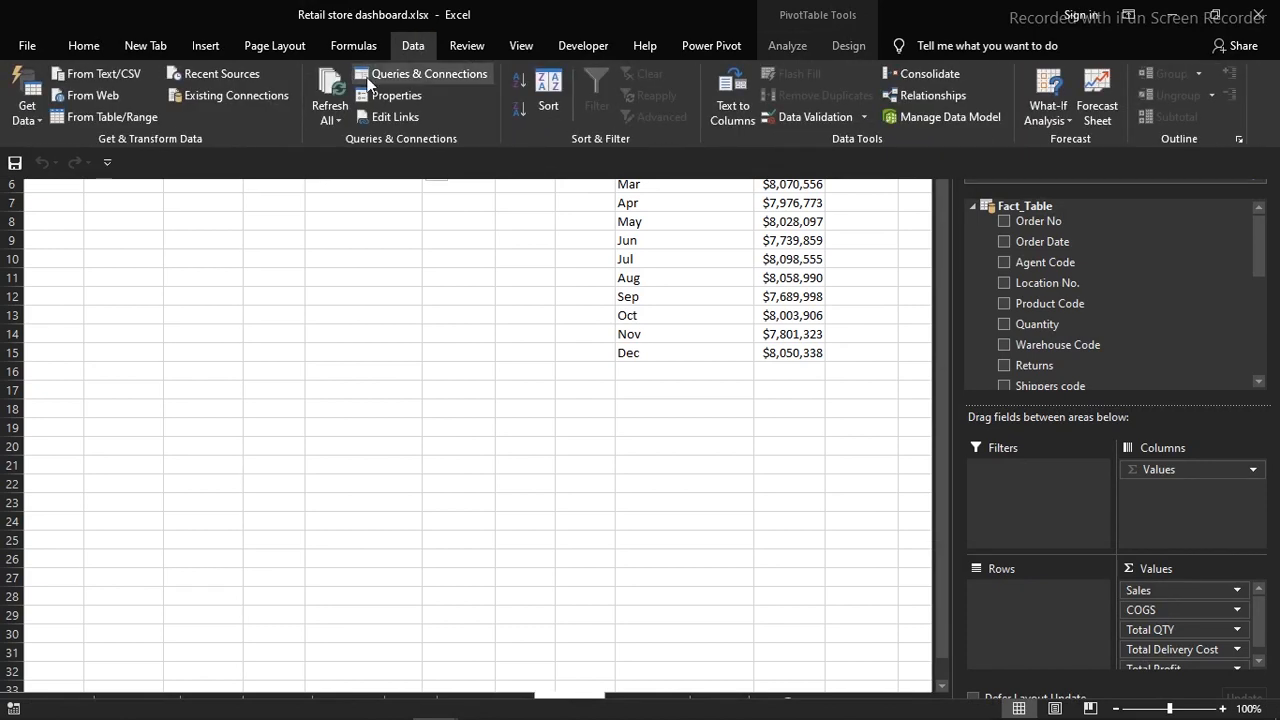
click(334, 87)
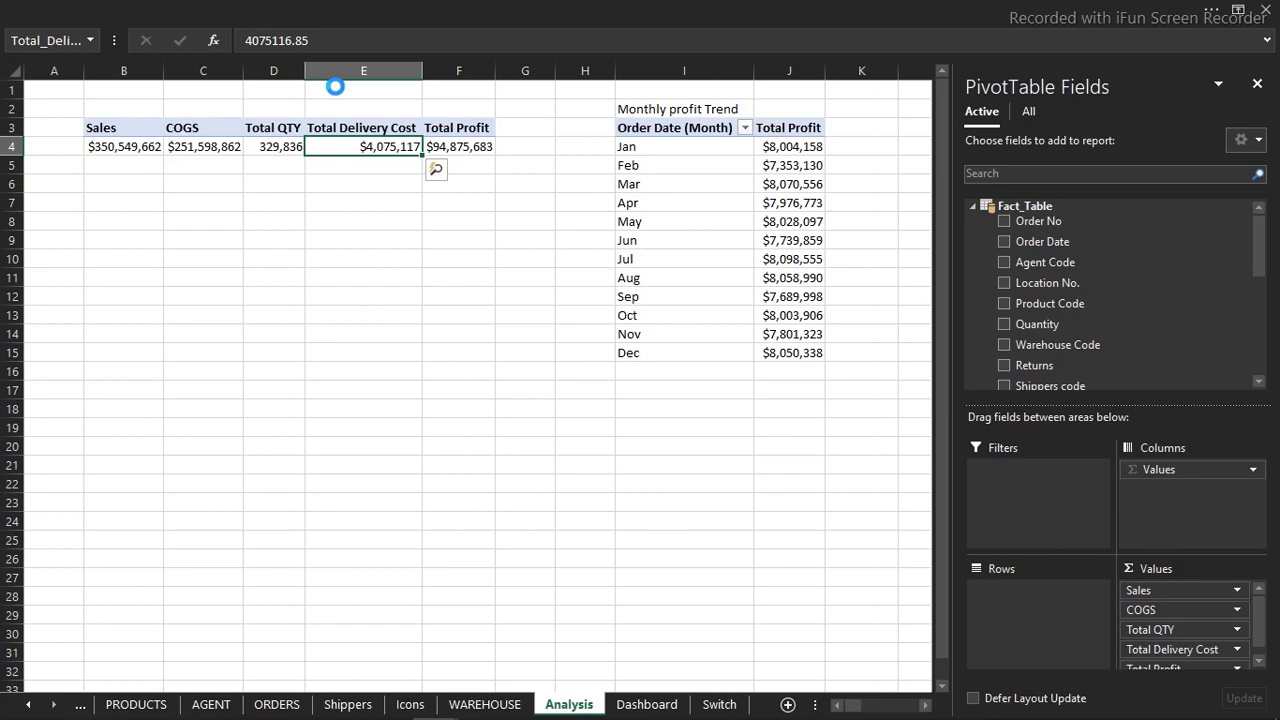
- Insert slicers for Weekdays, Month number and Order Date (Year) from the sales and cost totals PivotTable
scroll(1116, 333, down, 5)
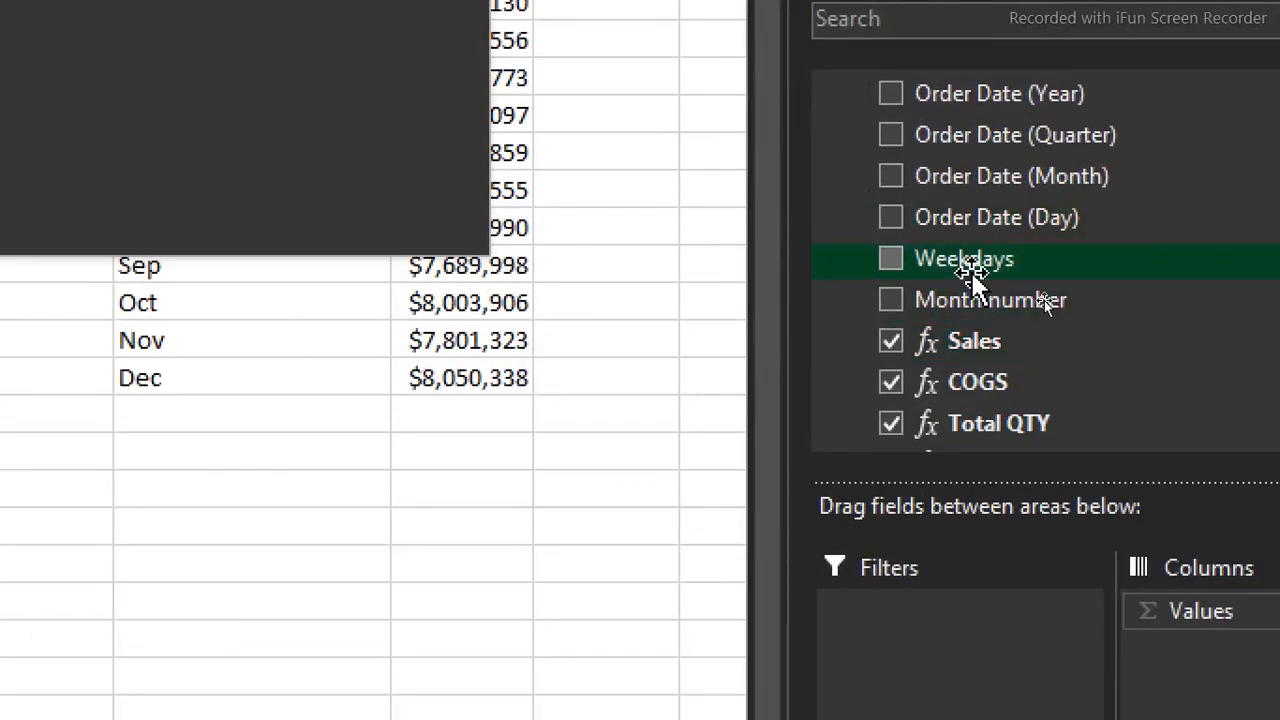
click(201, 446)
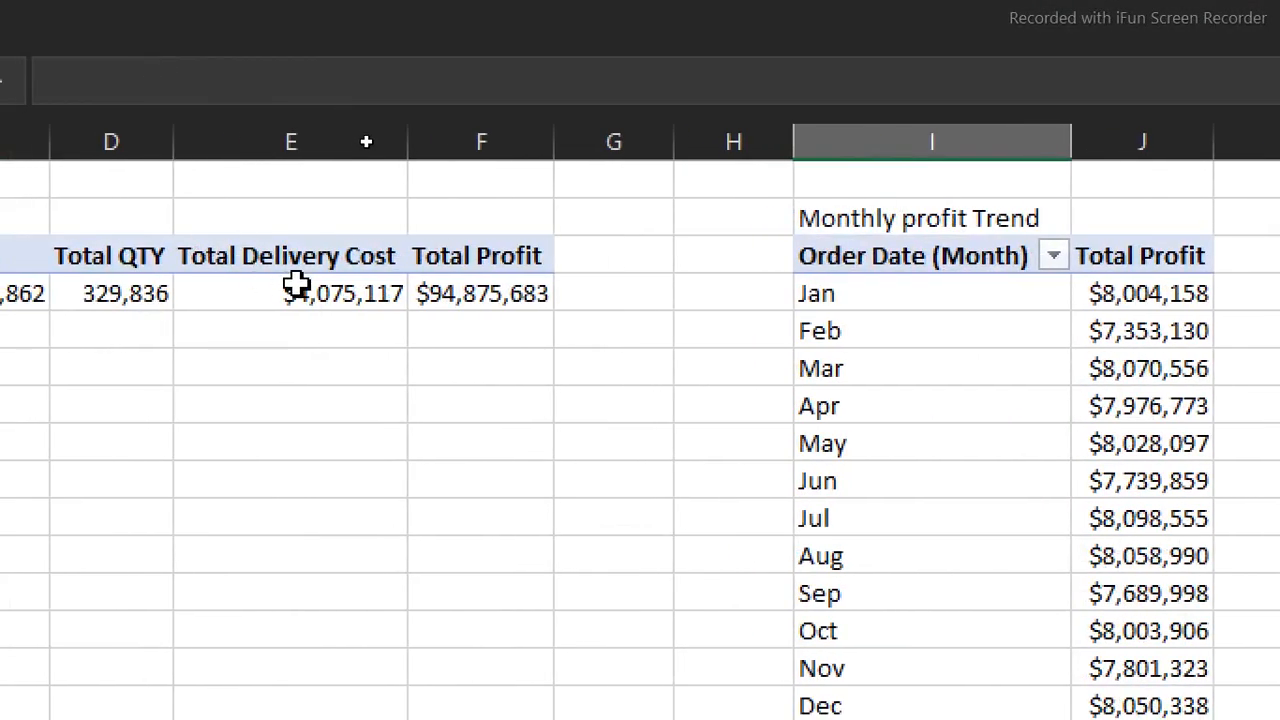
click(297, 285)
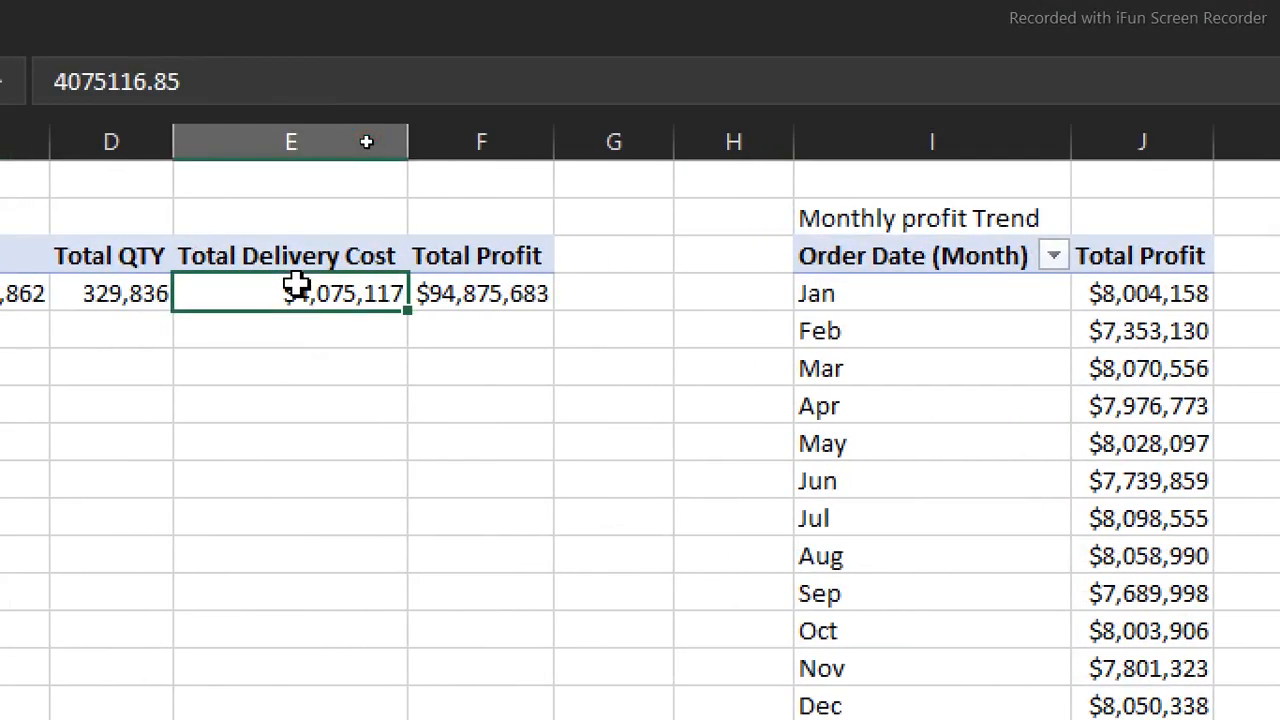
click(466, 14)
click(489, 174)
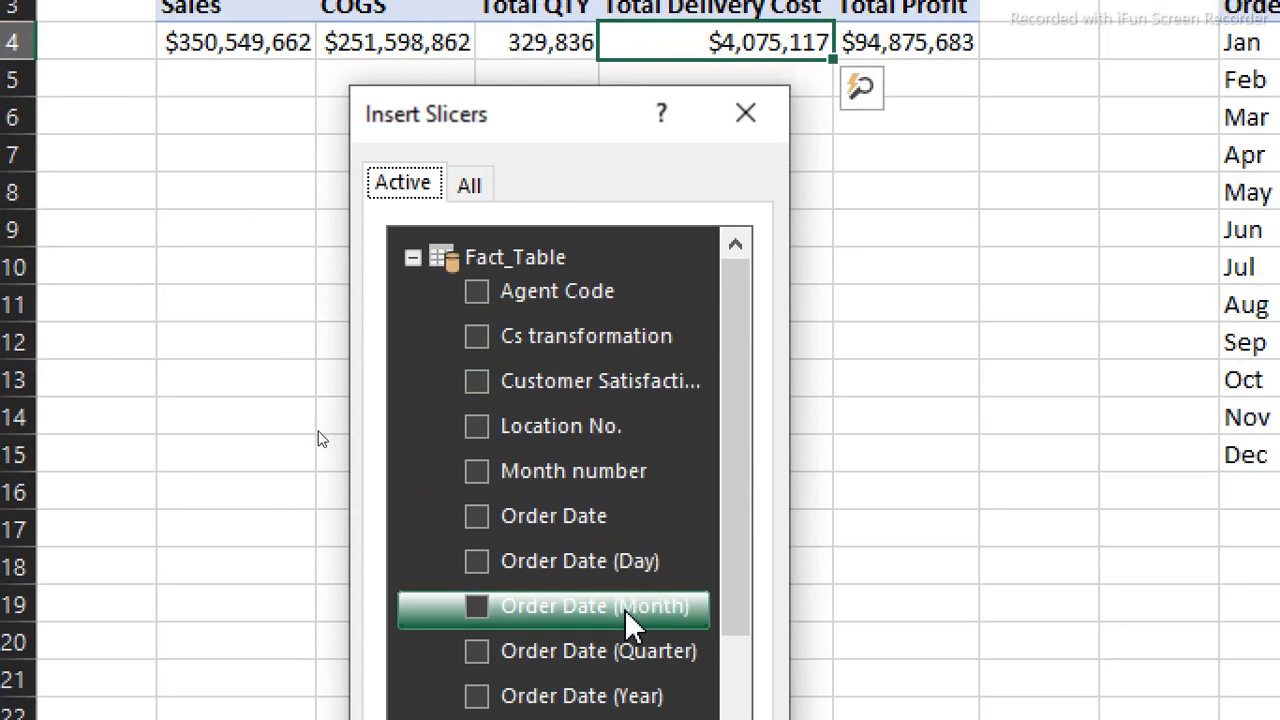
drag(744, 385, 743, 591)
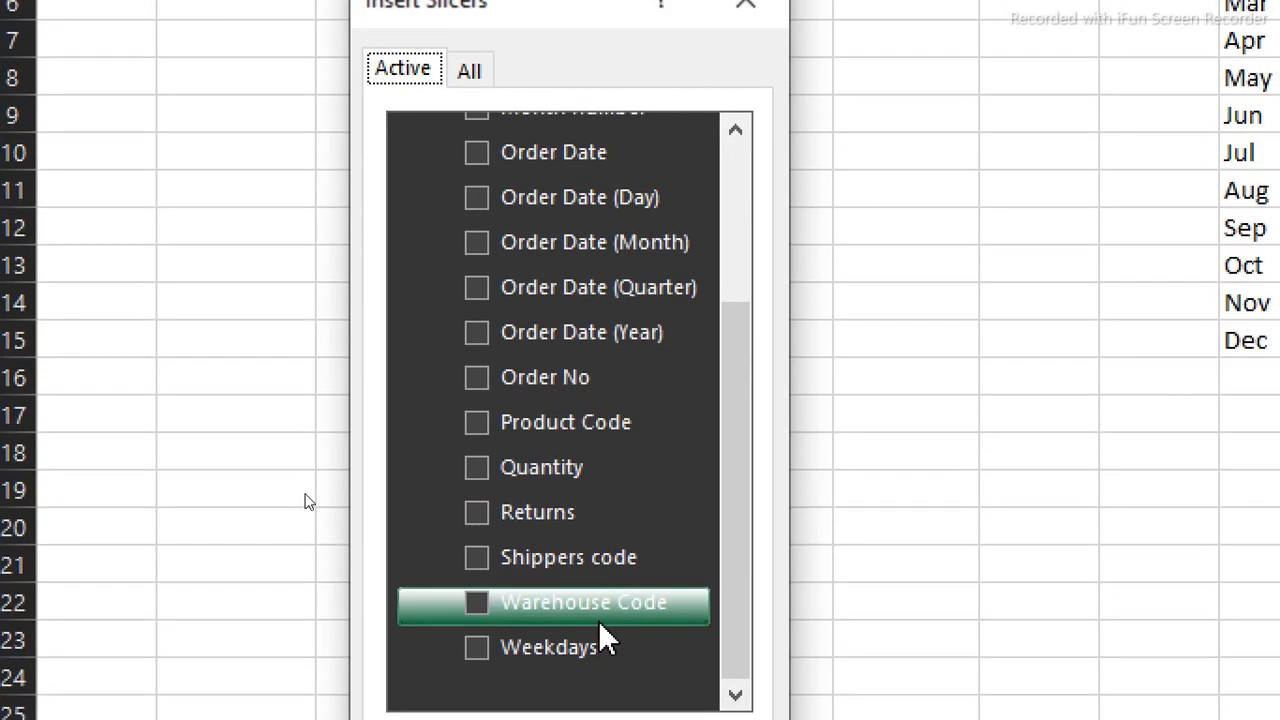
click(476, 584)
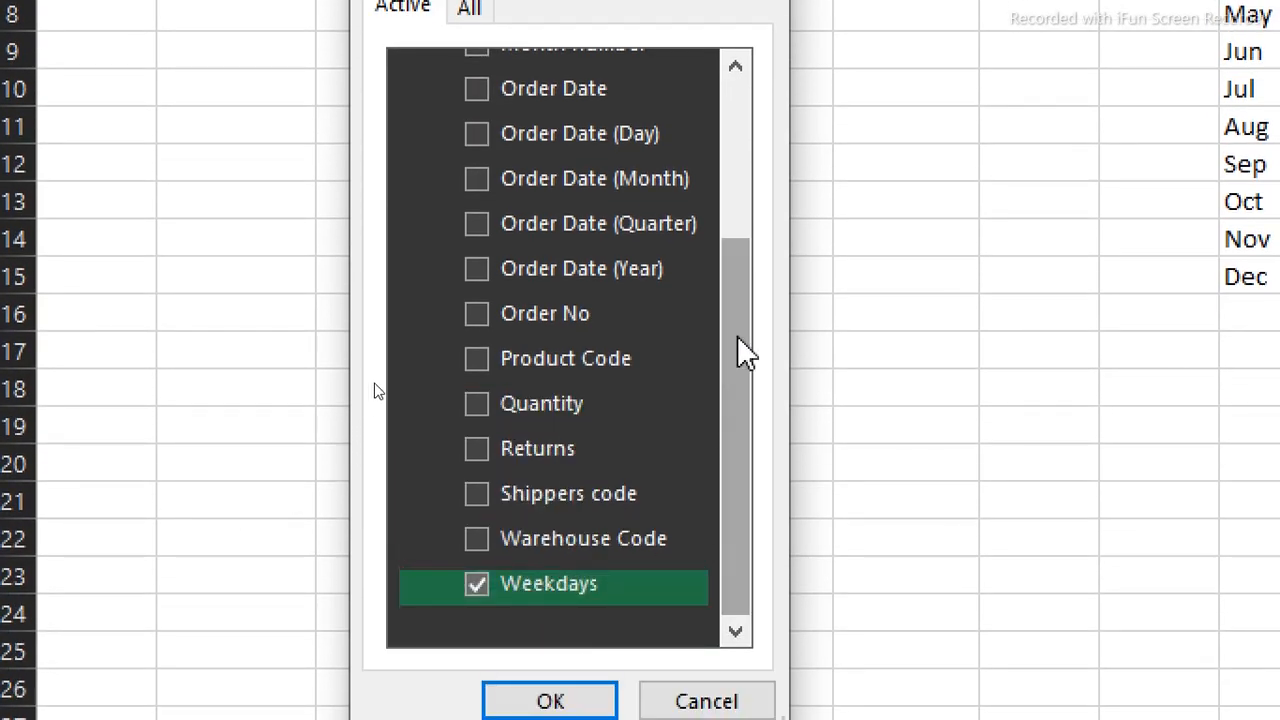
scroll(583, 200, up, 1)
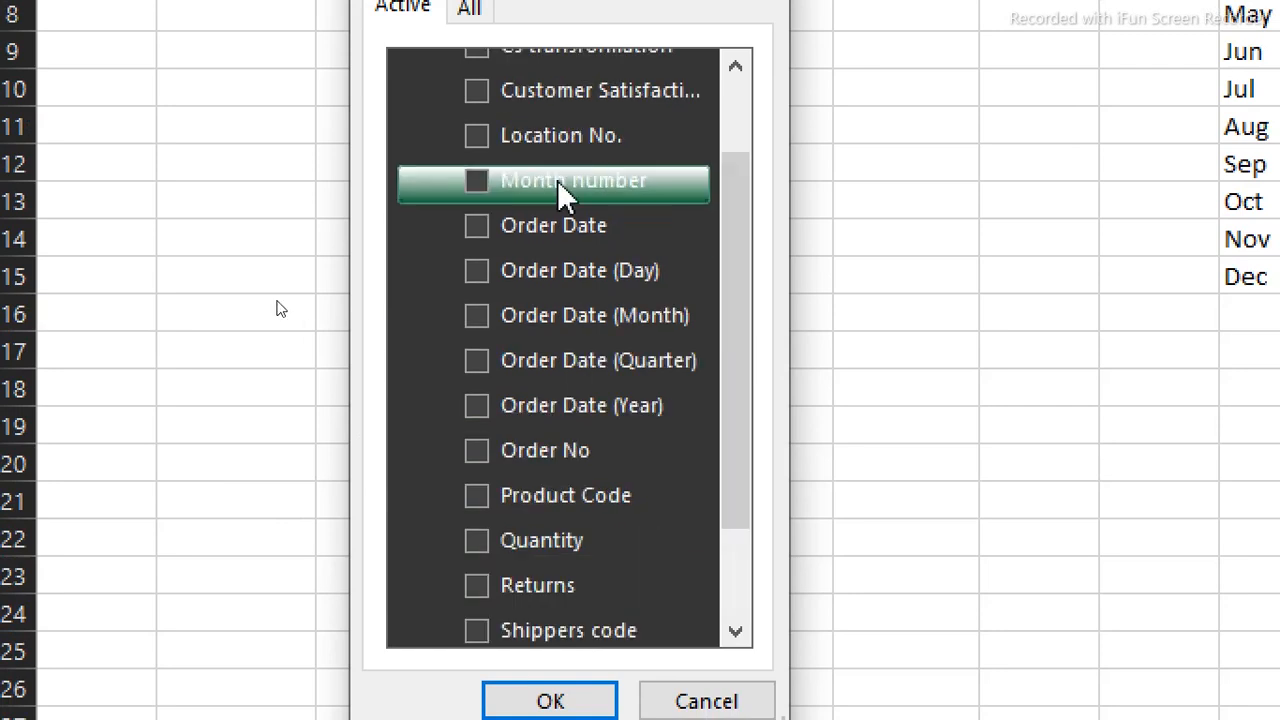
click(476, 185)
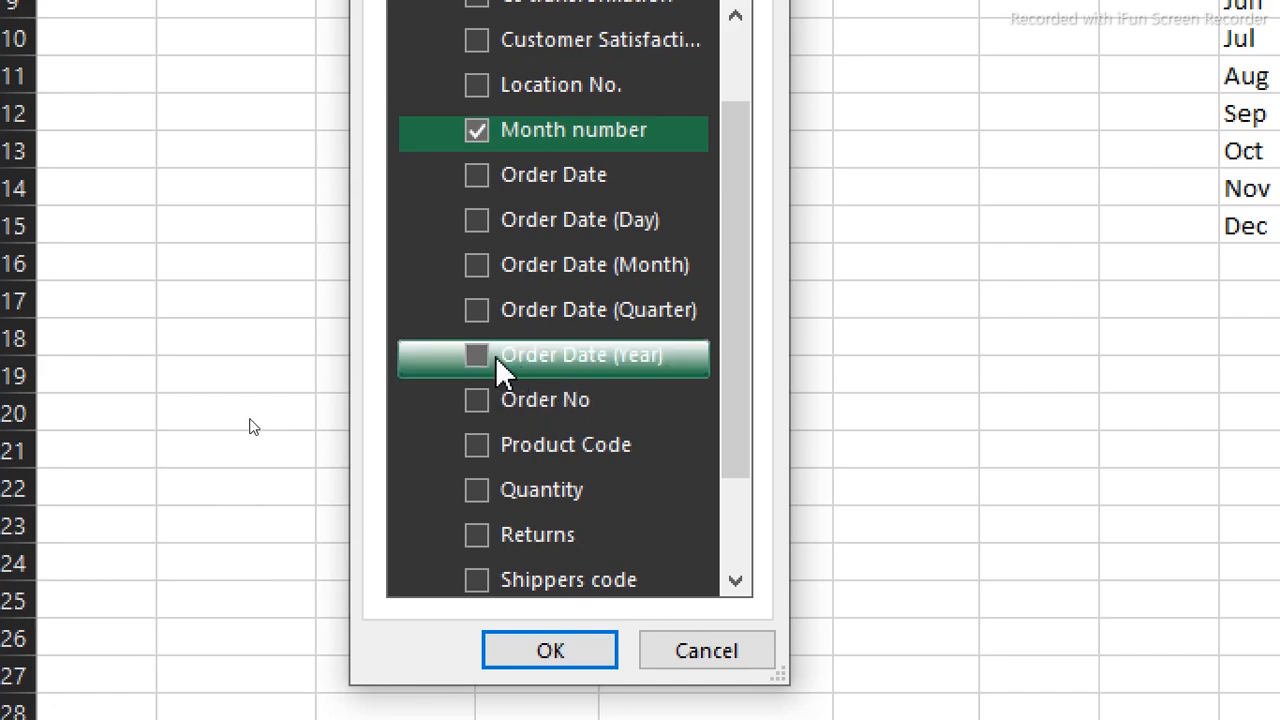
click(474, 358)
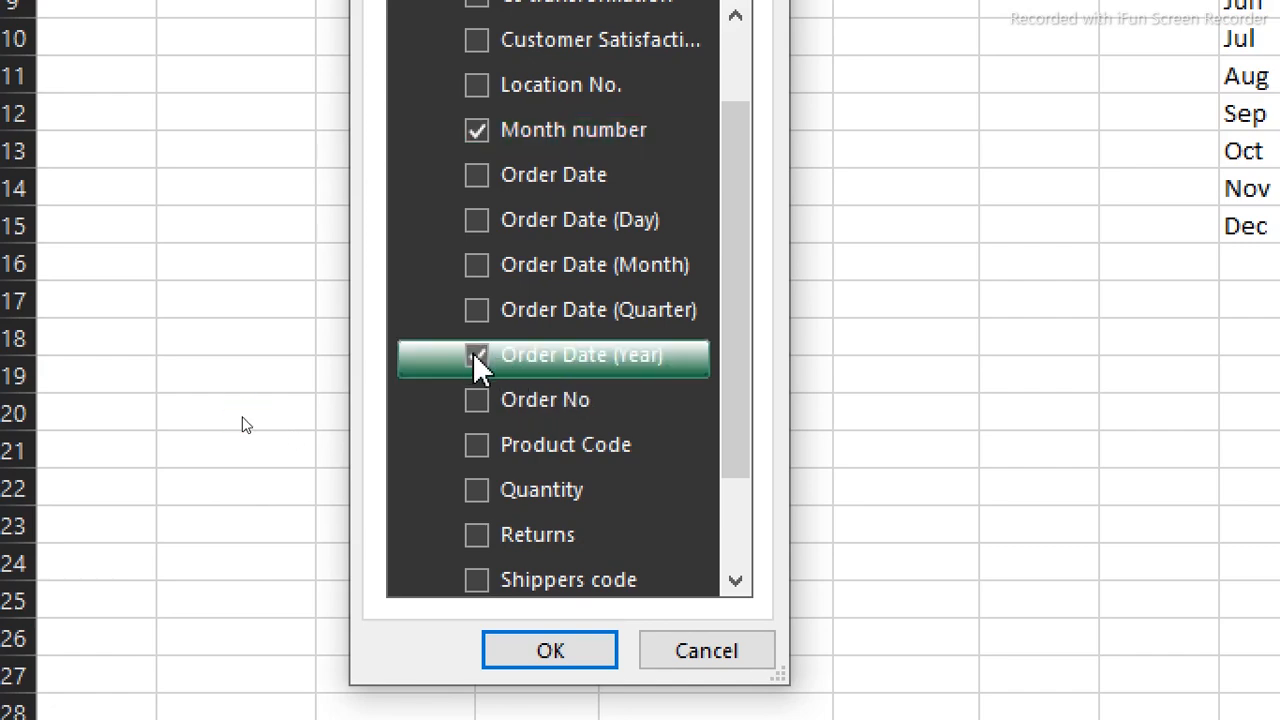
click(535, 646)
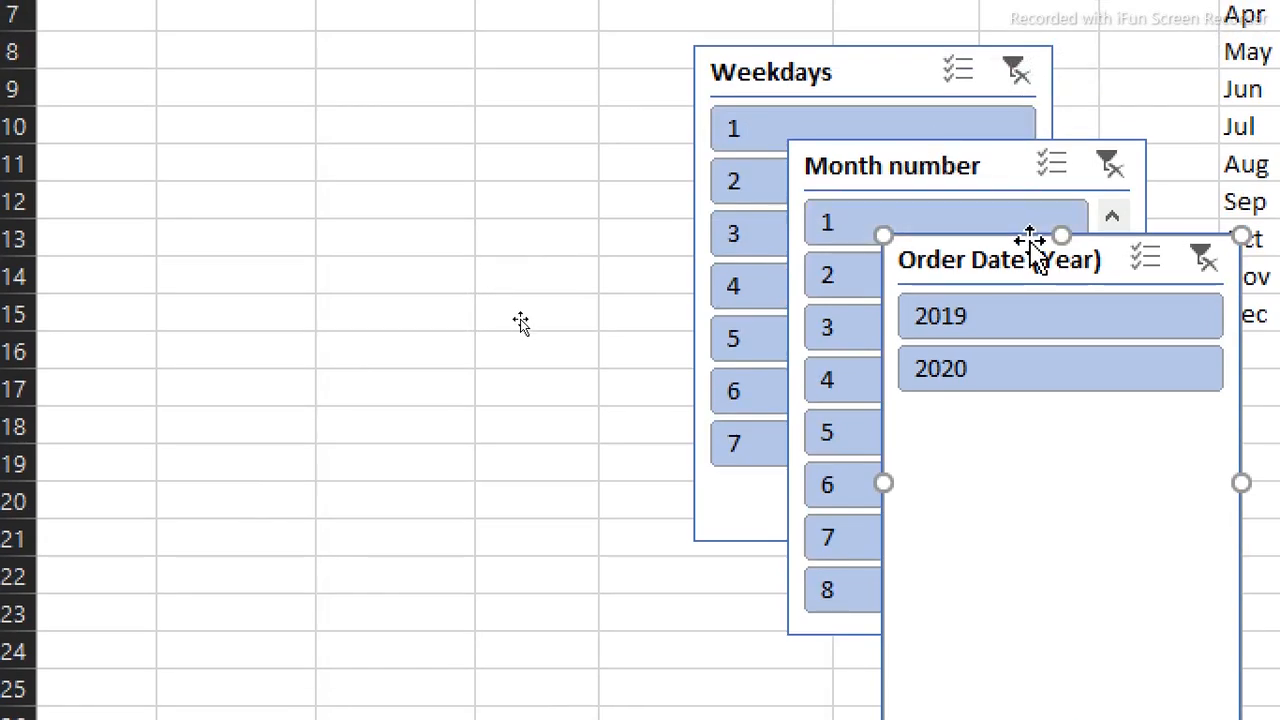
- Move the three slicers from the Analysis sheet to the Dashboard sheet and separate the Order Date (Year) slicer from the other two
ctrl+click(945, 167)
ctrl+click(855, 72)
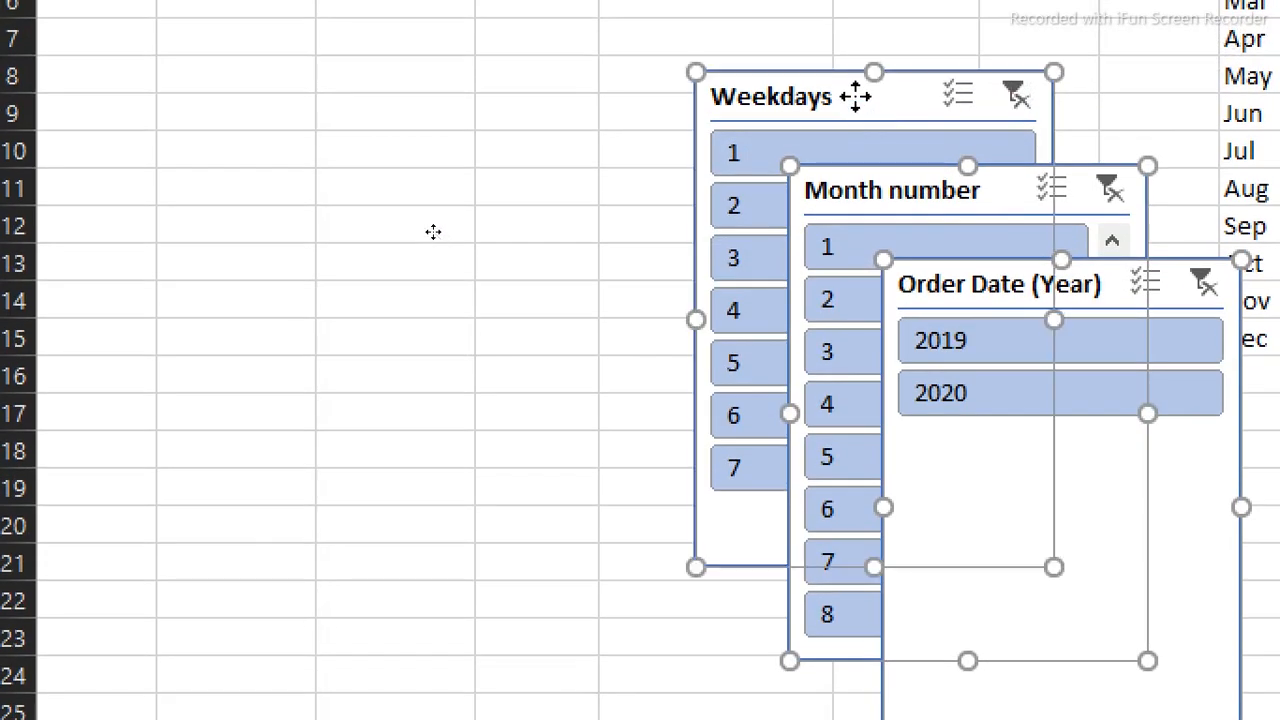
drag(855, 97, 405, 56)
key(ctrl+x)
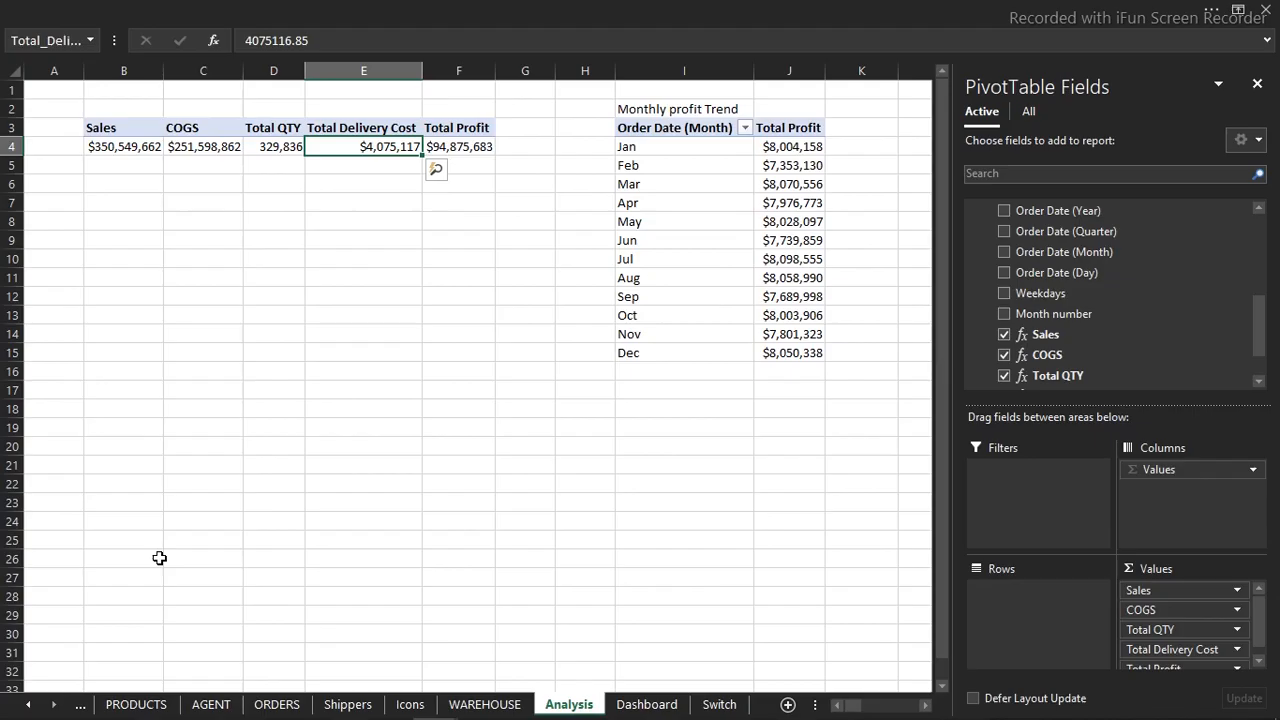
click(645, 704)
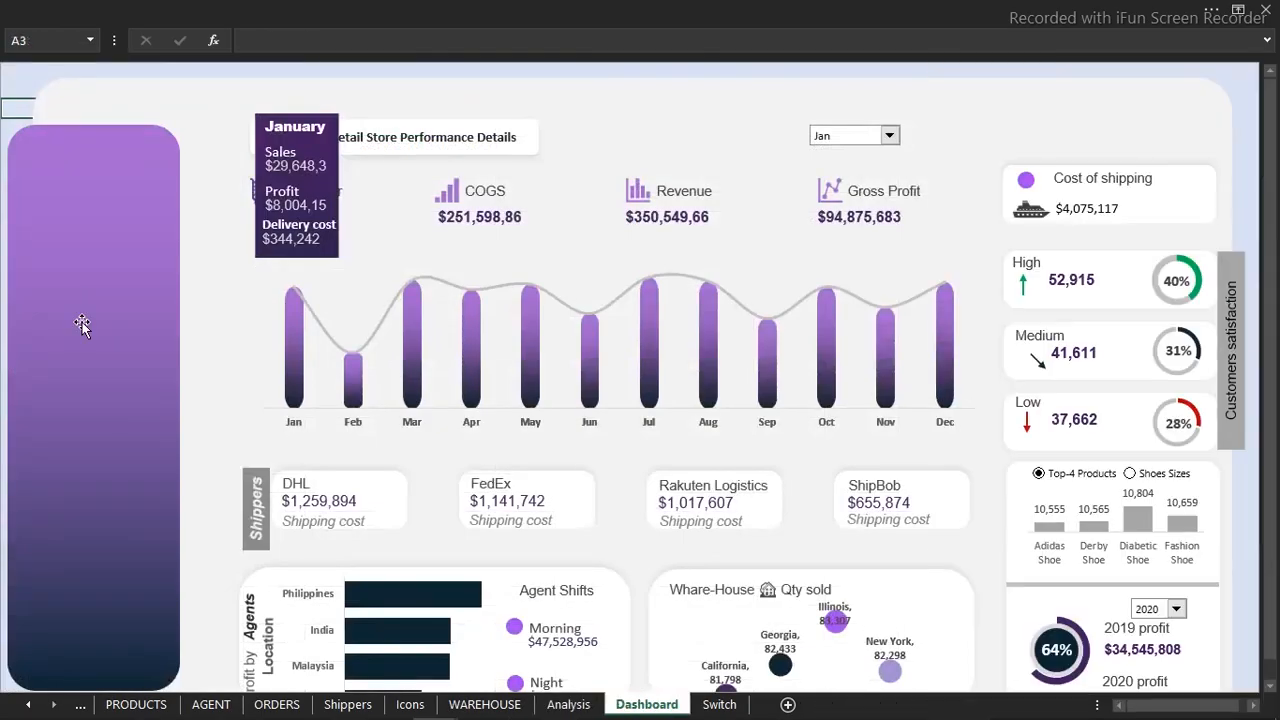
key(ctrl+v)
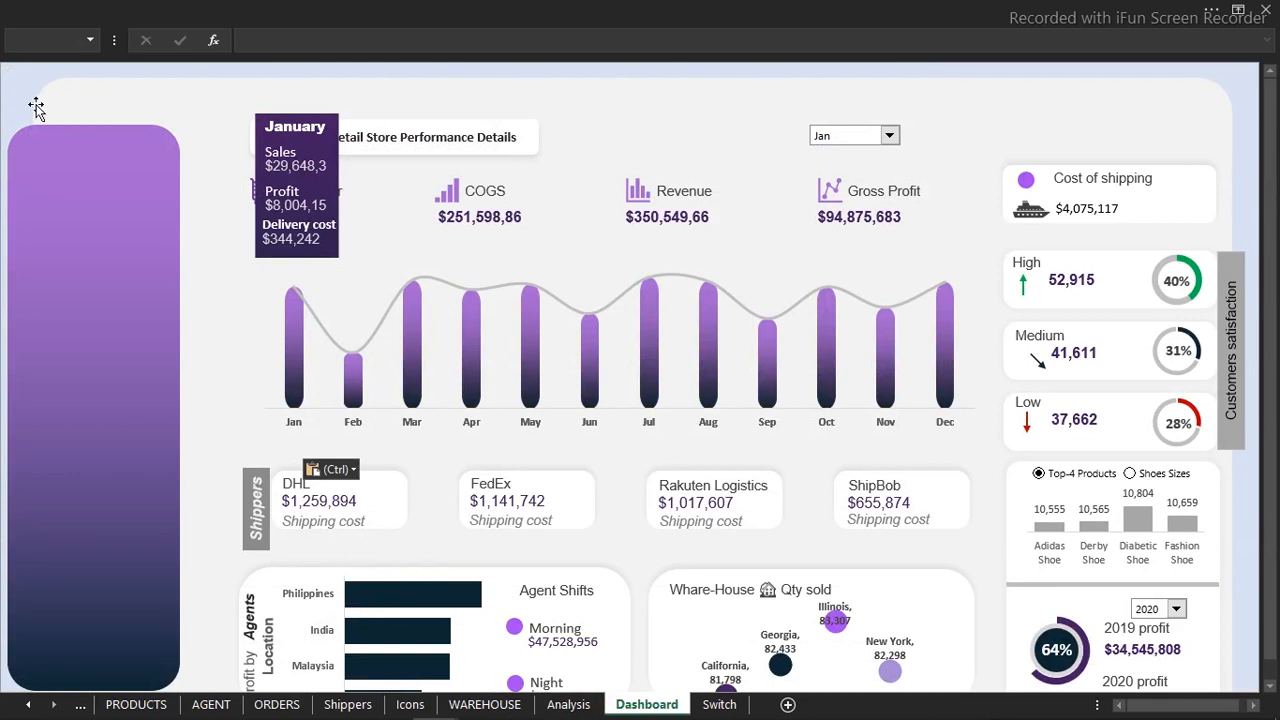
click(22, 84)
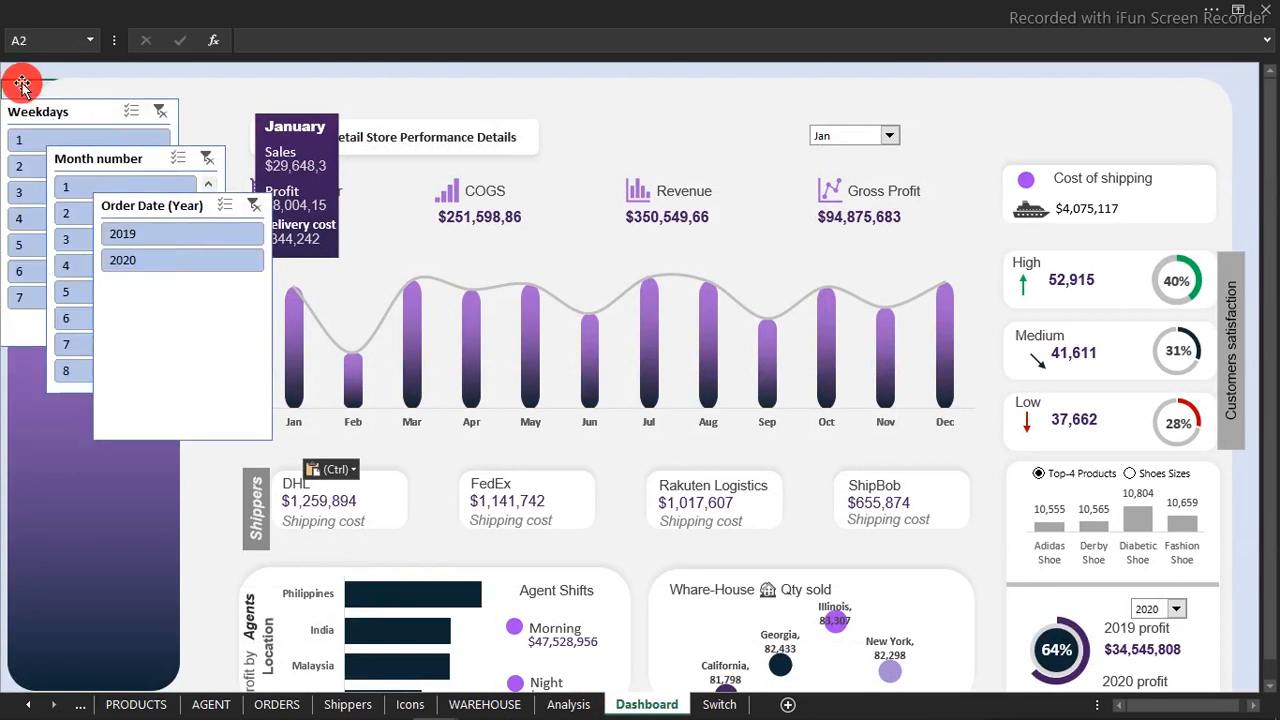
drag(141, 207, 352, 113)
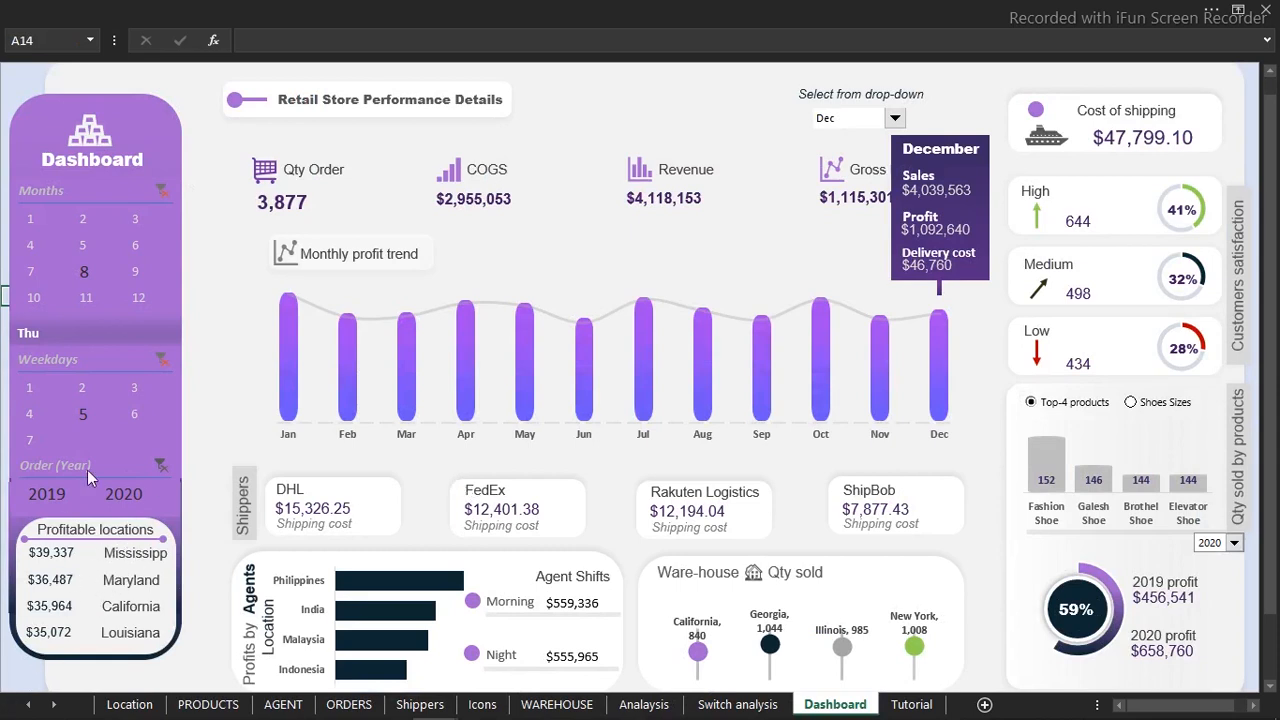
- Test the slicers in the finished reference dashboard with weekdays 6 and 5, months 11 and 12, and year 2020
click(135, 414)
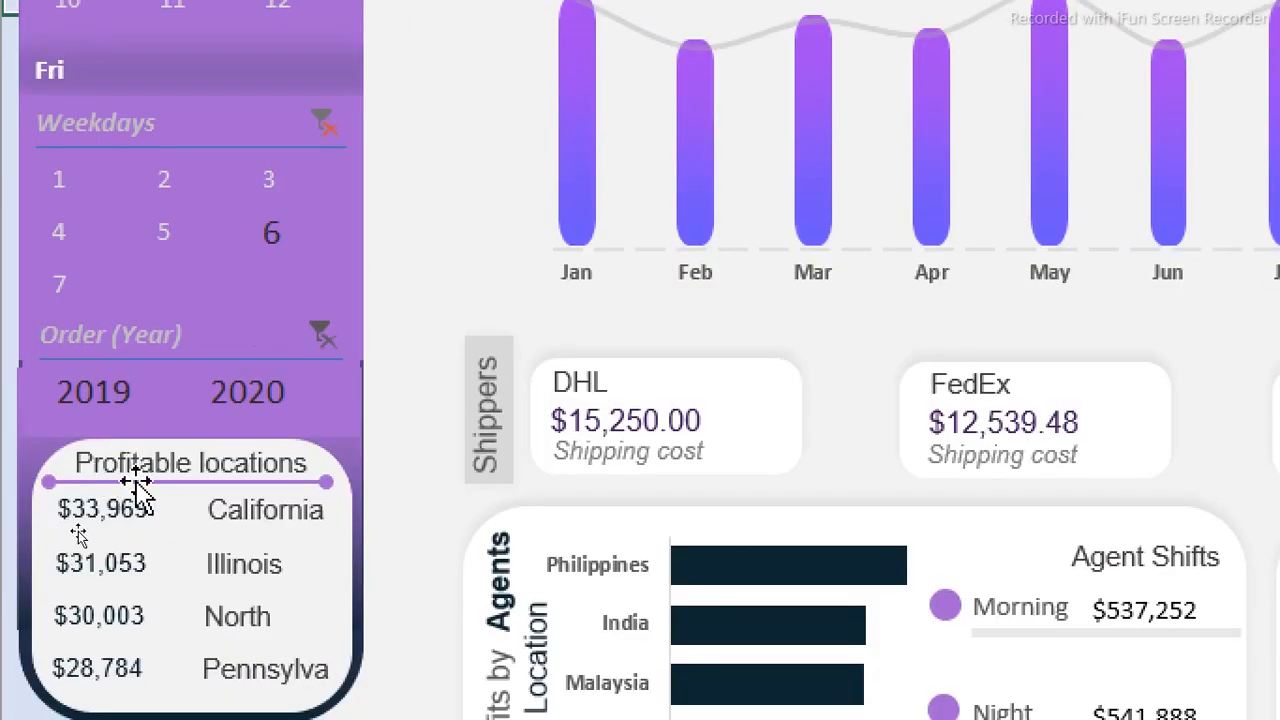
click(165, 237)
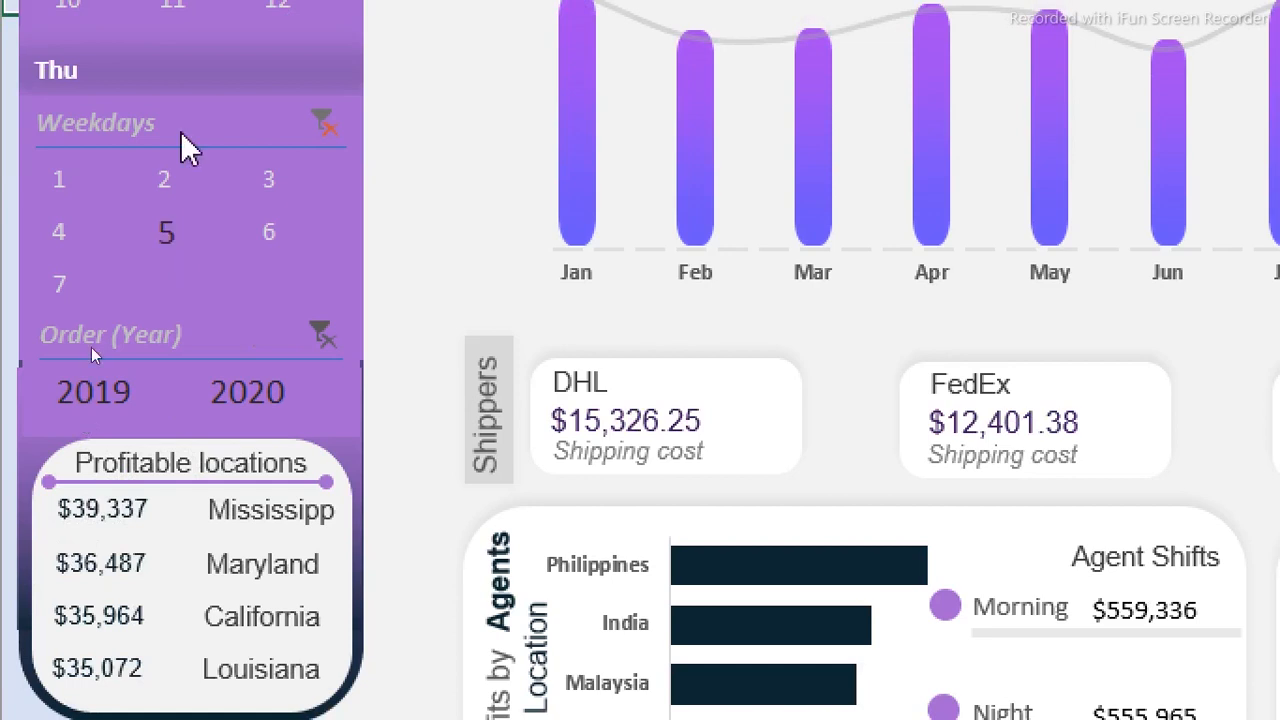
scroll(172, 110, up, 1)
click(163, 89)
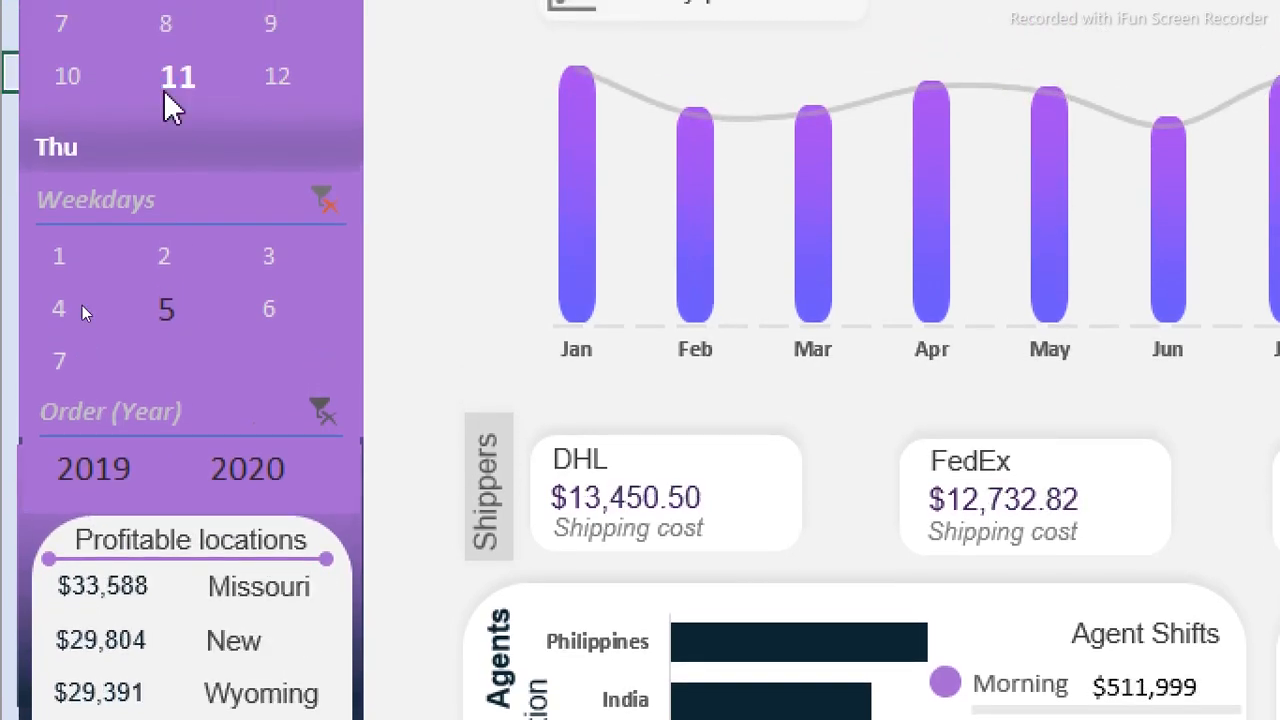
click(280, 95)
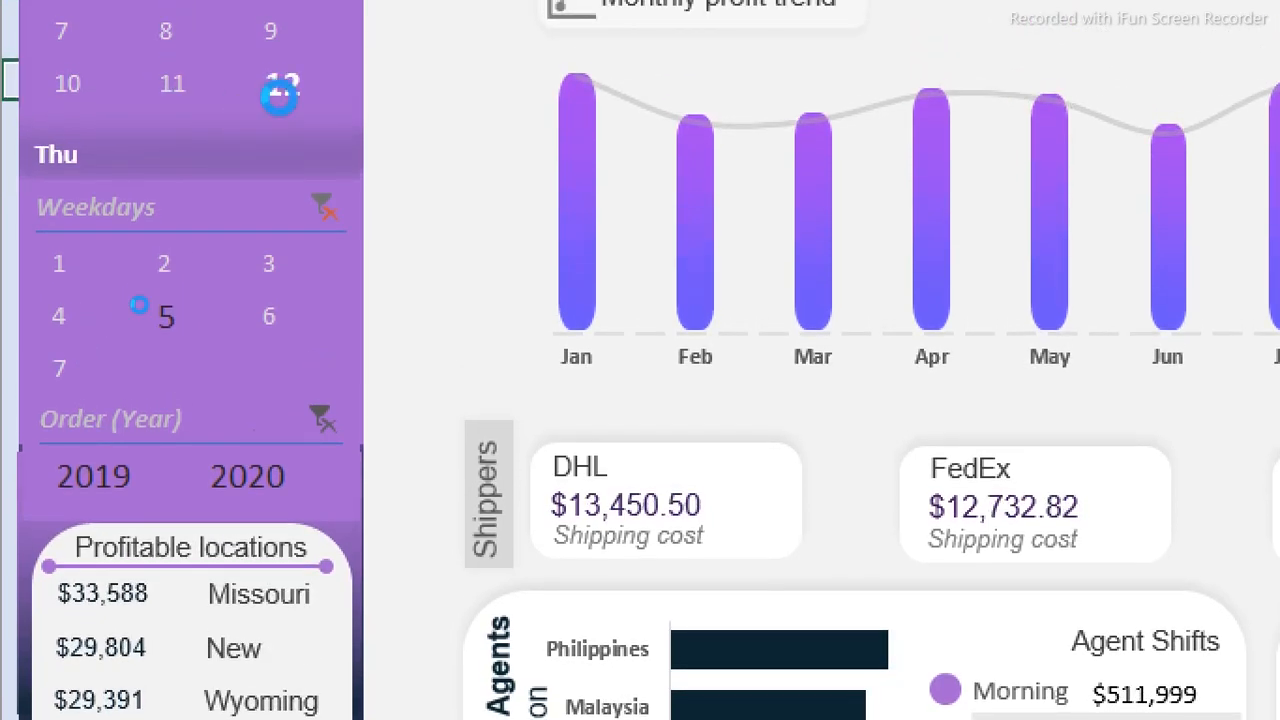
click(264, 495)
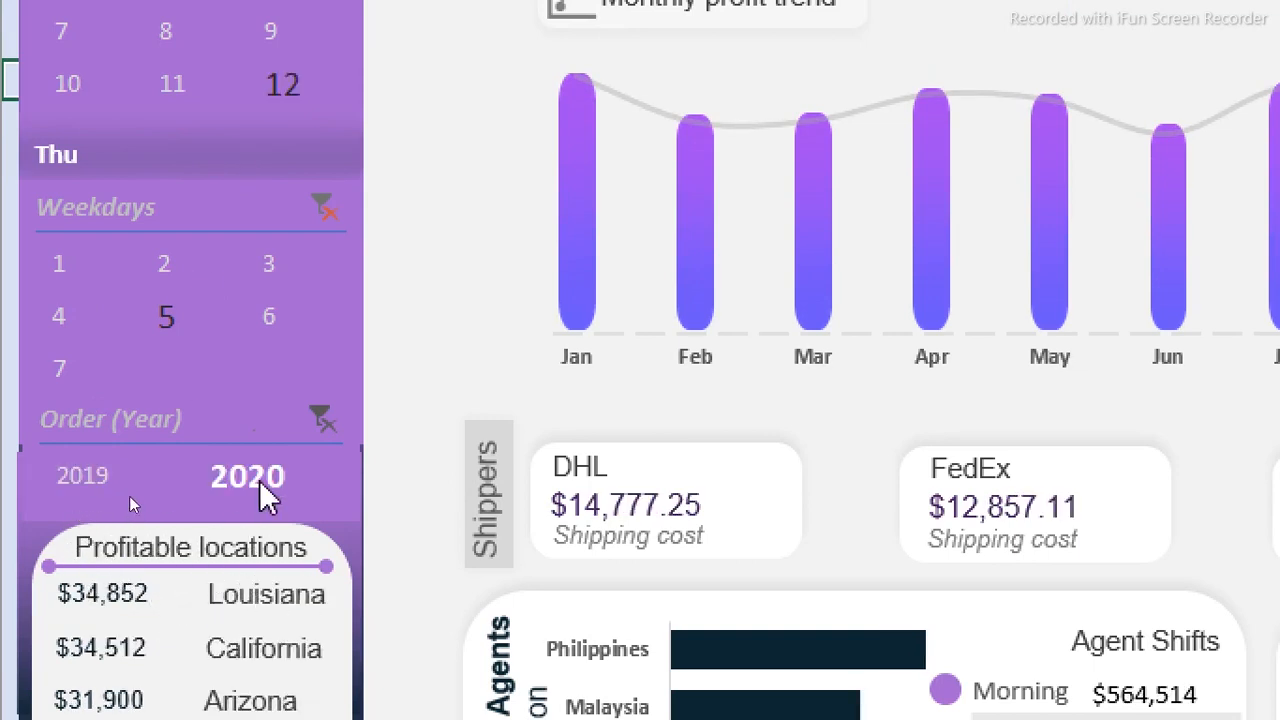
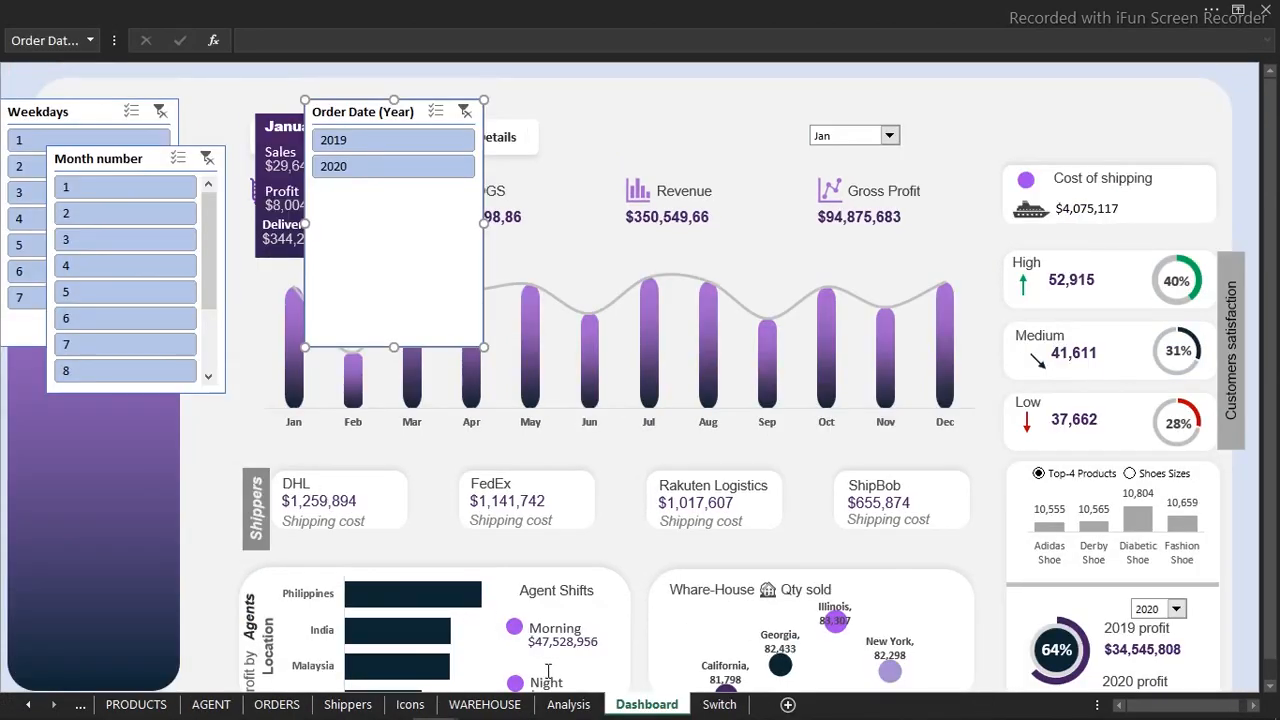
- Connect the Monthly profit Trend PivotTable on the Analysis sheet of the Retail store dashboard workbook to the Order Date (Year) and Weekdays slicers
click(568, 704)
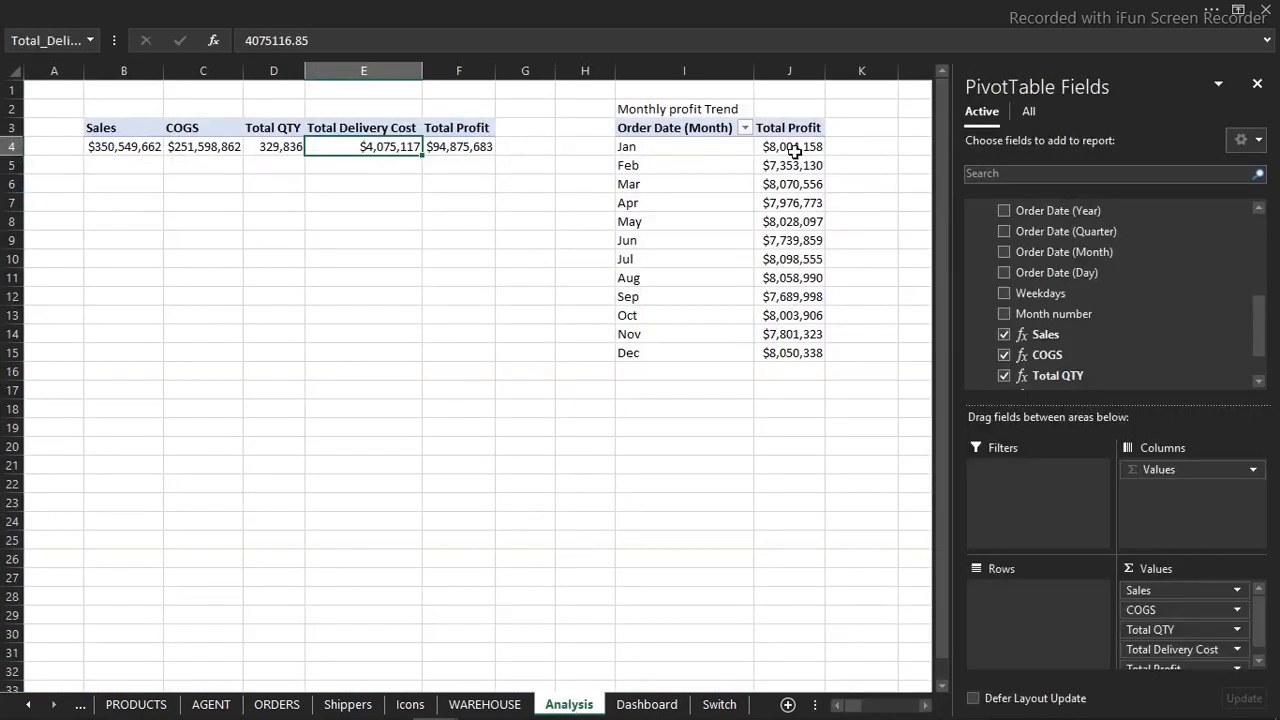
click(794, 148)
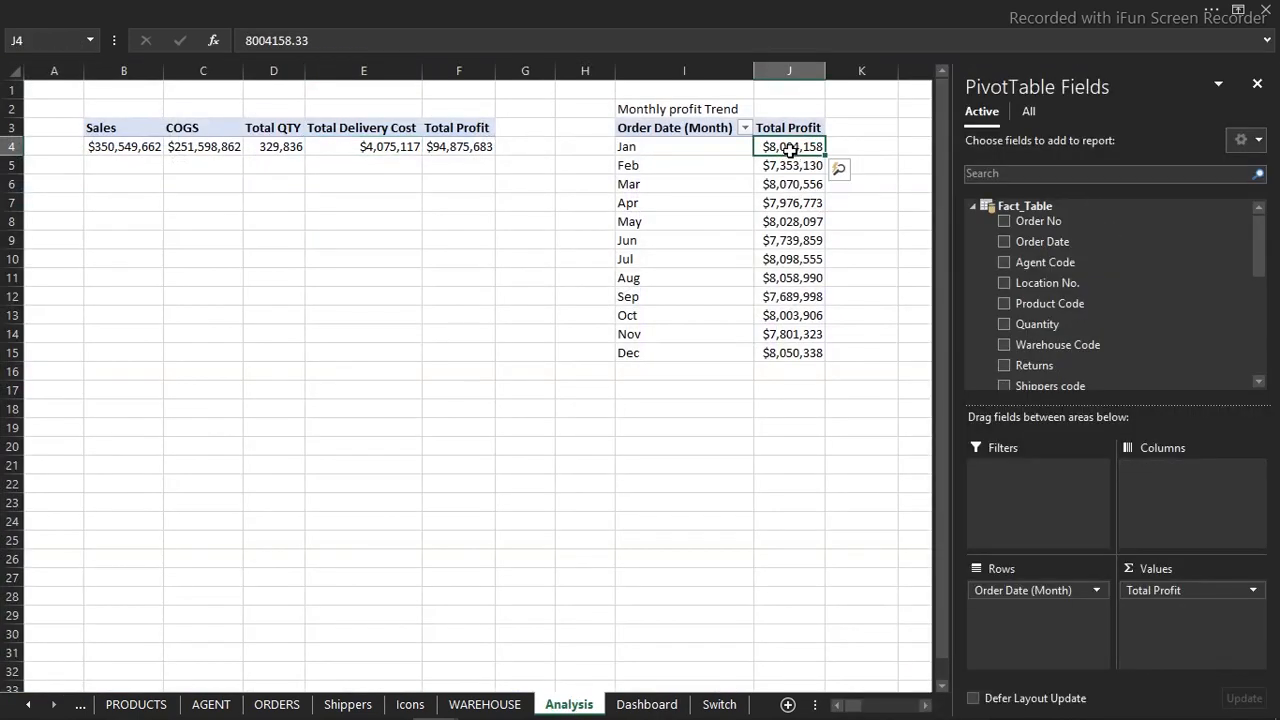
mouse_move(783, 147)
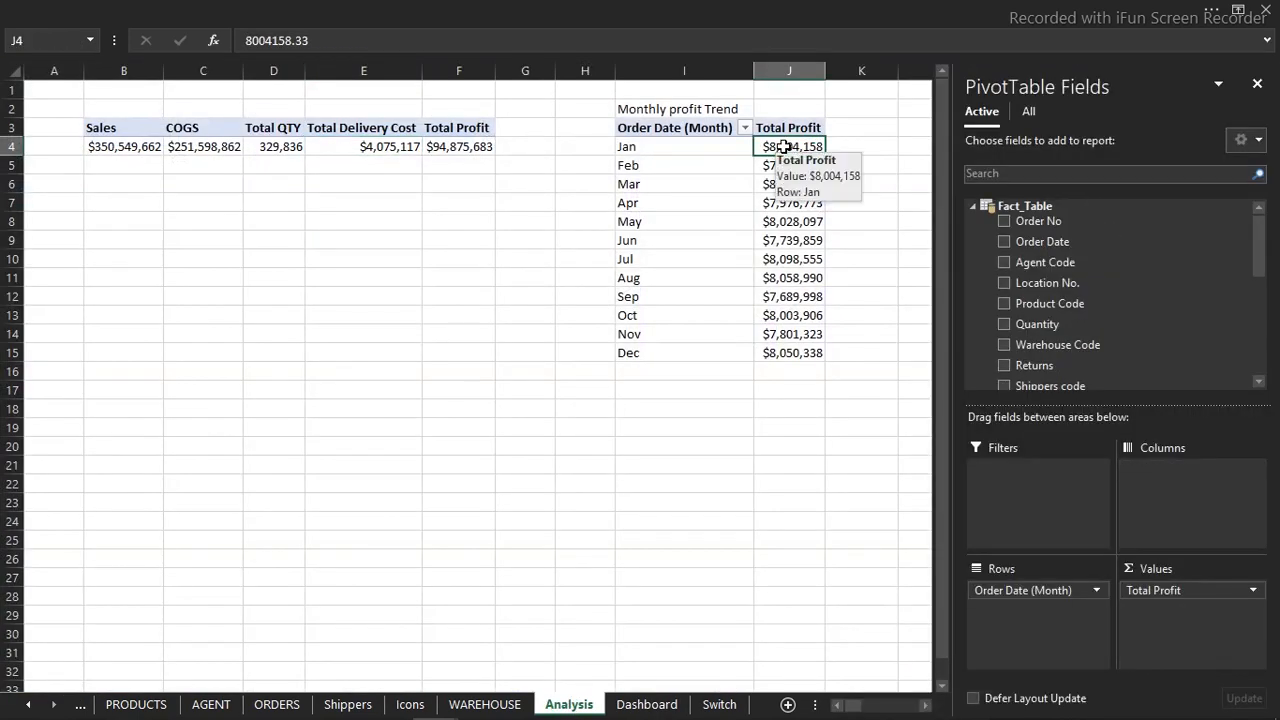
click(789, 7)
click(789, 44)
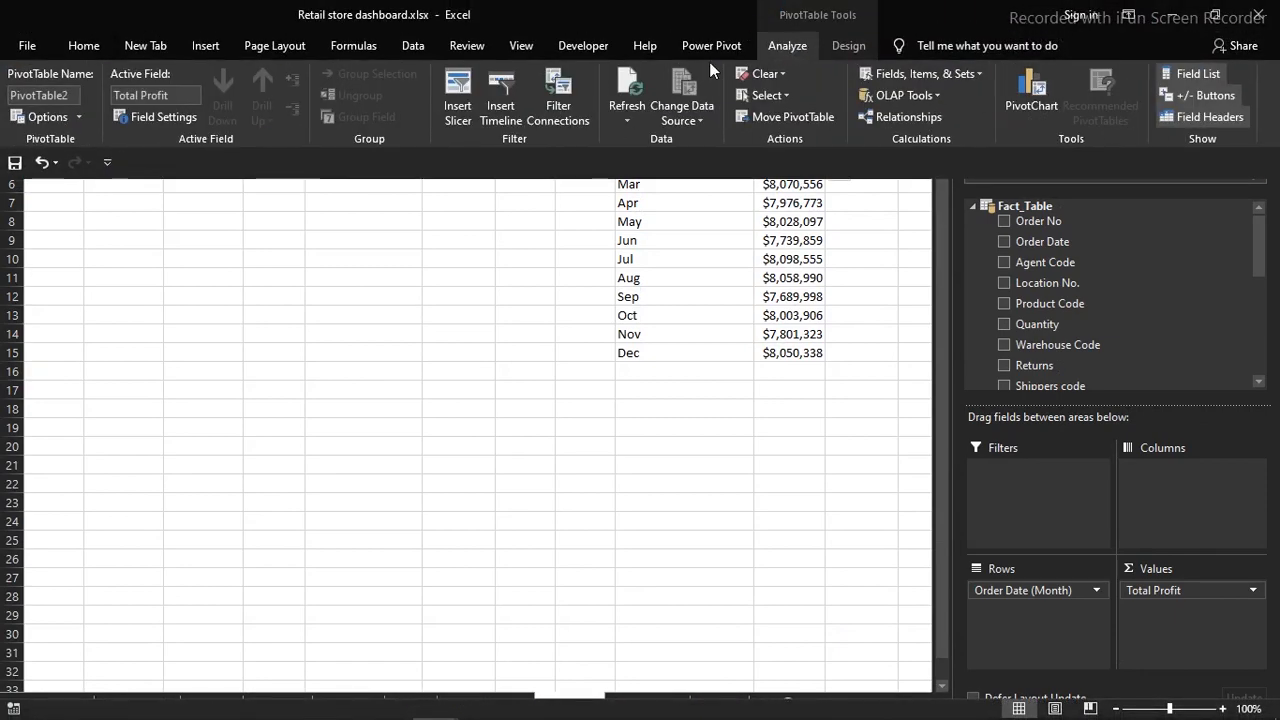
click(569, 106)
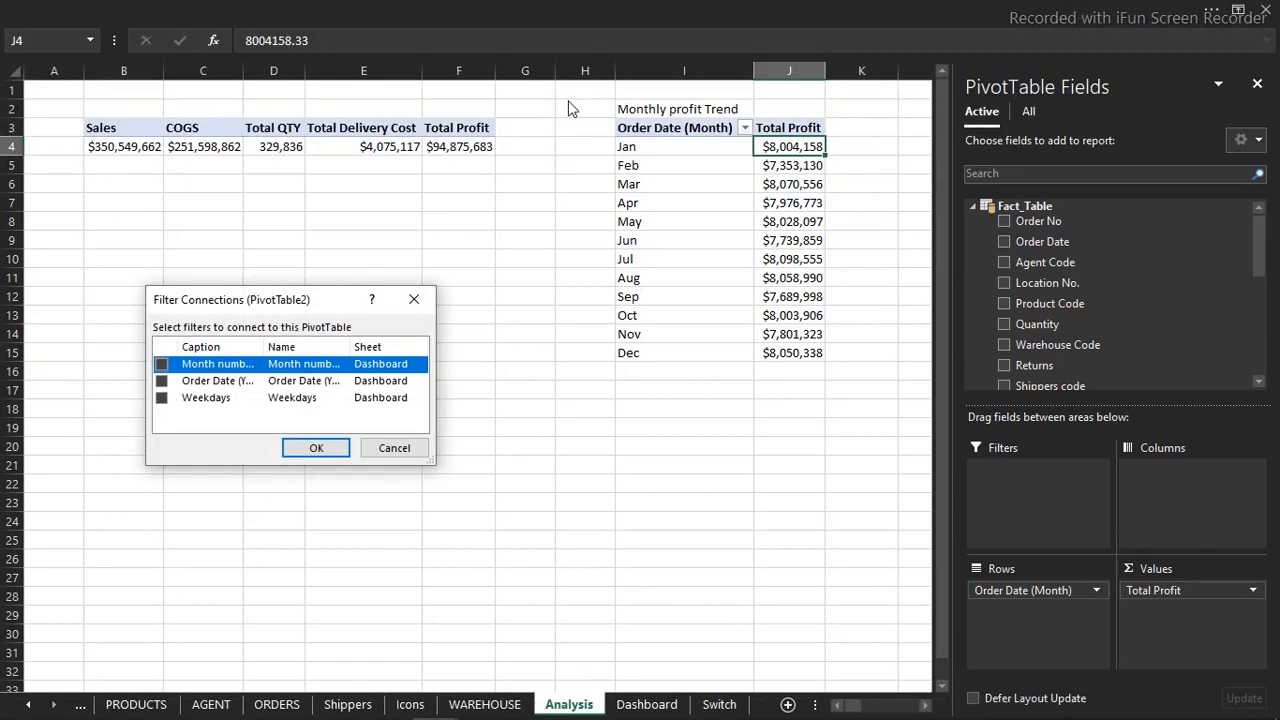
click(159, 384)
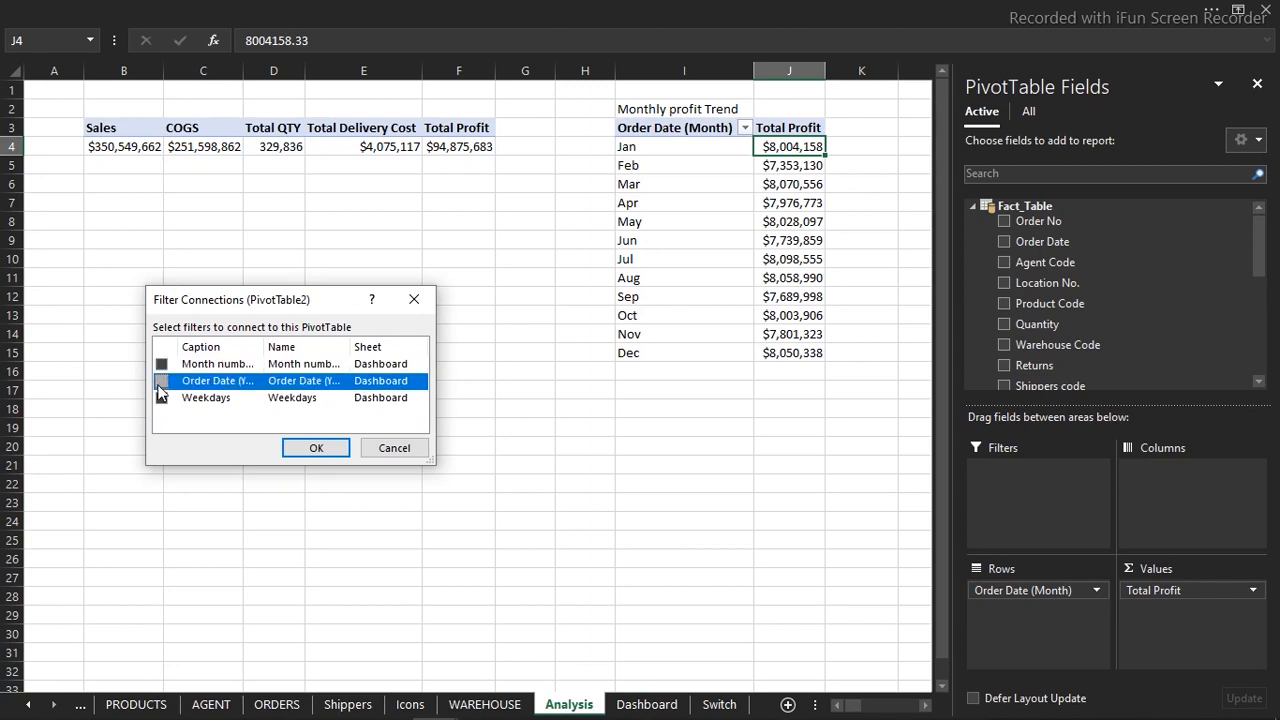
click(161, 398)
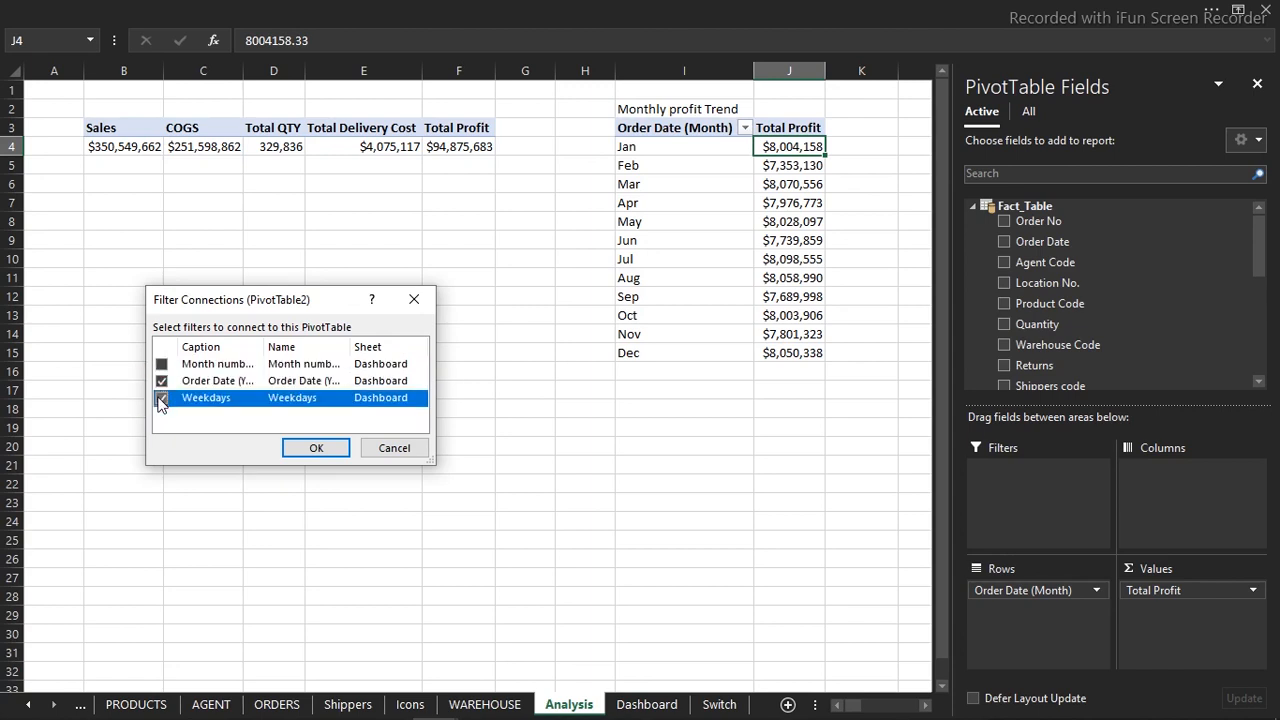
click(313, 450)
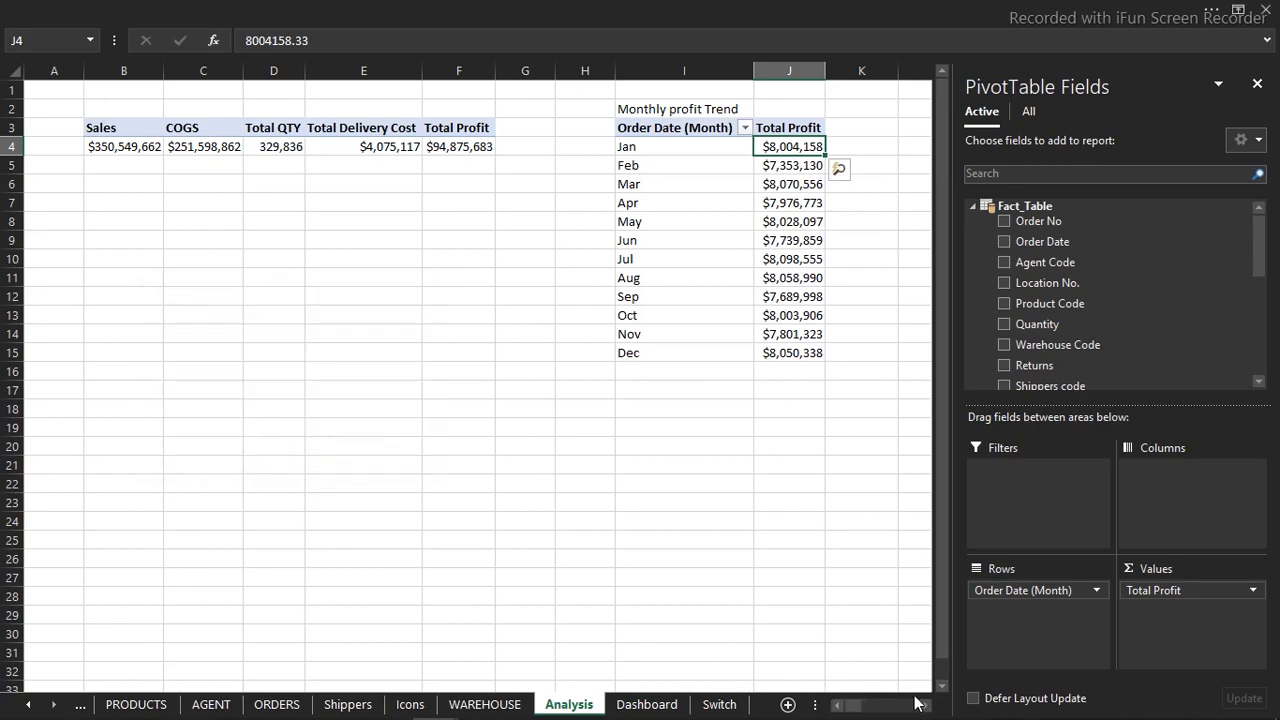
- Connect the Logistic with delivery cost PivotTable on the Analysis sheet to the Month number, Order Date (Year) and Weekdays slicers
scroll(925, 708, right, 7)
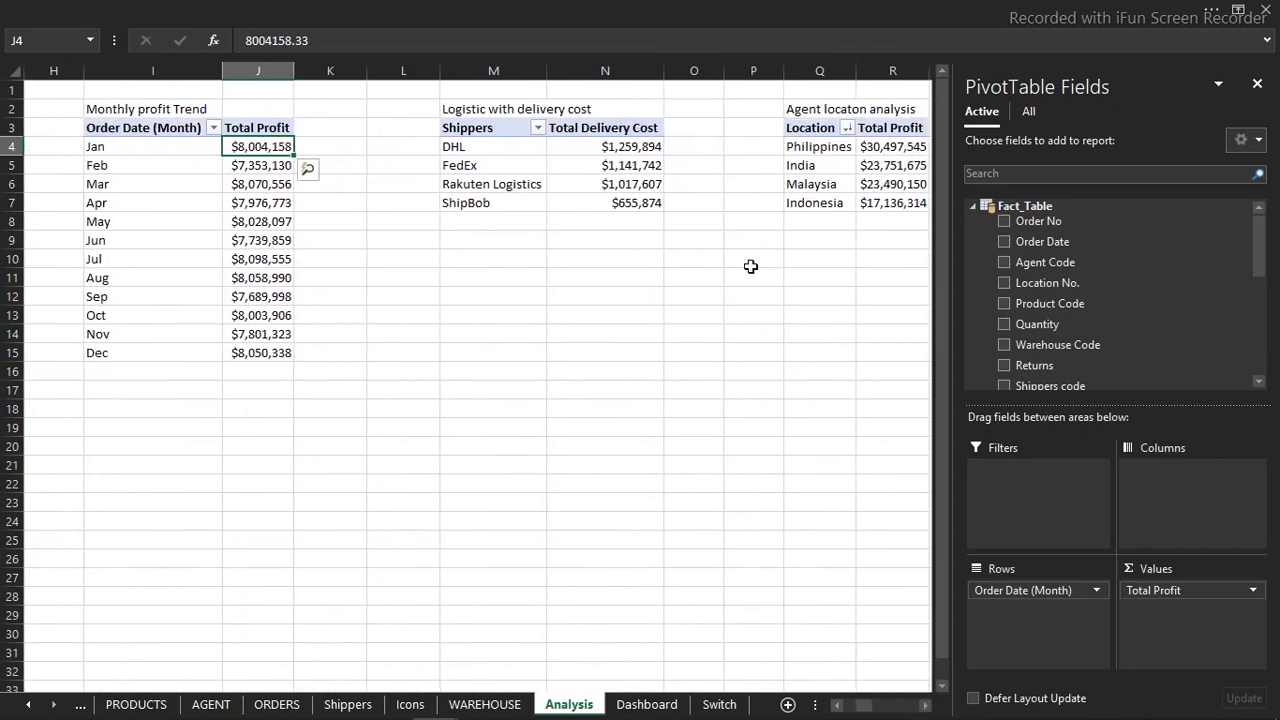
click(640, 704)
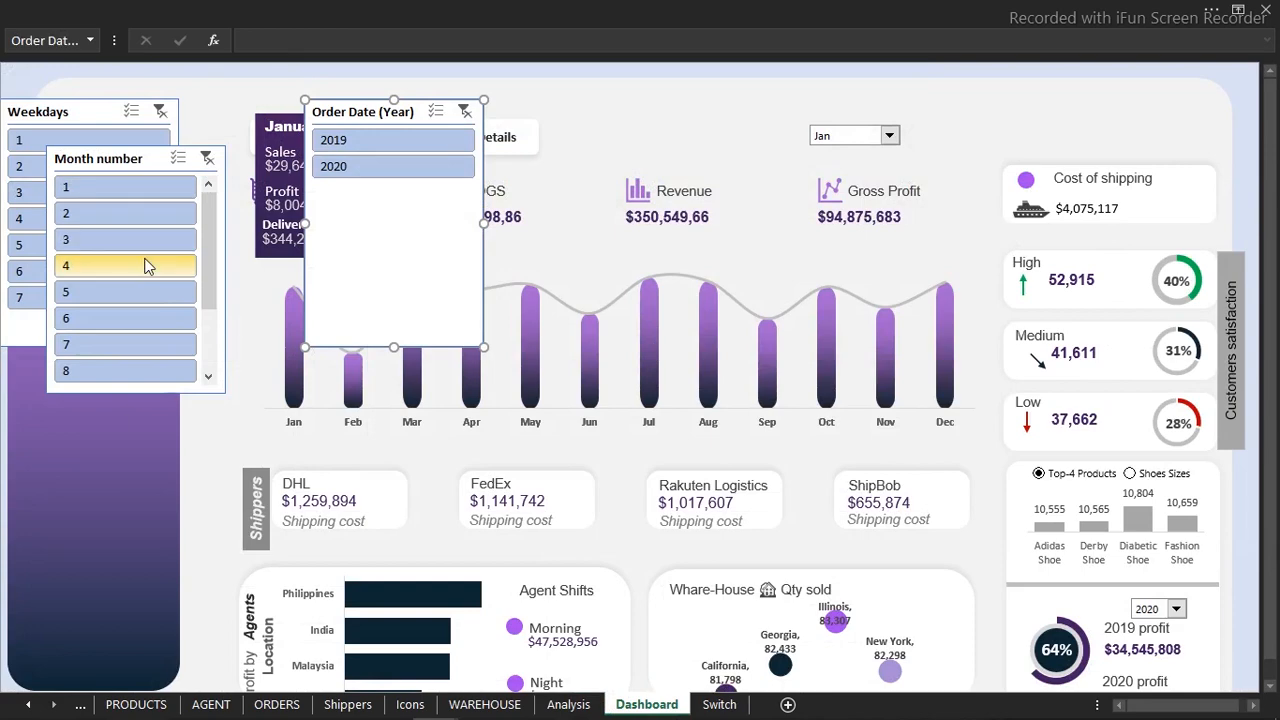
click(568, 704)
click(506, 166)
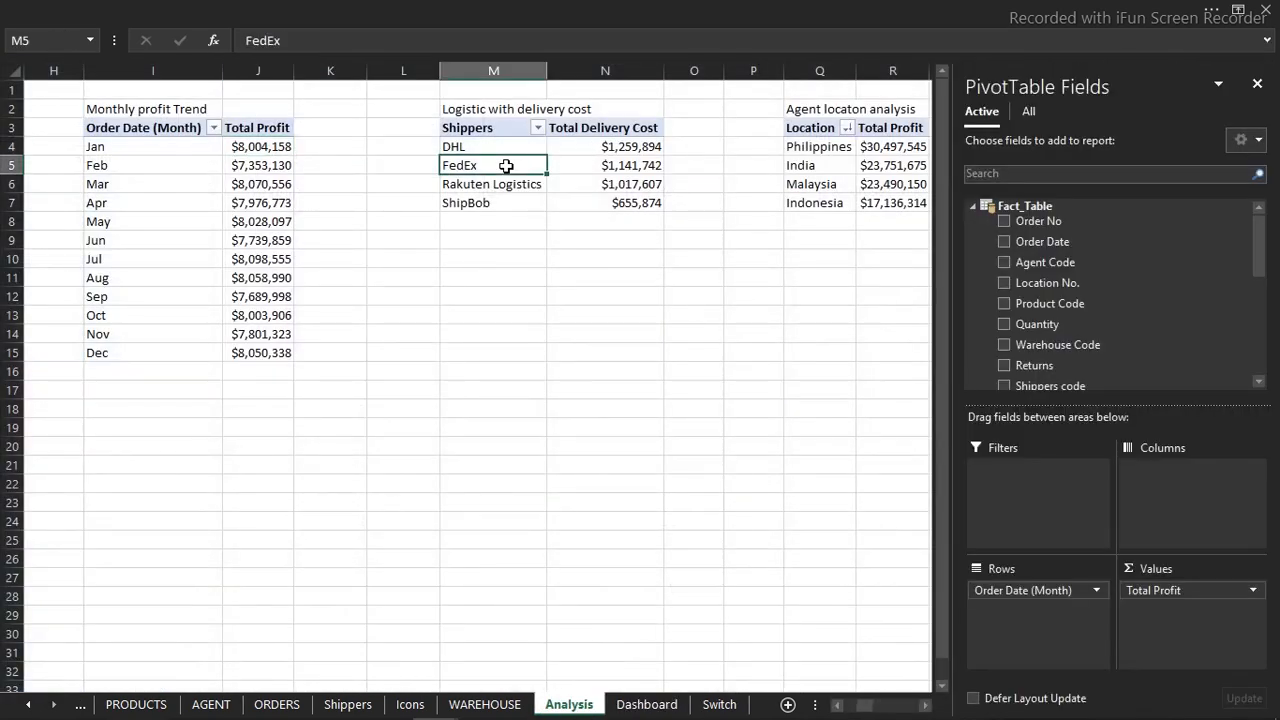
click(638, 5)
click(790, 43)
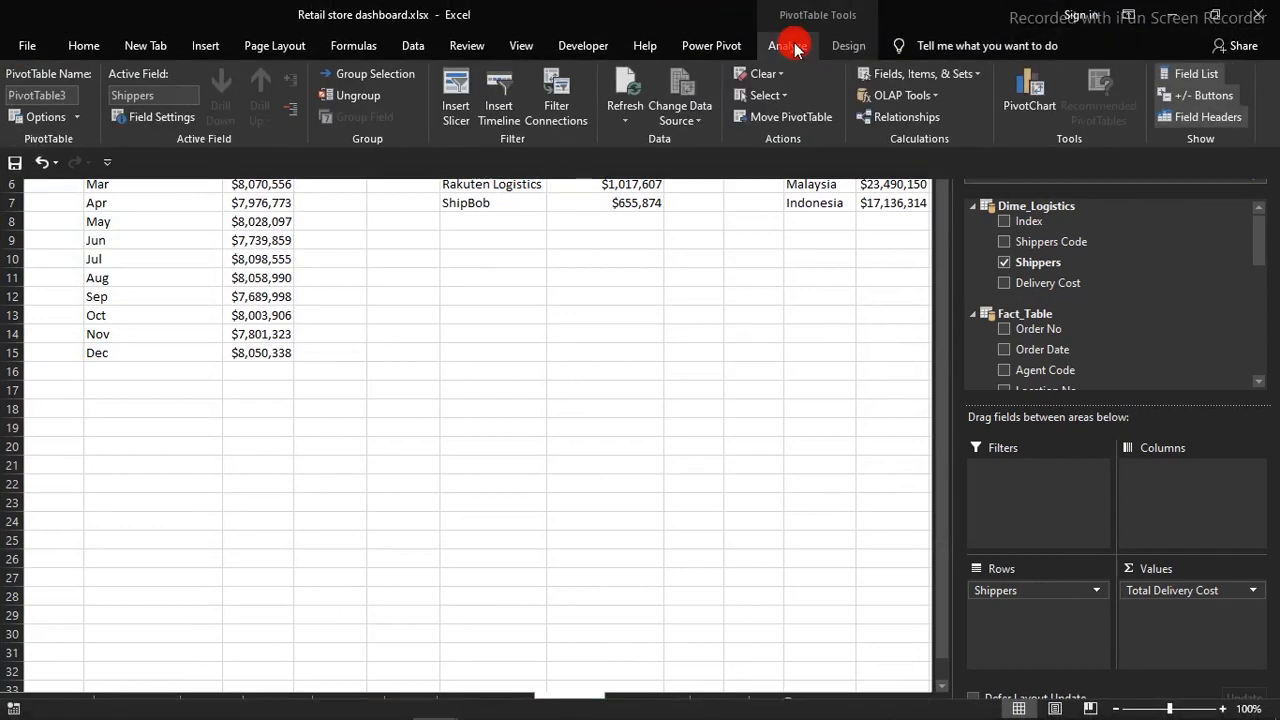
click(567, 90)
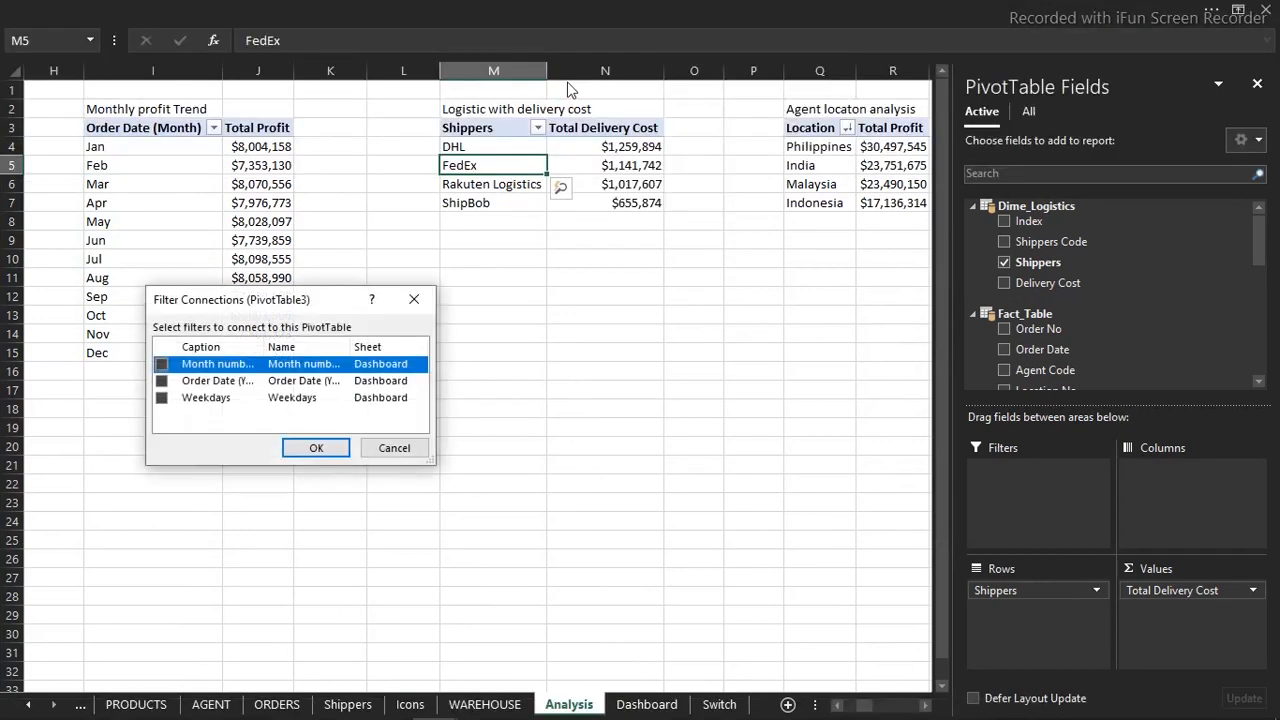
click(161, 364)
click(161, 381)
click(162, 398)
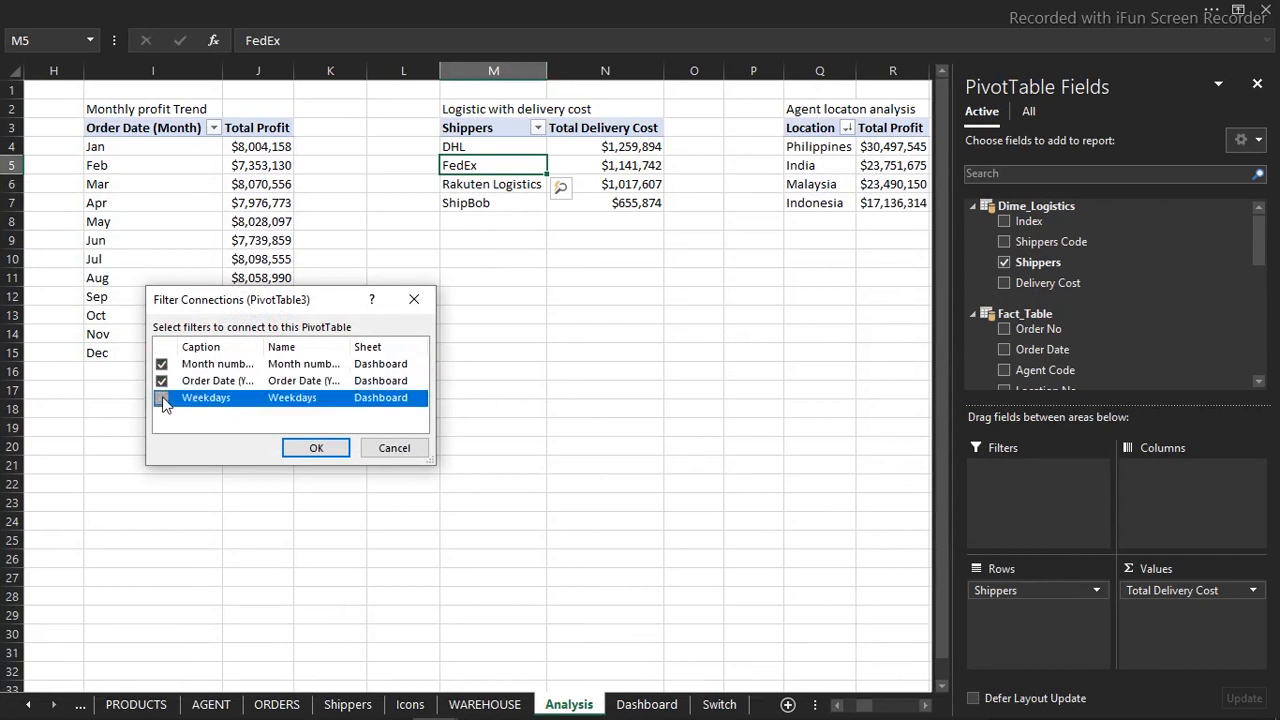
click(315, 450)
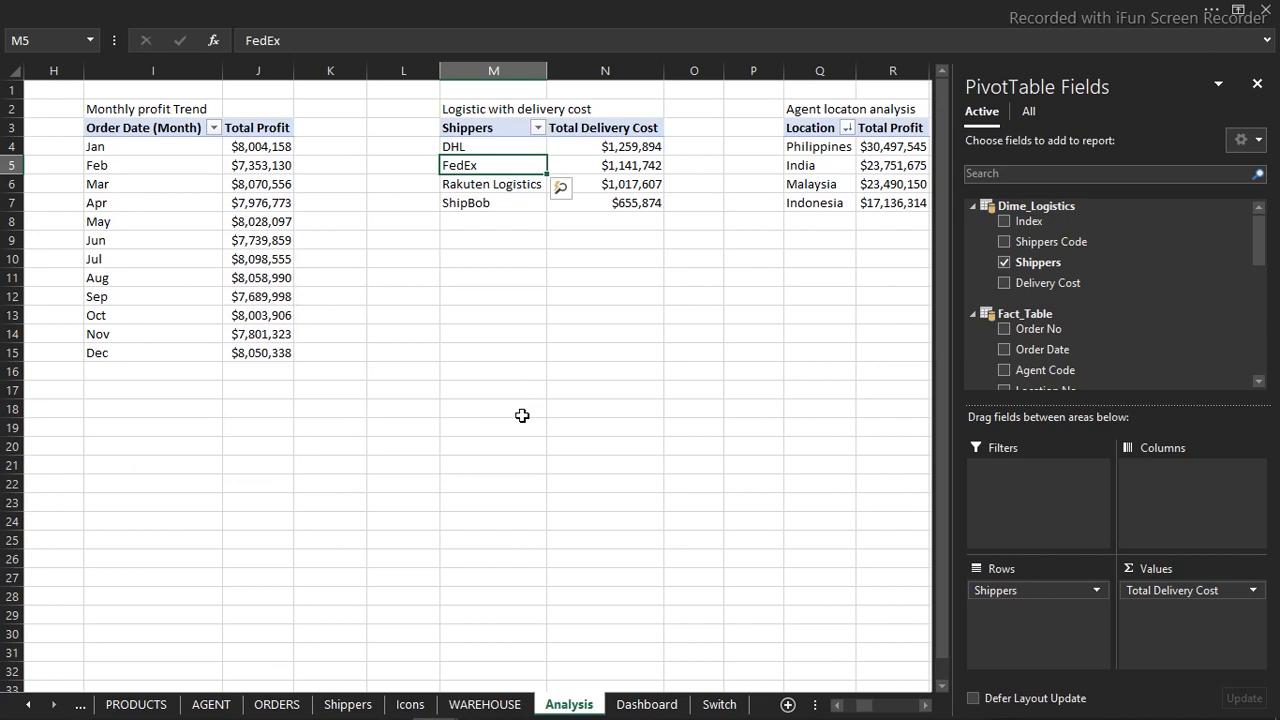
- Test the Month number slicer on the Dashboard sheet with months 2, 3, 7 and 8 in turn
key(ctrl+Page_Down)
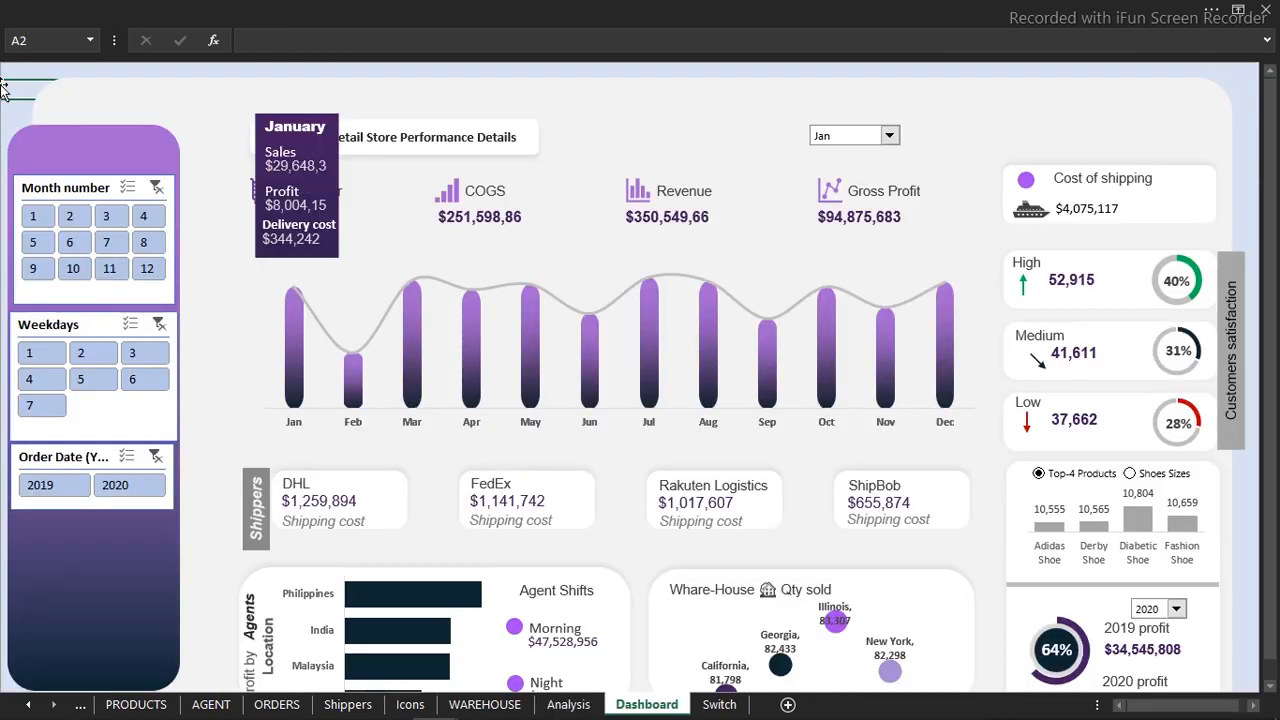
click(70, 216)
click(107, 219)
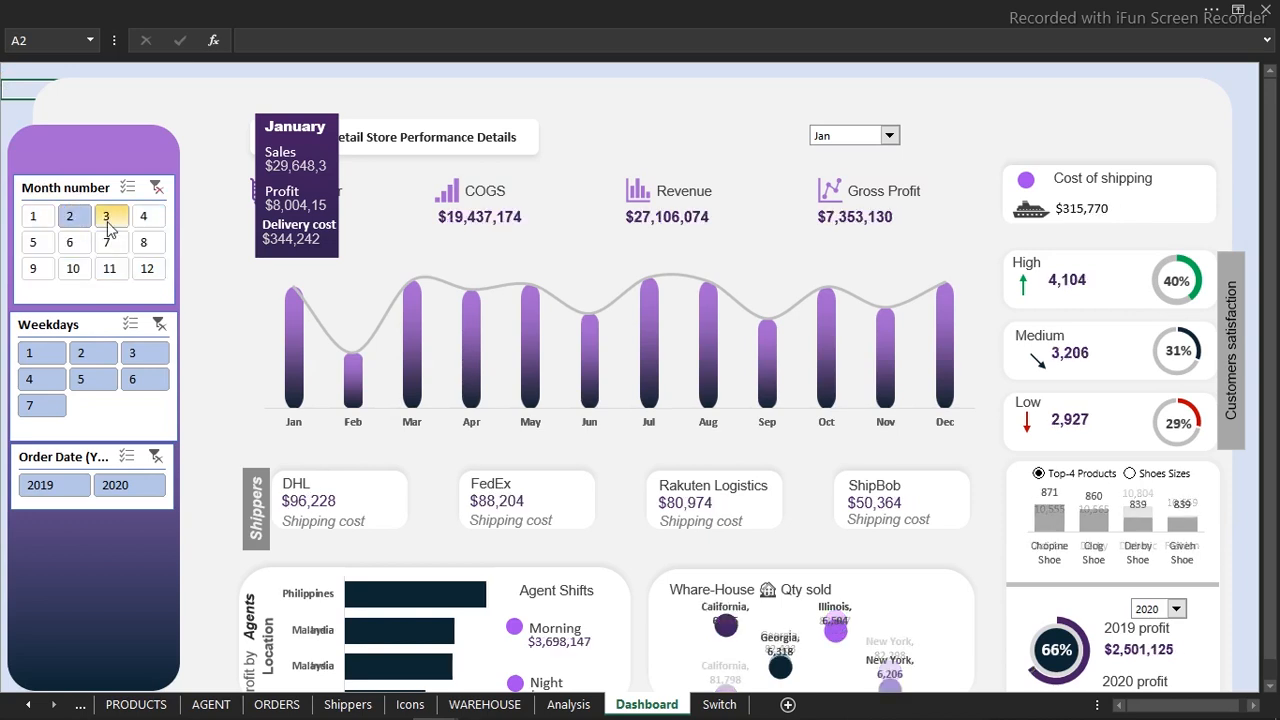
click(109, 243)
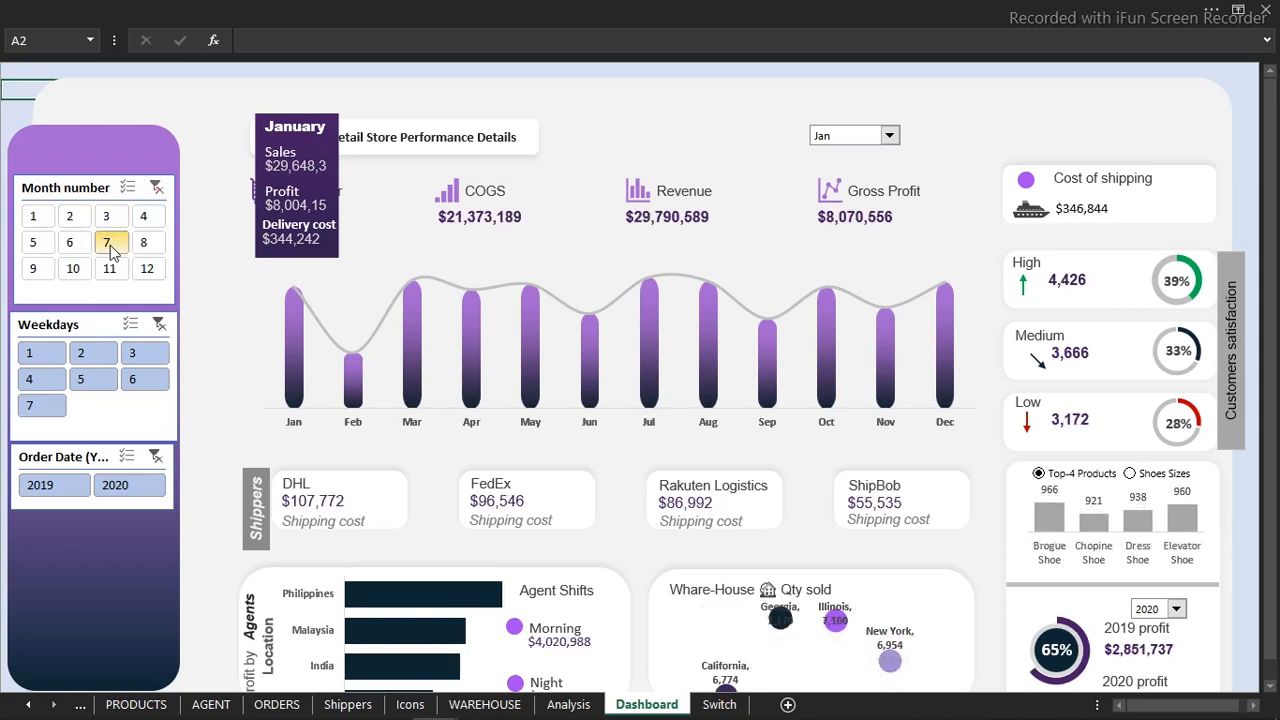
click(143, 244)
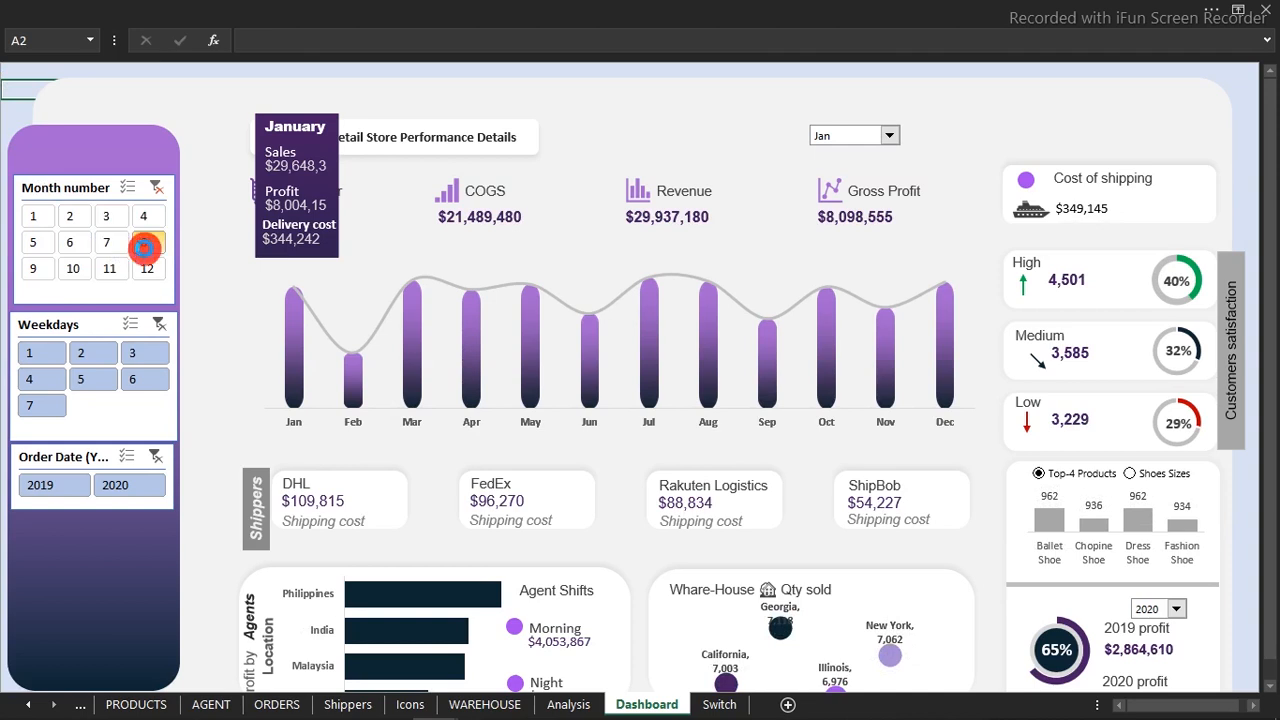
- Test the Weekdays slicer with days 5, 4 and 2, and set the dashboard's month drop-down to Feb
click(88, 379)
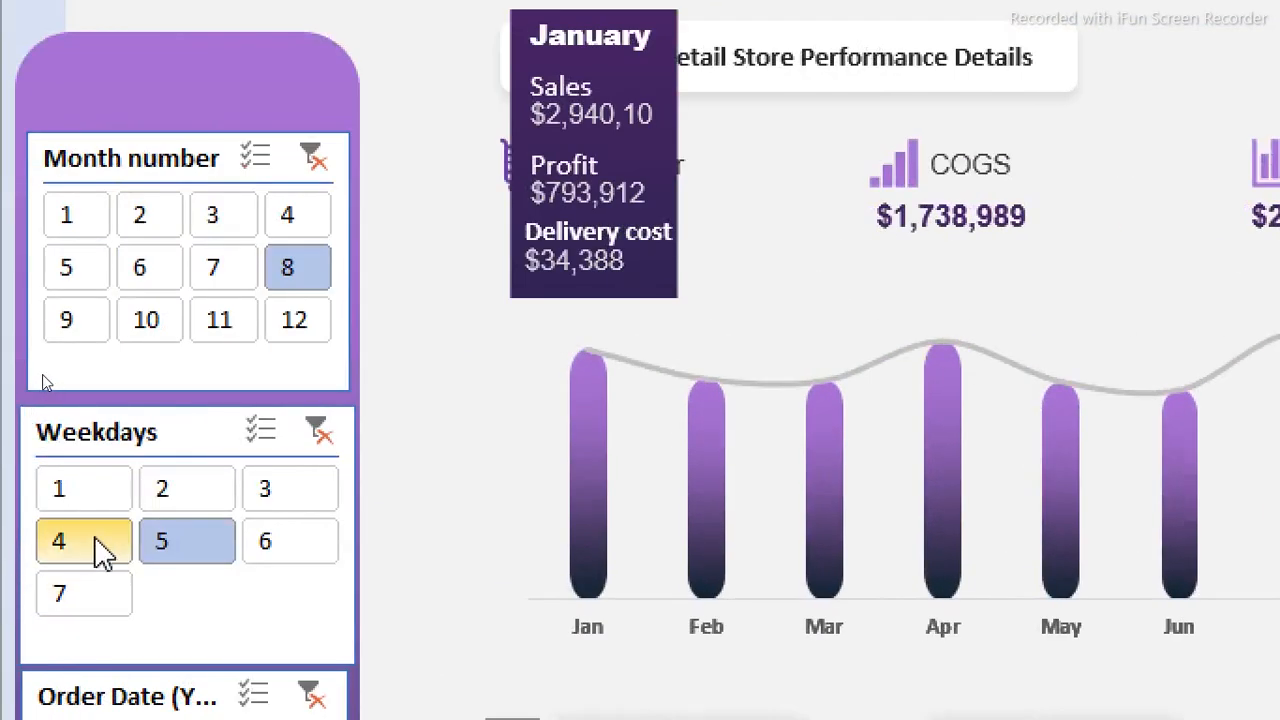
click(100, 545)
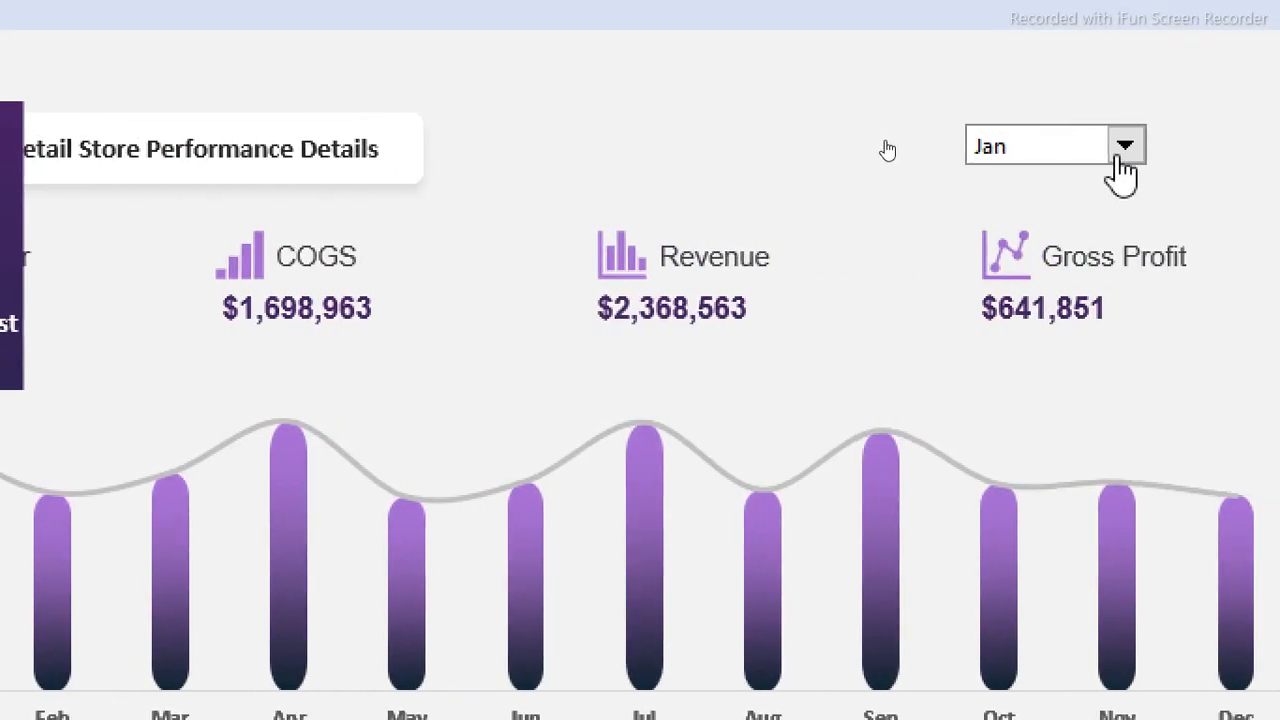
click(1124, 148)
click(1020, 206)
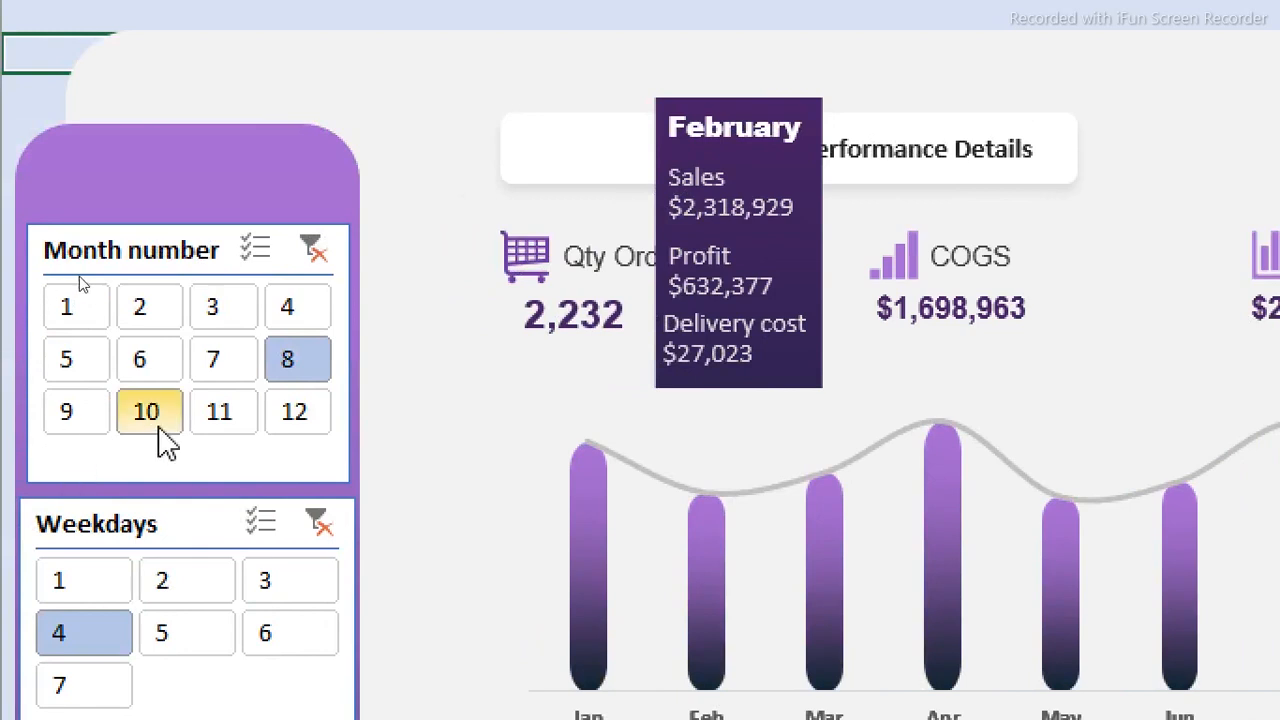
click(160, 578)
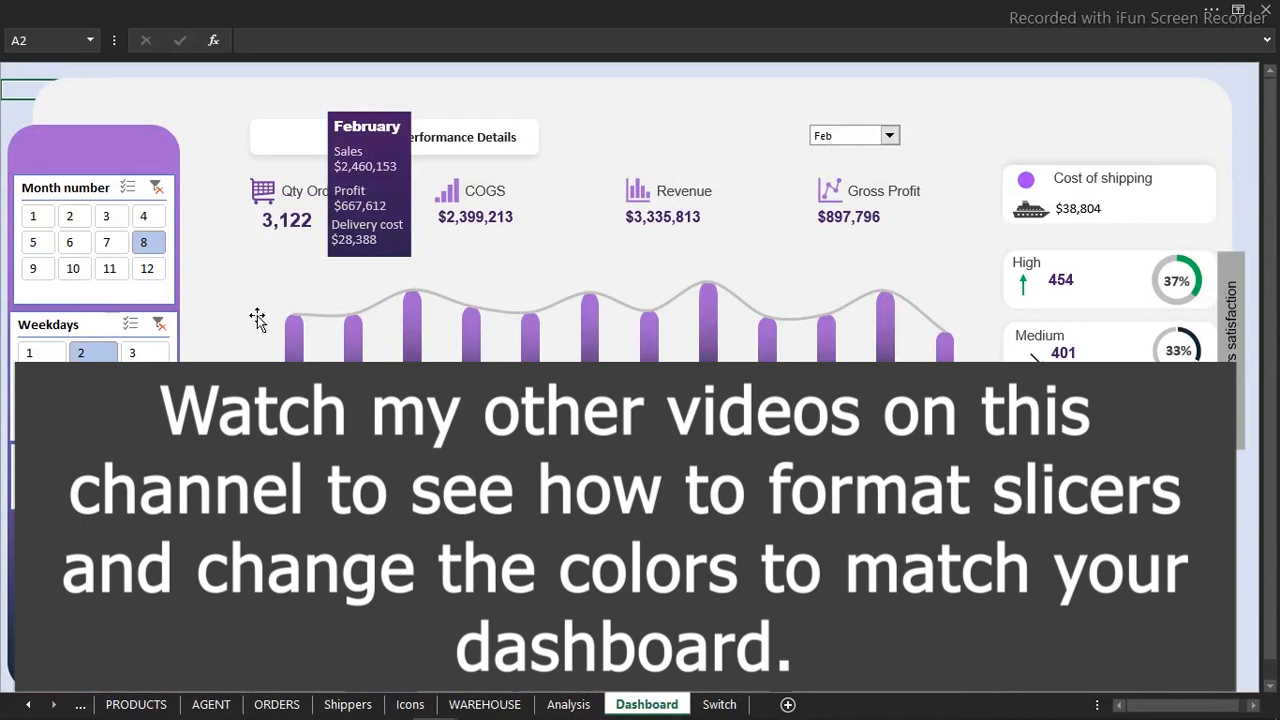
- Switch to the finished reference dashboard workbook and test it with month 5 in the Months slicer and Sep in the month drop-down
mouse_move(298, 705)
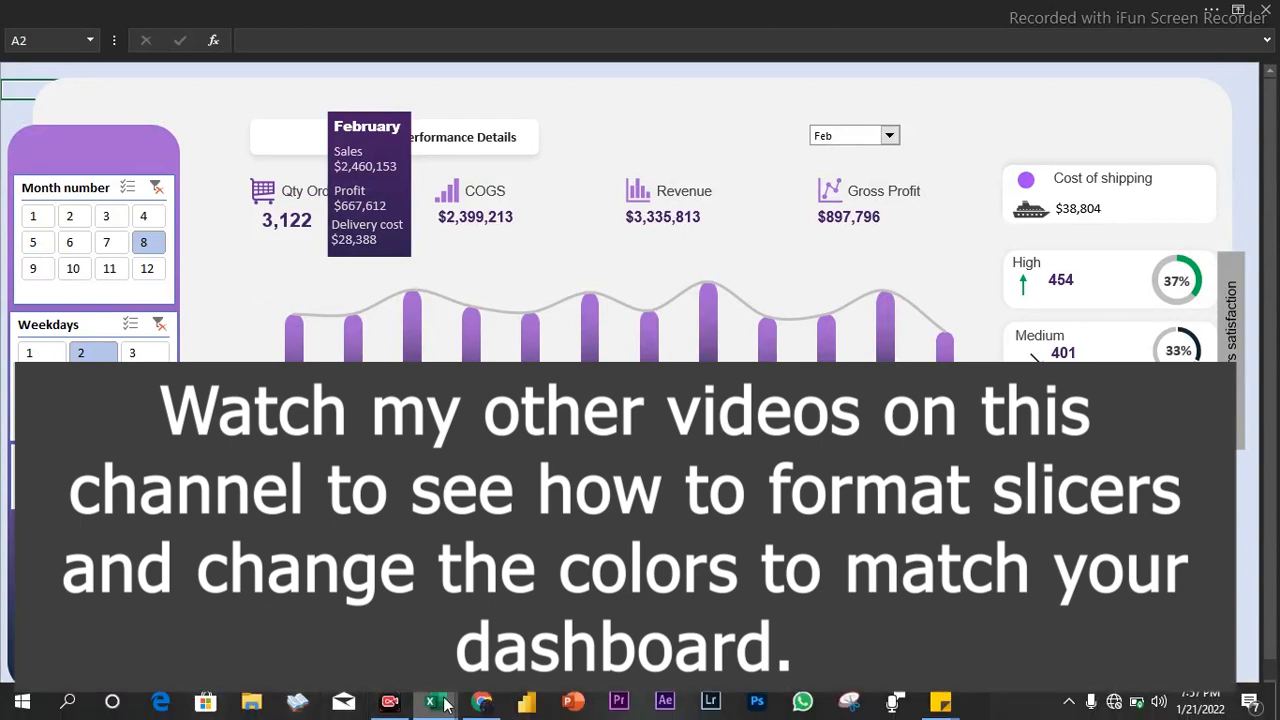
mouse_move(480, 632)
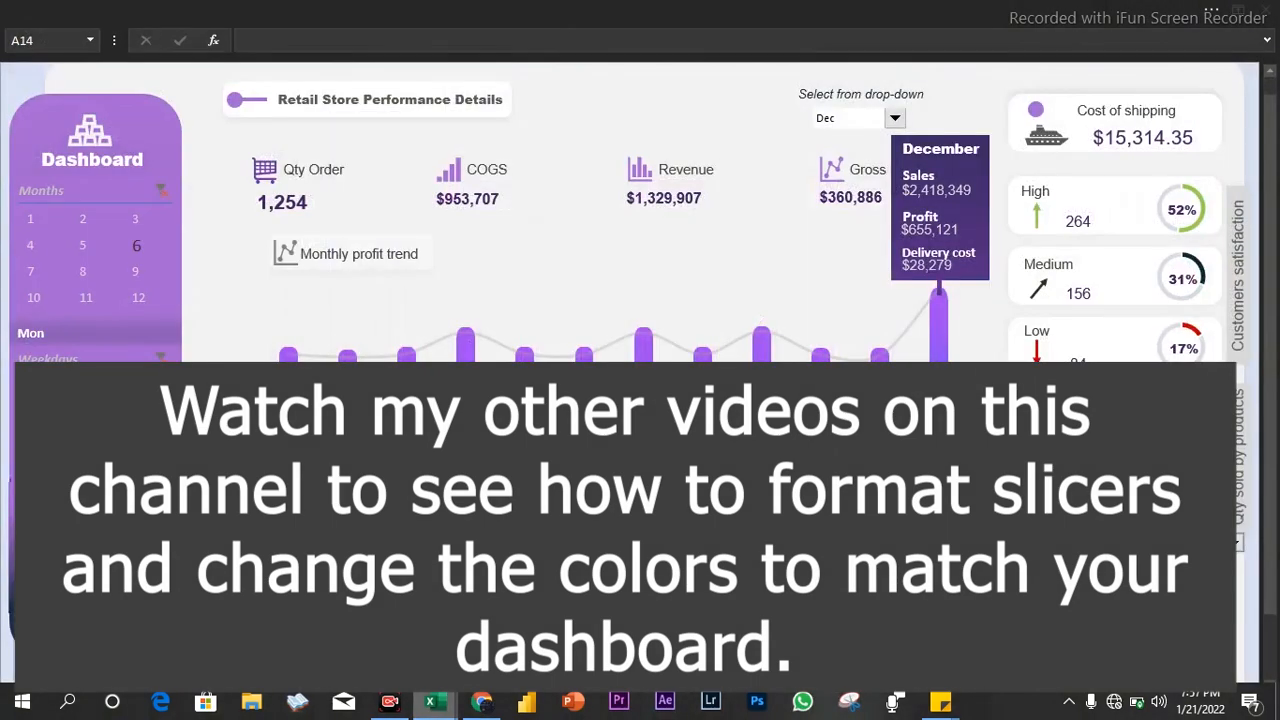
click(415, 638)
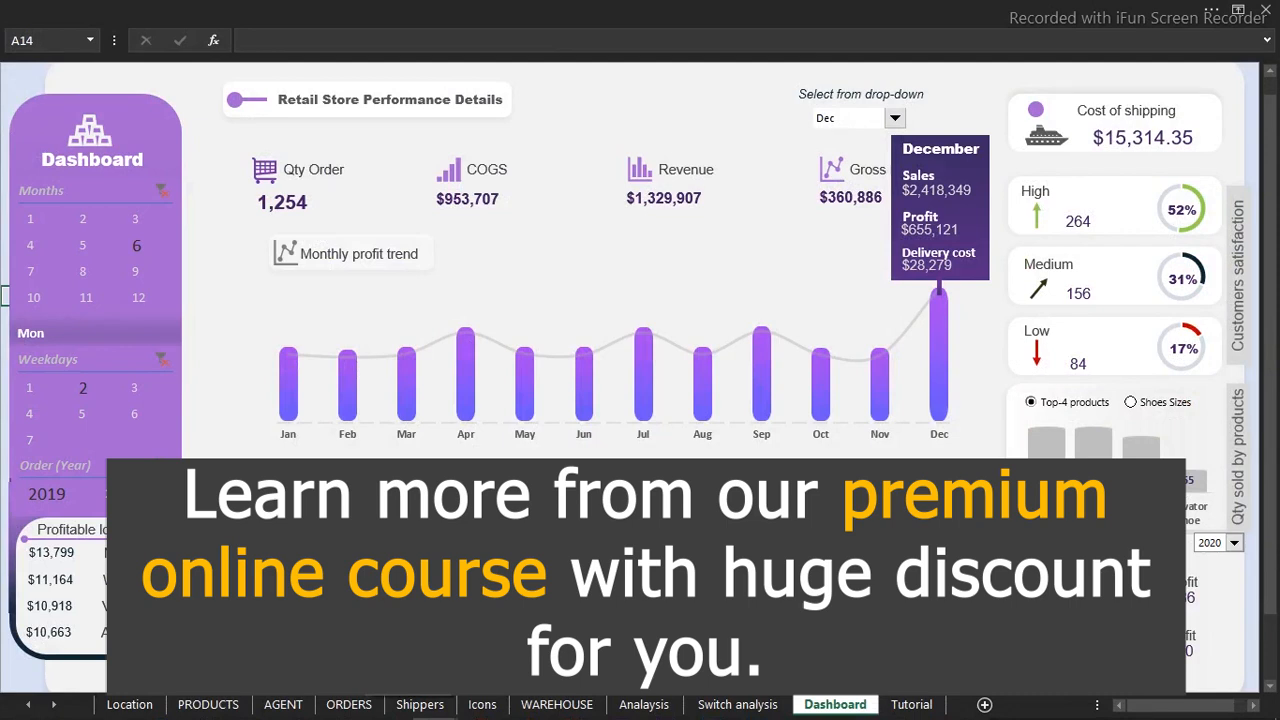
click(4, 108)
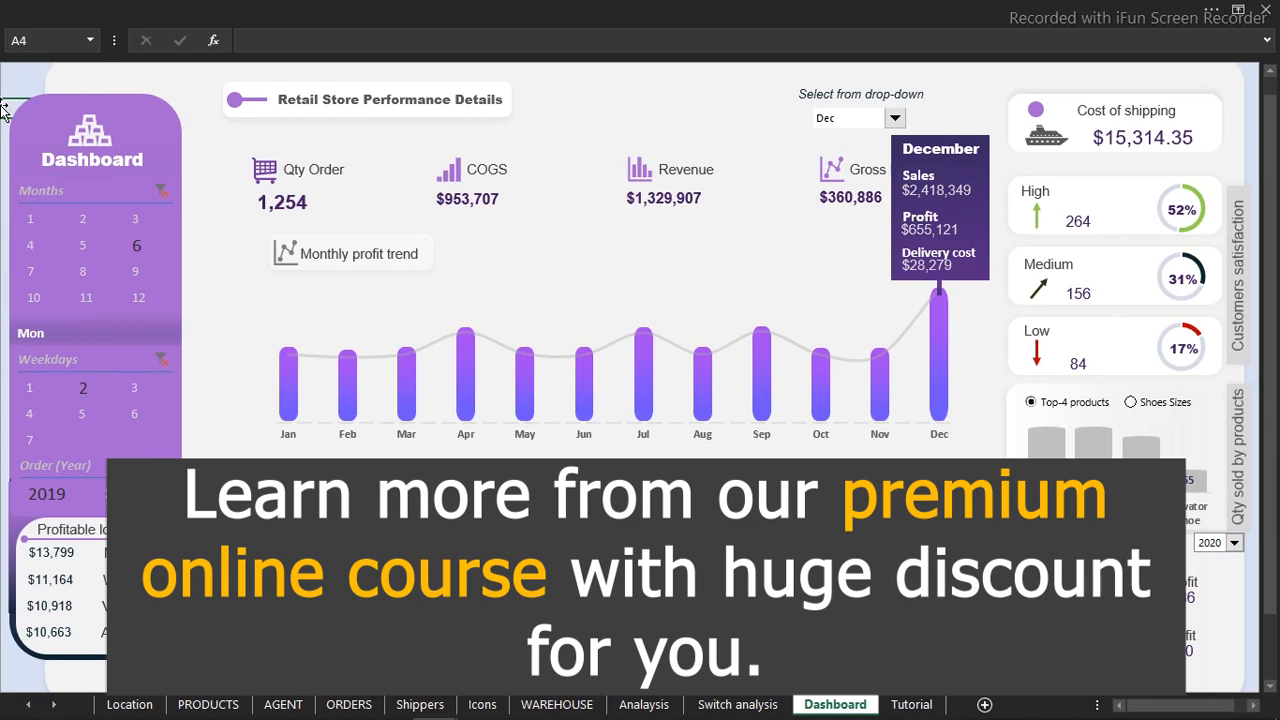
click(74, 242)
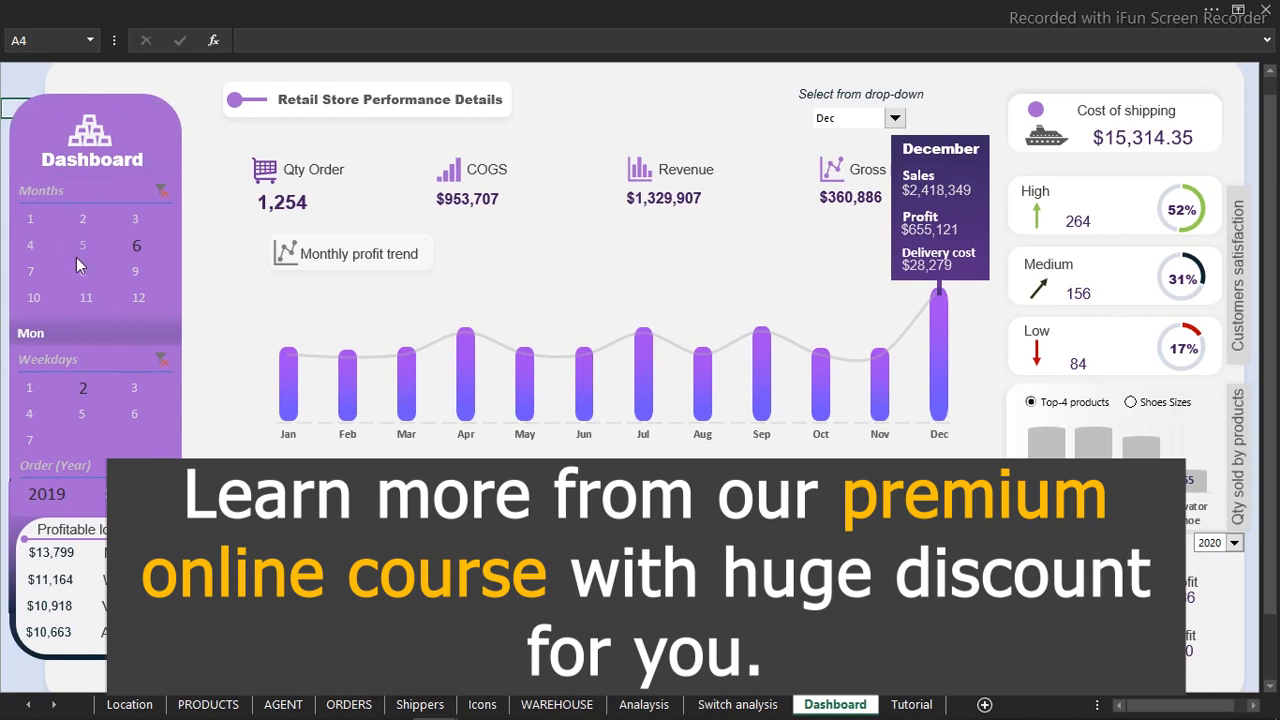
click(895, 118)
click(864, 148)
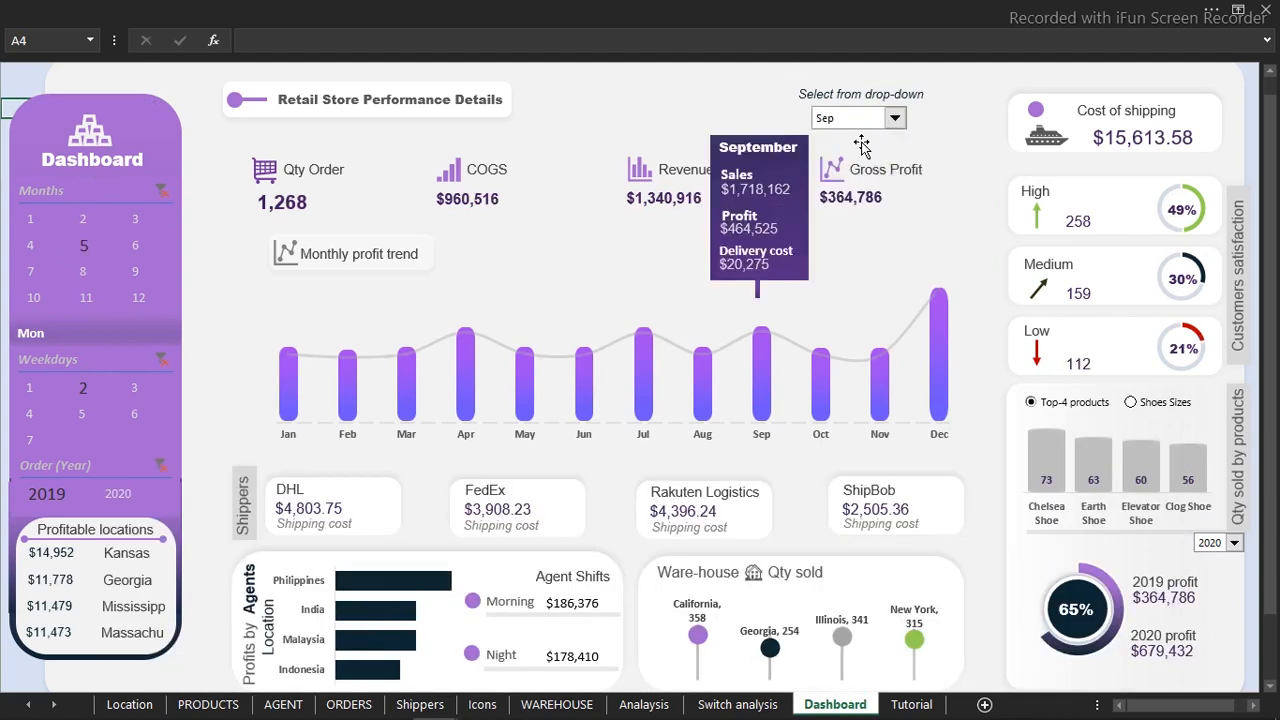